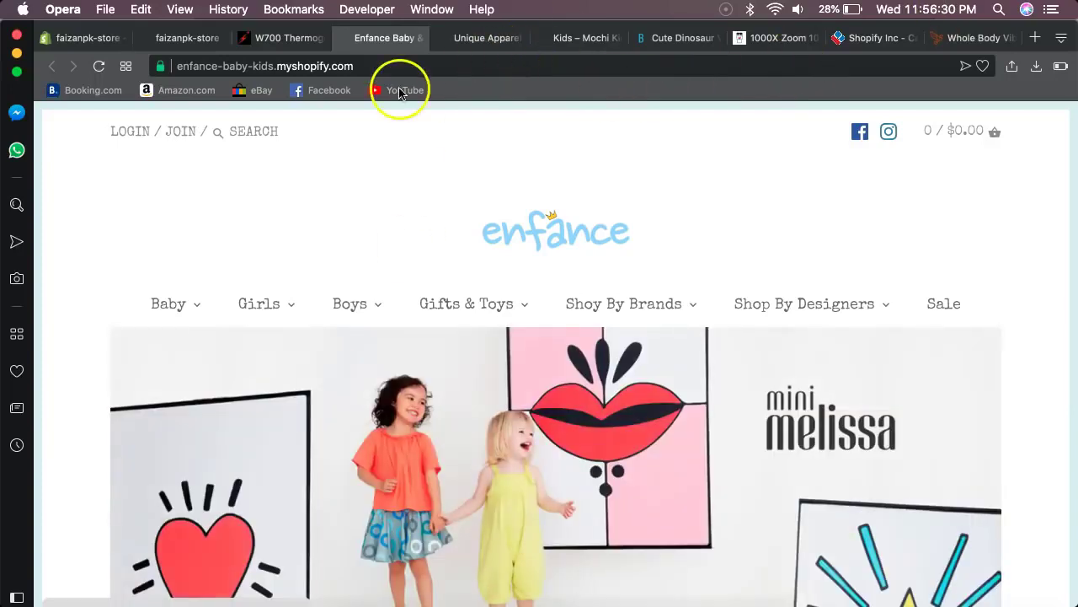
# Switch to Notes and review the tutorial's topic outline, from example stores to adding products, before returning to the browser.
pyautogui.moveTo(628, 299)
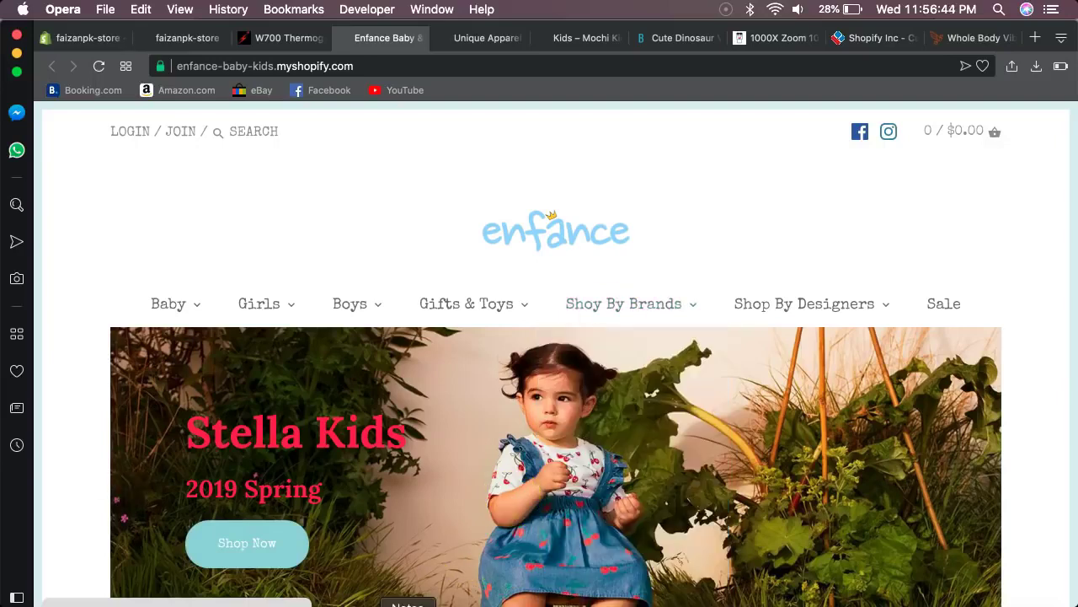
pyautogui.click(408, 606)
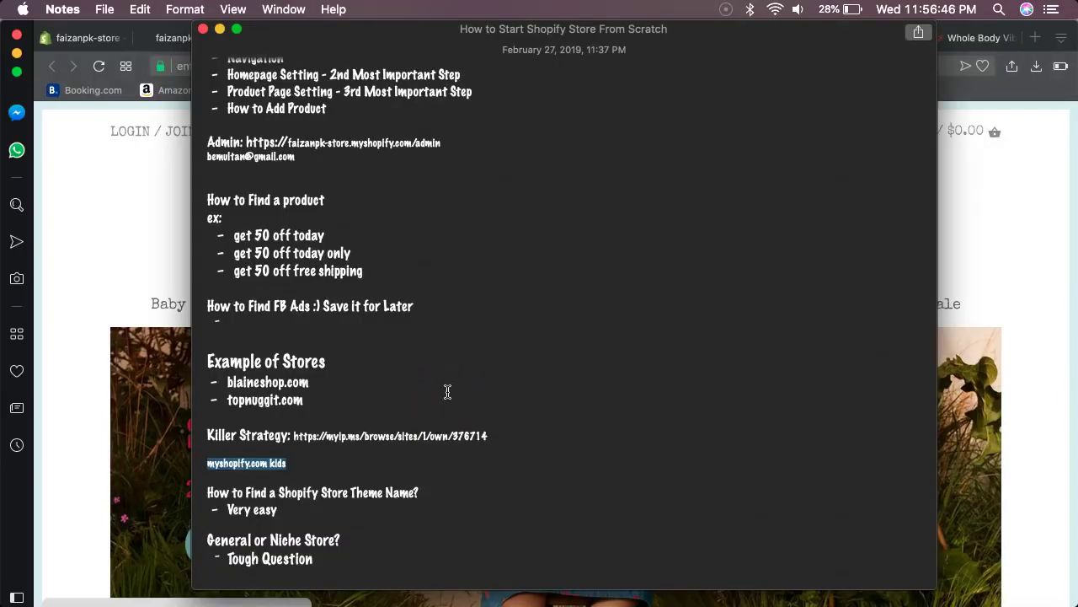
pyautogui.scroll(10, 447, 391)
pyautogui.click(433, 320)
pyautogui.click(491, 416)
pyautogui.scroll(-1, 492, 416)
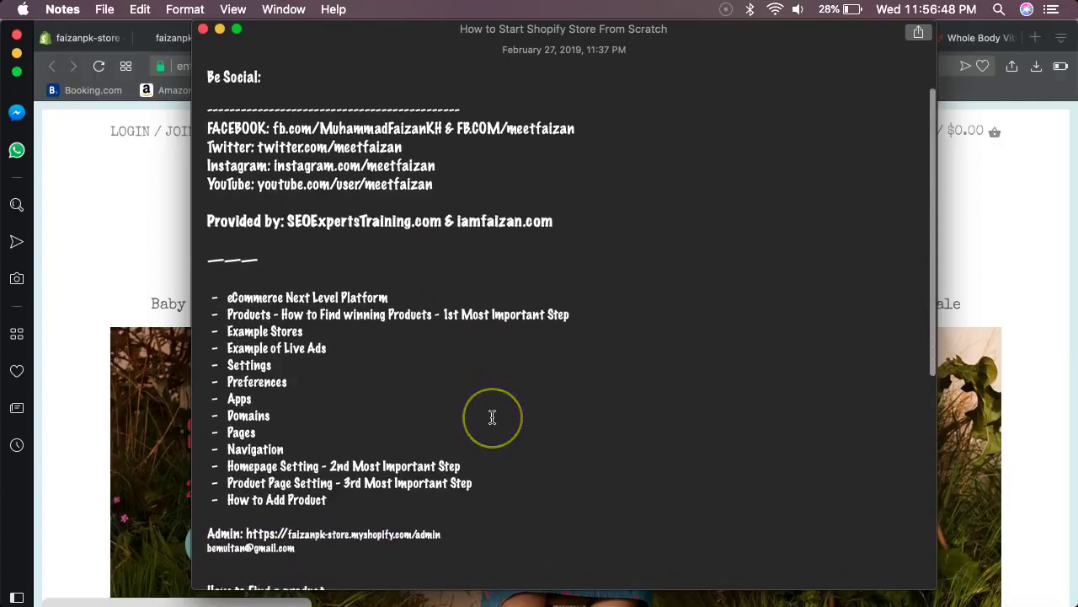
pyautogui.click(310, 327)
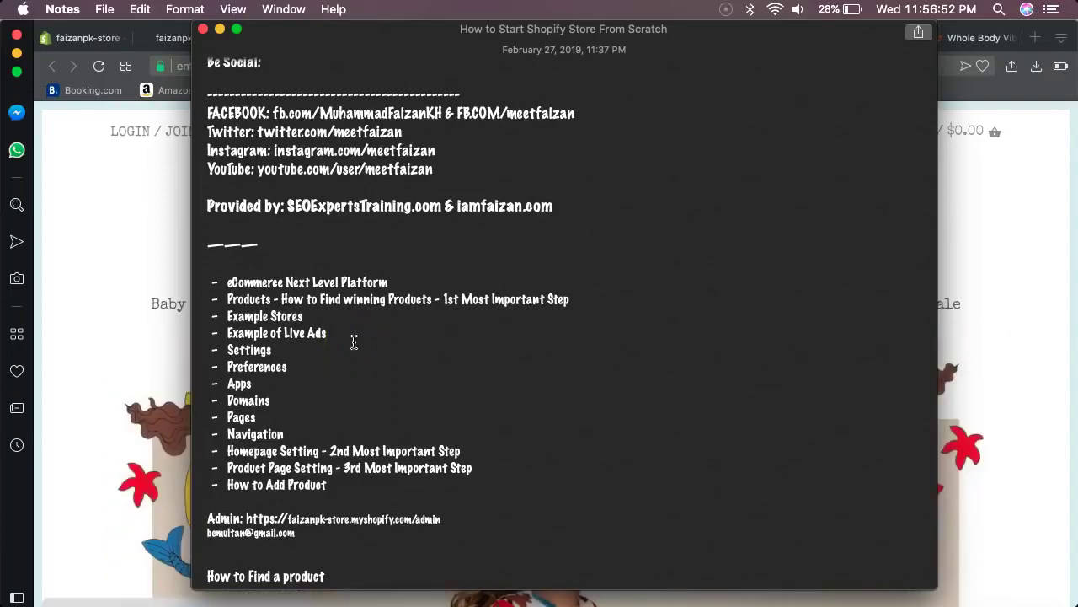
pyautogui.click(206, 421)
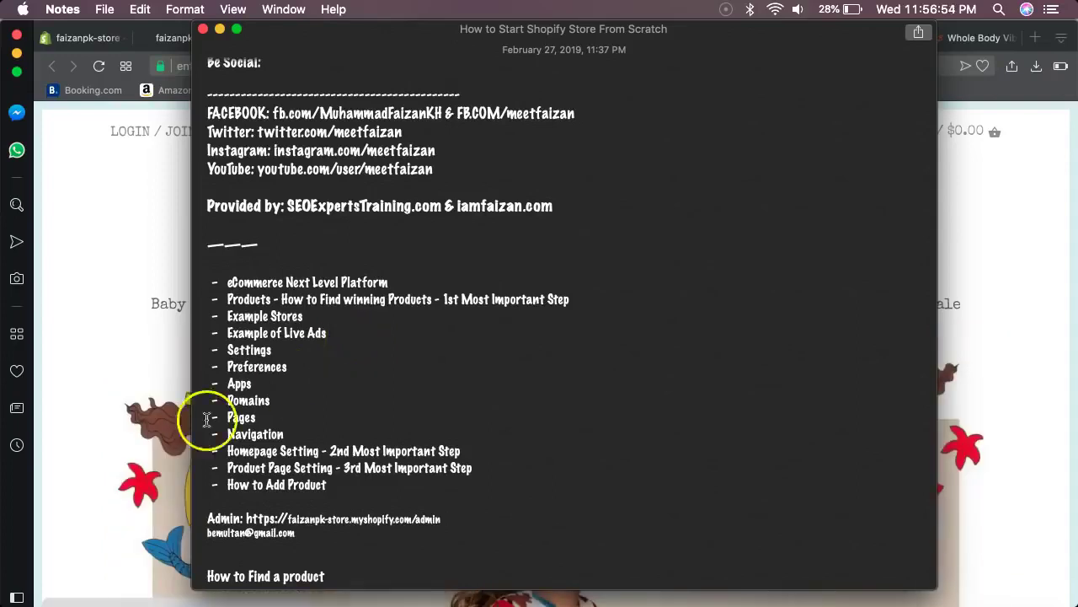
pyautogui.click(236, 308)
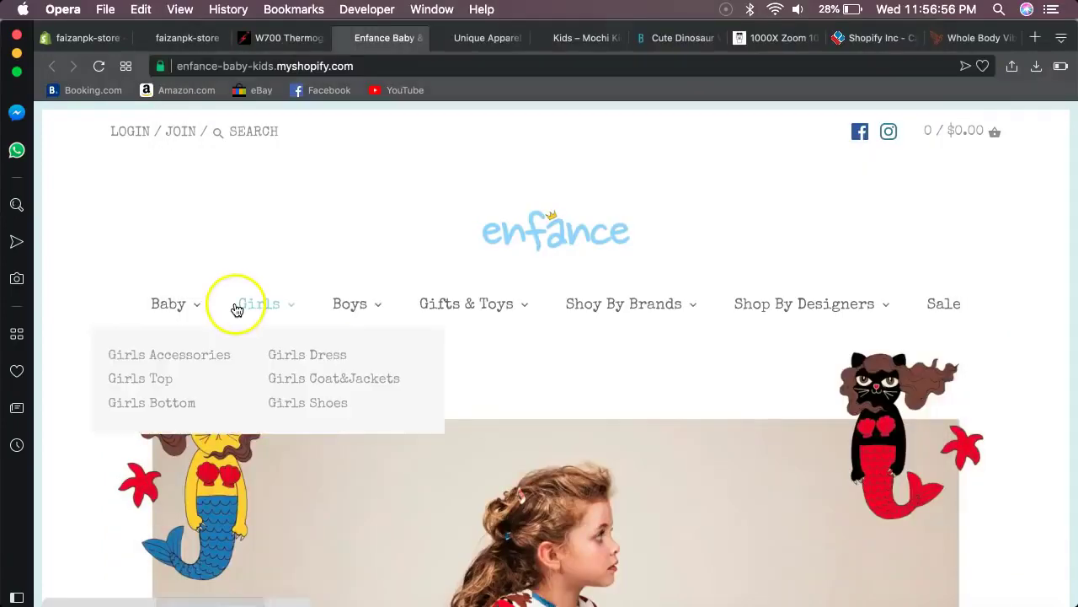
# Close all the example store tabs, keeping only the faizanpk-store admin and storefront tabs open.
pyautogui.click(342, 38)
pyautogui.click(342, 38)
pyautogui.click(341, 38)
pyautogui.click(340, 39)
pyautogui.click(341, 39)
pyautogui.click(340, 39)
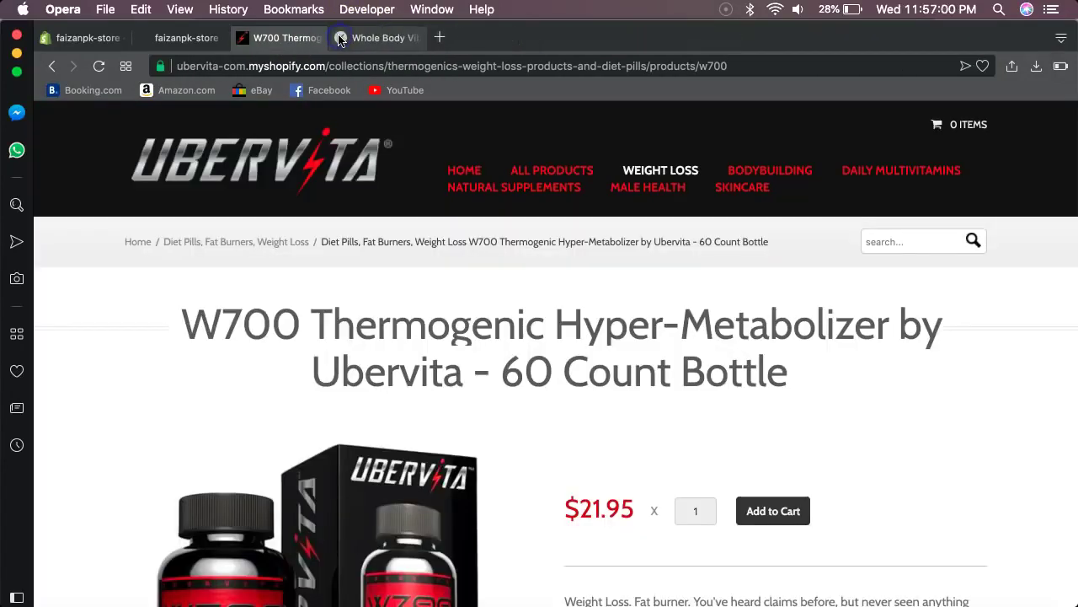
pyautogui.click(340, 39)
pyautogui.click(365, 38)
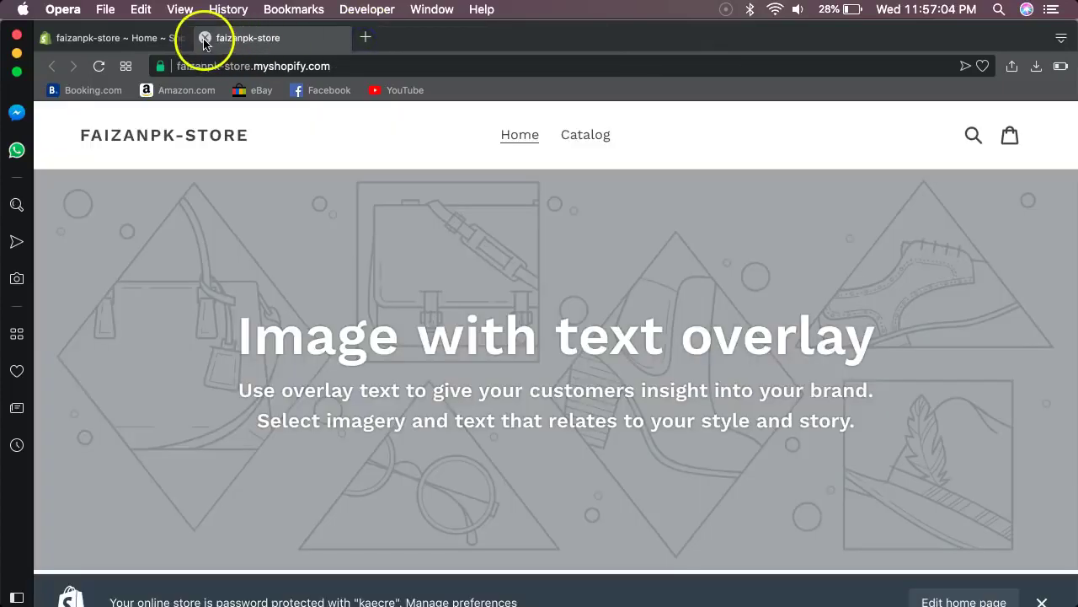
# In the store admin's general settings, change the store name to Faizan PK Store.
pyautogui.click(97, 38)
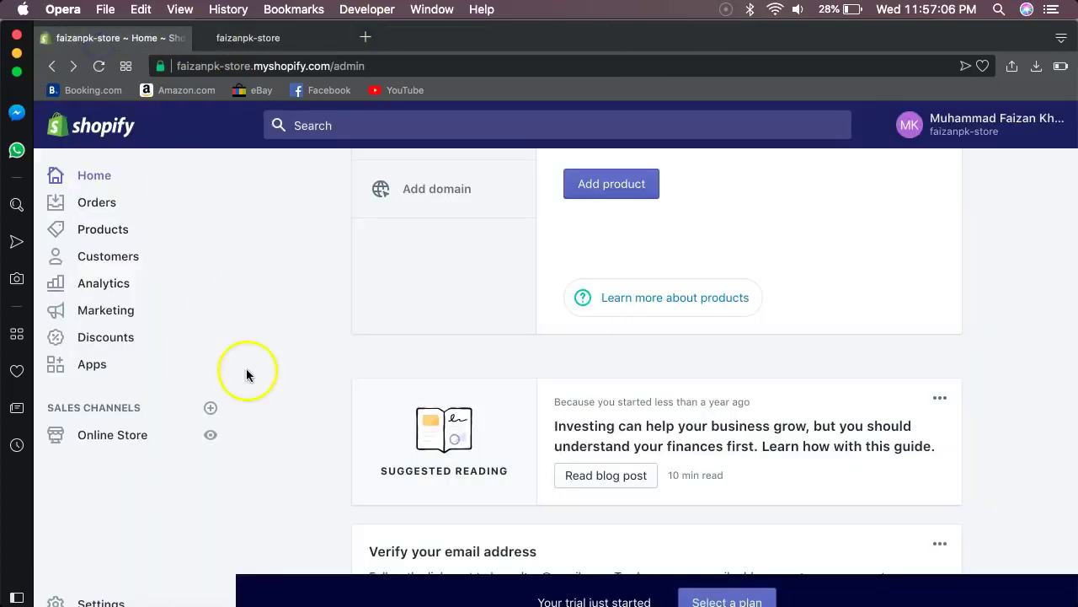
pyautogui.scroll(-3, 246, 373)
pyautogui.click(118, 601)
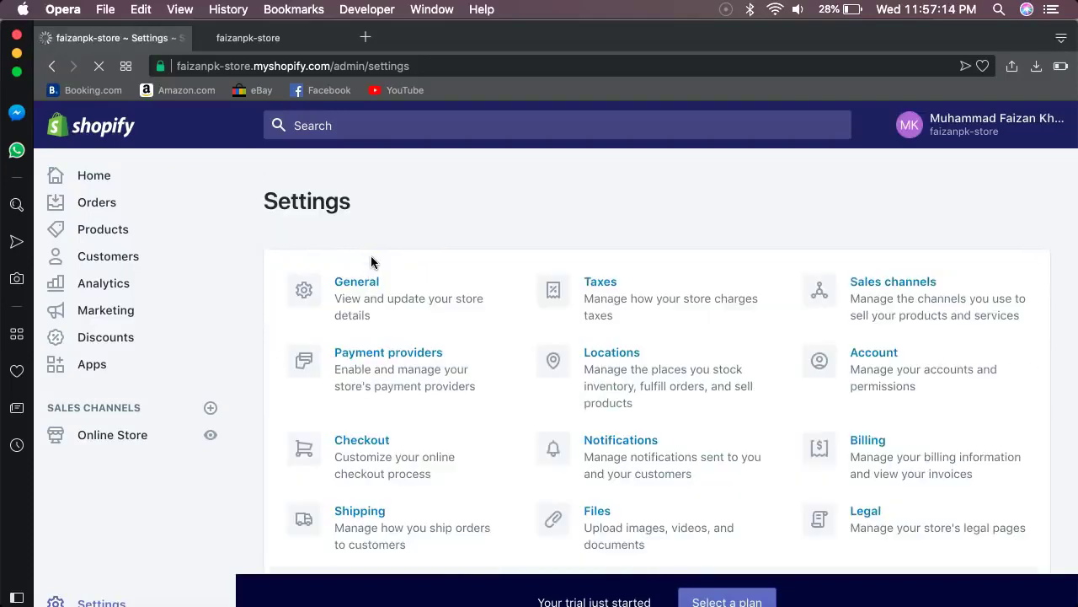
pyautogui.click(353, 288)
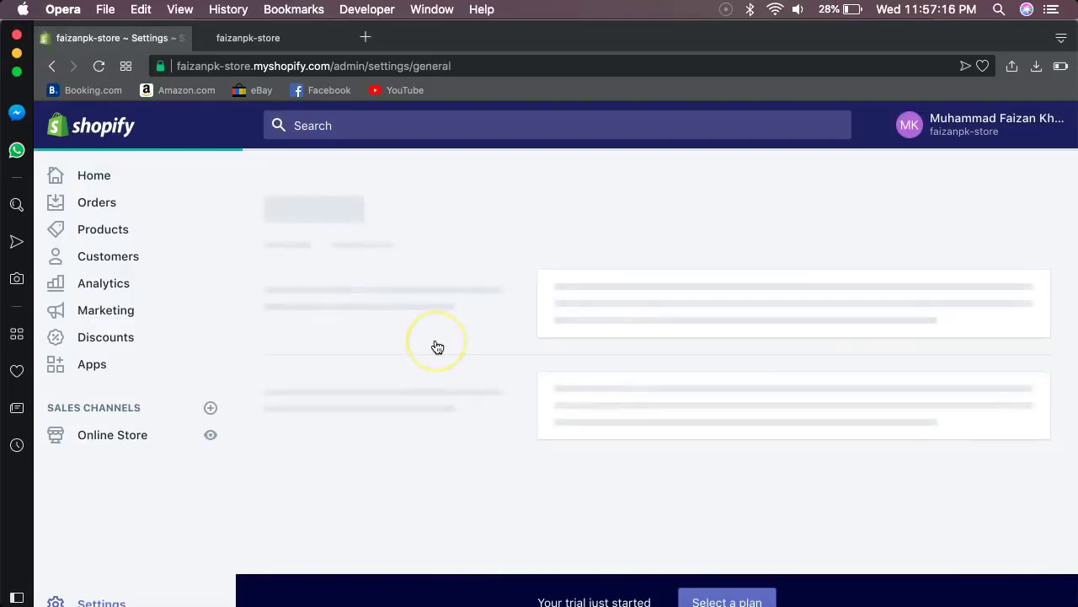
pyautogui.scroll(-2, 549, 330)
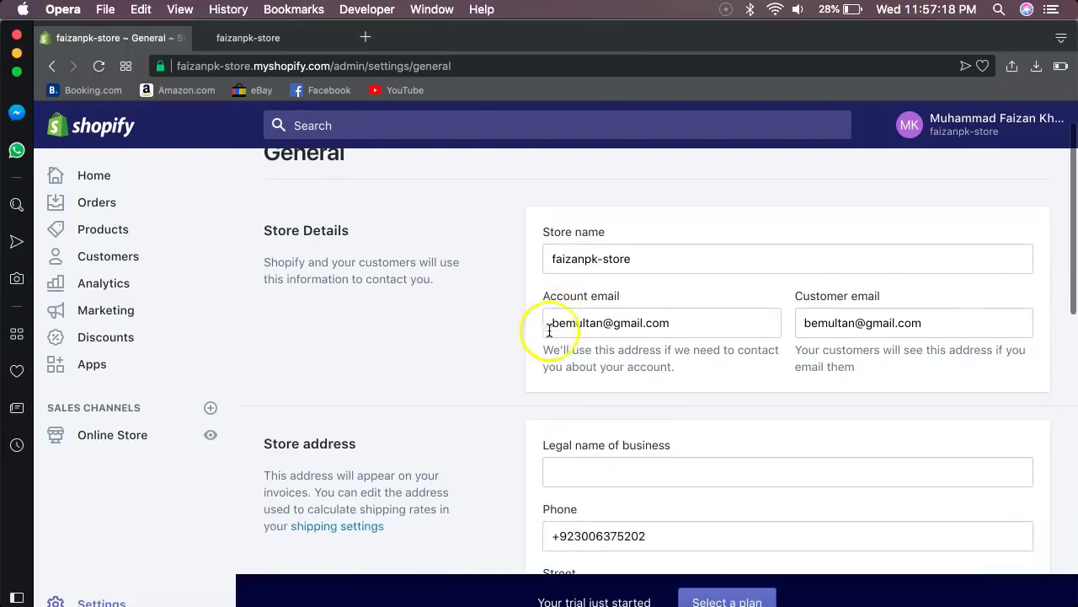
pyautogui.tripleClick(656, 262)
pyautogui.write('Faizan')
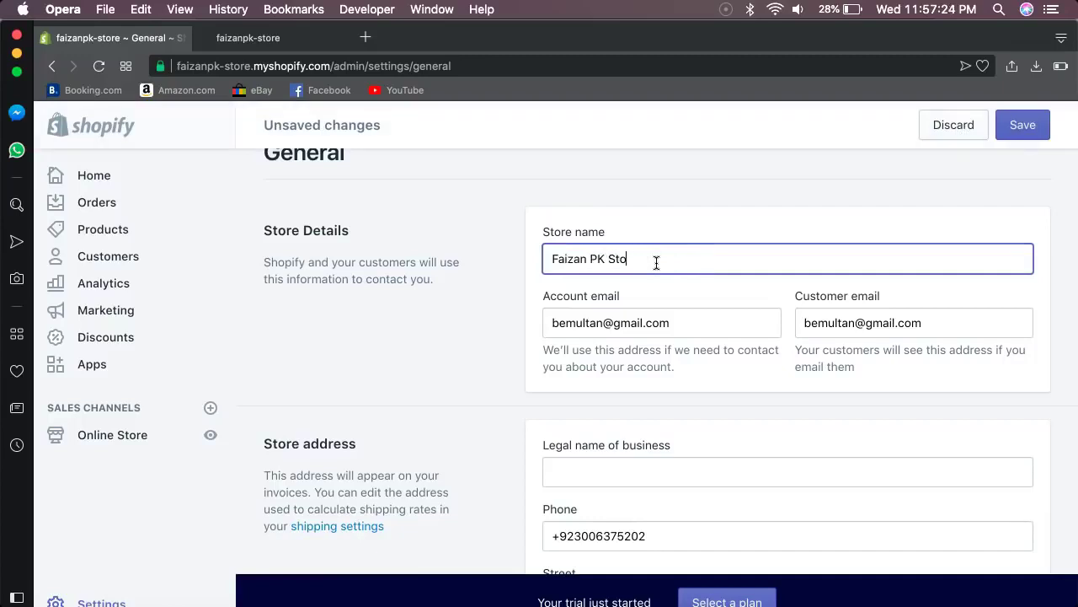
# Set the store currency to US dollar (USD) and save the general settings.
pyautogui.scroll(-5, 687, 291)
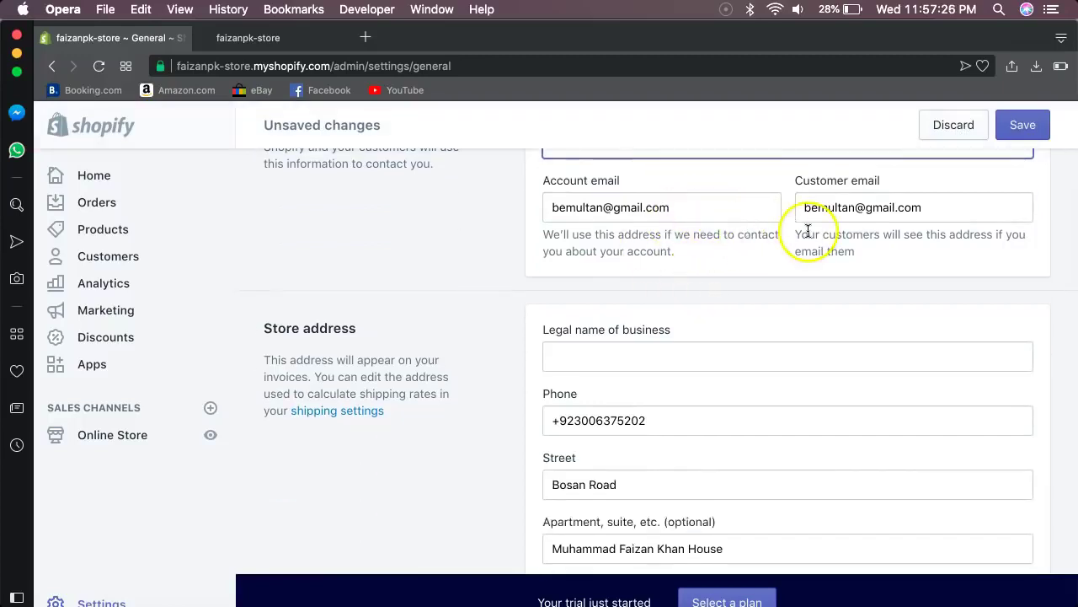
pyautogui.scroll(-4, 729, 219)
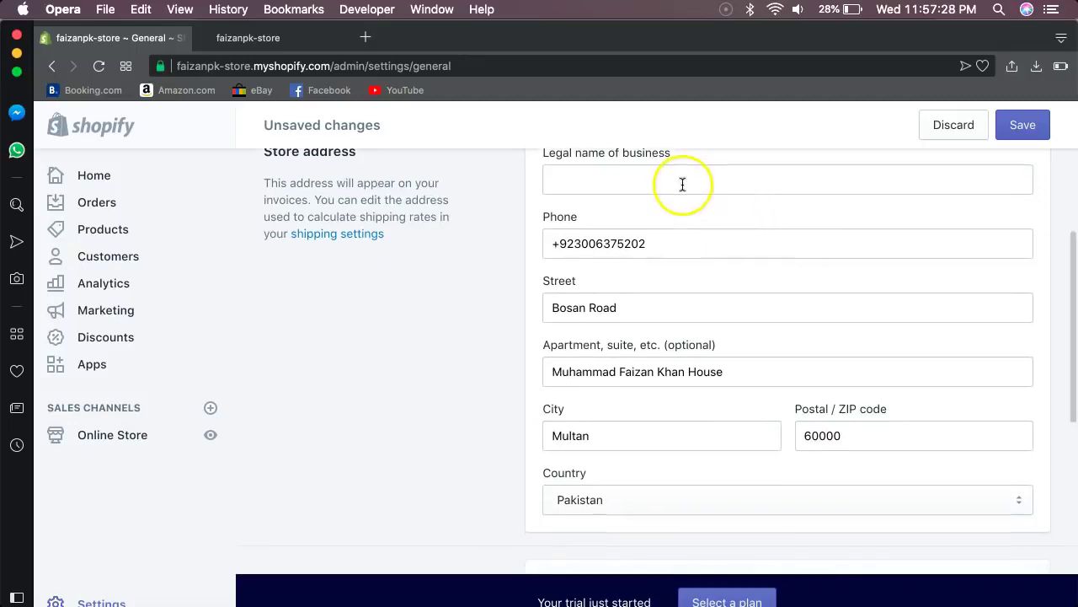
pyautogui.scroll(-5, 686, 200)
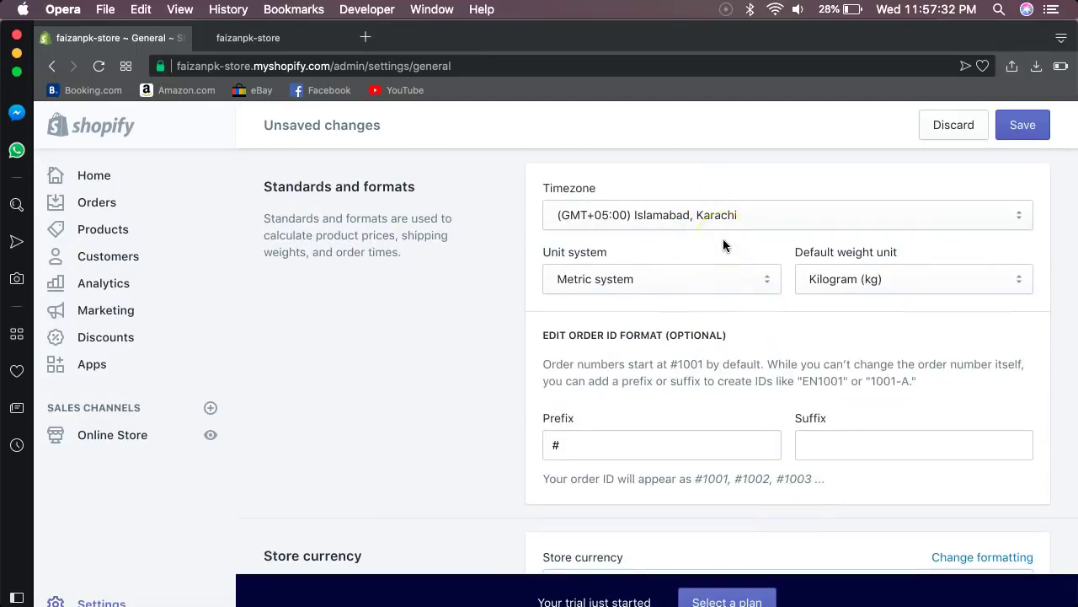
pyautogui.scroll(-1, 723, 261)
pyautogui.scroll(-2, 723, 261)
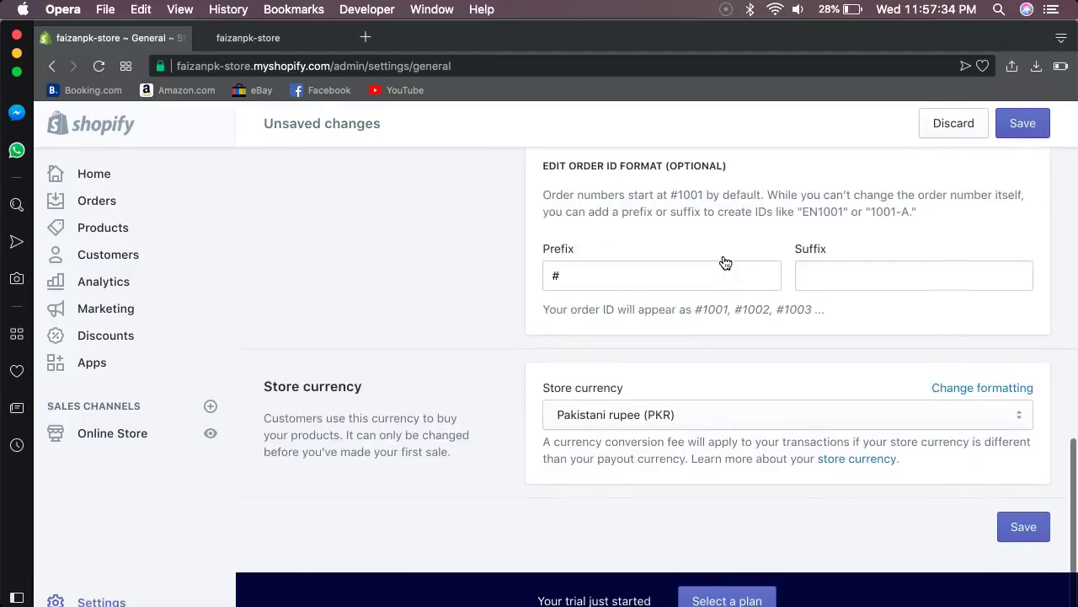
pyautogui.click(678, 412)
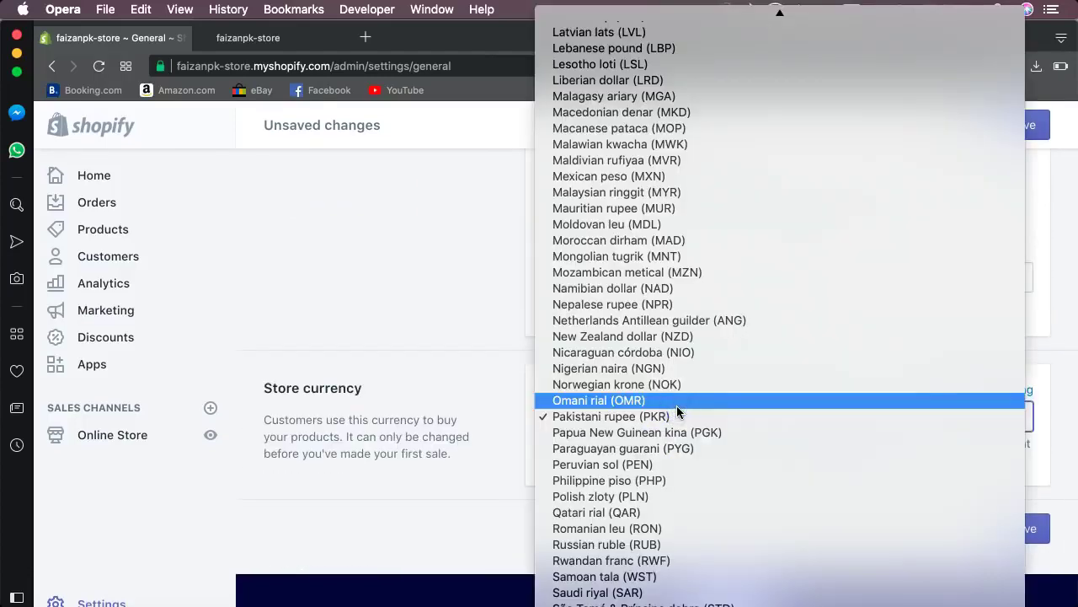
pyautogui.scroll(15, 678, 412)
pyautogui.click(575, 19)
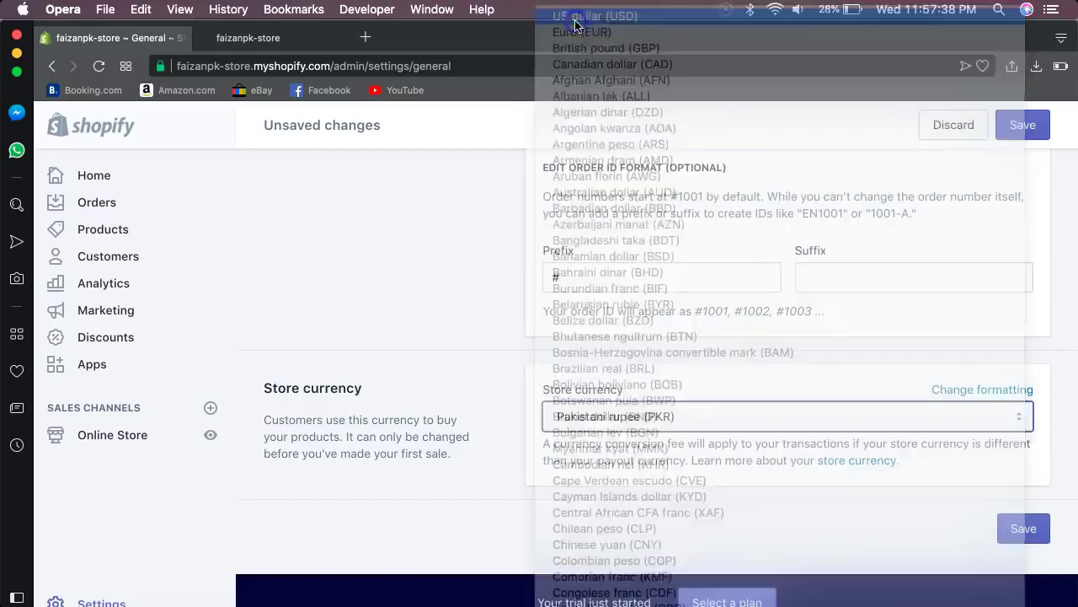
pyautogui.click(1023, 527)
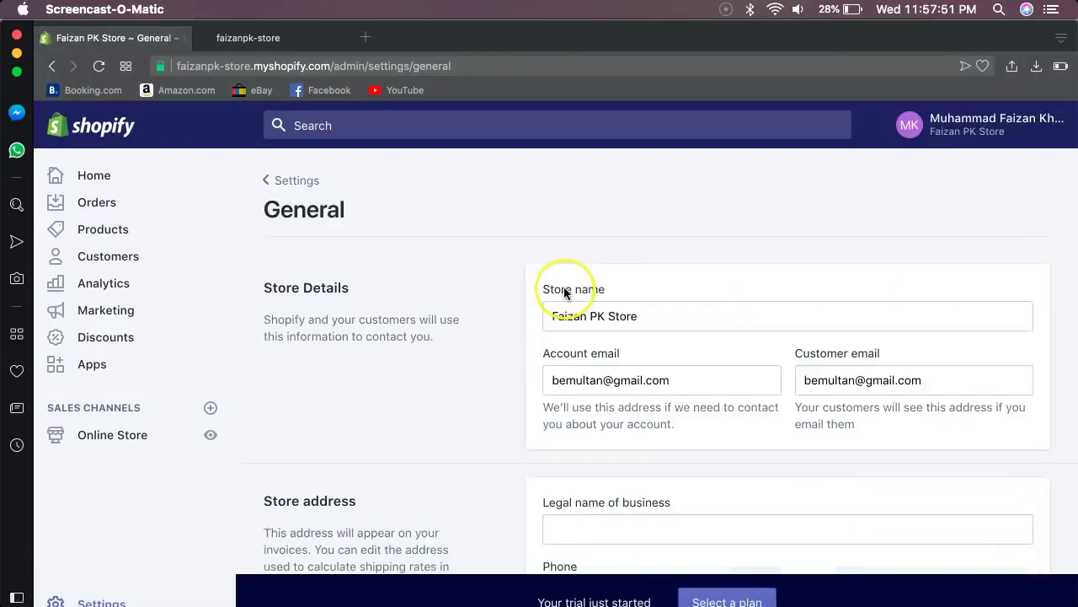
# Check over the saved general settings and go to the store's payment providers settings.
pyautogui.scroll(-5, 560, 286)
pyautogui.scroll(-5, 563, 290)
pyautogui.scroll(4, 722, 351)
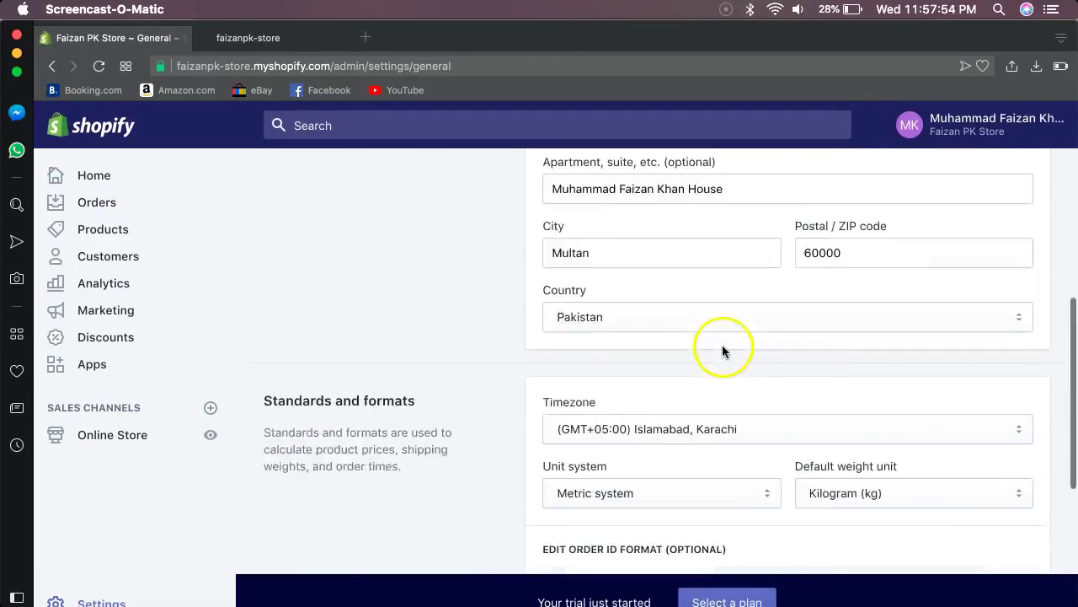
pyautogui.scroll(10, 215, 342)
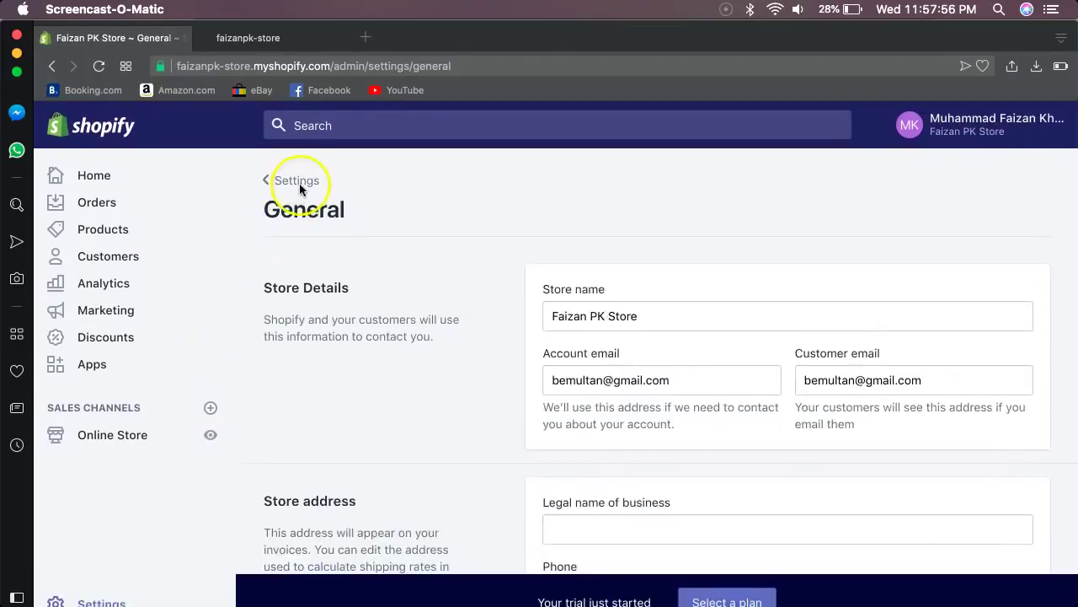
pyautogui.click(299, 182)
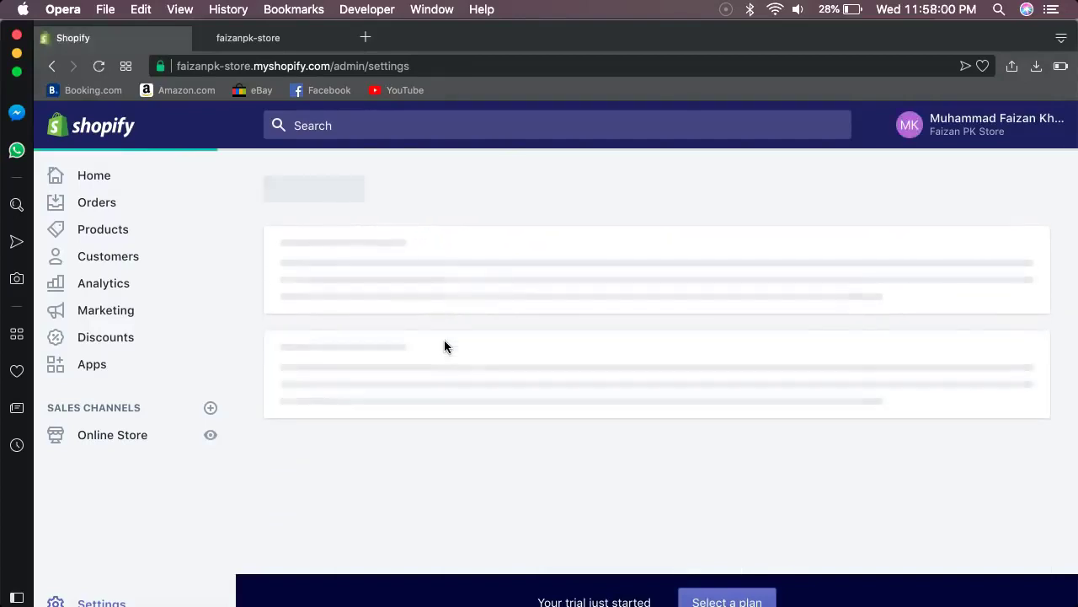
pyautogui.click(415, 352)
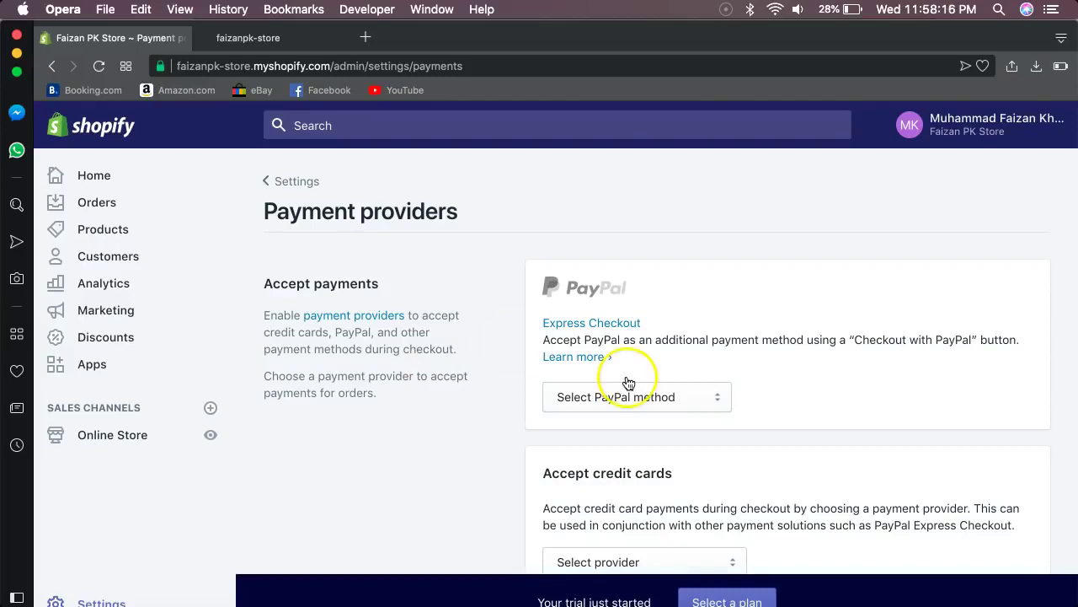
# Look through the available credit card payment providers, then dismiss the choices without selecting one.
pyautogui.scroll(-3, 626, 380)
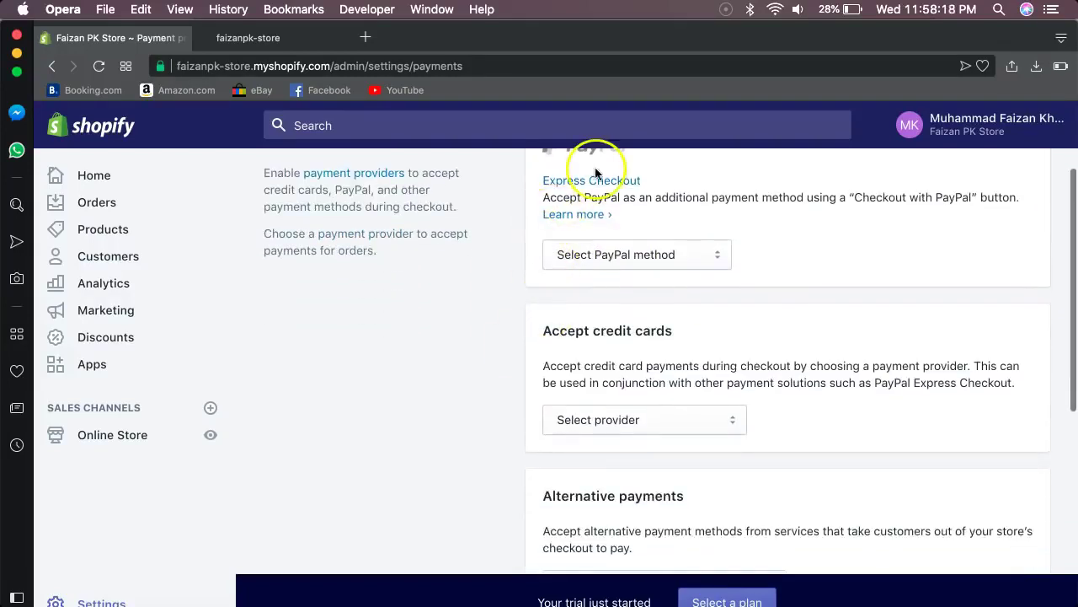
pyautogui.click(644, 420)
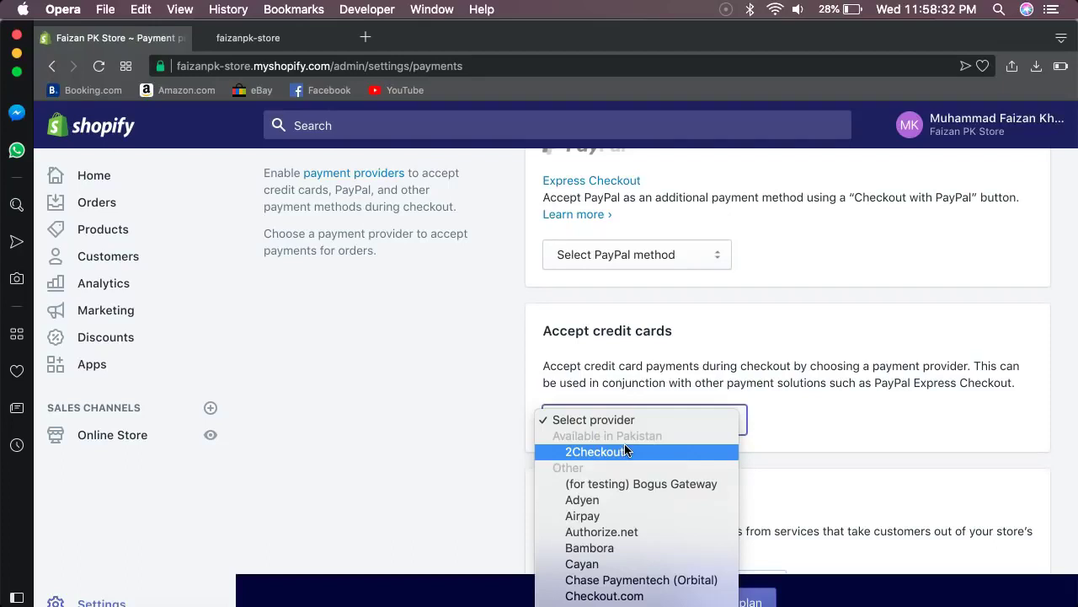
pyautogui.press('Up')
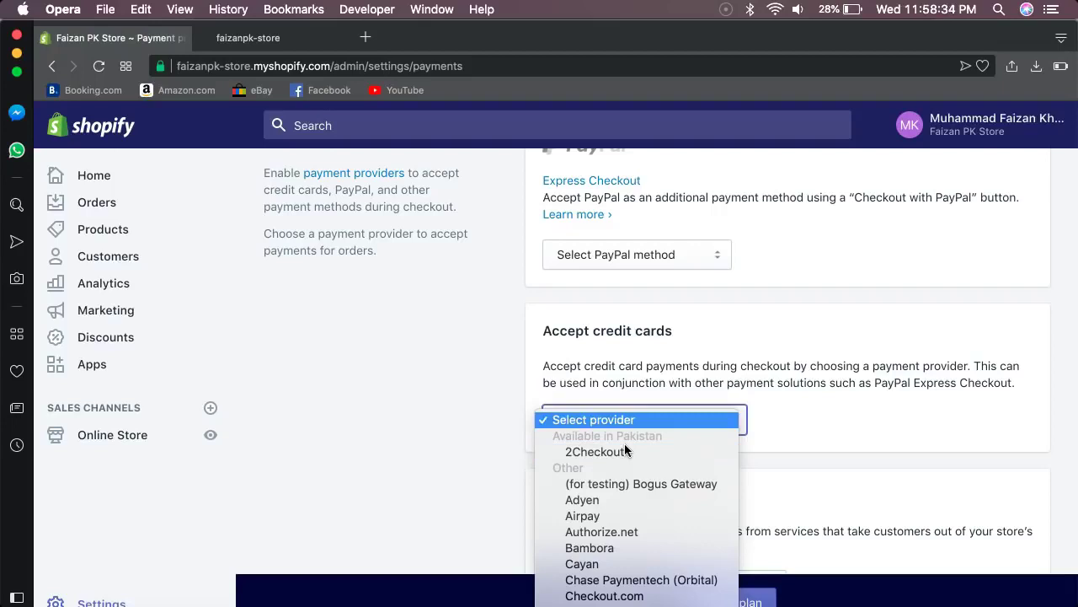
pyautogui.scroll(-10, 623, 547)
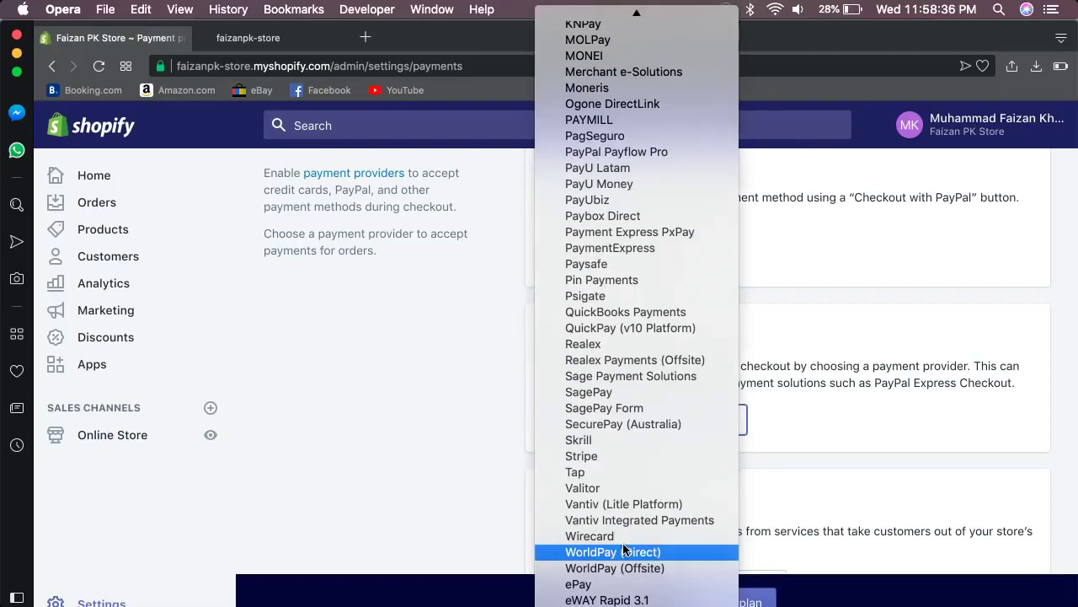
pyautogui.scroll(2, 623, 549)
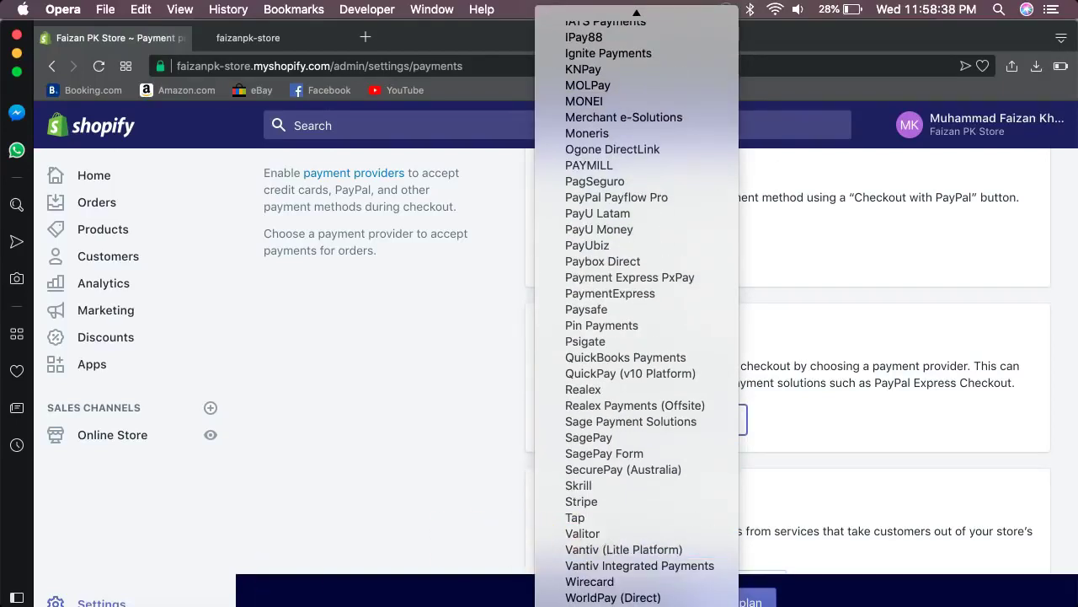
pyautogui.press('Escape')
# Choose Stripe as the provider for accepting credit cards.
pyautogui.click(696, 418)
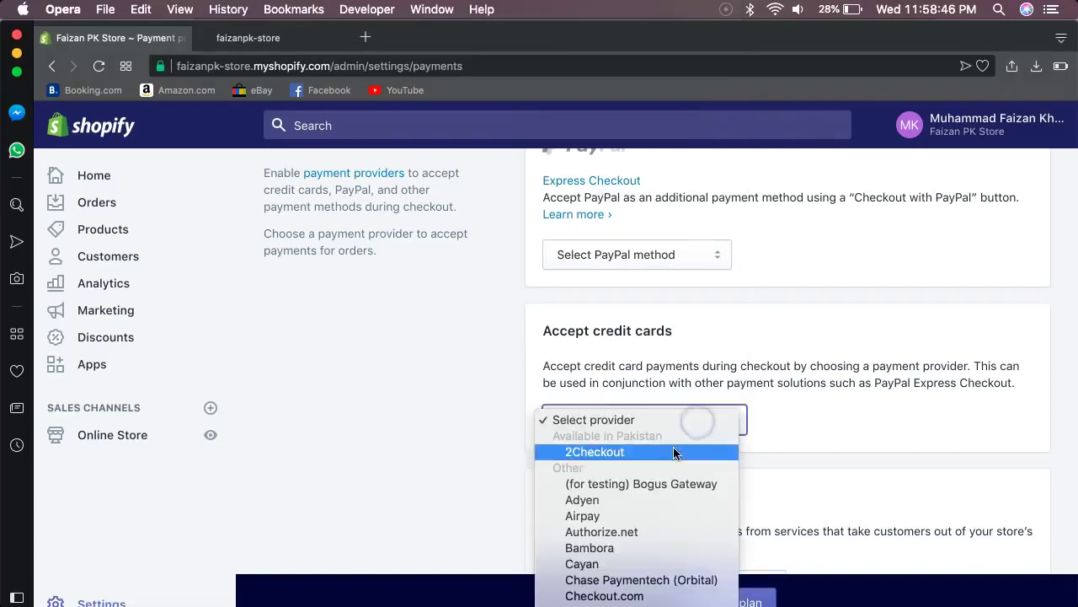
pyautogui.scroll(-10, 674, 453)
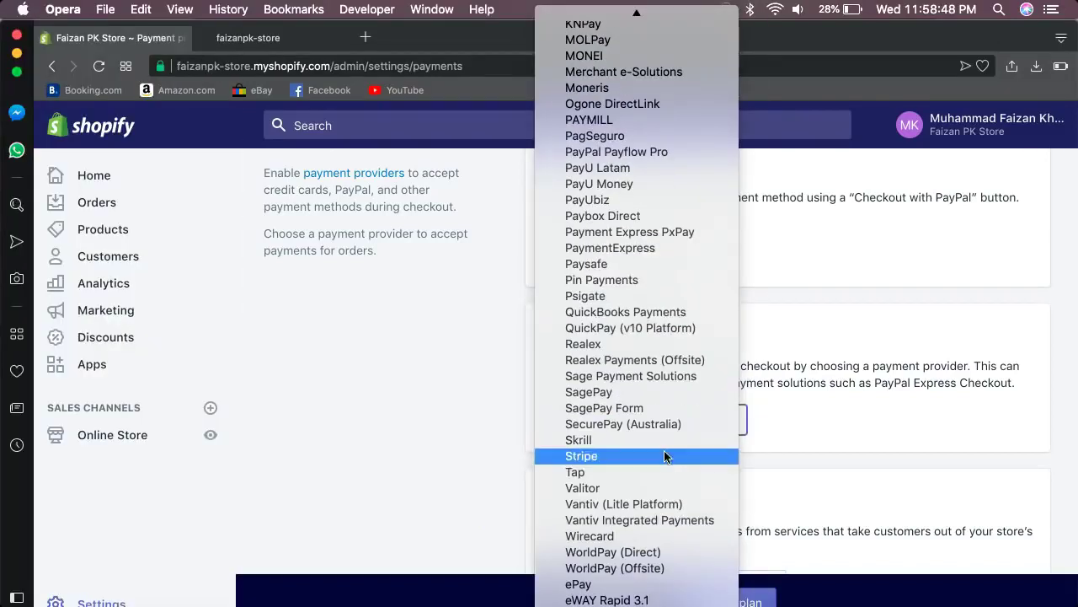
pyautogui.click(665, 454)
pyautogui.scroll(-4, 750, 522)
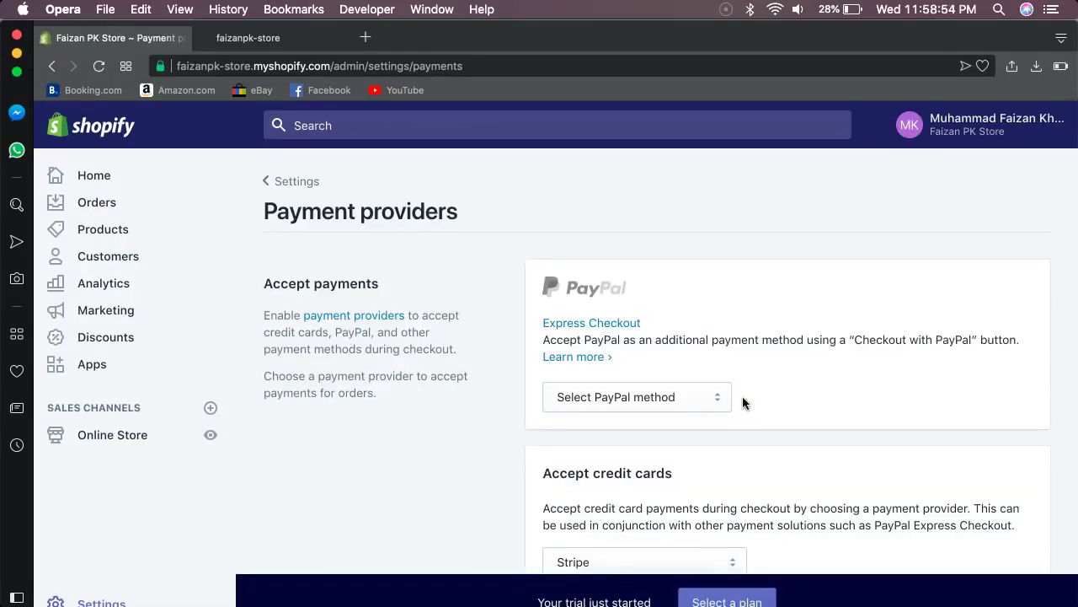
# Check the available PayPal methods without picking one and return to the settings overview.
pyautogui.click(659, 403)
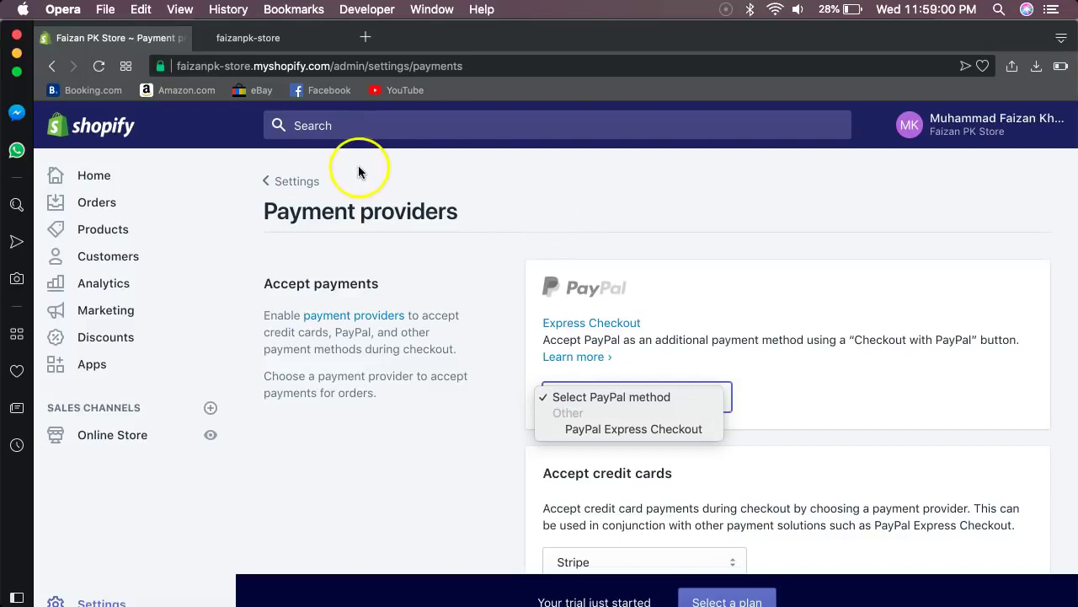
pyautogui.click(316, 186)
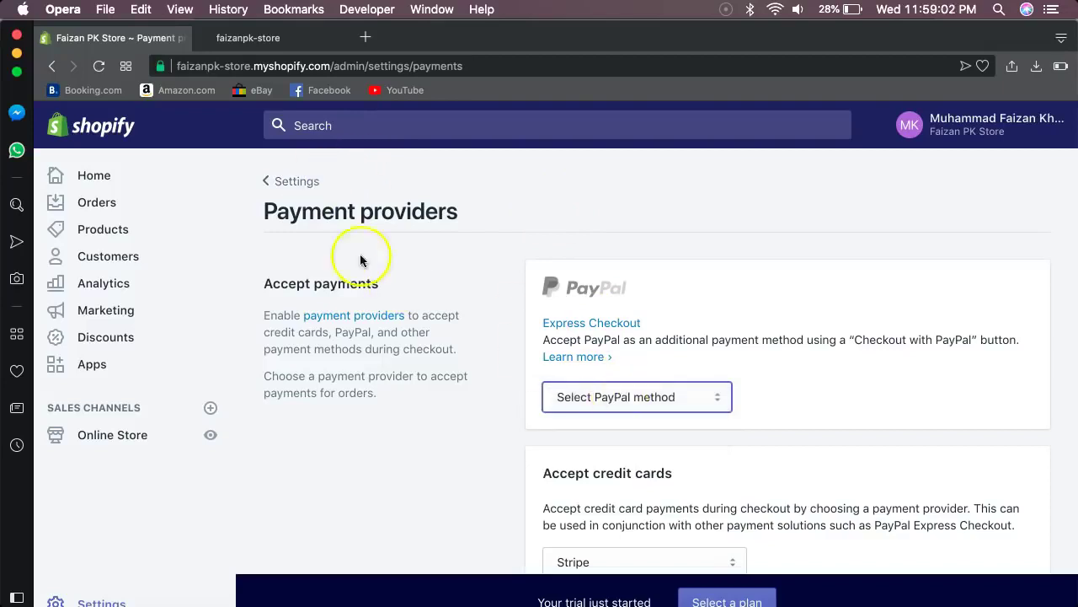
pyautogui.click(297, 185)
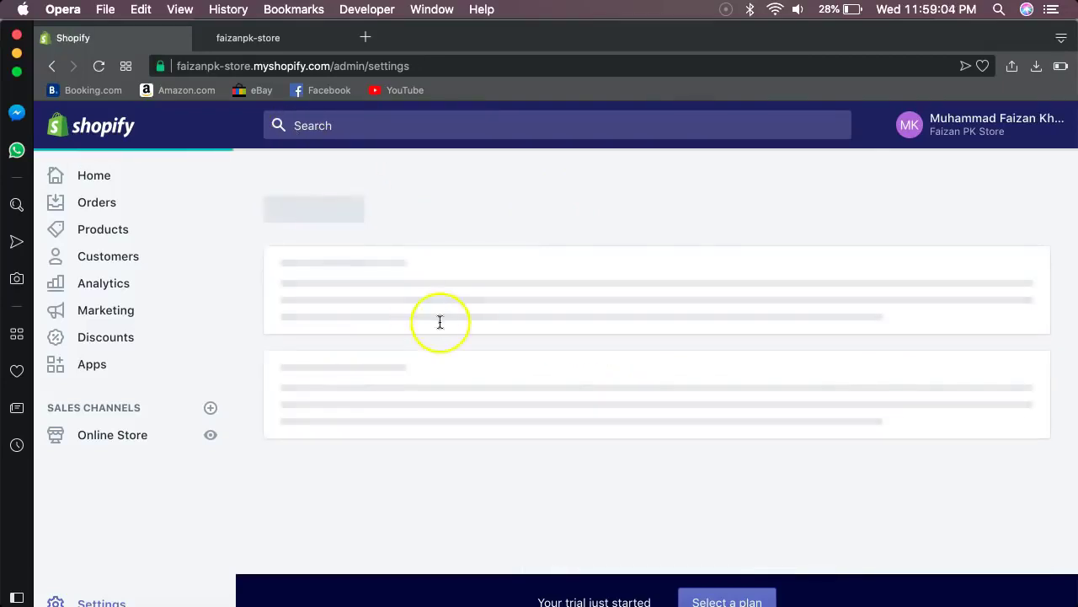
# Look through the store's checkout settings, from customer accounts to checkout language, and return to the settings overview.
pyautogui.scroll(-1, 488, 340)
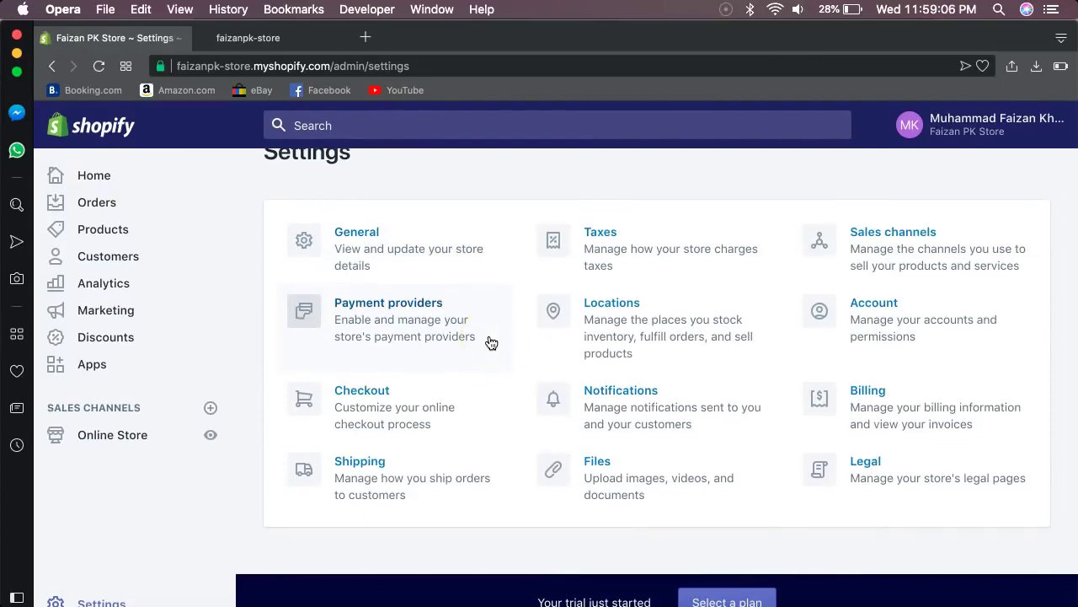
pyautogui.click(389, 387)
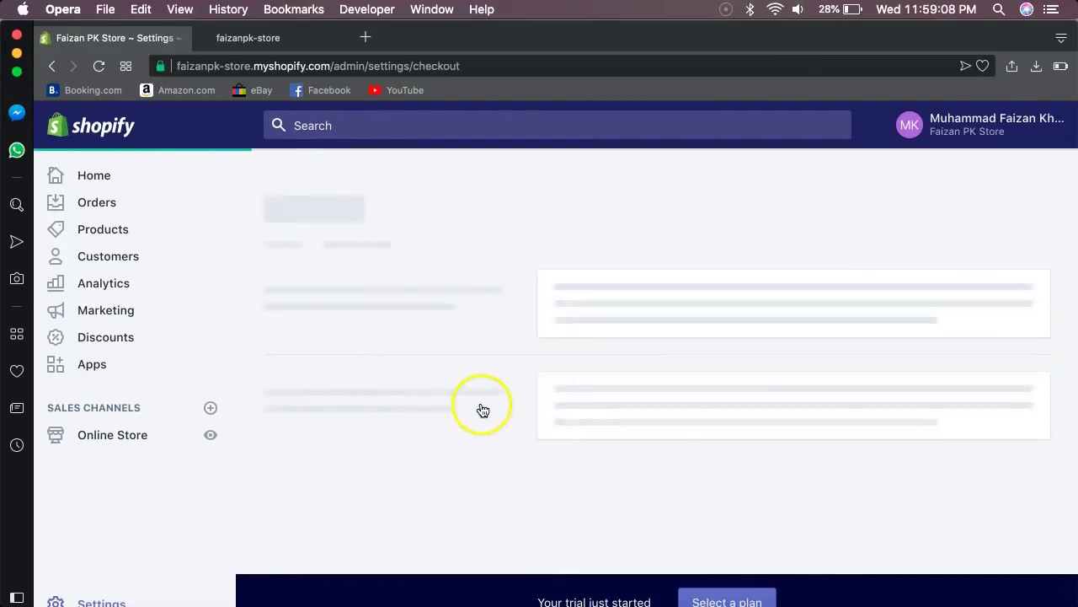
pyautogui.scroll(-20, 370, 216)
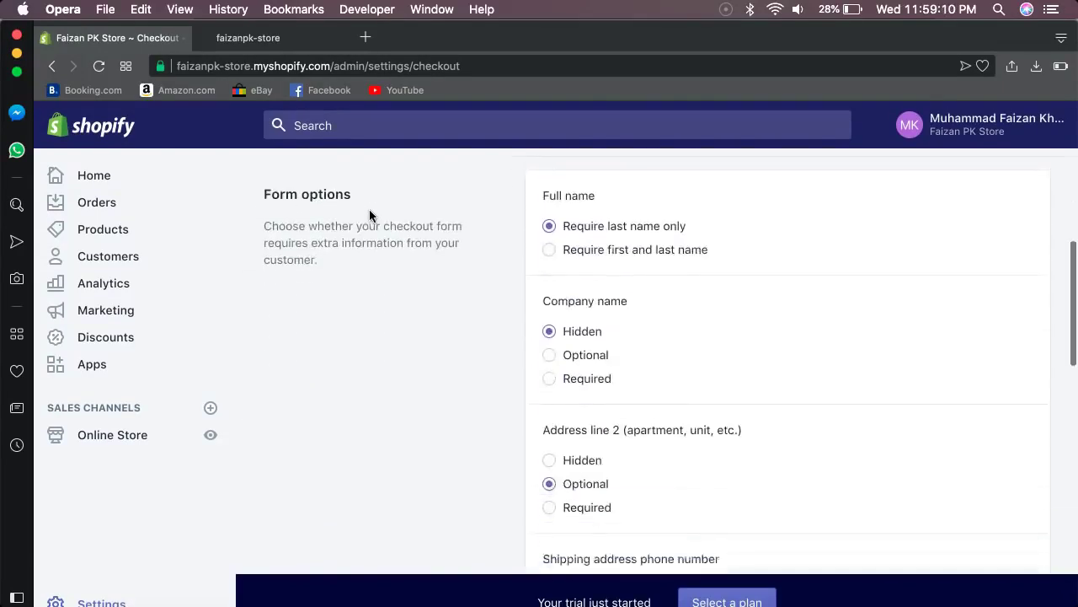
pyautogui.scroll(-8, 369, 216)
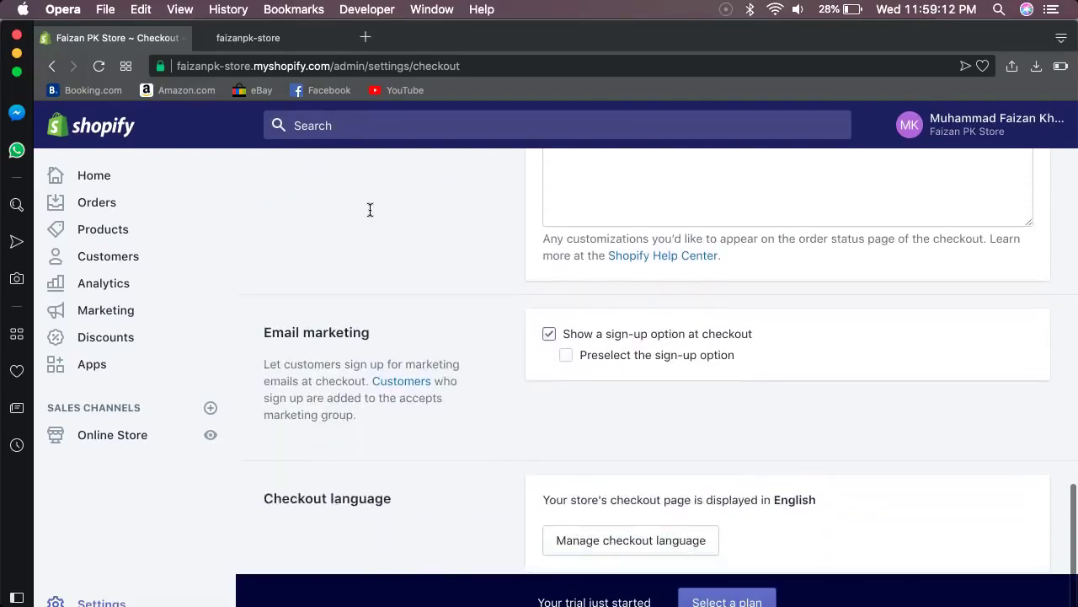
pyautogui.scroll(20, 370, 210)
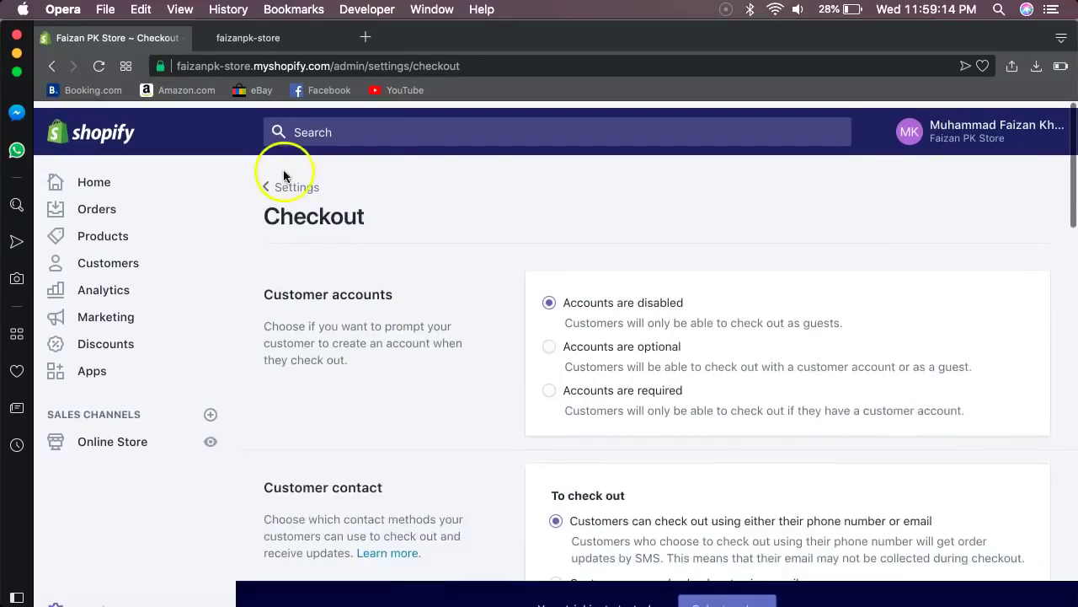
pyautogui.click(287, 178)
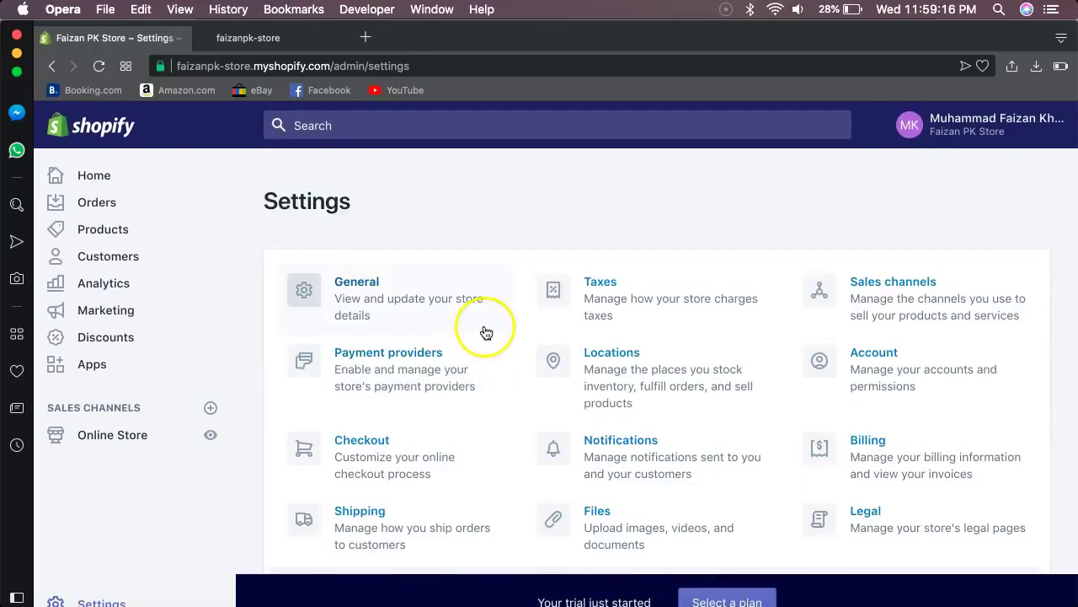
# Go to the store's shipping settings and review the shipping origin and the rates of each shipping zone.
pyautogui.scroll(-2, 428, 460)
pyautogui.click(392, 455)
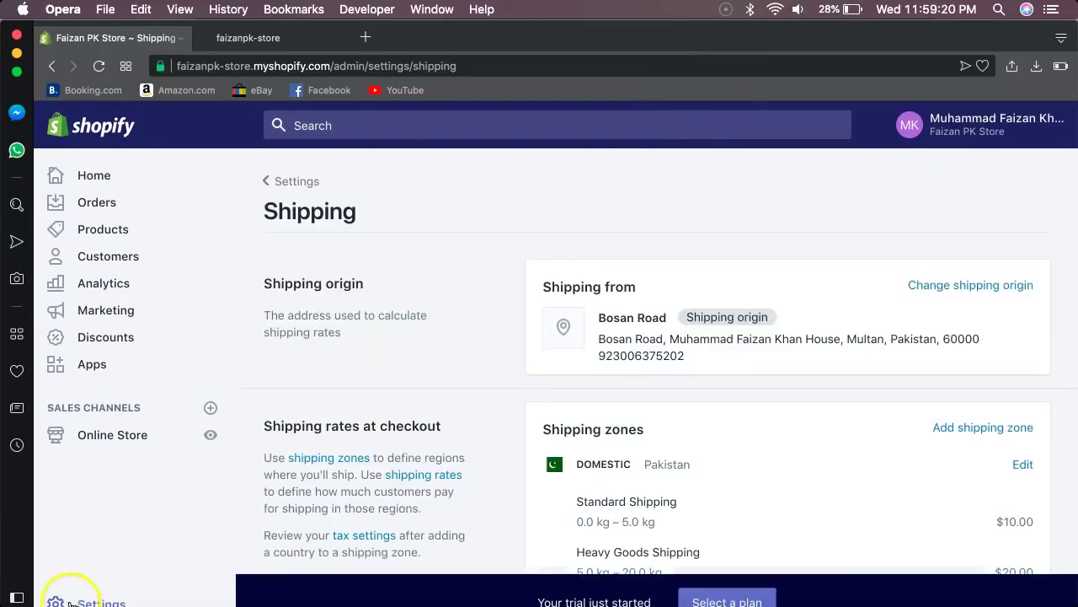
pyautogui.click(68, 590)
pyautogui.scroll(-1, 686, 427)
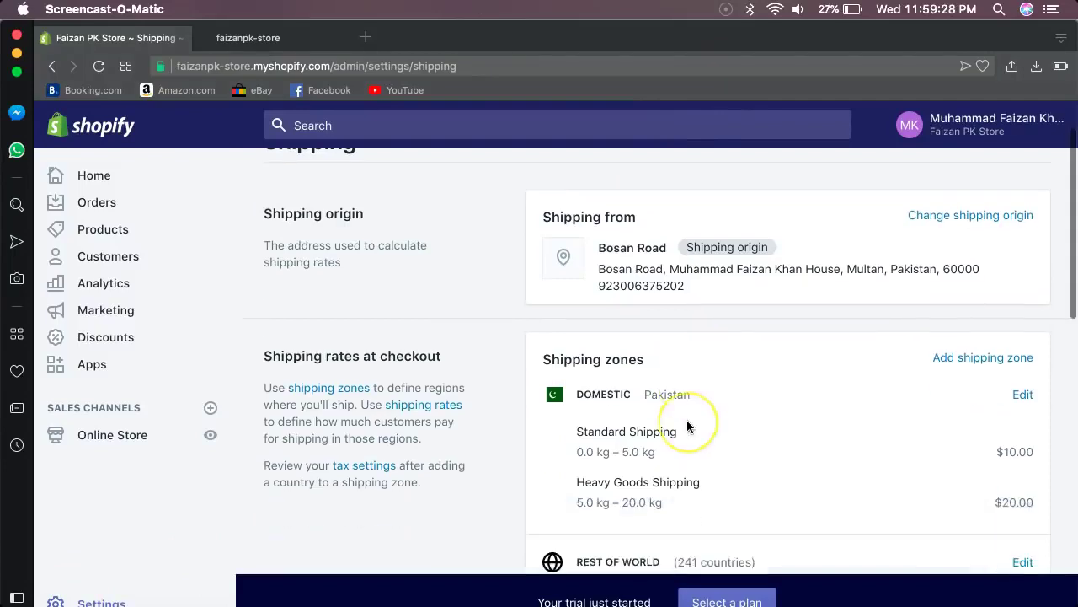
pyautogui.scroll(-1, 687, 427)
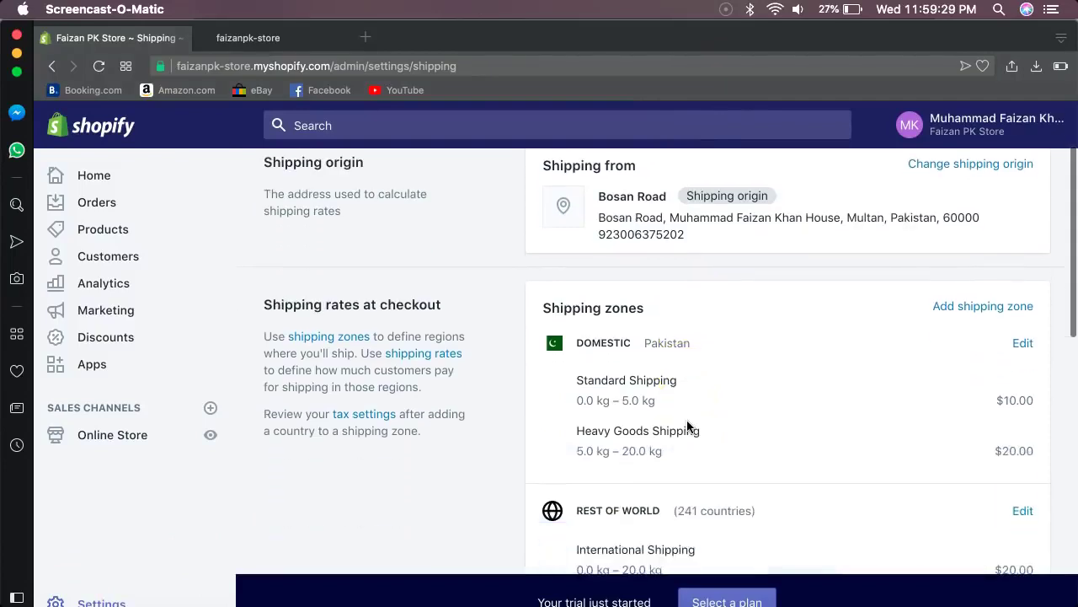
pyautogui.scroll(3, 687, 428)
pyautogui.scroll(-3, 687, 427)
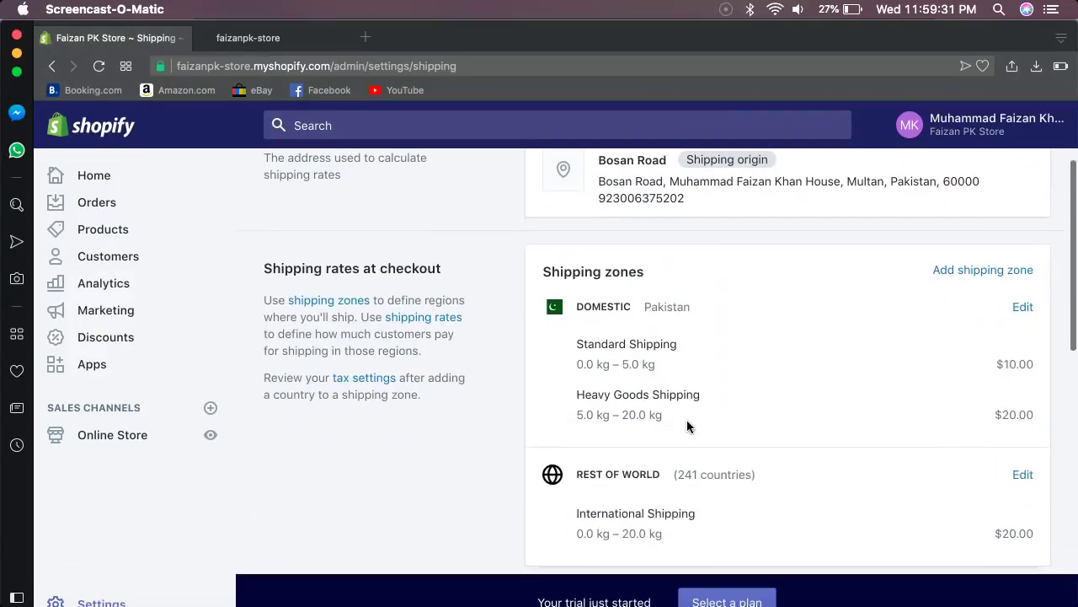
pyautogui.scroll(-1, 987, 312)
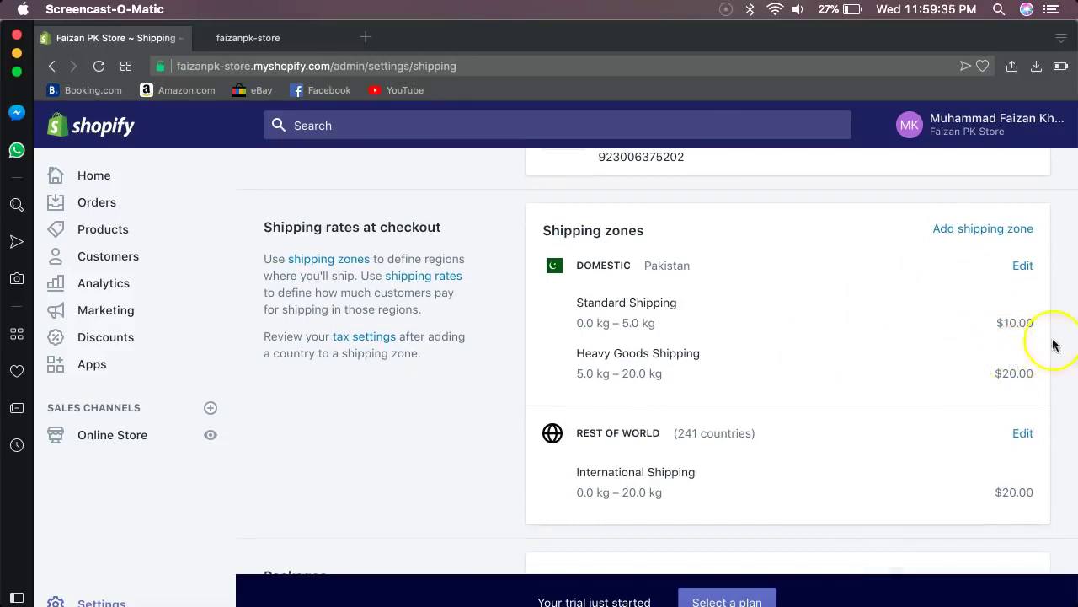
# Remove the Standard Shipping and Heavy Goods Shipping weight based rates from the Domestic shipping zone.
pyautogui.click(1023, 266)
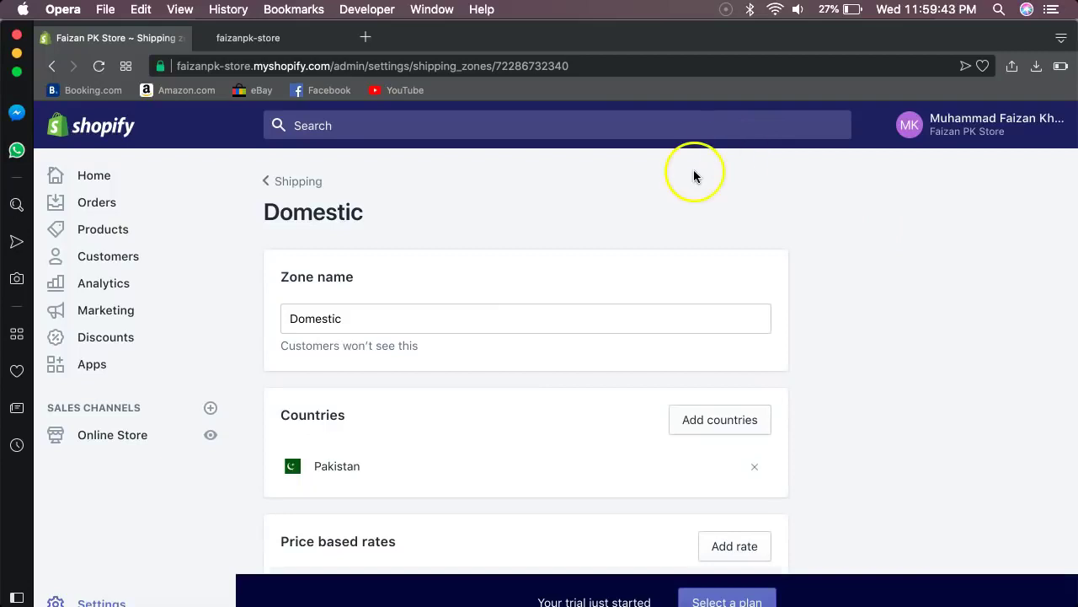
pyautogui.scroll(-3, 651, 292)
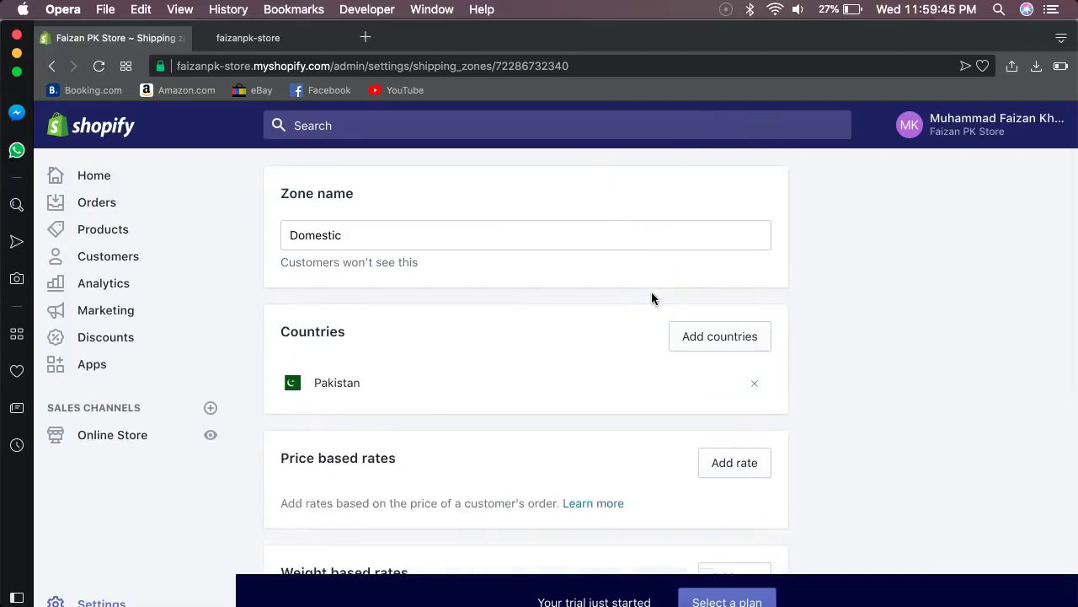
pyautogui.scroll(-10, 652, 298)
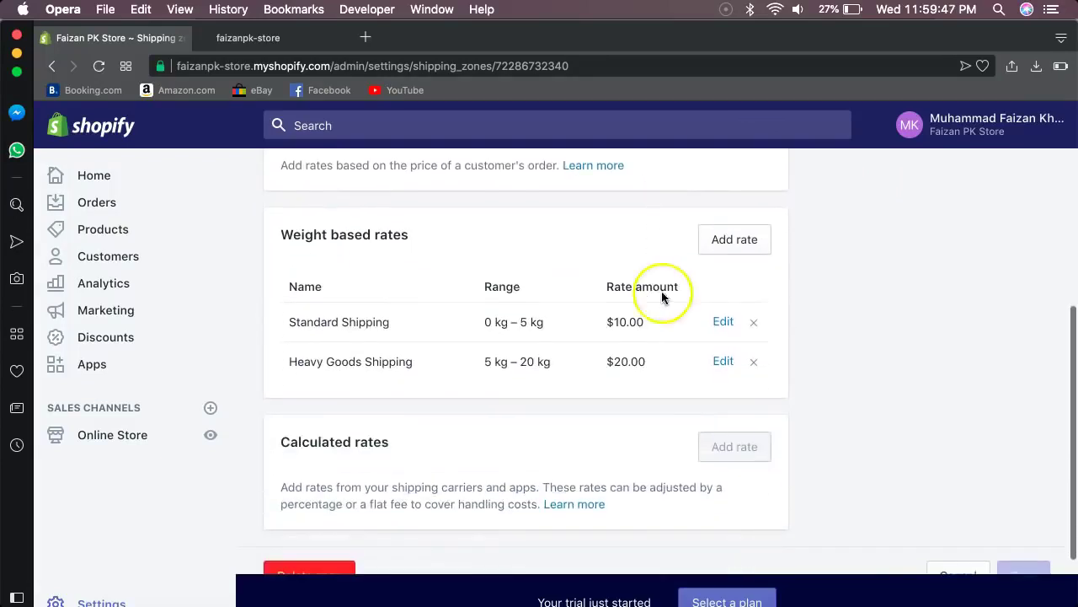
pyautogui.click(754, 321)
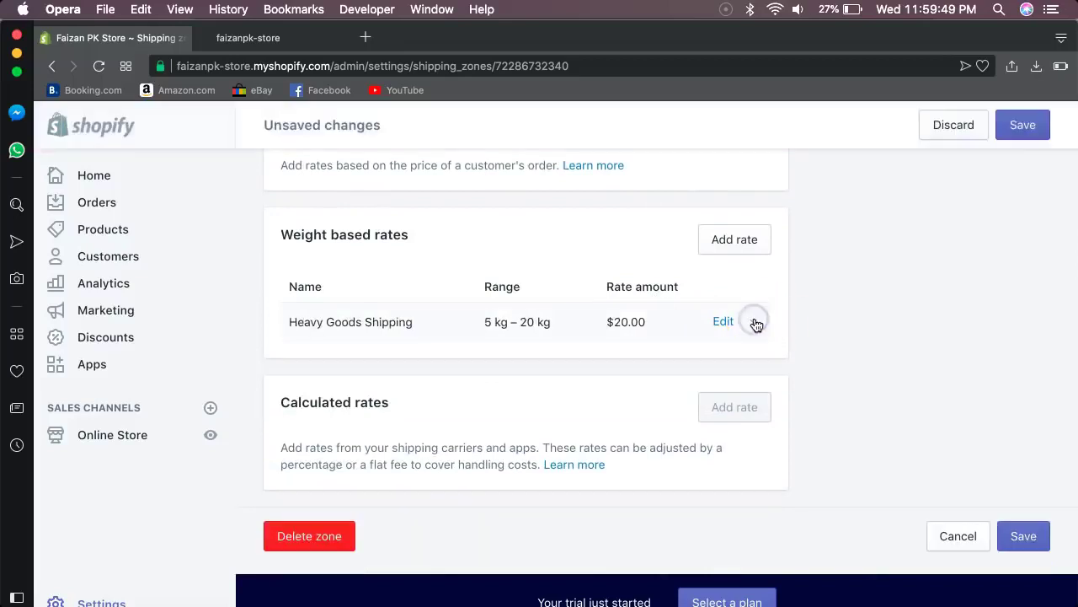
pyautogui.click(754, 321)
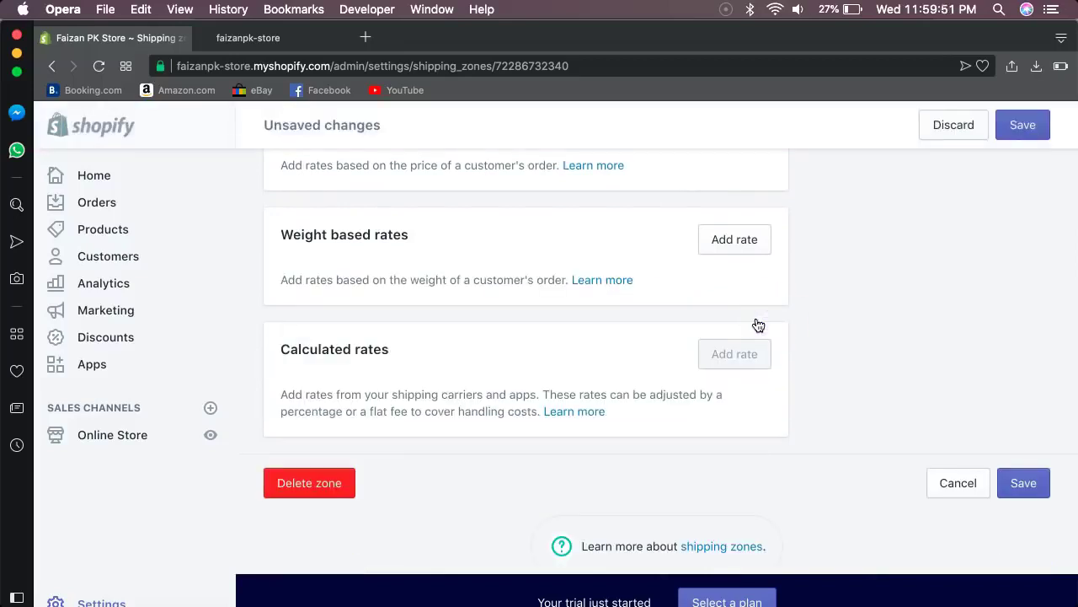
# Delete the whole Domestic shipping zone.
pyautogui.scroll(12, 755, 325)
pyautogui.scroll(-2, 756, 325)
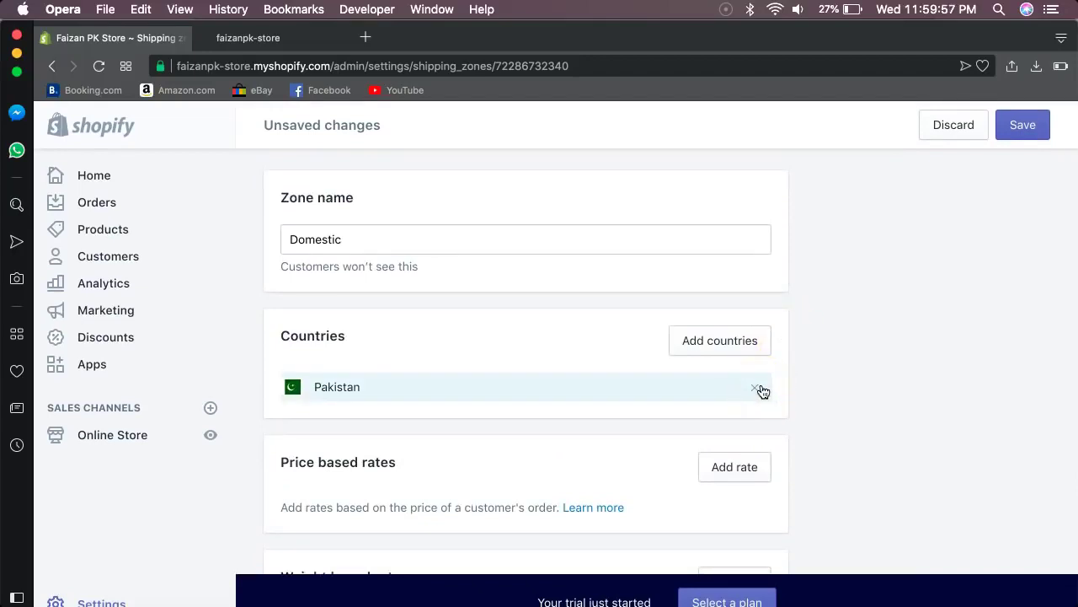
pyautogui.scroll(-10, 760, 390)
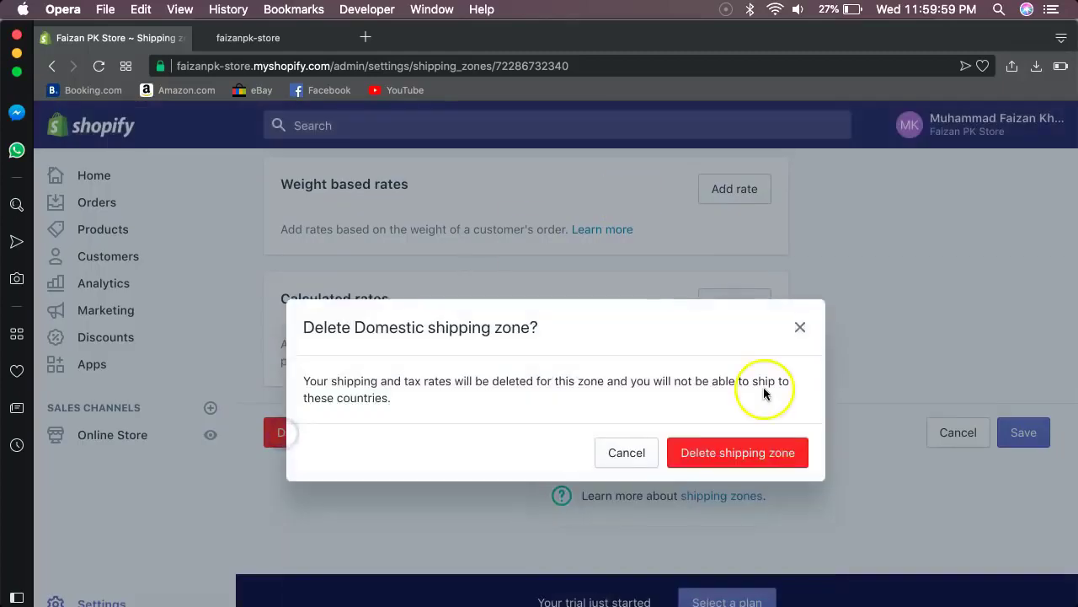
pyautogui.click(751, 450)
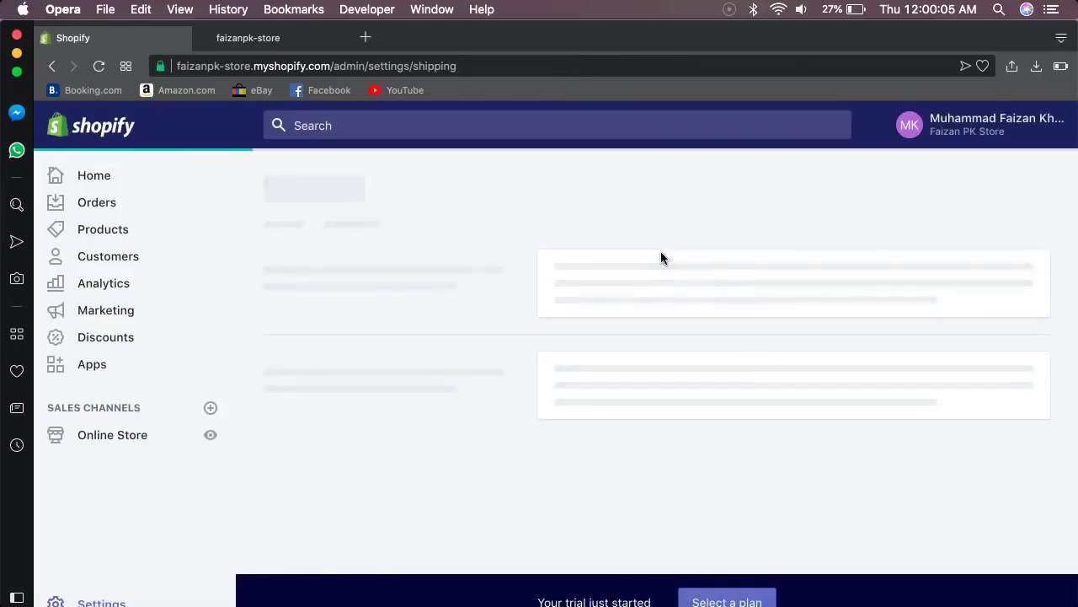
# Remove the International Shipping weight based rate from the Rest of World shipping zone.
pyautogui.scroll(-3, 660, 252)
pyautogui.scroll(-2, 660, 257)
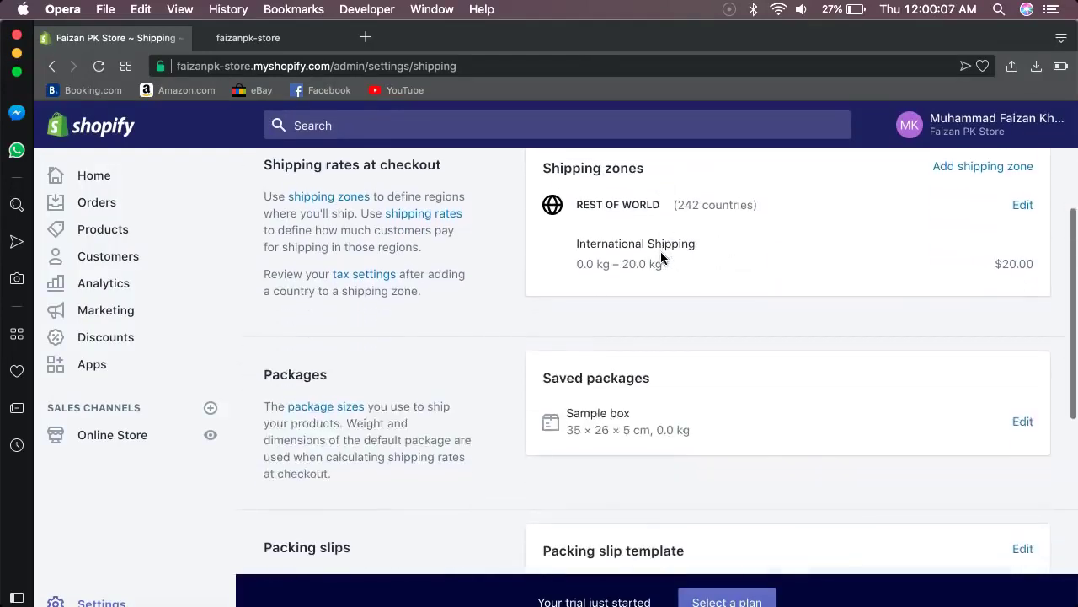
pyautogui.scroll(2, 662, 258)
pyautogui.click(1025, 288)
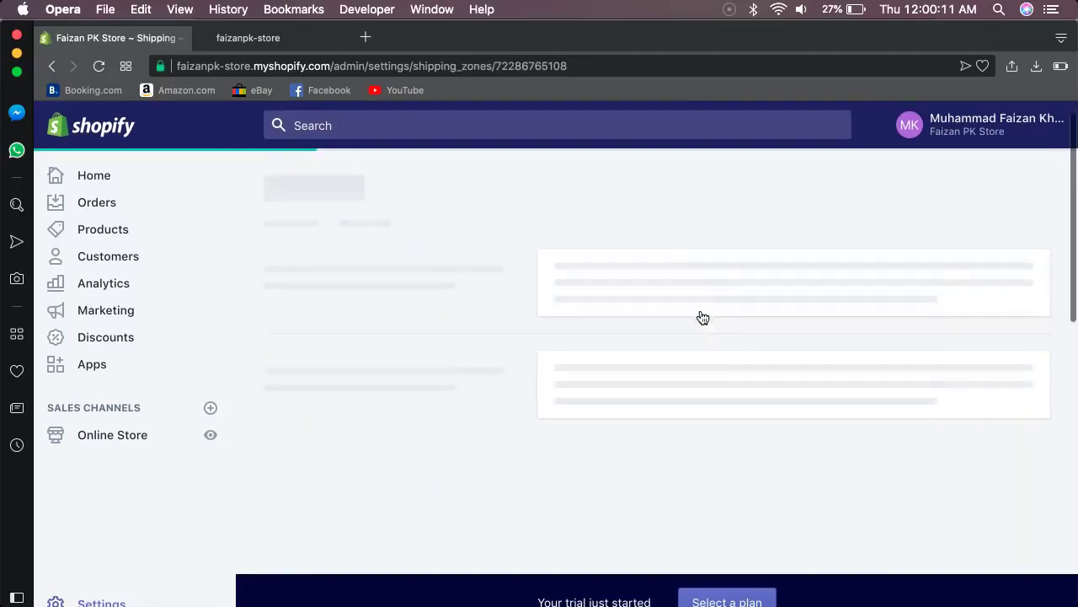
pyautogui.scroll(-3, 703, 316)
pyautogui.scroll(-5, 703, 317)
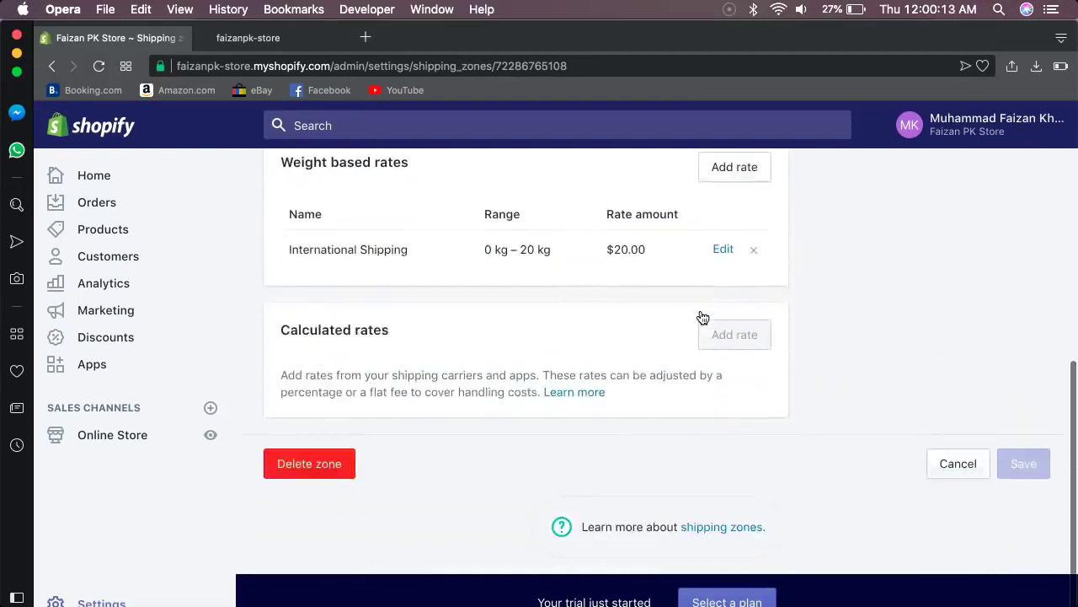
pyautogui.click(757, 288)
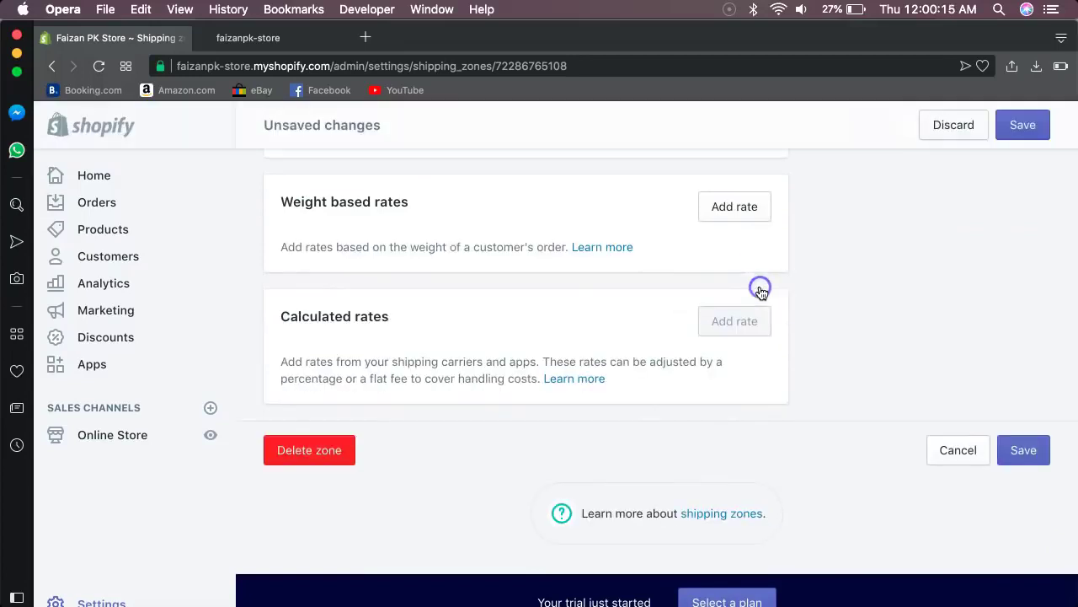
# Add a price based rate named Free Shipping to the Rest of World zone and make it a free shipping rate.
pyautogui.scroll(2, 722, 223)
pyautogui.scroll(1, 728, 248)
pyautogui.click(727, 228)
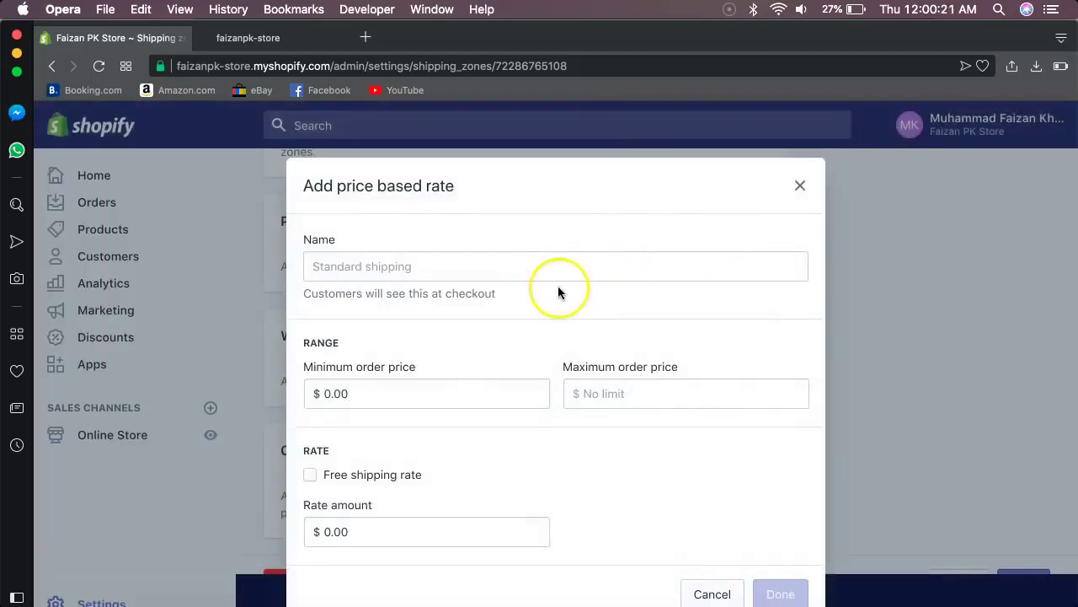
pyautogui.click(427, 265)
pyautogui.write('Free Shipping')
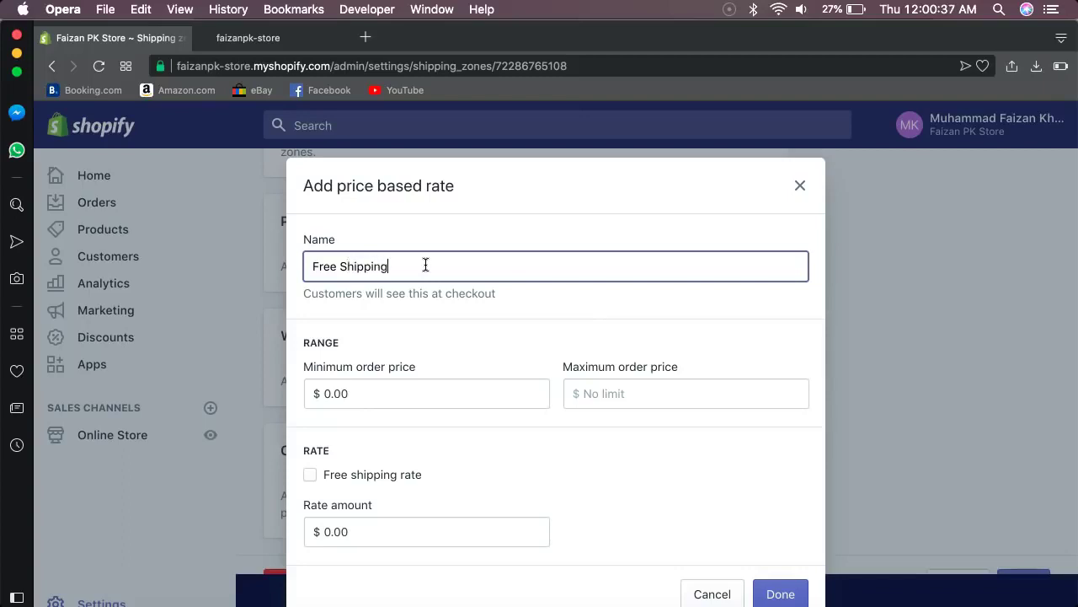
pyautogui.click(389, 474)
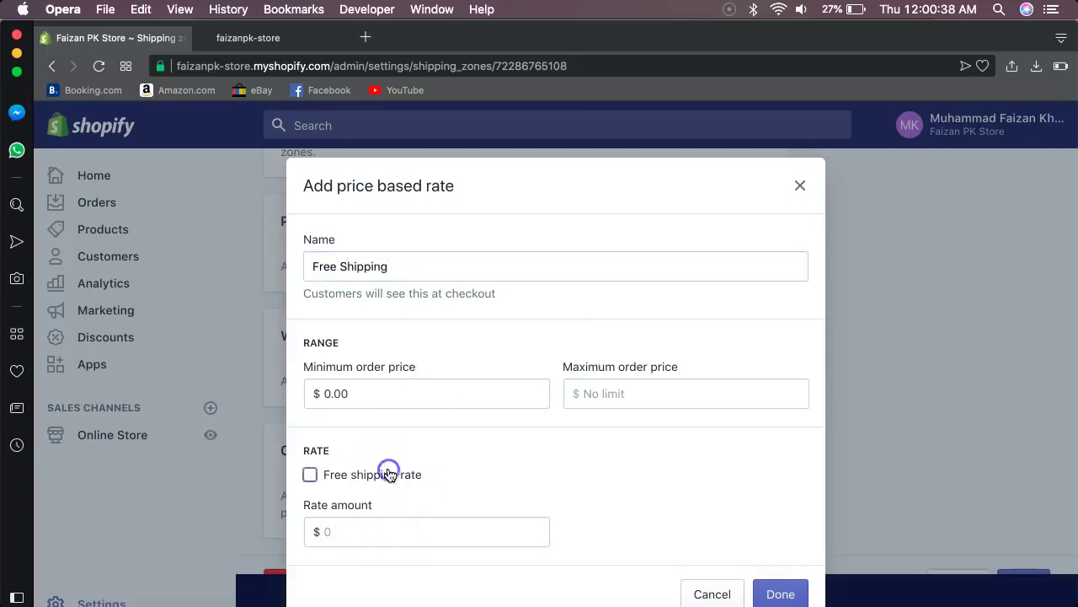
pyautogui.click(774, 590)
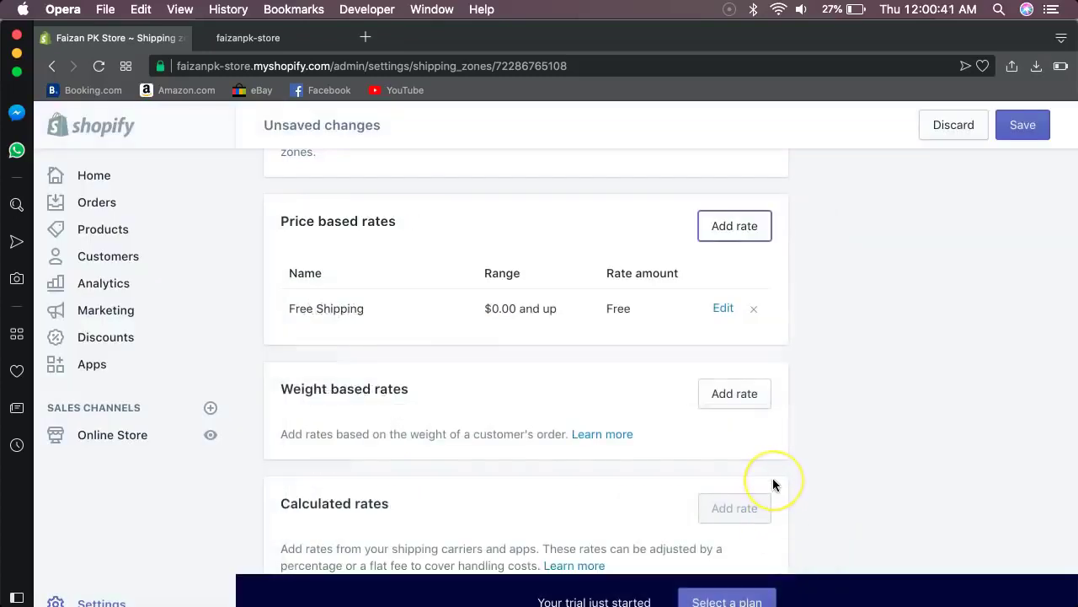
# Try to add another price based rate to the Rest of World zone with a rate amount of $4.95.
pyautogui.click(731, 224)
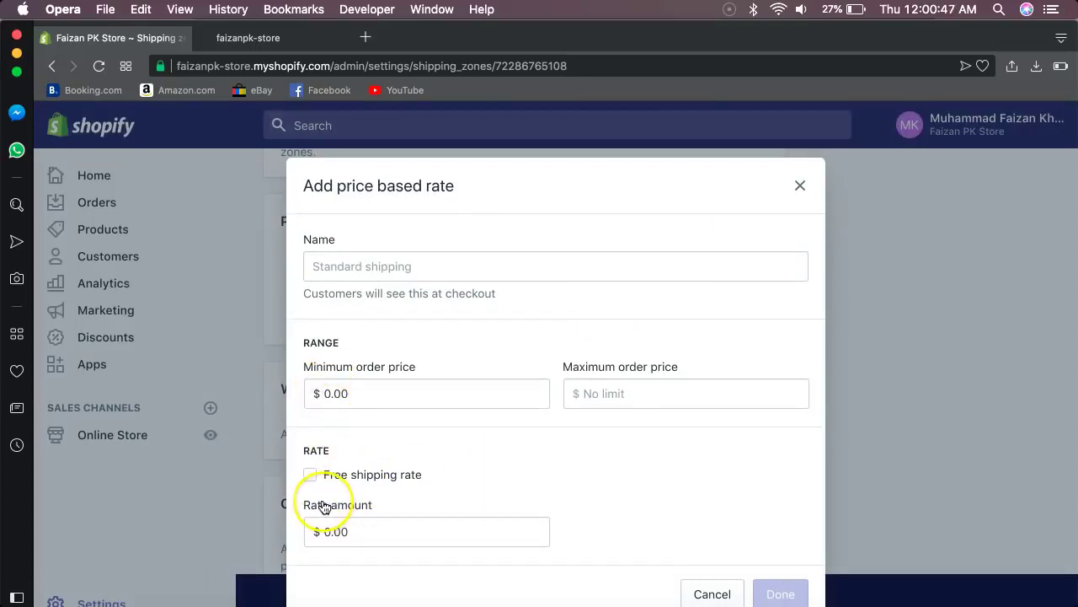
pyautogui.click(330, 532)
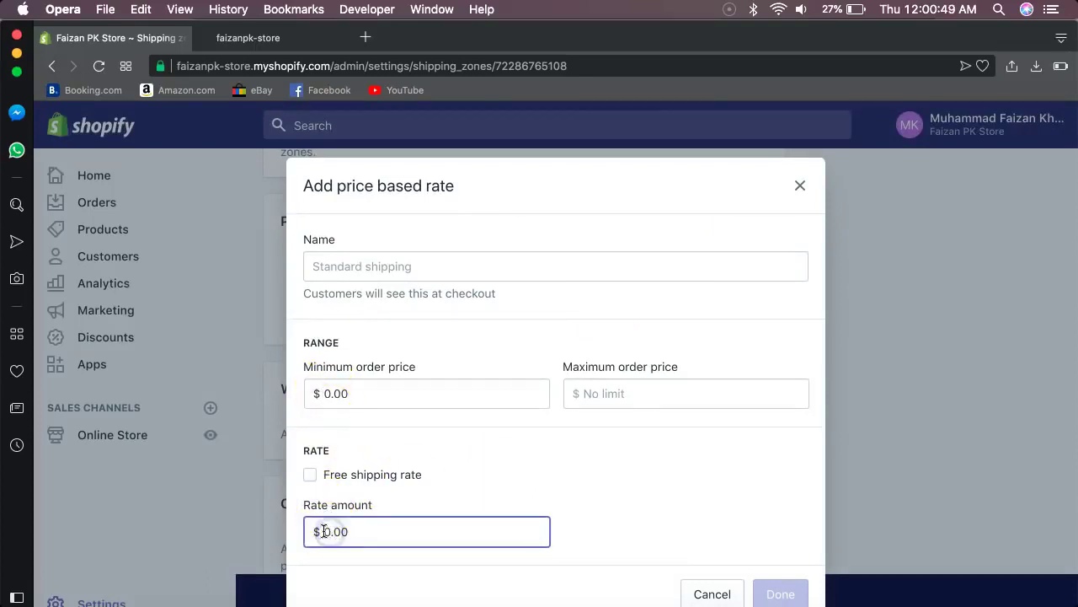
pyautogui.click(323, 527)
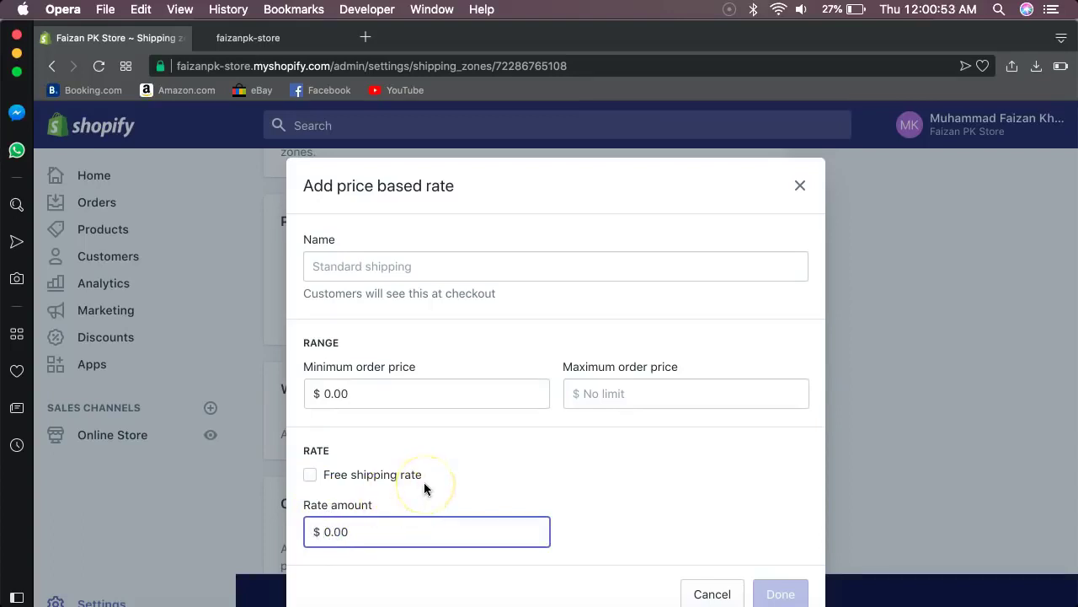
pyautogui.press('Return')
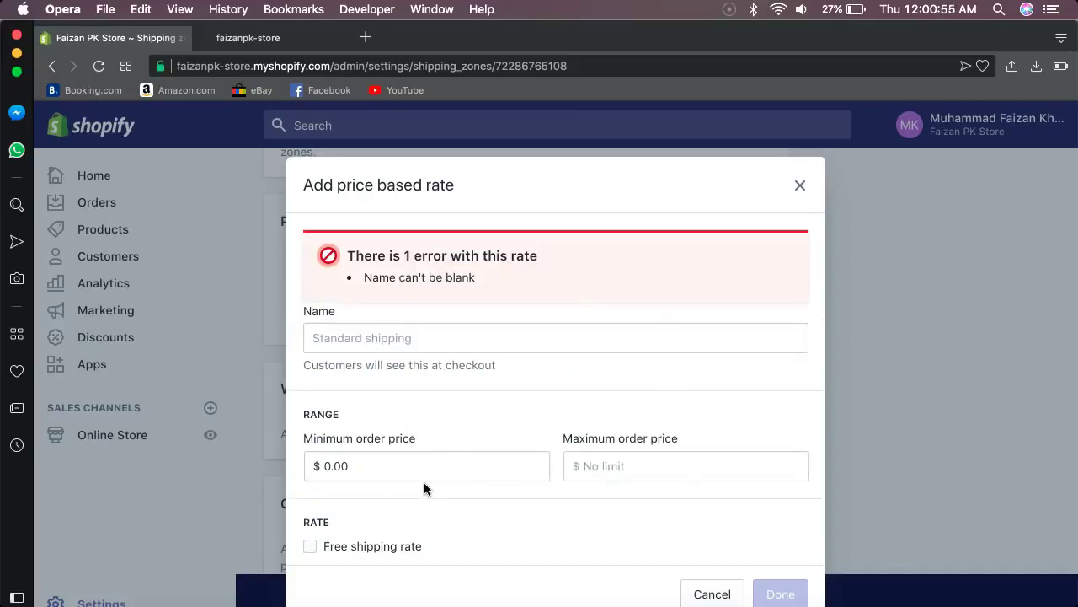
pyautogui.scroll(-2, 424, 481)
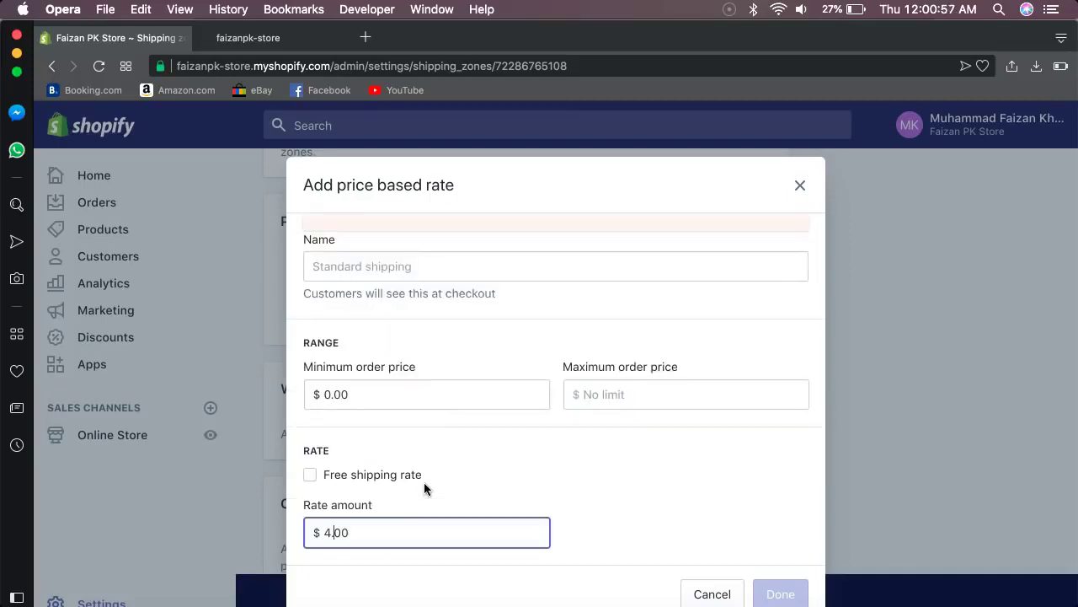
pyautogui.press('BackSpace')
pyautogui.press('BackSpace')
pyautogui.write('95')
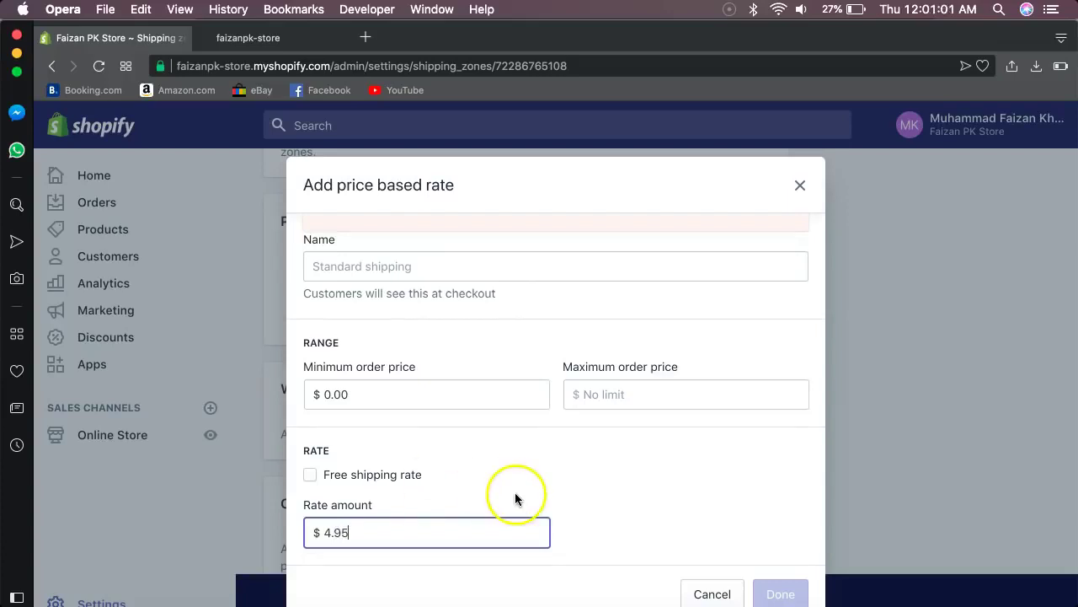
pyautogui.click(467, 266)
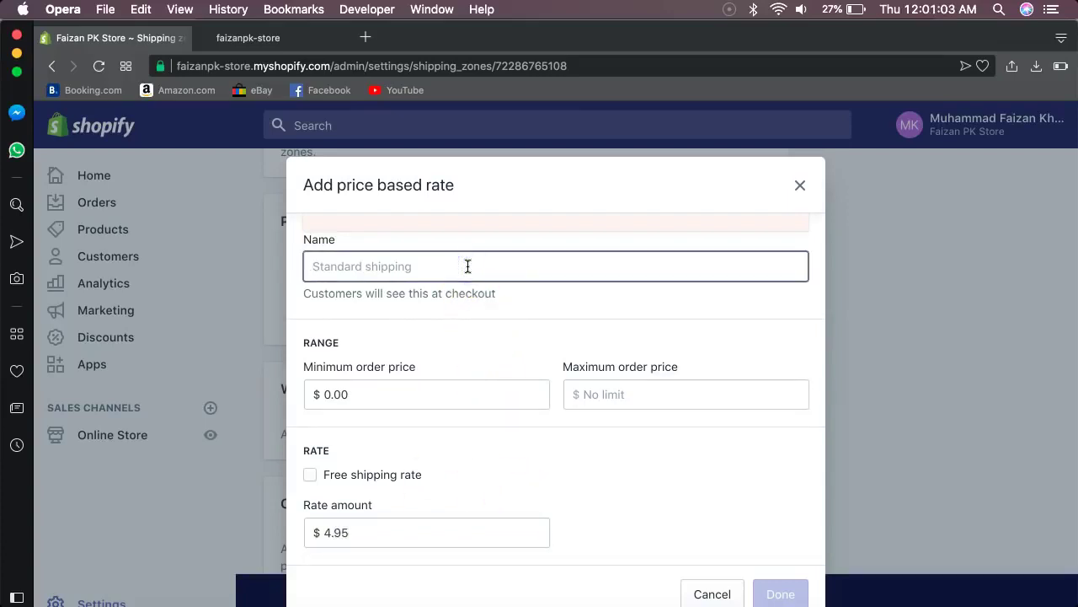
pyautogui.click(257, 543)
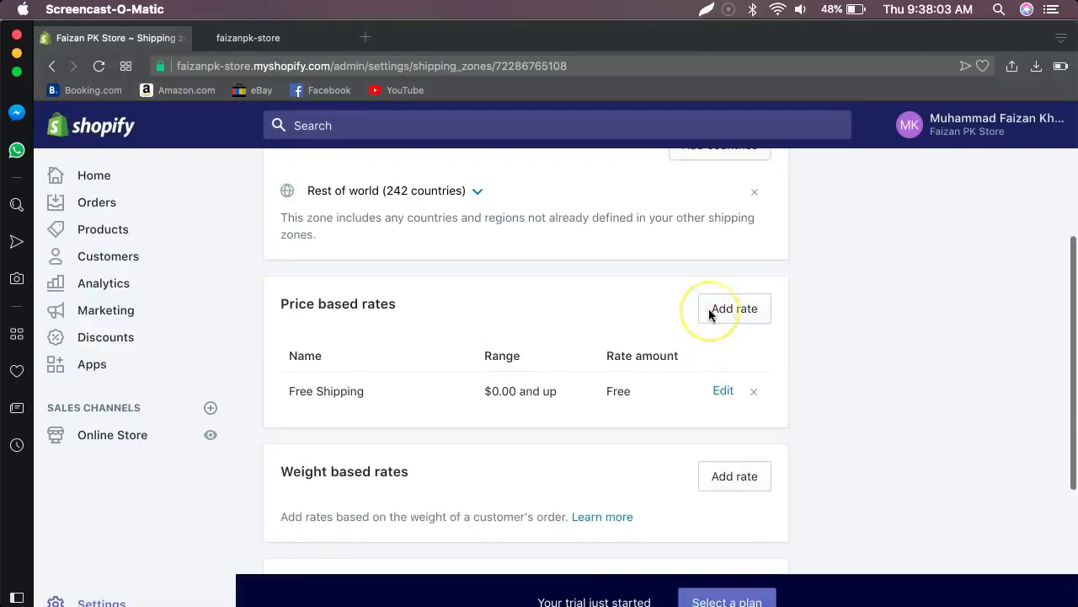
# Remove the Free Shipping price based rate from the Rest of world zone.
pyautogui.scroll(5, 709, 312)
pyautogui.scroll(-4, 708, 313)
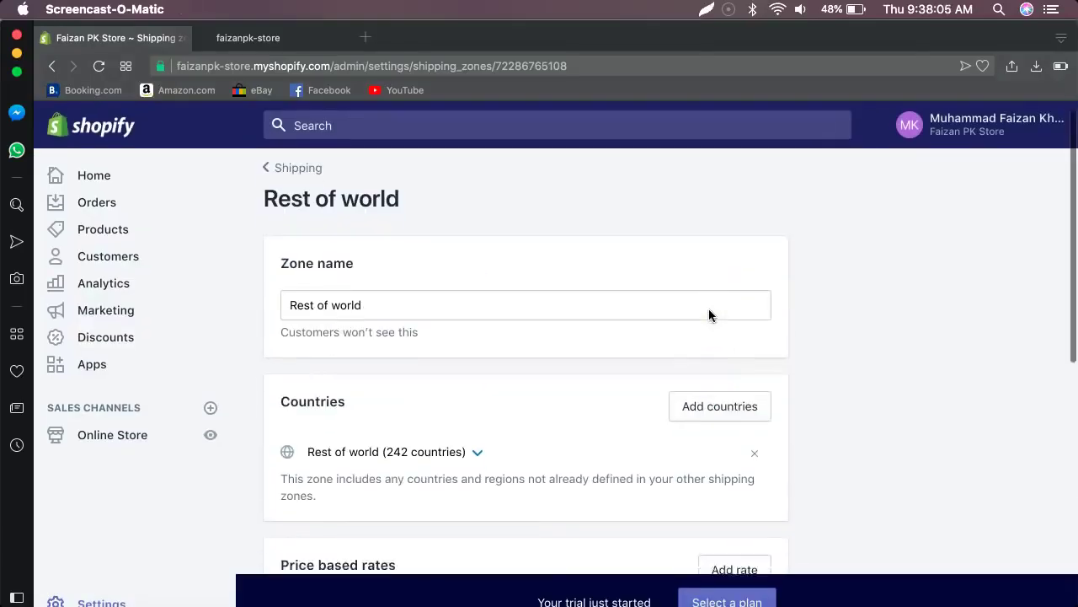
pyautogui.scroll(-1, 512, 300)
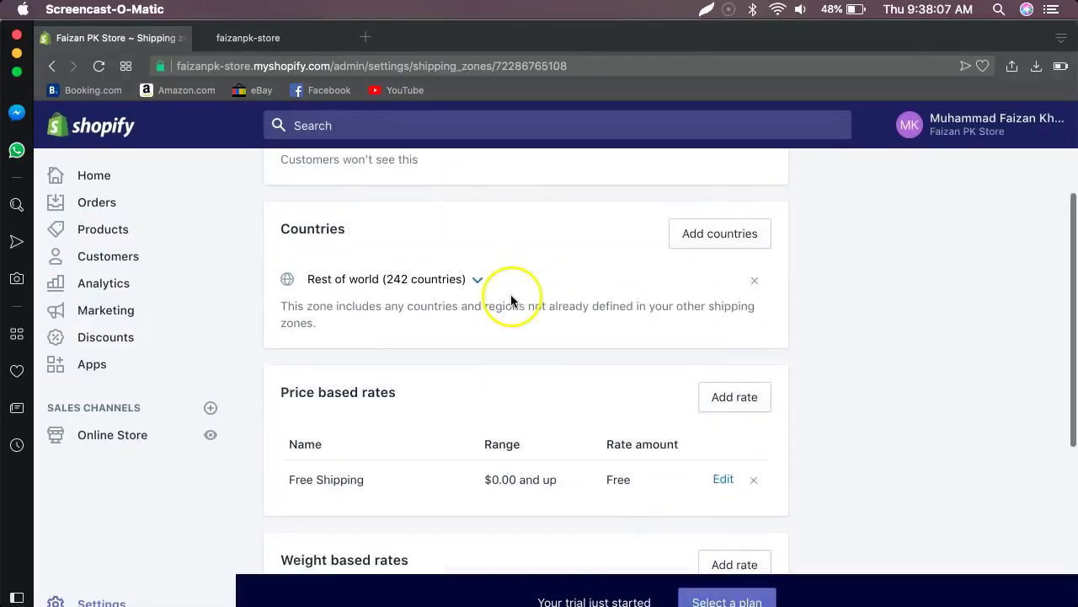
pyautogui.scroll(-3, 657, 320)
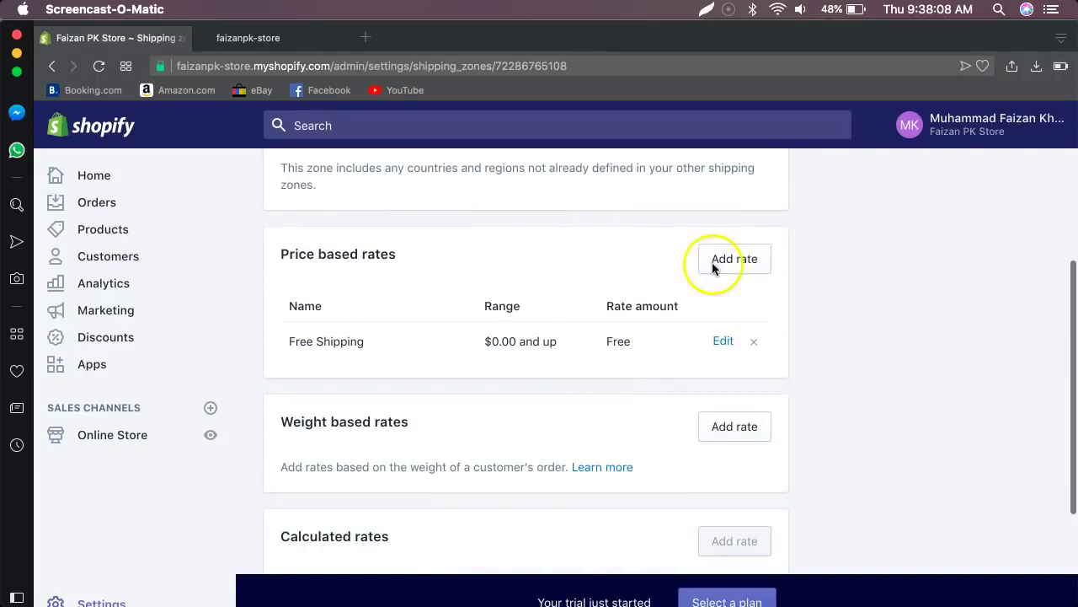
pyautogui.click(754, 341)
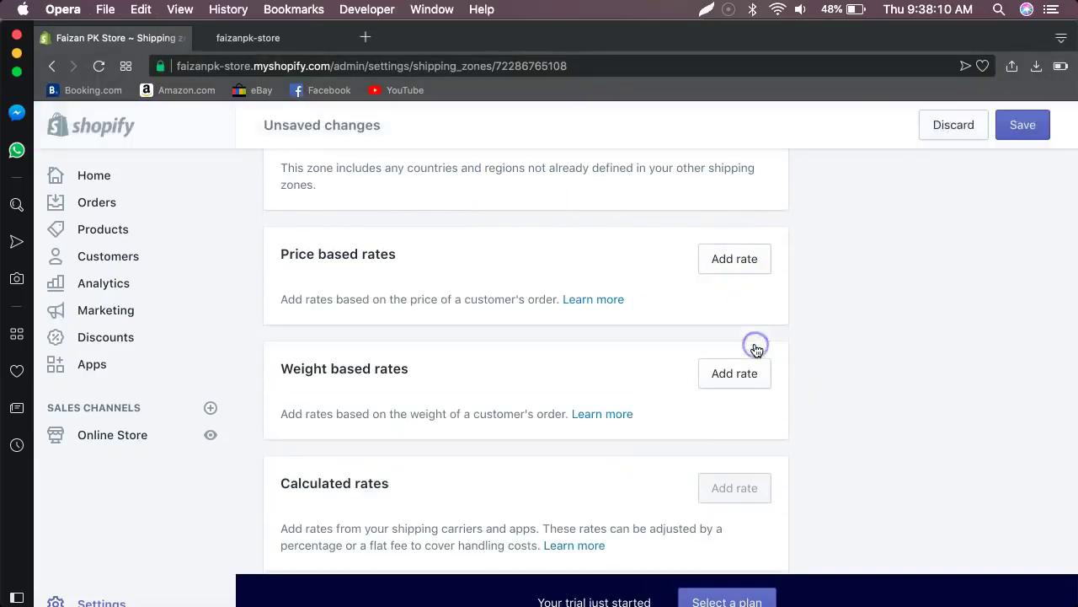
# Add a price based rate named Free Shipping to the Rest of world zone and mark it as a free shipping rate.
pyautogui.click(738, 263)
pyautogui.click(800, 183)
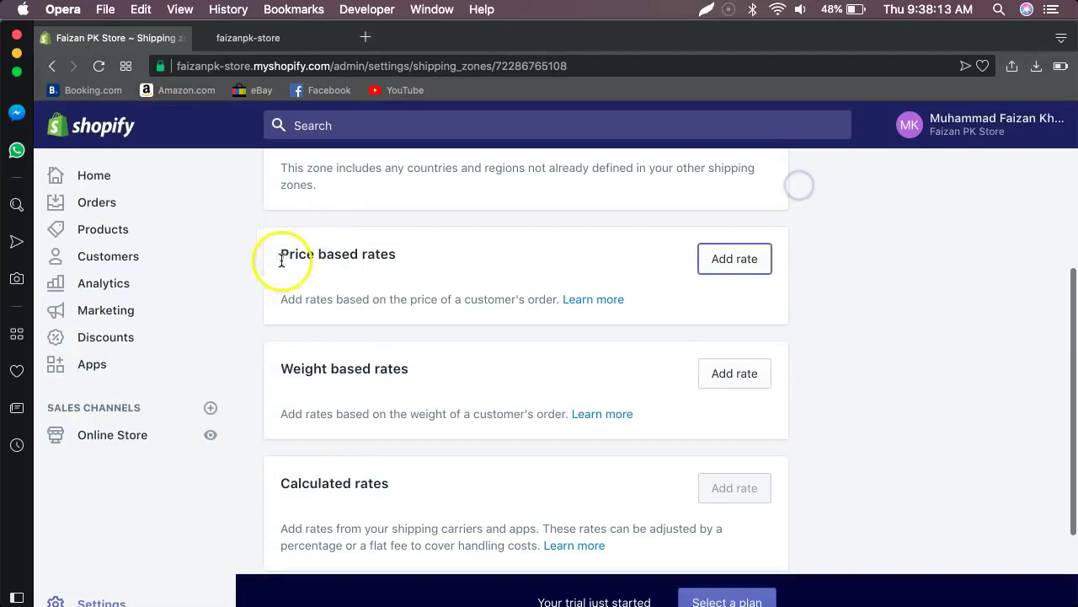
pyautogui.tripleClick(304, 253)
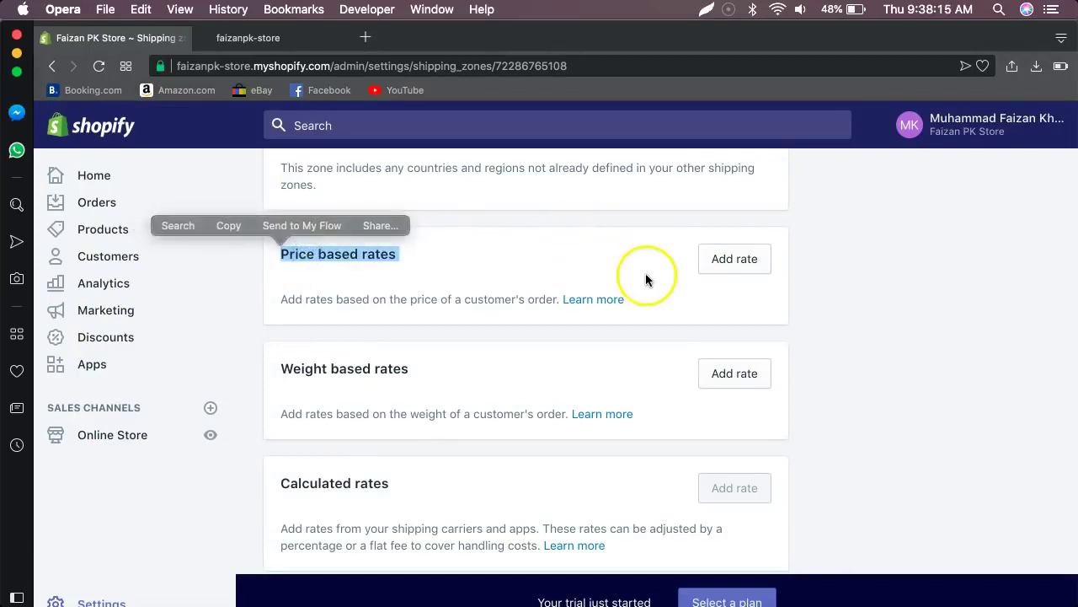
pyautogui.click(733, 262)
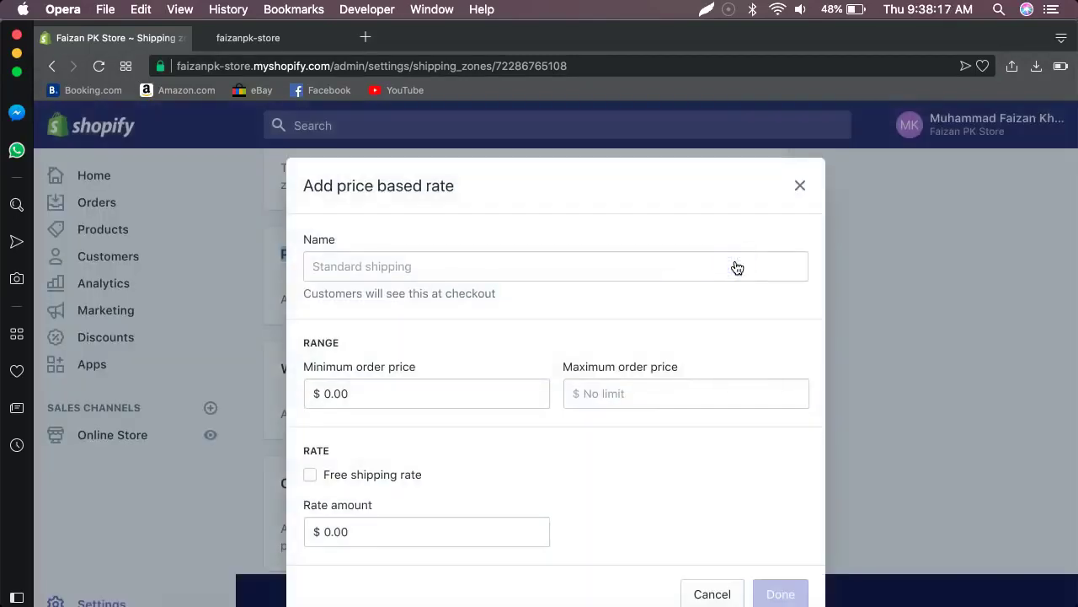
pyautogui.click(697, 267)
pyautogui.write('Free Shipping')
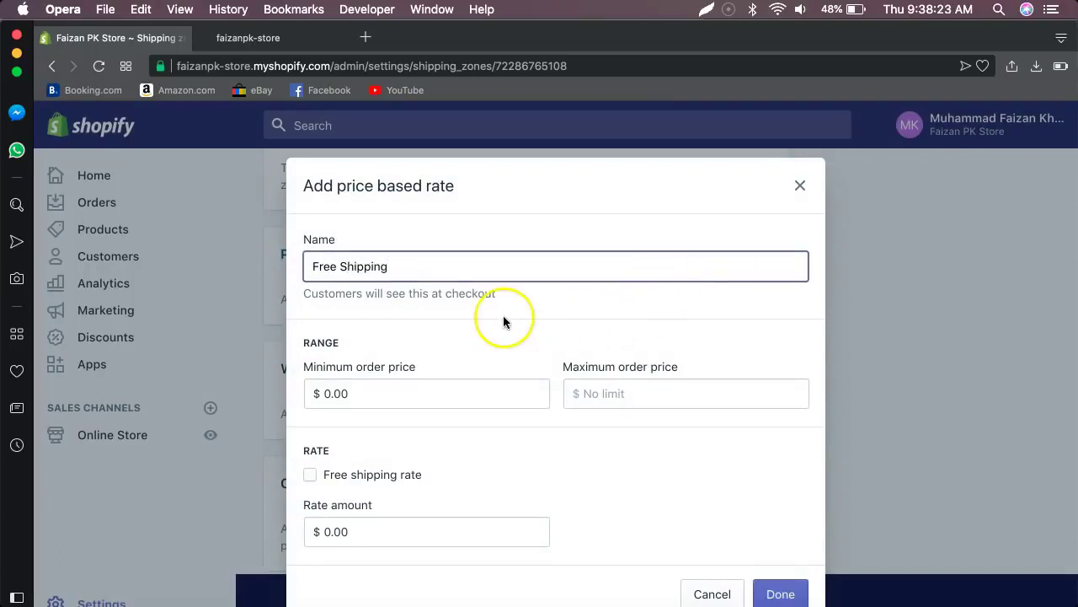
pyautogui.click(372, 477)
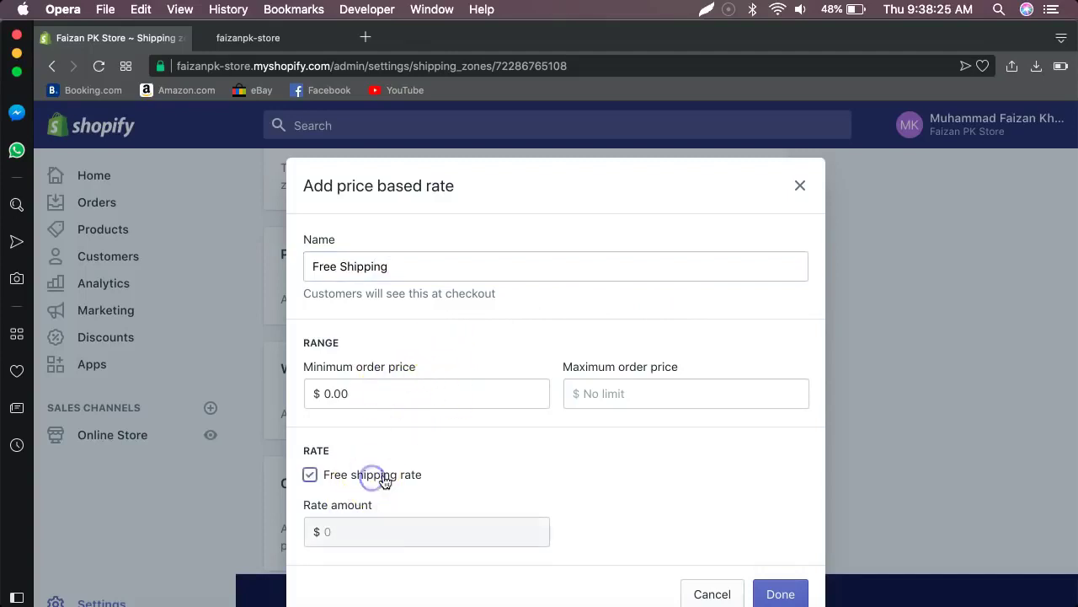
pyautogui.click(783, 594)
# Add a price based rate of $4.95 named Plus Shipping (Tracking w/Insurance), copying the name from the Shipping list in Notes.
pyautogui.click(741, 261)
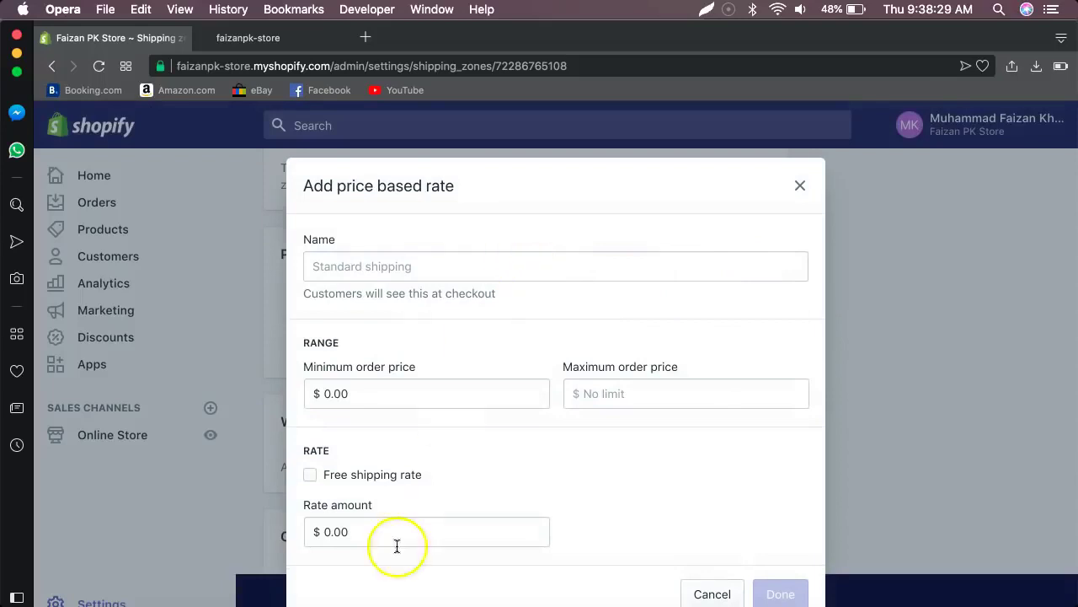
pyautogui.click(407, 594)
pyautogui.moveTo(951, 540); pyautogui.dragTo(743, 540)
pyautogui.press('super+c')
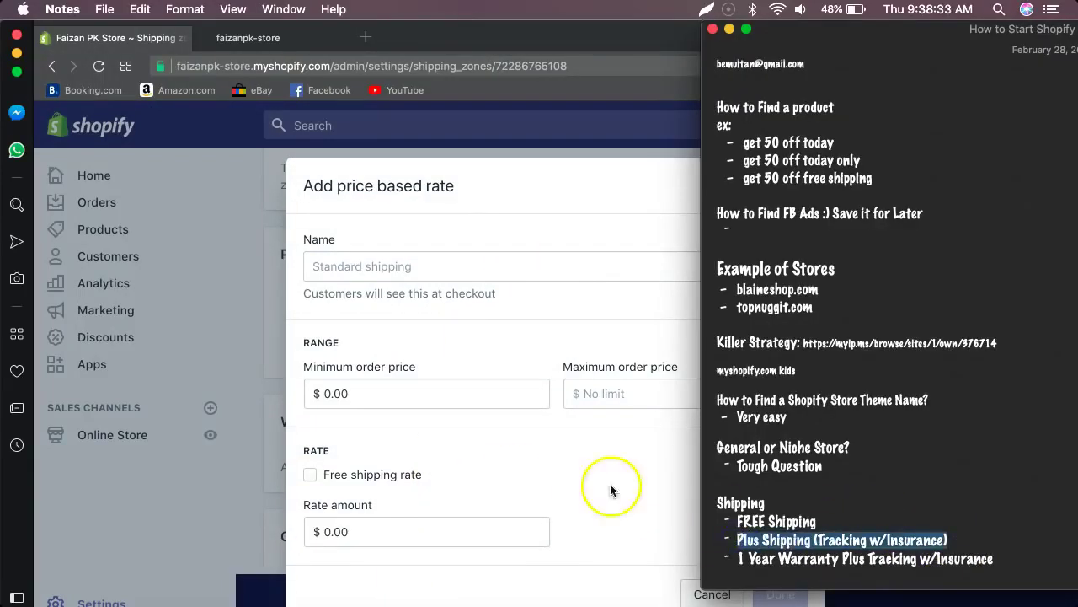
pyautogui.click(569, 305)
pyautogui.click(458, 265)
pyautogui.press('super+v')
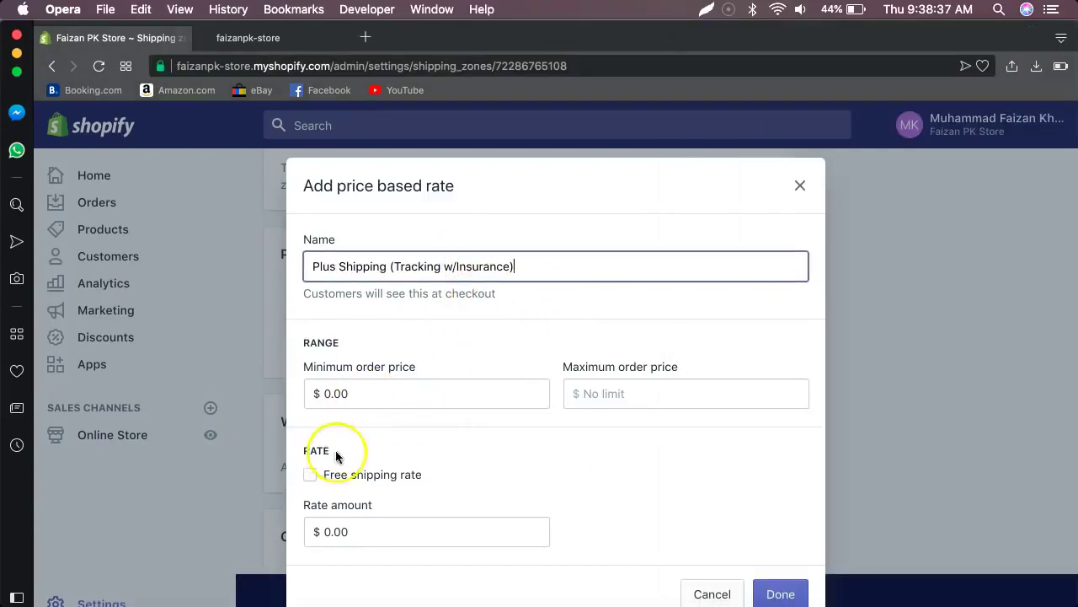
pyautogui.click(329, 531)
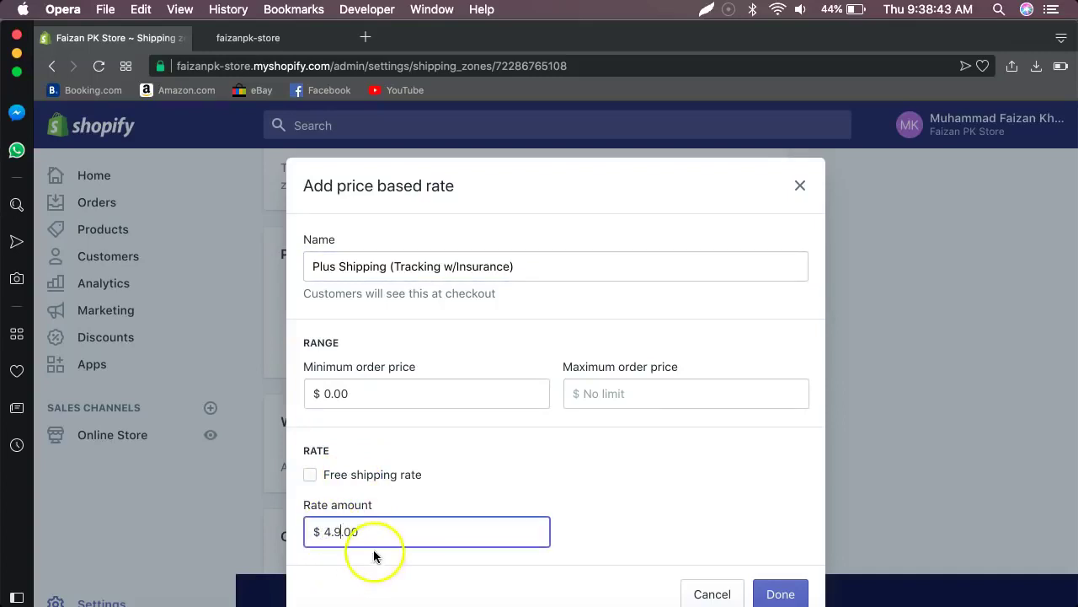
pyautogui.moveTo(373, 531); pyautogui.dragTo(288, 532)
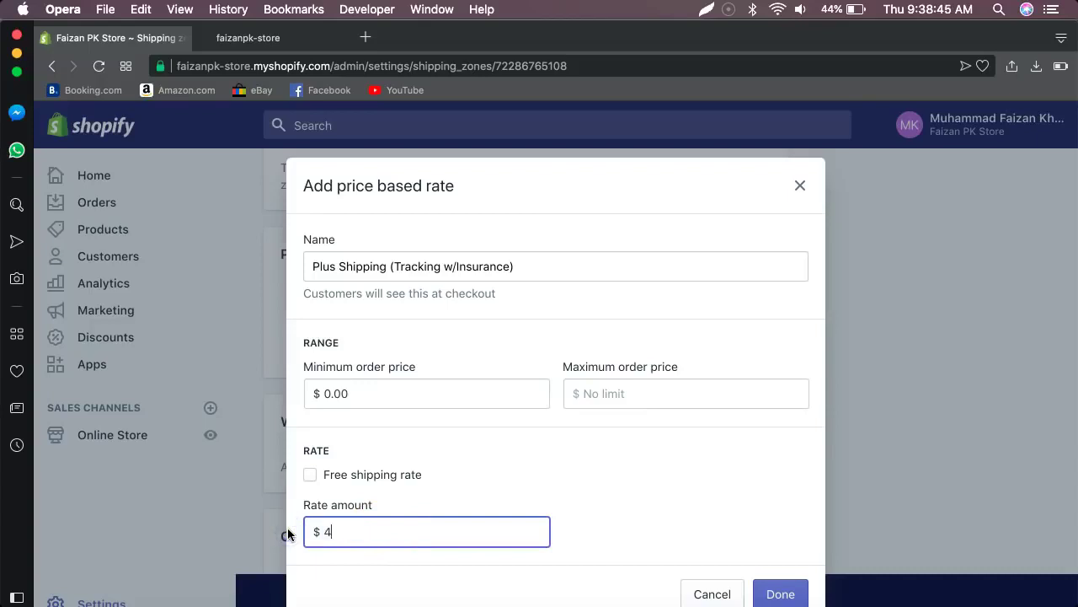
pyautogui.click(790, 594)
# Add a $7.95 price based rate named 1 Year Warranty Plus Tracking w/Insurance, copied from Notes, and save the Rest of world zone.
pyautogui.click(739, 261)
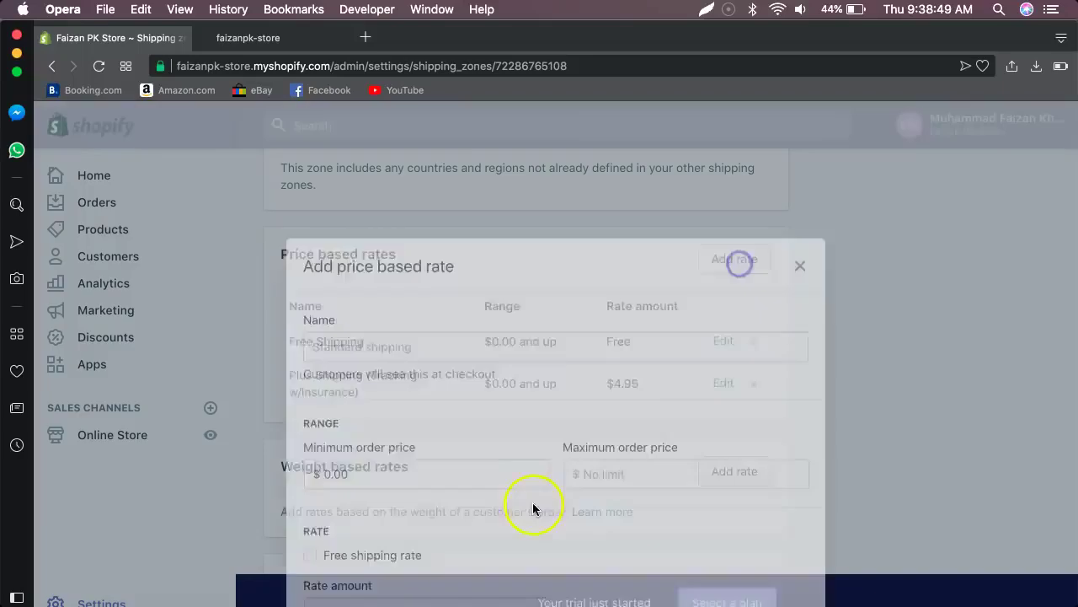
pyautogui.press('super+Tab')
pyautogui.moveTo(1014, 551); pyautogui.dragTo(740, 552)
pyautogui.press('super+c')
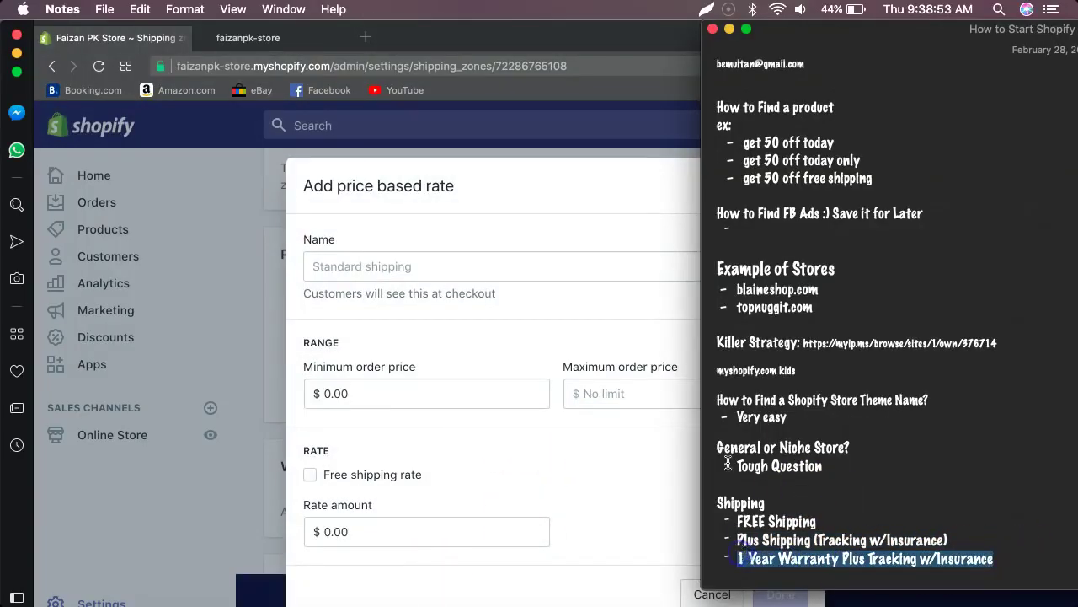
pyautogui.click(453, 270)
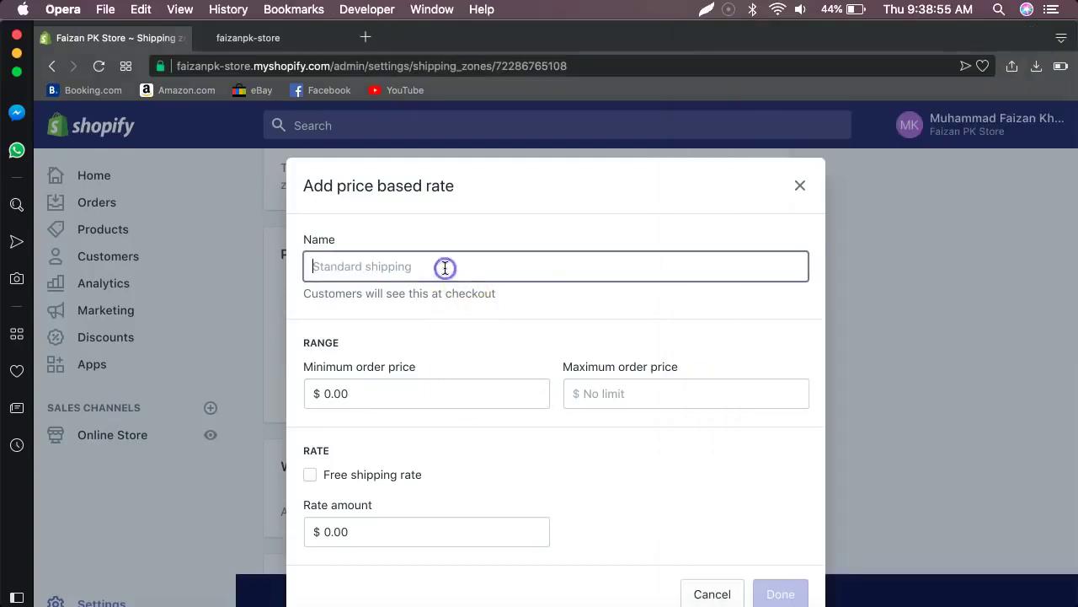
pyautogui.press('super+v')
pyautogui.click(328, 531)
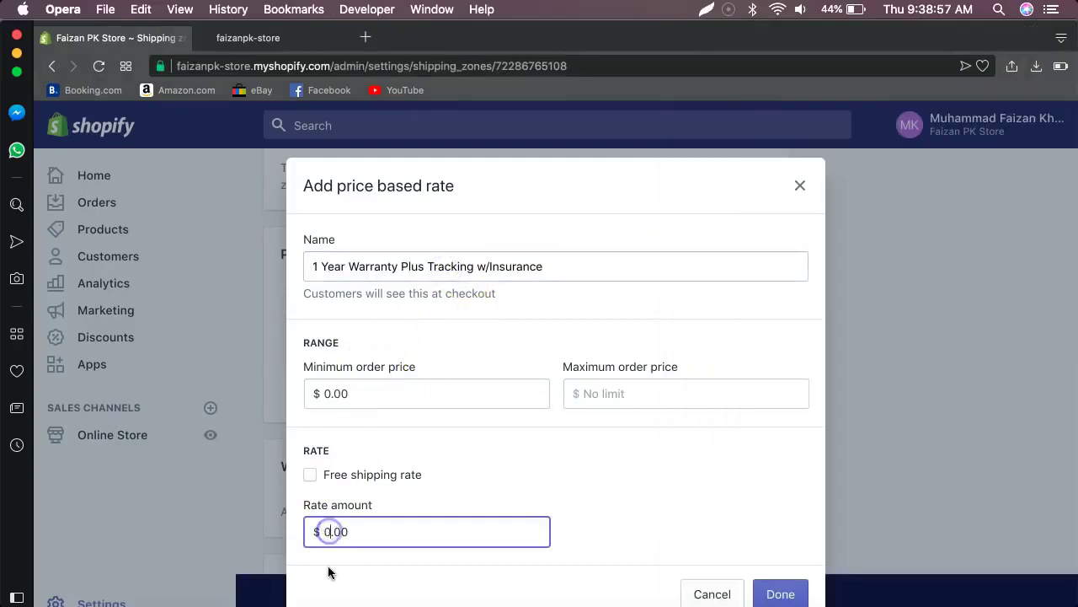
pyautogui.write('7.95')
pyautogui.click(778, 593)
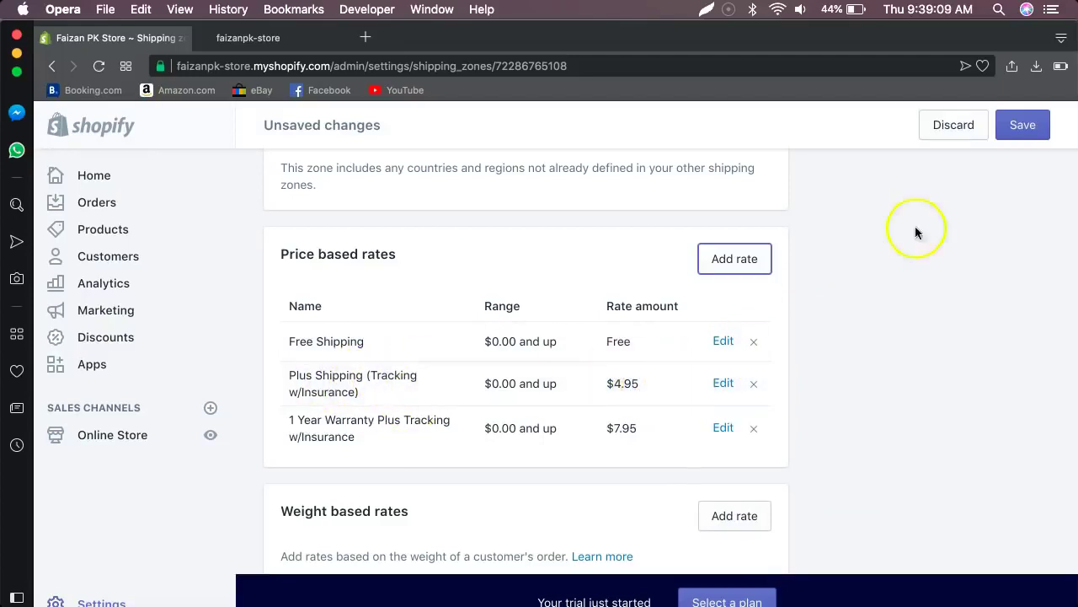
pyautogui.click(1023, 125)
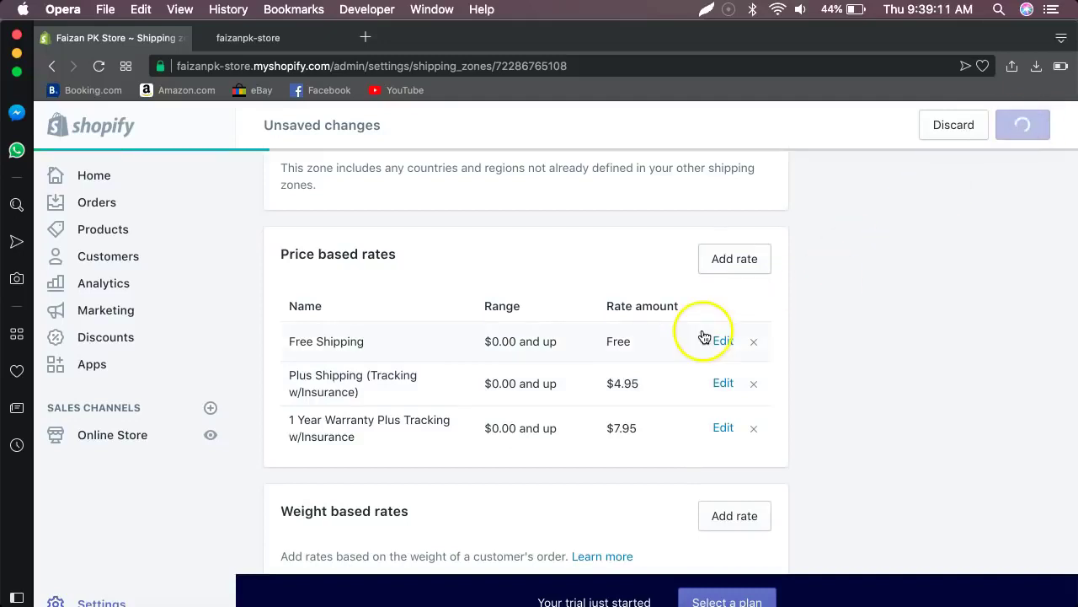
pyautogui.click(756, 383)
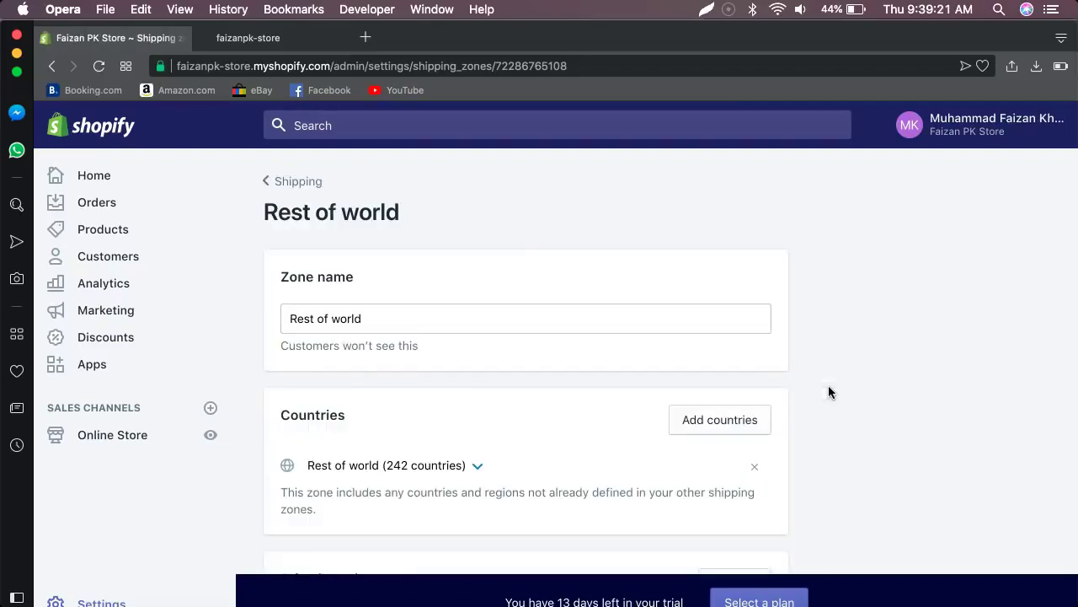
# Review the Rest of world zone's saved price based rates and the shipping zones overview.
pyautogui.scroll(-5, 828, 384)
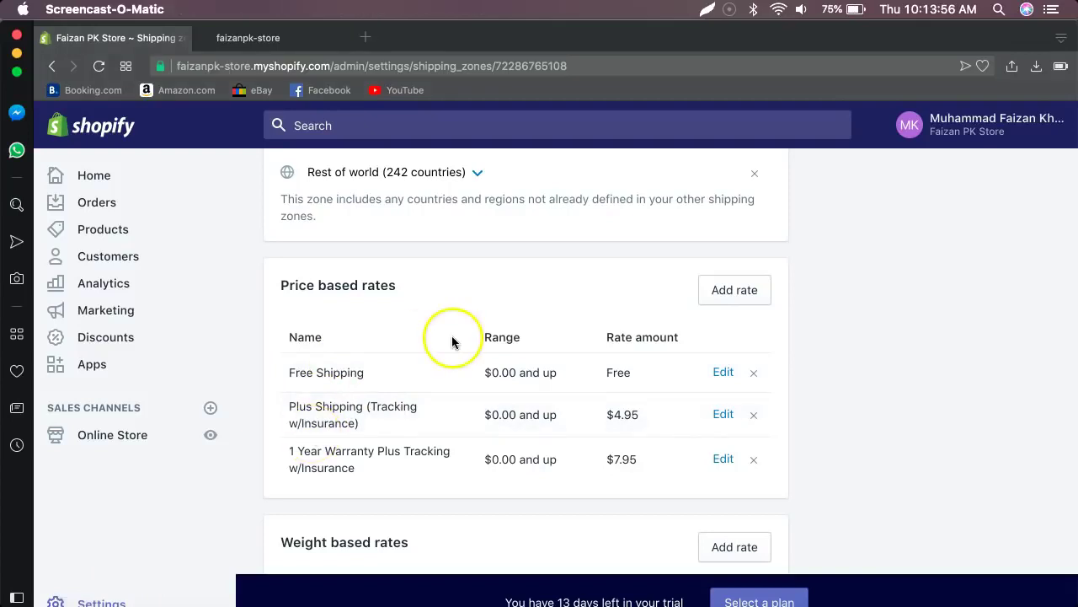
pyautogui.scroll(5, 452, 337)
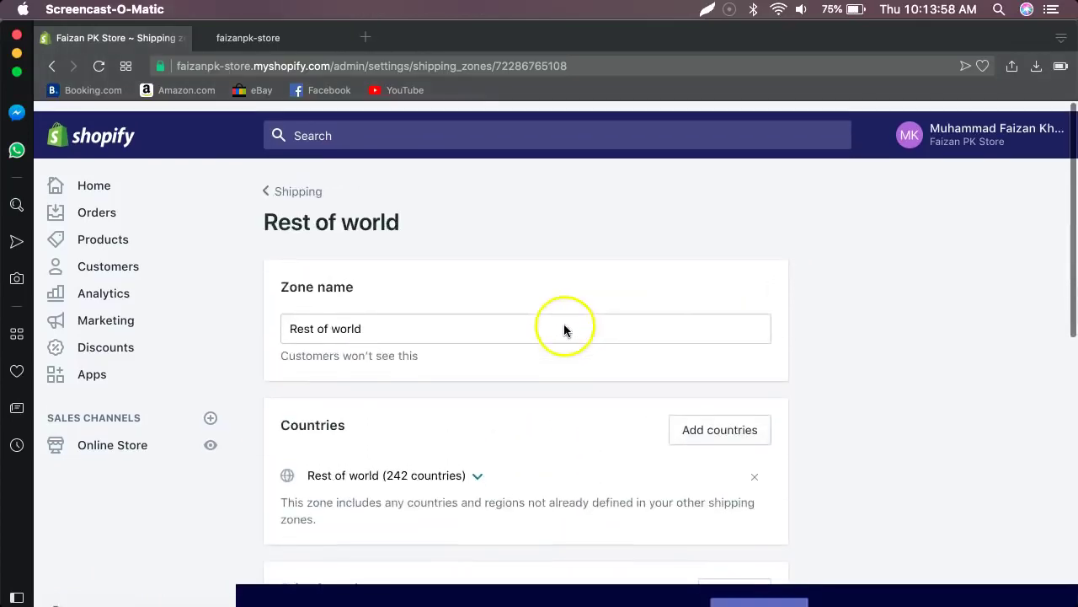
pyautogui.scroll(-1, 565, 328)
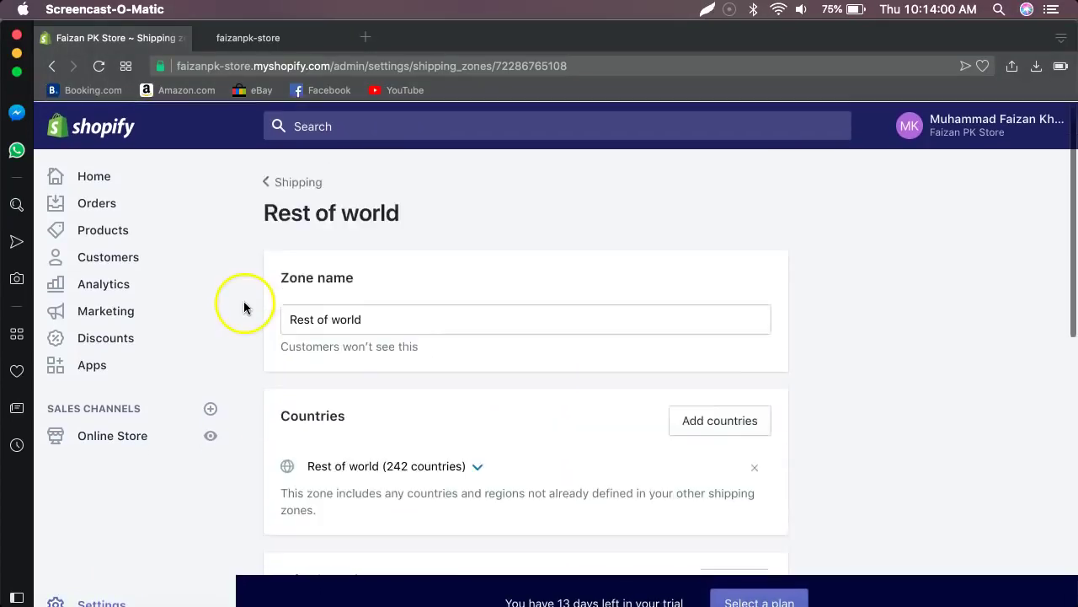
pyautogui.click(303, 179)
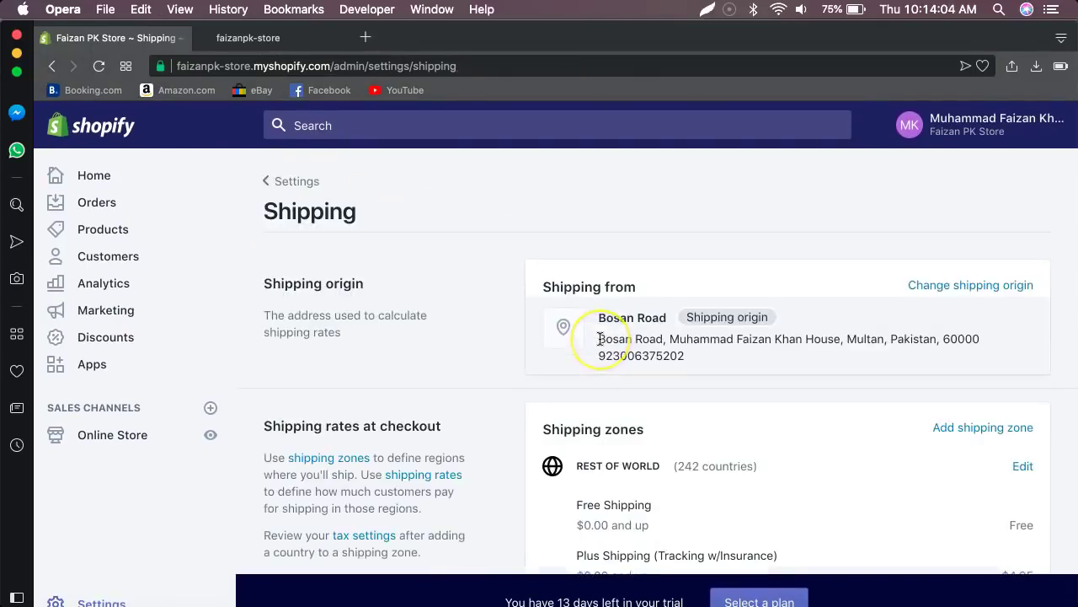
pyautogui.scroll(-2, 121, 439)
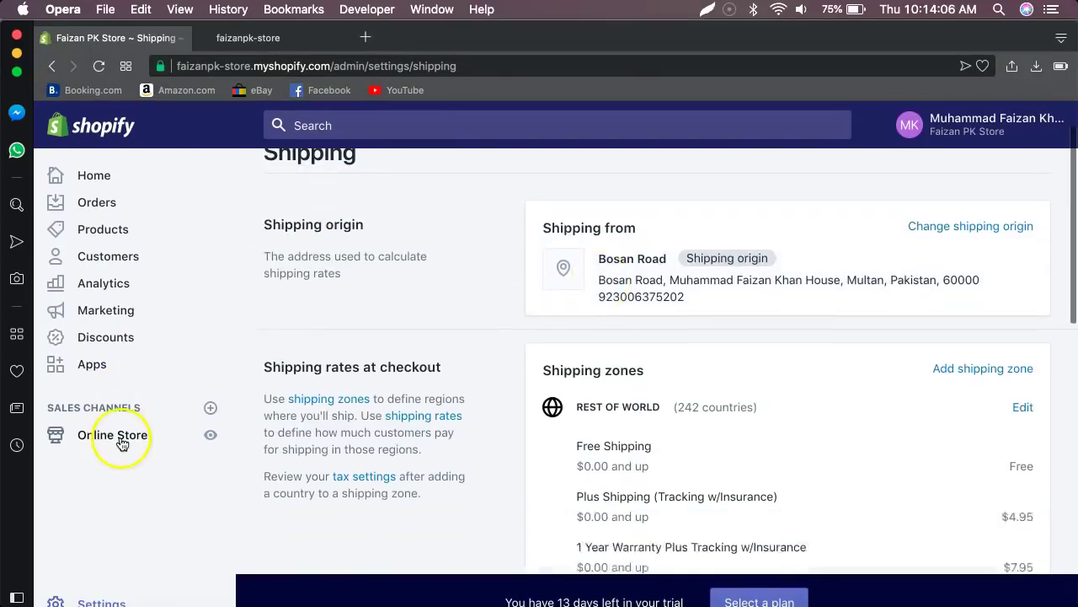
# Look through the store's Taxes settings, including the tax calculation options, and return to the settings overview.
pyautogui.click(102, 601)
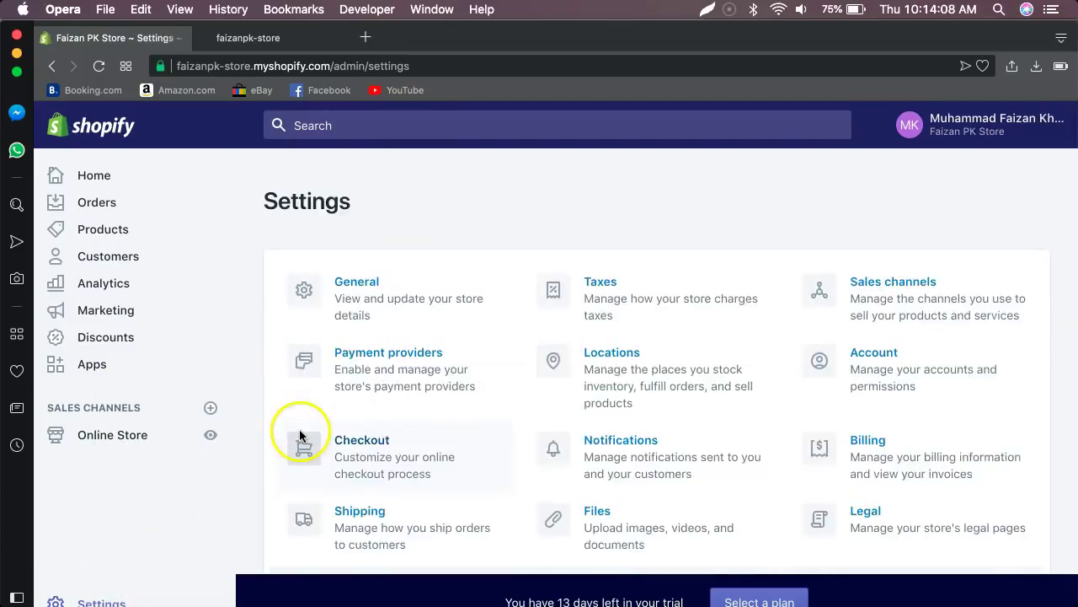
pyautogui.scroll(-1, 491, 381)
pyautogui.click(645, 255)
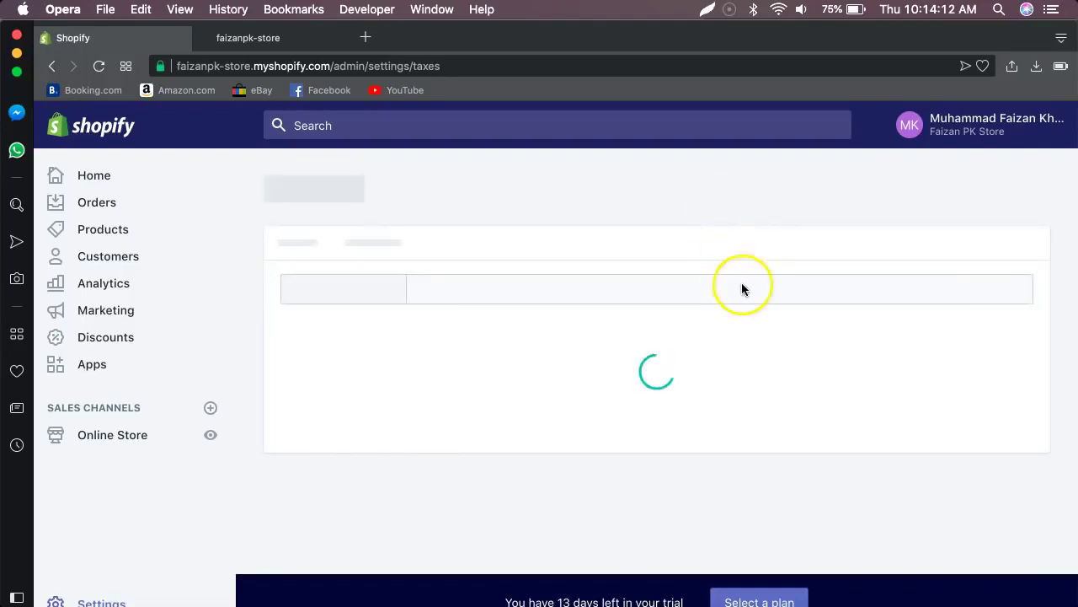
pyautogui.scroll(-5, 742, 289)
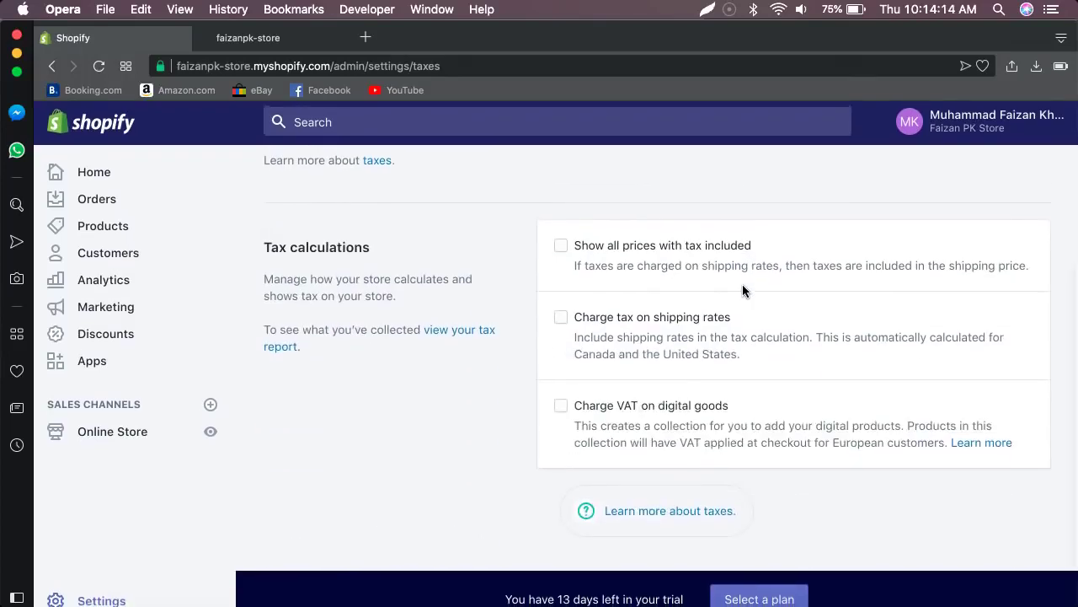
pyautogui.scroll(5, 439, 331)
pyautogui.click(298, 191)
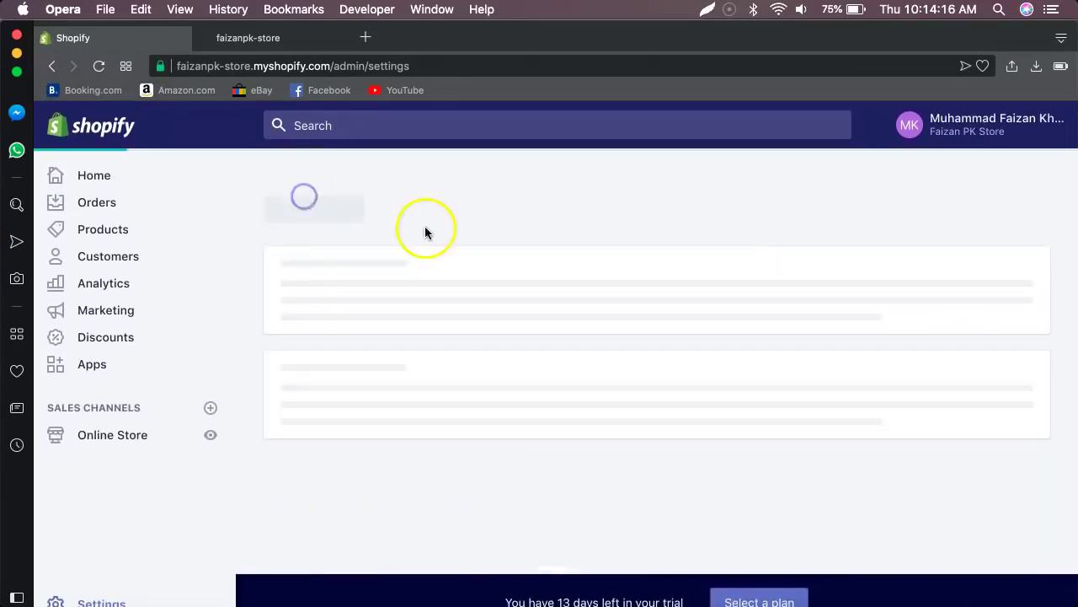
# Check the store's Locations settings and return to the settings overview.
pyautogui.scroll(-1, 669, 337)
pyautogui.click(657, 307)
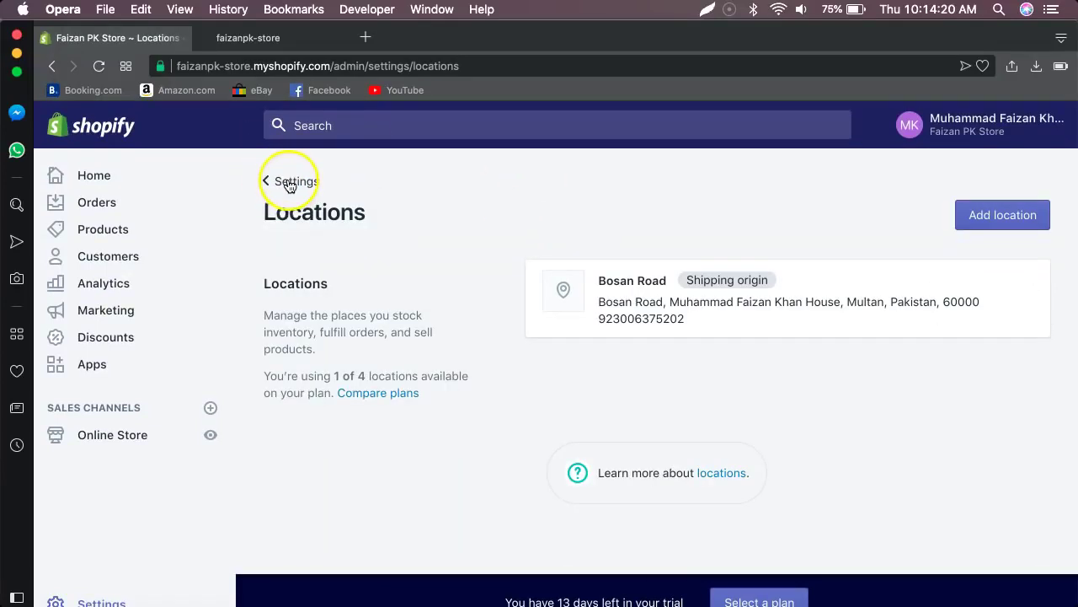
pyautogui.click(289, 183)
pyautogui.scroll(-1, 704, 317)
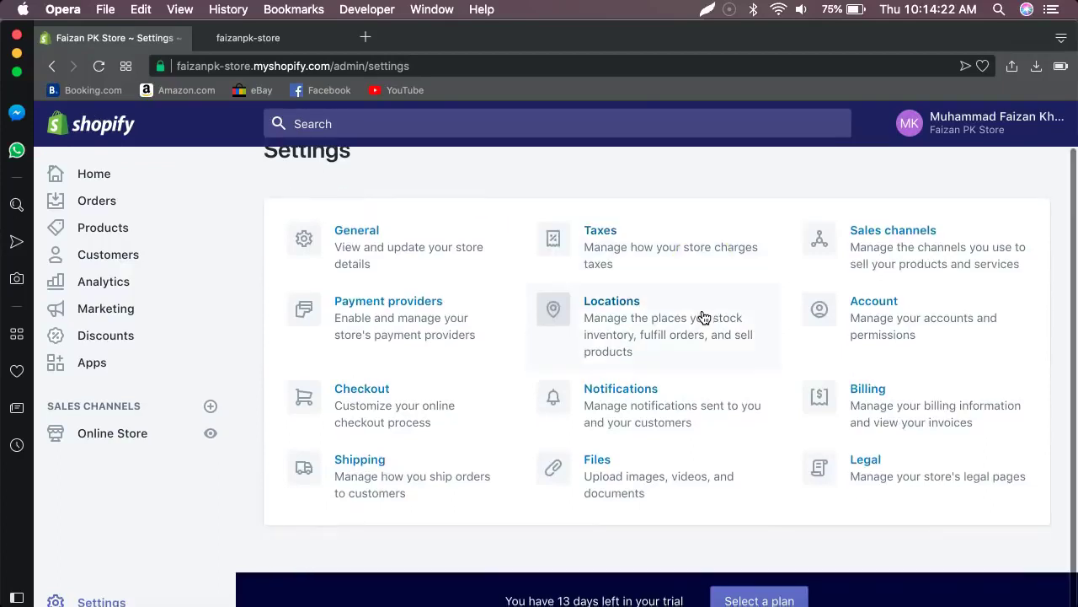
# Look through the customer notification templates in the Notifications settings.
pyautogui.click(657, 396)
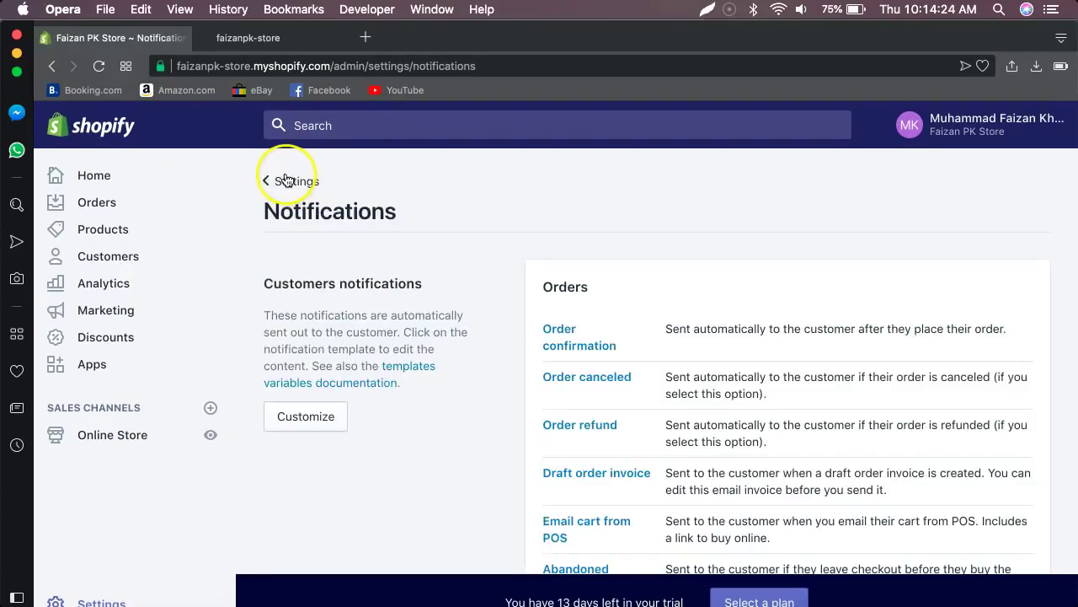
pyautogui.scroll(-10, 549, 318)
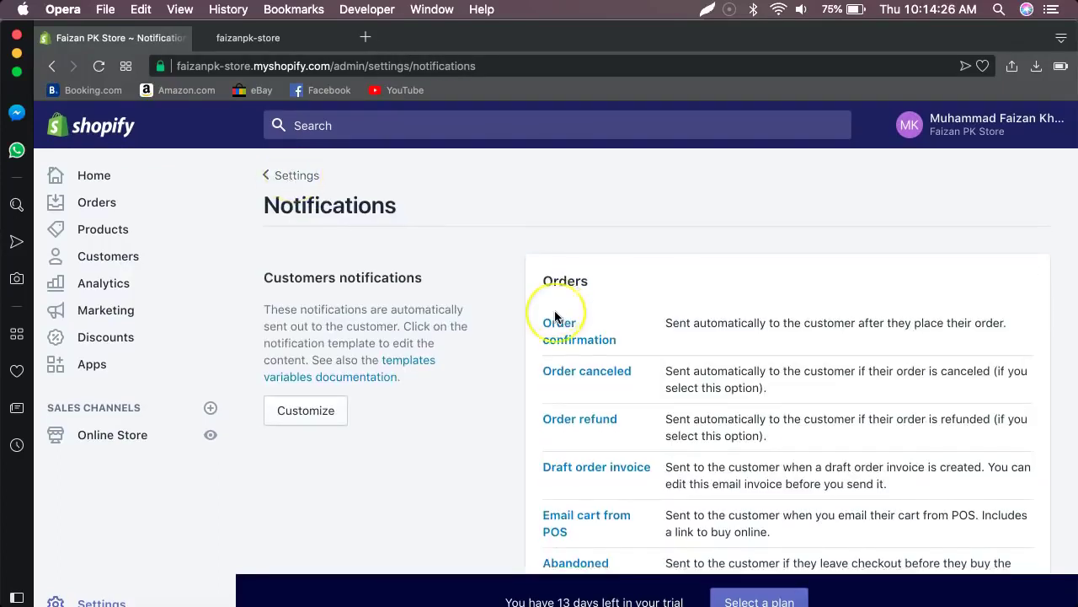
pyautogui.scroll(12, 555, 314)
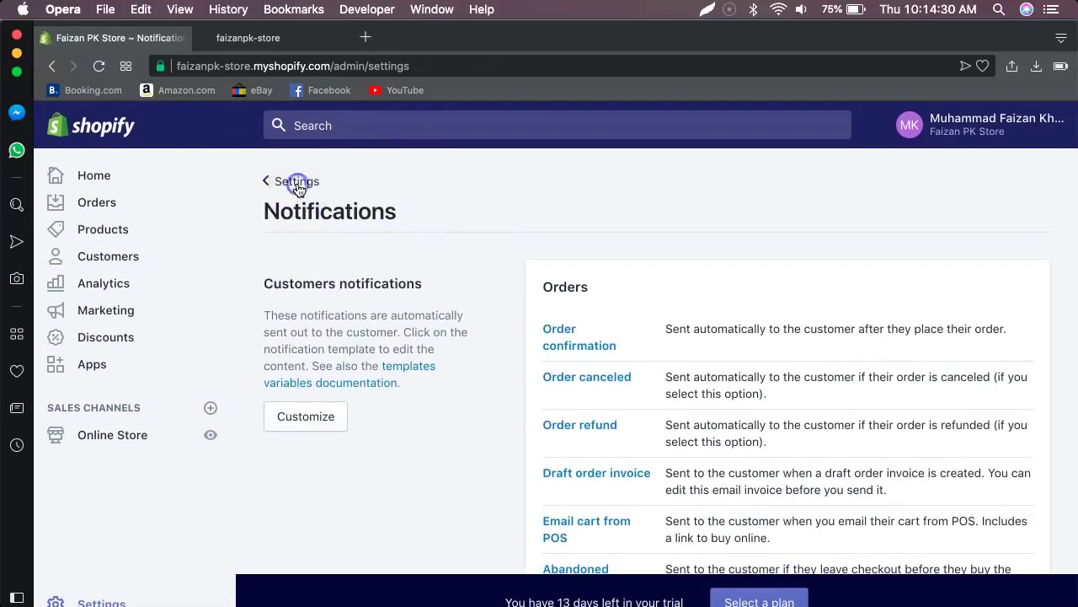
# Leave the Notifications settings, check the store's Files settings and return to the settings overview.
pyautogui.click(294, 181)
pyautogui.scroll(-1, 767, 374)
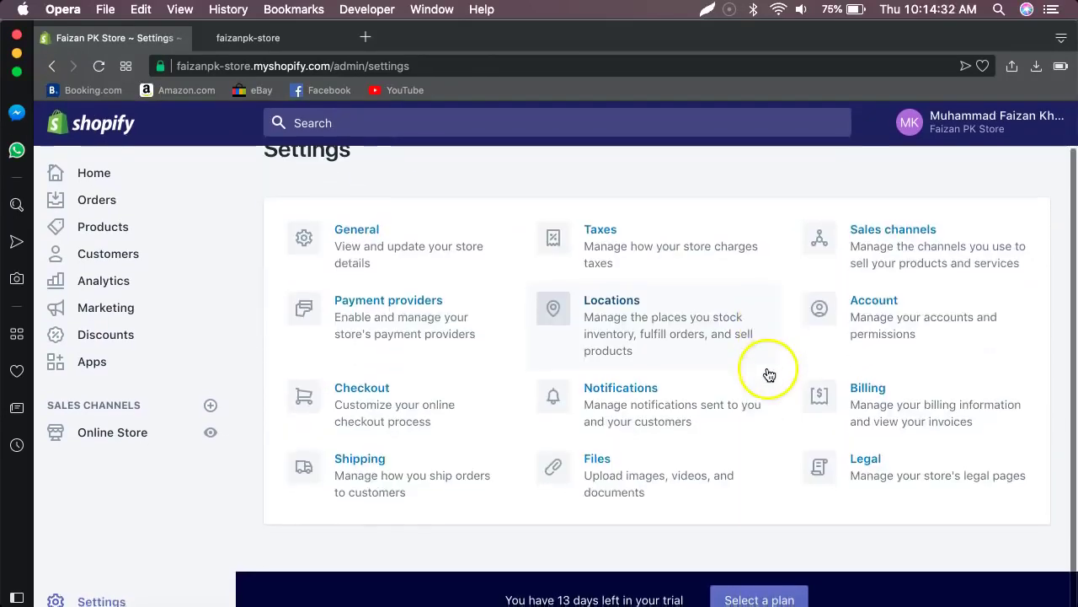
pyautogui.click(653, 477)
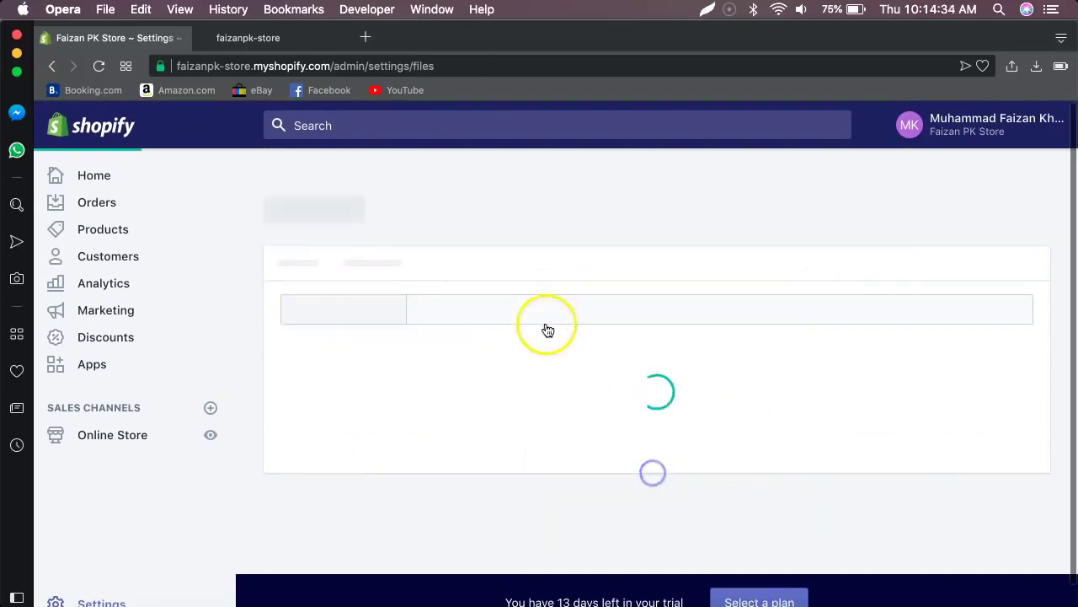
pyautogui.click(310, 179)
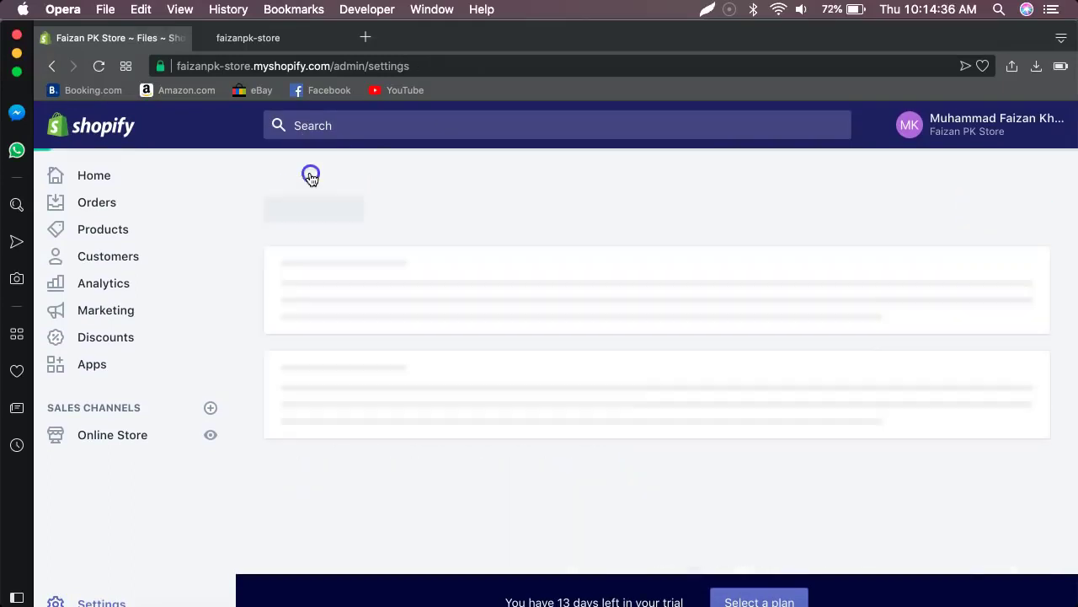
pyautogui.scroll(-1, 655, 464)
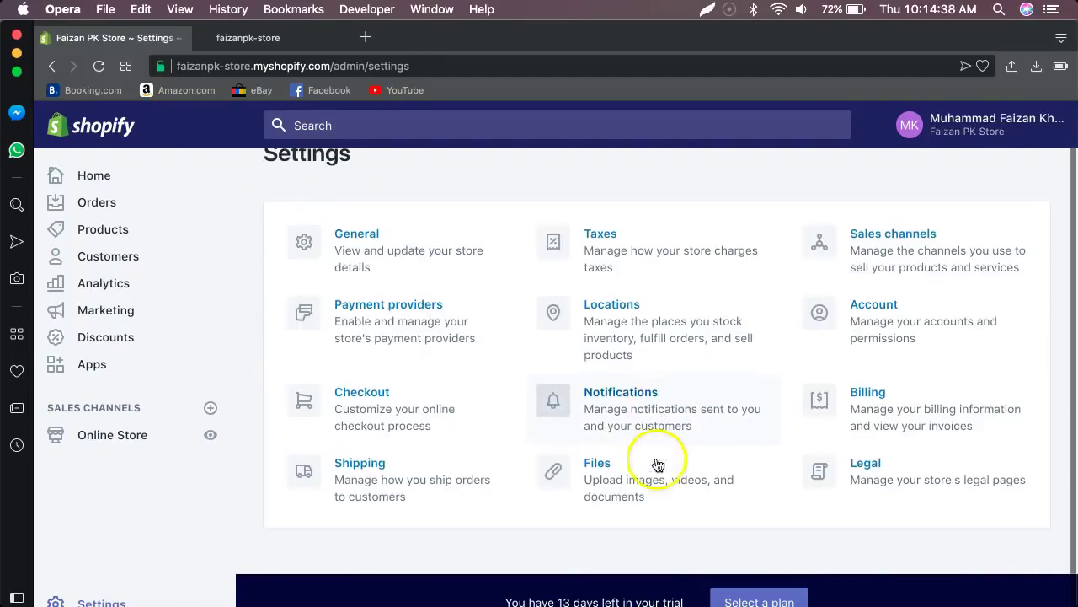
# Review the Sales channels settings, including the channels available to add, and return to the settings overview.
pyautogui.scroll(1, 787, 438)
pyautogui.click(951, 301)
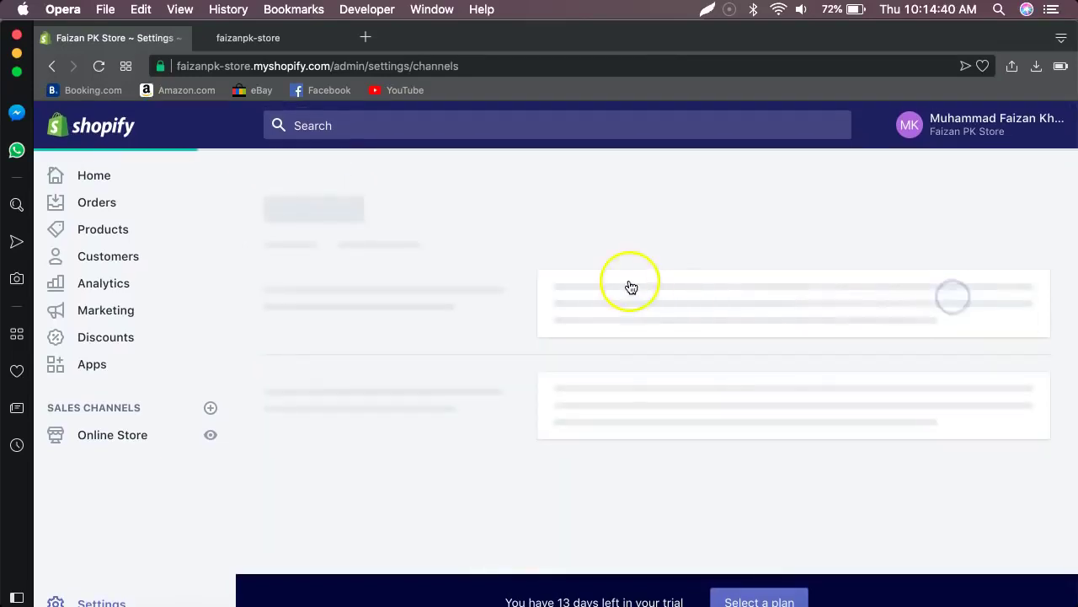
pyautogui.scroll(-2, 757, 241)
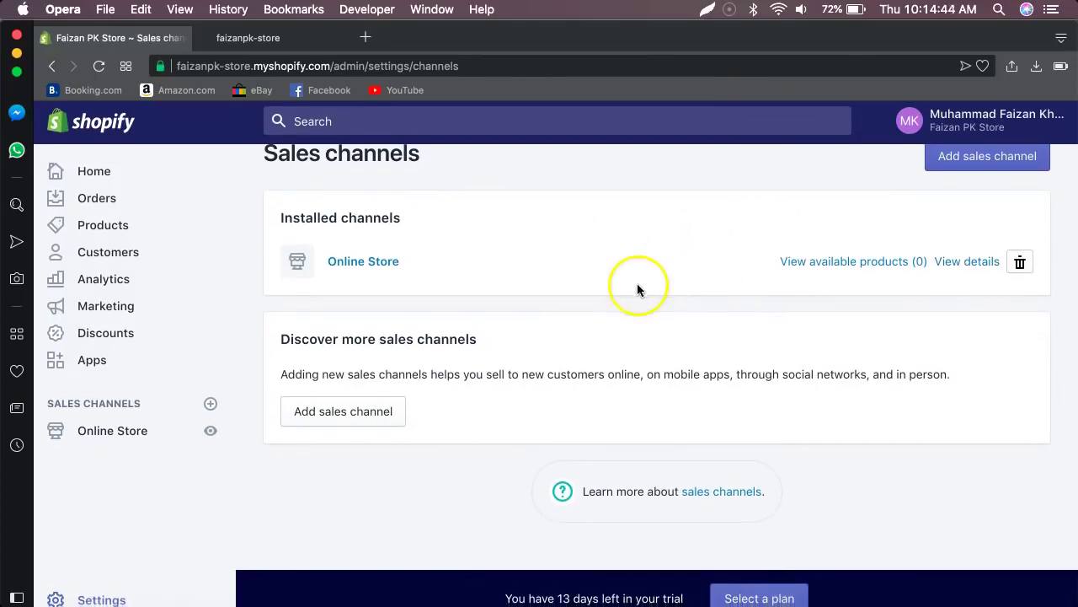
pyautogui.click(369, 416)
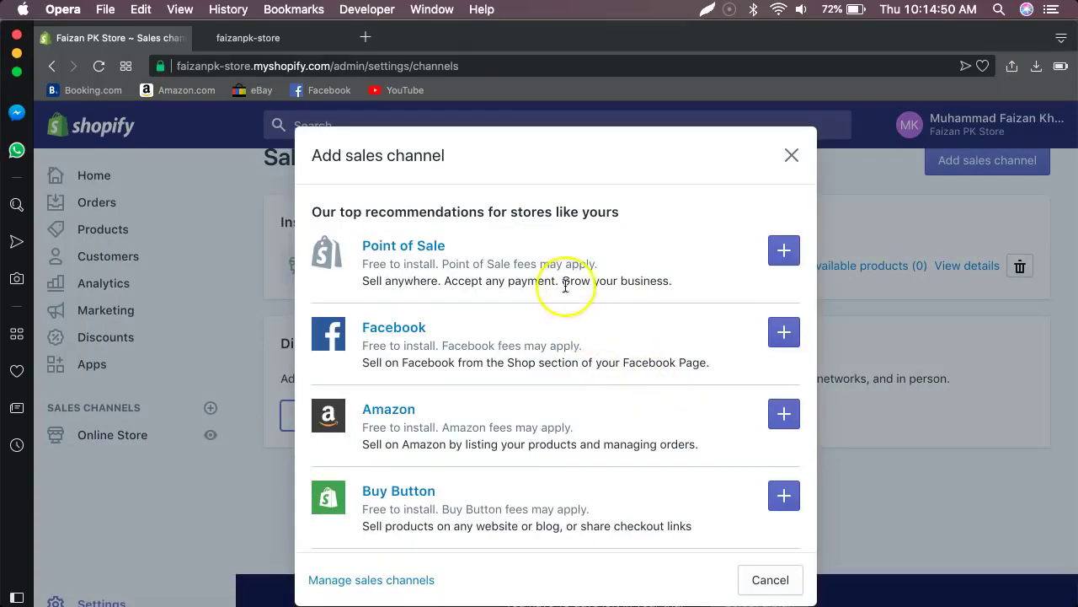
pyautogui.scroll(-5, 587, 341)
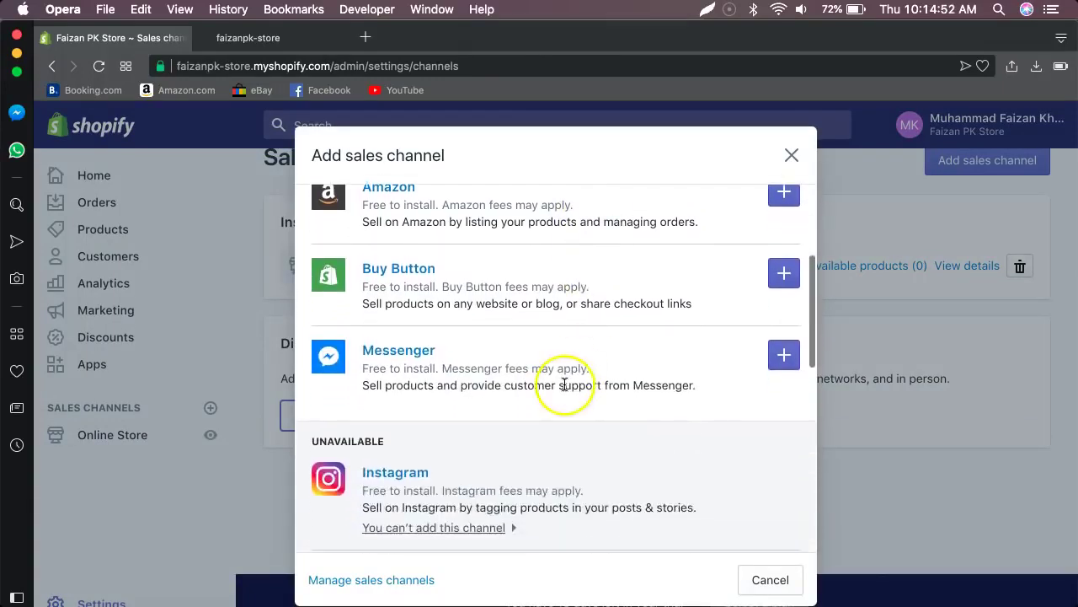
pyautogui.click(770, 579)
pyautogui.scroll(2, 523, 388)
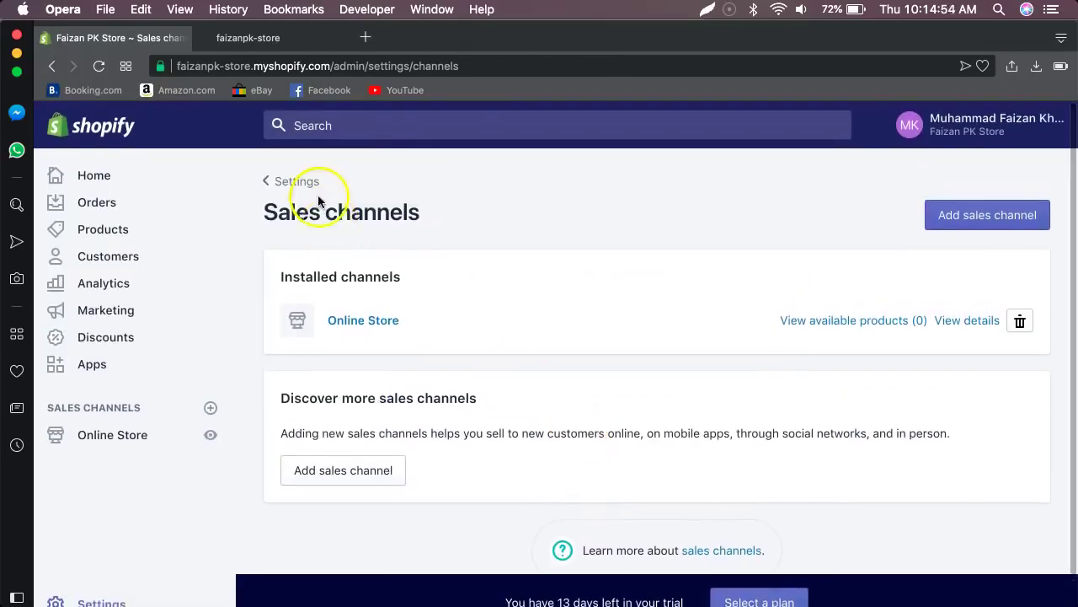
pyautogui.click(306, 184)
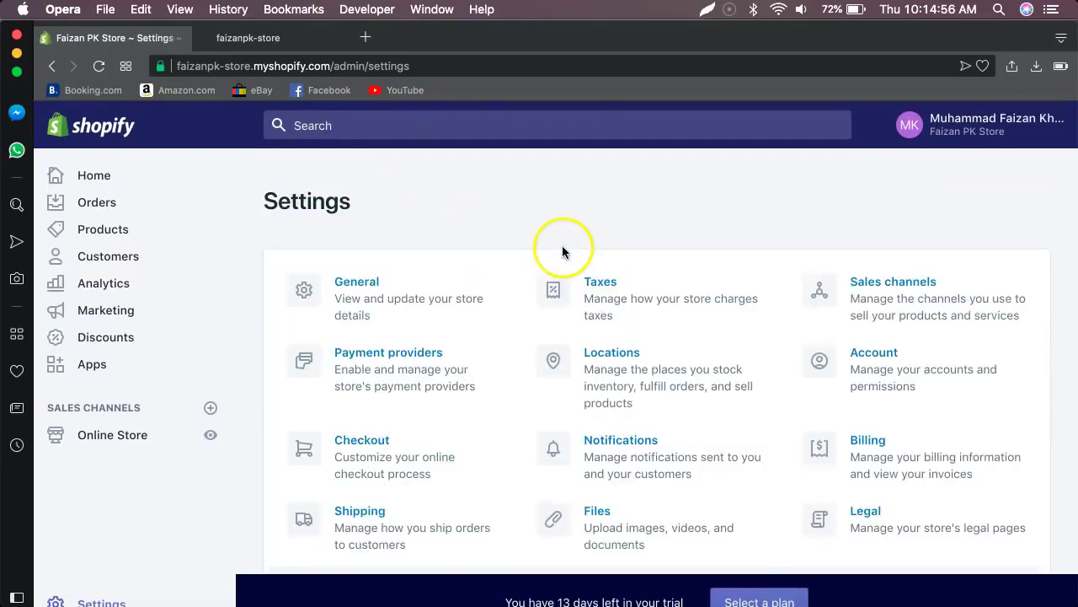
# Look through the Account settings, including plan, permissions, staff accounts and store status, and return to the settings overview.
pyautogui.scroll(-1, 704, 305)
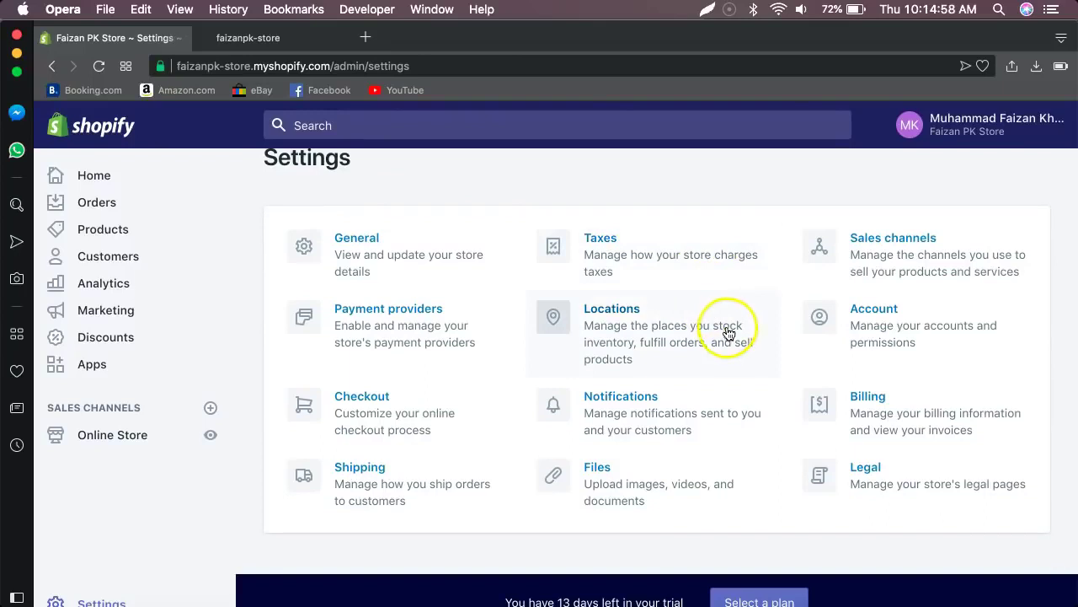
pyautogui.click(959, 367)
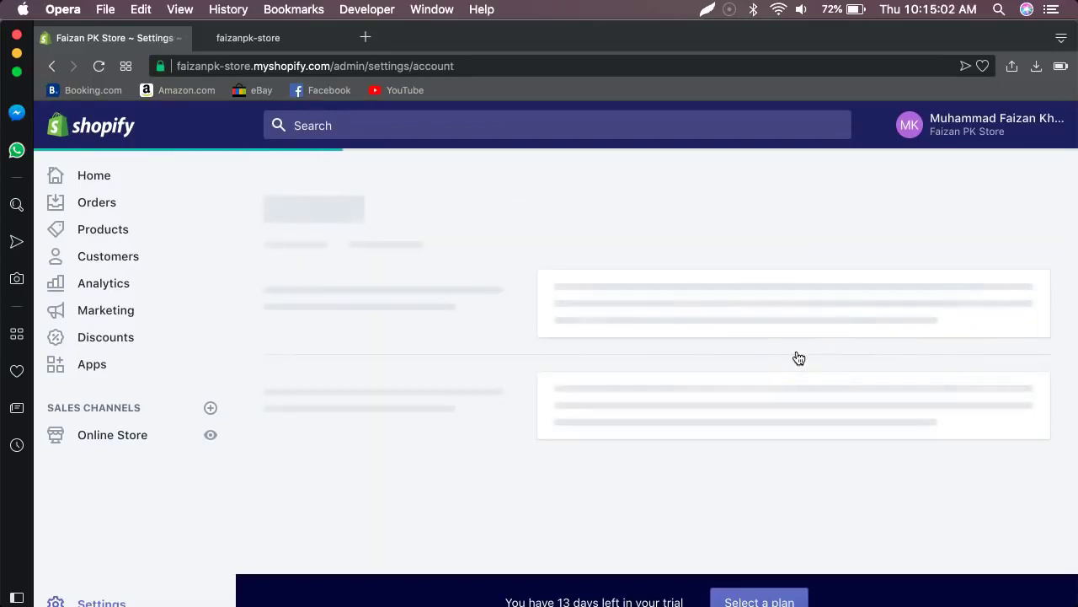
pyautogui.scroll(-5, 799, 358)
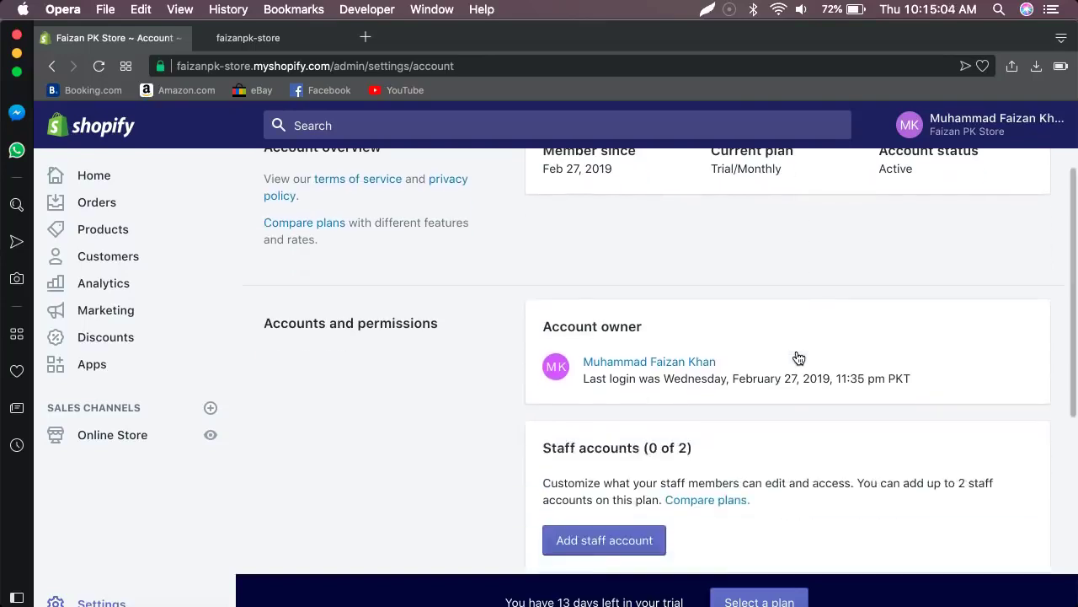
pyautogui.scroll(-5, 798, 358)
pyautogui.scroll(-1, 799, 358)
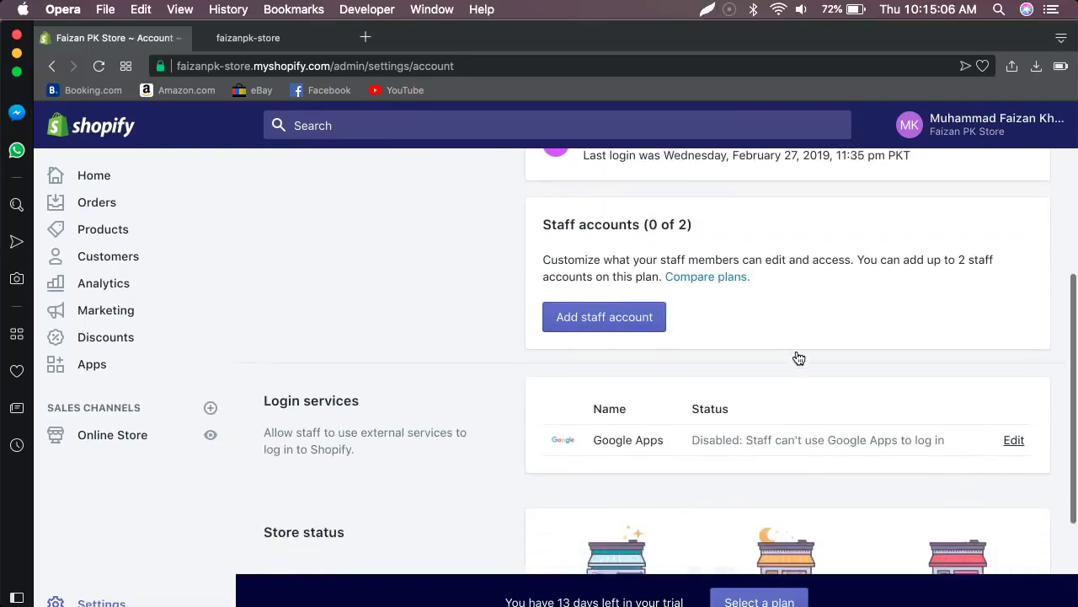
pyautogui.scroll(-5, 799, 358)
pyautogui.scroll(15, 799, 358)
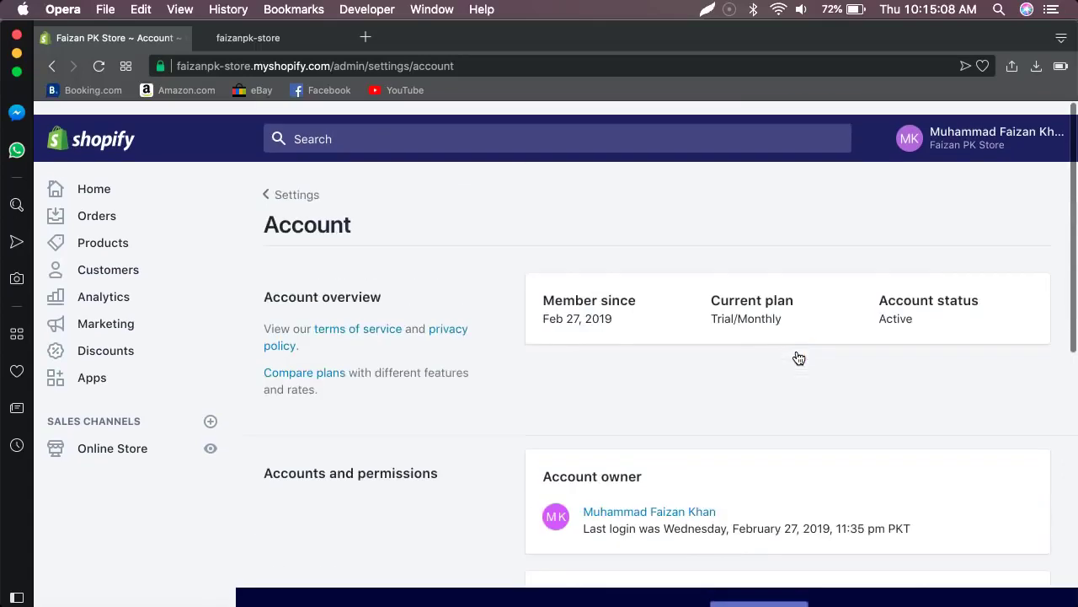
pyautogui.click(291, 181)
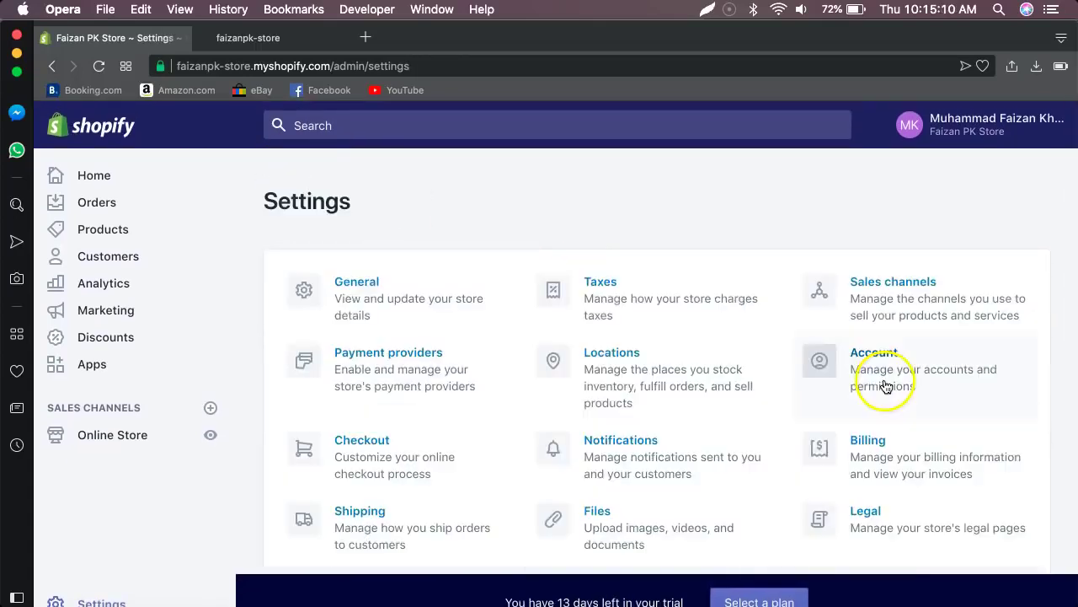
# Review the Billing settings, including the credit card and account summary sections, and return to the settings overview.
pyautogui.scroll(-1, 886, 385)
pyautogui.click(907, 394)
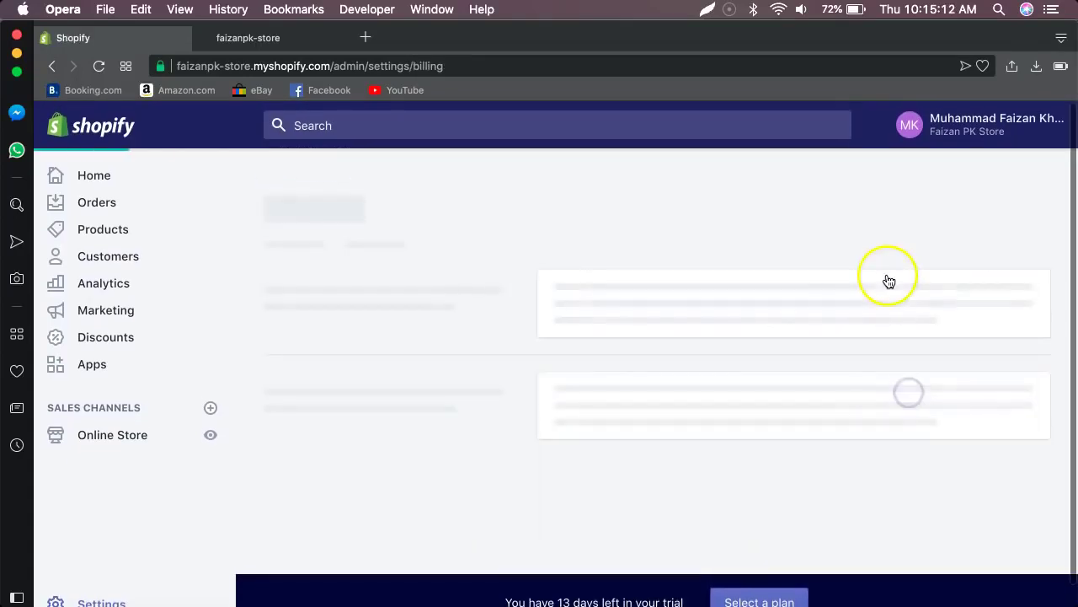
pyautogui.scroll(-1, 778, 250)
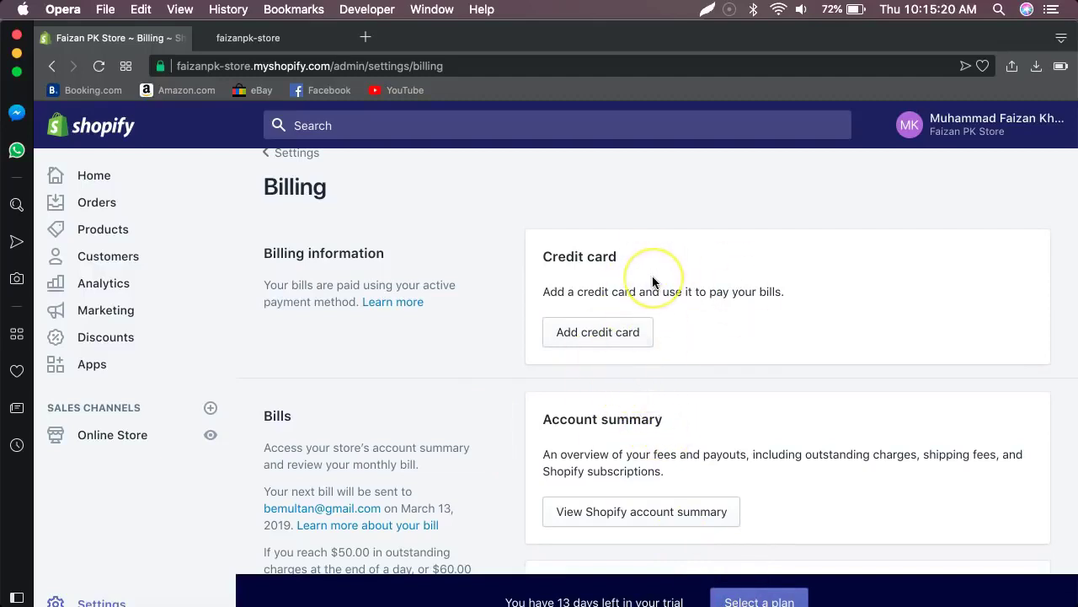
pyautogui.scroll(-4, 652, 281)
pyautogui.scroll(2, 671, 278)
pyautogui.scroll(-1, 618, 197)
pyautogui.scroll(-5, 627, 202)
pyautogui.scroll(6, 539, 193)
pyautogui.click(290, 185)
# Open the Legal settings and look through the refund and privacy policy sections.
pyautogui.scroll(-1, 912, 342)
pyautogui.click(893, 472)
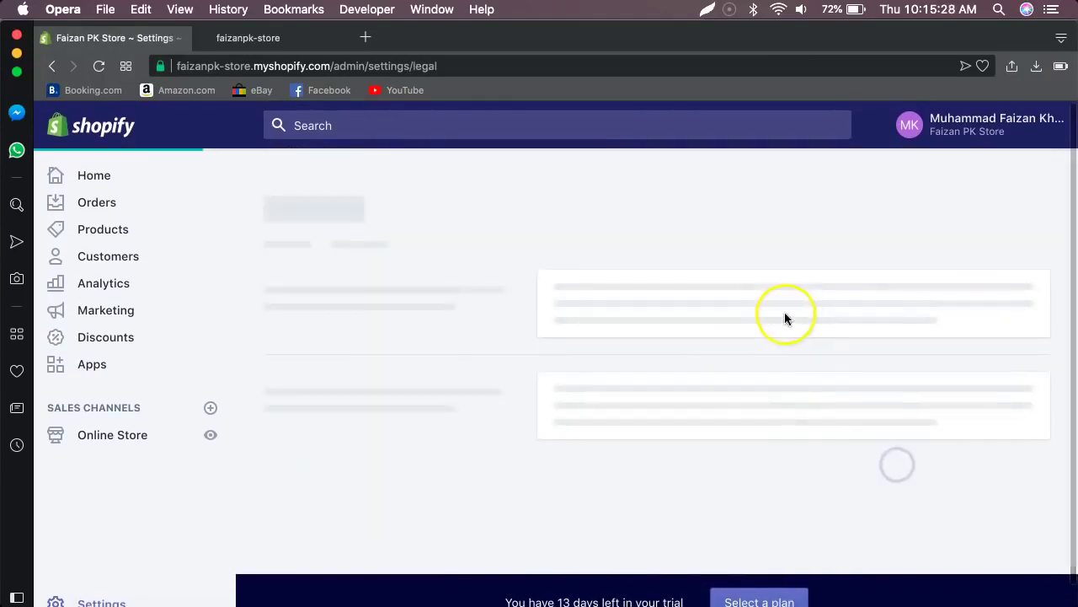
pyautogui.scroll(-3, 735, 308)
pyautogui.scroll(2, 645, 260)
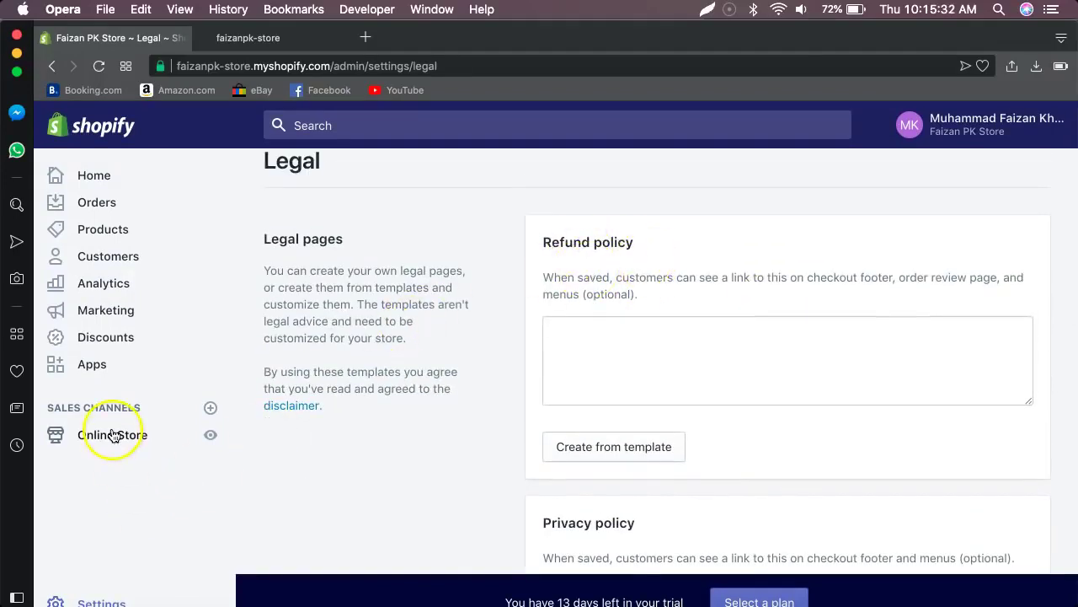
pyautogui.scroll(1, 380, 324)
pyautogui.scroll(-3, 337, 354)
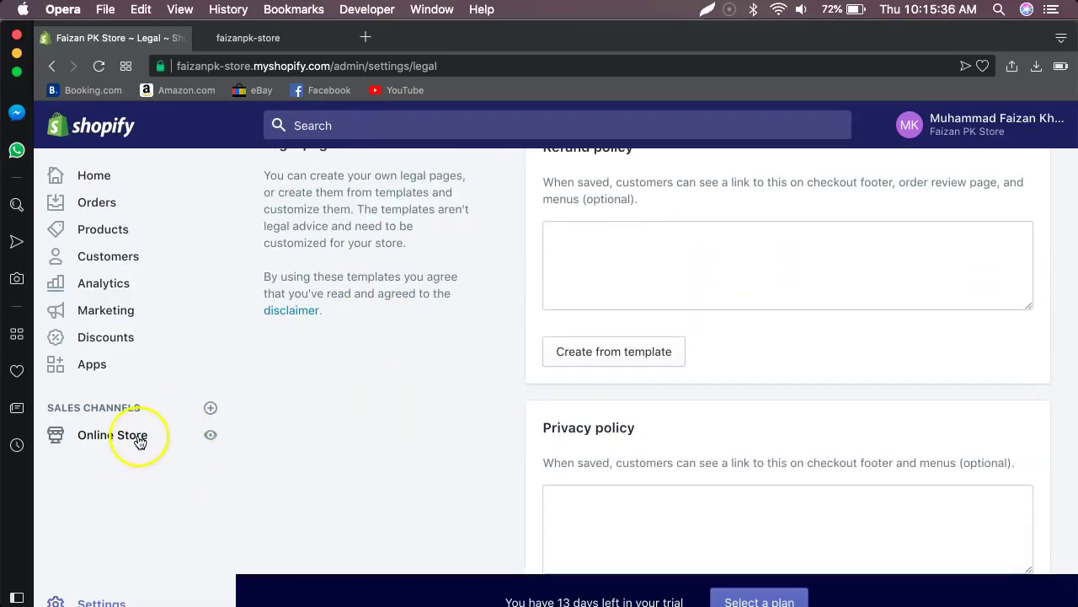
# Open the online store's Pages section in a separate browser tab and go back to the settings for the Legal pages.
pyautogui.rightClick(139, 438)
pyautogui.click(348, 421)
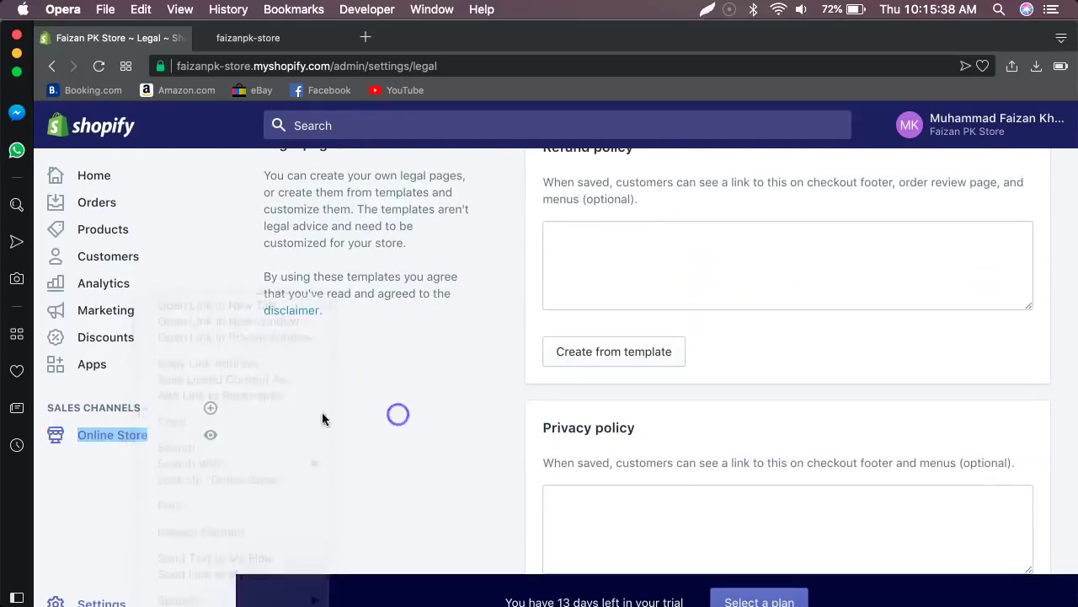
pyautogui.click(138, 436)
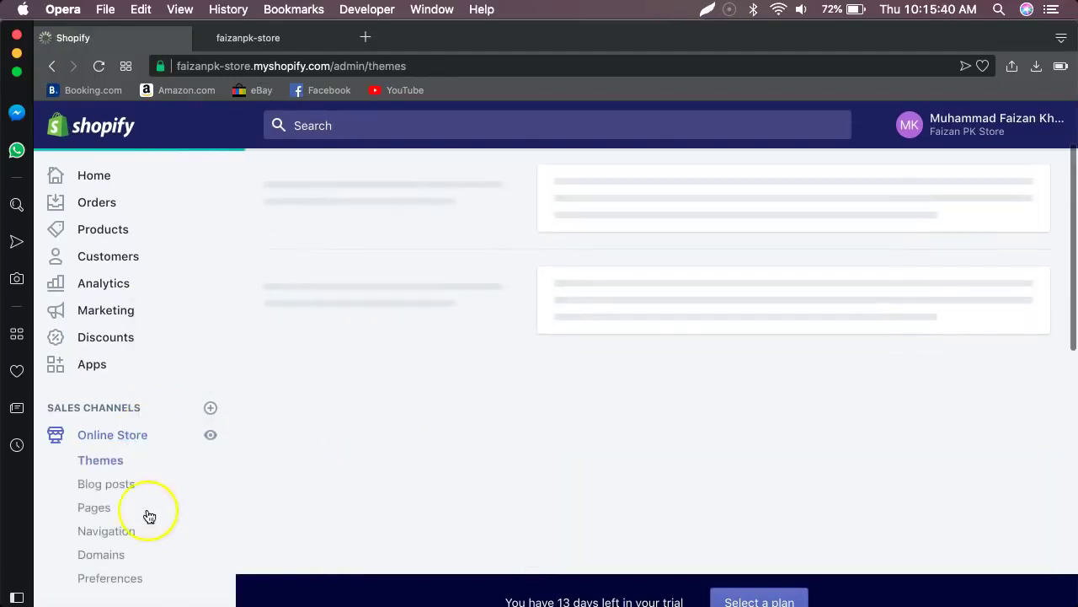
pyautogui.rightClick(101, 508)
pyautogui.click(202, 304)
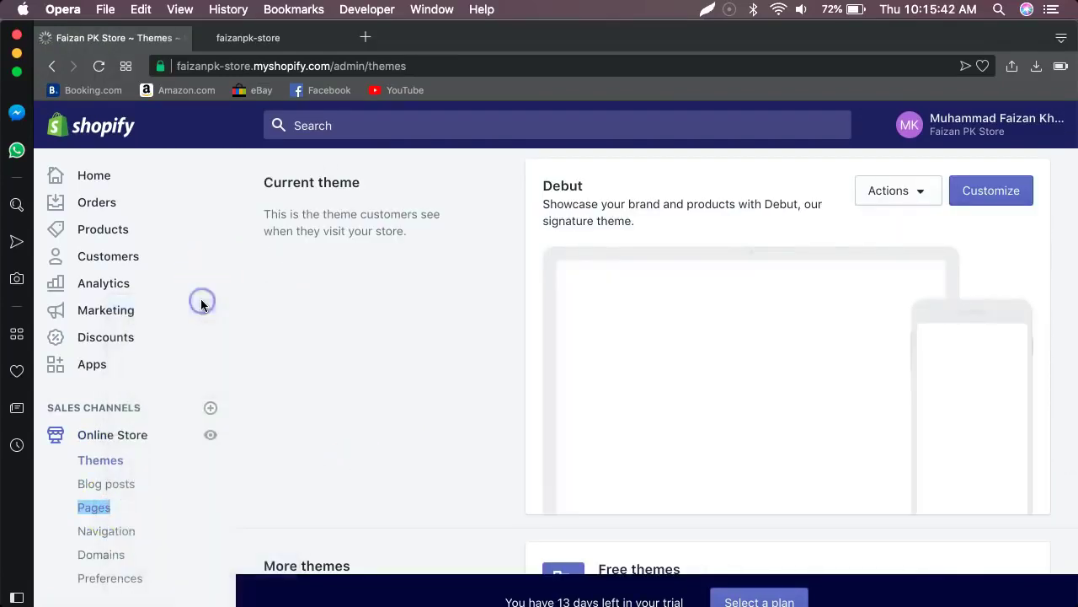
pyautogui.scroll(-1, 144, 421)
pyautogui.click(102, 602)
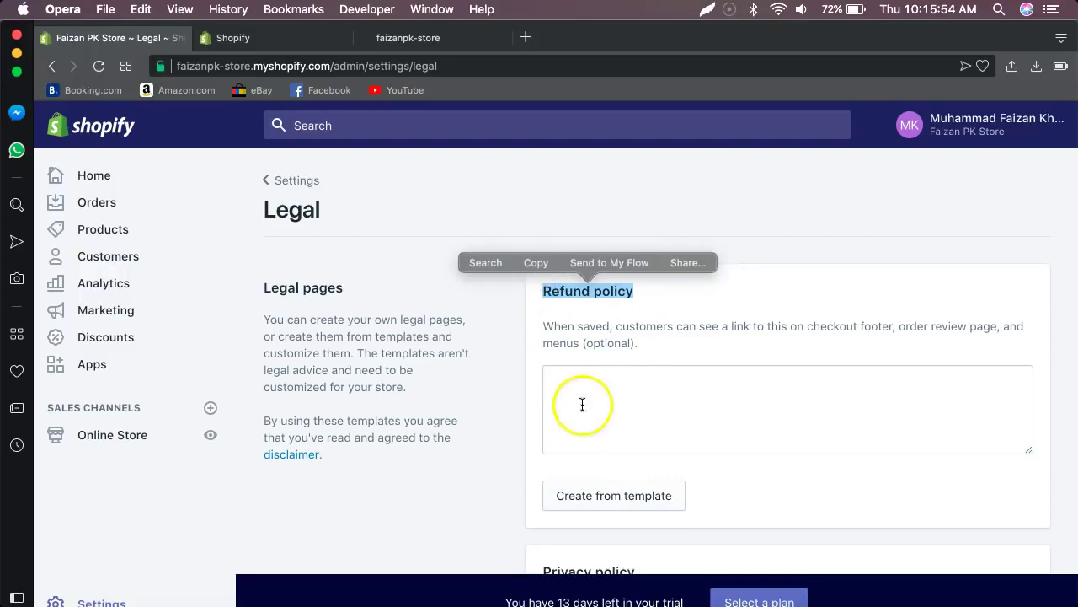
# Generate the refund policy text from its template and title a new store page "Refund policy".
pyautogui.click(579, 499)
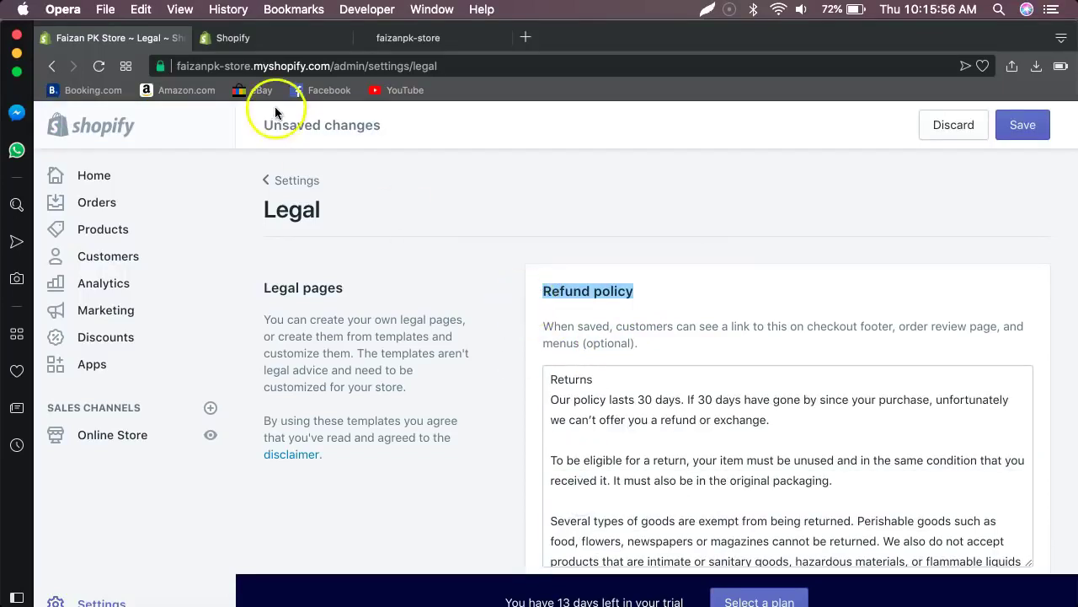
pyautogui.click(258, 39)
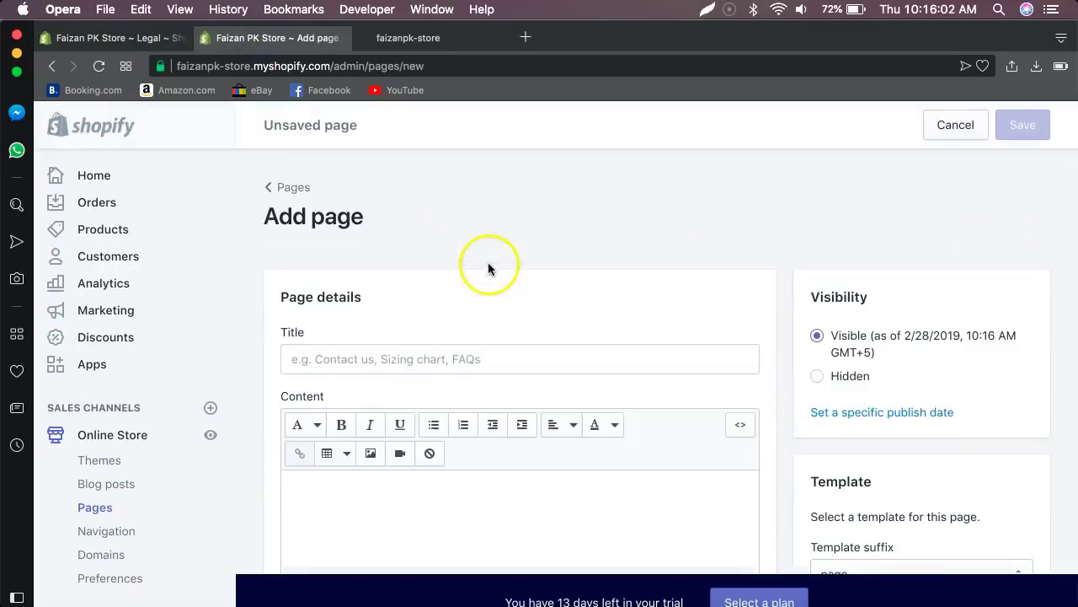
pyautogui.click(457, 363)
pyautogui.write('Refund policy')
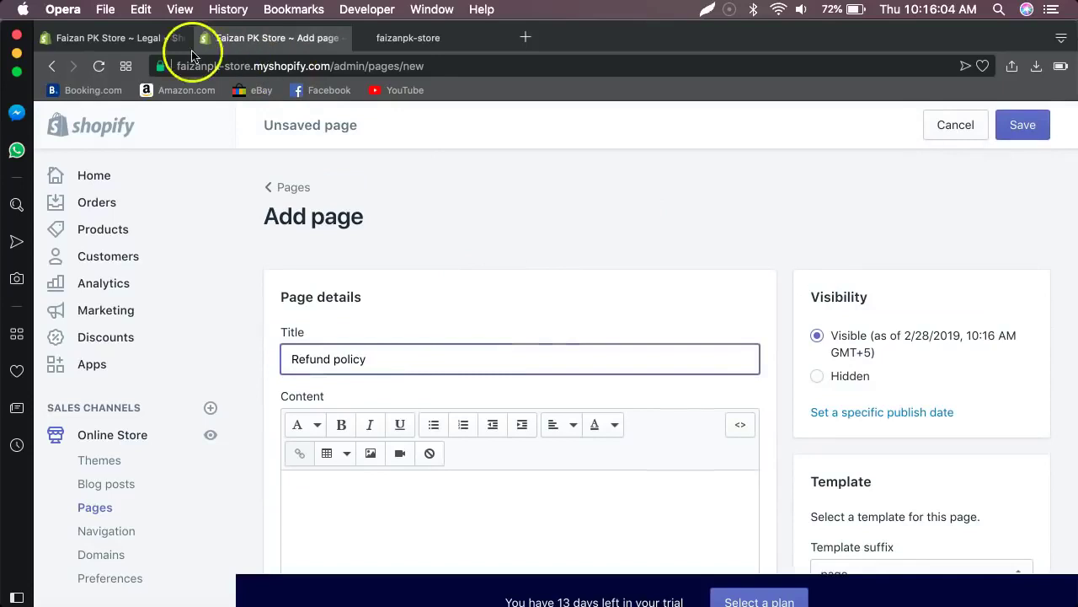
# Copy the full refund policy text from the Legal settings into the new page's content and save the page.
pyautogui.click(144, 37)
pyautogui.scroll(-3, 539, 337)
pyautogui.click(626, 365)
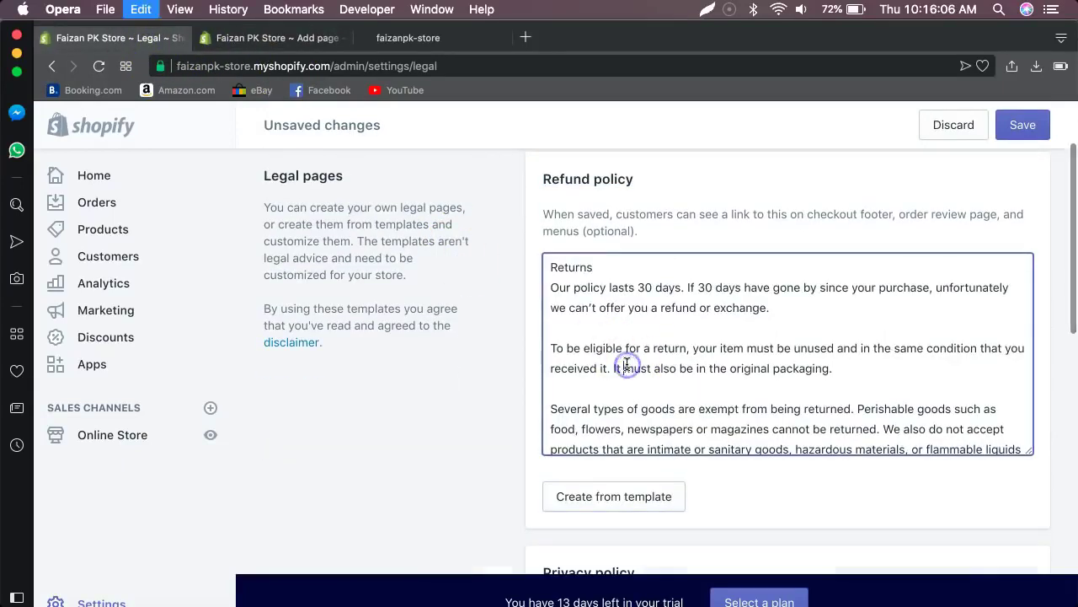
pyautogui.press('super+a')
pyautogui.press('super+c')
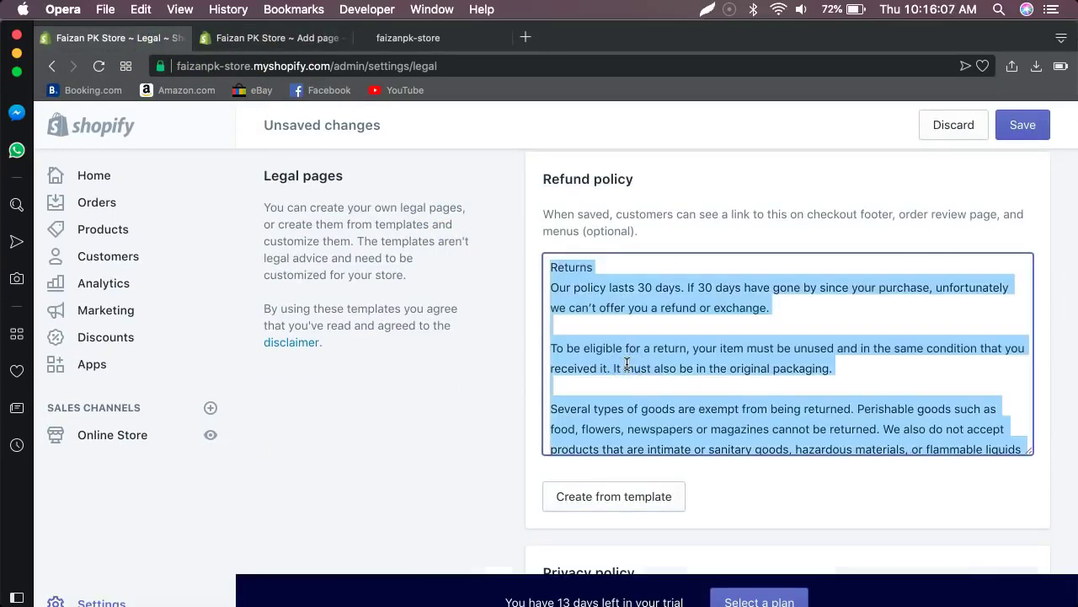
pyautogui.click(318, 47)
pyautogui.click(530, 498)
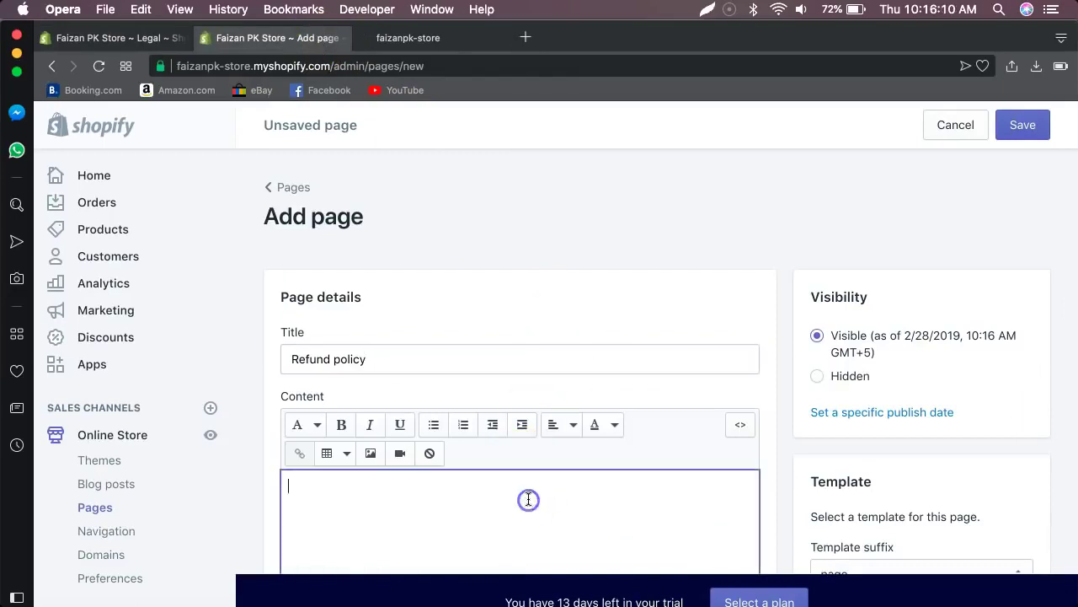
pyautogui.press('super+v')
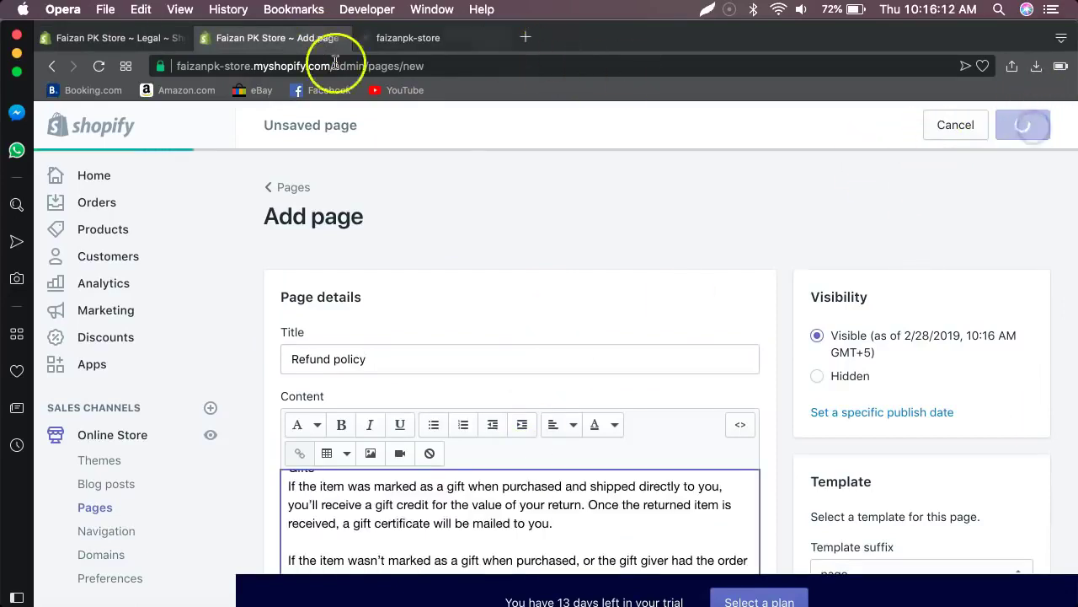
# Copy the "Privacy policy" heading from the Legal settings and add a new store page titled "Privacy policy".
pyautogui.click(118, 38)
pyautogui.scroll(-10, 571, 433)
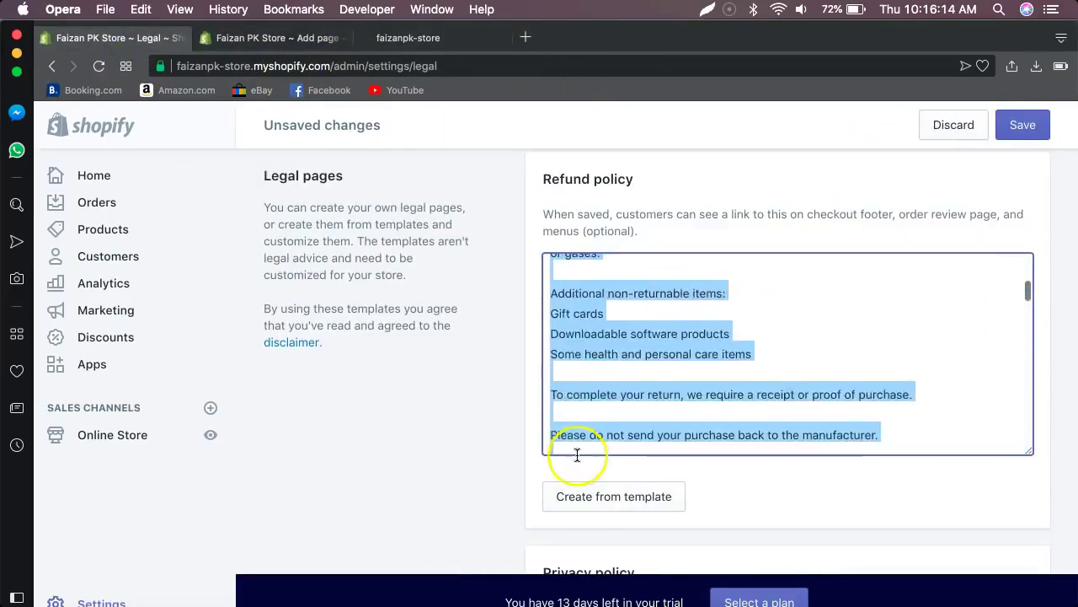
pyautogui.click(636, 390)
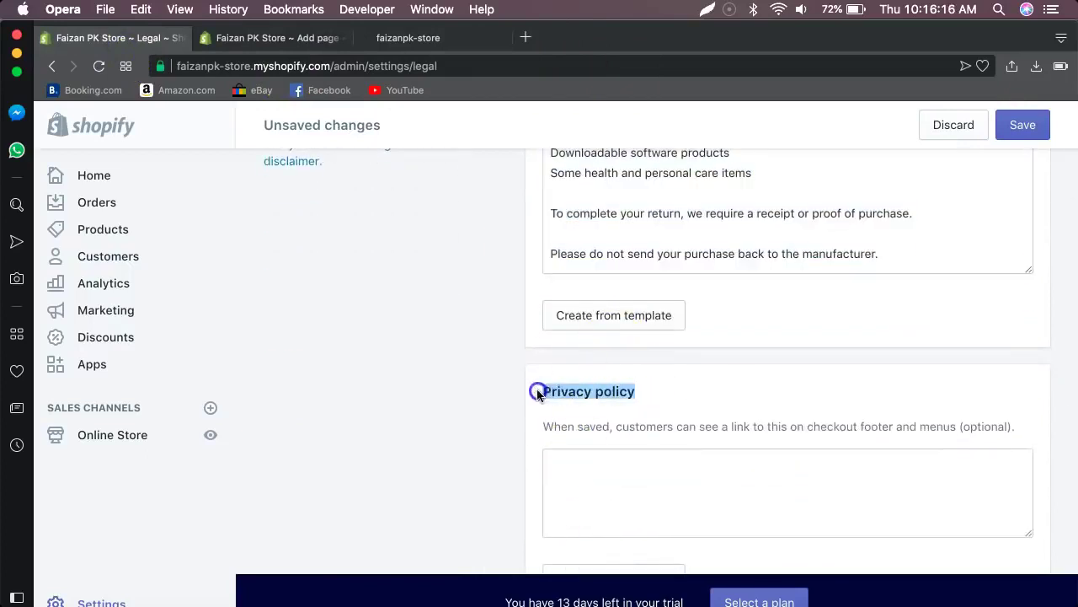
pyautogui.click(253, 37)
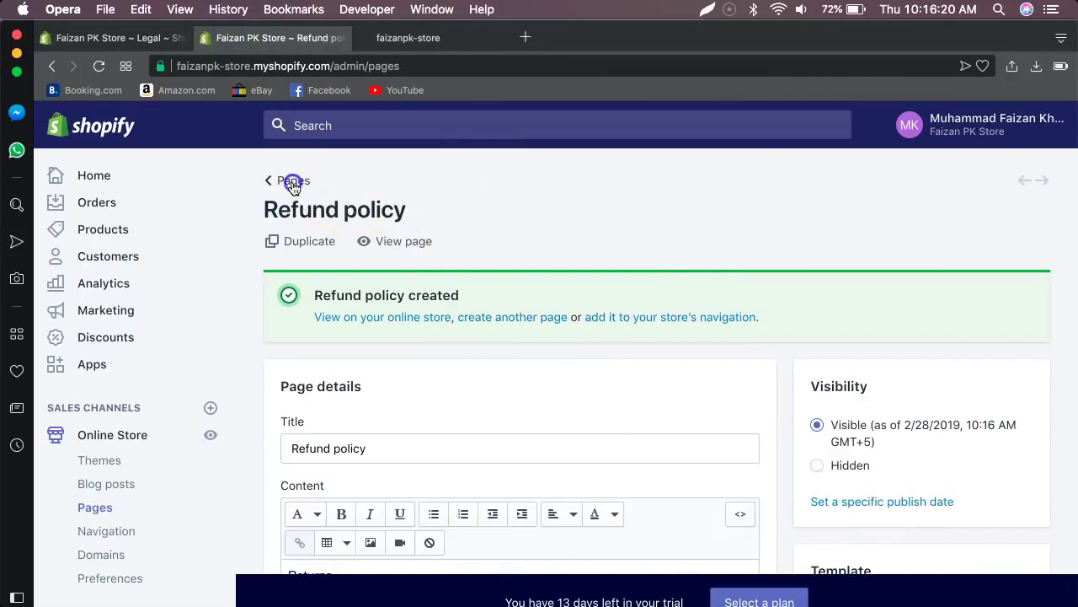
pyautogui.click(292, 182)
pyautogui.scroll(-3, 842, 299)
pyautogui.scroll(2, 910, 253)
pyautogui.click(1002, 180)
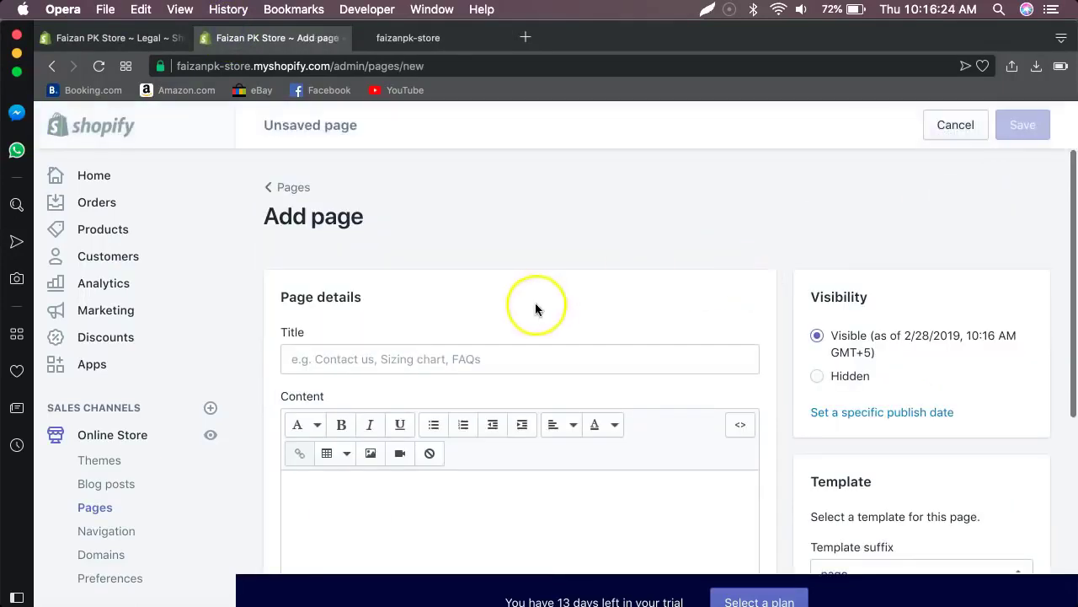
pyautogui.click(345, 368)
pyautogui.write('Privacy policy')
pyautogui.click(381, 519)
# Generate the privacy policy from its template in the Legal settings and copy its full text.
pyautogui.click(76, 37)
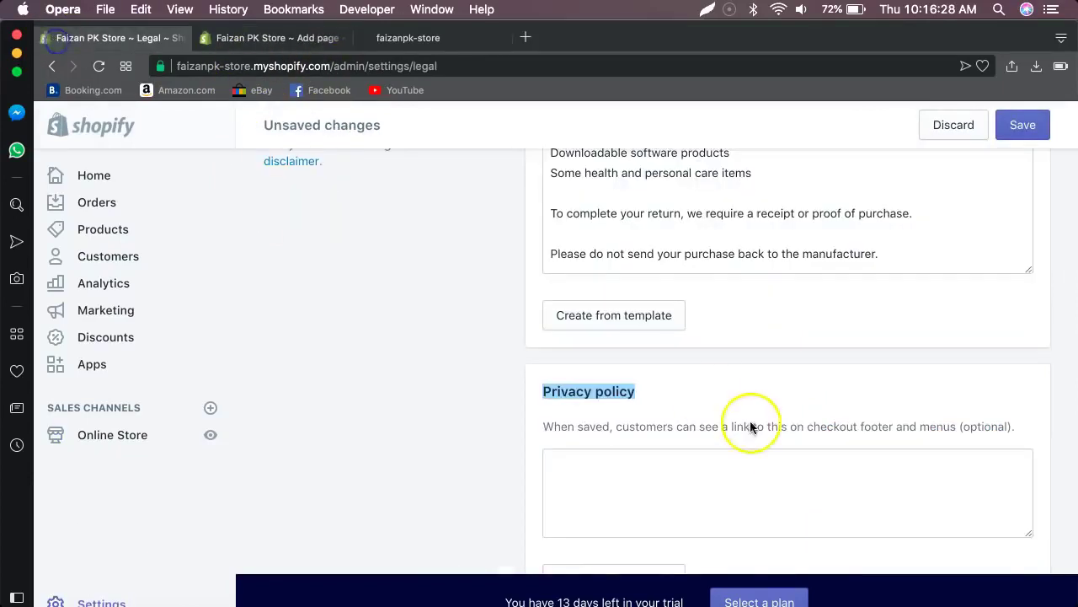
pyautogui.scroll(-3, 750, 428)
pyautogui.click(632, 449)
pyautogui.click(624, 329)
pyautogui.press('super+a')
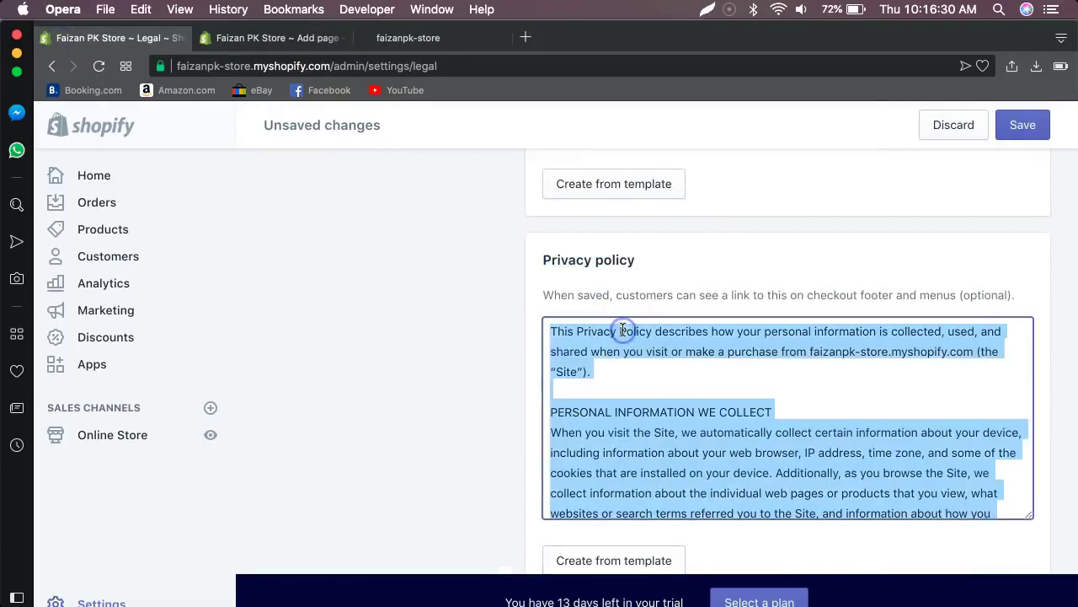
# Paste the privacy policy text into the new page's content and save the page.
pyautogui.click(278, 38)
pyautogui.click(489, 508)
pyautogui.press('super+v')
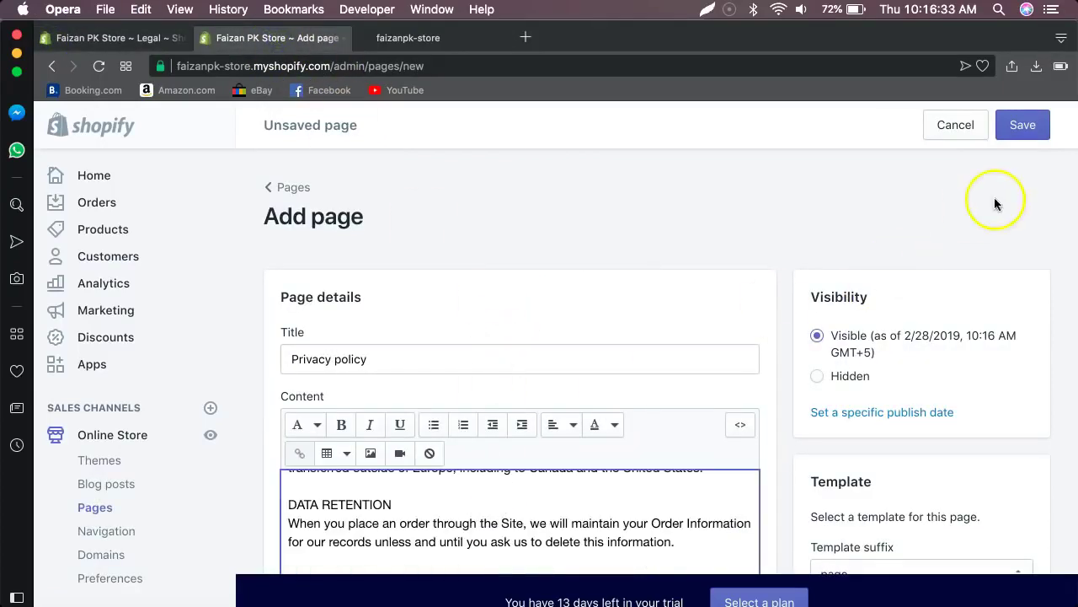
pyautogui.click(1036, 126)
# Copy the "Terms of service" heading from the Legal settings and add another store page titled "Terms of service".
pyautogui.click(109, 38)
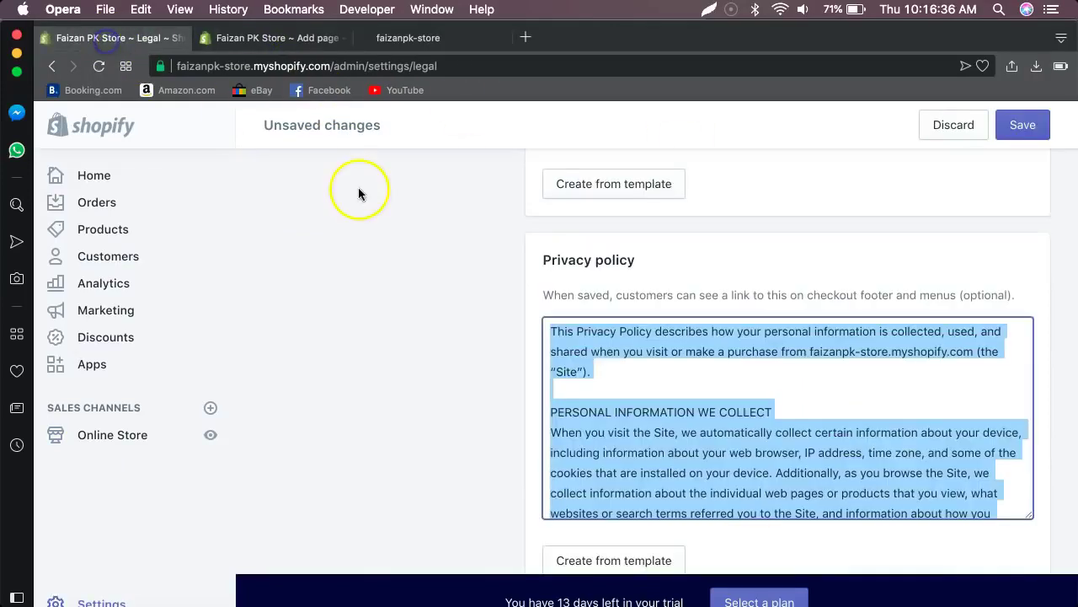
pyautogui.scroll(-5, 633, 413)
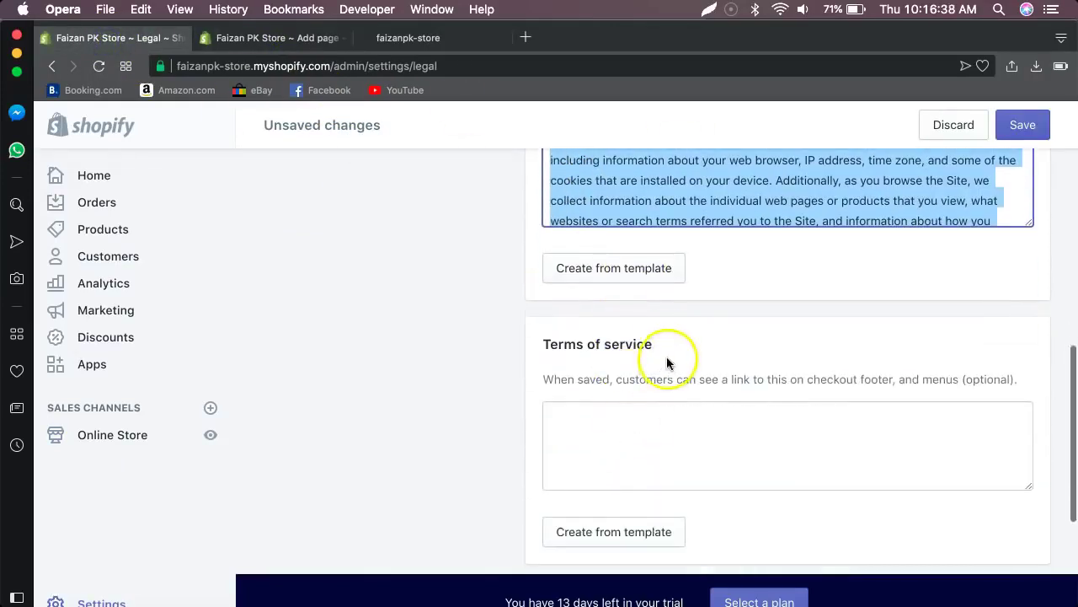
pyautogui.click(667, 341)
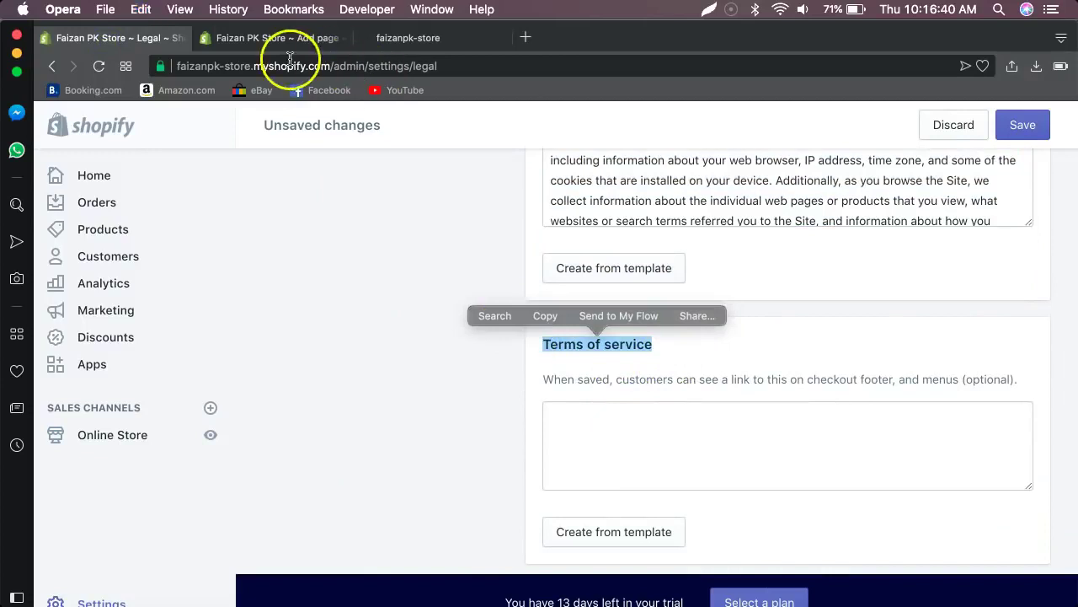
pyautogui.click(265, 40)
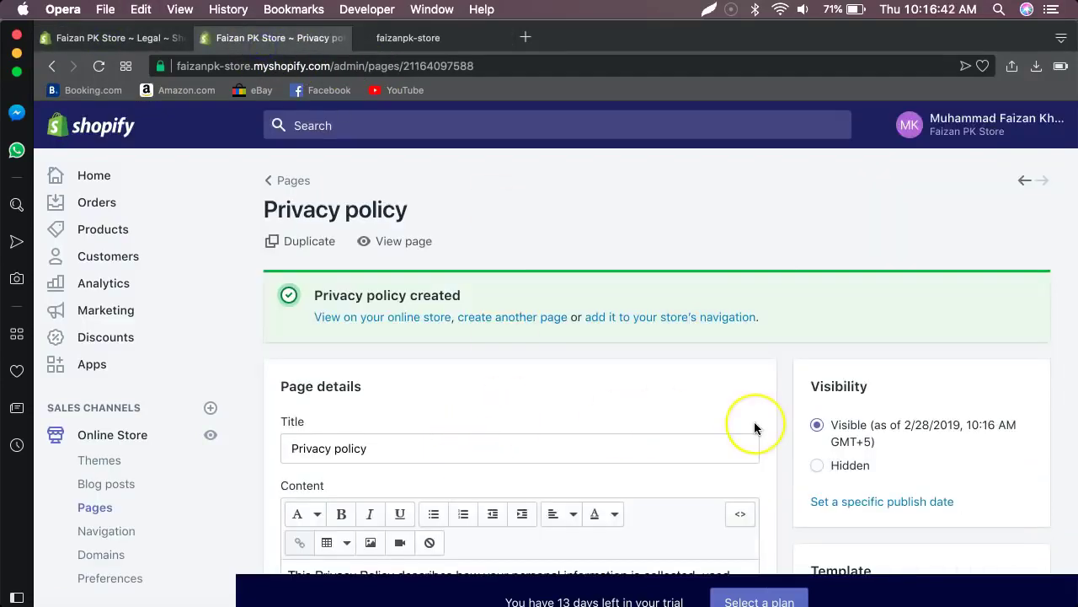
pyautogui.scroll(-2, 754, 421)
pyautogui.scroll(2, 725, 413)
pyautogui.click(273, 184)
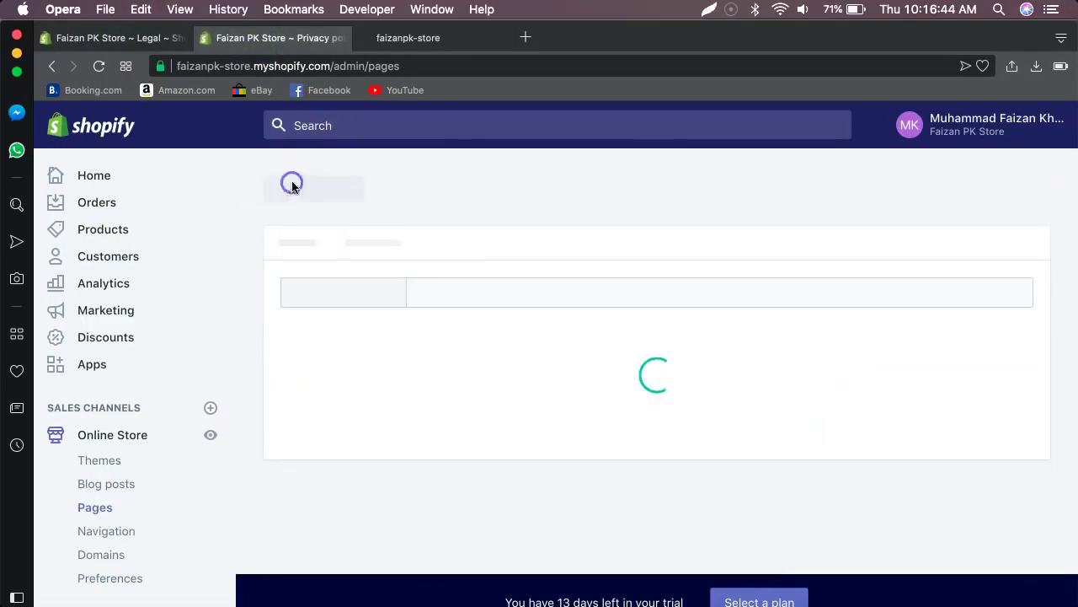
pyautogui.scroll(-4, 527, 313)
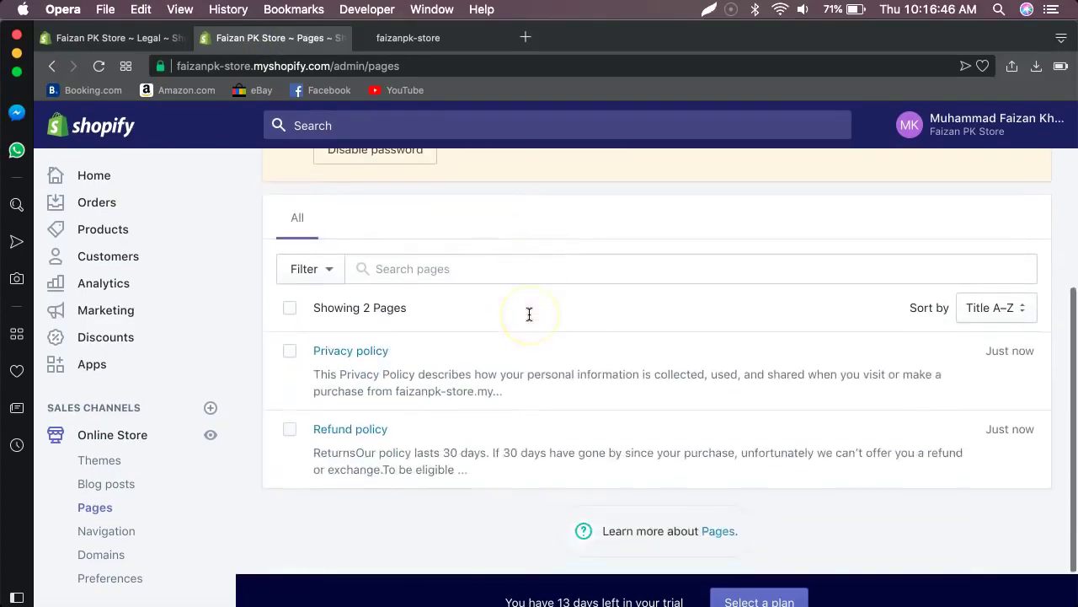
pyautogui.scroll(4, 528, 312)
pyautogui.click(1013, 194)
pyautogui.click(450, 360)
pyautogui.write('Terms of service')
pyautogui.click(465, 510)
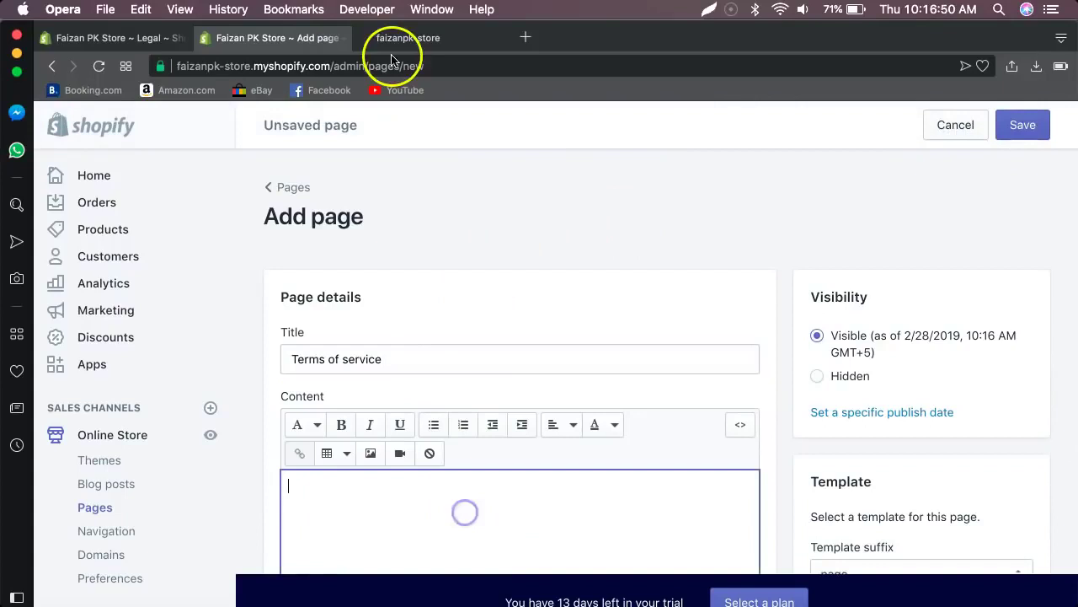
# Generate the terms of service from their template in the Legal settings and copy the full text.
pyautogui.click(80, 40)
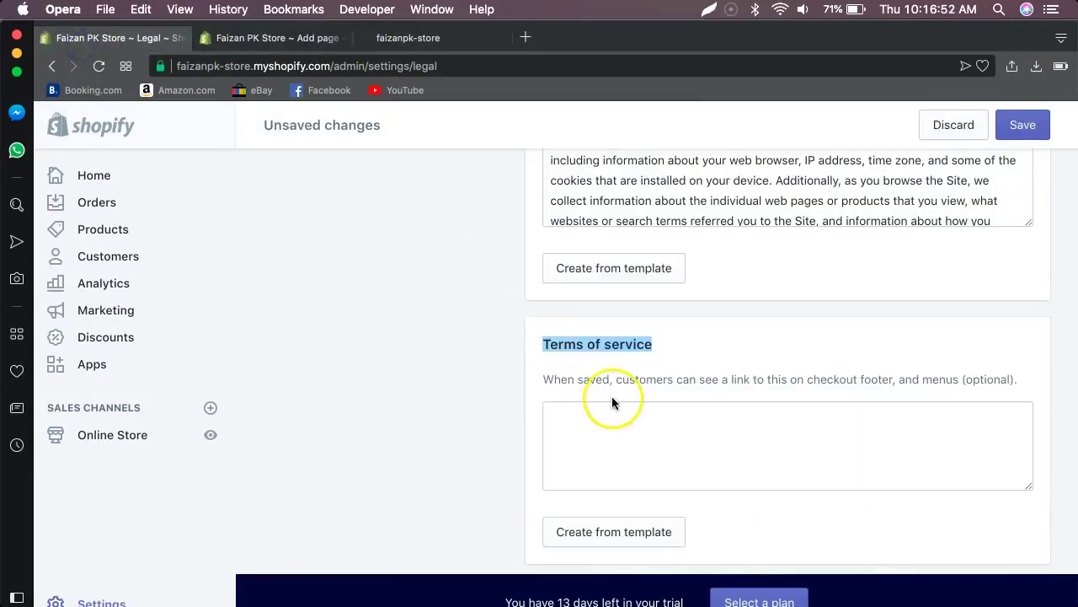
pyautogui.click(616, 532)
pyautogui.scroll(-2, 638, 446)
pyautogui.click(635, 429)
pyautogui.press('super+a')
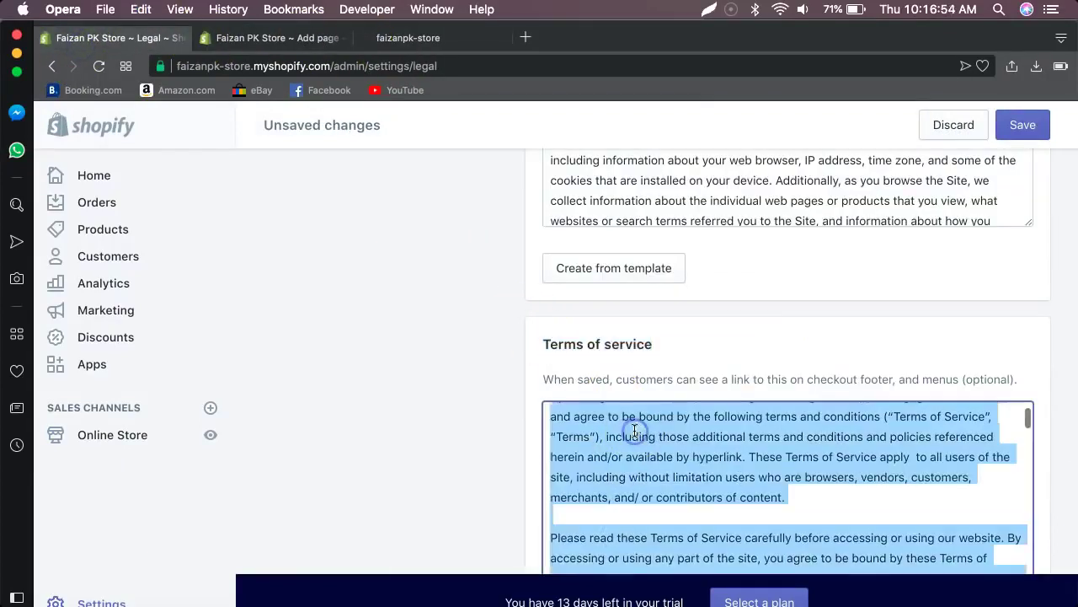
# Paste the terms of service text into the new page, save it and return to the Pages list.
pyautogui.click(217, 37)
pyautogui.click(360, 522)
pyautogui.press('super+v')
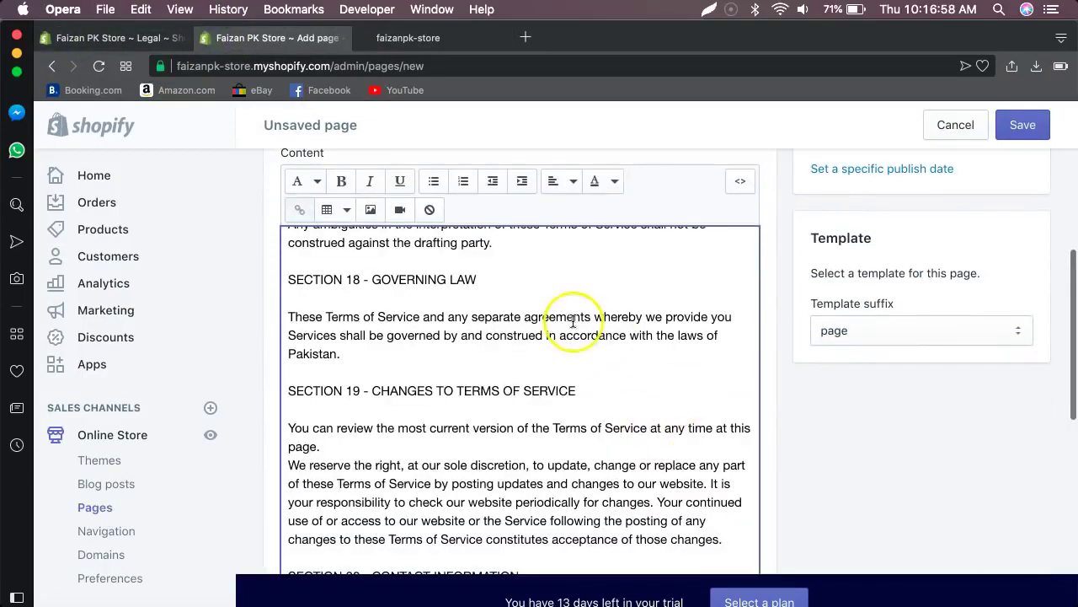
pyautogui.click(1023, 124)
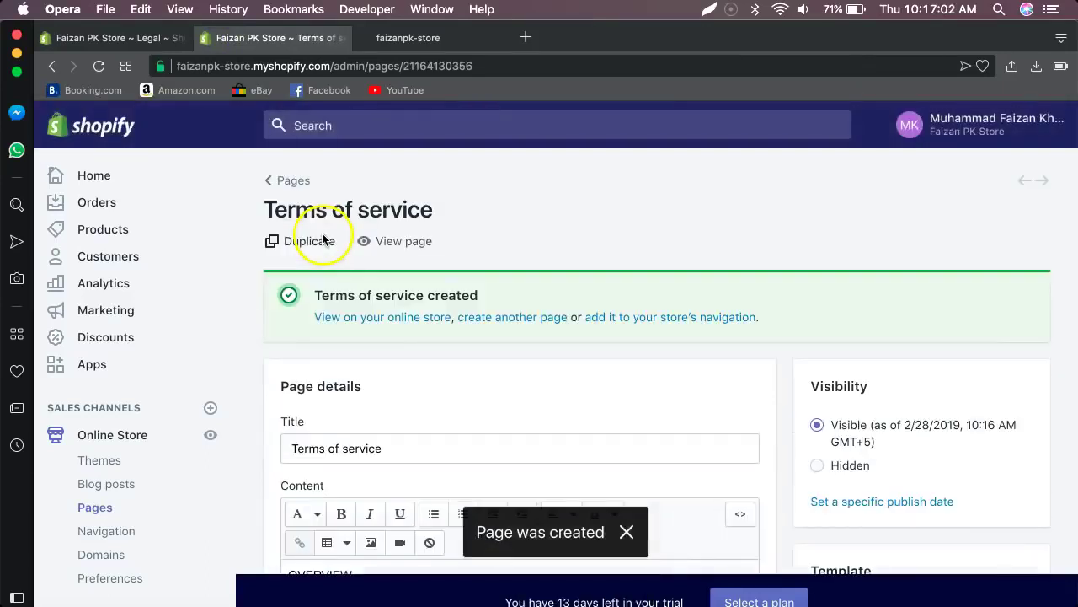
pyautogui.click(293, 180)
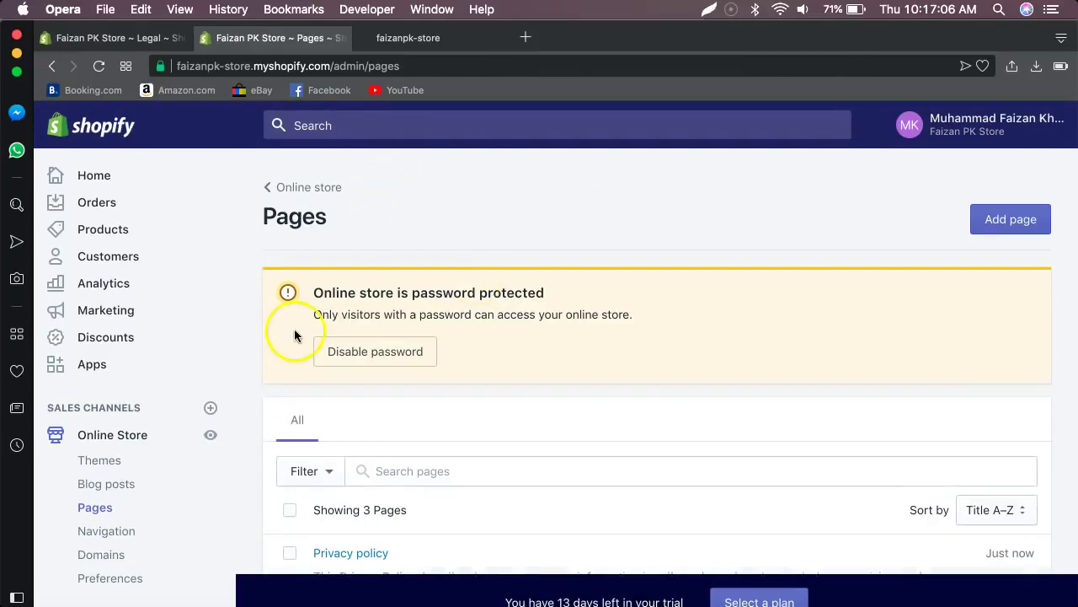
# Save the generated policies in the Legal settings, leaving the shipping policy empty, and look over the sections.
pyautogui.click(114, 37)
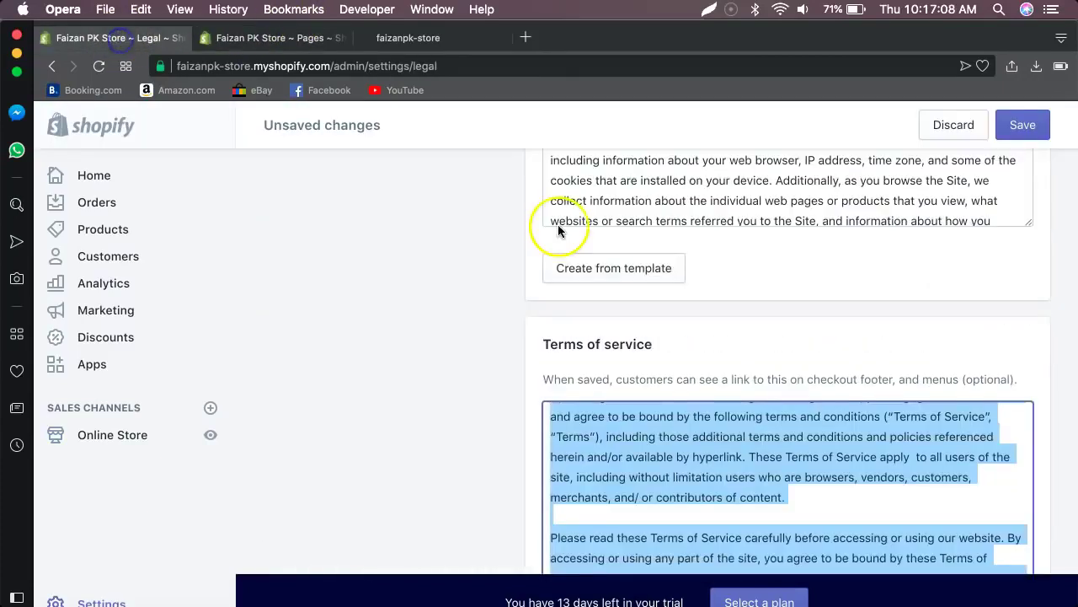
pyautogui.scroll(-10, 558, 224)
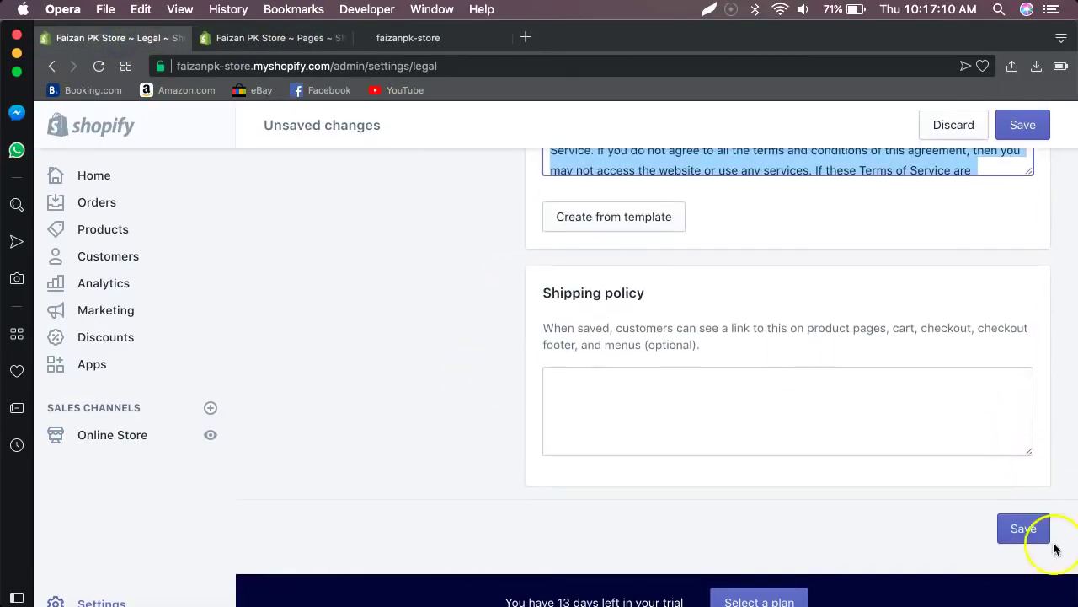
pyautogui.click(1035, 533)
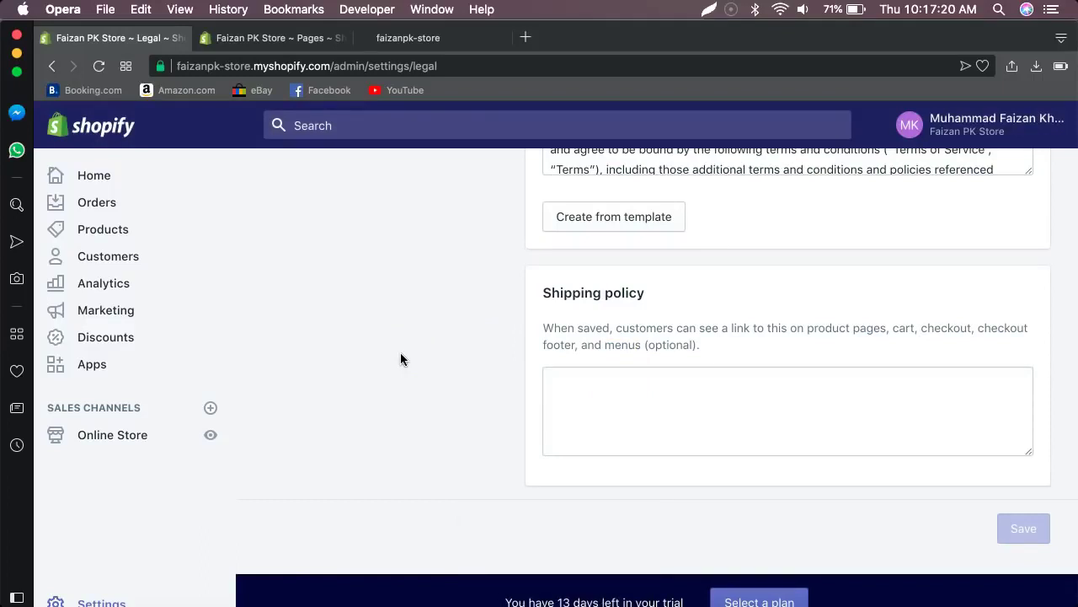
pyautogui.scroll(15, 401, 358)
pyautogui.scroll(-15, 400, 358)
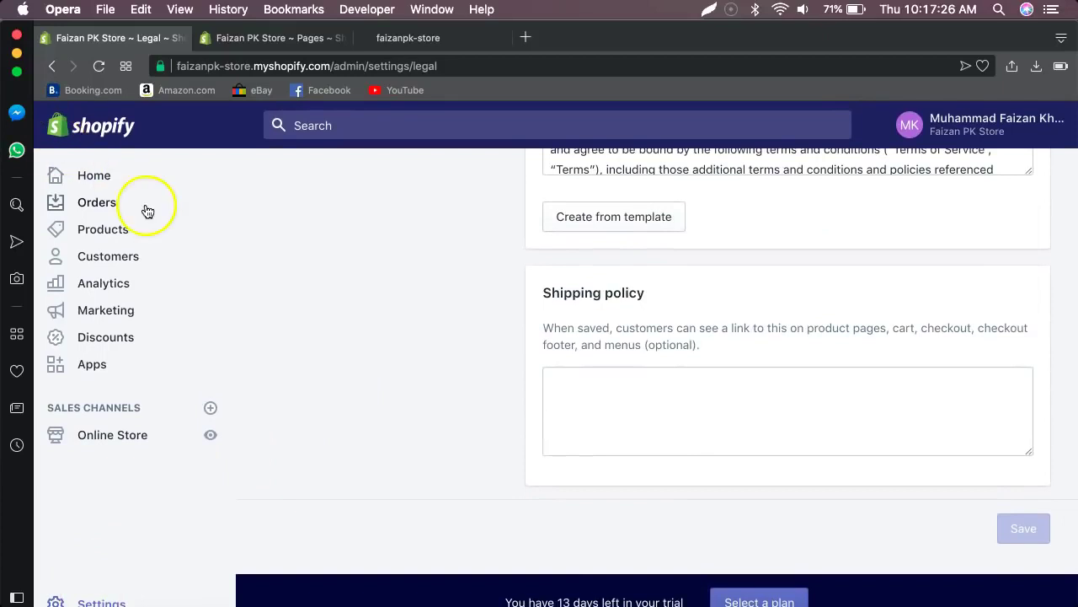
# Look through the Orders section and its Abandoned checkouts page.
pyautogui.click(102, 206)
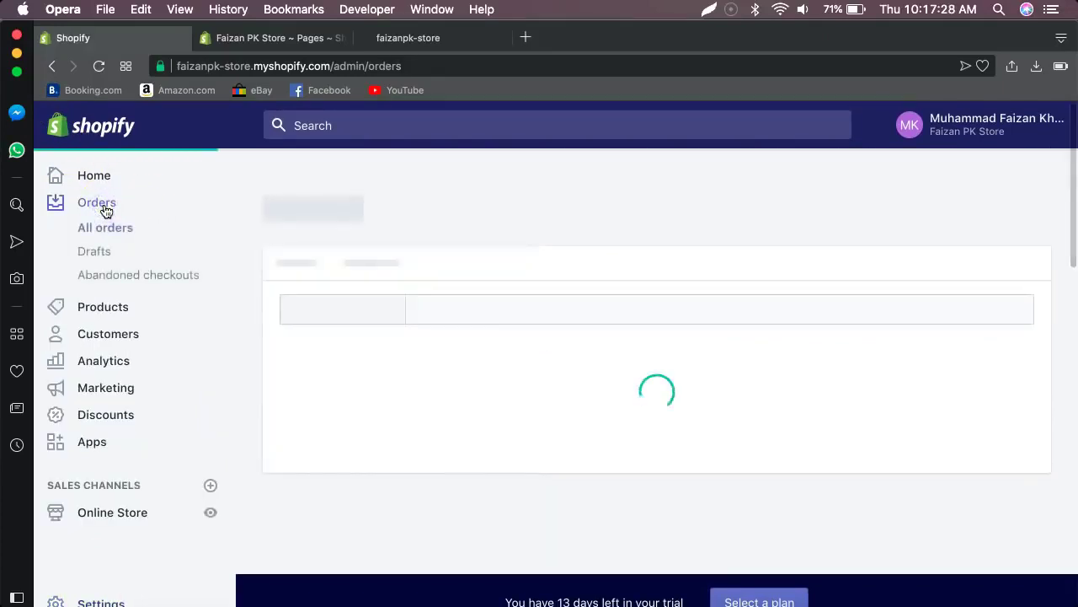
pyautogui.scroll(-5, 348, 295)
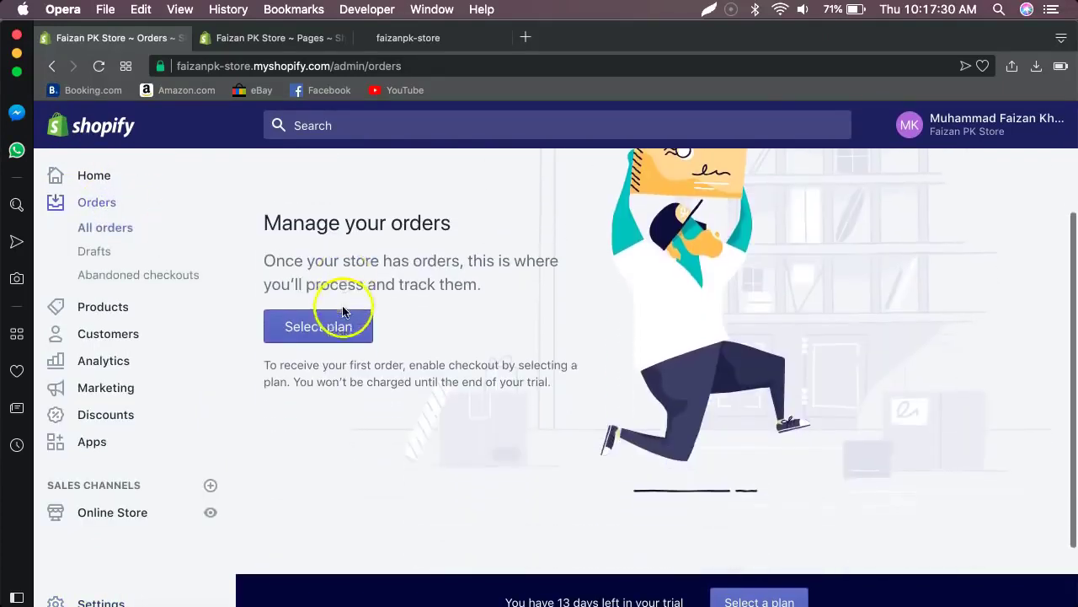
pyautogui.scroll(5, 337, 313)
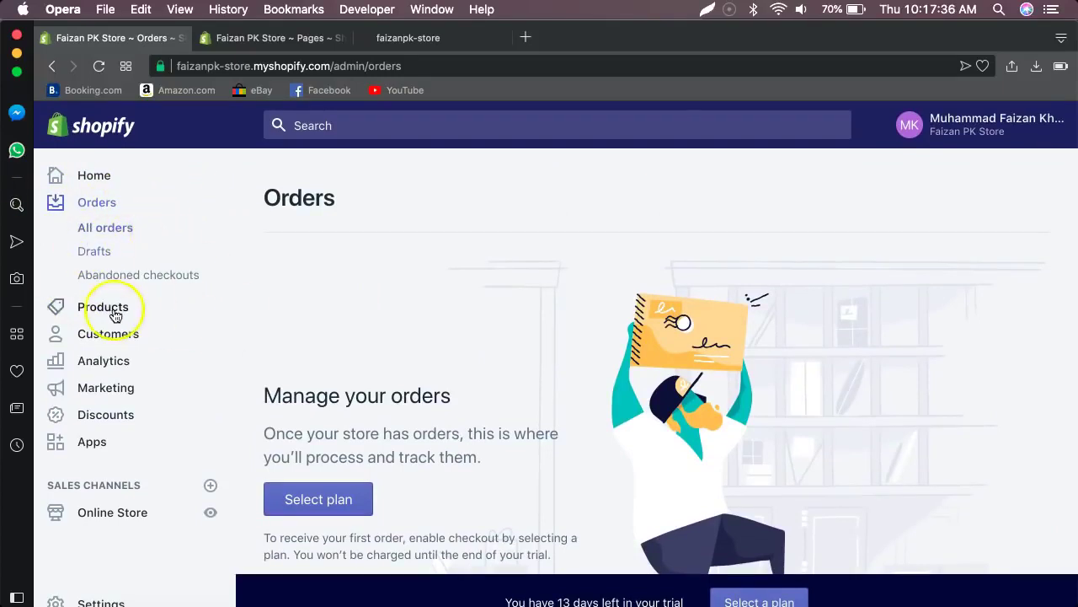
pyautogui.click(145, 278)
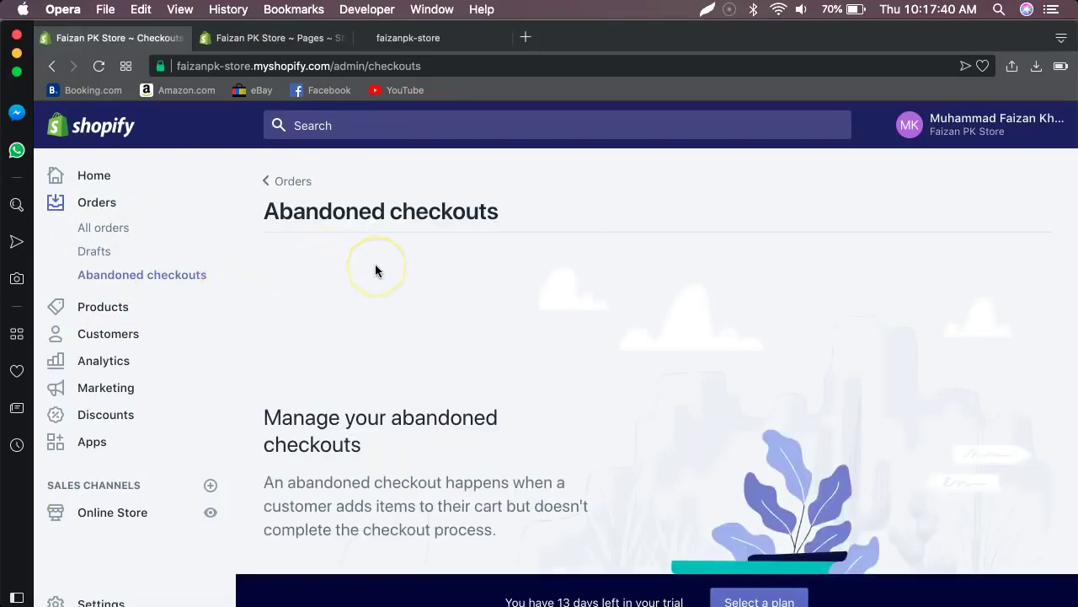
# Open the Products section and start adding a new product.
pyautogui.click(103, 307)
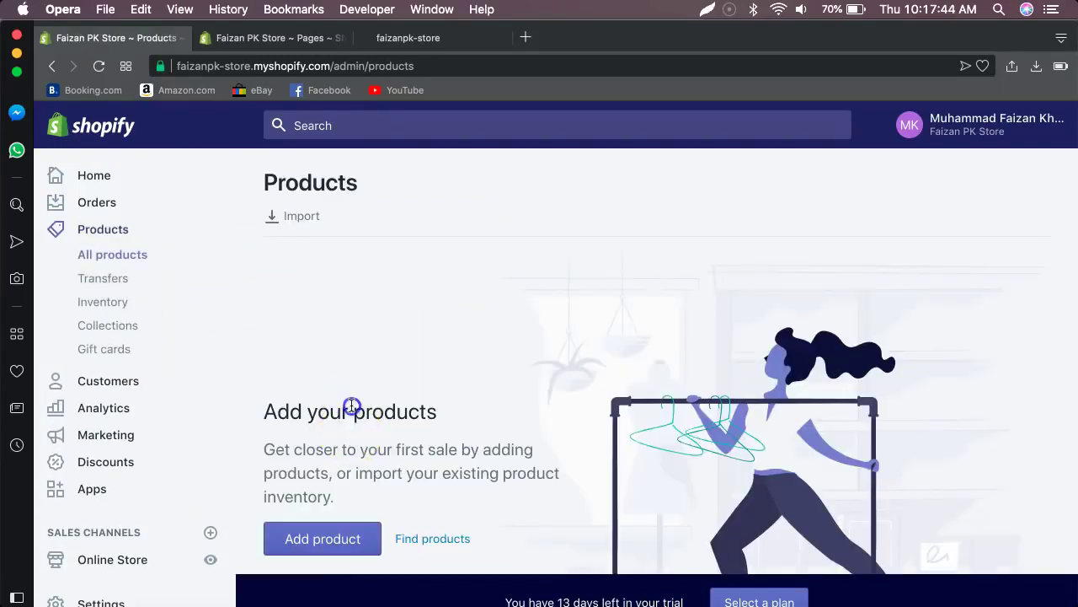
pyautogui.click(345, 539)
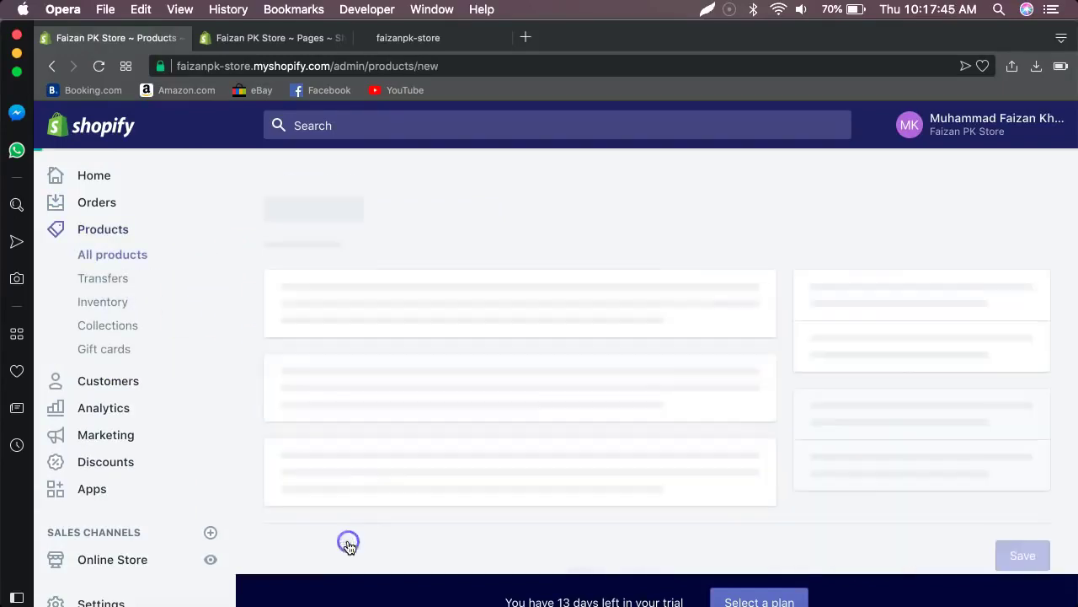
# Open aliexpress.com in a new browser tab alongside the new product form.
pyautogui.click(525, 42)
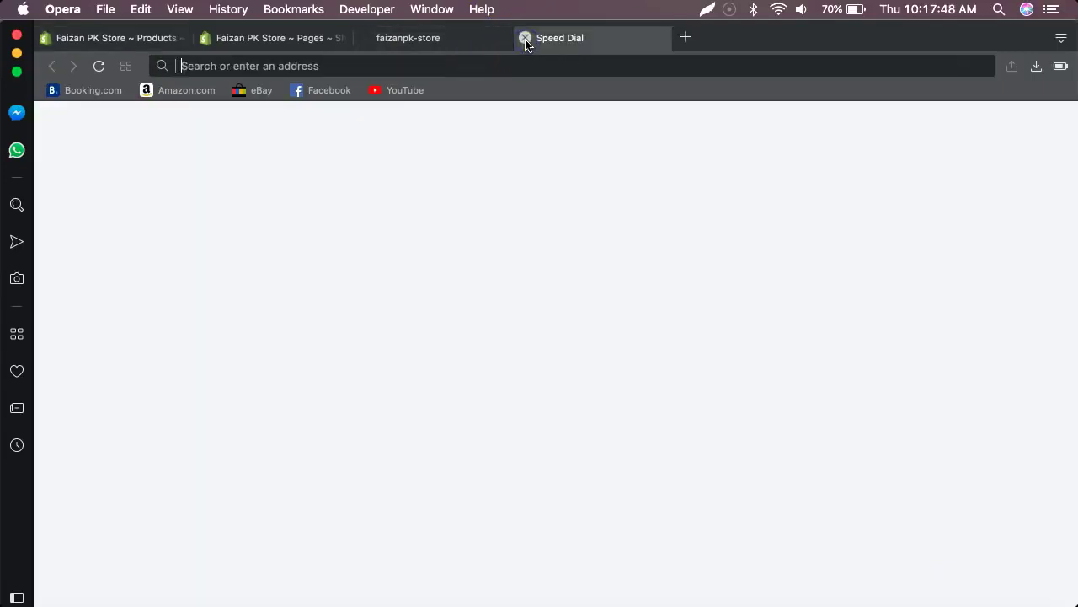
pyautogui.write('aliexpress.com')
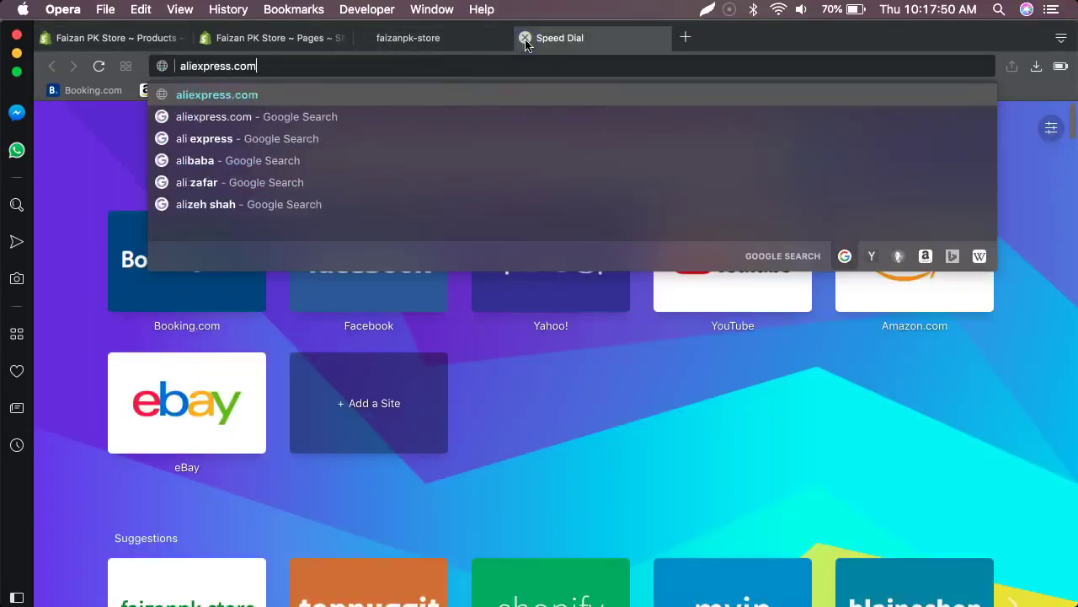
pyautogui.press('Return')
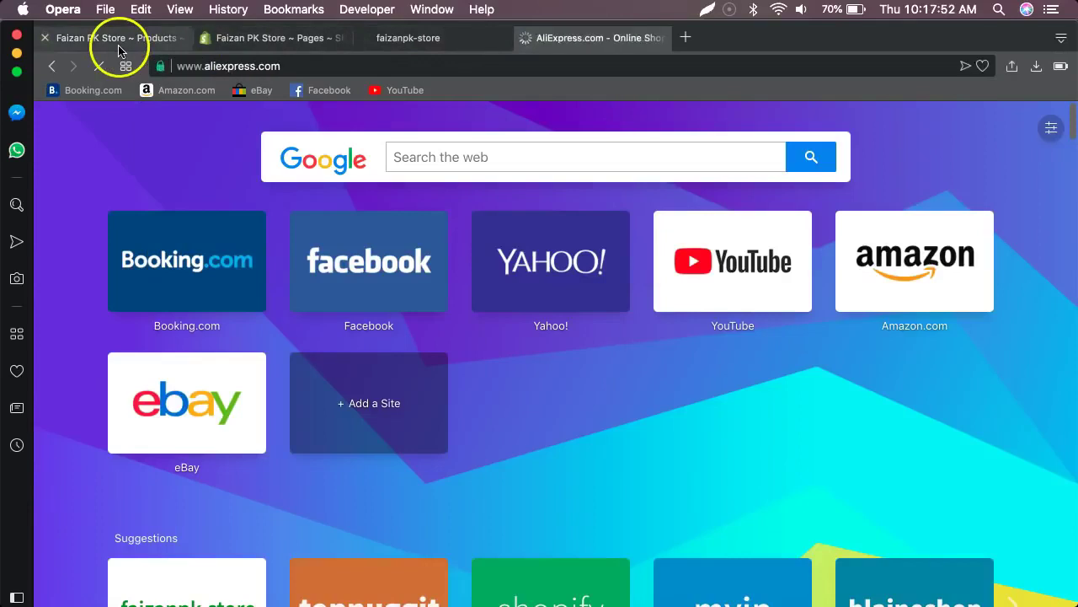
pyautogui.click(93, 42)
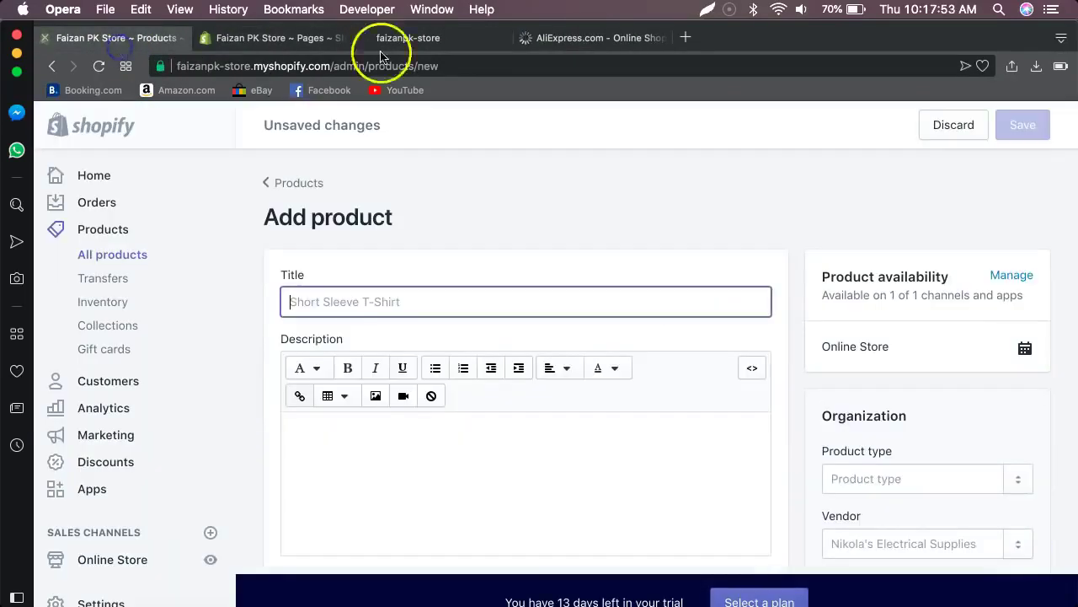
pyautogui.click(581, 38)
pyautogui.moveTo(510, 165)
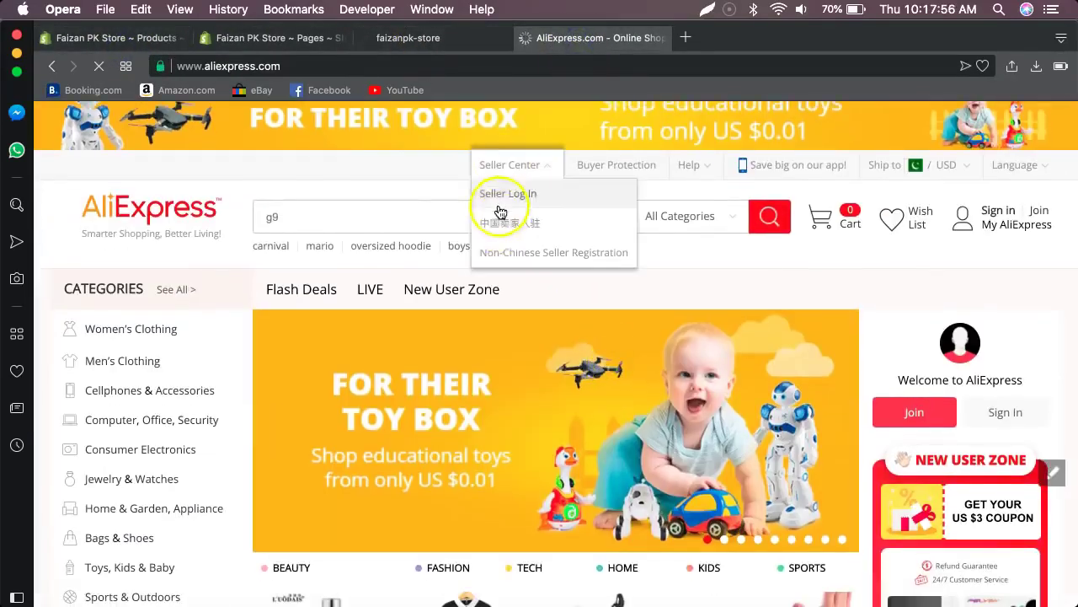
pyautogui.click(495, 220)
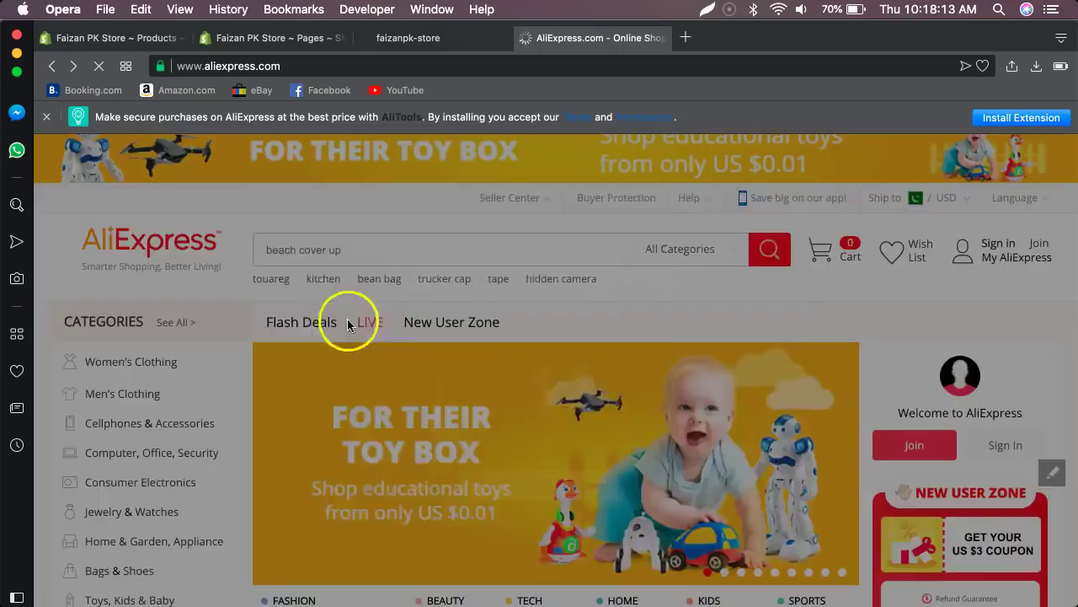
# Open the AliExpress results for "hidden camera" and sort them by Orders.
pyautogui.click(830, 210)
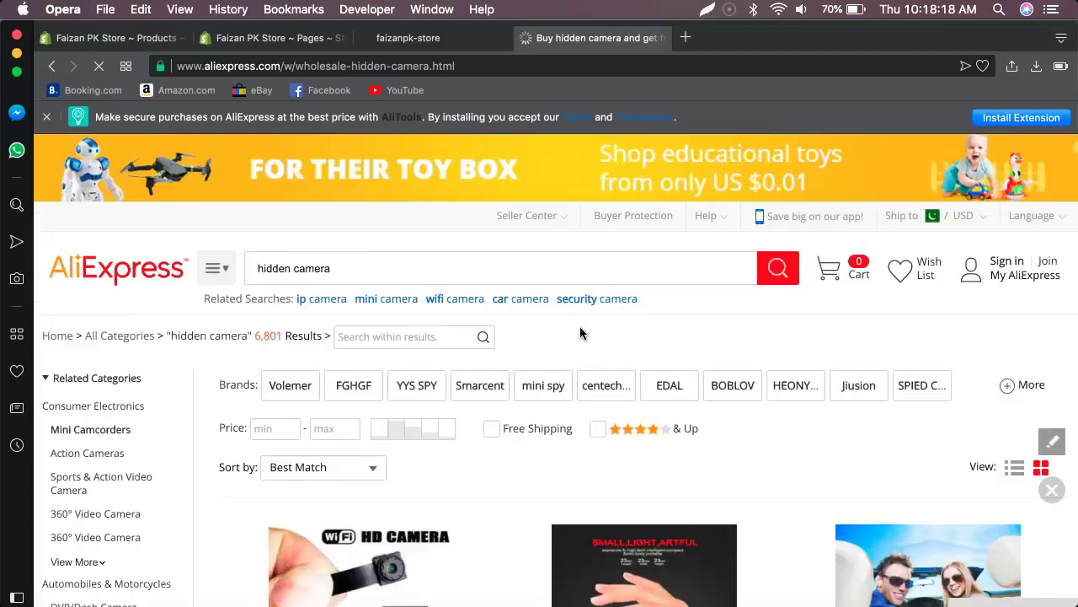
pyautogui.scroll(-1, 580, 333)
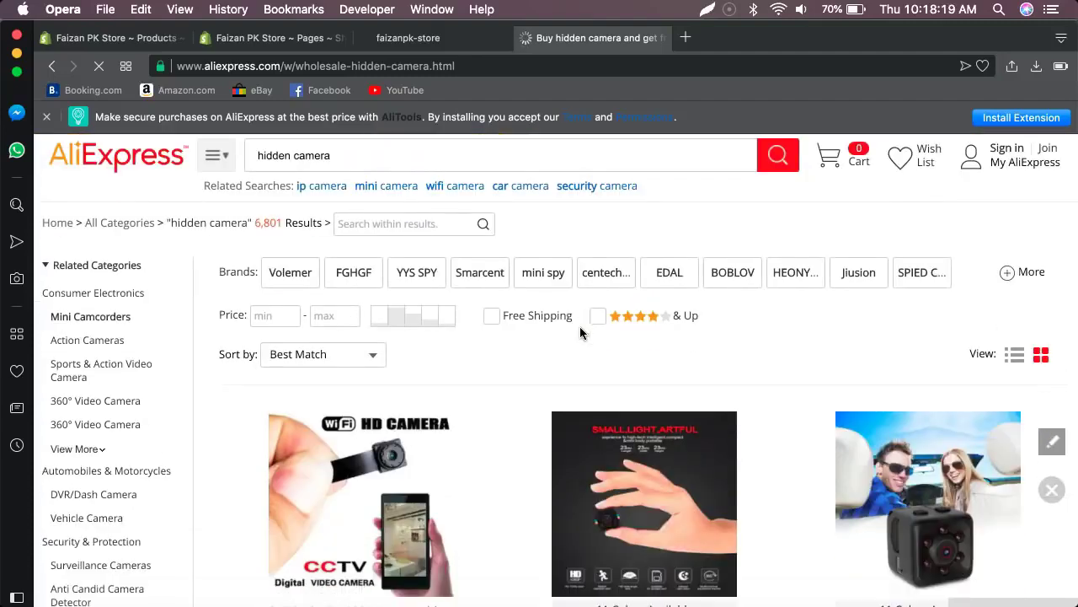
pyautogui.click(301, 355)
pyautogui.click(304, 403)
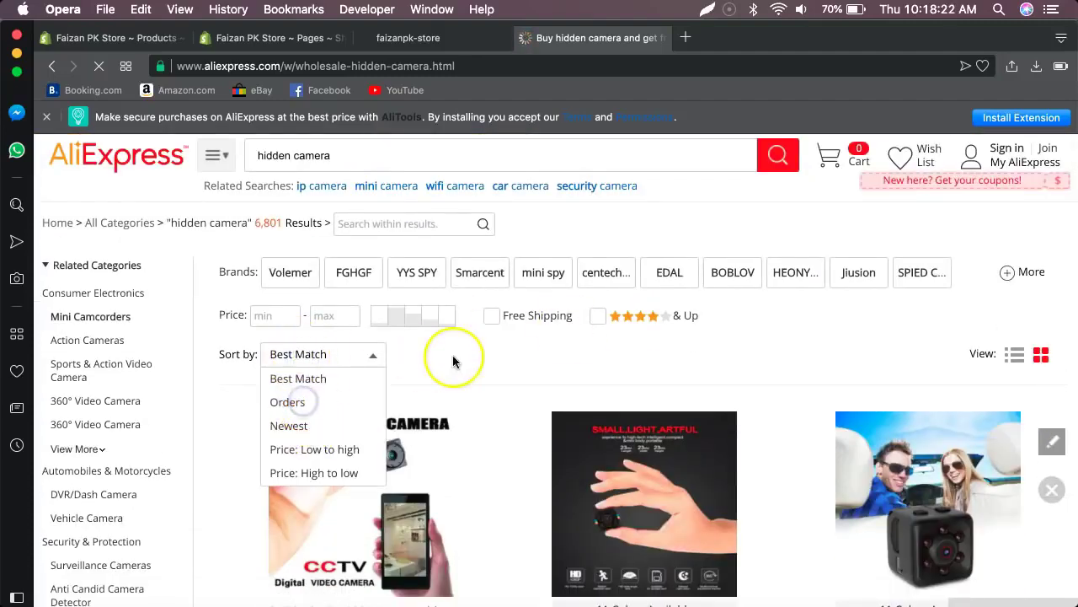
pyautogui.scroll(-3, 452, 361)
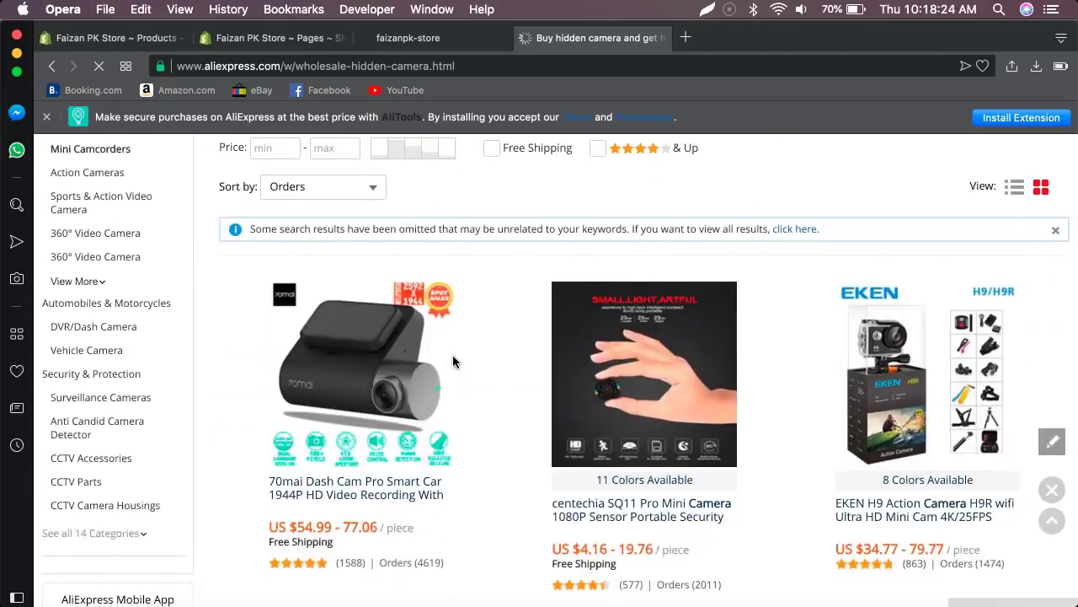
# Filter the hidden camera results to Free Shipping and ratings of four stars and up.
pyautogui.scroll(2, 452, 361)
pyautogui.click(524, 233)
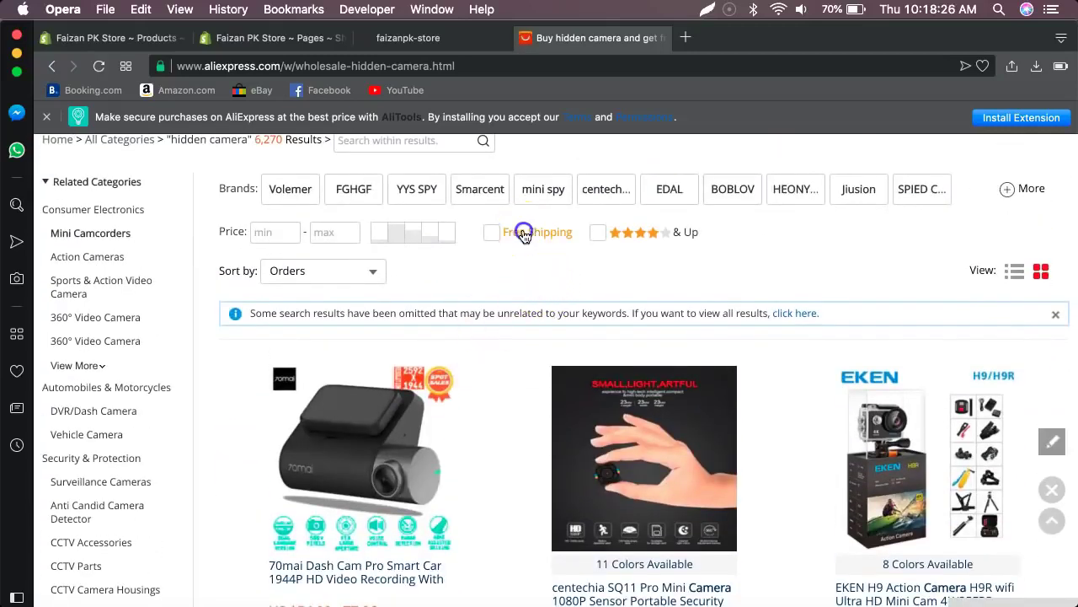
pyautogui.scroll(-5, 525, 286)
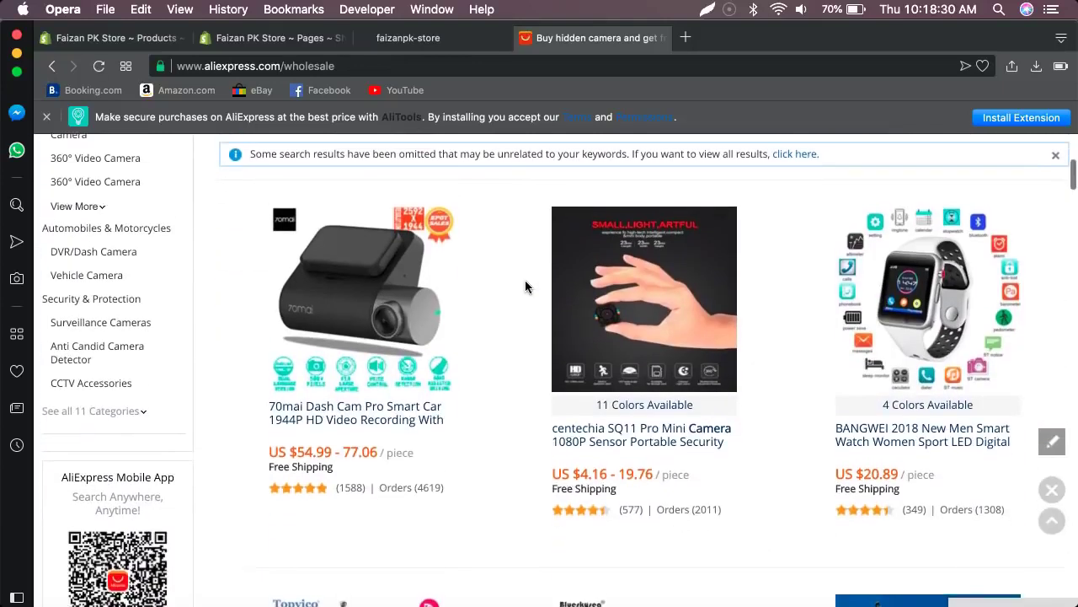
pyautogui.scroll(1, 524, 287)
pyautogui.scroll(-2, 525, 287)
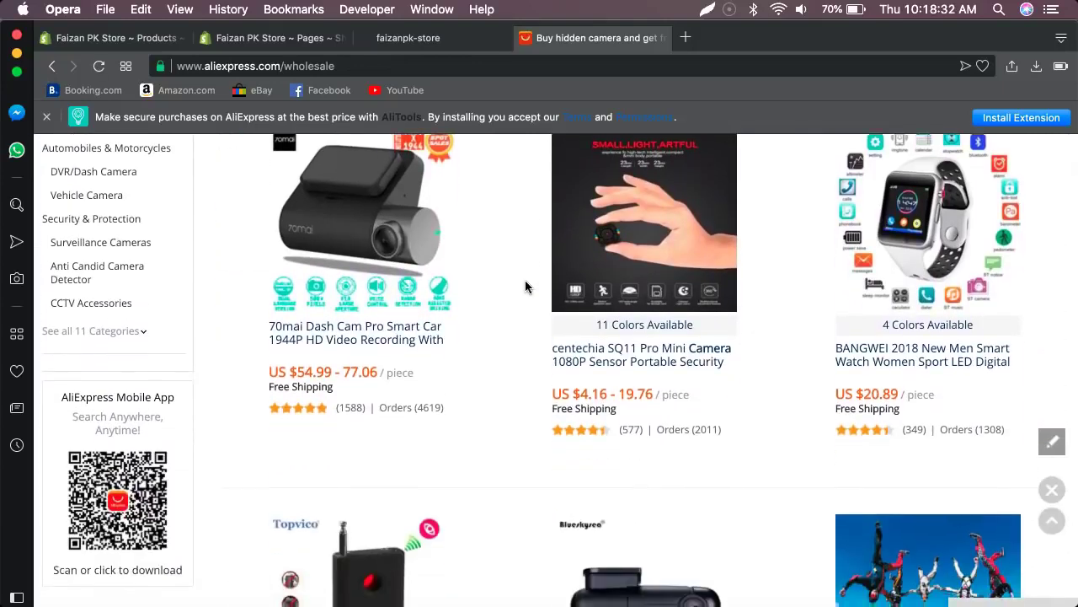
pyautogui.scroll(-3, 525, 284)
pyautogui.scroll(6, 525, 285)
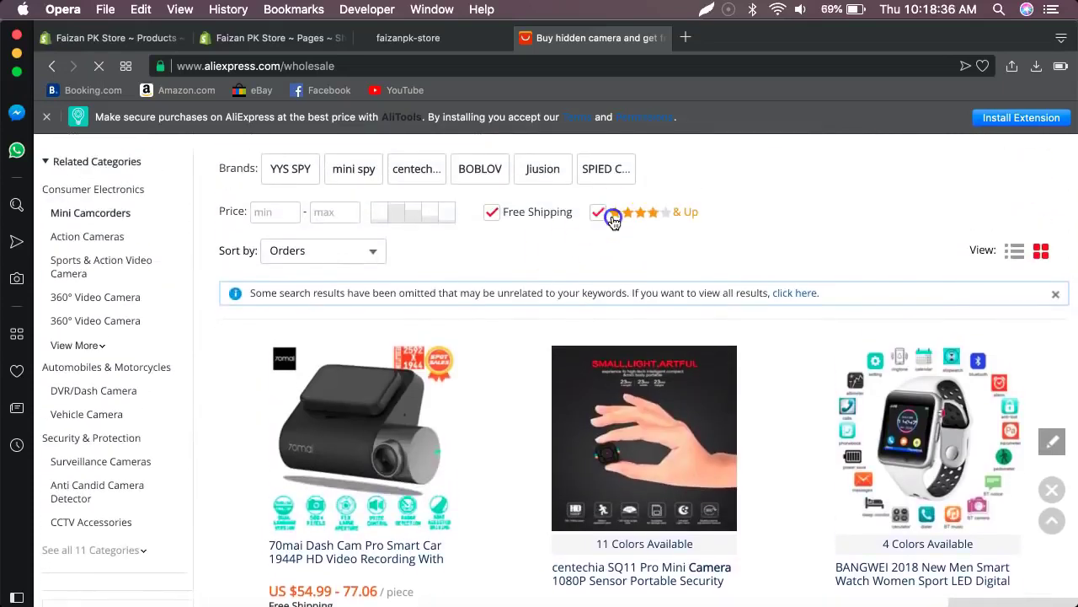
pyautogui.scroll(-3, 623, 282)
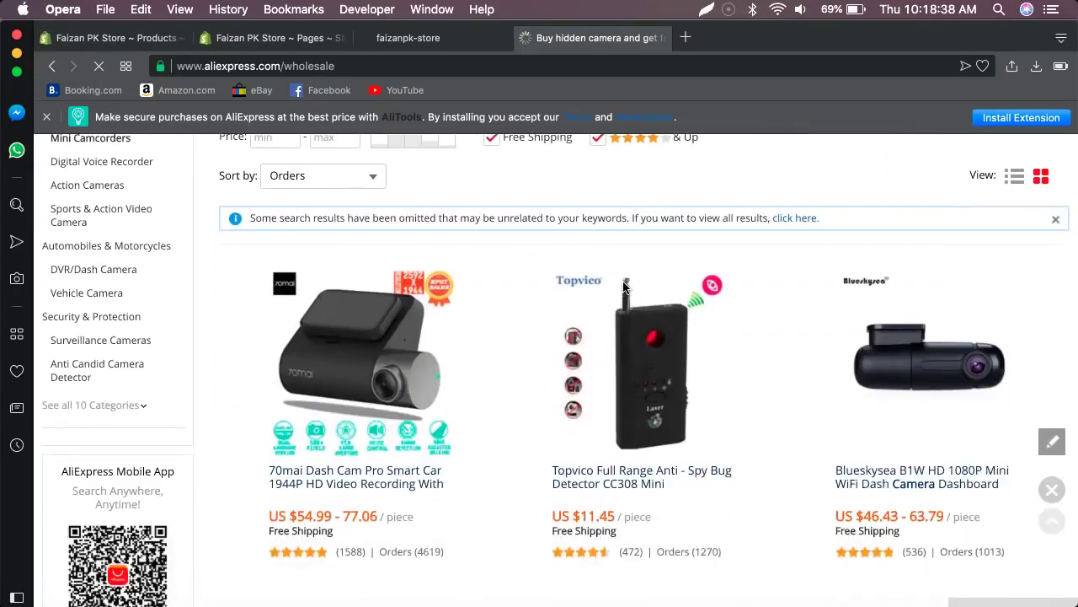
pyautogui.scroll(2, 624, 287)
pyautogui.click(629, 281)
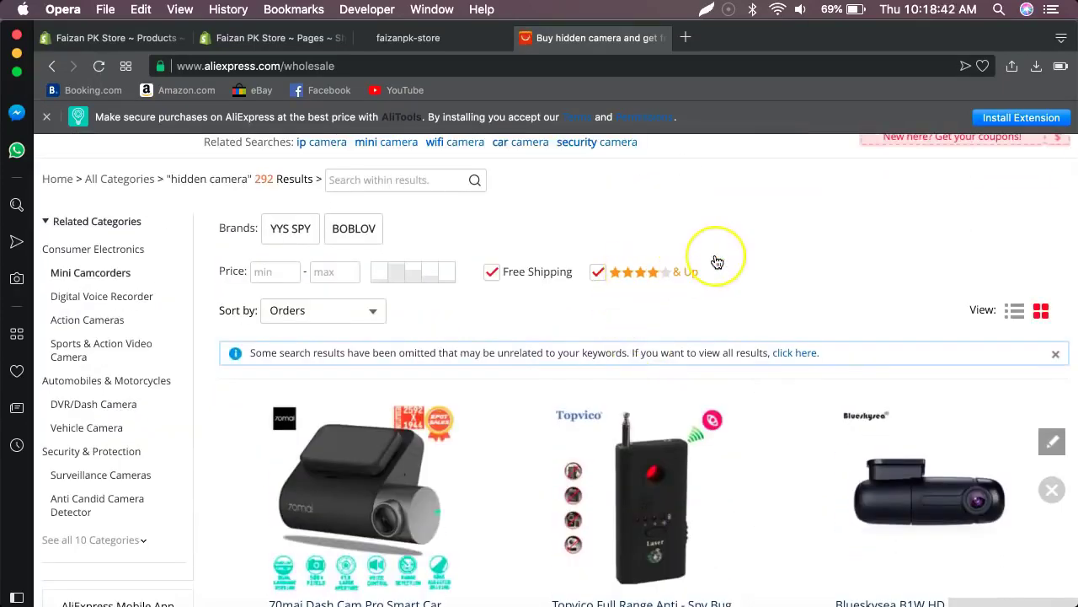
# Browse the filtered results and open the listing for the Blueskysea B1W HD 1080P Mini WiFi dash camera.
pyautogui.scroll(-3, 717, 262)
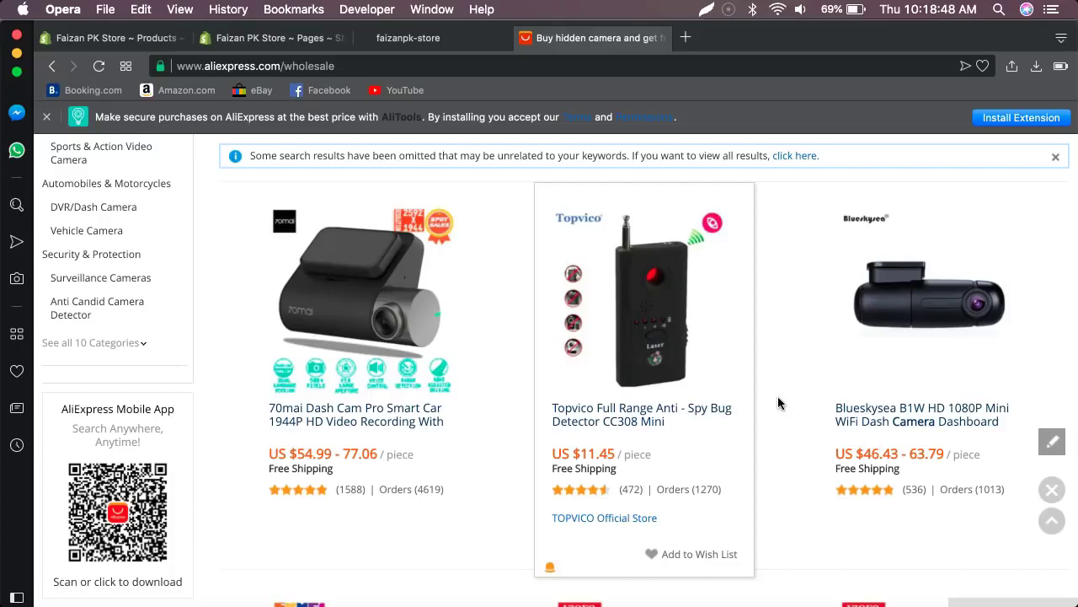
pyautogui.scroll(-5, 779, 402)
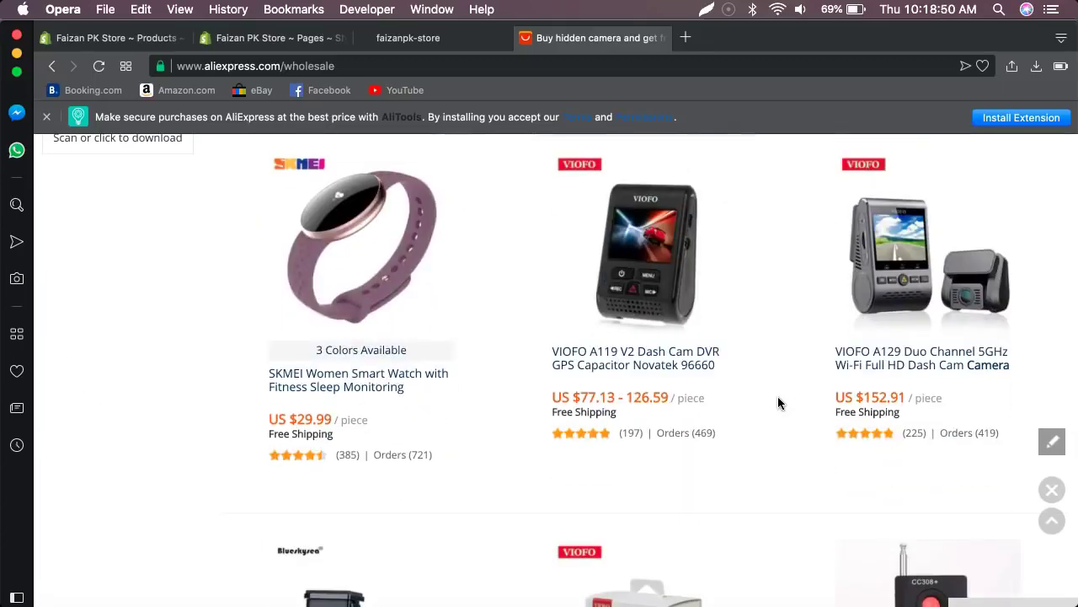
pyautogui.scroll(-3, 778, 402)
pyautogui.scroll(10, 777, 403)
pyautogui.scroll(3, 778, 403)
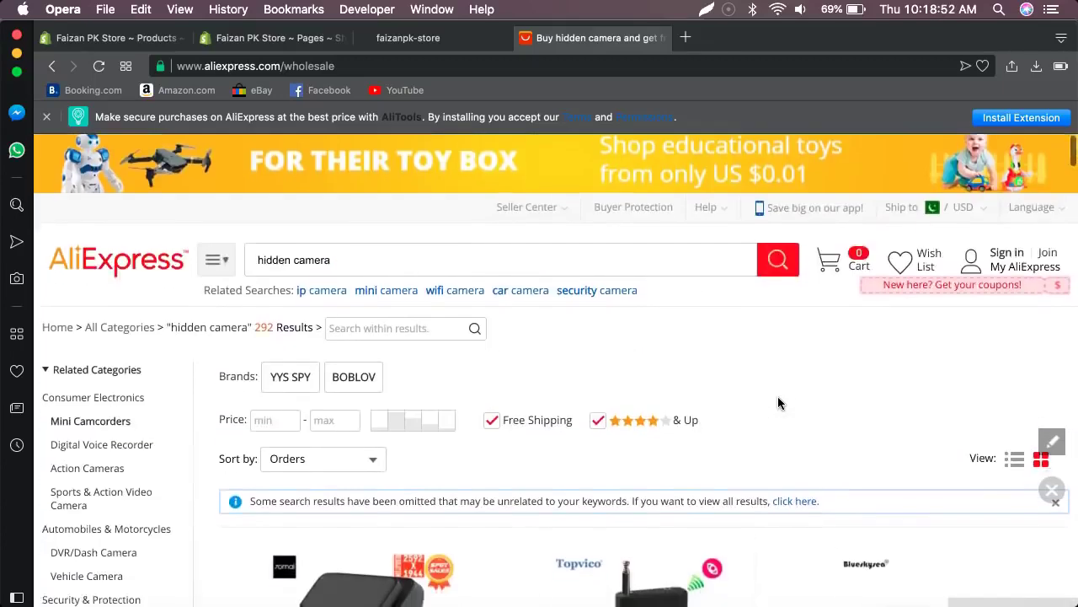
pyautogui.scroll(-3, 777, 402)
pyautogui.click(918, 482)
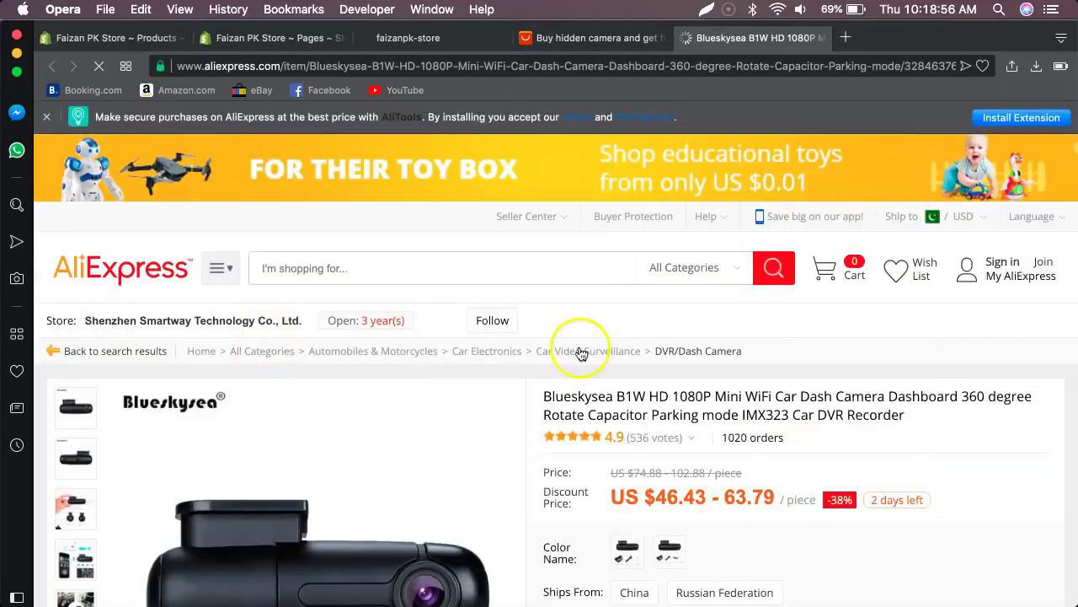
# Download the product video from the Blueskysea B1W listing.
pyautogui.moveTo(615, 444)
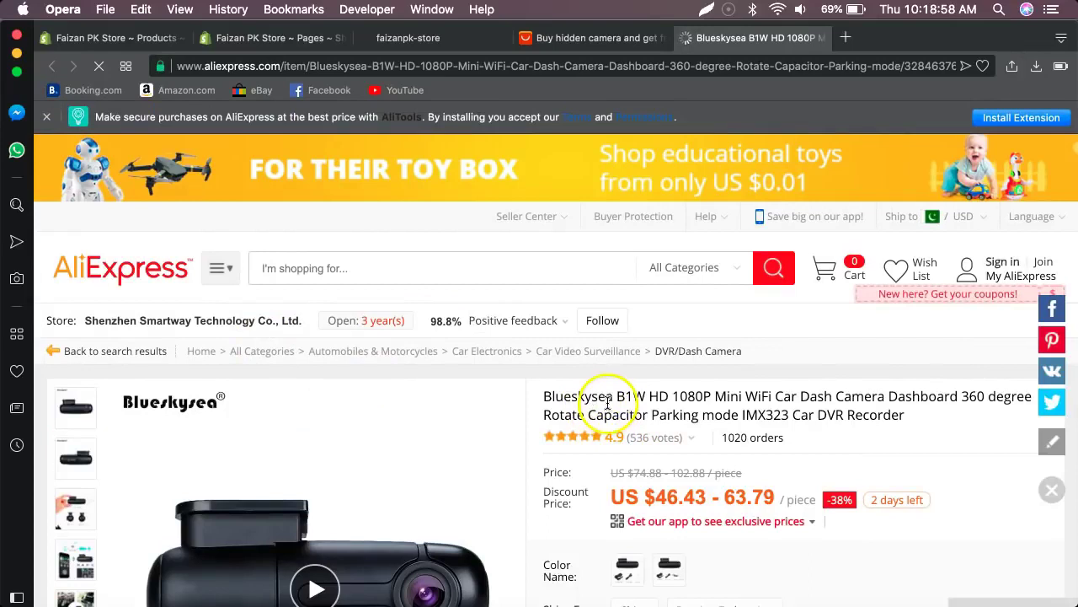
pyautogui.scroll(-1, 607, 403)
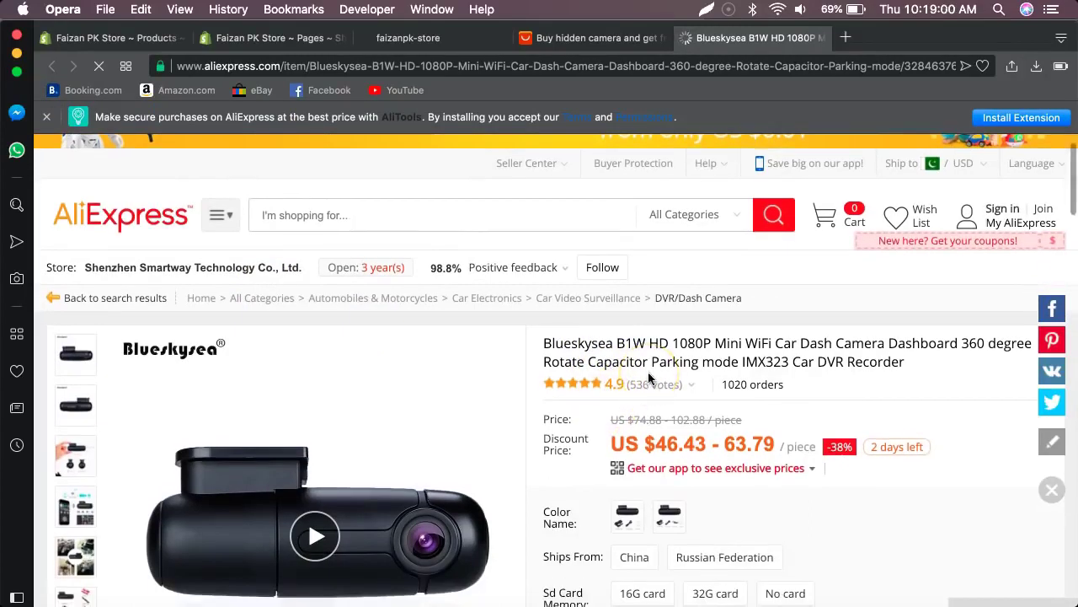
pyautogui.scroll(-2, 648, 372)
pyautogui.click(315, 427)
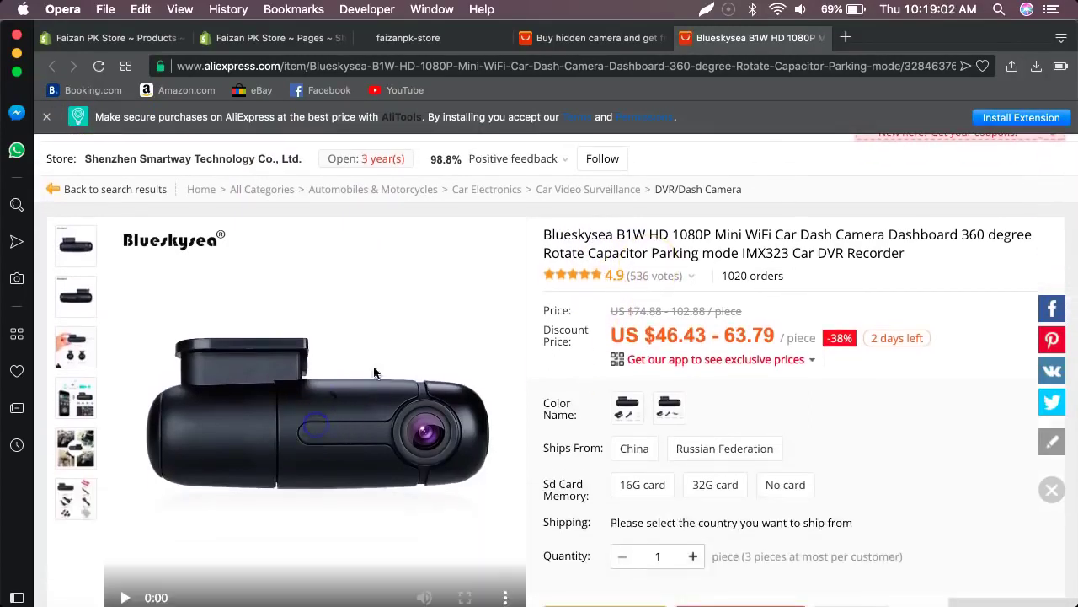
pyautogui.scroll(-1, 393, 356)
pyautogui.click(502, 546)
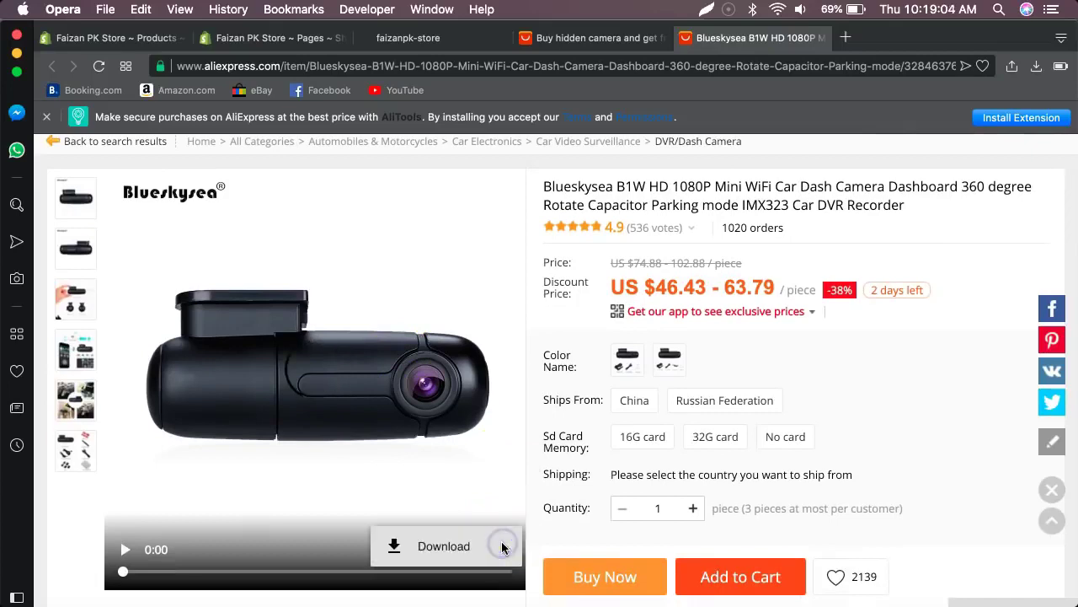
pyautogui.click(474, 546)
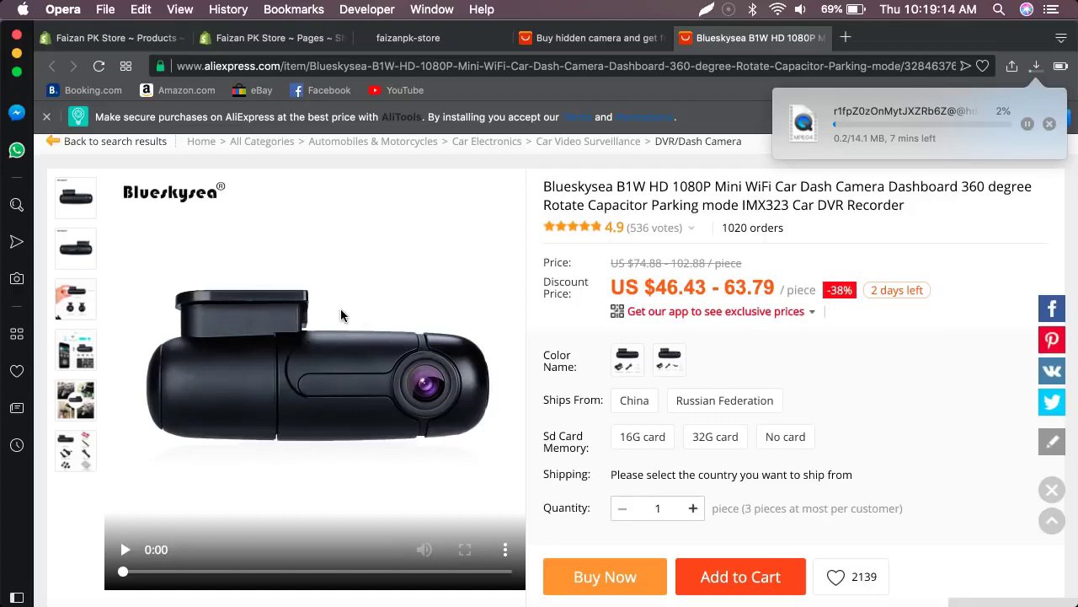
pyautogui.click(462, 322)
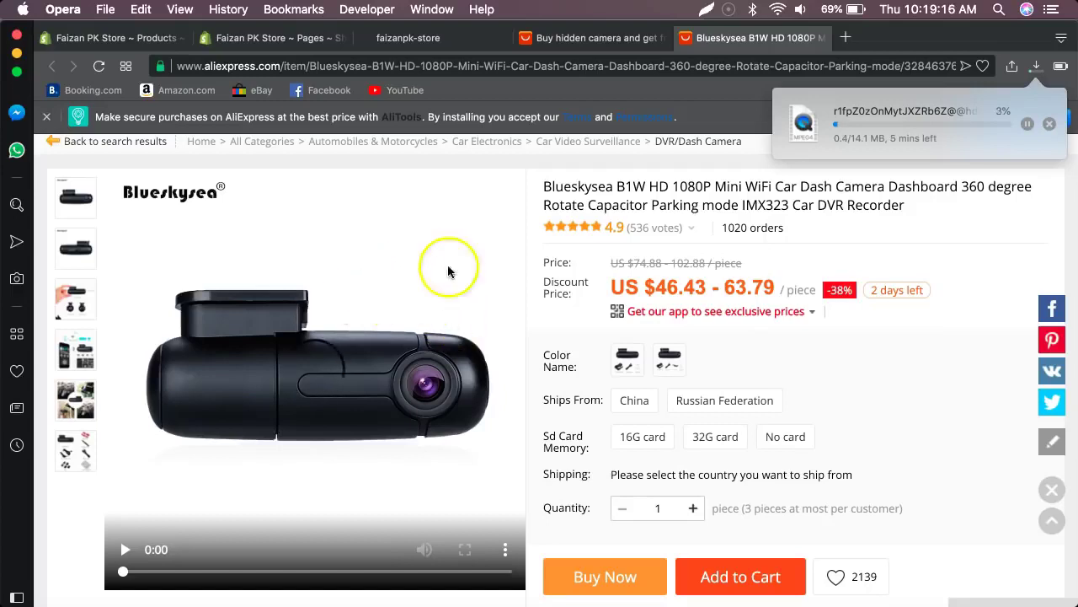
# Look through the gallery images of the Blueskysea B1W camera, ending on the first one.
pyautogui.click(72, 244)
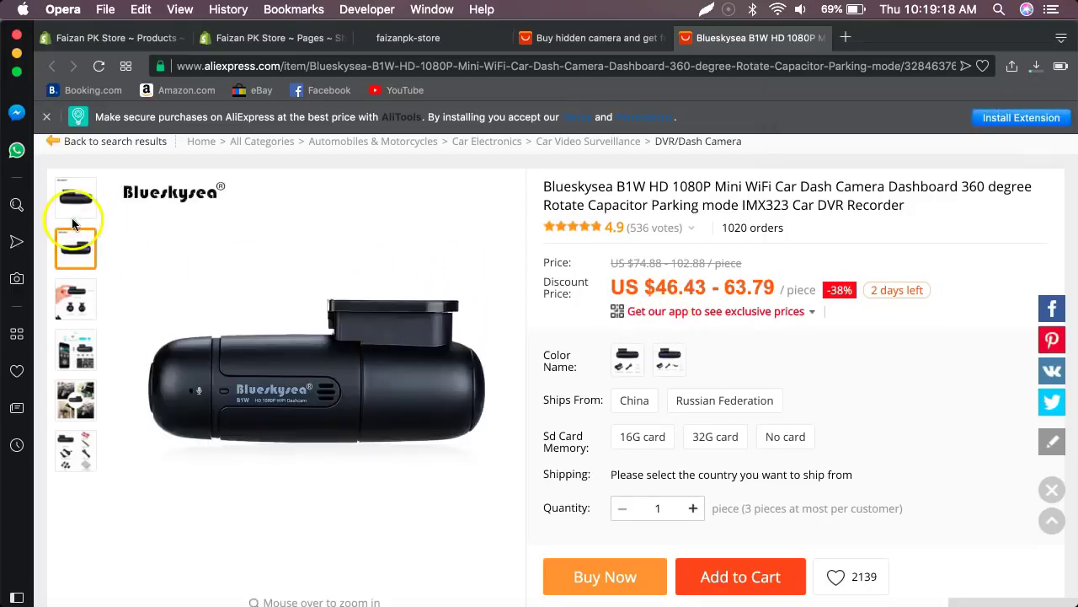
pyautogui.click(75, 312)
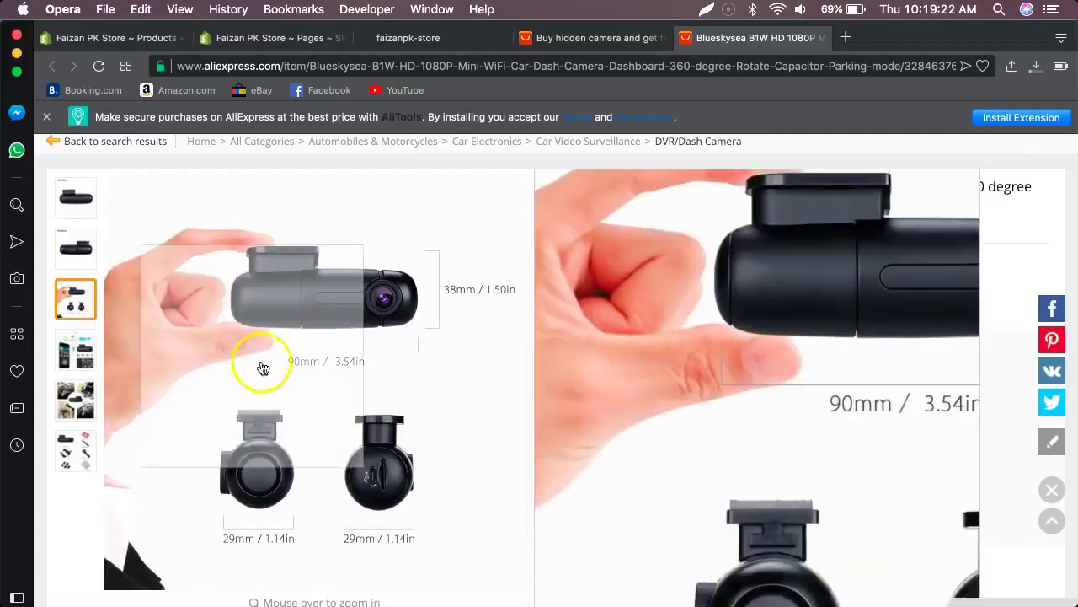
pyautogui.click(74, 255)
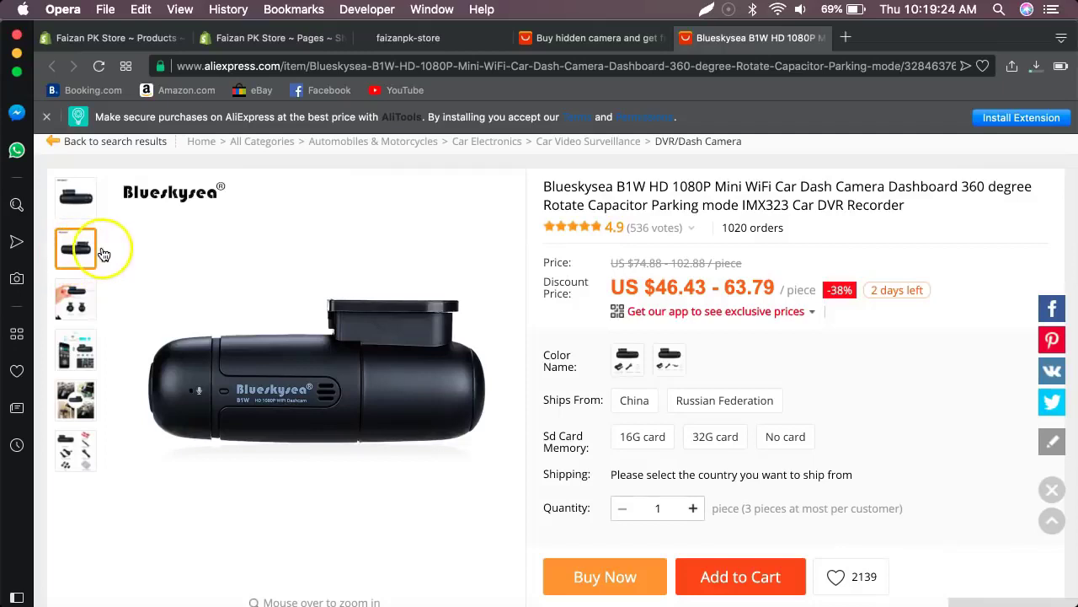
pyautogui.click(93, 206)
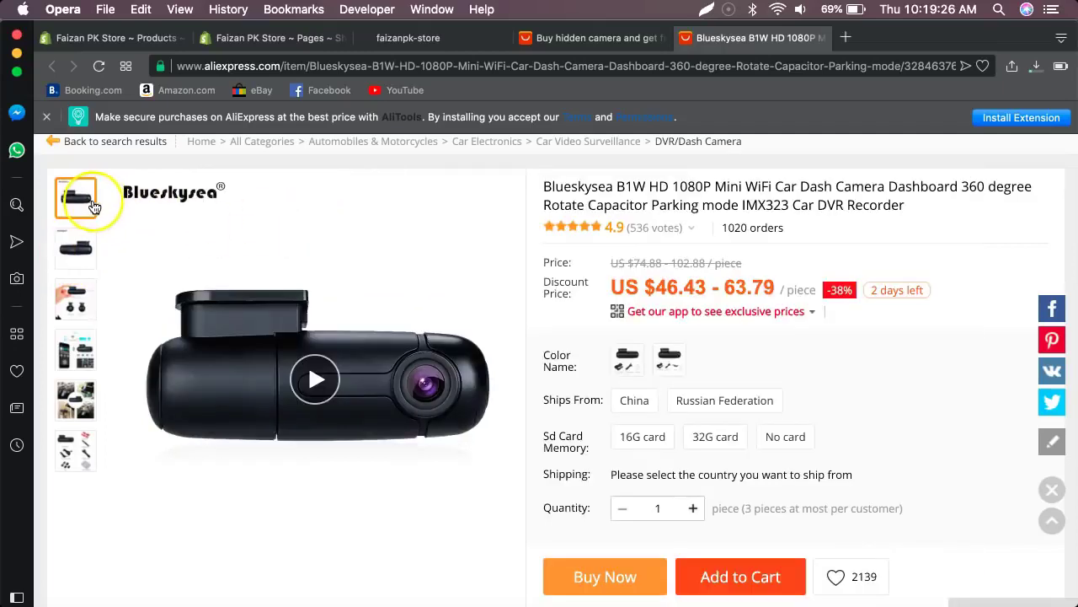
pyautogui.click(89, 338)
pyautogui.click(89, 210)
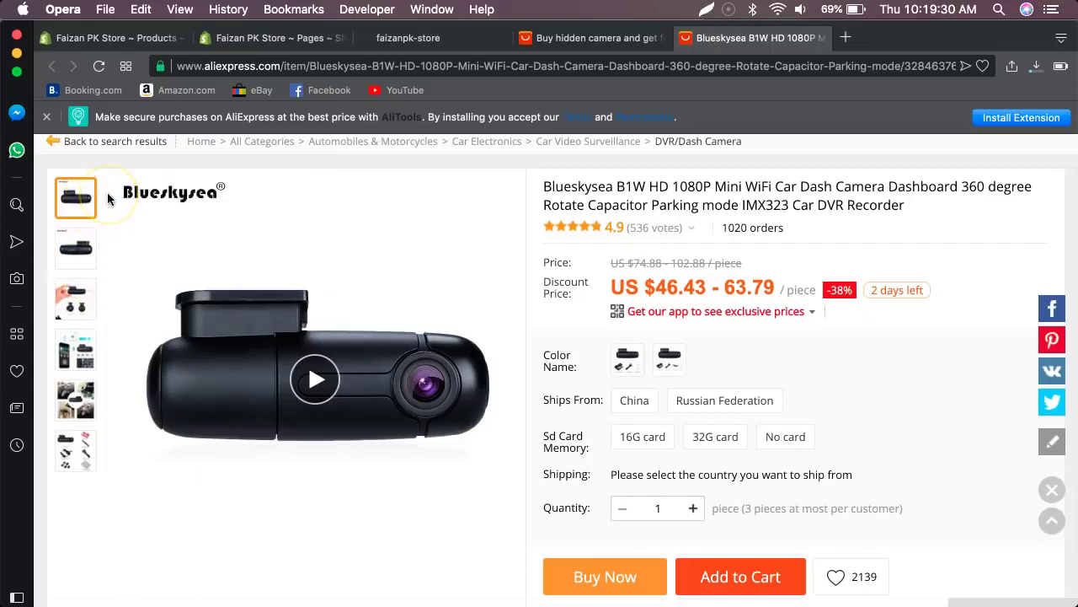
# Select the first color variant and capture a screenshot of its product image, saving it to the Desktop as camera-001.
pyautogui.moveTo(625, 362)
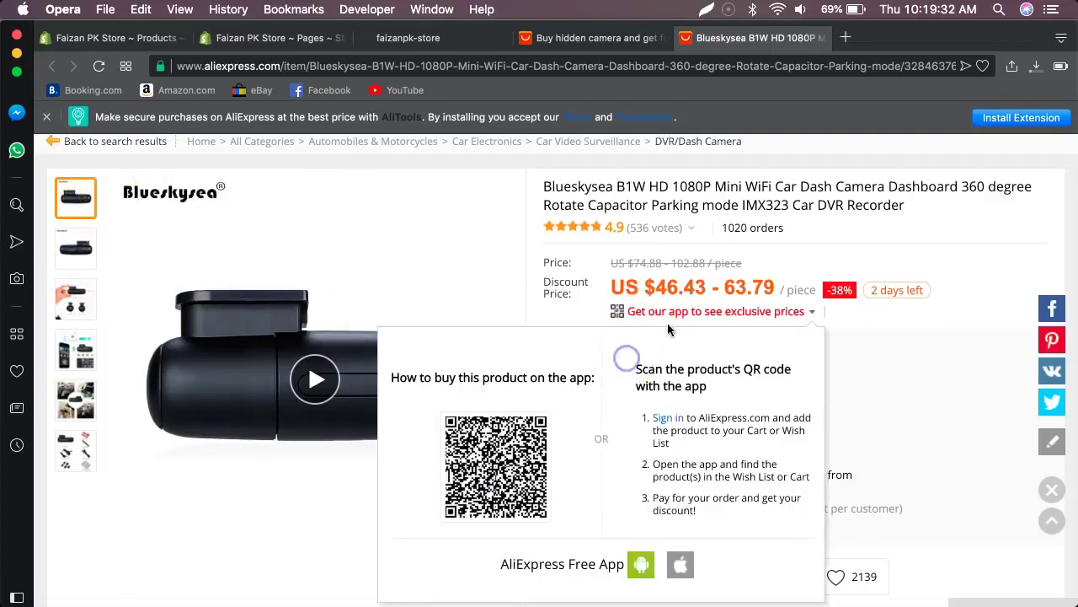
pyautogui.click(627, 359)
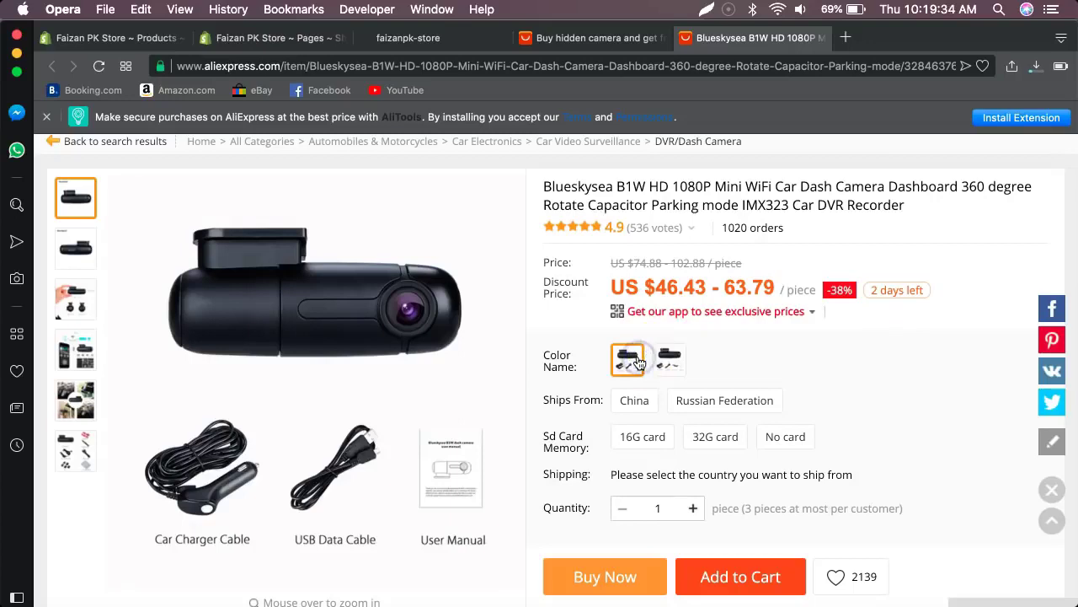
pyautogui.click(706, 10)
pyautogui.click(741, 23)
pyautogui.moveTo(116, 212); pyautogui.dragTo(502, 568)
pyautogui.click(455, 583)
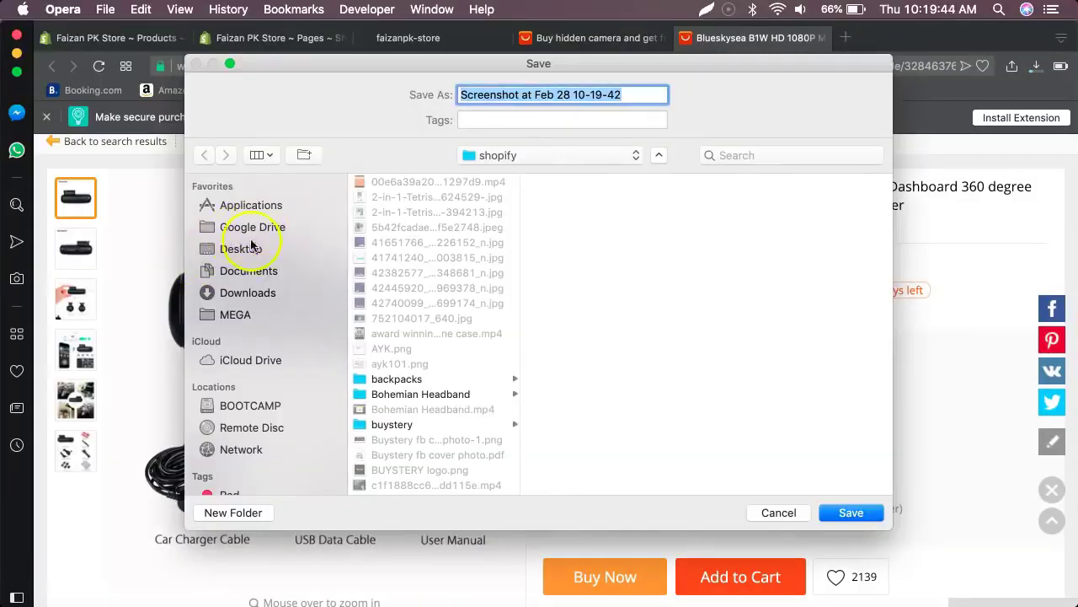
pyautogui.click(251, 247)
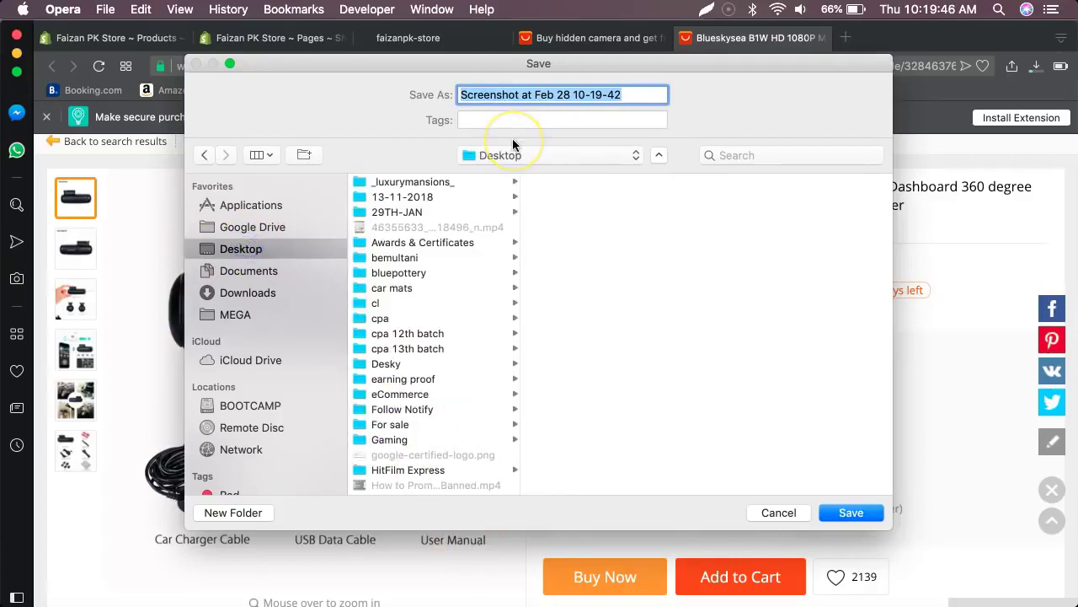
pyautogui.write('camera-001')
pyautogui.press('Return')
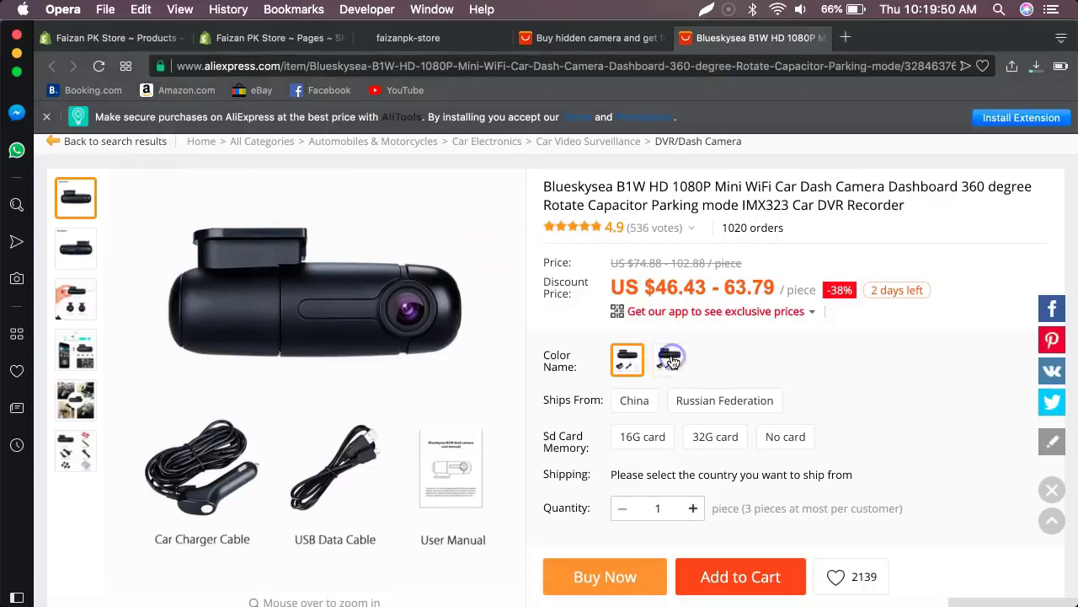
# Compare the product images of the two color variants, ending on the second variant.
pyautogui.click(672, 361)
pyautogui.click(632, 364)
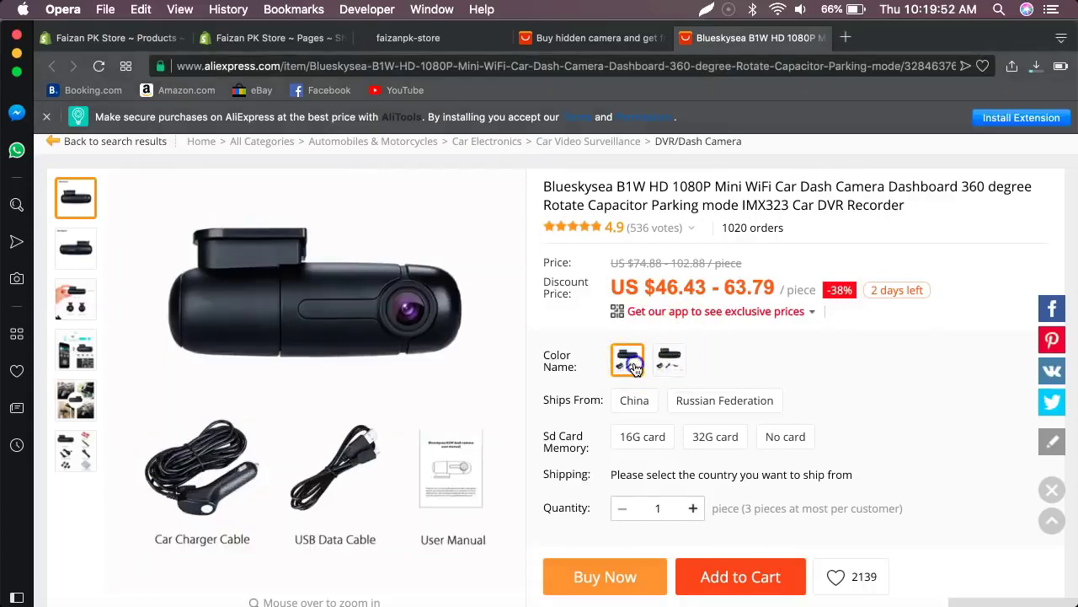
pyautogui.click(671, 362)
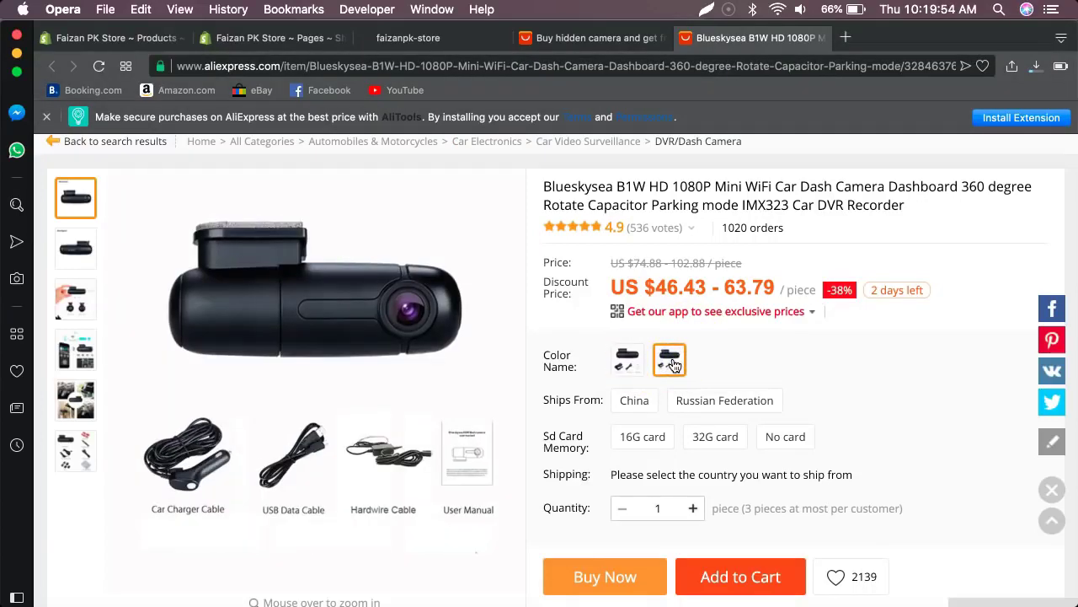
pyautogui.click(631, 362)
pyautogui.click(665, 365)
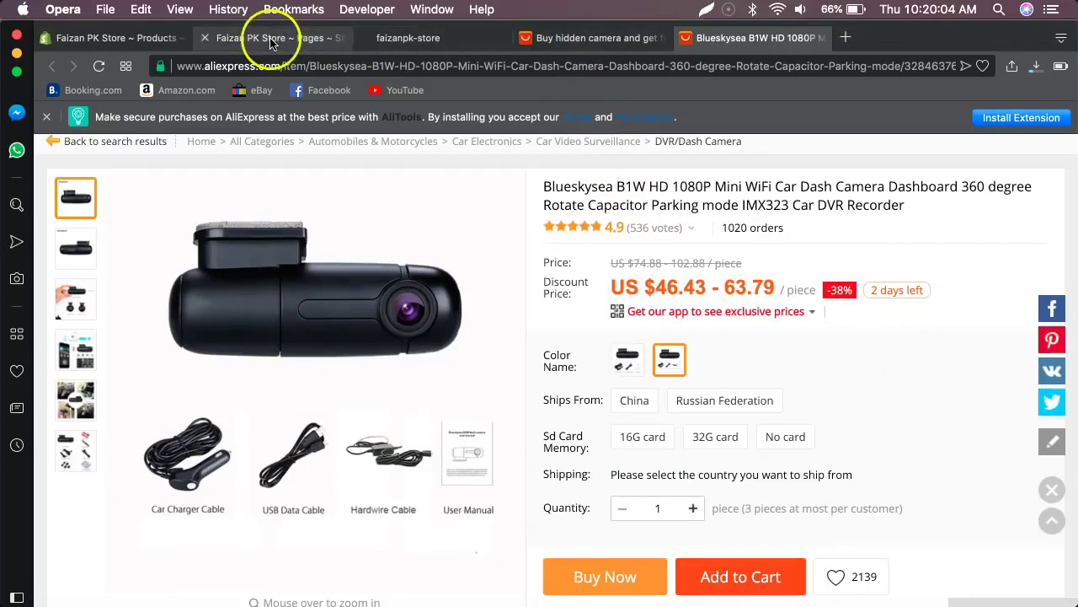
# Title the new Shopify product "Best Hidden Camera" and return to the AliExpress hidden camera results.
pyautogui.click(107, 38)
pyautogui.write('Be')
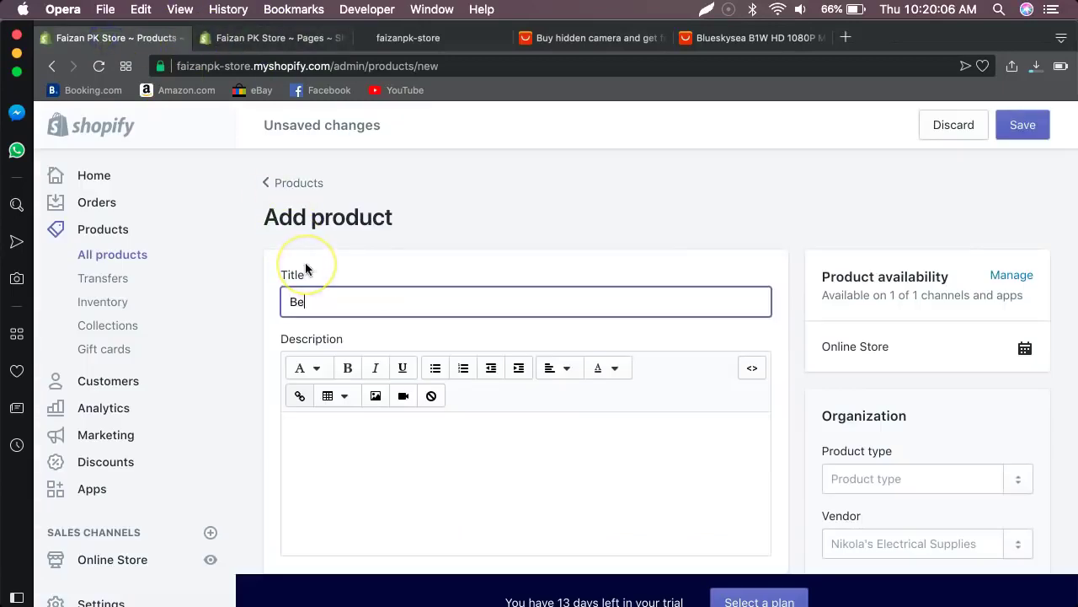
pyautogui.write('st Hidden Camera')
pyautogui.click(436, 484)
pyautogui.click(559, 32)
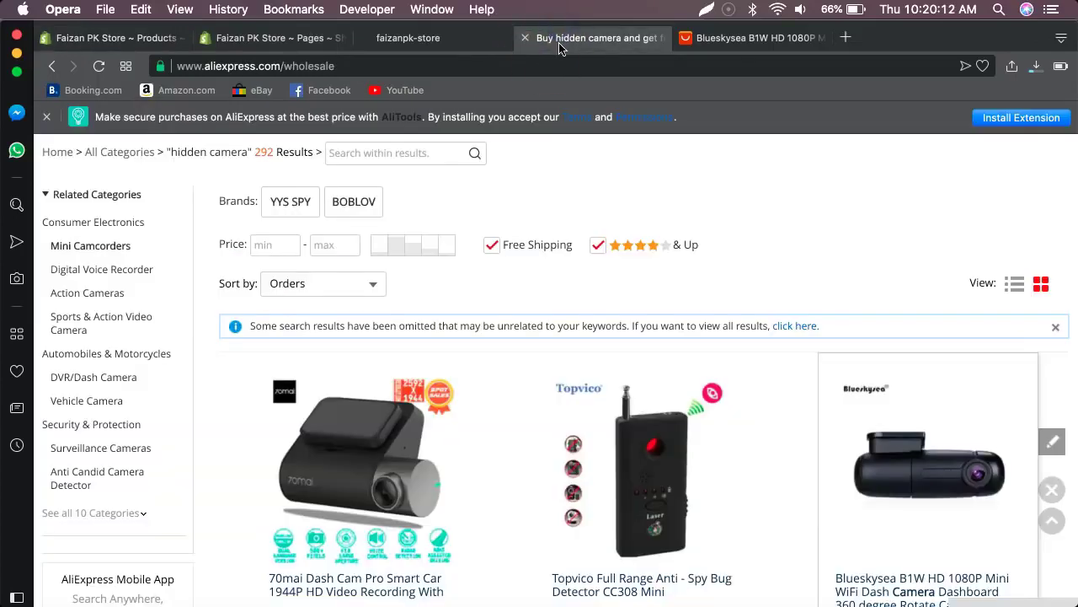
# Look through the item specifics and the start of the product description in the Blueskysea B1W listing on AliExpress.
pyautogui.click(716, 38)
pyautogui.scroll(-5, 687, 274)
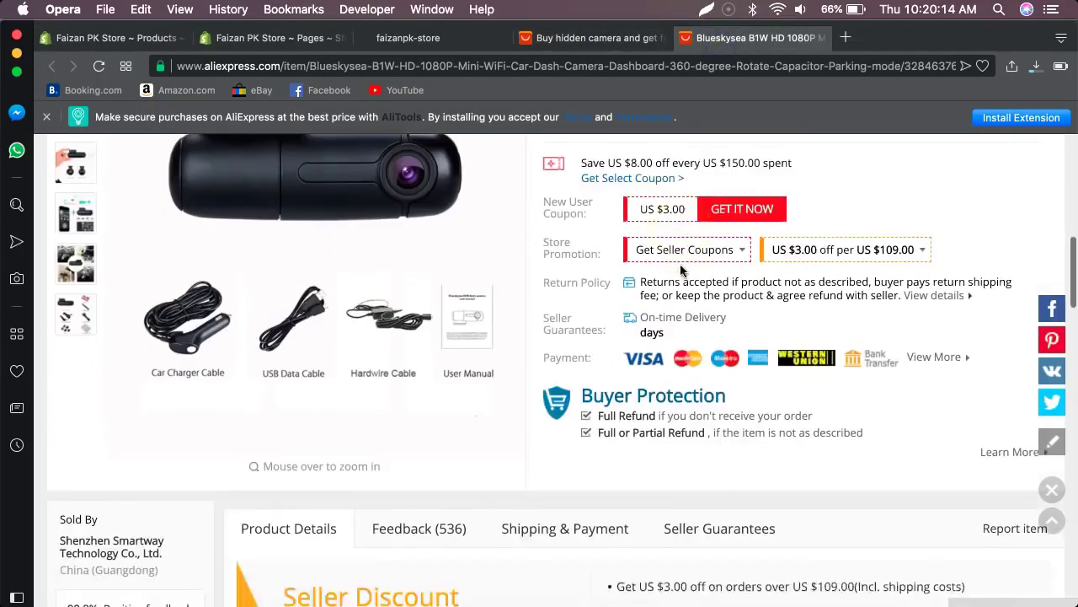
pyautogui.scroll(-5, 683, 269)
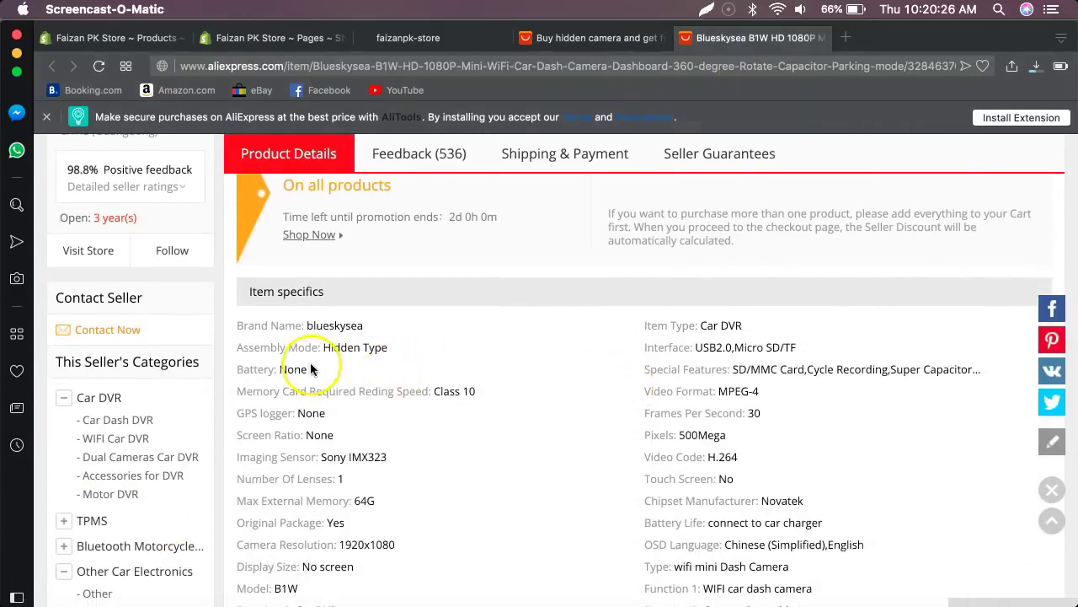
pyautogui.click(311, 367)
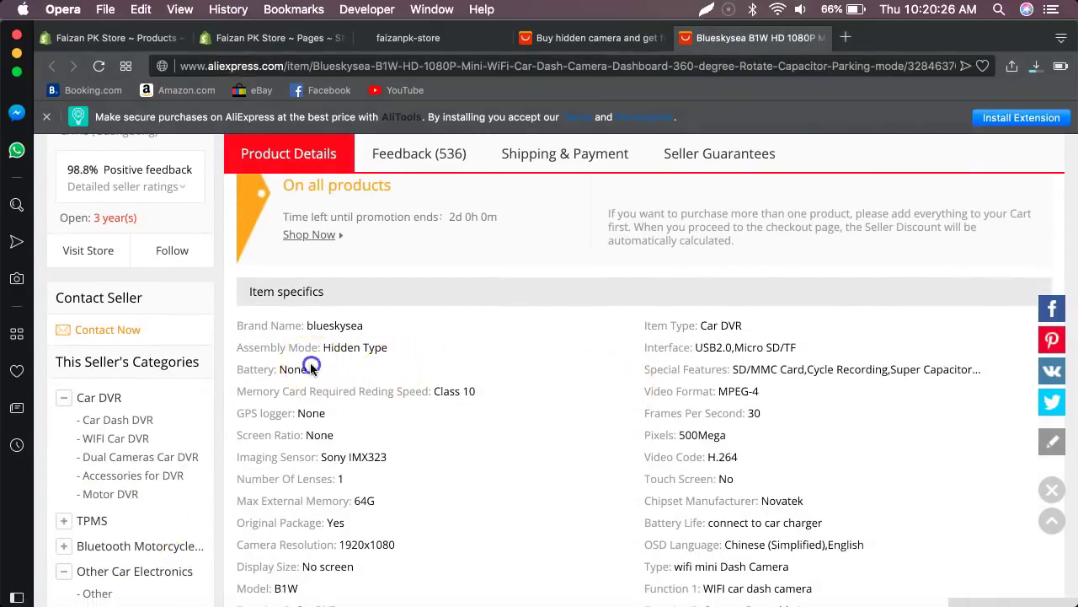
pyautogui.scroll(-5, 342, 372)
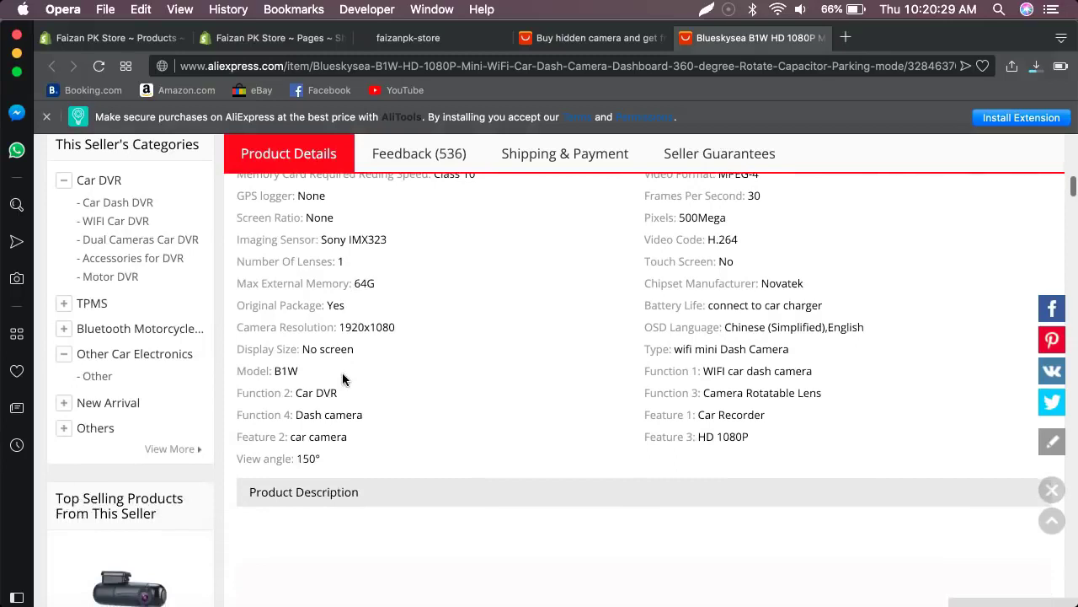
pyautogui.scroll(-5, 342, 379)
pyautogui.scroll(-3, 414, 410)
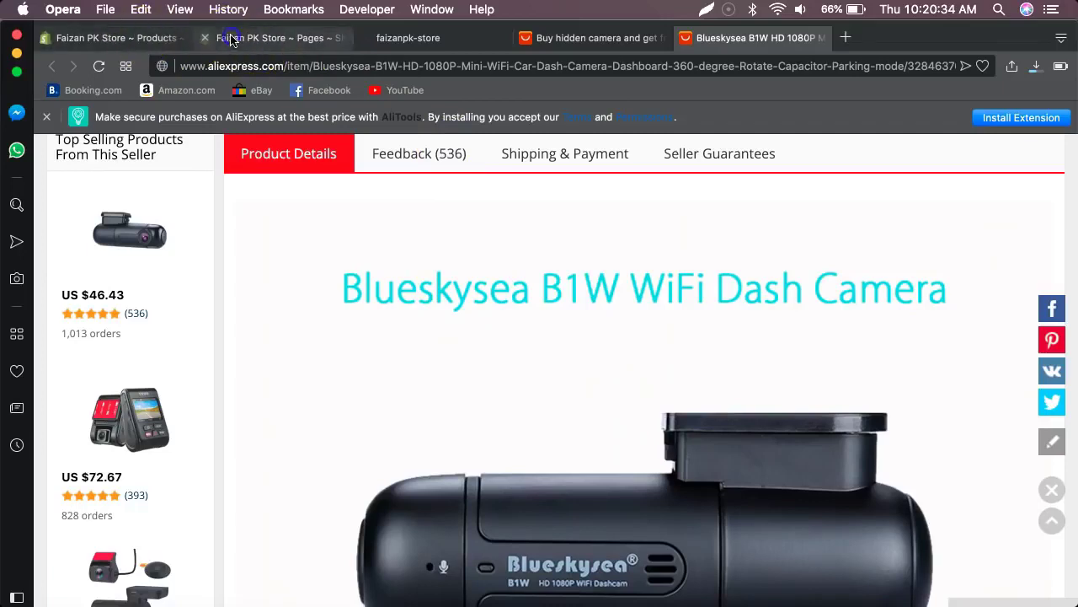
# Return to the new Shopify product and change its title to "Best Wifi Dash Camera".
pyautogui.click(261, 37)
pyautogui.click(107, 38)
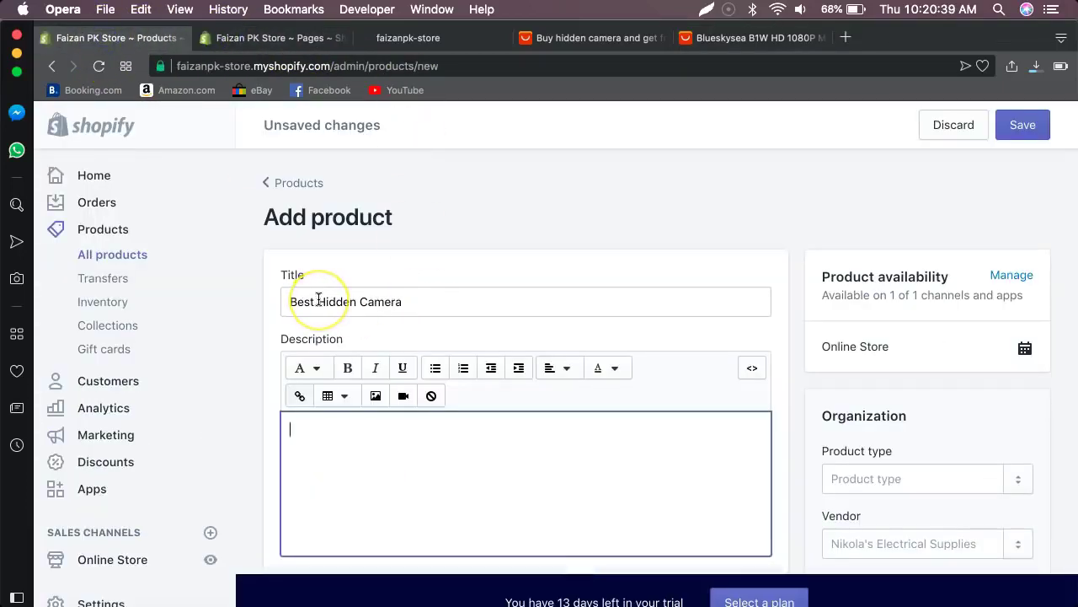
pyautogui.moveTo(318, 301); pyautogui.dragTo(358, 298)
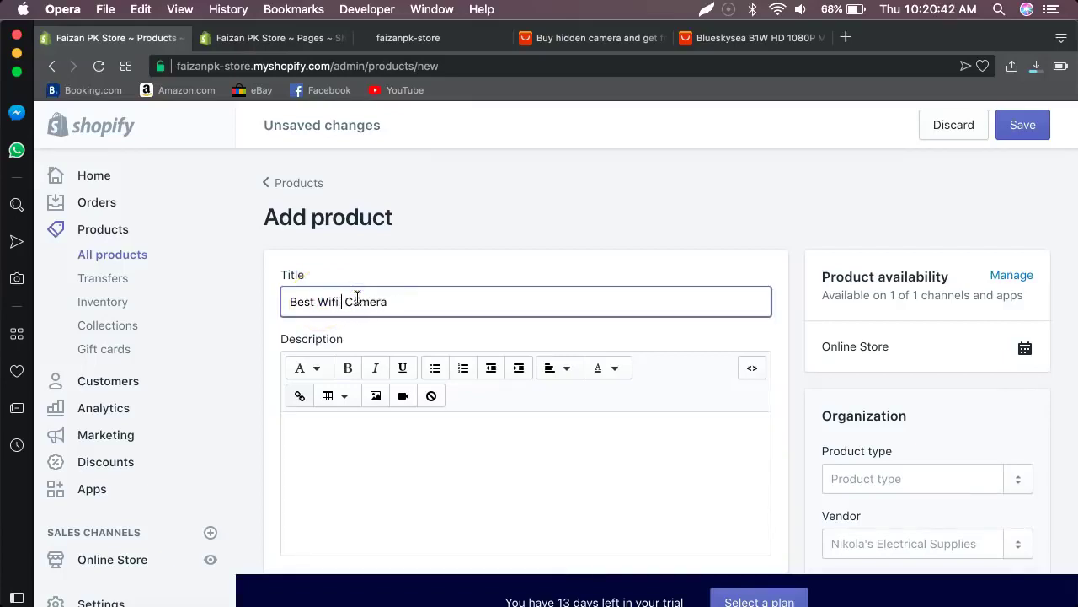
pyautogui.click(405, 497)
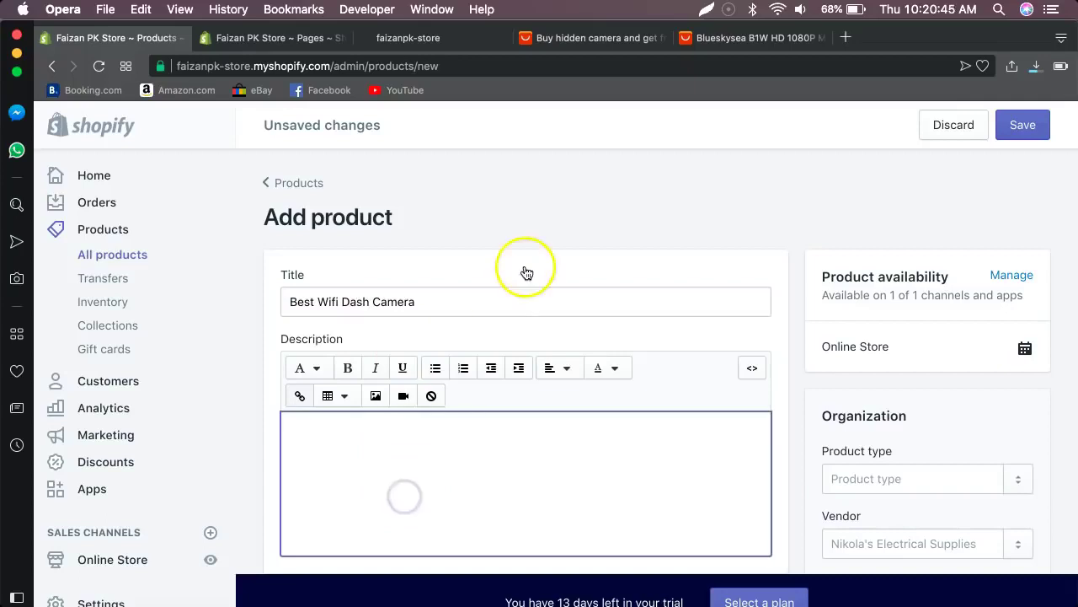
# Copy the AliExpress description text from "Main features:" through the "Net Weight" line of the specifications.
pyautogui.click(747, 38)
pyautogui.scroll(-10, 587, 191)
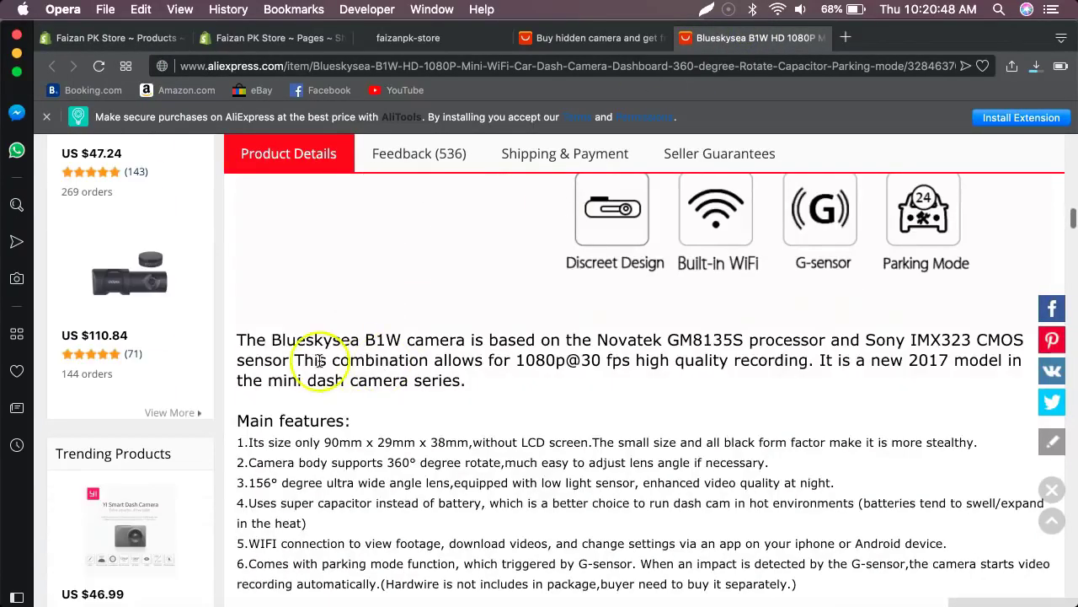
pyautogui.moveTo(239, 337); pyautogui.dragTo(261, 445)
pyautogui.scroll(-3, 262, 444)
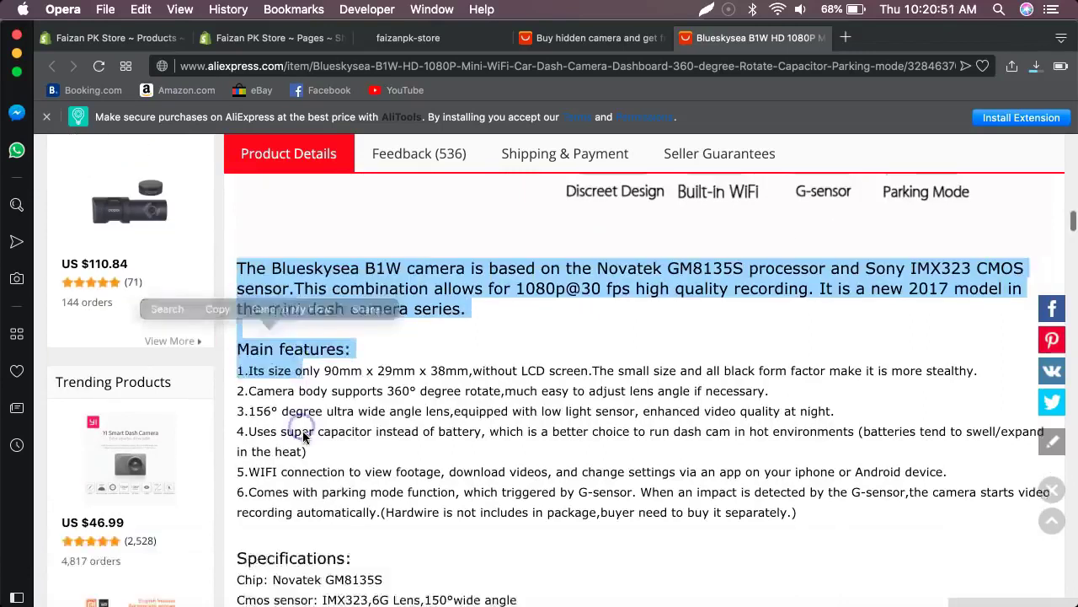
pyautogui.click(370, 448)
pyautogui.moveTo(238, 278); pyautogui.dragTo(385, 390)
pyautogui.scroll(-8, 385, 390)
pyautogui.moveTo(503, 497); pyautogui.dragTo(547, 477)
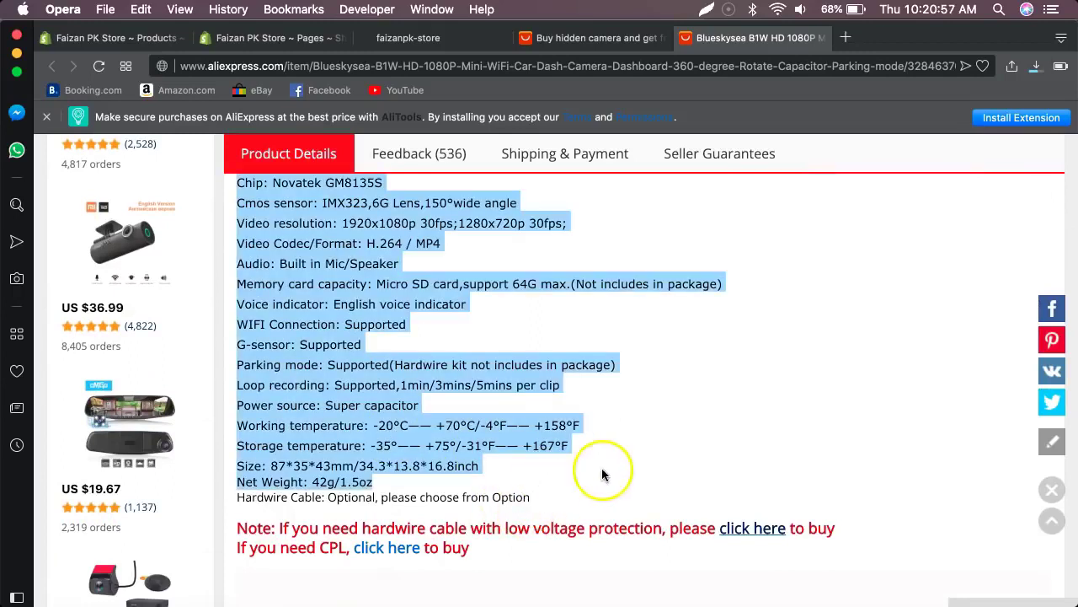
# Paste the copied features and specifications into the description of the new Shopify product.
pyautogui.click(241, 37)
pyautogui.click(96, 37)
pyautogui.click(427, 486)
pyautogui.press('super+v')
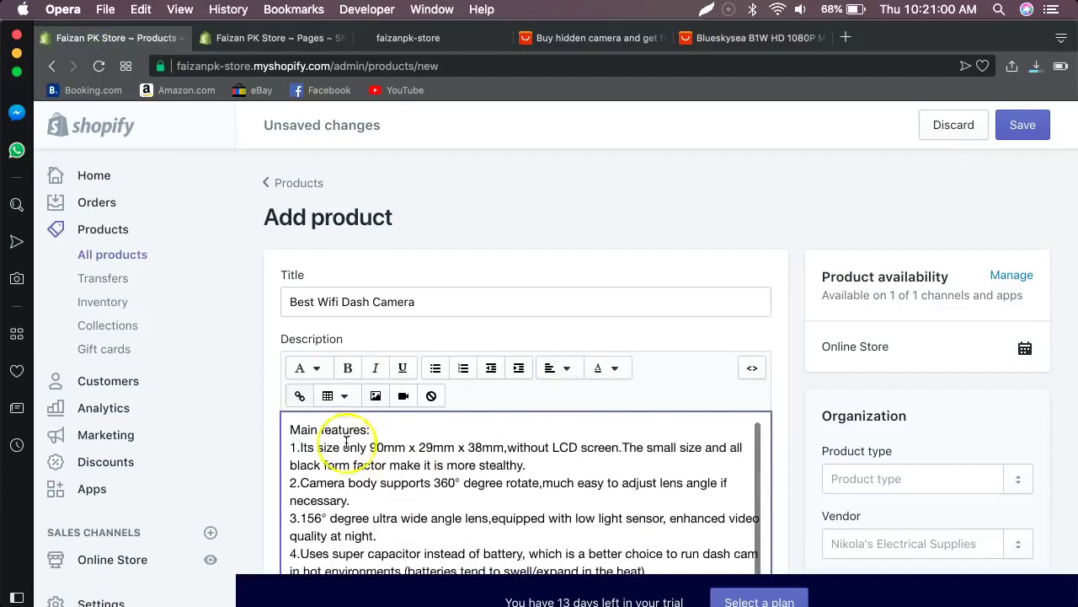
# Bold the "Main features:" and "Specifications:" headings in the description and remove an extra blank line above the specifications.
pyautogui.tripleClick(337, 441)
pyautogui.doubleClick(323, 426)
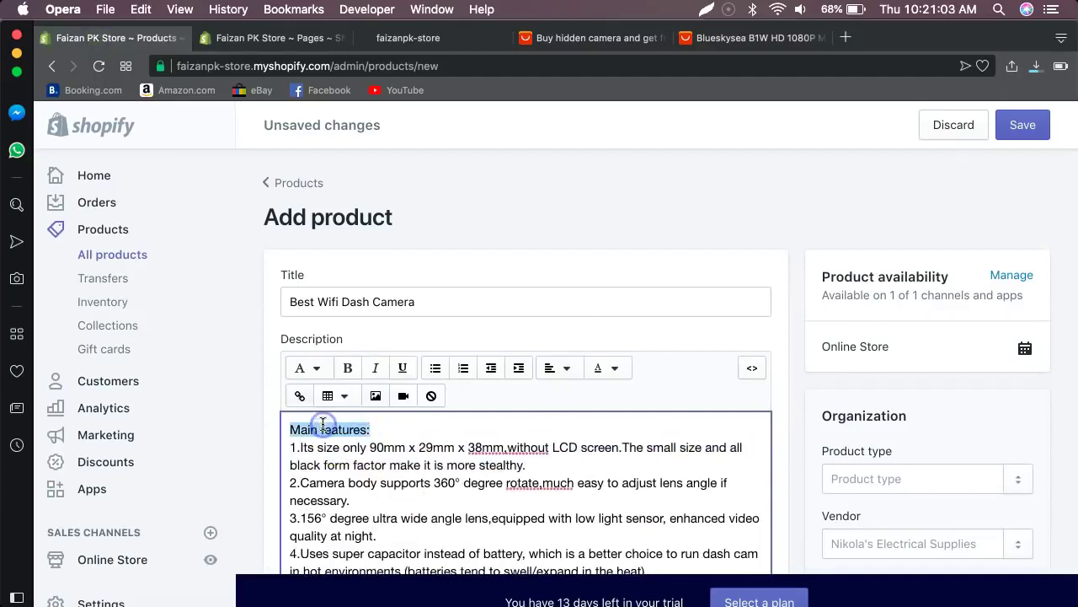
pyautogui.scroll(-5, 323, 425)
pyautogui.doubleClick(313, 537)
pyautogui.click(346, 488)
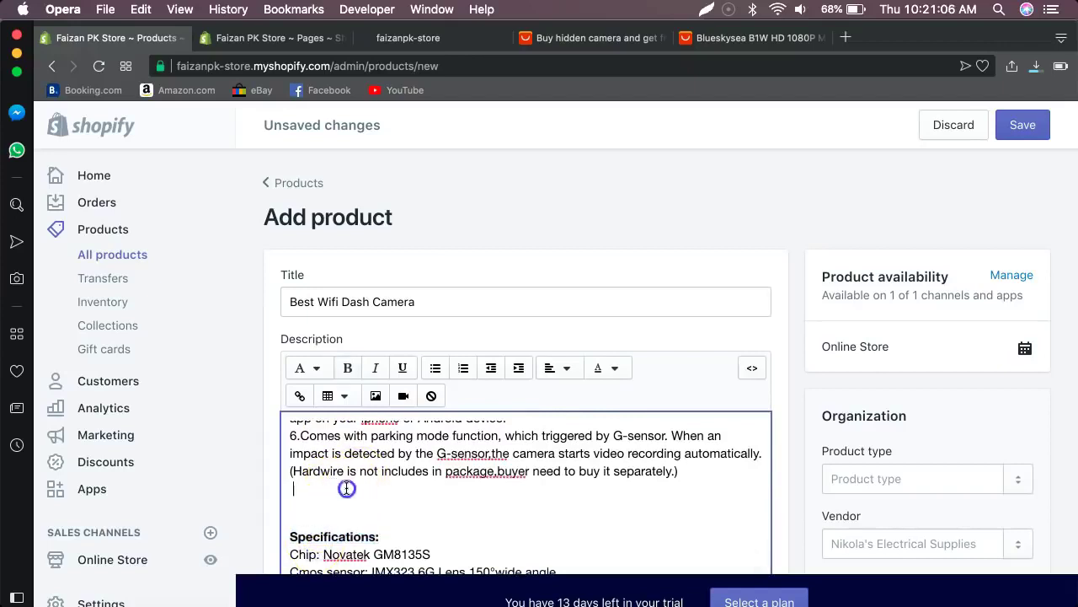
pyautogui.scroll(1, 378, 489)
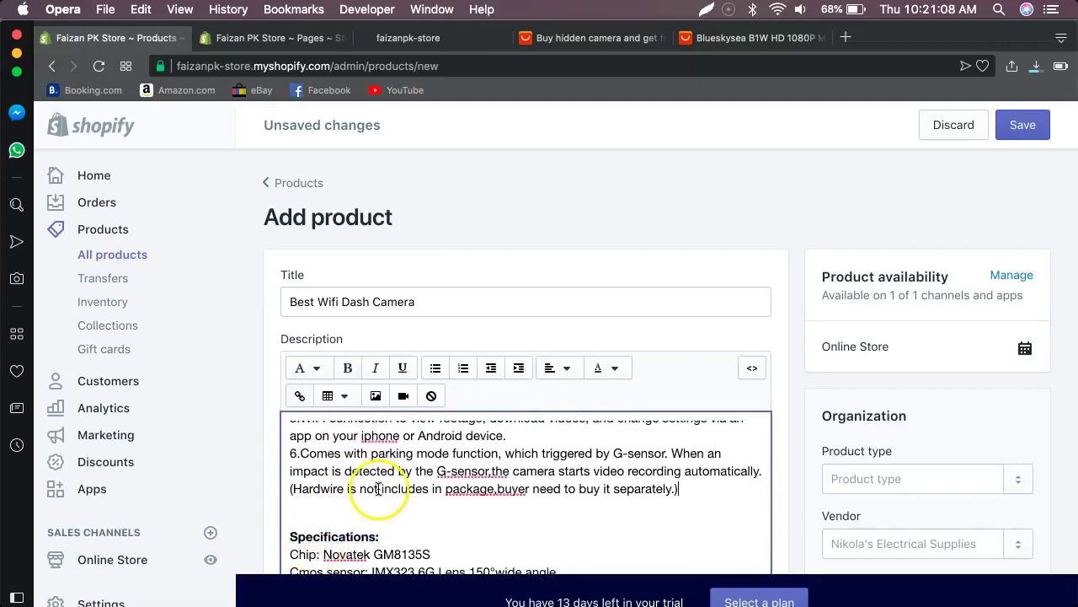
# Examine the remaining pictures in the AliExpress product description, including sample footage, dimensions and the rotatable camera body.
pyautogui.click(747, 38)
pyautogui.scroll(-15, 685, 325)
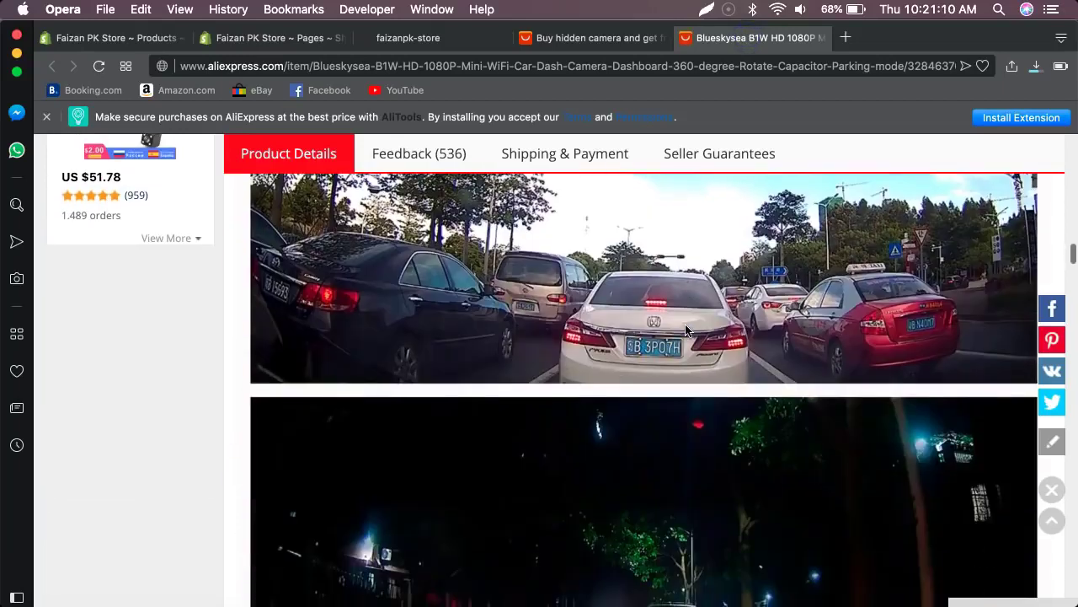
pyautogui.scroll(-3, 685, 331)
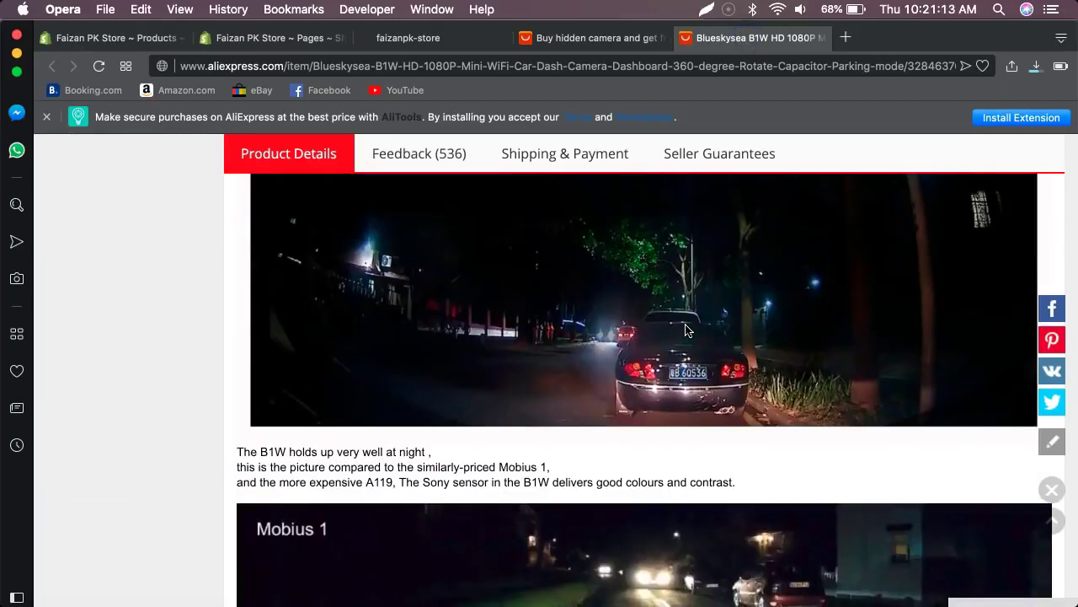
pyautogui.scroll(-15, 684, 329)
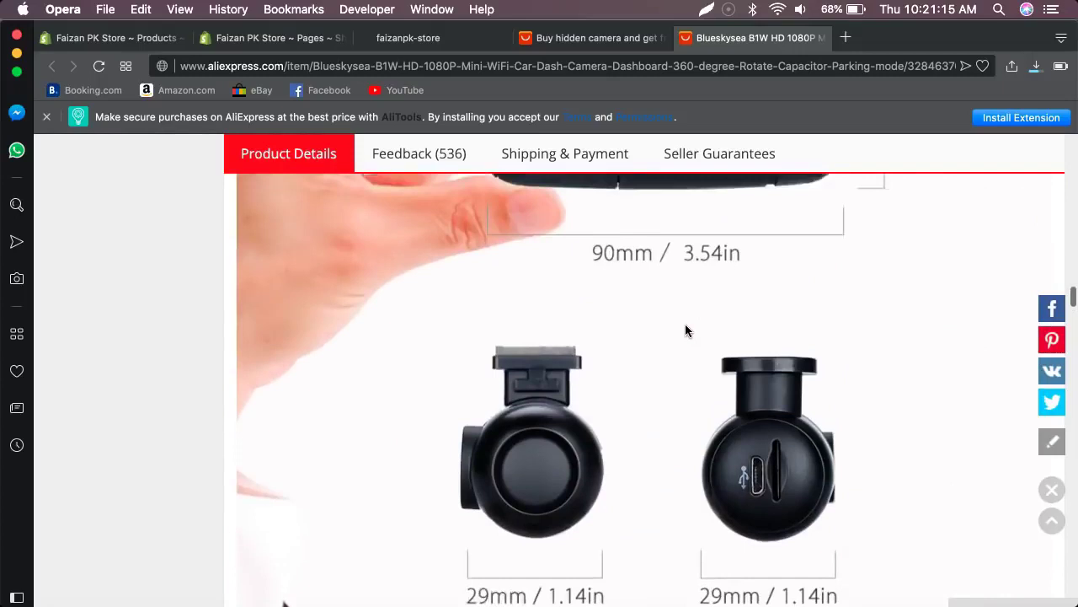
pyautogui.scroll(3, 684, 330)
pyautogui.click(628, 340)
pyautogui.scroll(-20, 627, 342)
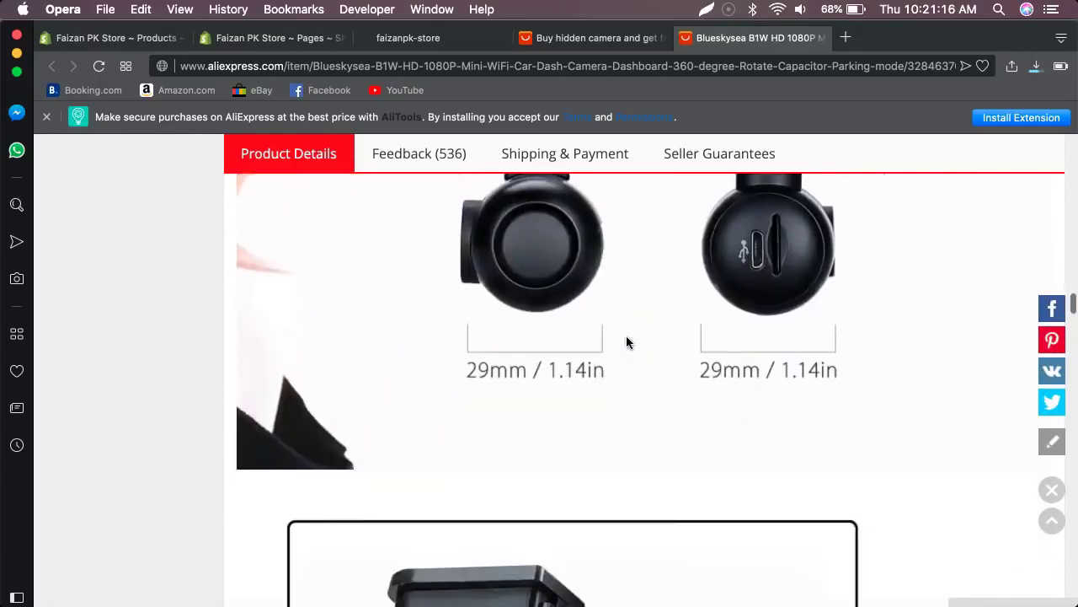
pyautogui.click(573, 361)
pyautogui.scroll(-5, 574, 363)
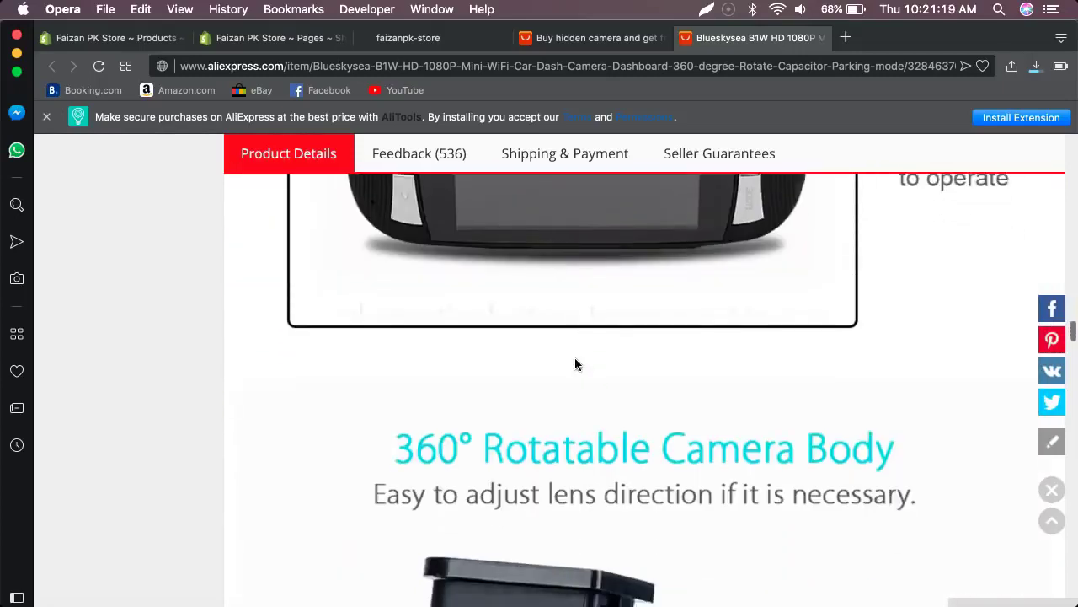
pyautogui.scroll(10, 575, 363)
# Upload the camera-001 screenshot from the Desktop as an image of the new Shopify product.
pyautogui.click(99, 40)
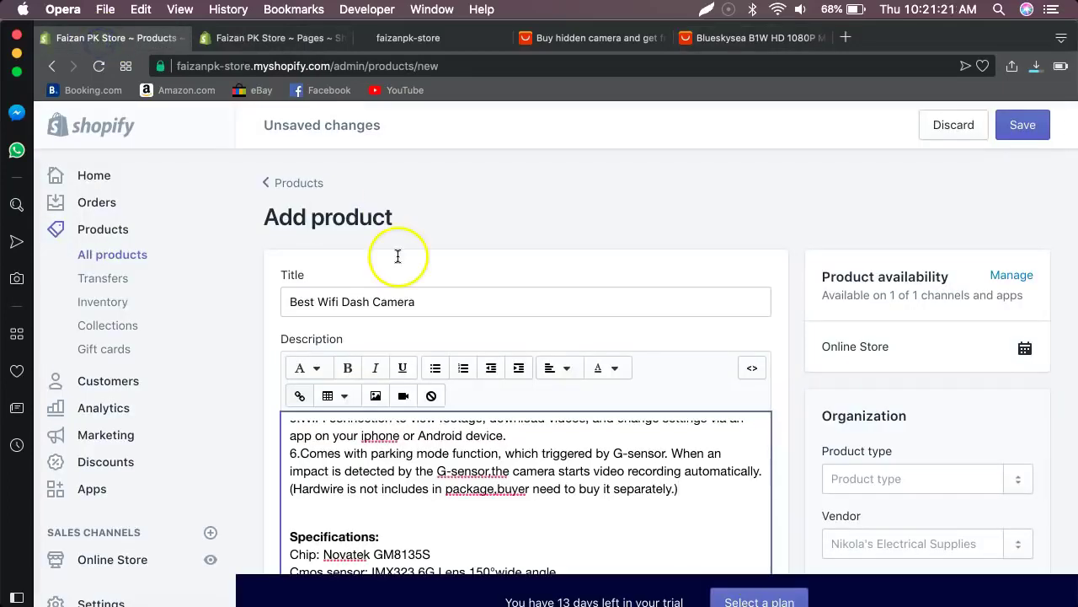
pyautogui.scroll(-10, 645, 289)
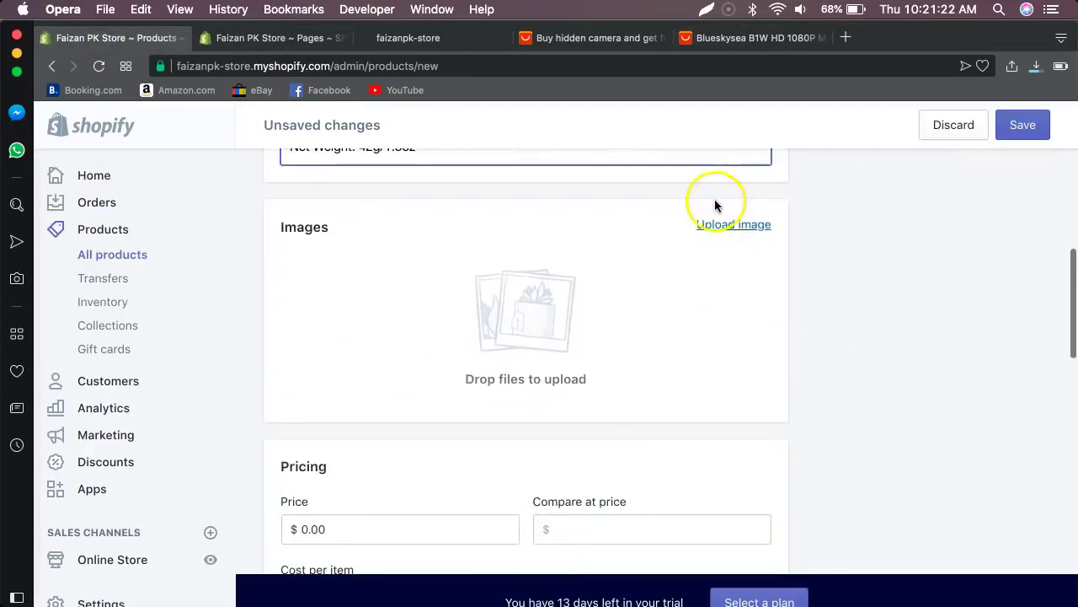
pyautogui.click(718, 223)
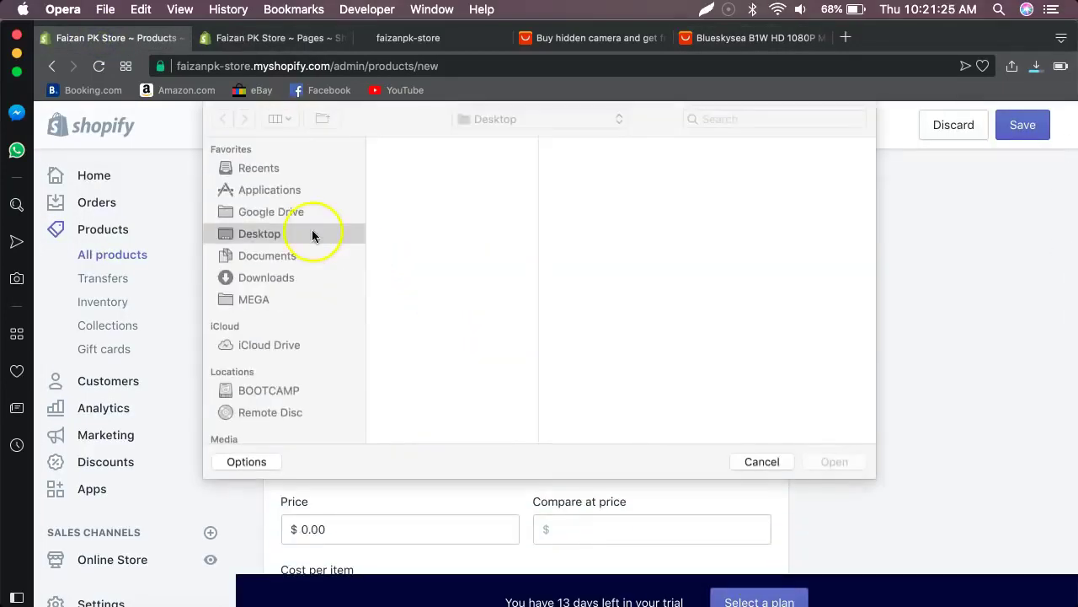
pyautogui.doubleClick(438, 255)
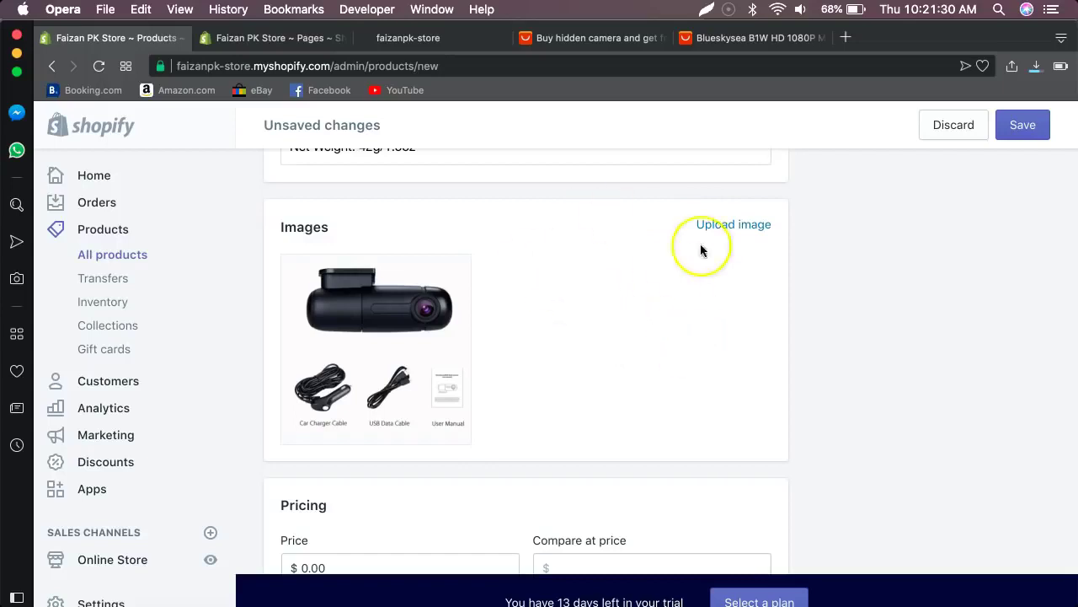
# Return to the Blueskysea B1W listing on AliExpress and display the gallery image showing the built-in WiFi feature.
pyautogui.click(611, 66)
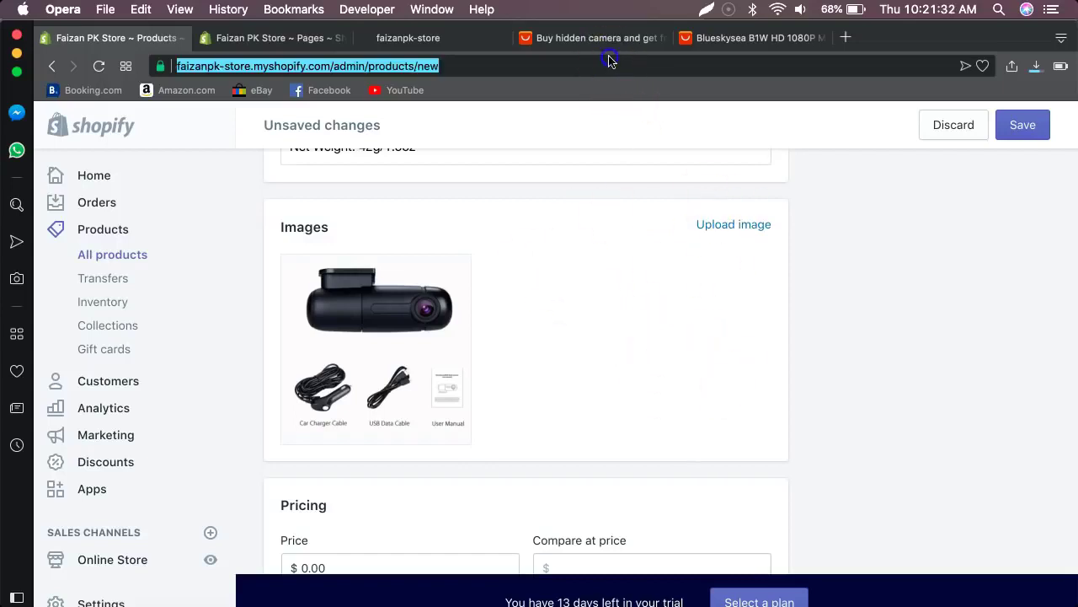
pyautogui.click(598, 37)
pyautogui.scroll(-2, 633, 163)
pyautogui.click(756, 37)
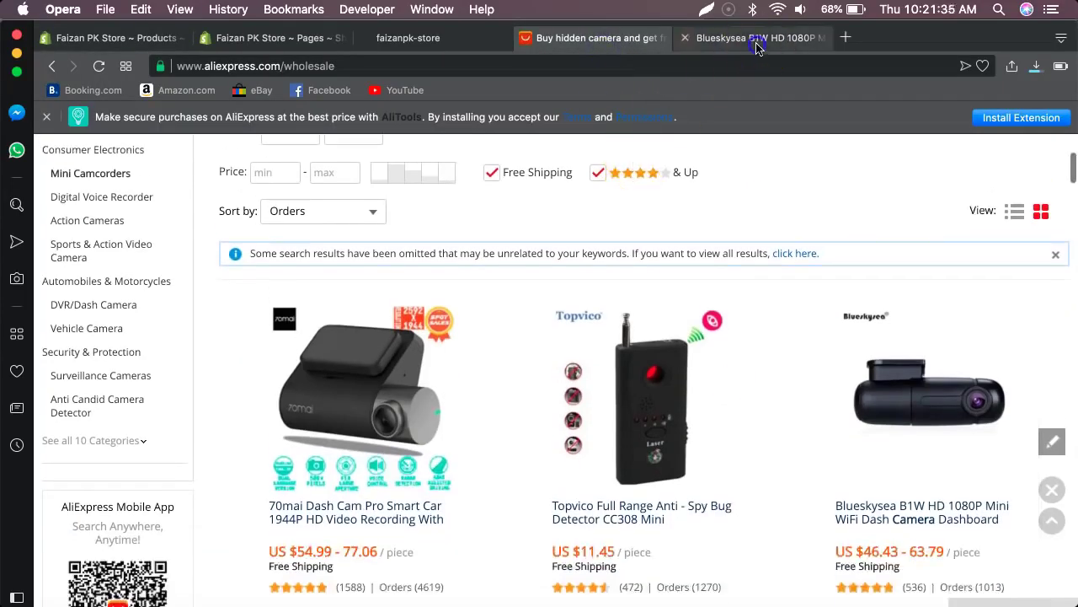
pyautogui.scroll(10, 751, 200)
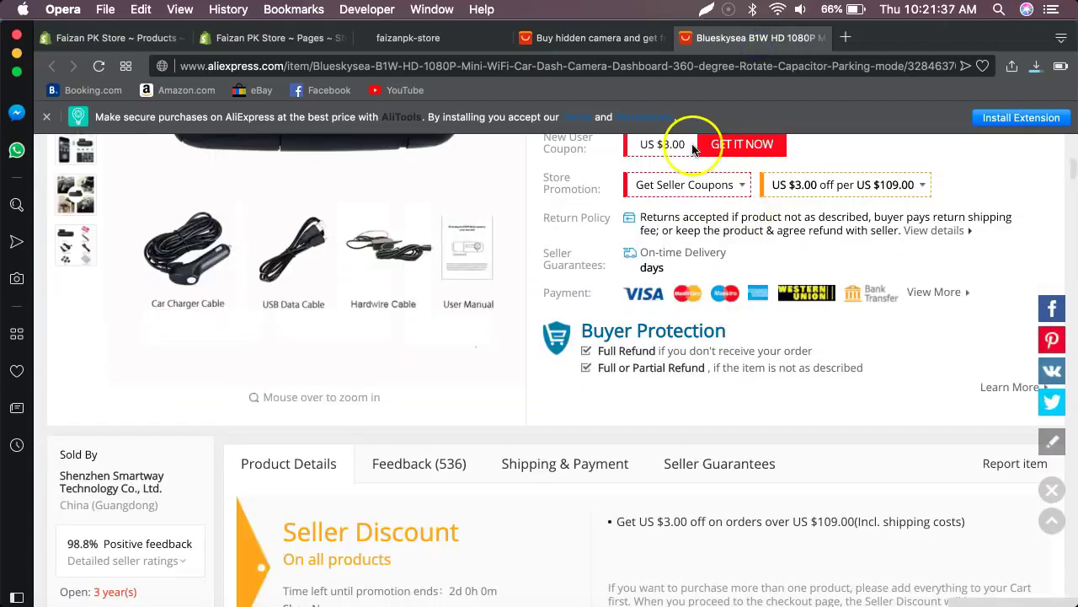
pyautogui.scroll(3, 446, 277)
pyautogui.moveTo(84, 328)
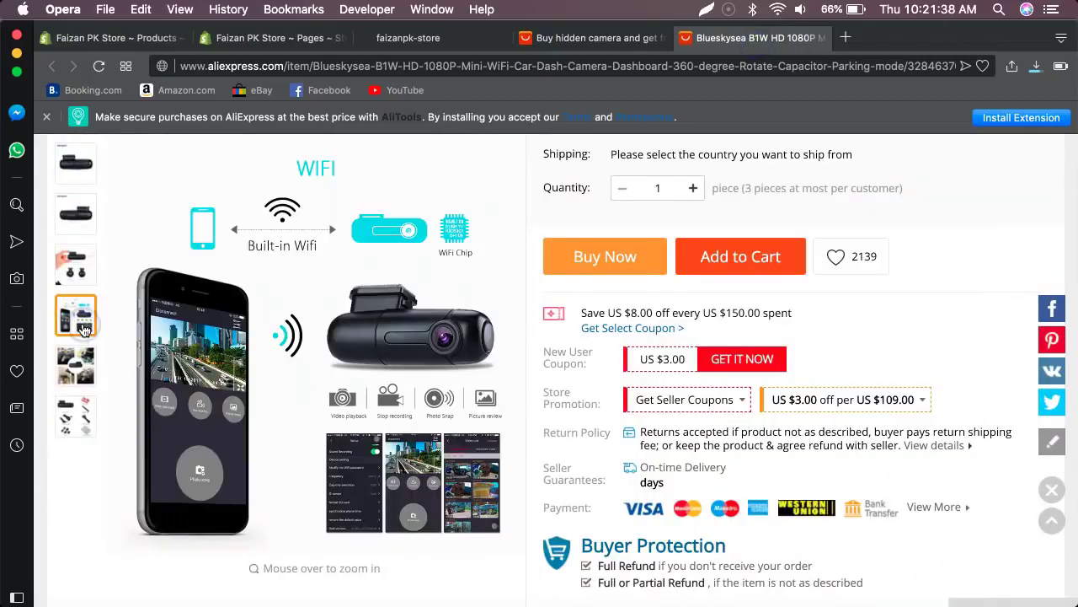
pyautogui.moveTo(264, 314)
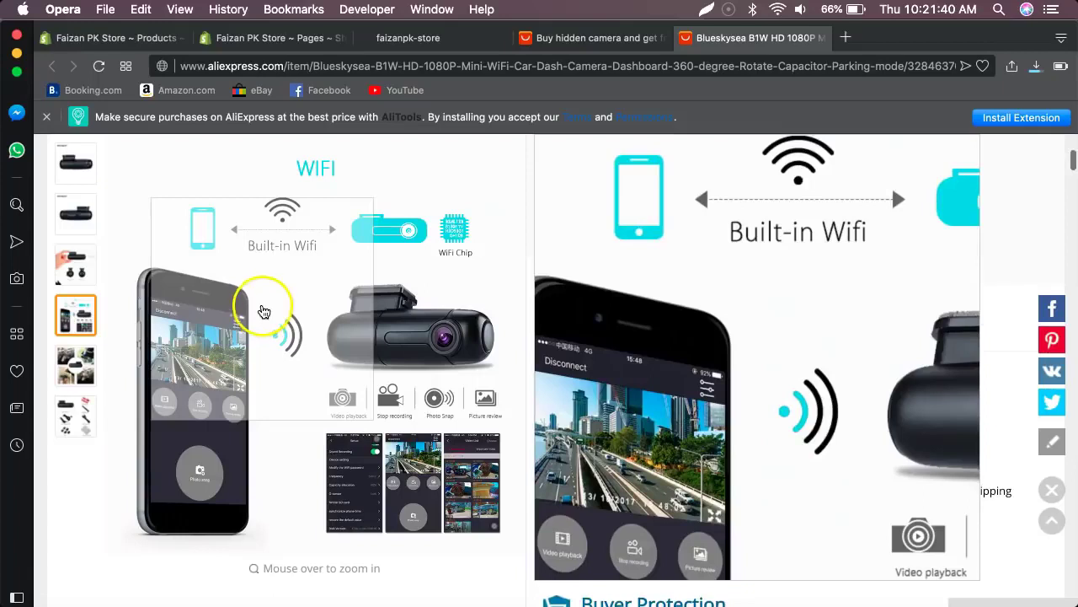
# Capture a screenshot area of about 913 x 965 pixels framing the whole WiFi product image.
pyautogui.click(749, 9)
pyautogui.click(792, 29)
pyautogui.moveTo(144, 150); pyautogui.dragTo(514, 577)
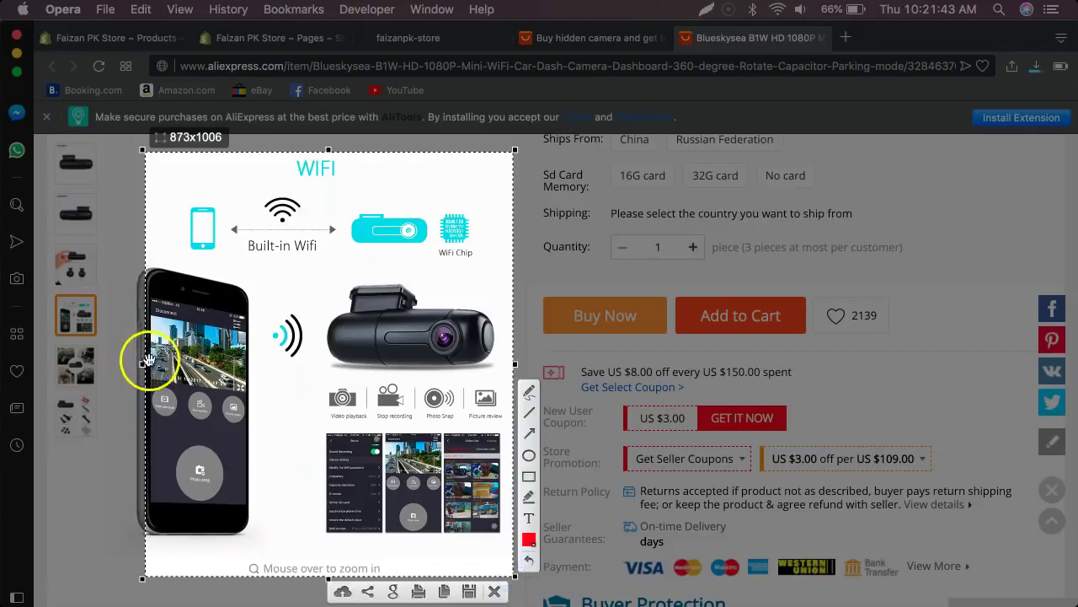
pyautogui.moveTo(141, 364); pyautogui.dragTo(128, 364)
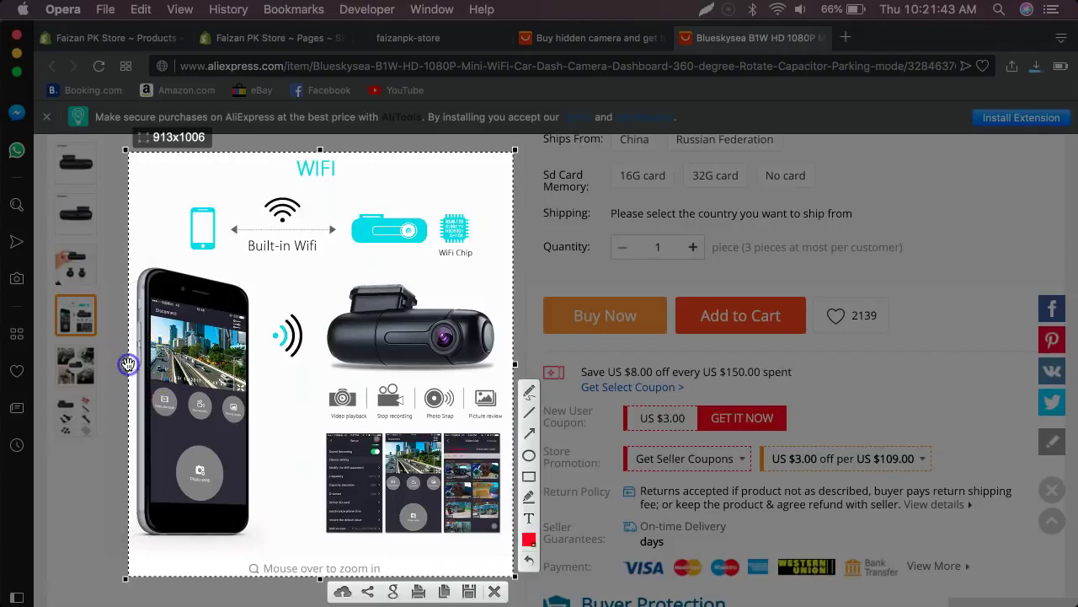
pyautogui.moveTo(317, 578); pyautogui.dragTo(319, 560)
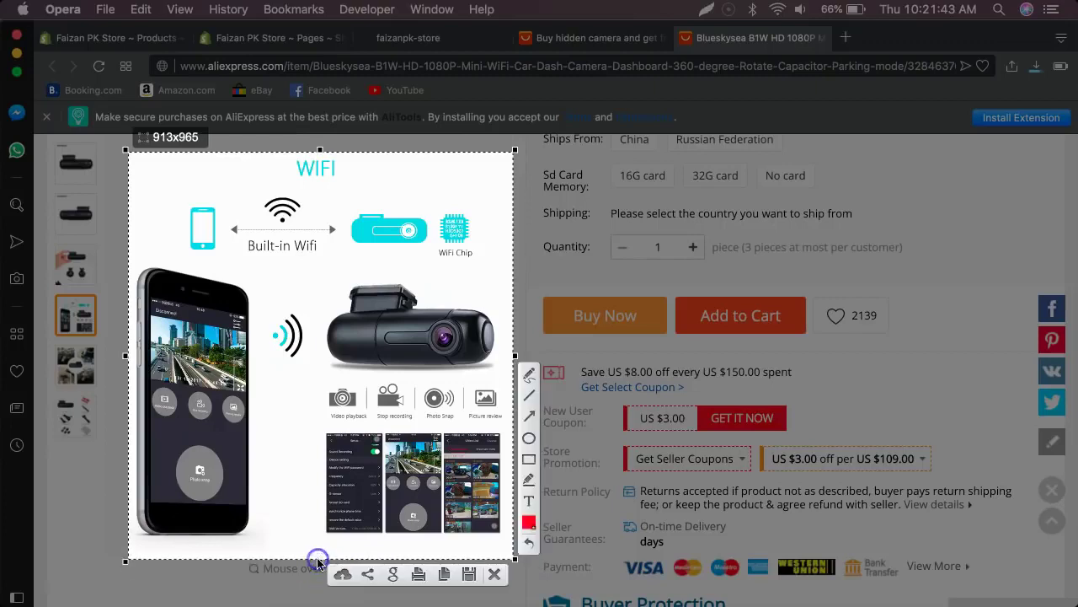
# Save the captured WiFi image to the Desktop as camera-002.
pyautogui.click(471, 579)
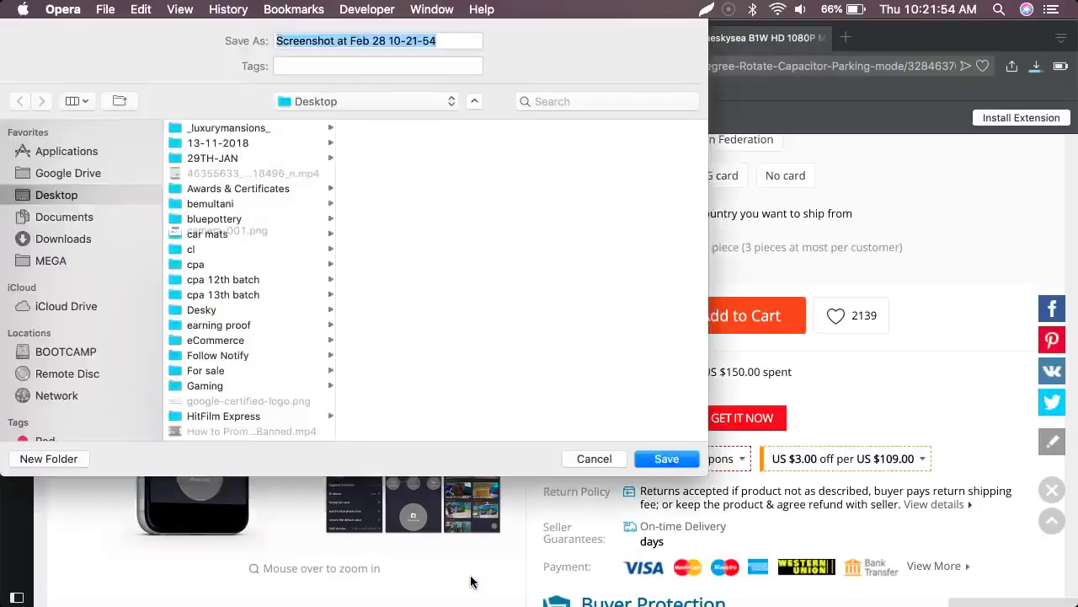
pyautogui.write('cam')
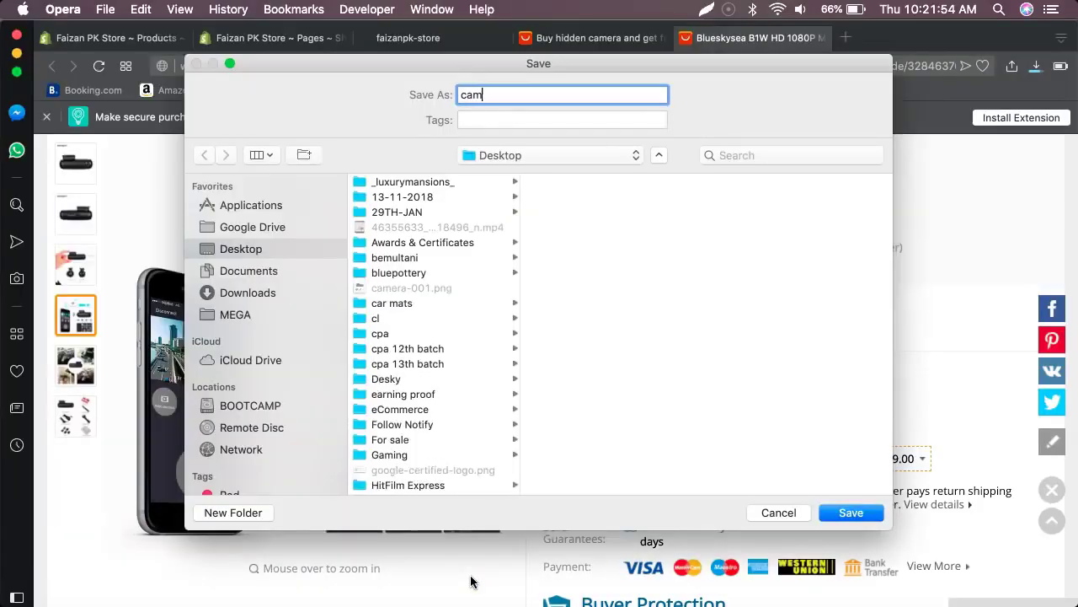
pyautogui.write('era-002')
pyautogui.press('Return')
pyautogui.click(381, 599)
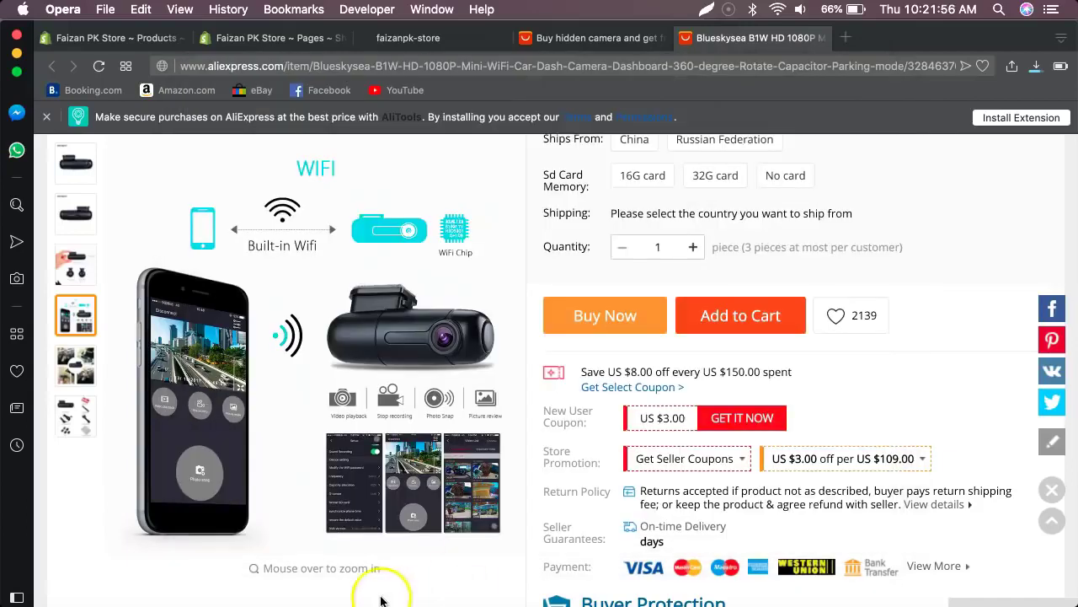
# Return to the unsaved Shopify product and upload camera-002.png from the Desktop as its second image.
pyautogui.click(213, 38)
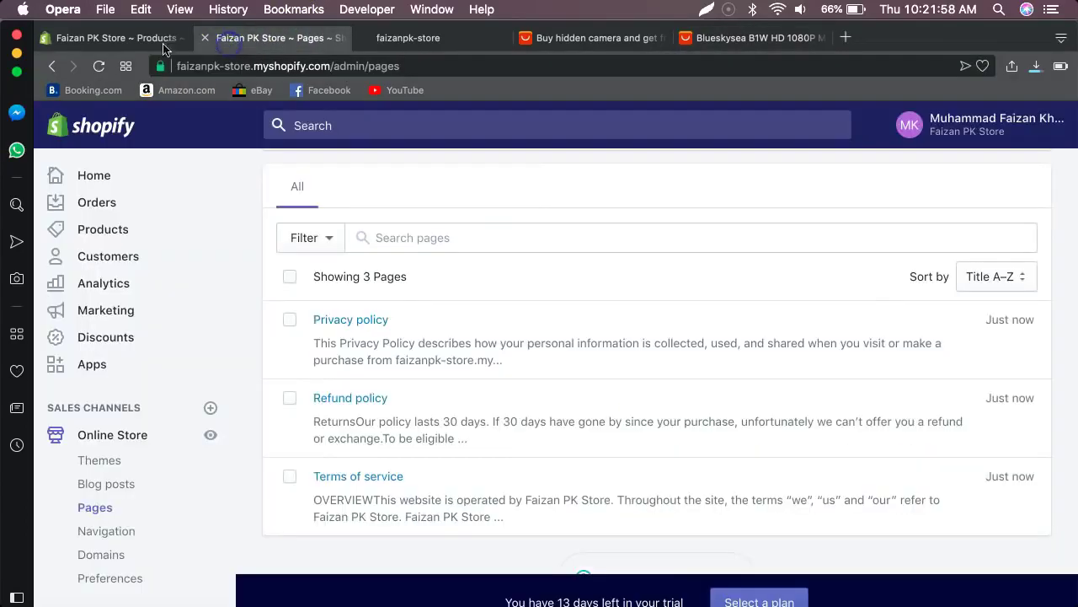
pyautogui.click(118, 38)
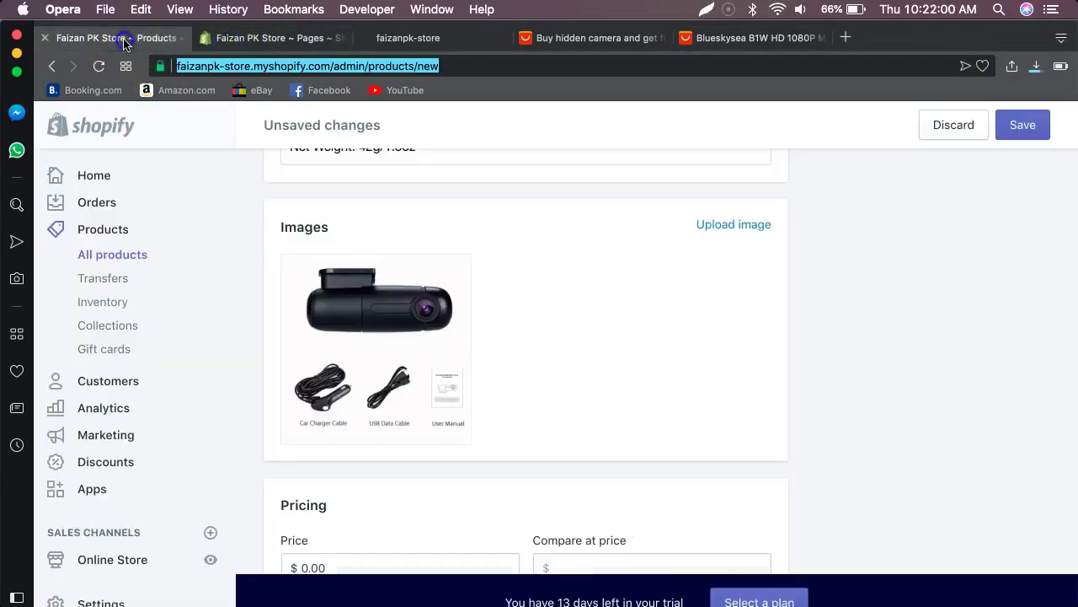
pyautogui.click(733, 222)
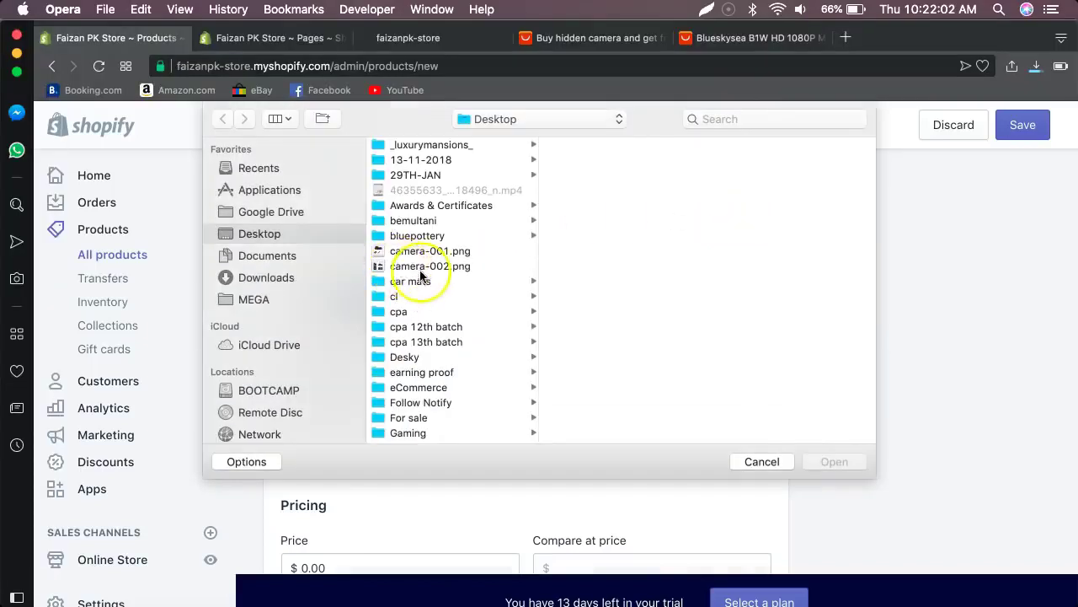
pyautogui.click(424, 266)
pyautogui.press('Return')
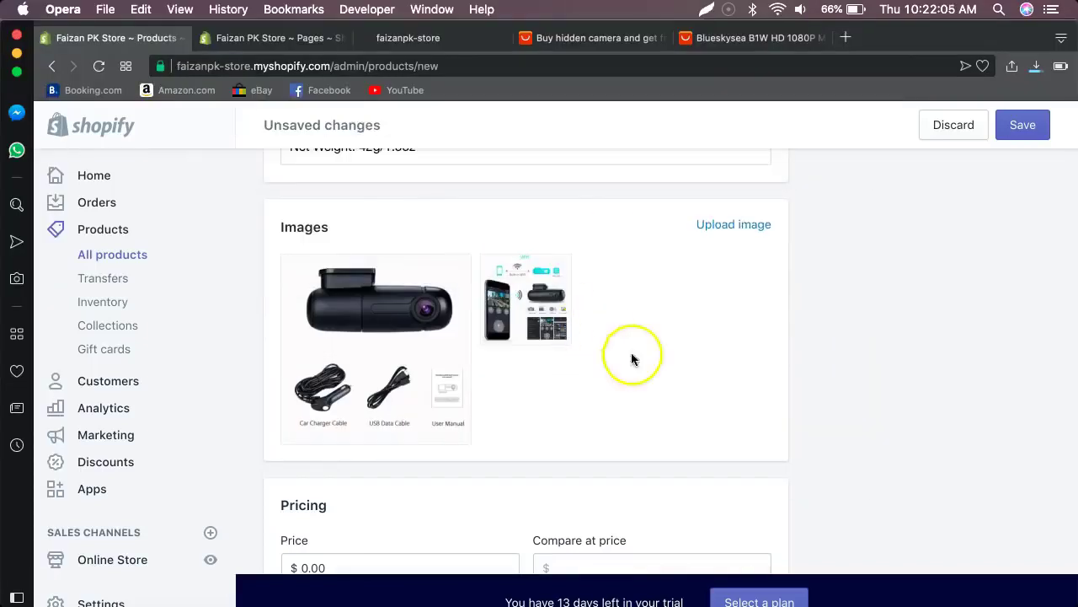
# Check the AliExpress prices for the second colour option shipped from China with the 16G and 32G cards.
pyautogui.scroll(-5, 774, 331)
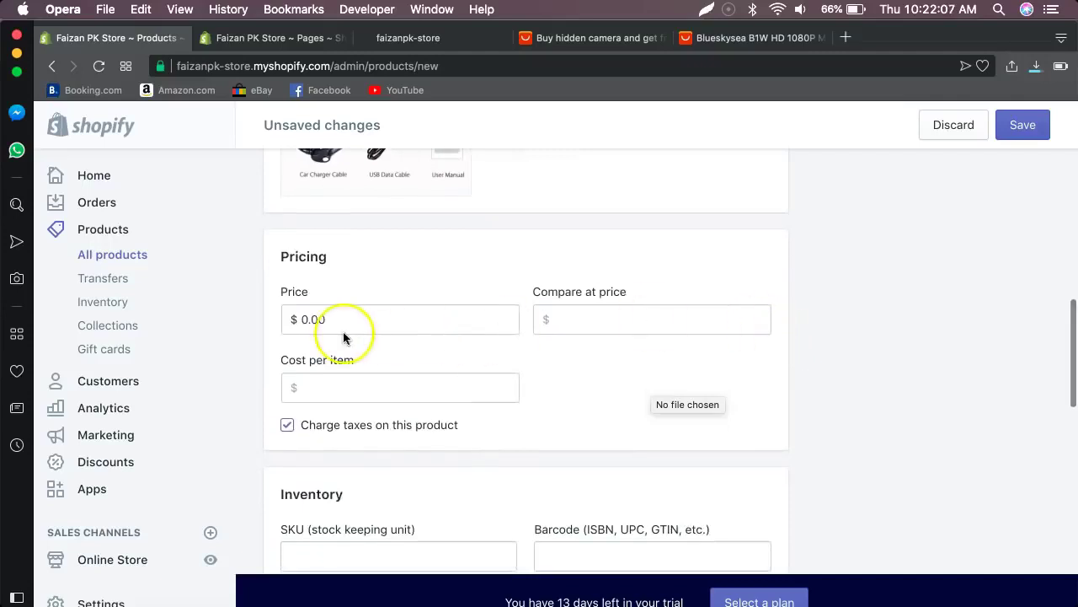
pyautogui.click(720, 38)
pyautogui.moveTo(636, 229)
pyautogui.click(640, 366)
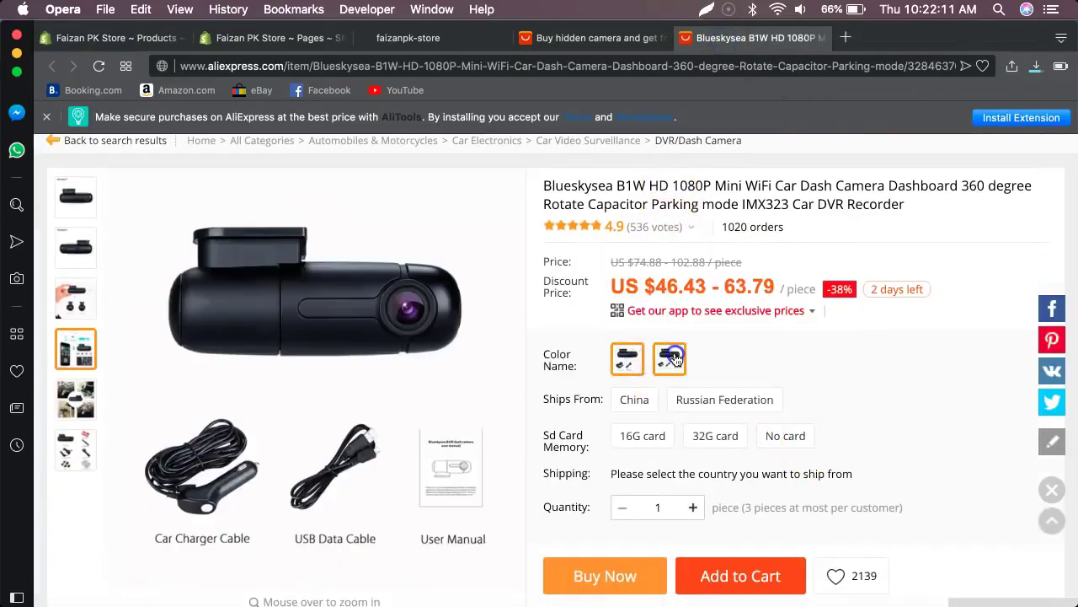
pyautogui.click(674, 358)
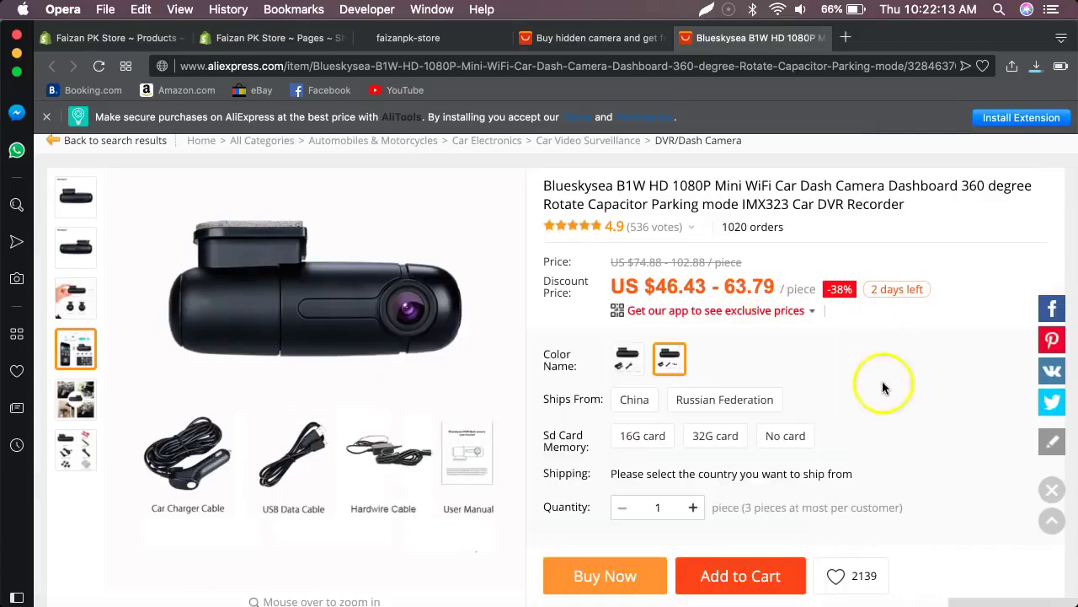
pyautogui.click(633, 399)
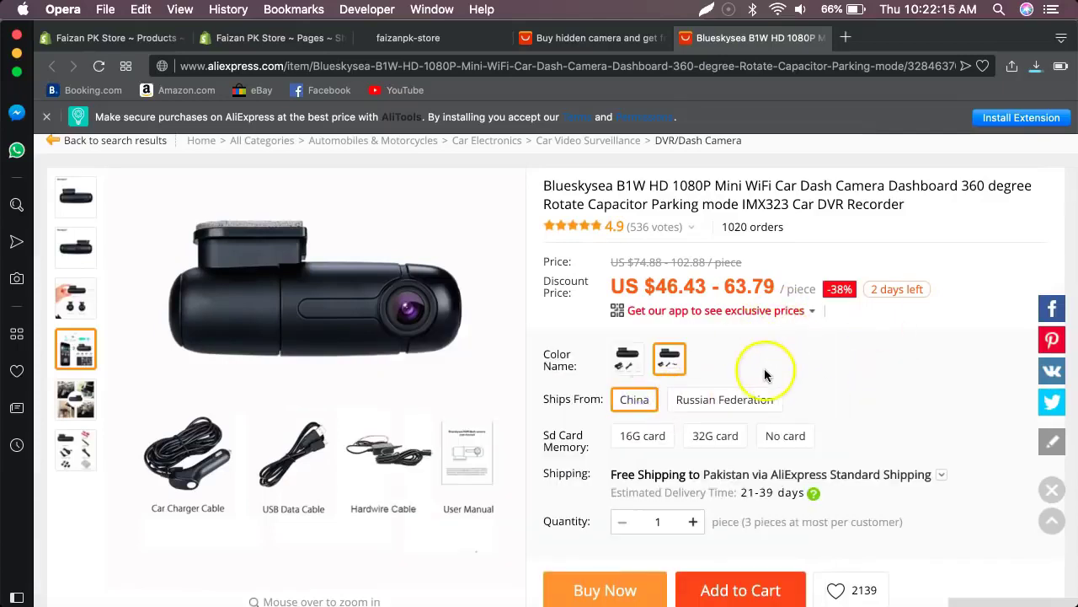
pyautogui.click(636, 435)
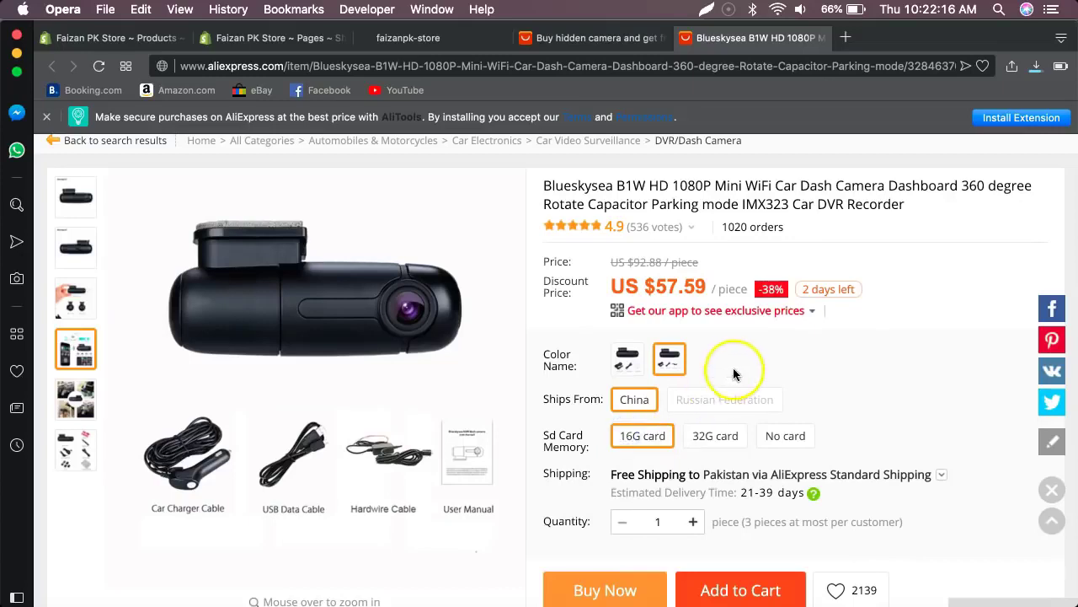
pyautogui.click(712, 436)
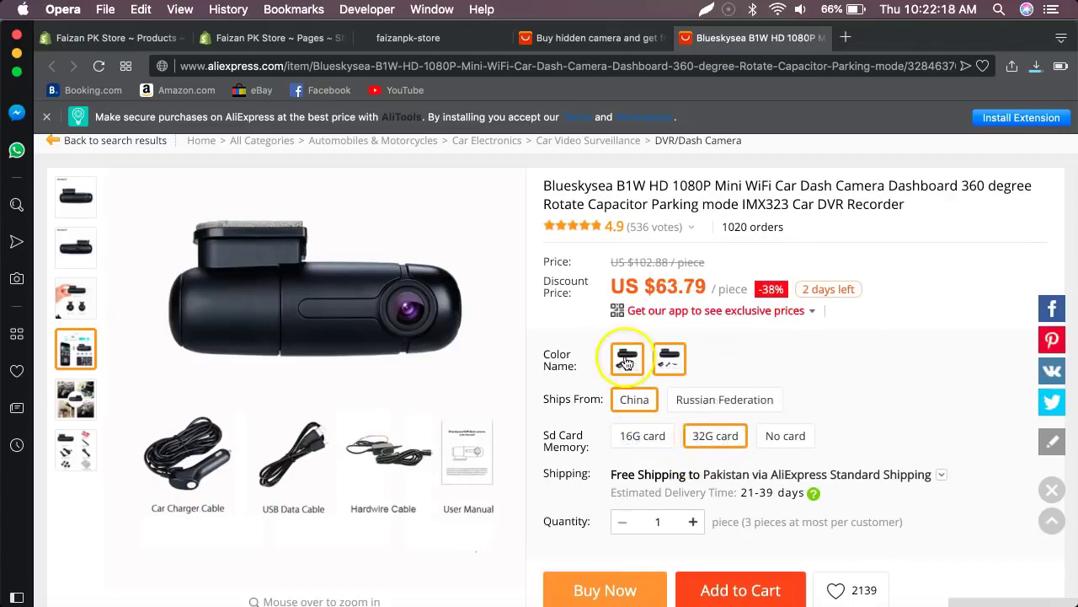
pyautogui.click(672, 358)
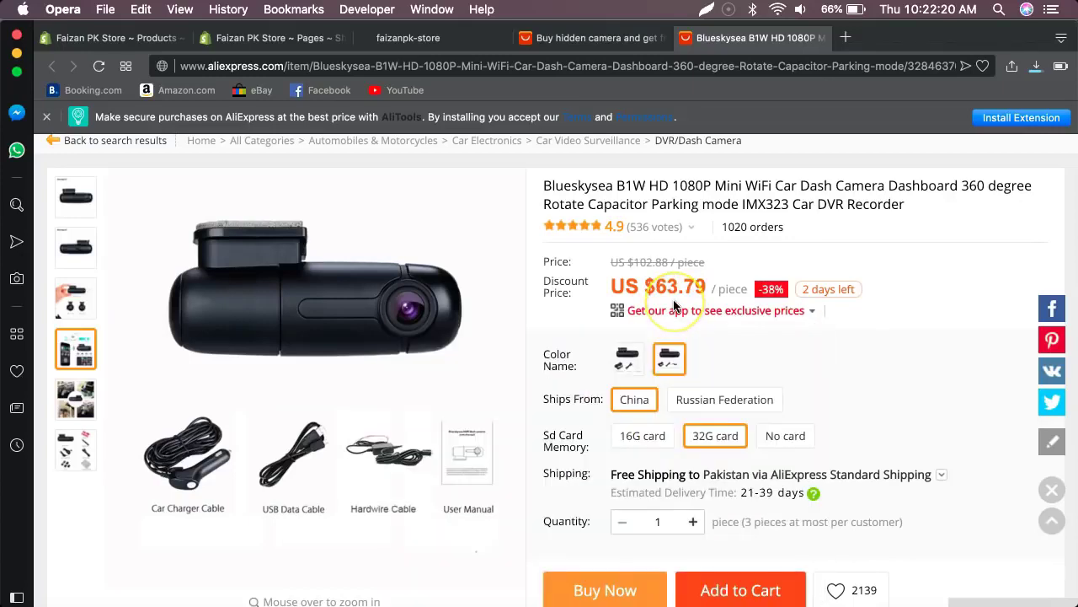
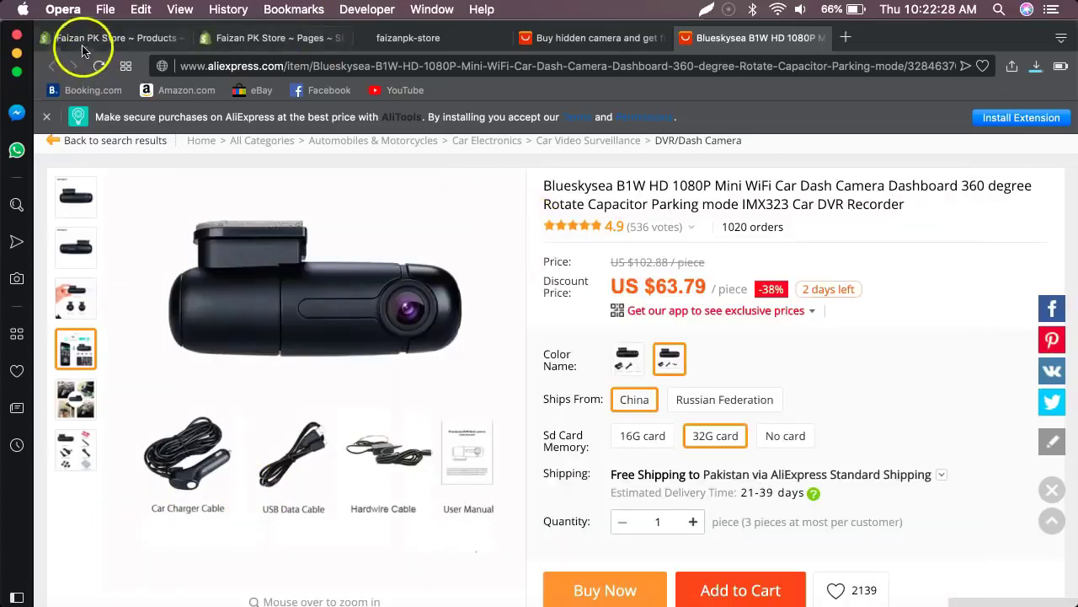
# Set the Shopify product's price to $99.00 and its compare at price to $139.00.
pyautogui.click(85, 38)
pyautogui.click(305, 318)
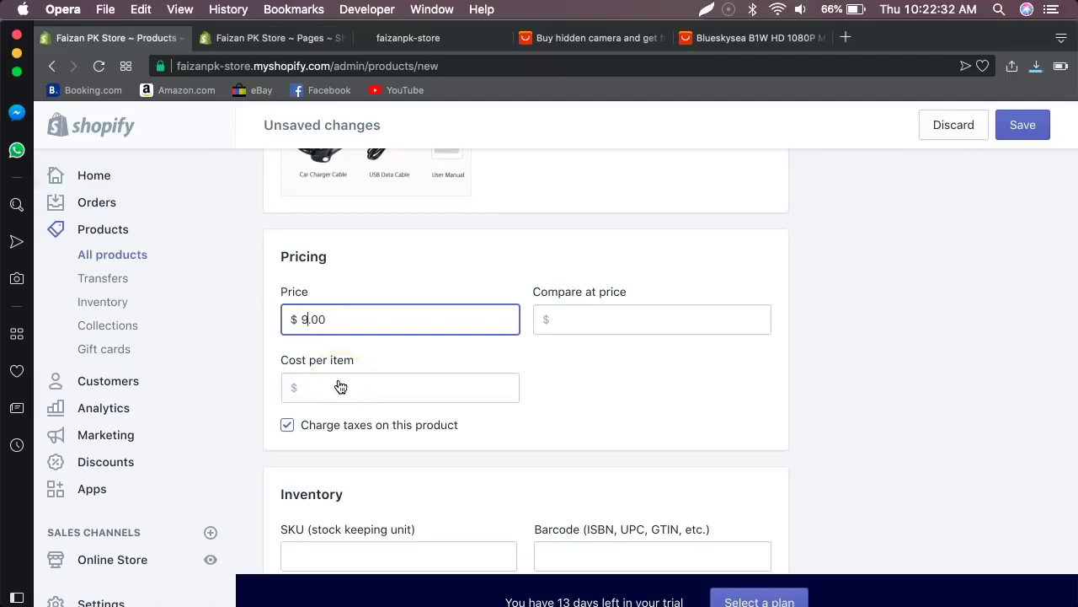
pyautogui.click(603, 329)
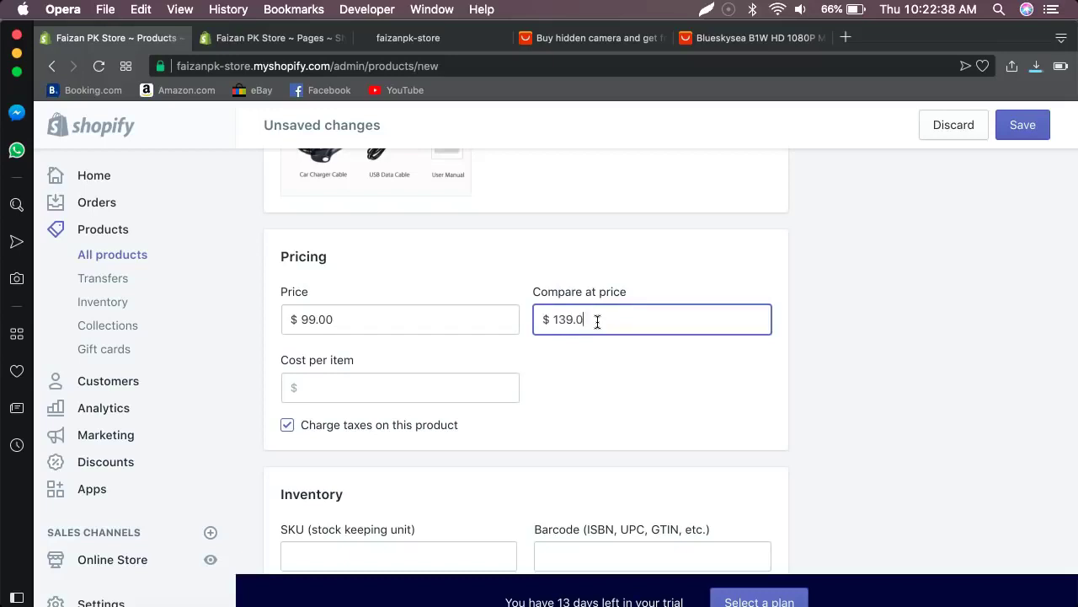
# Set the product's inventory quantity to 99 and its shipping weight to 1.0 kg.
pyautogui.scroll(-5, 626, 326)
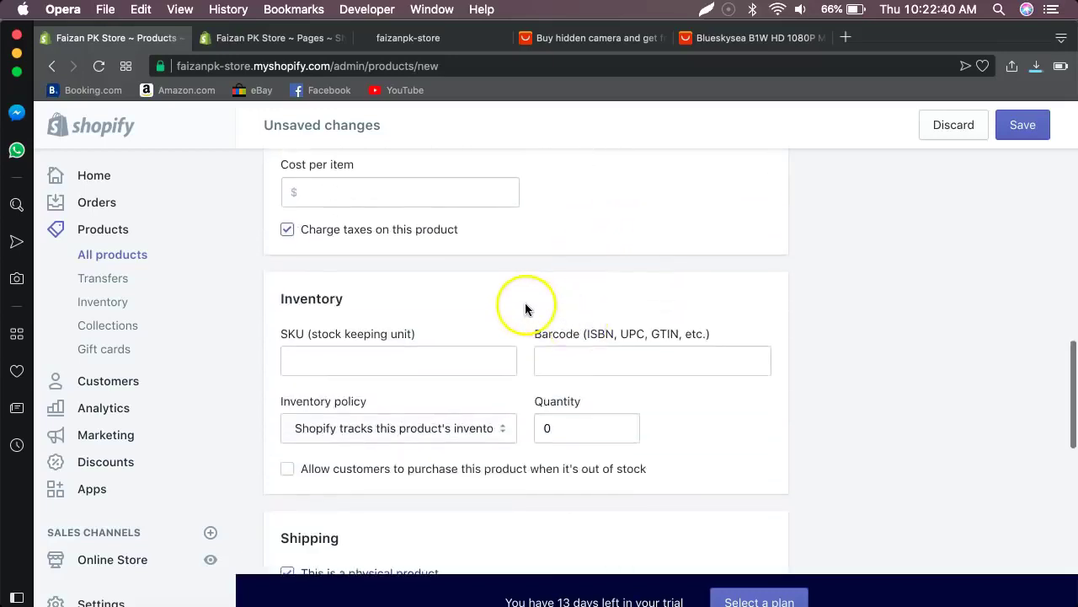
pyautogui.click(571, 320)
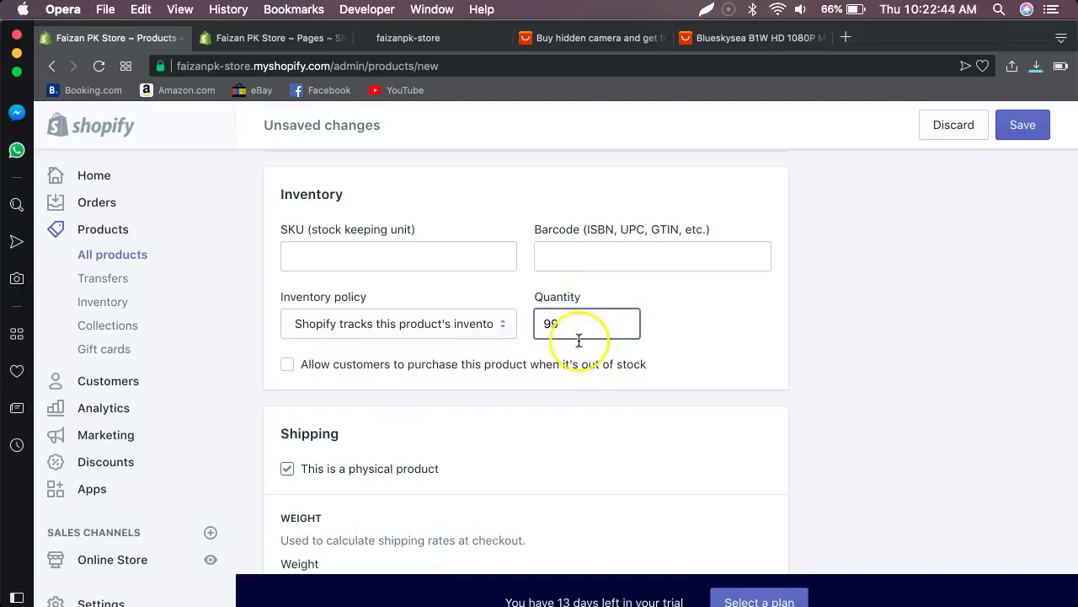
pyautogui.scroll(-5, 578, 339)
pyautogui.click(293, 269)
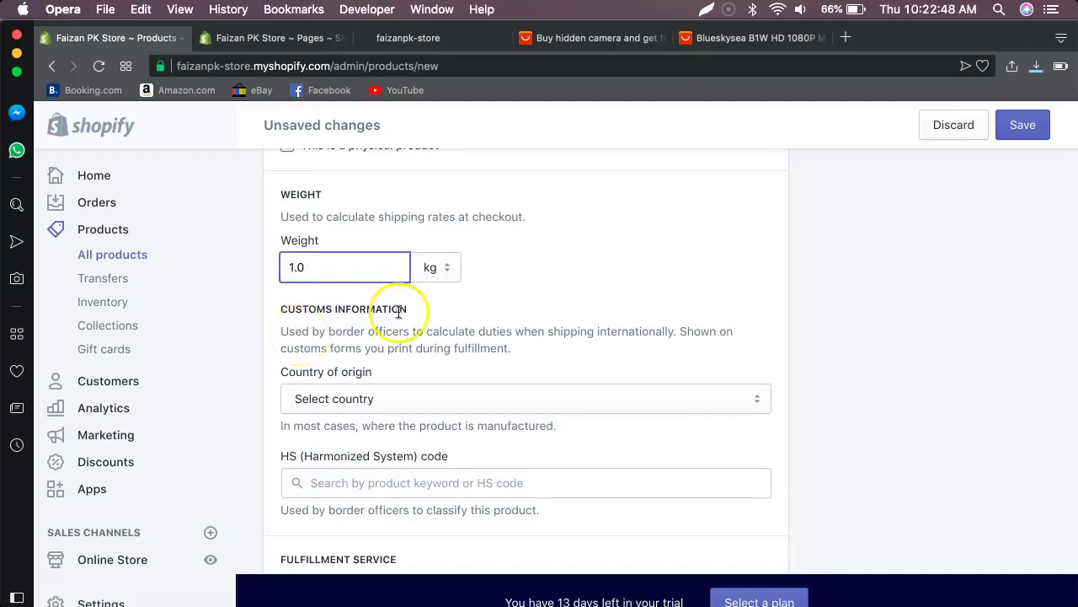
# Review the product's fulfillment service options and keep Shopify selected.
pyautogui.scroll(-5, 505, 362)
pyautogui.scroll(-2, 505, 370)
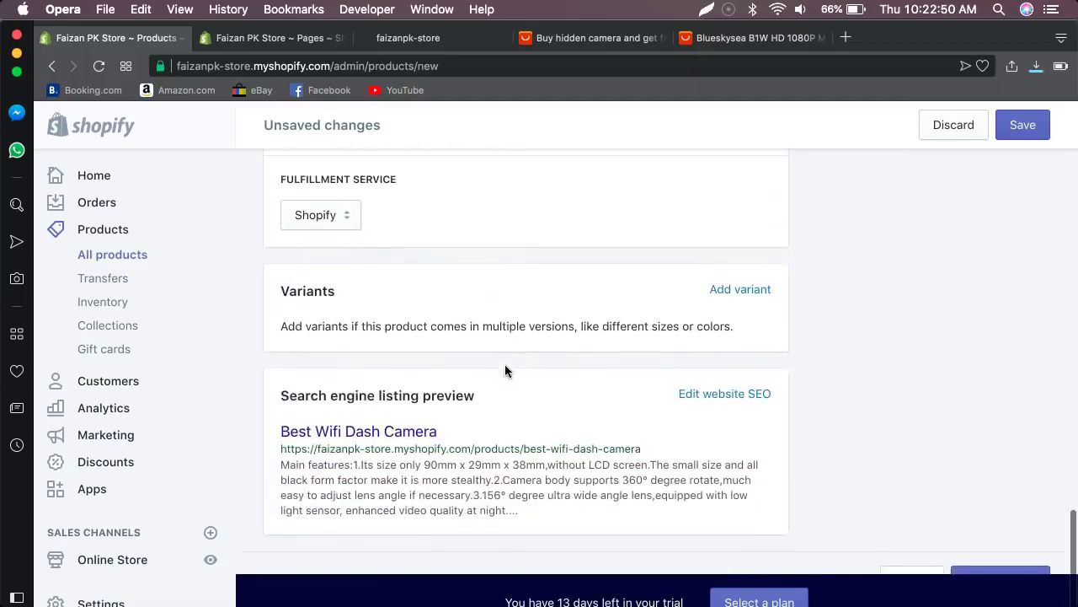
pyautogui.click(343, 216)
pyautogui.click(340, 217)
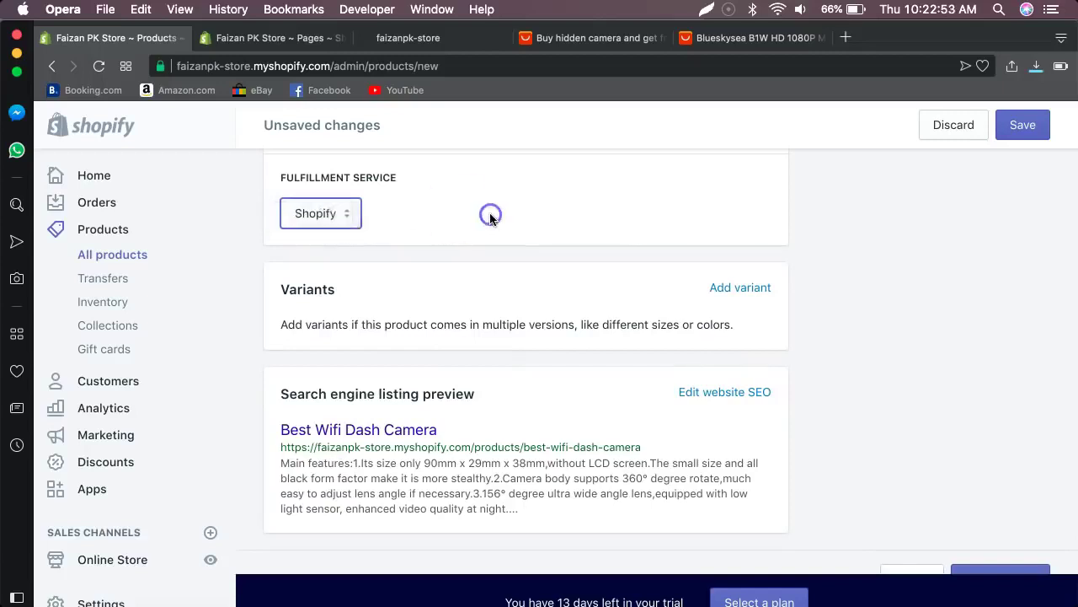
# Insert a blank line between the "Main features:" heading and the first feature in the product description.
pyautogui.scroll(15, 694, 306)
pyautogui.scroll(3, 729, 315)
pyautogui.scroll(5, 657, 440)
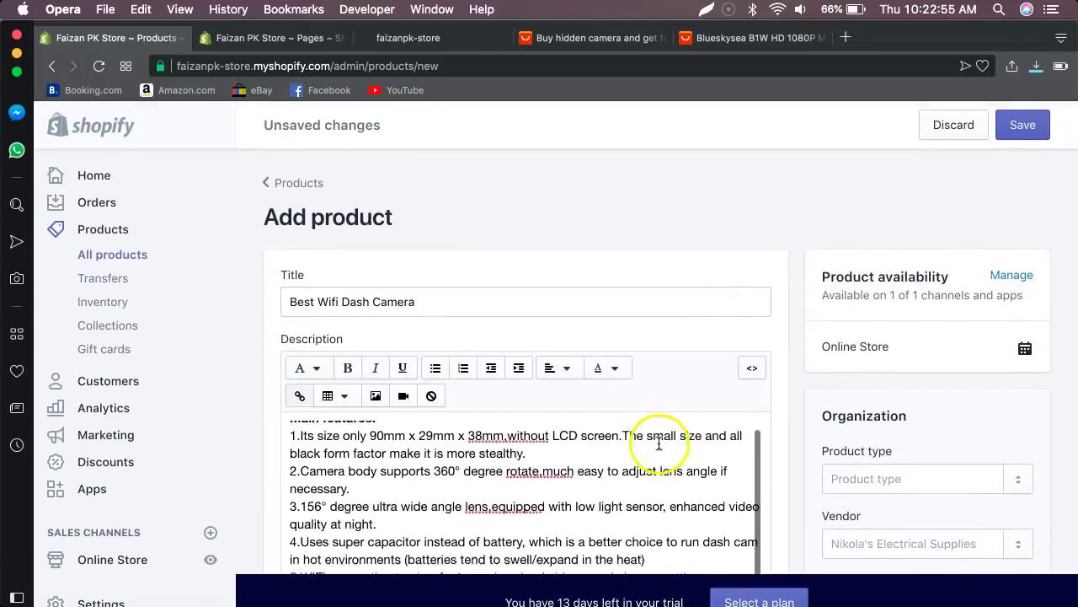
pyautogui.scroll(-2, 683, 267)
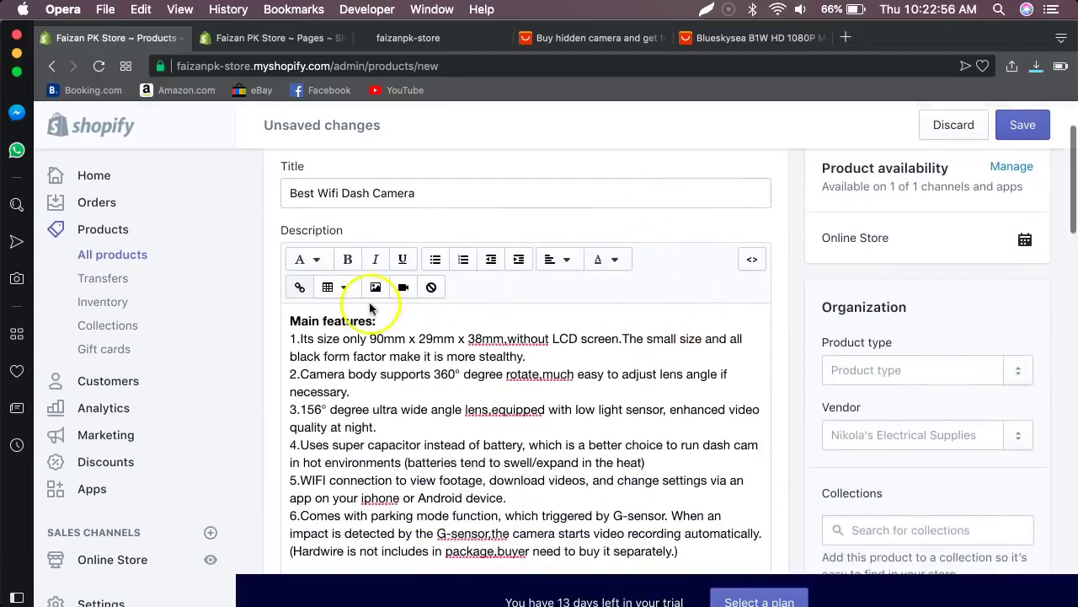
pyautogui.click(289, 318)
pyautogui.press('Return')
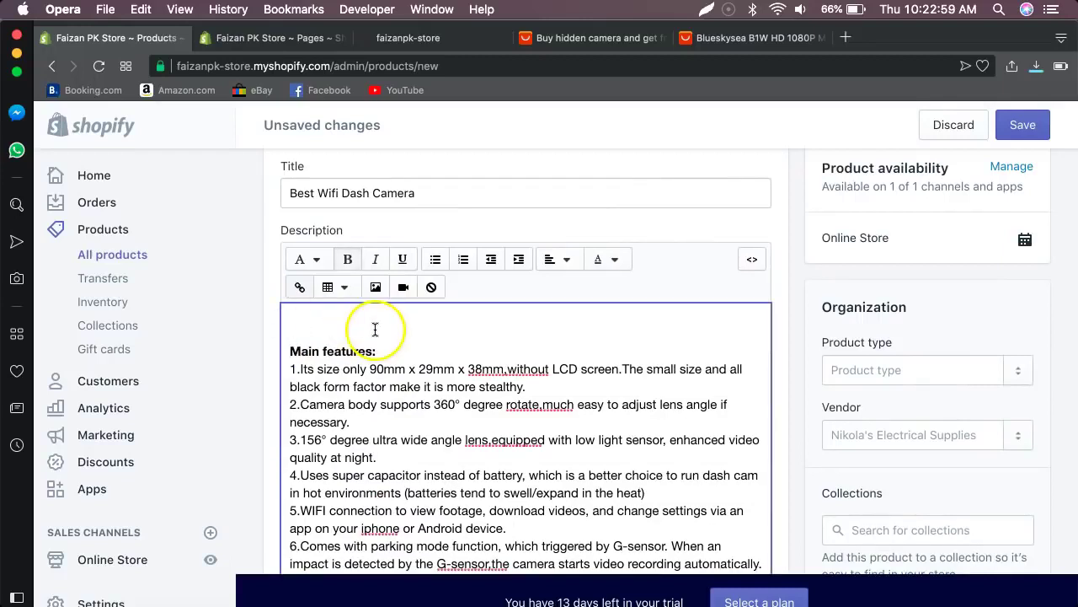
pyautogui.press('BackSpace')
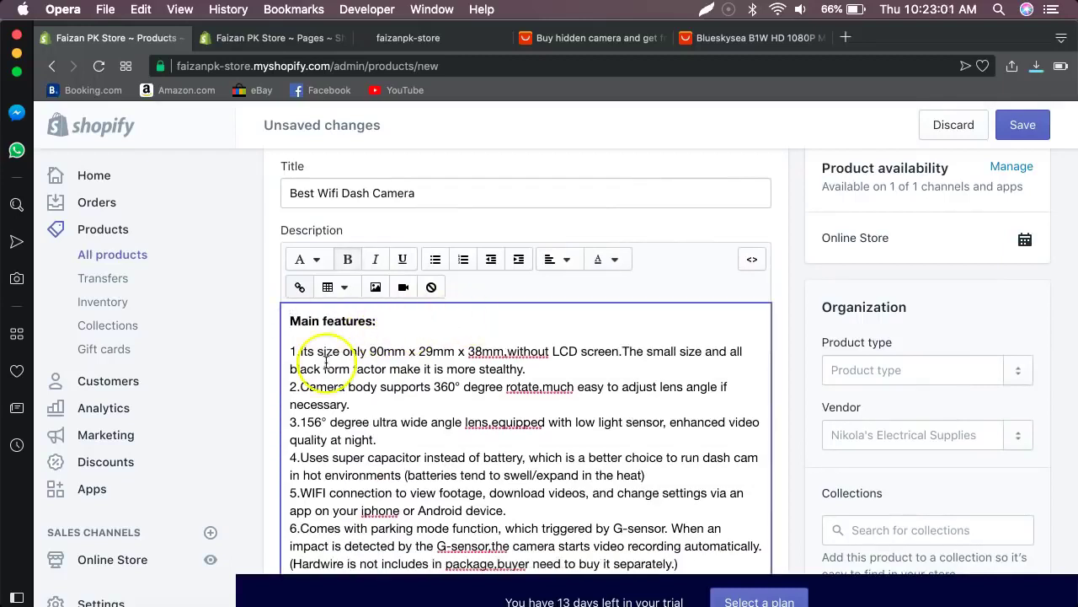
# Add Faizan Store as the product's vendor.
pyautogui.scroll(3, 1002, 211)
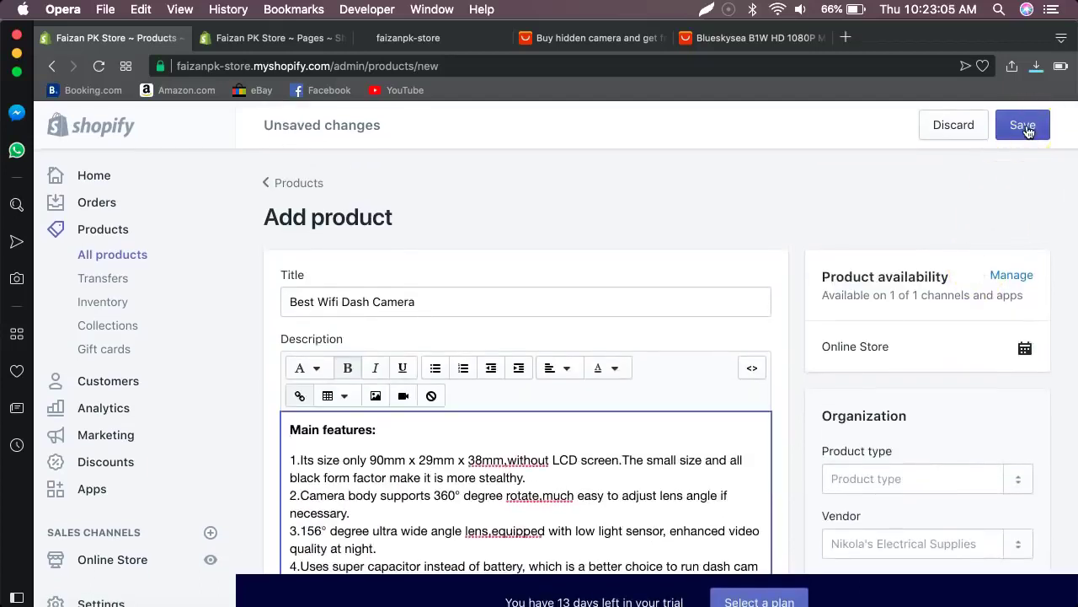
pyautogui.scroll(-4, 963, 289)
pyautogui.scroll(-2, 935, 319)
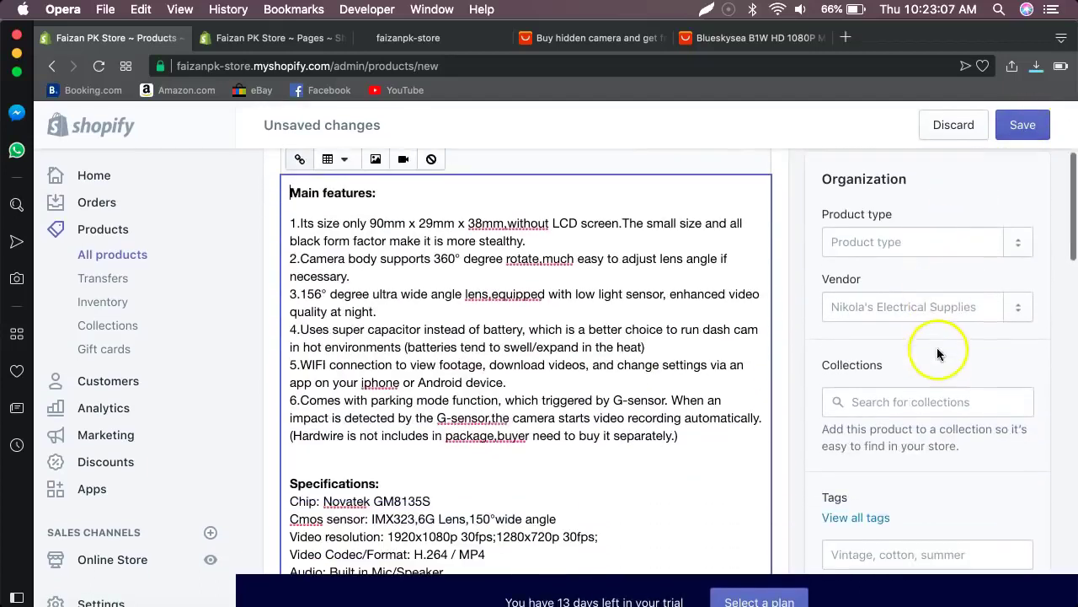
pyautogui.click(926, 301)
pyautogui.write('F')
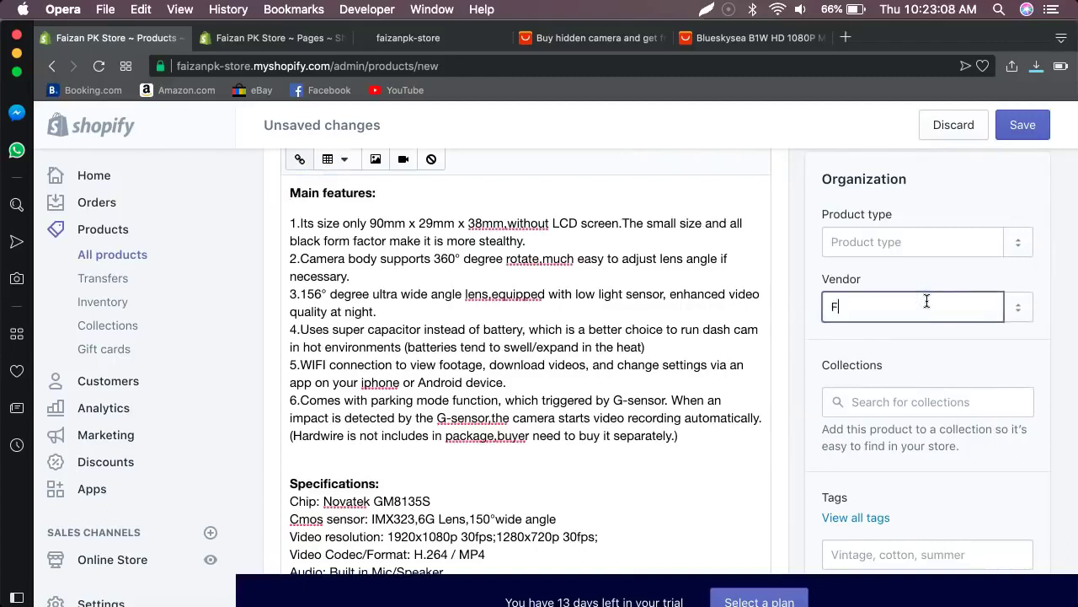
pyautogui.write('aizan Store')
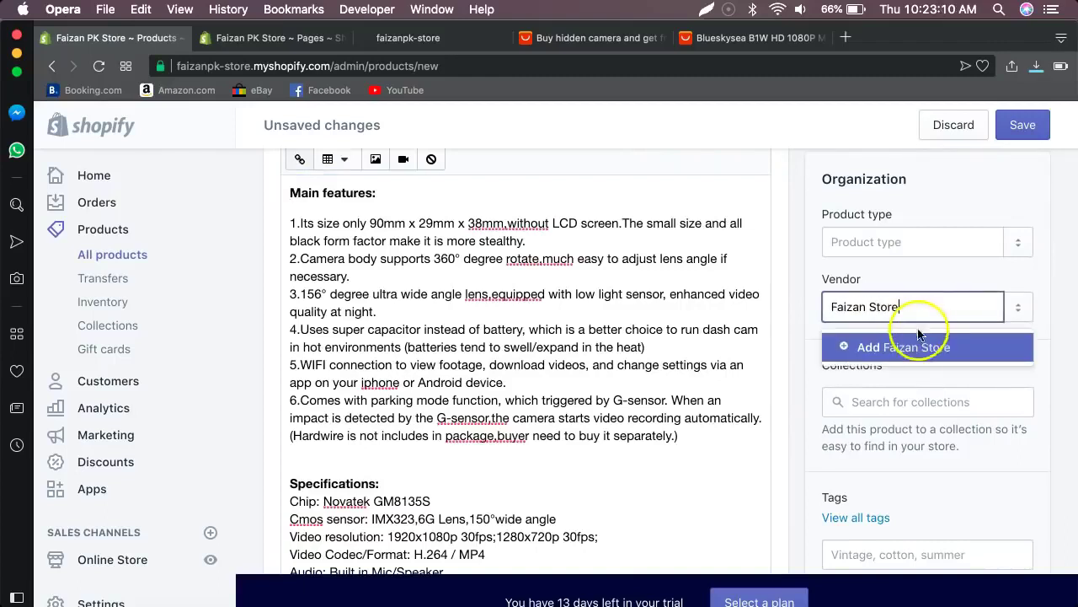
pyautogui.click(927, 347)
# Add the product to the Home page collection and save the product.
pyautogui.click(914, 402)
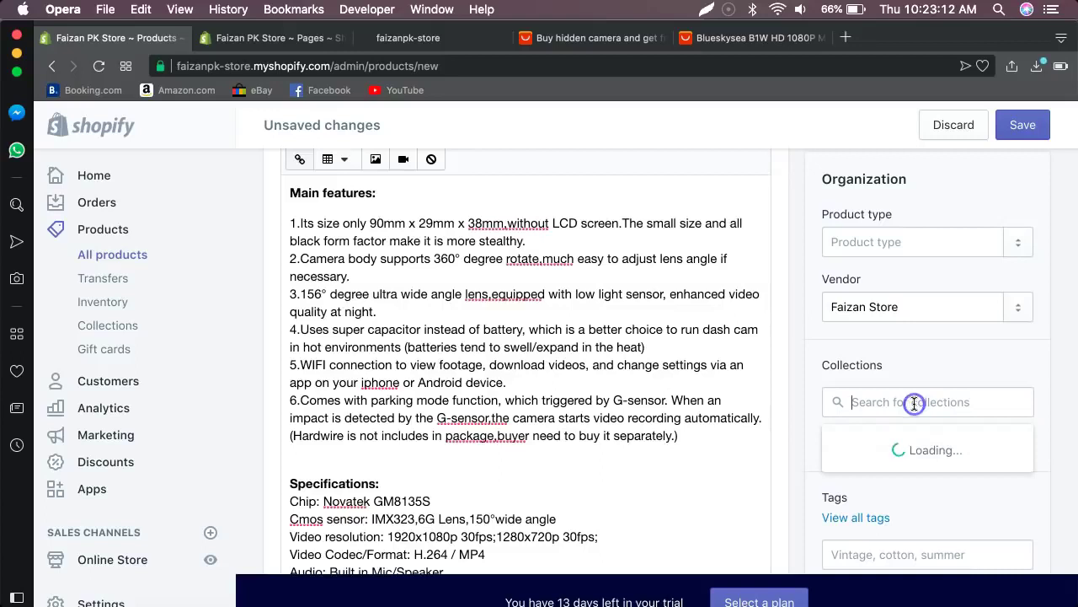
pyautogui.click(914, 444)
pyautogui.scroll(-3, 928, 371)
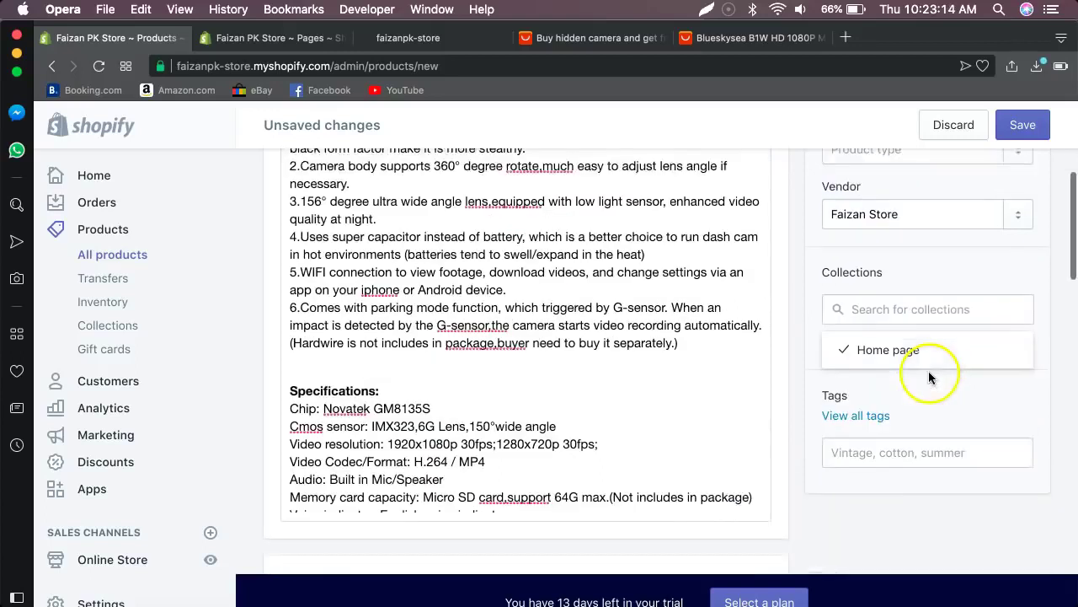
pyautogui.click(1023, 134)
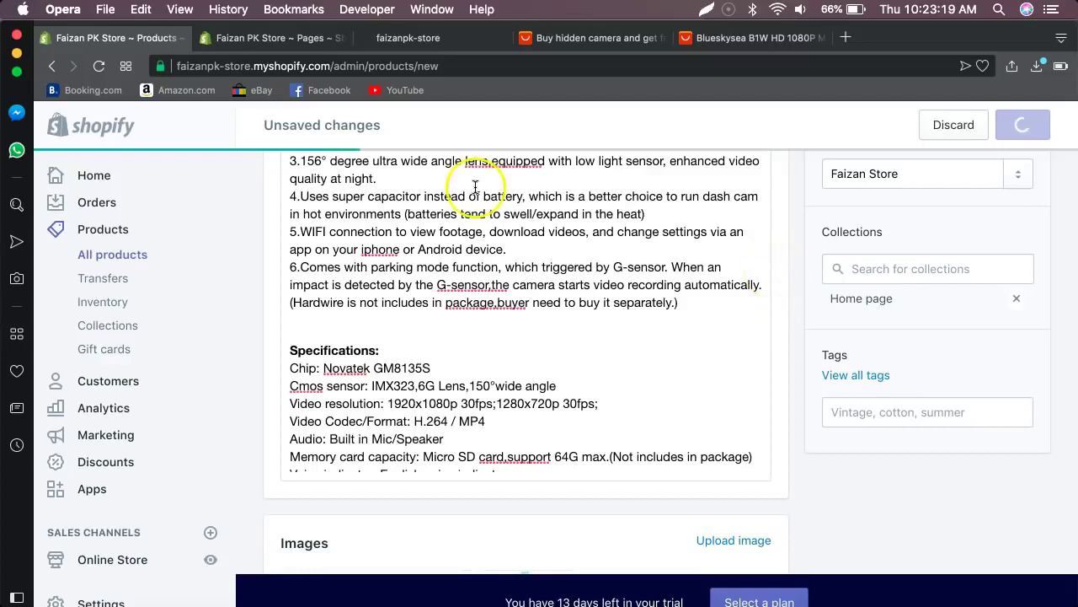
# View the saved dash camera product in the online store and look through its whole product page.
pyautogui.scroll(5, 481, 181)
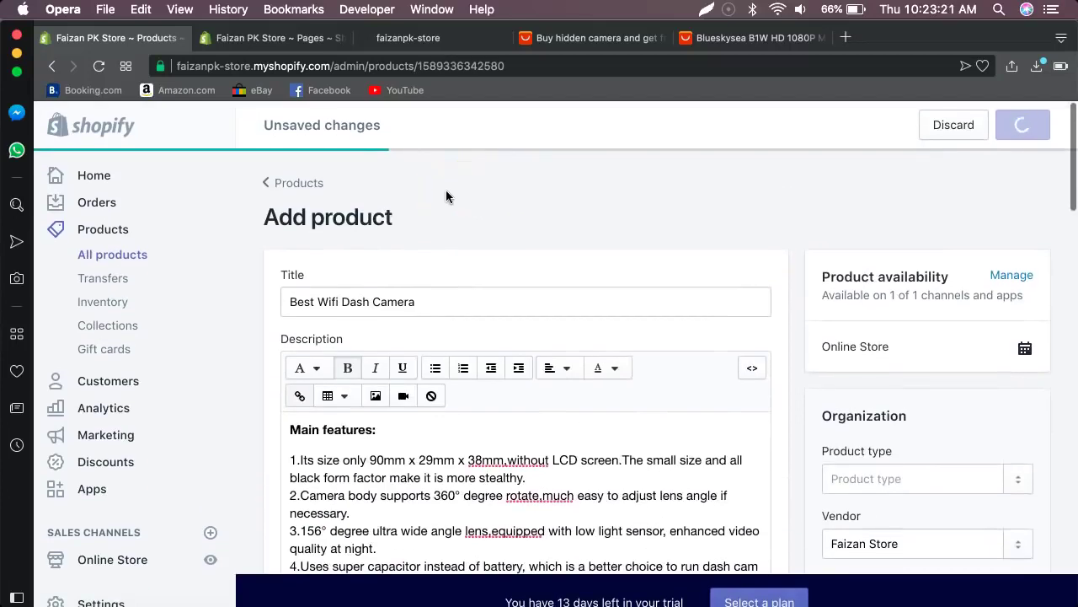
pyautogui.click(377, 238)
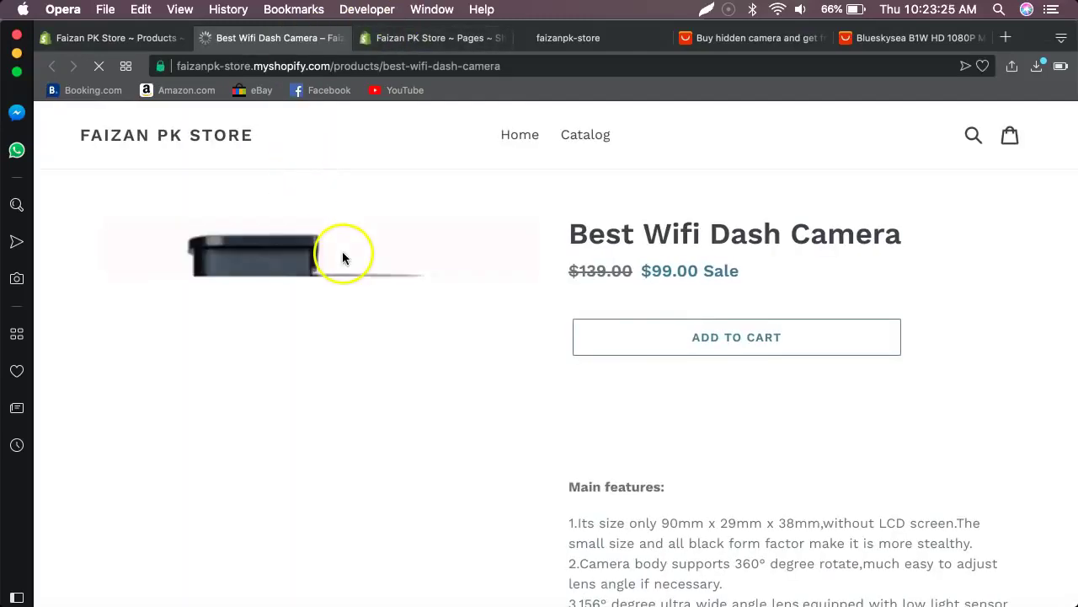
pyautogui.scroll(-5, 486, 380)
pyautogui.scroll(-10, 485, 385)
pyautogui.scroll(20, 484, 385)
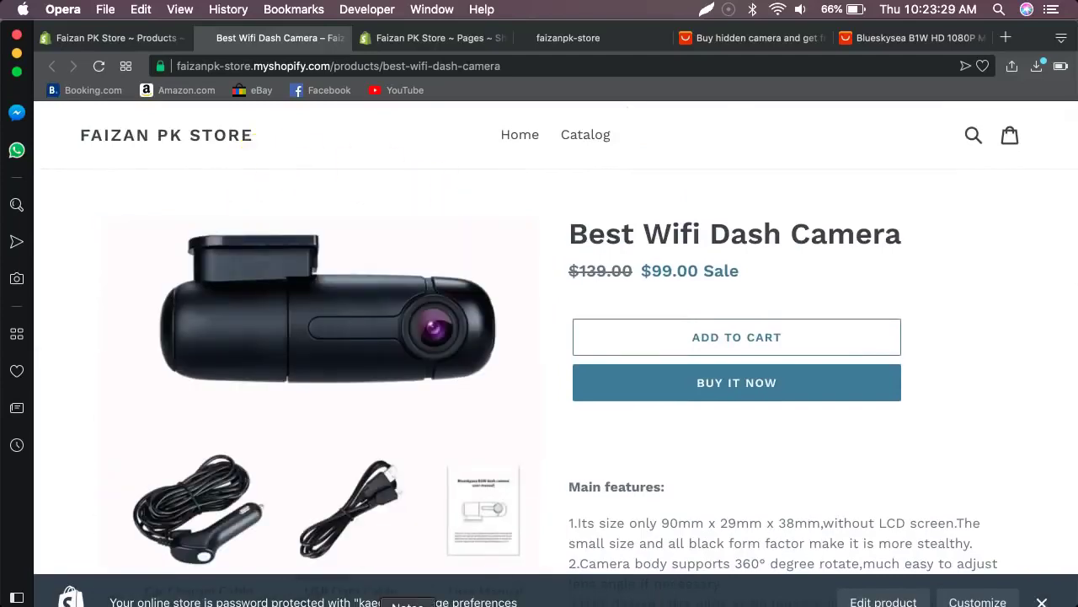
# Switch to Notes, move the Shopify course note fully into view, and consult its outline of setup topics.
pyautogui.press('super+Tab')
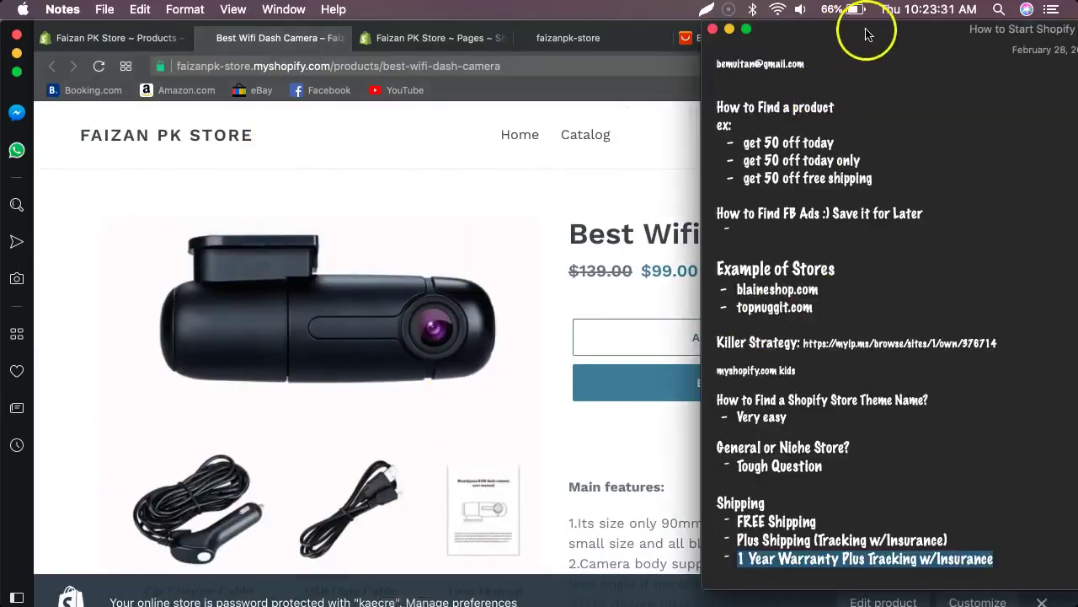
pyautogui.moveTo(871, 29); pyautogui.dragTo(537, 56)
pyautogui.scroll(10, 536, 255)
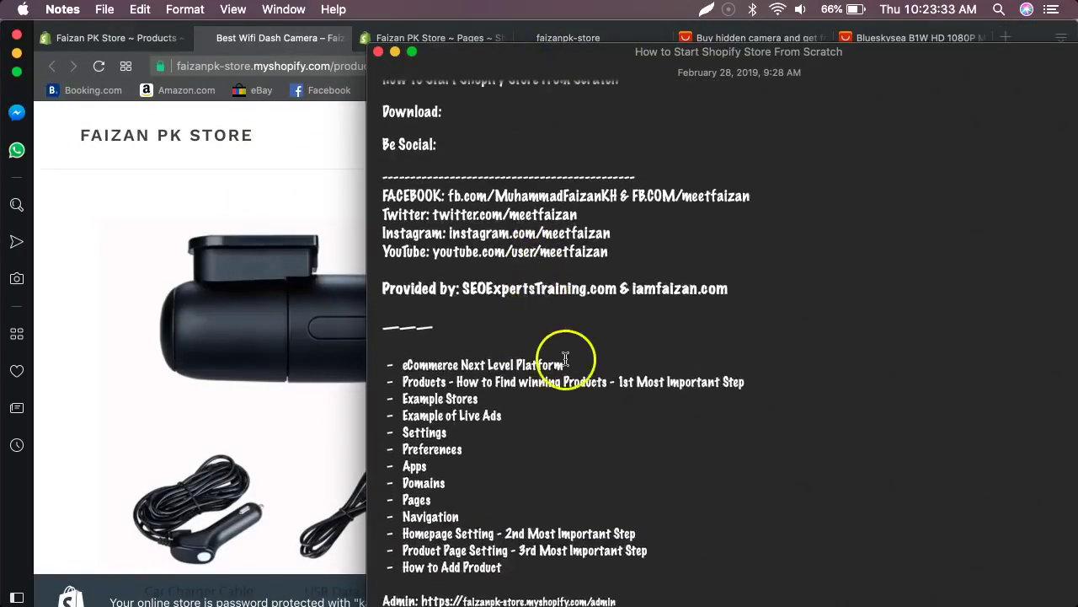
# Return to the Best Wifi Dash Camera product in the Shopify admin and start adding a variant option.
pyautogui.click(135, 38)
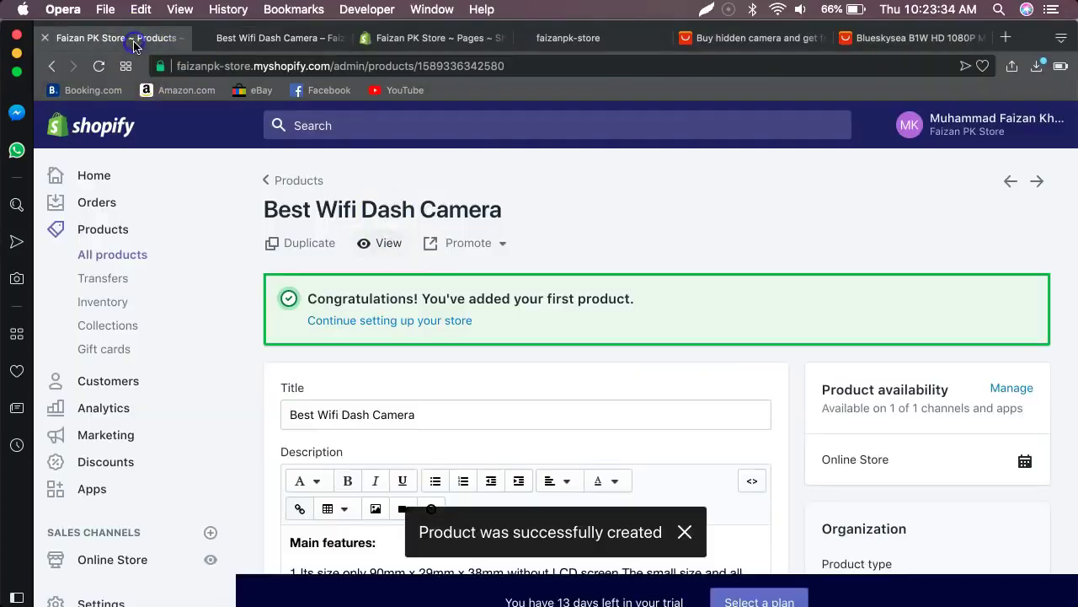
pyautogui.scroll(-6, 436, 257)
pyautogui.scroll(-15, 647, 354)
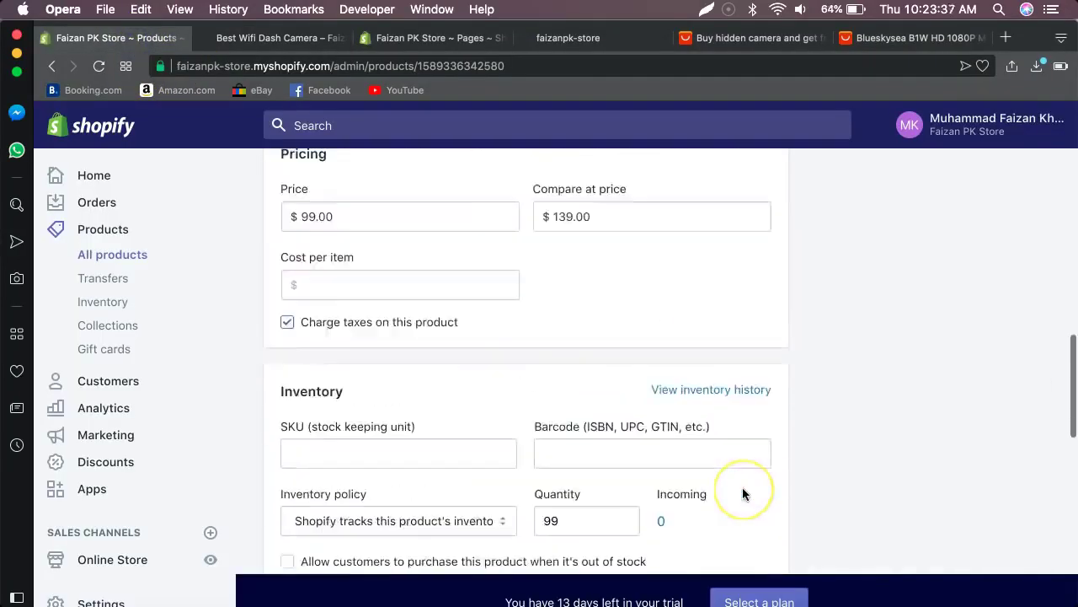
pyautogui.scroll(-10, 745, 494)
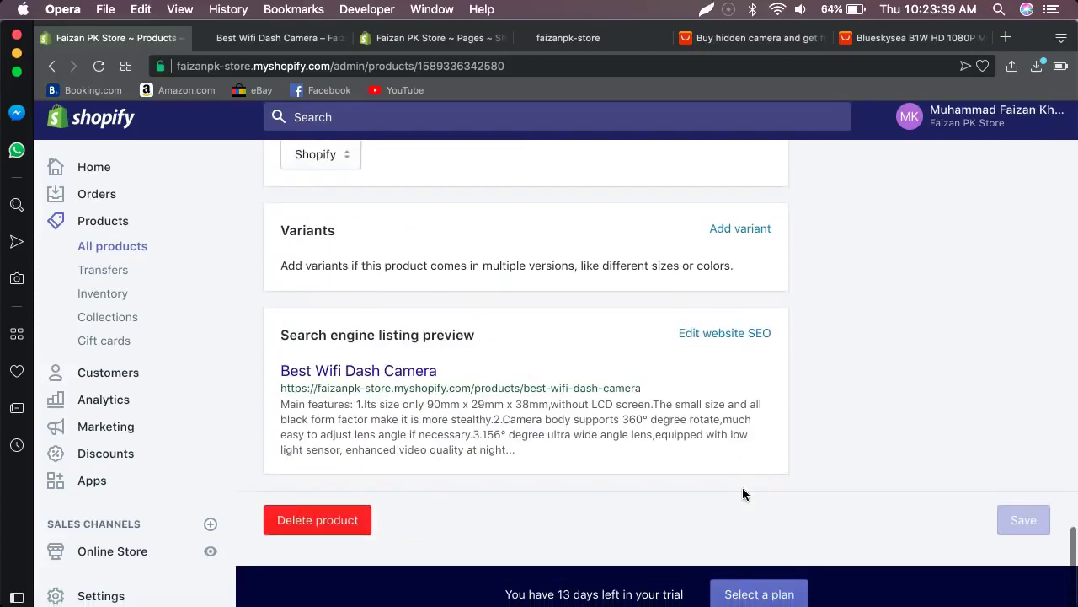
pyautogui.click(750, 240)
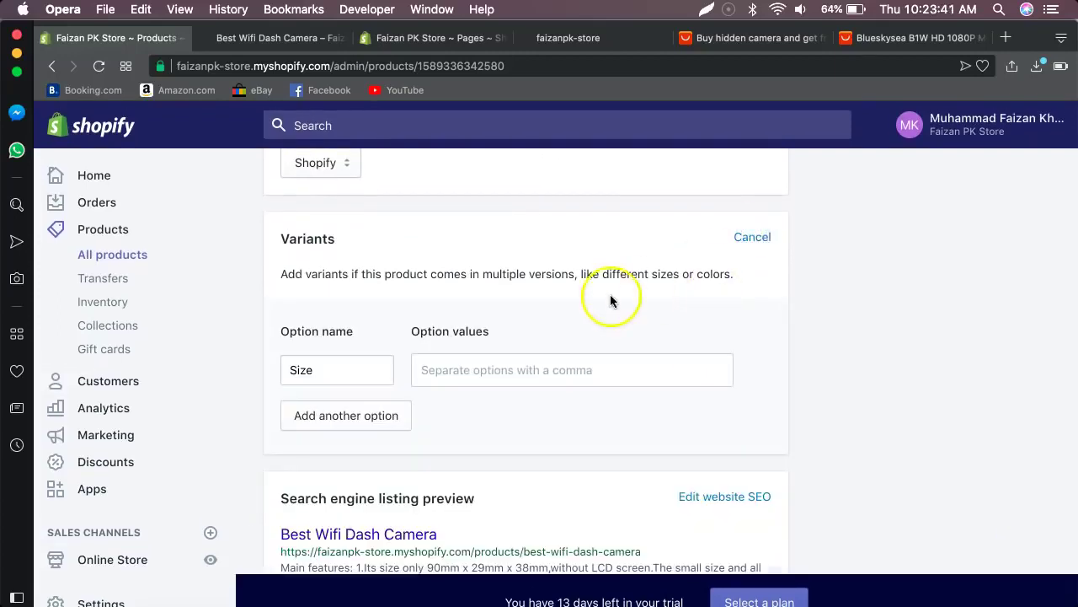
pyautogui.doubleClick(356, 369)
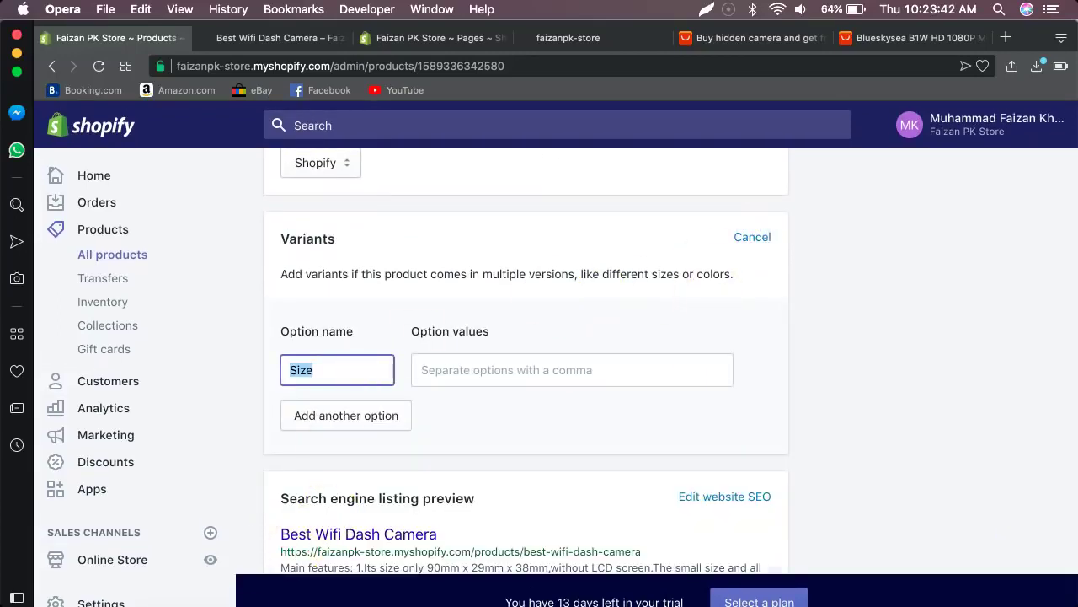
# Switch to the AliExpress dash camera listing and compare its two Color Name variants, with and without the hardwire kit.
pyautogui.click(727, 38)
pyautogui.click(910, 37)
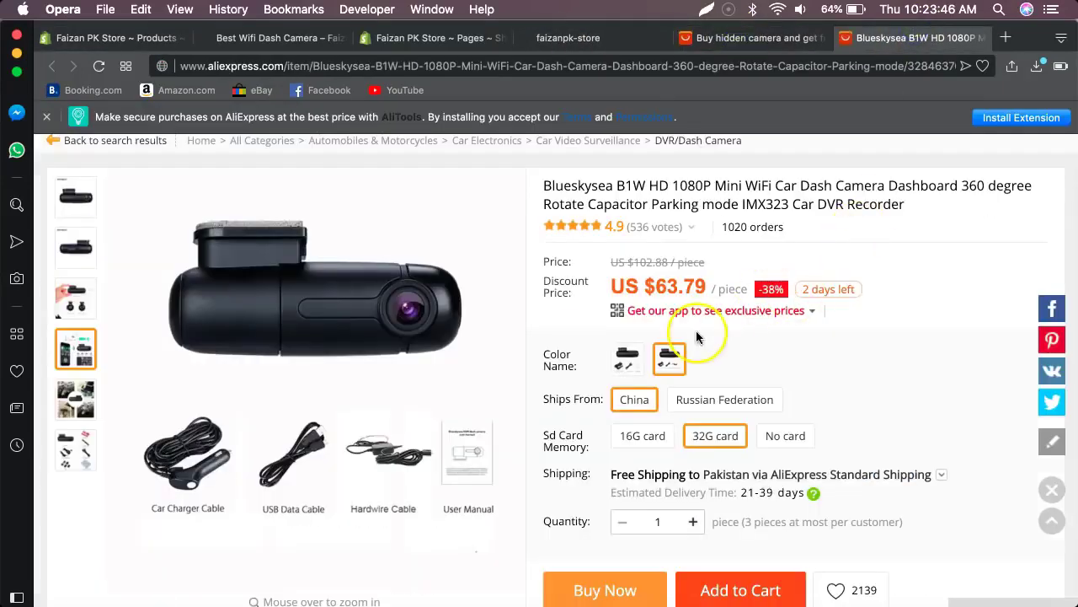
pyautogui.click(628, 358)
pyautogui.click(669, 361)
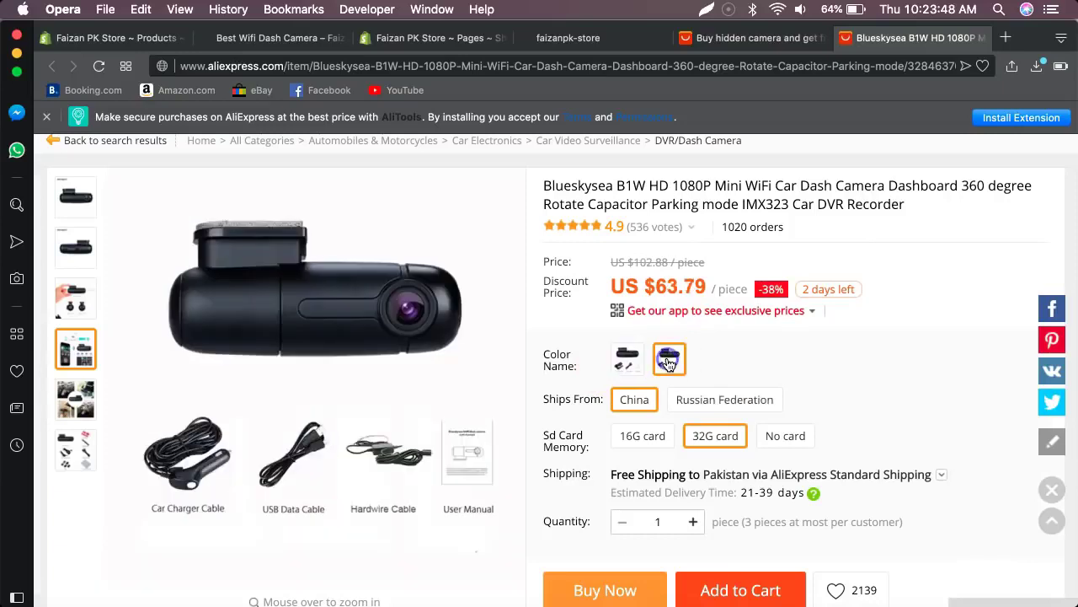
pyautogui.click(627, 358)
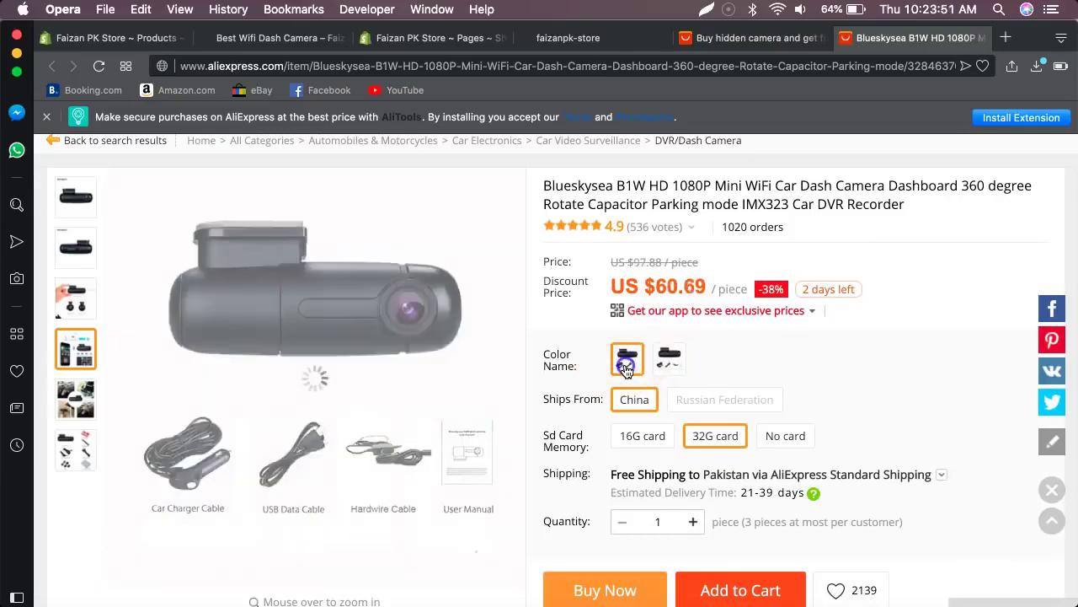
pyautogui.click(664, 364)
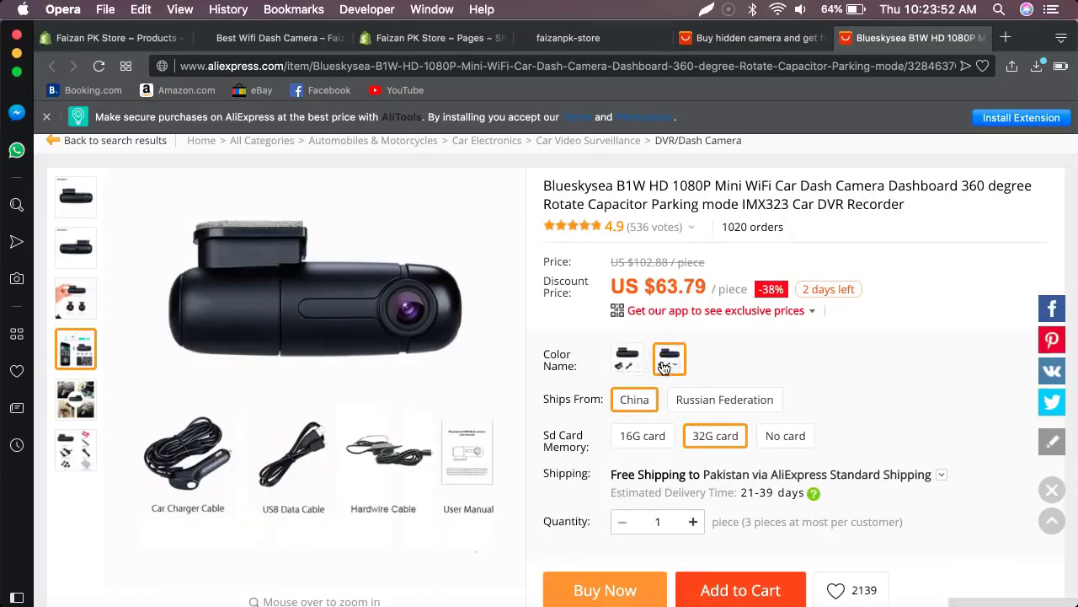
pyautogui.click(640, 368)
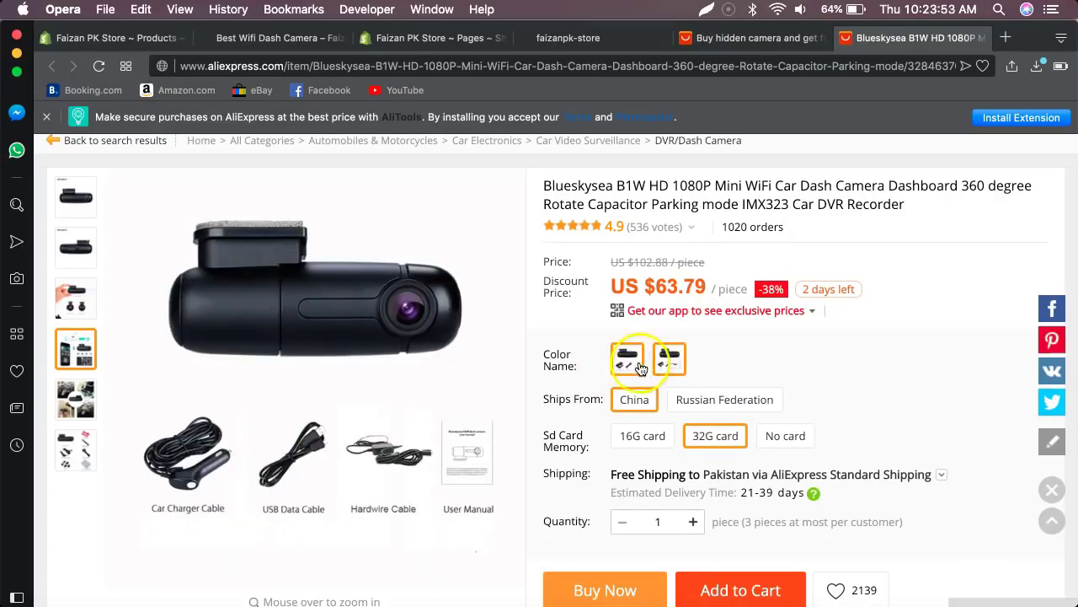
pyautogui.click(685, 357)
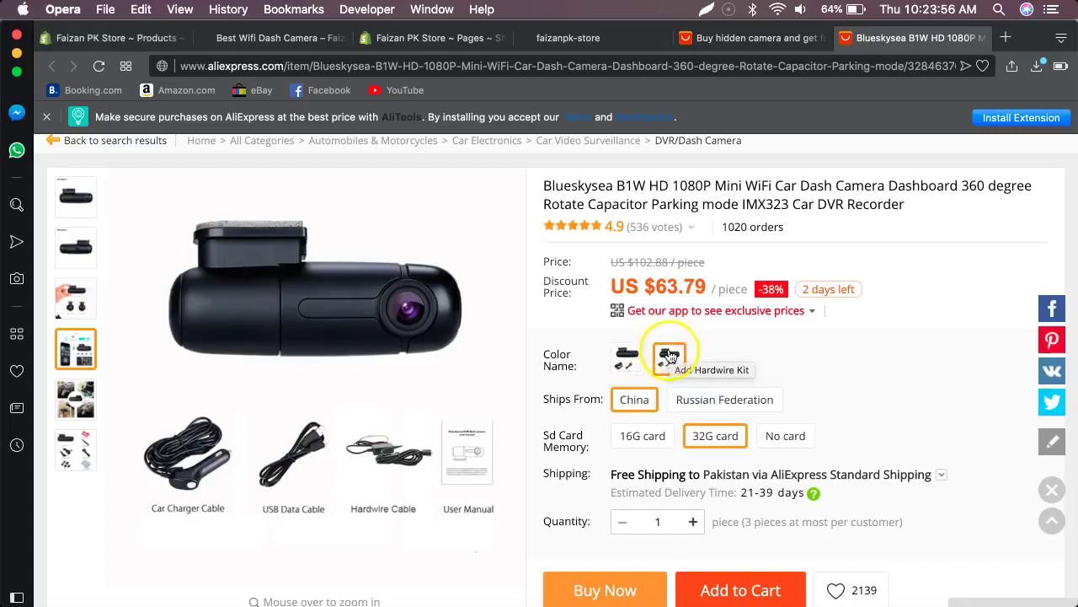
pyautogui.click(638, 360)
pyautogui.click(668, 361)
pyautogui.click(625, 362)
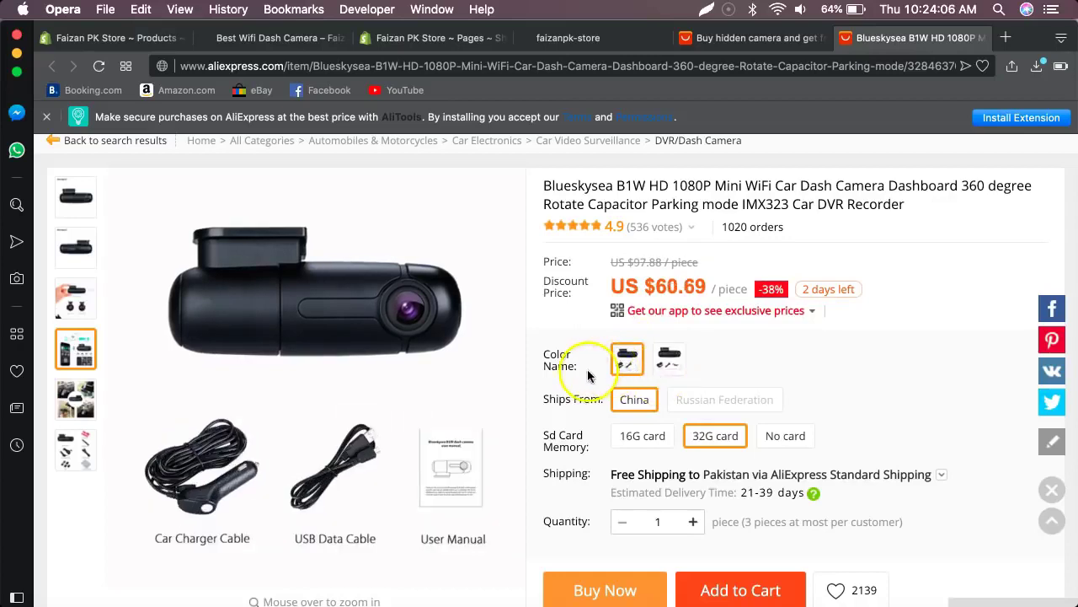
# Copy the Sd Card Memory option label from the AliExpress listing.
pyautogui.scroll(-2, 647, 311)
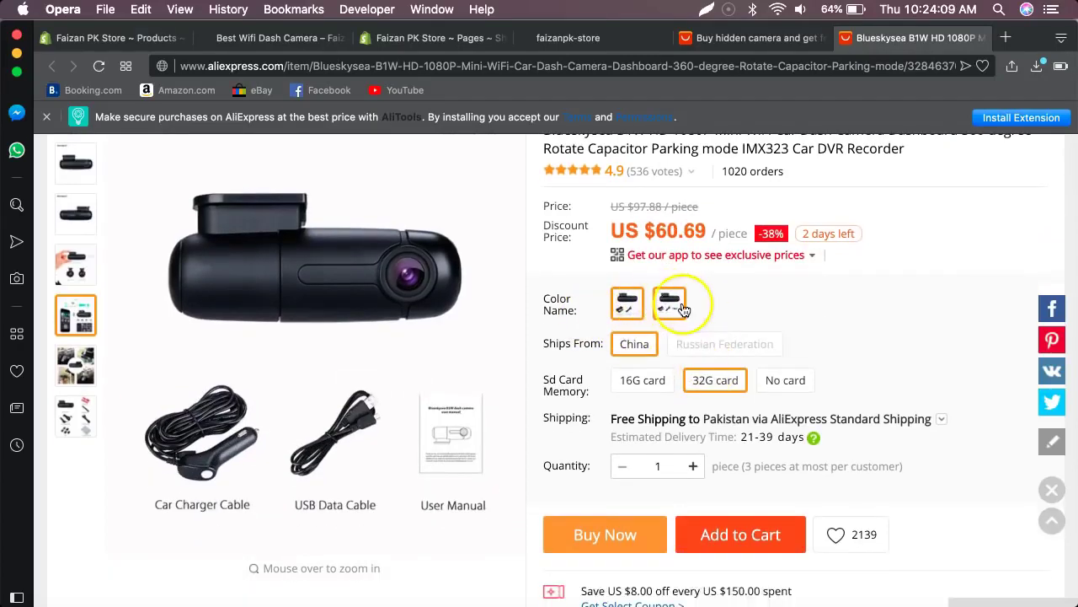
pyautogui.scroll(-1, 728, 312)
pyautogui.scroll(-3, 744, 368)
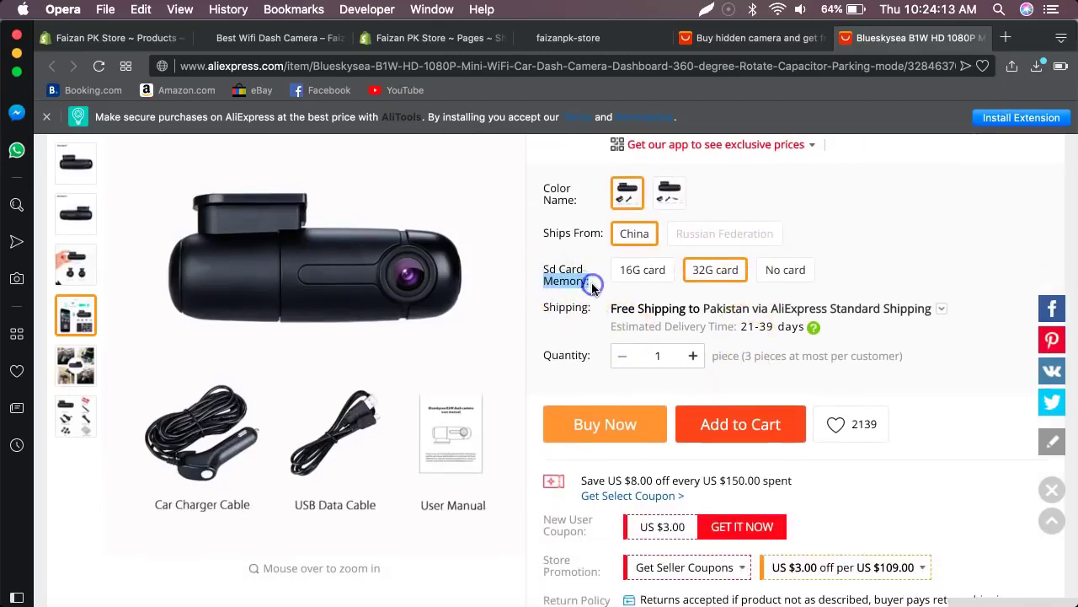
pyautogui.click(548, 282)
pyautogui.tripleClick(543, 268)
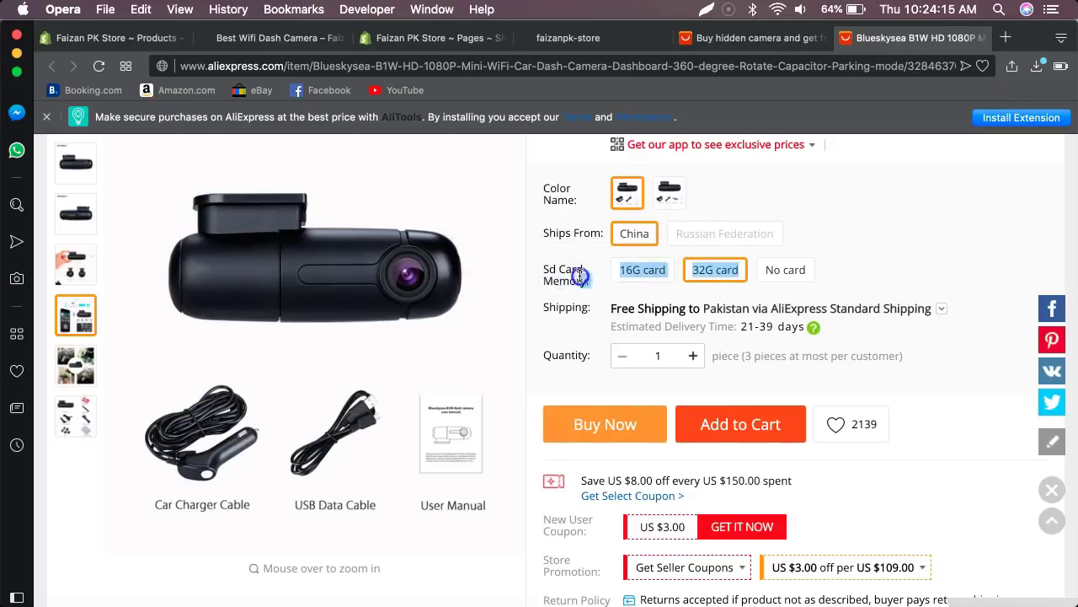
pyautogui.click(592, 282)
pyautogui.tripleClick(547, 270)
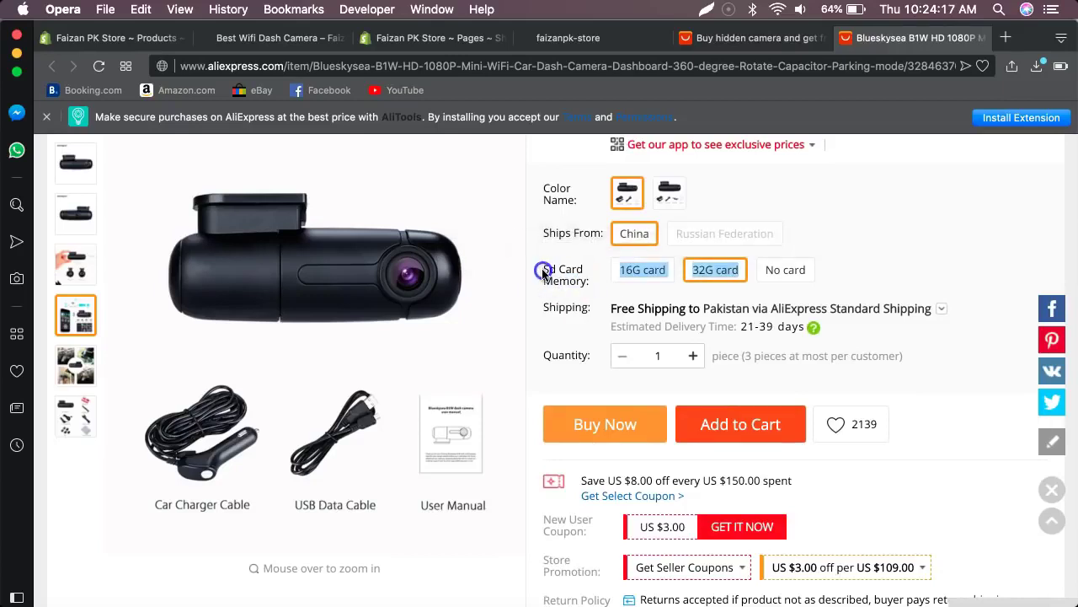
pyautogui.click(545, 272)
pyautogui.tripleClick(546, 272)
pyautogui.press('super+c')
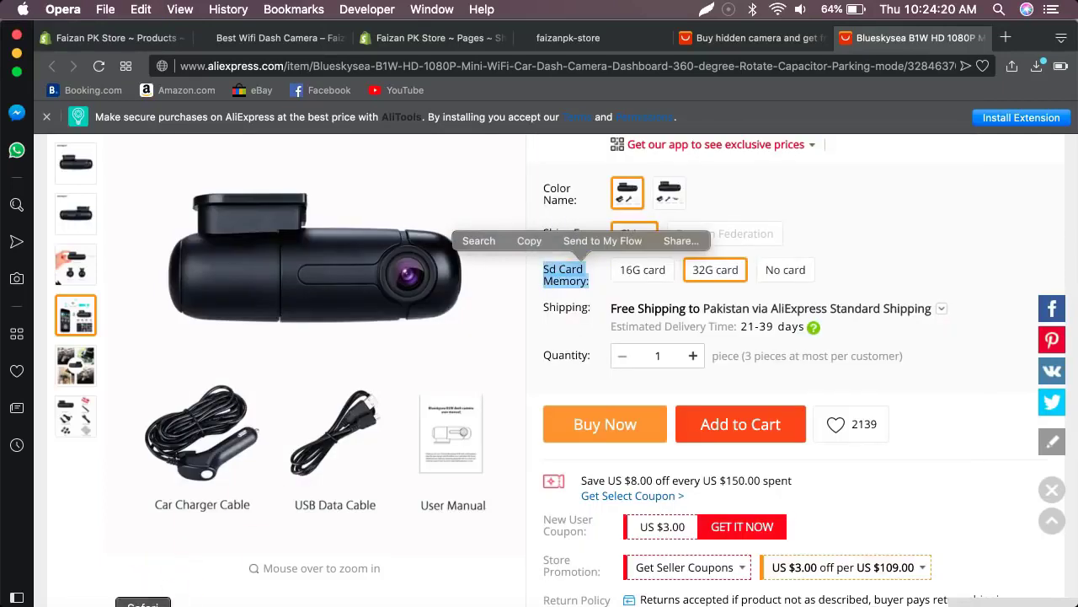
# Back in the Shopify product, replace the variant's option name with Sd Card Memory using the copied label.
pyautogui.click(240, 38)
pyautogui.click(154, 37)
pyautogui.press('super+v')
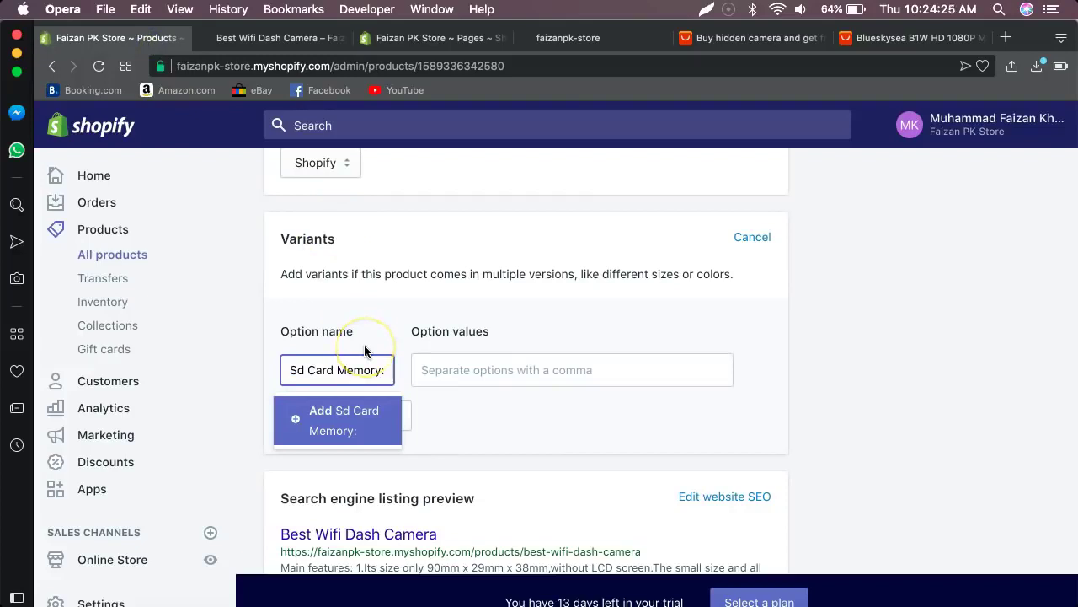
pyautogui.click(349, 410)
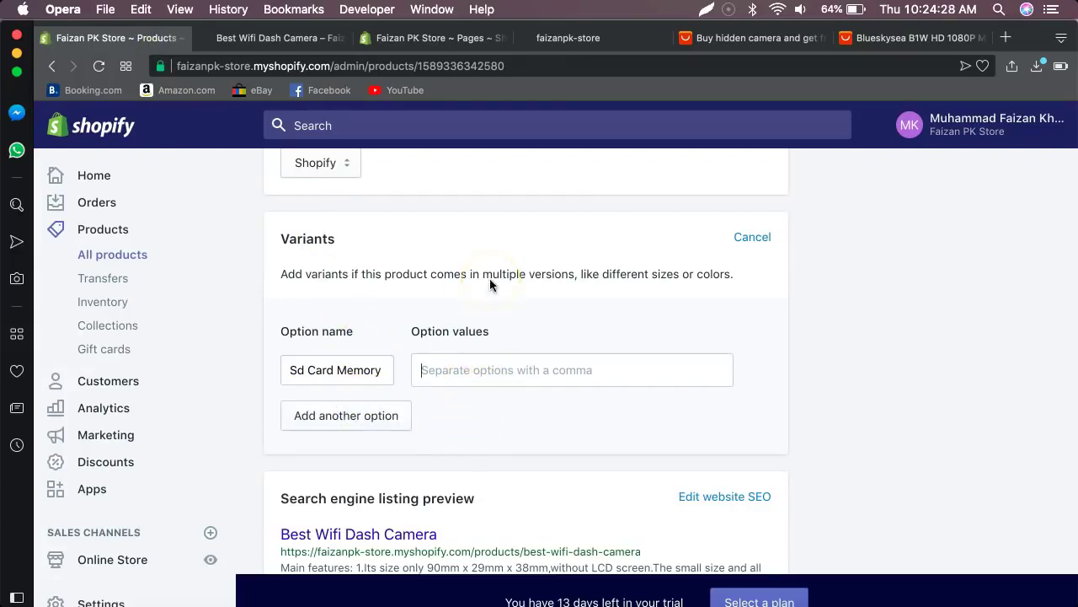
# Check the card choices on AliExpress and add 16G Card, 32G Card and No Card as the Sd Card Memory option values.
pyautogui.click(876, 47)
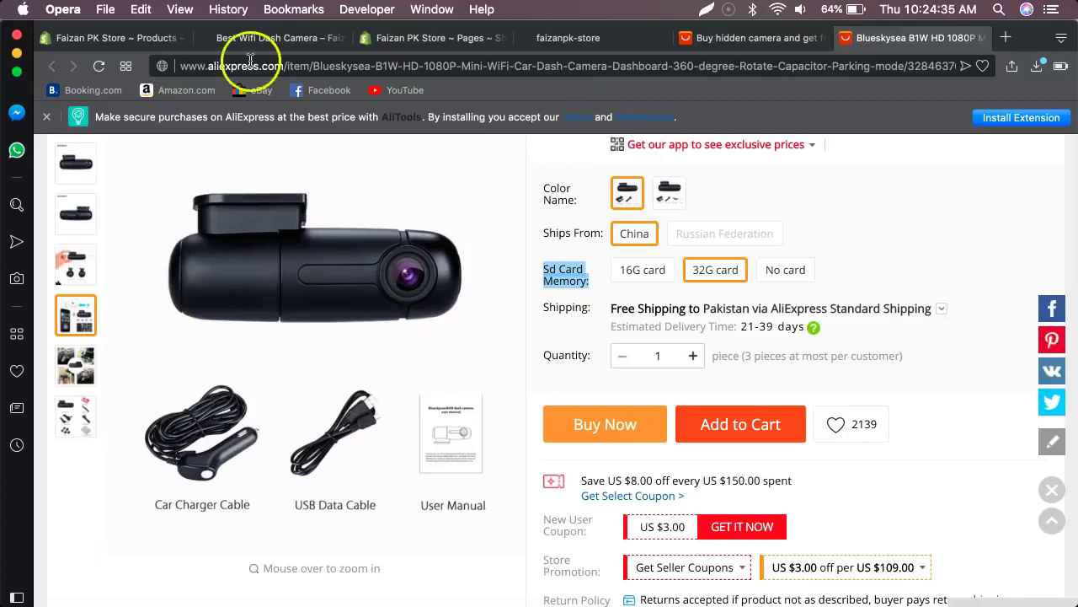
pyautogui.click(154, 42)
pyautogui.write('16G Car')
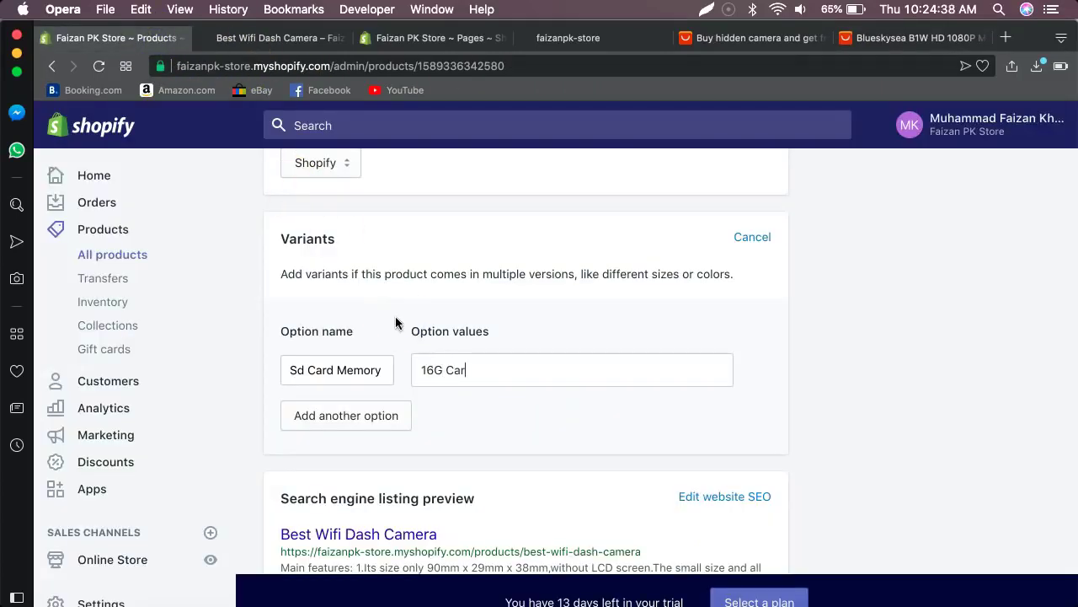
pyautogui.write('d')
pyautogui.press('Return')
pyautogui.write('32')
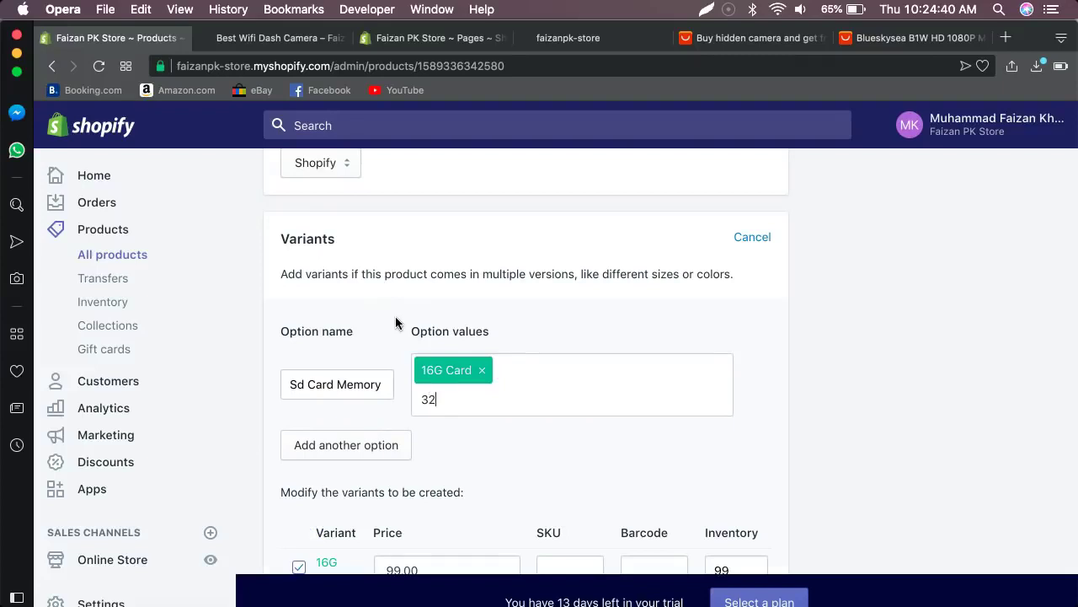
pyautogui.write('G Card')
pyautogui.press('Return')
pyautogui.write('No Card')
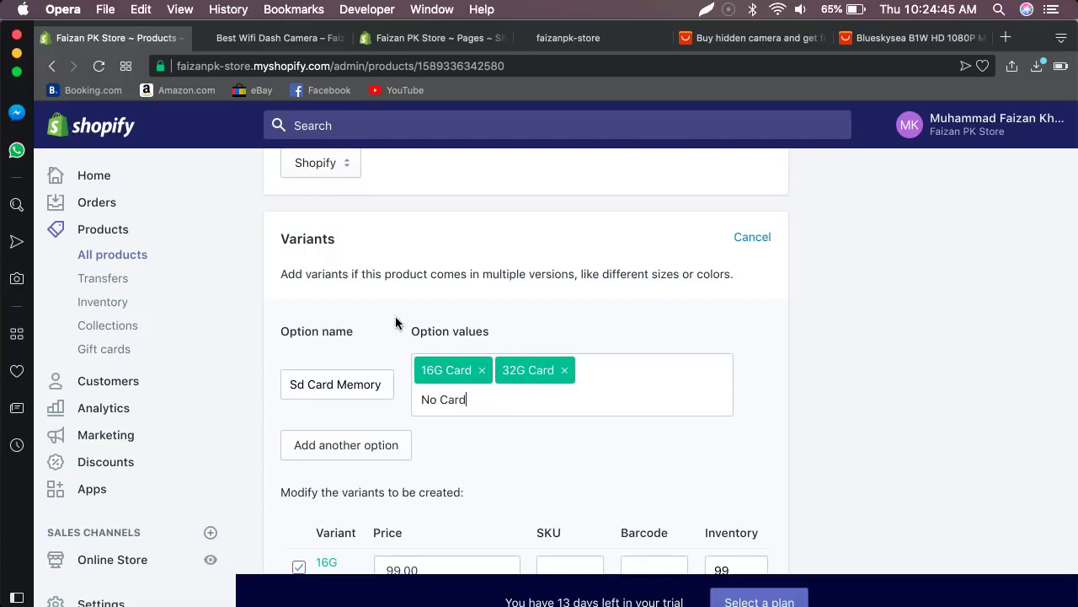
pyautogui.press('Return')
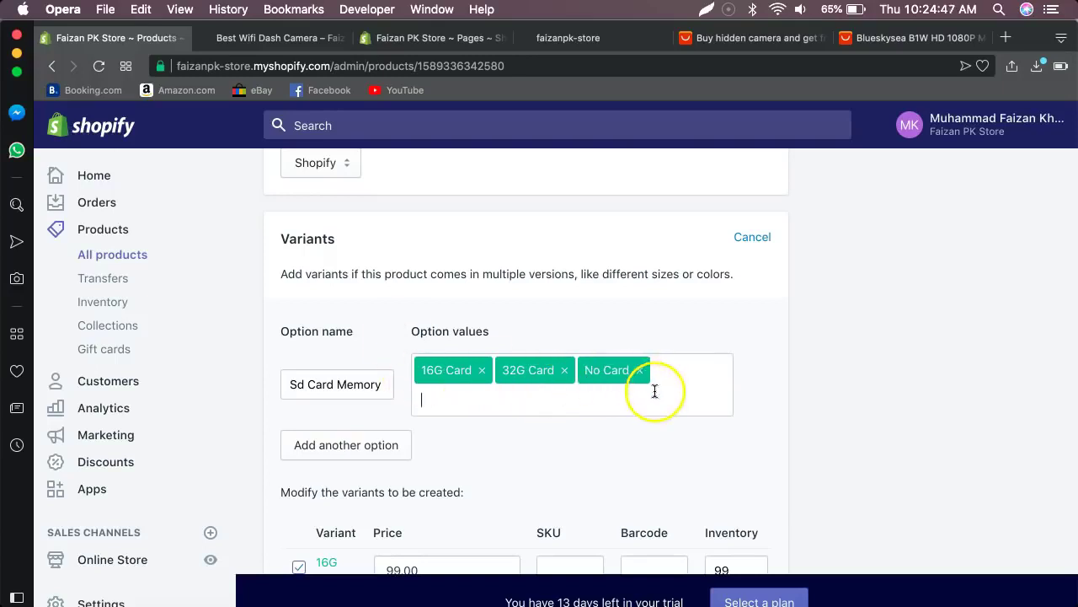
# Set the inventory of the 32G Card and No Card variants to 99 each and save the product.
pyautogui.scroll(-5, 506, 404)
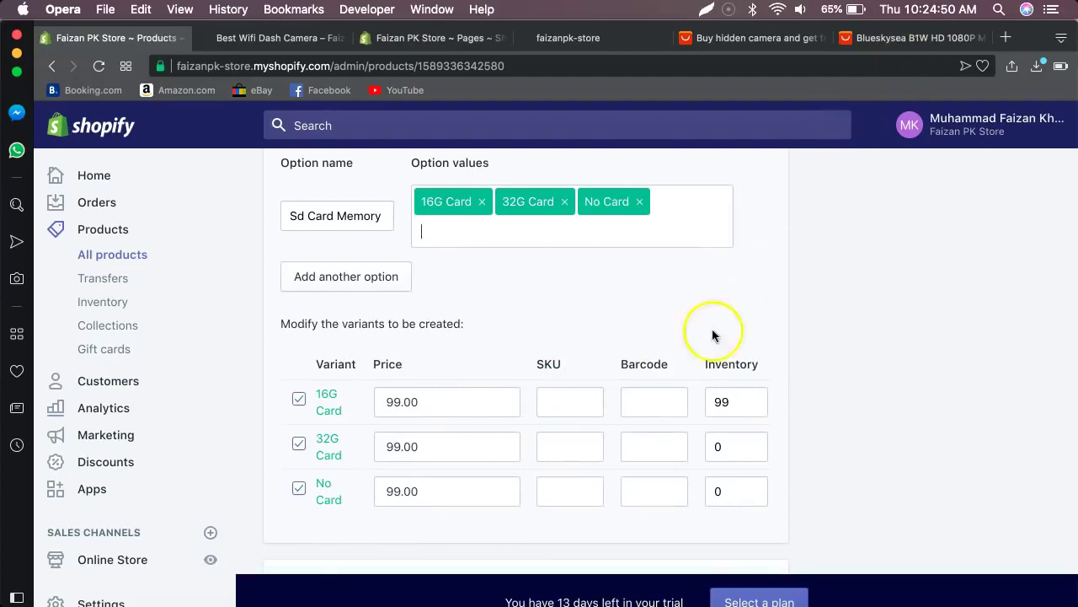
pyautogui.scroll(-2, 578, 413)
pyautogui.click(732, 379)
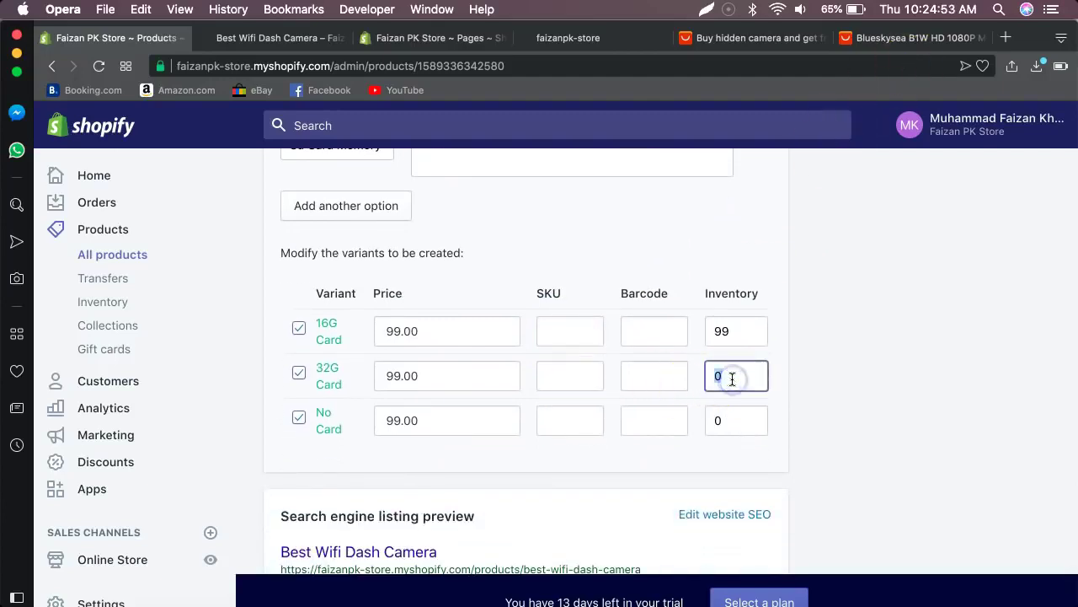
pyautogui.click(728, 413)
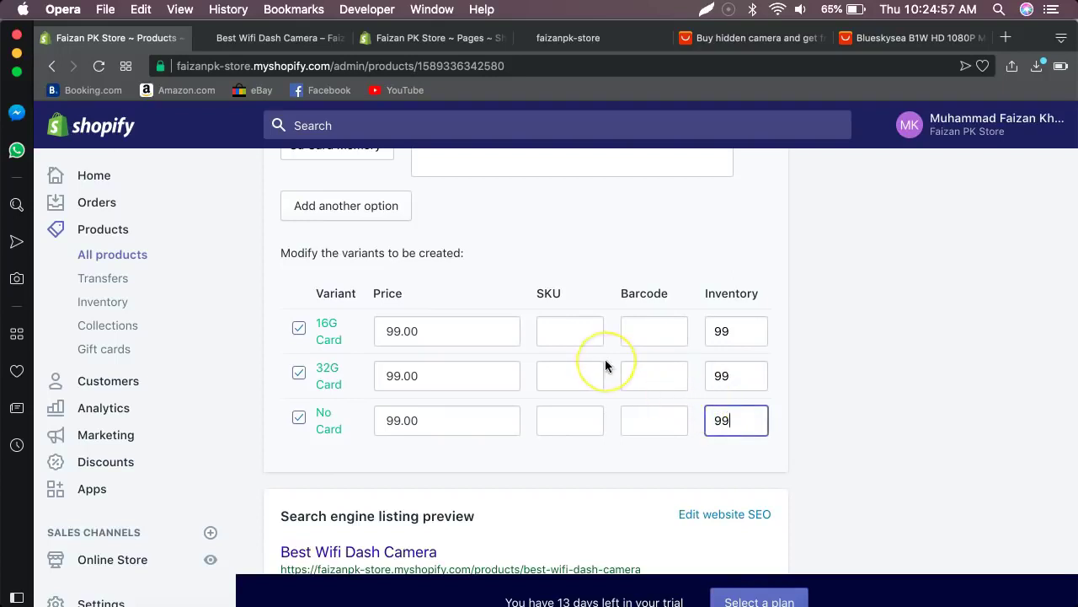
pyautogui.scroll(-5, 722, 330)
pyautogui.click(1023, 526)
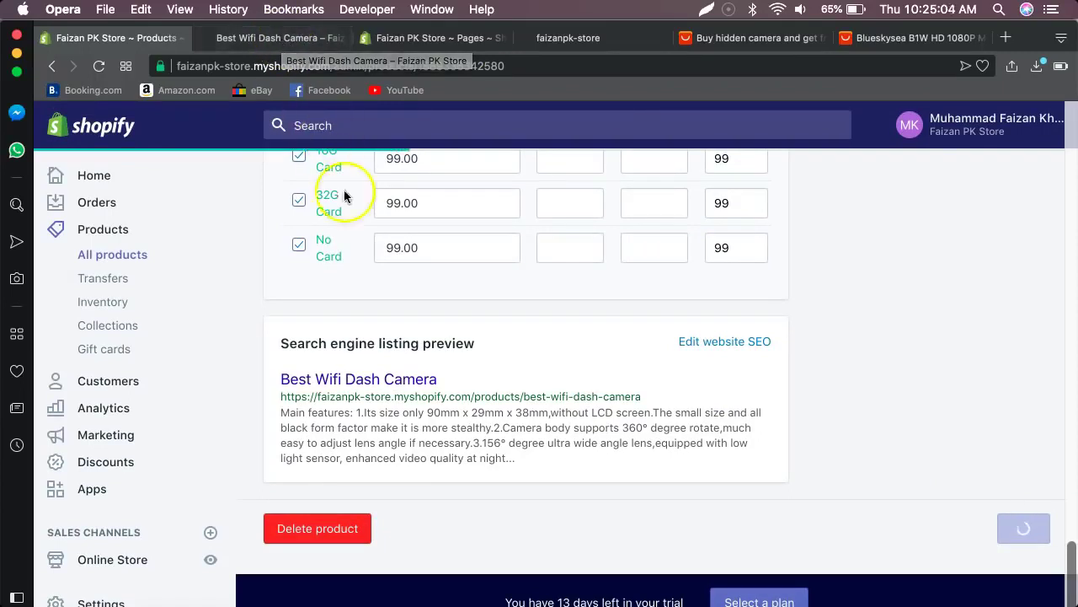
# Reload the storefront page of the Best Wifi Dash Camera and try the 32G Card and 16G Card options.
pyautogui.click(250, 38)
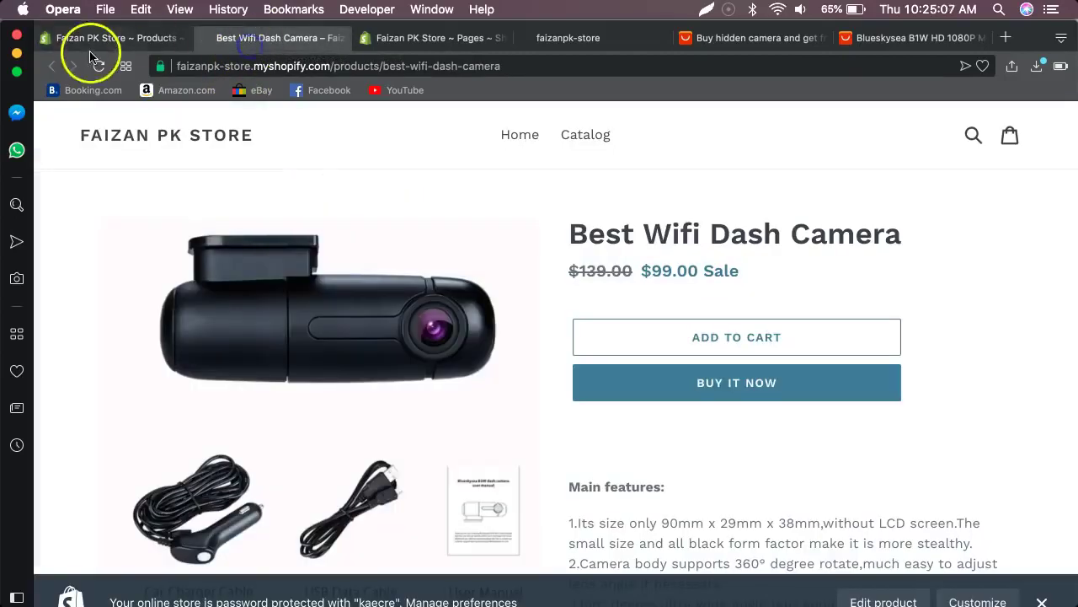
pyautogui.click(98, 66)
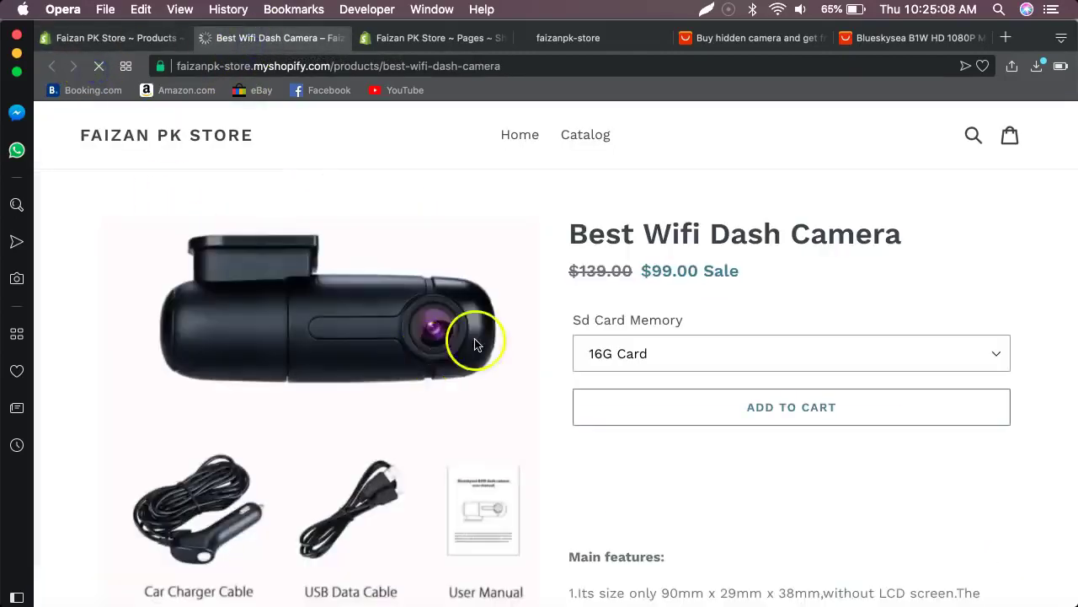
pyautogui.click(787, 353)
pyautogui.click(772, 378)
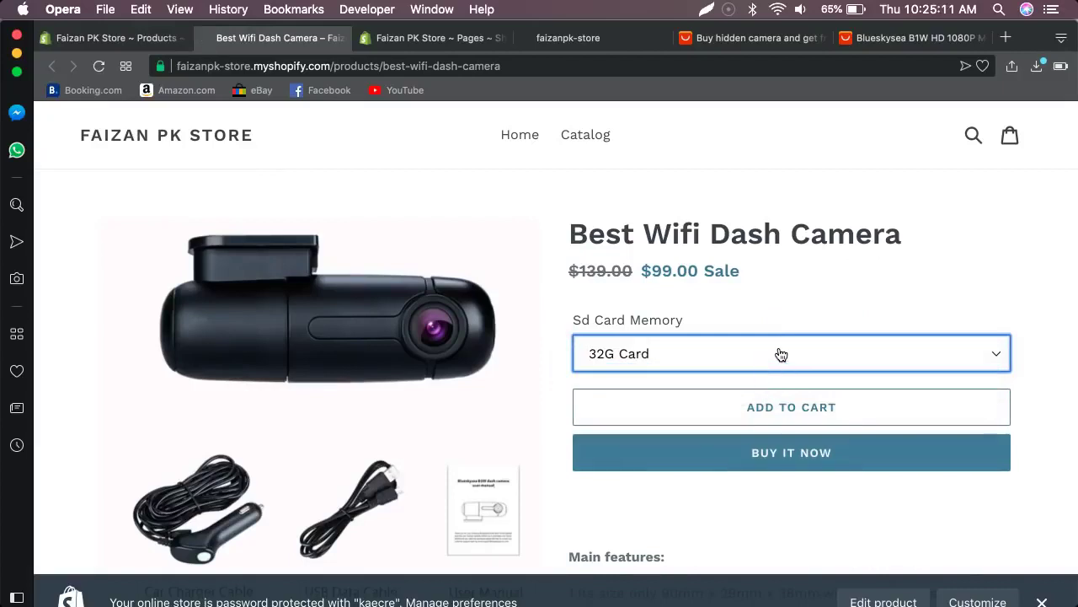
pyautogui.scroll(-2, 778, 354)
pyautogui.click(730, 268)
pyautogui.click(722, 251)
# Switch to the AliExpress listing of the Blueskysea B1W and compare prices for the 16G card and No card options.
pyautogui.click(768, 38)
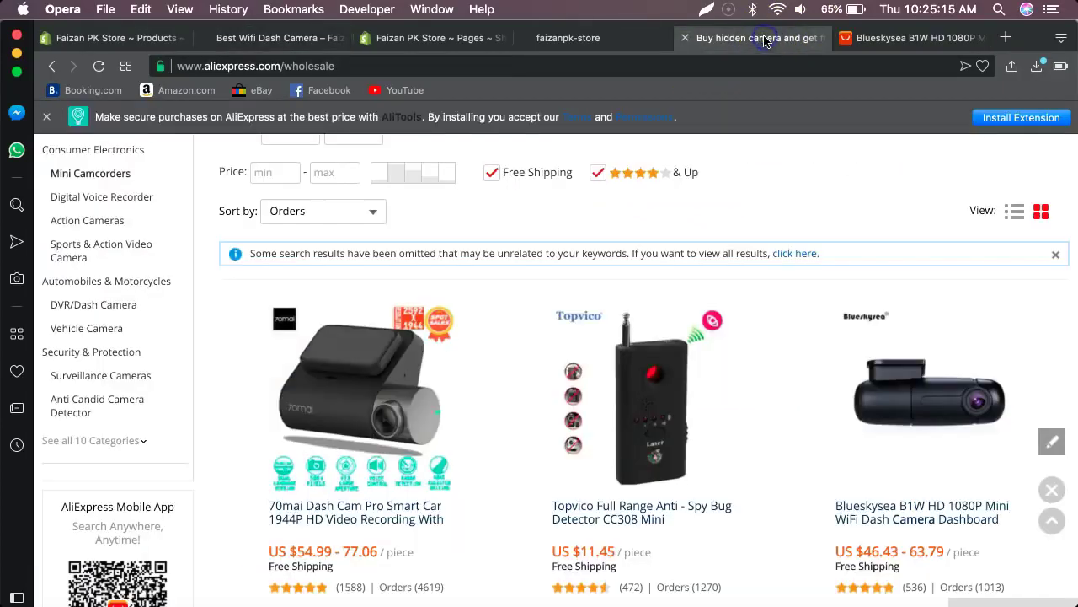
pyautogui.click(891, 37)
pyautogui.scroll(1, 707, 308)
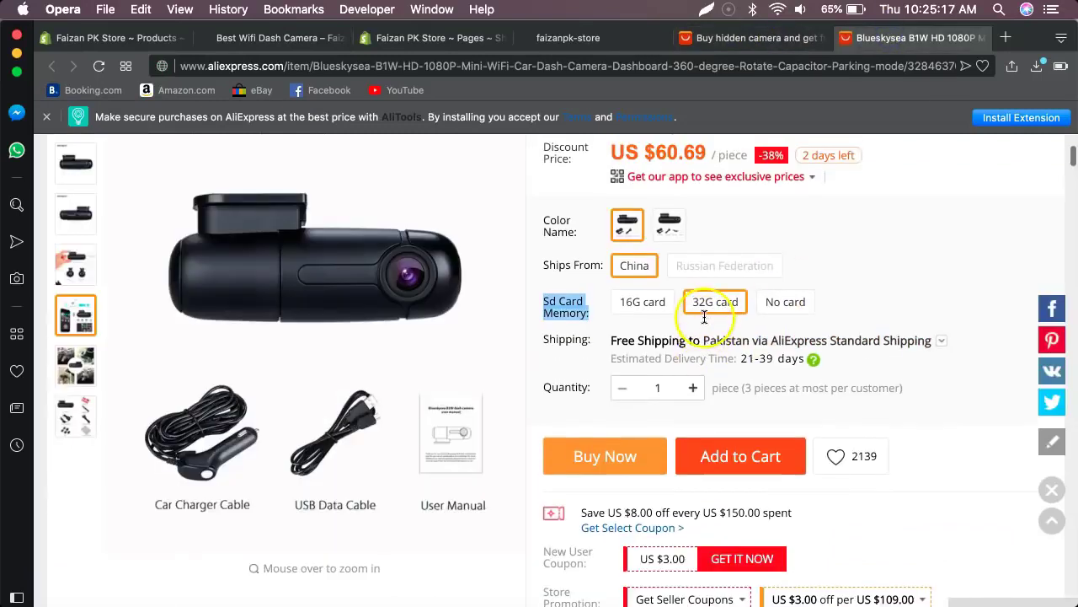
pyautogui.click(646, 308)
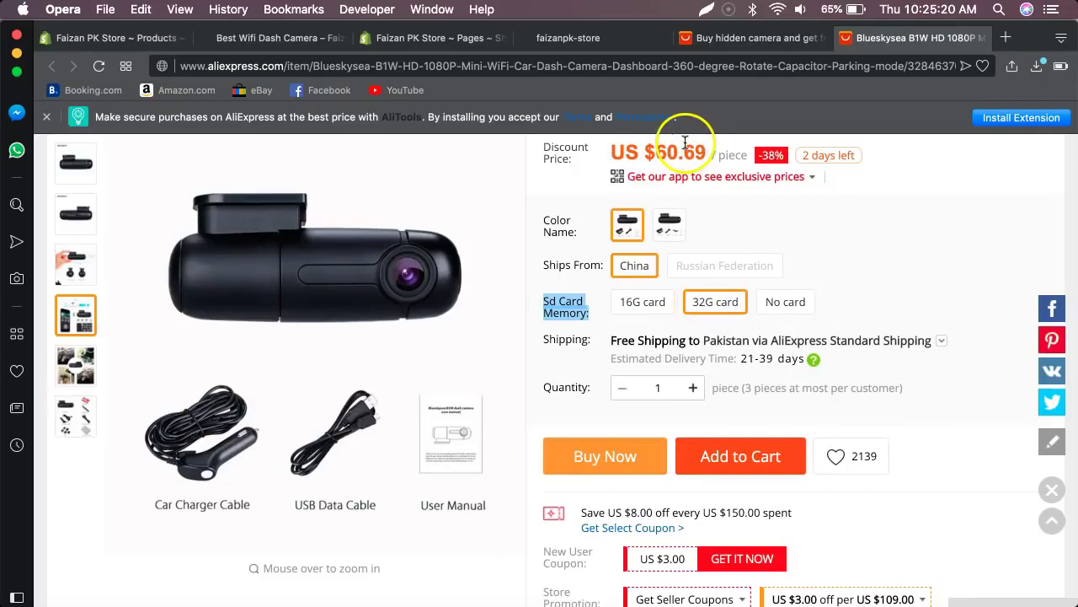
pyautogui.click(784, 301)
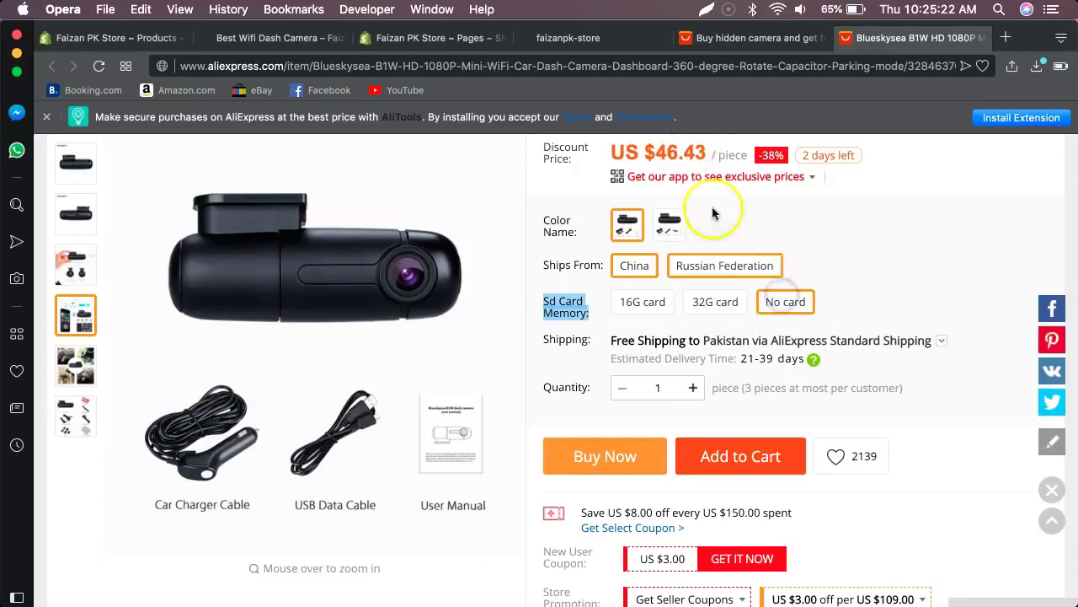
pyautogui.click(645, 304)
pyautogui.click(783, 307)
# Return to the Shopify admin product page and open the 32G Card variant's details at its pricing section.
pyautogui.click(122, 38)
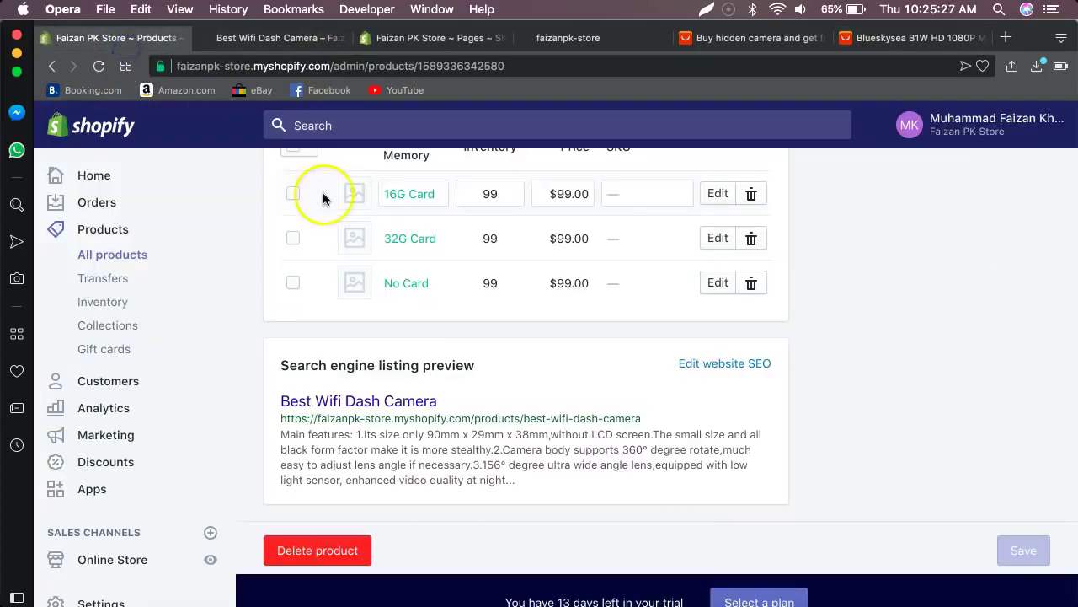
pyautogui.scroll(2, 470, 327)
pyautogui.scroll(1, 469, 327)
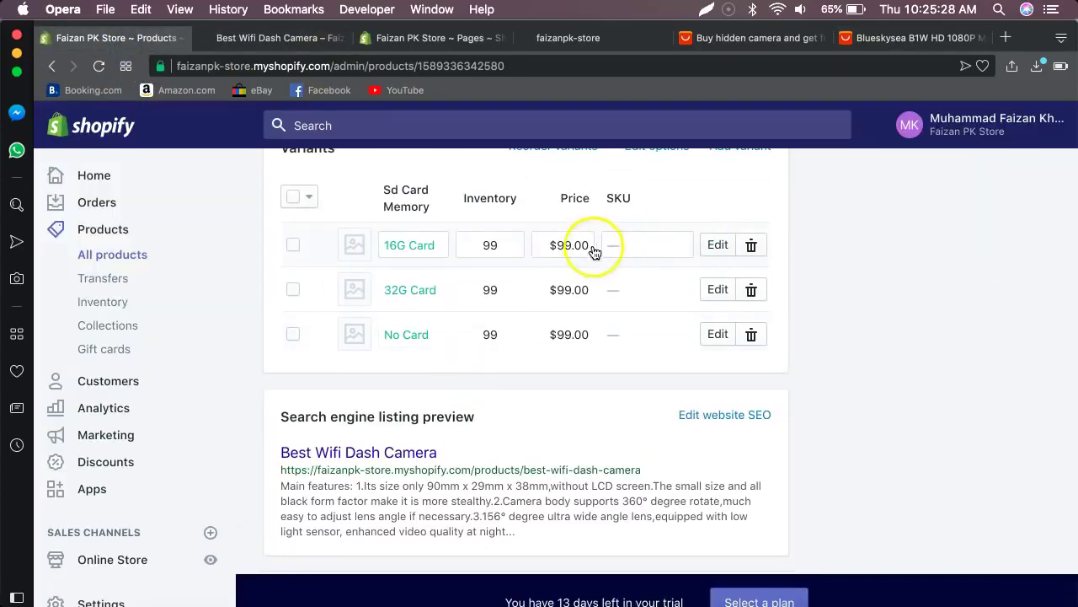
pyautogui.click(717, 289)
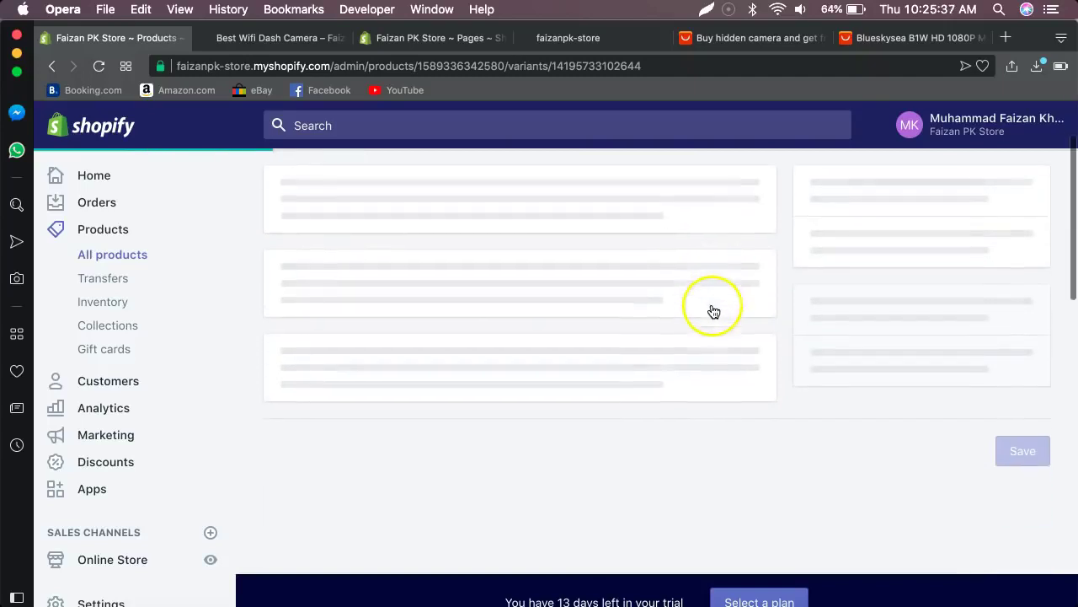
pyautogui.scroll(-2, 703, 344)
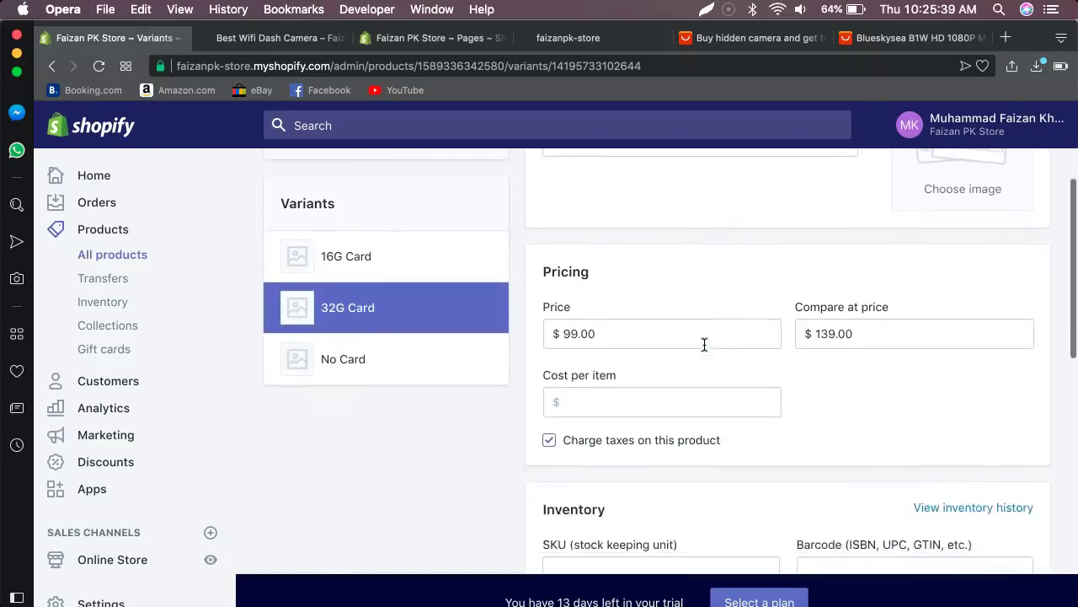
# Set the 32G Card variant's price to $109.00 and its compare-at price to $149.00, and save the variant.
pyautogui.click(578, 321)
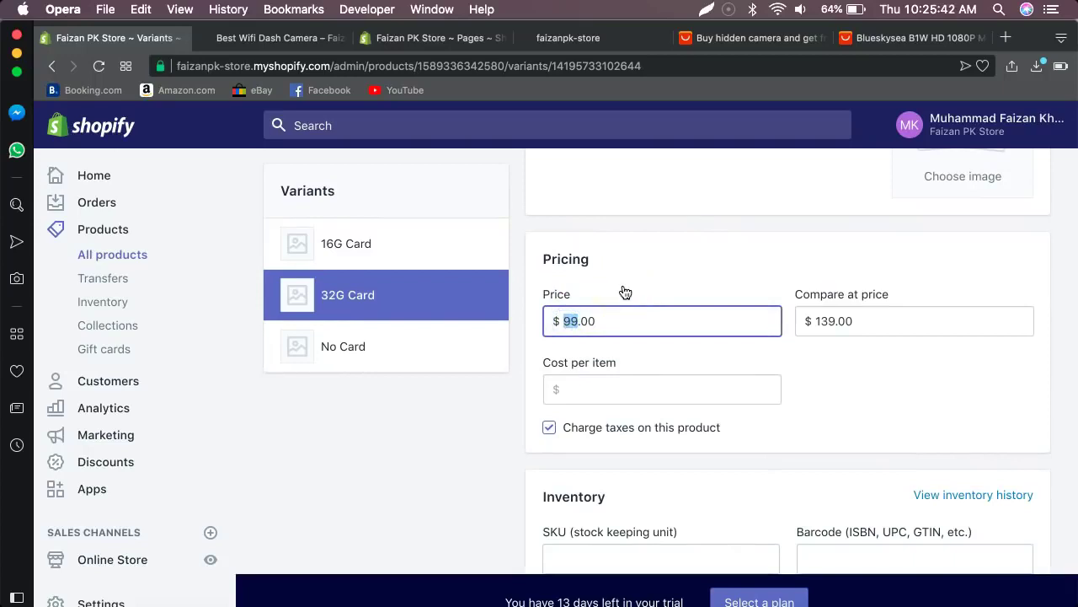
pyautogui.write('109')
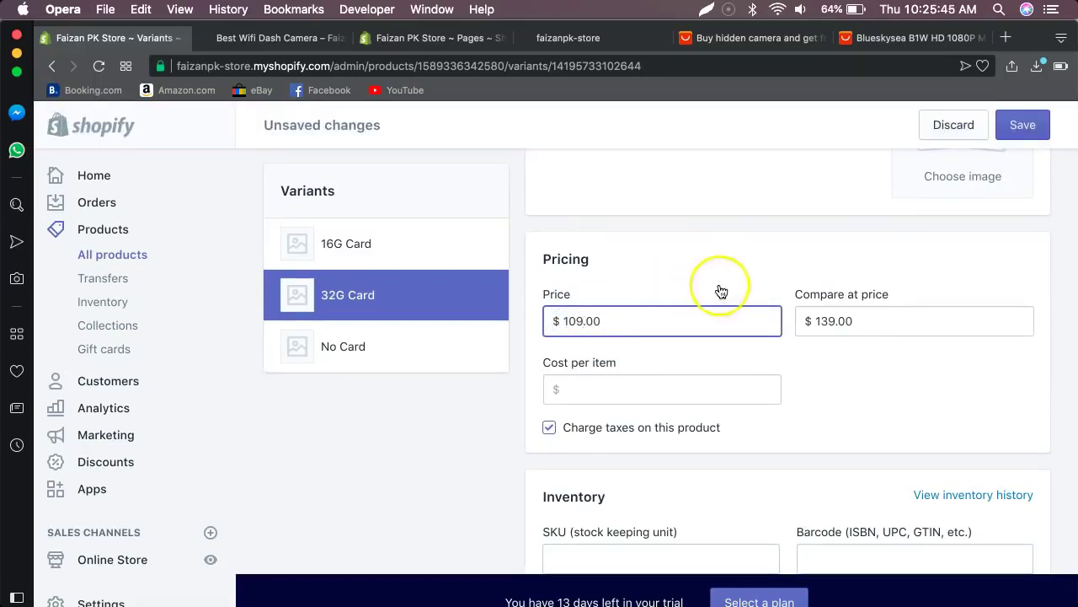
pyautogui.click(834, 321)
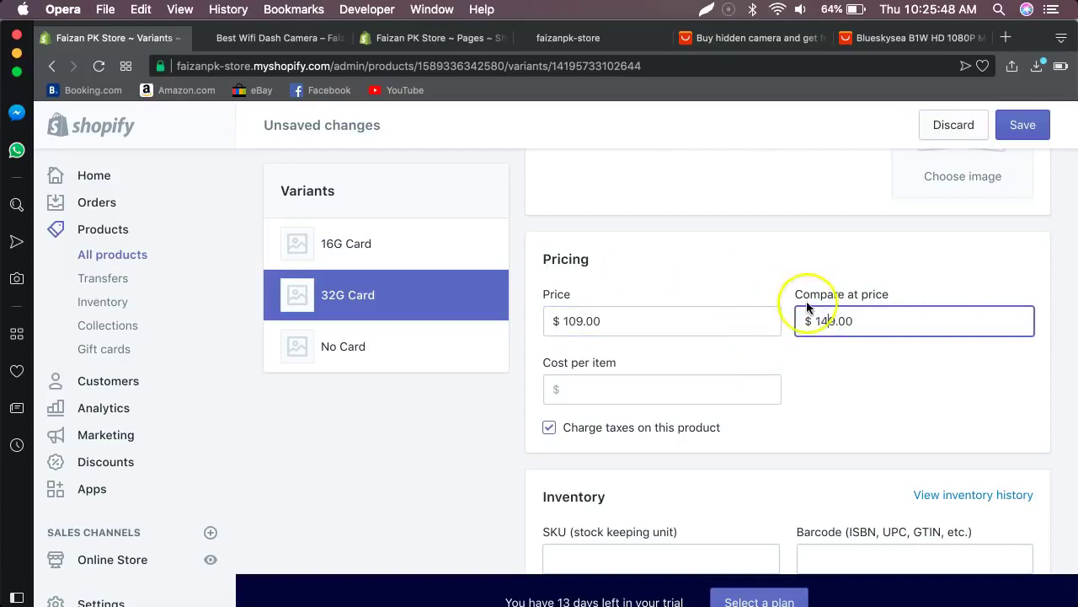
pyautogui.scroll(-2, 805, 308)
pyautogui.click(1016, 137)
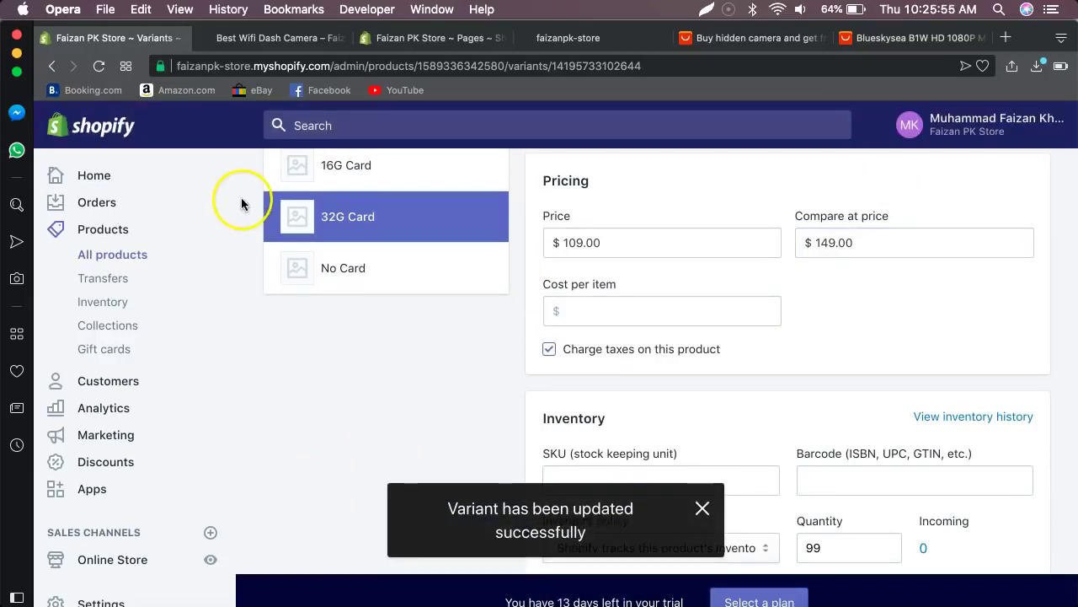
# Set the 16G Card variant's price to $109.00 and its compare-at price to $149.00, and save the variant.
pyautogui.scroll(1, 392, 244)
pyautogui.click(368, 210)
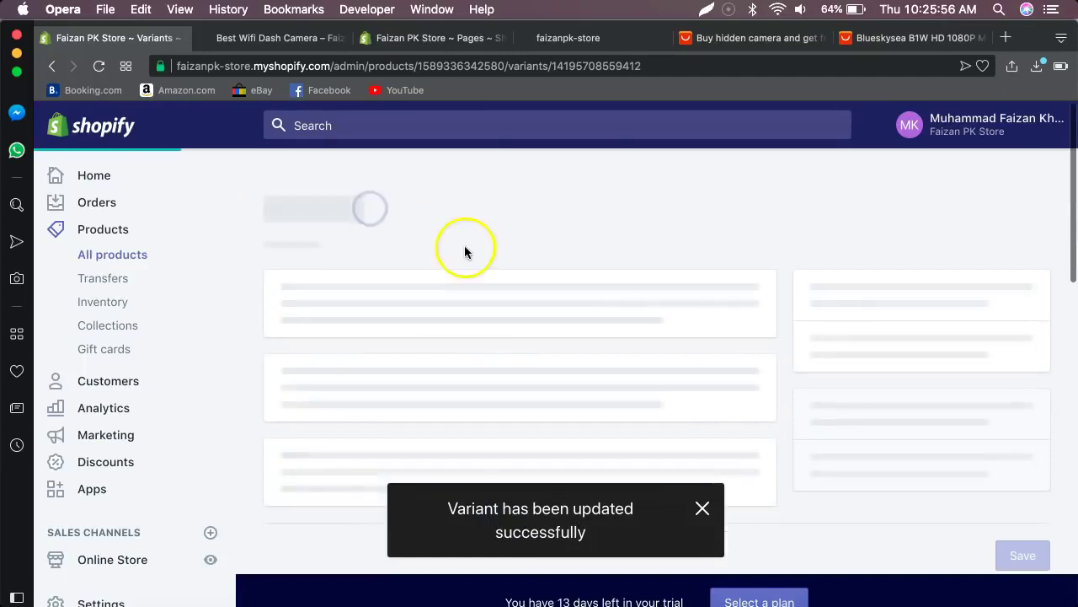
pyautogui.scroll(-2, 514, 341)
pyautogui.scroll(-3, 616, 413)
pyautogui.doubleClick(579, 341)
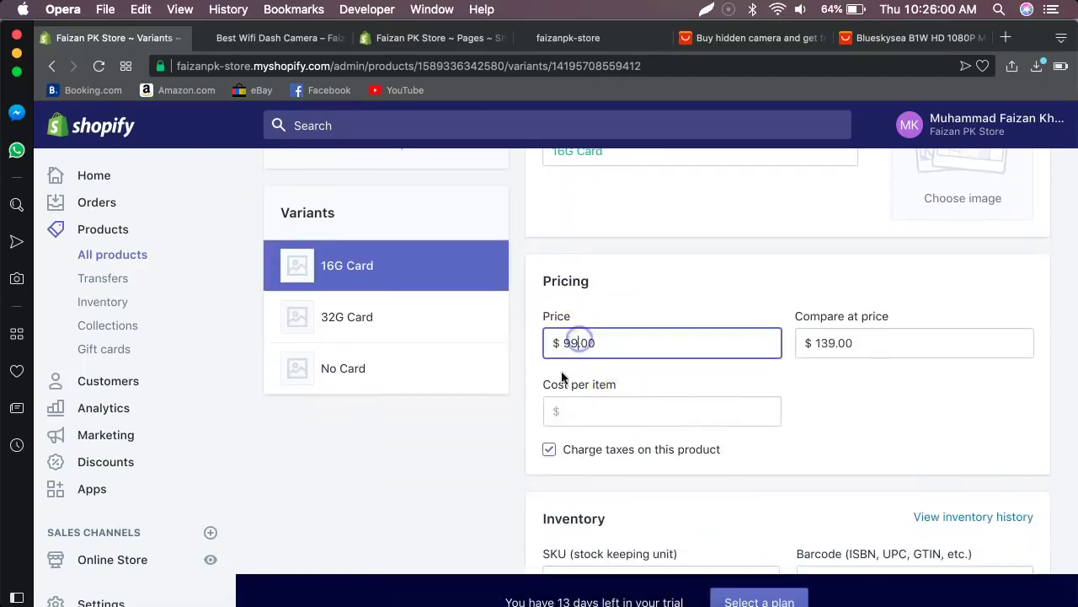
pyautogui.press('BackSpace')
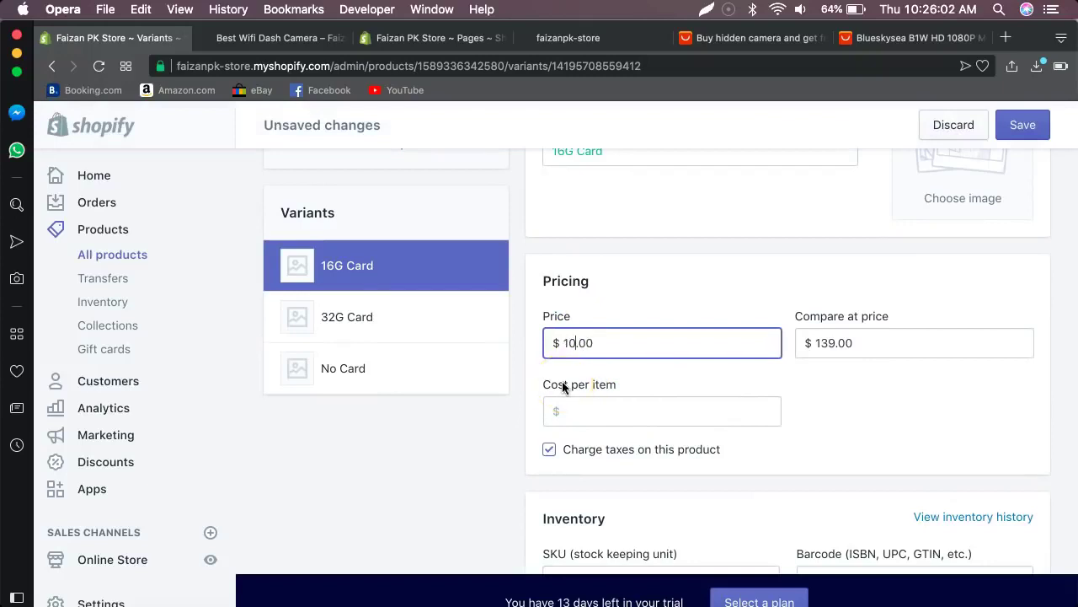
pyautogui.write('109')
pyautogui.click(830, 343)
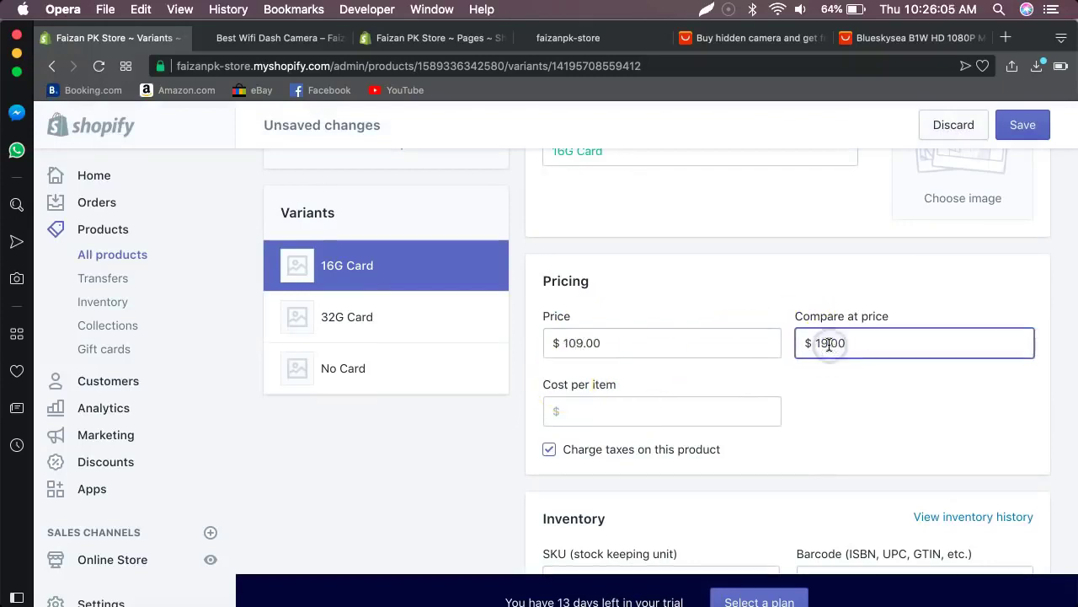
pyautogui.click(1021, 126)
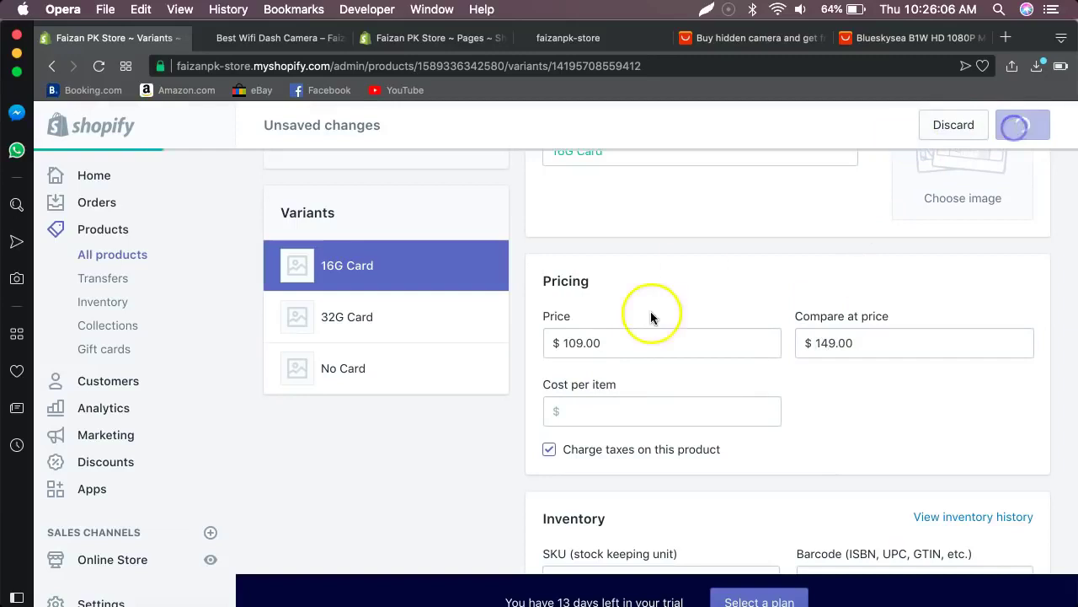
# Set the 32G Card variant's price to $119.00 and its compare-at price to $159.00, and save the variant.
pyautogui.click(427, 340)
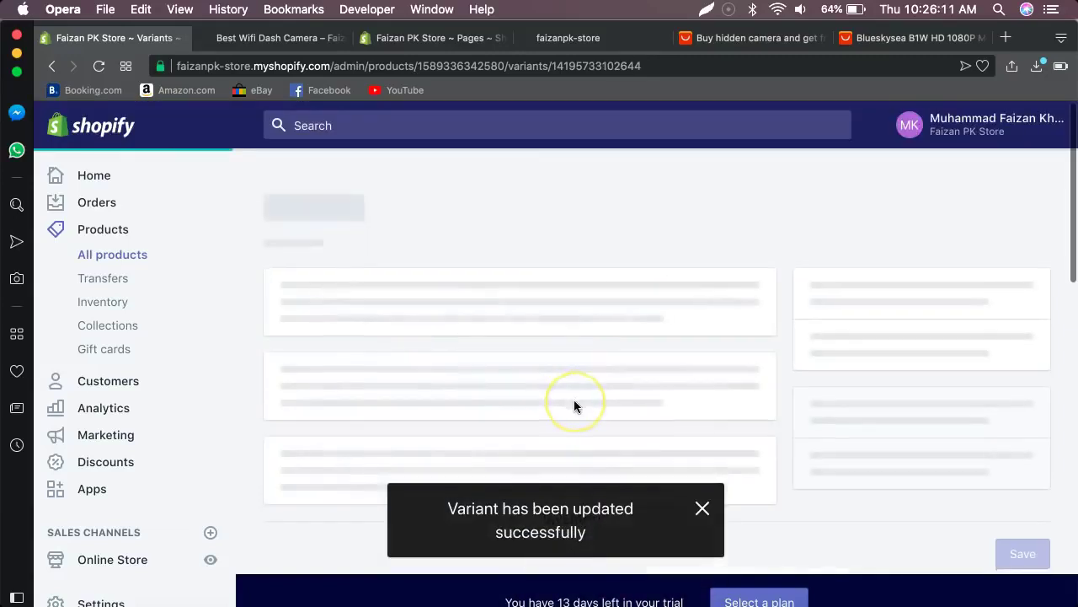
pyautogui.scroll(-2, 640, 382)
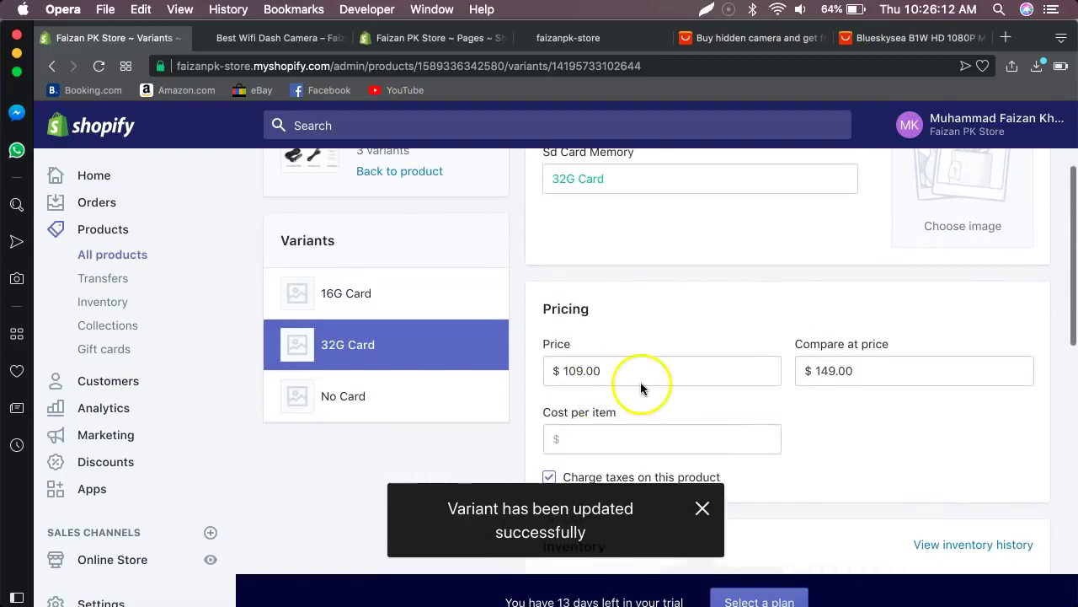
pyautogui.click(577, 375)
pyautogui.press('BackSpace')
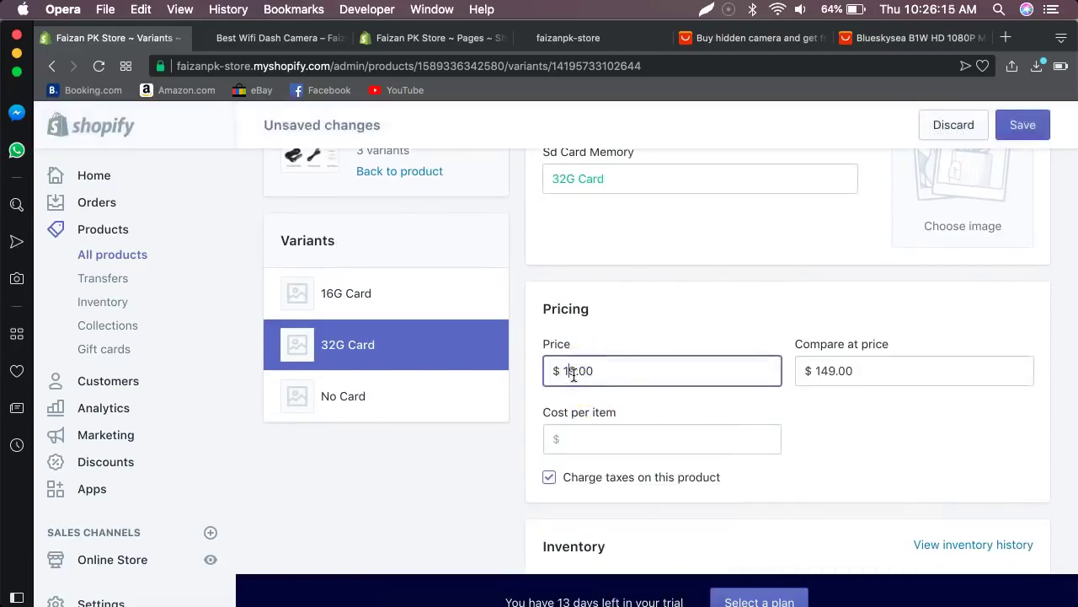
pyautogui.click(829, 371)
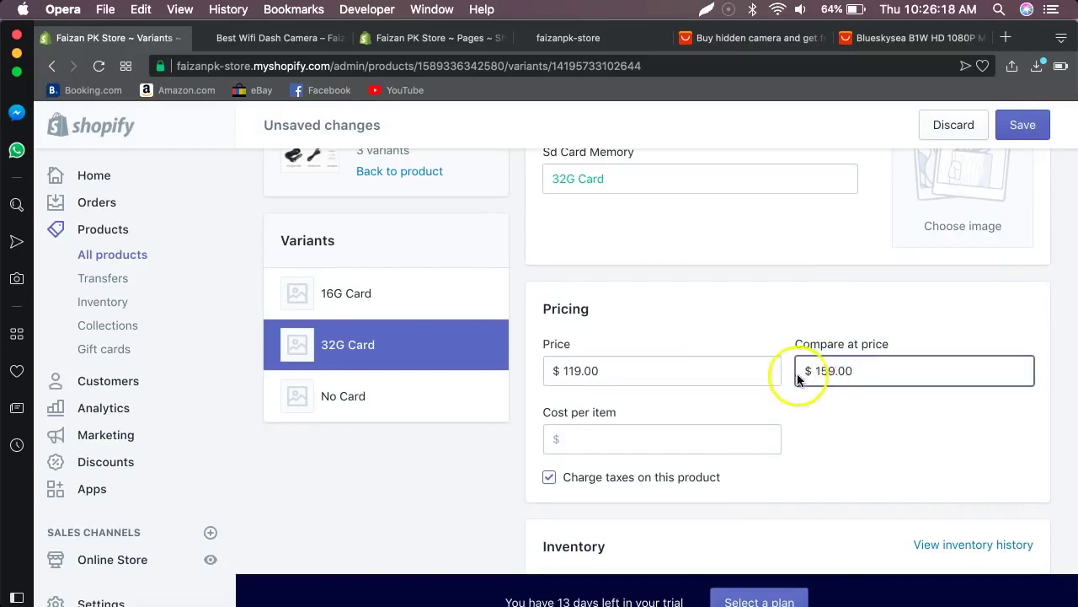
pyautogui.click(1029, 123)
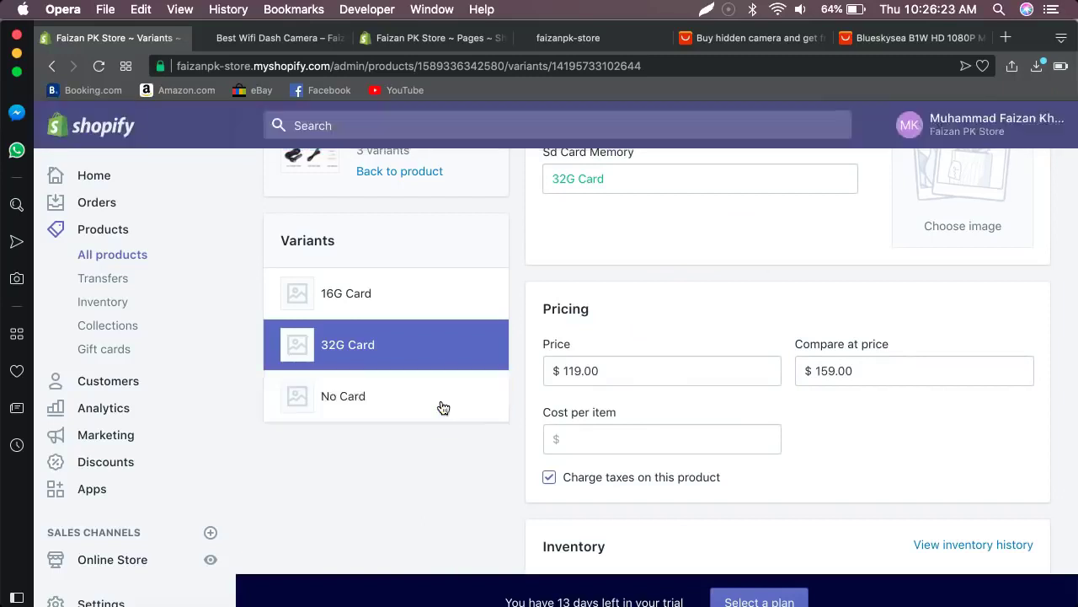
# Open the No Card variant and review its pricing and inventory details.
pyautogui.click(442, 407)
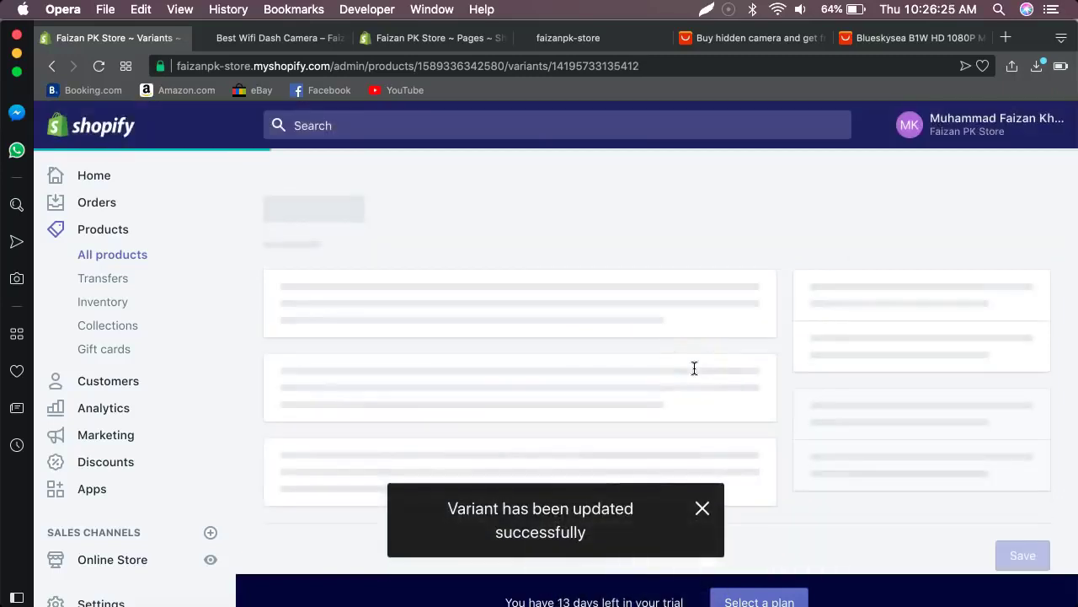
pyautogui.scroll(-3, 694, 368)
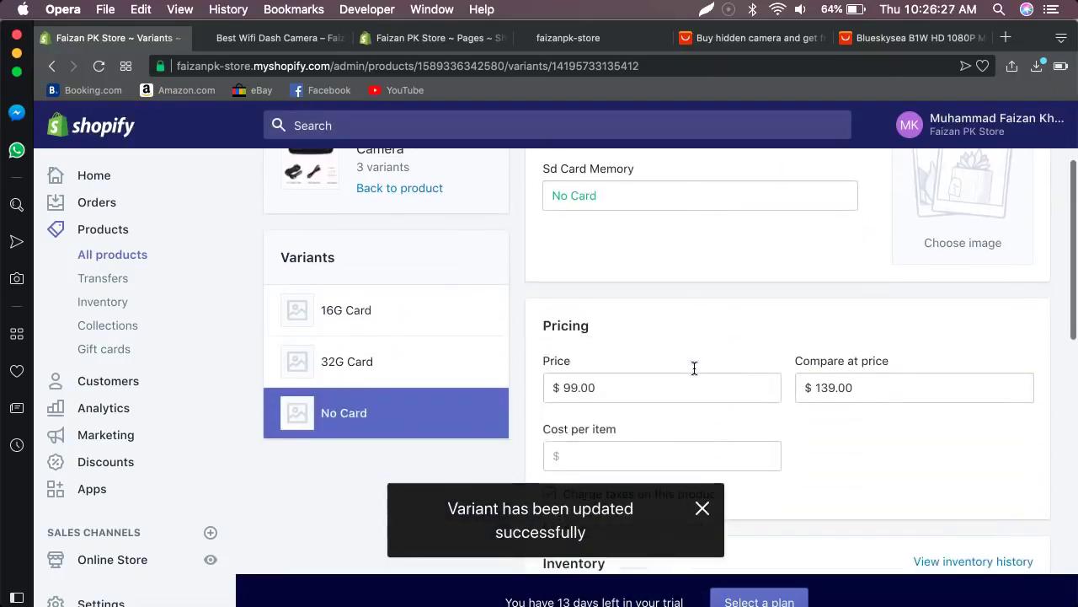
pyautogui.scroll(-3, 686, 364)
pyautogui.scroll(-2, 668, 355)
pyautogui.scroll(8, 666, 356)
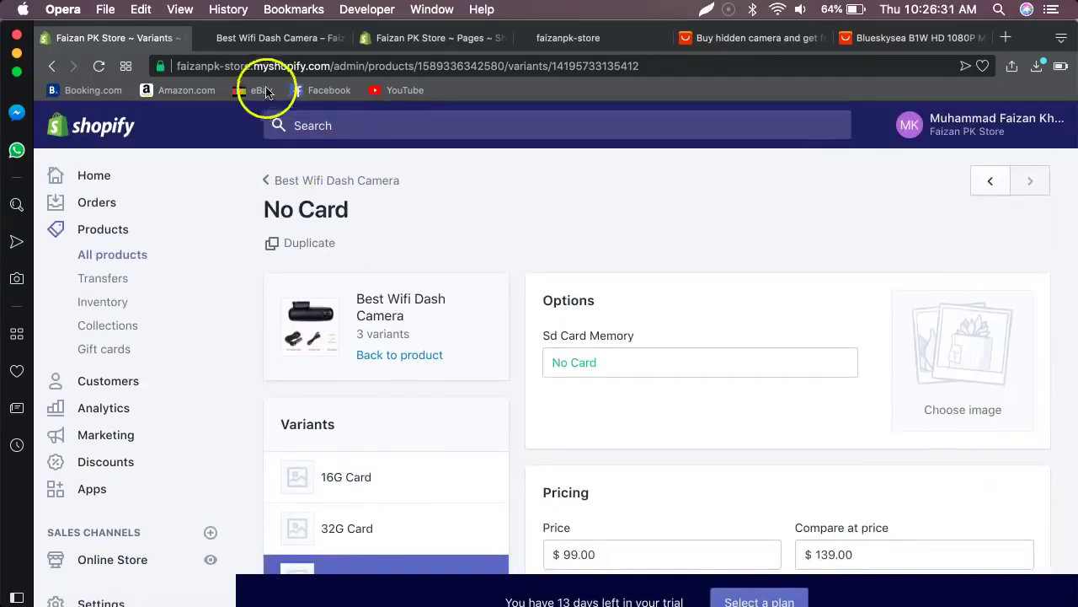
# Reload the storefront product page and choose the No Card option to check its price.
pyautogui.click(272, 37)
pyautogui.click(99, 66)
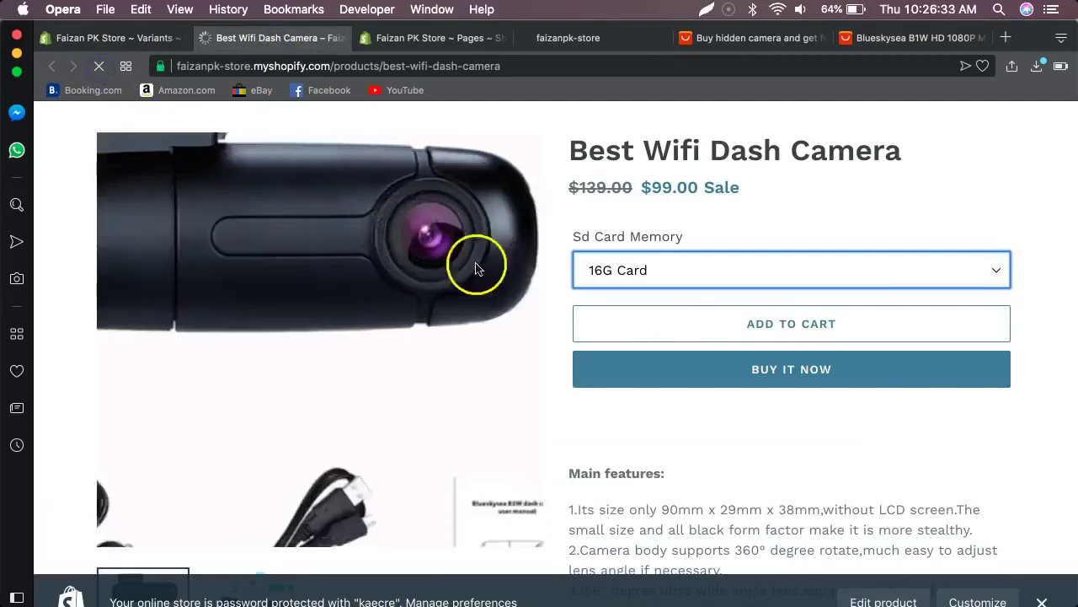
pyautogui.click(728, 259)
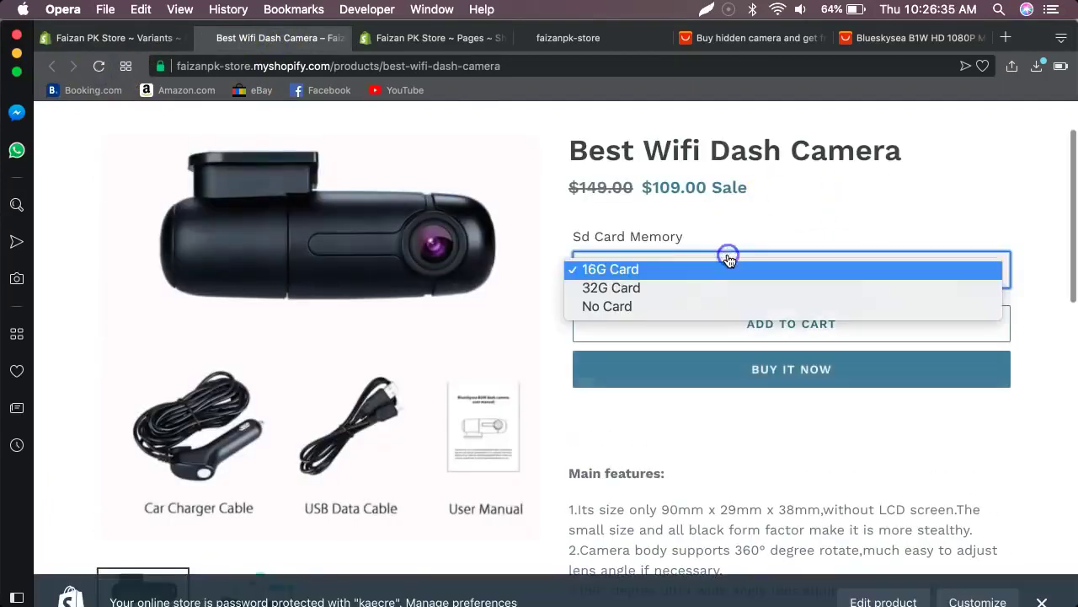
pyautogui.click(681, 307)
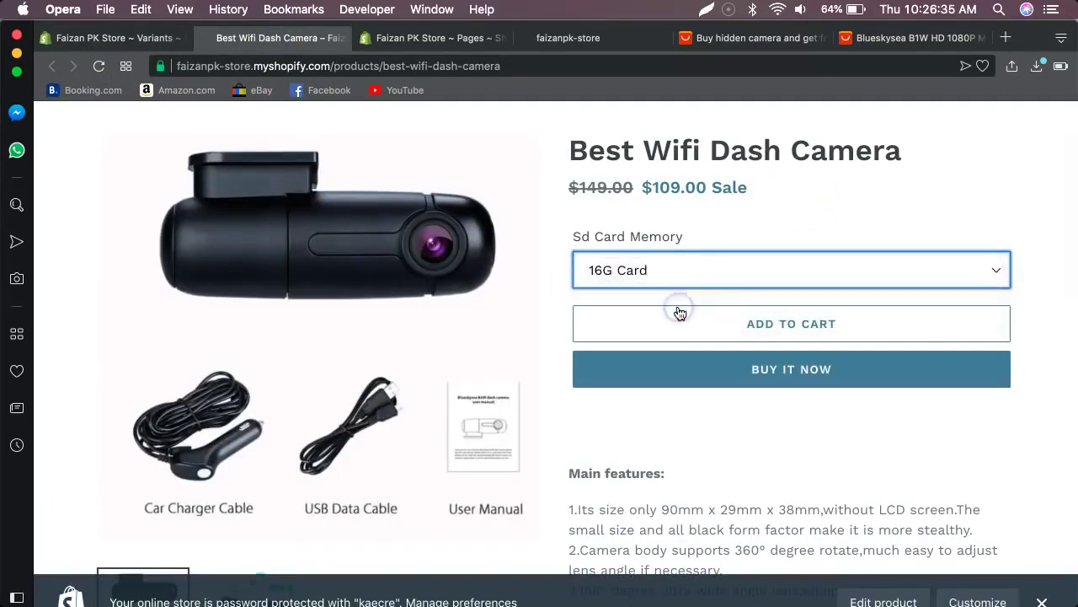
# Choose the 16G Card and 32G Card options on the storefront product page to check each one's price.
pyautogui.click(646, 278)
pyautogui.click(640, 232)
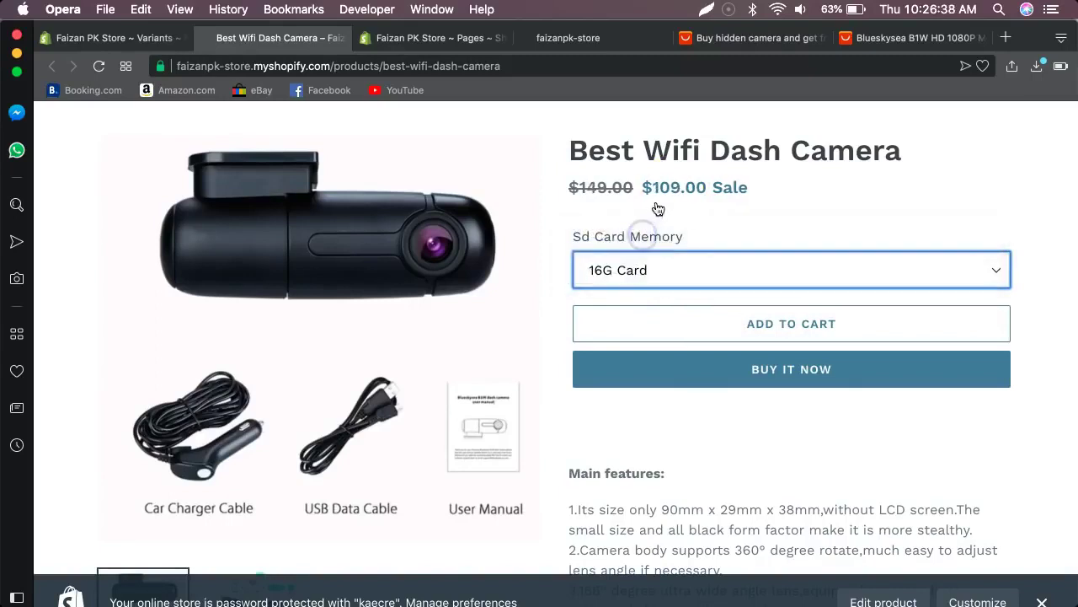
pyautogui.click(645, 257)
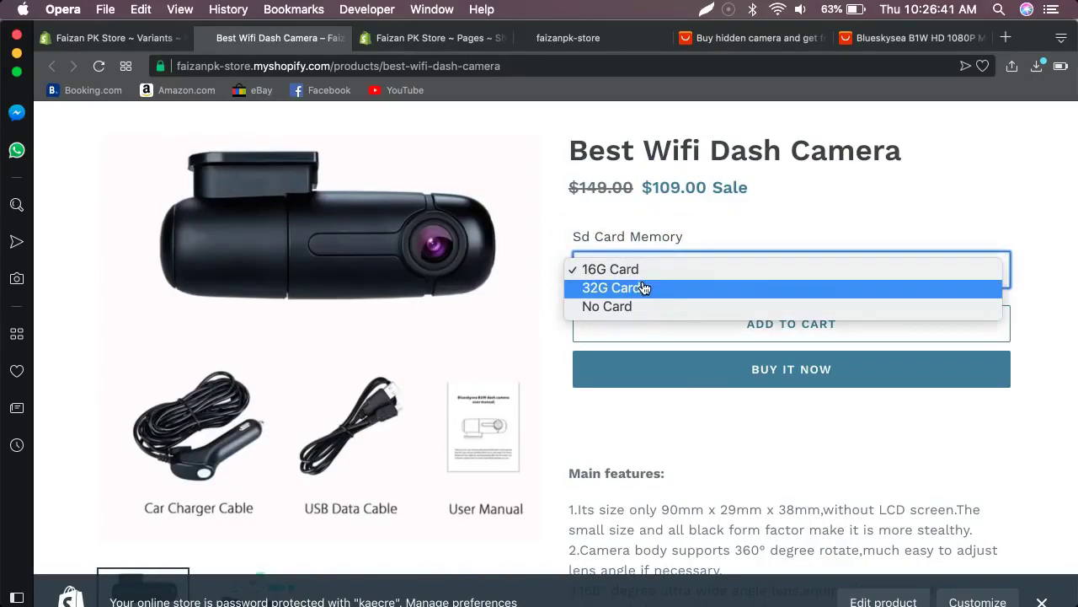
pyautogui.click(644, 289)
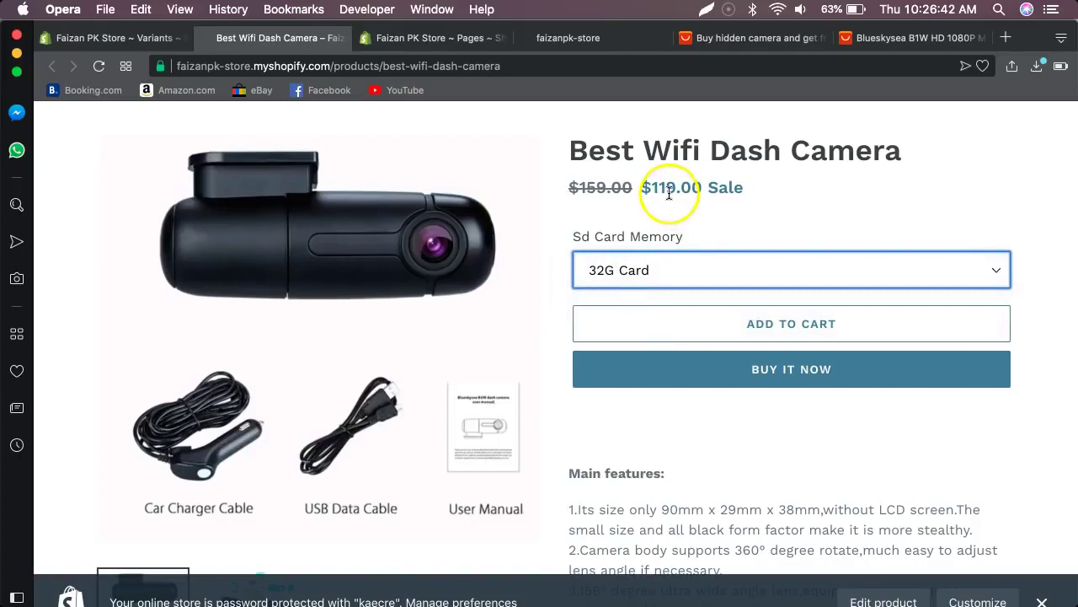
pyautogui.scroll(2, 678, 219)
pyautogui.scroll(-5, 674, 236)
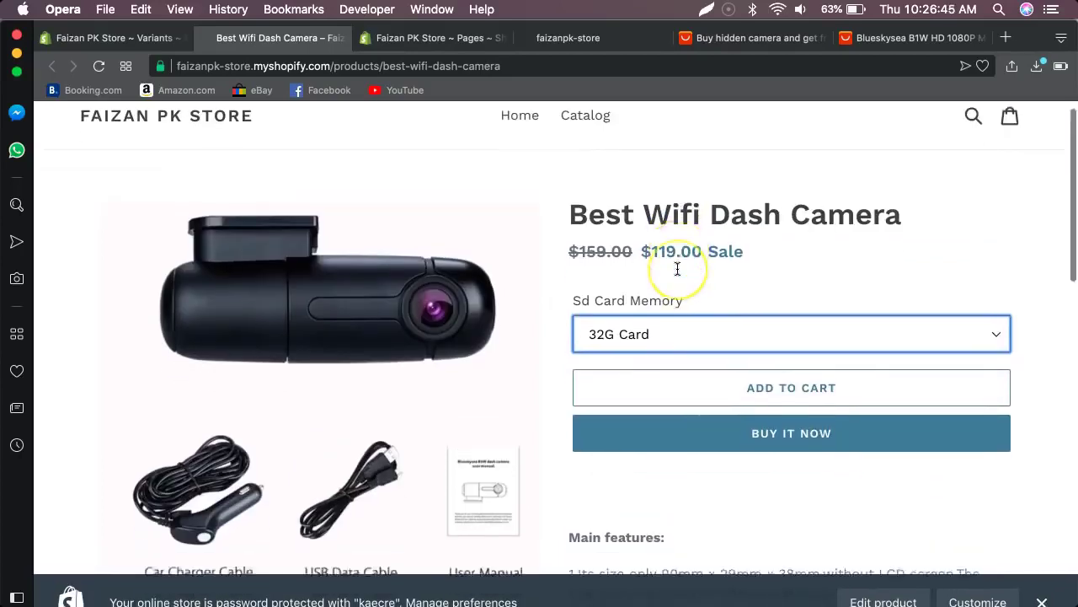
pyautogui.scroll(-10, 677, 270)
pyautogui.scroll(15, 677, 268)
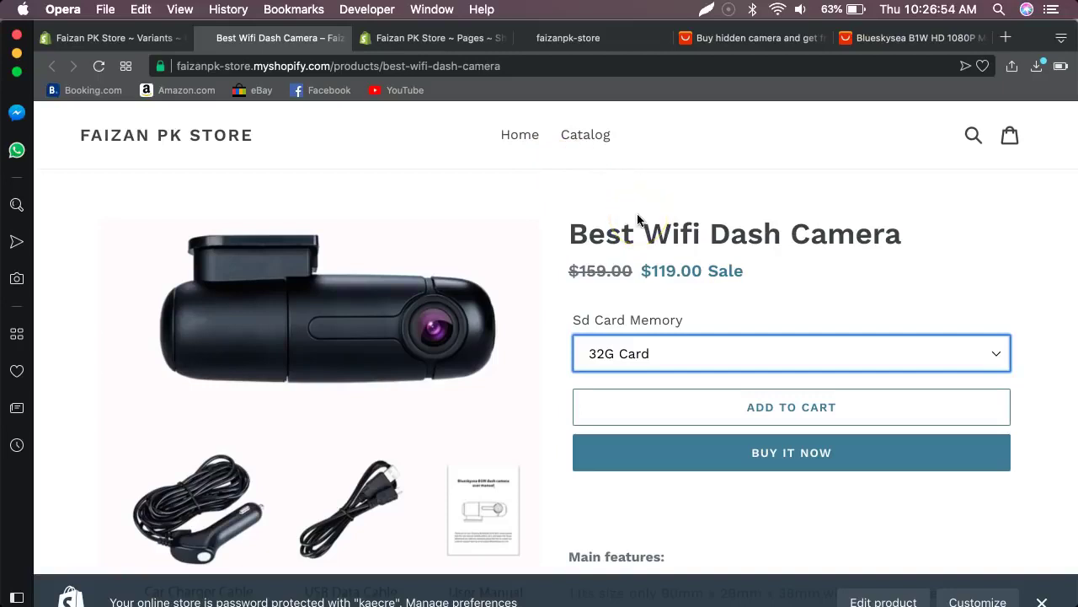
# Close the spare variant admin page and open the Best Wifi Dash Camera product from the store admin's product list.
pyautogui.click(43, 38)
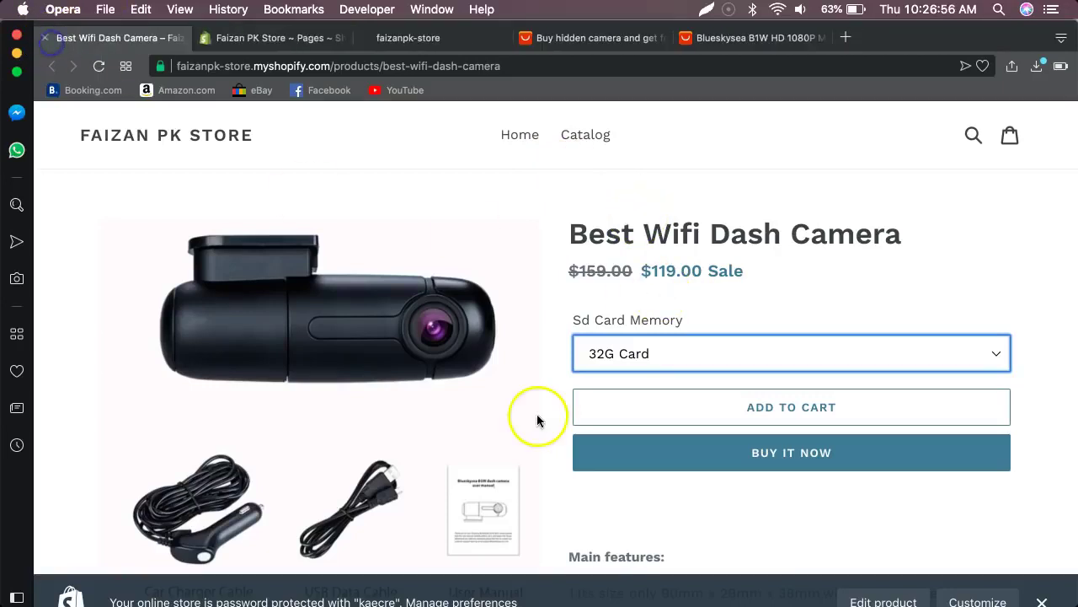
pyautogui.click(239, 39)
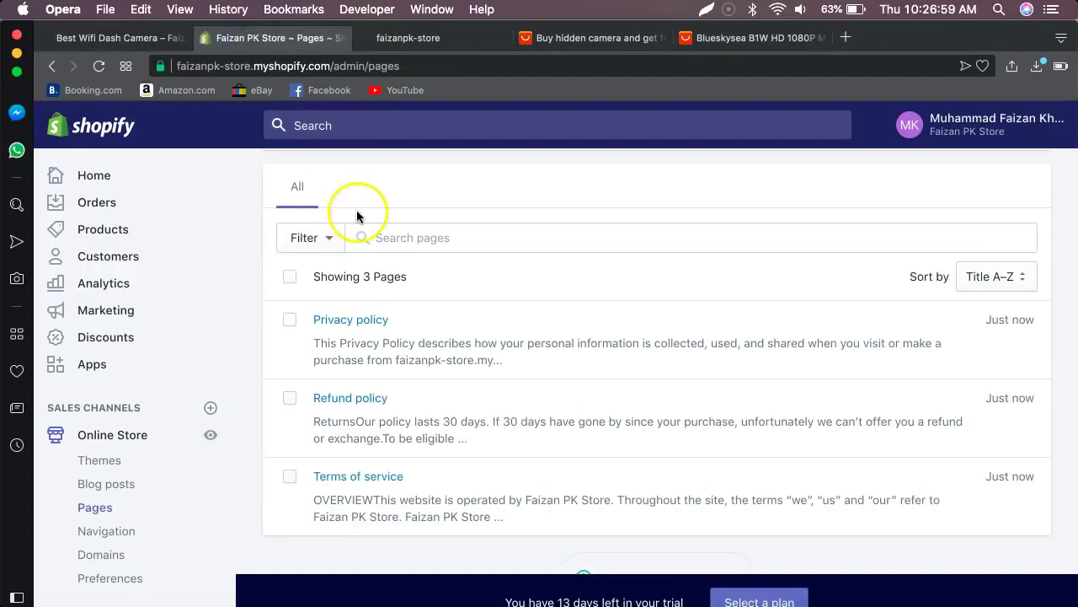
pyautogui.click(410, 33)
pyautogui.click(104, 37)
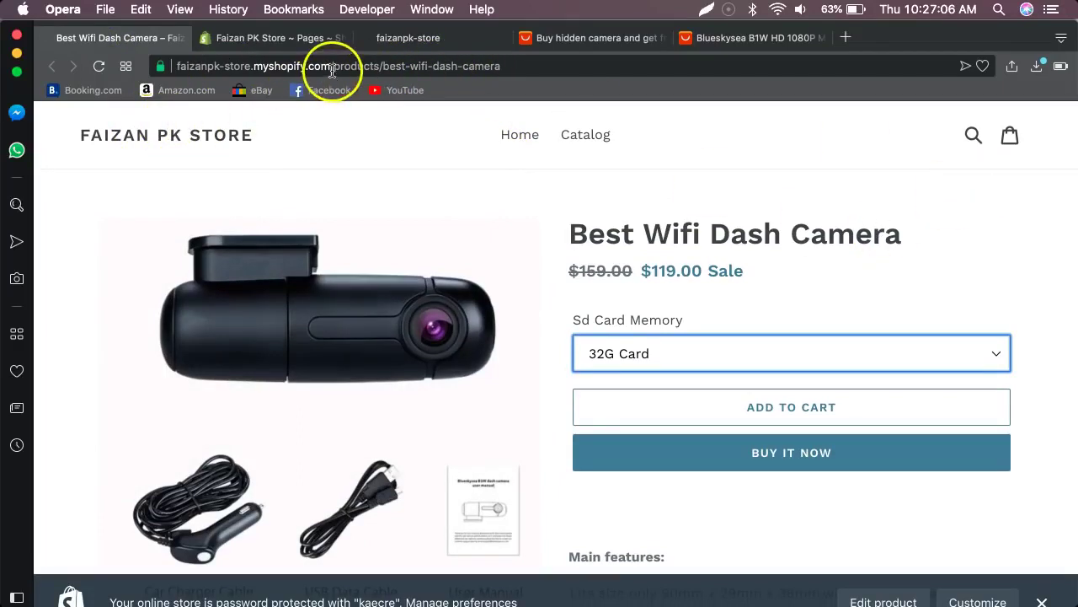
pyautogui.click(327, 65)
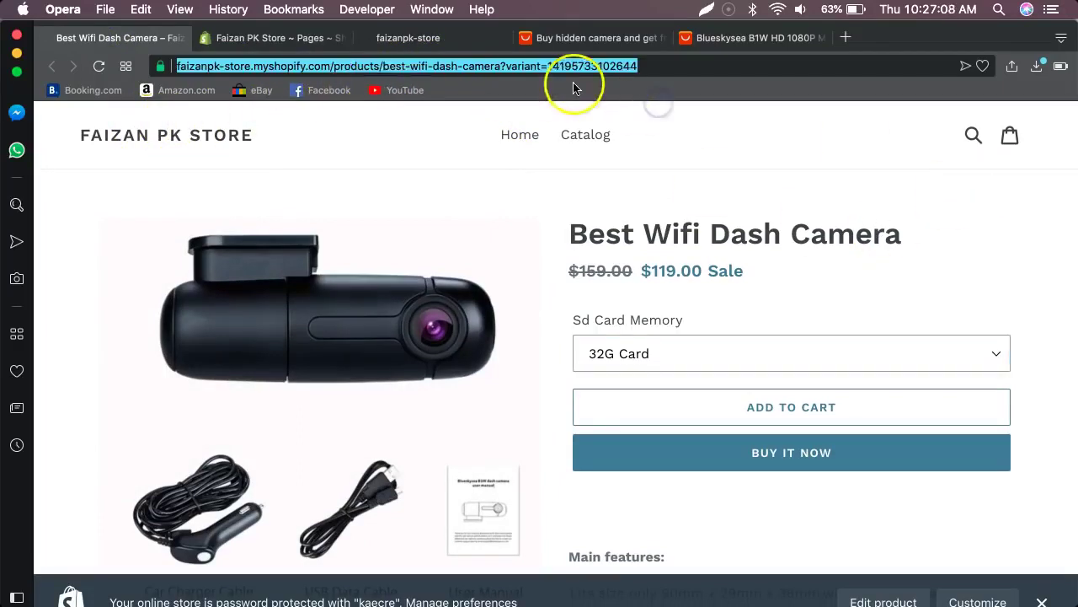
pyautogui.click(303, 40)
pyautogui.click(100, 233)
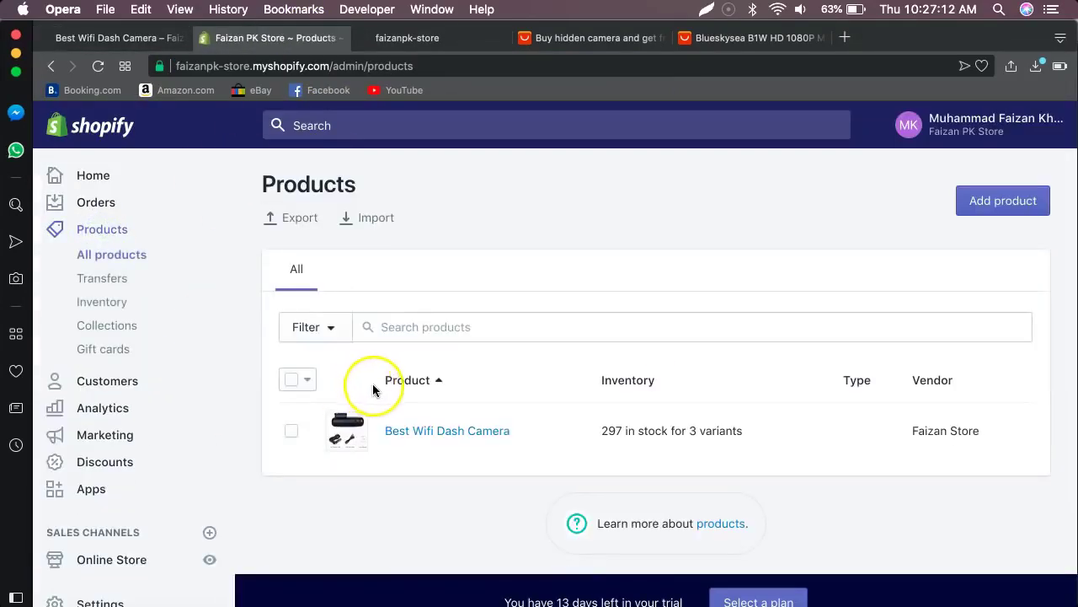
pyautogui.click(417, 430)
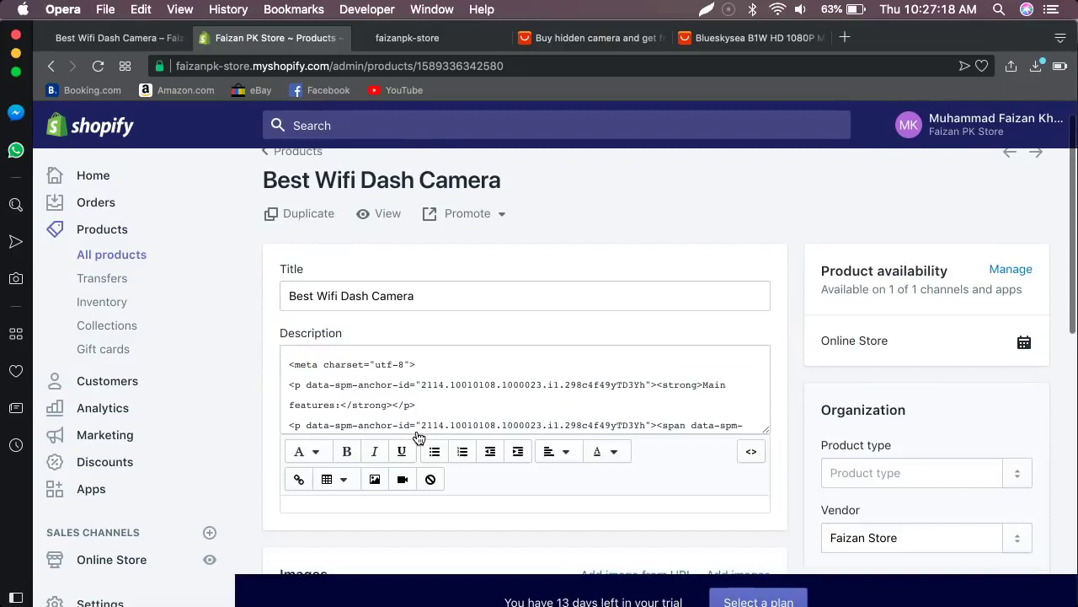
# Open the form for adding another variant, review its option, pricing and shipping fields, and return to the product.
pyautogui.scroll(-15, 597, 534)
pyautogui.scroll(3, 917, 429)
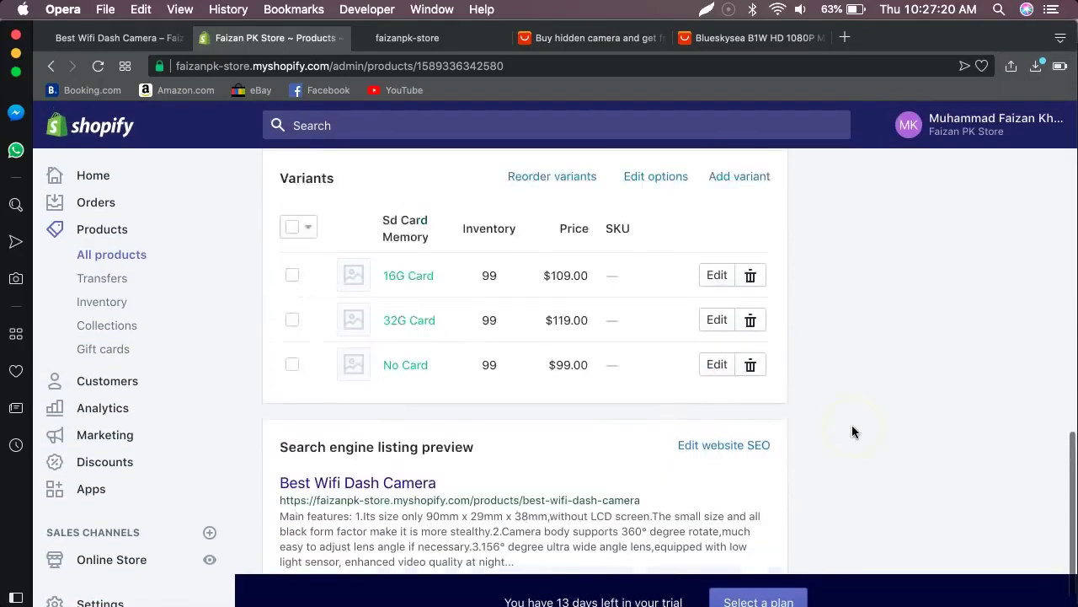
pyautogui.scroll(2, 851, 431)
pyautogui.click(737, 251)
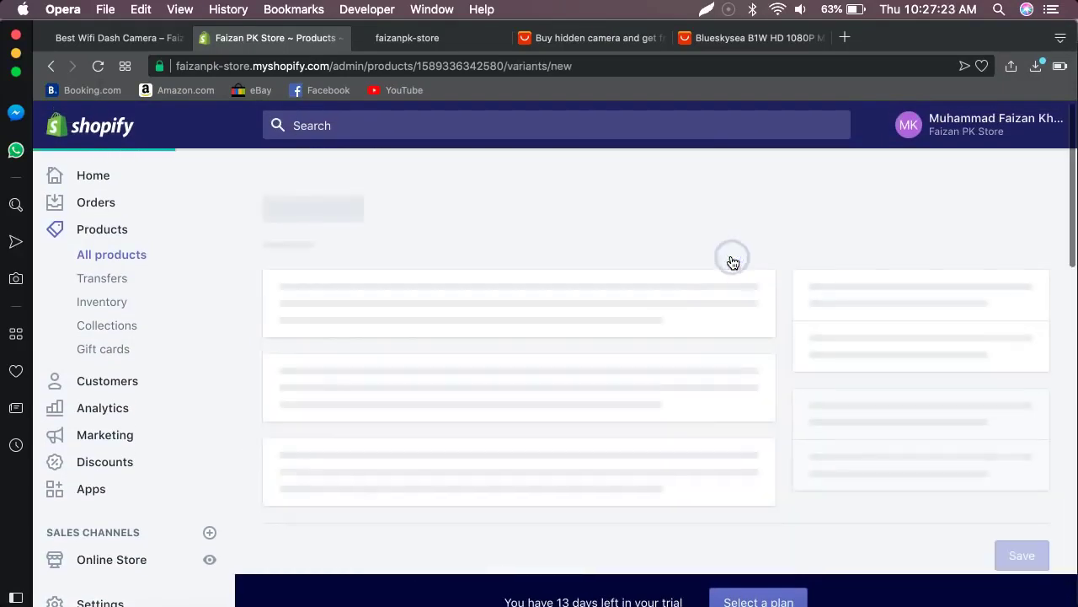
pyautogui.scroll(-2, 728, 334)
pyautogui.scroll(2, 728, 334)
pyautogui.scroll(-3, 728, 334)
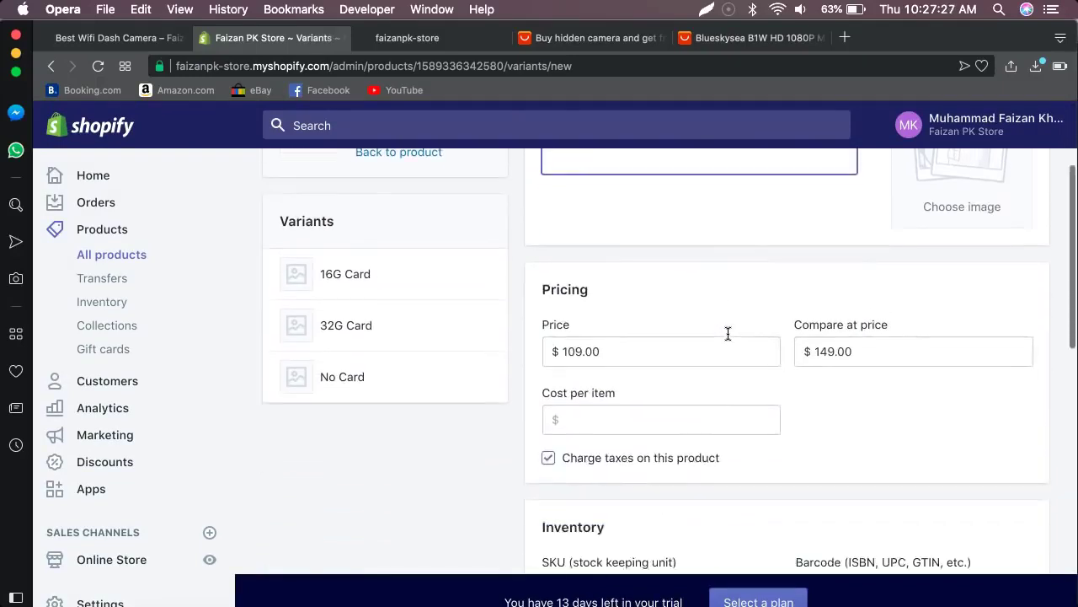
pyautogui.scroll(-8, 728, 334)
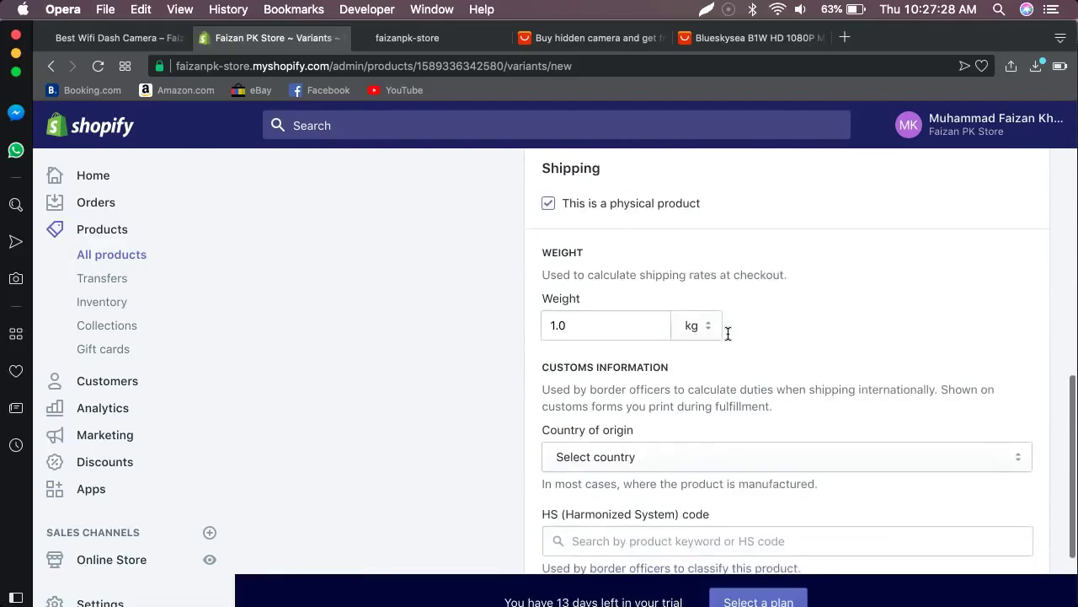
pyautogui.scroll(-3, 727, 334)
pyautogui.scroll(10, 728, 334)
pyautogui.scroll(-1, 728, 334)
pyautogui.scroll(-1, 727, 333)
pyautogui.scroll(2, 728, 333)
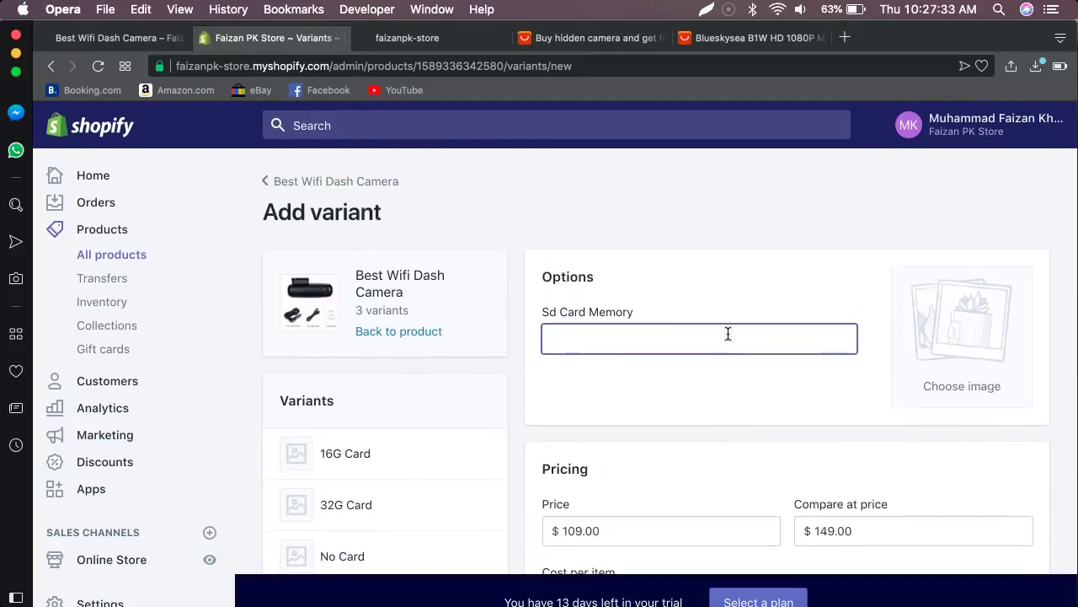
pyautogui.click(315, 184)
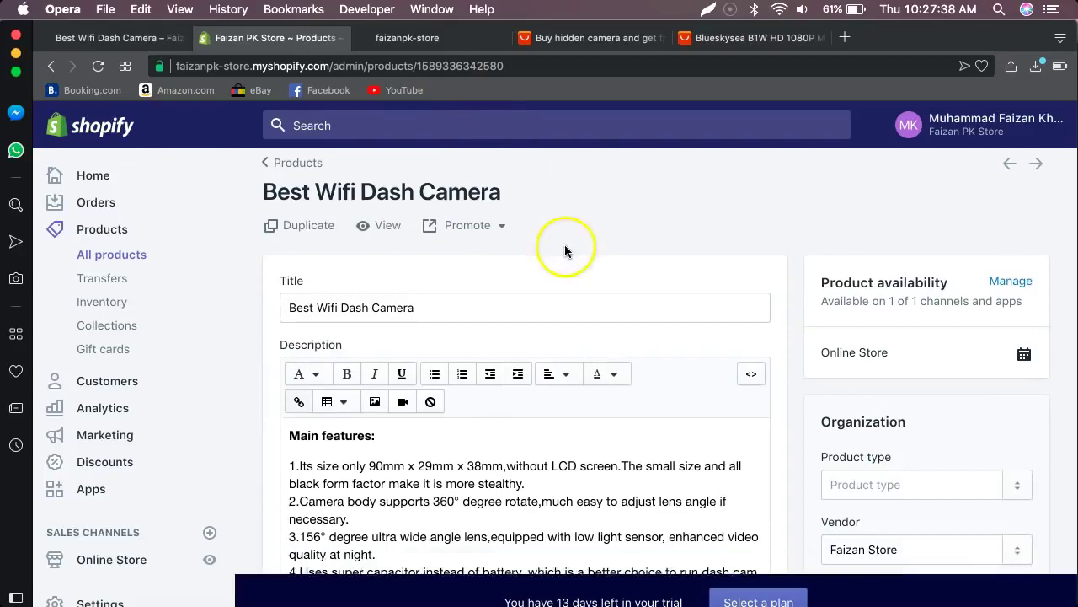
# Reorder the SD card memory variants to 16G Card, No Card, 32G Card, and save the order.
pyautogui.scroll(-10, 559, 247)
pyautogui.scroll(-4, 645, 308)
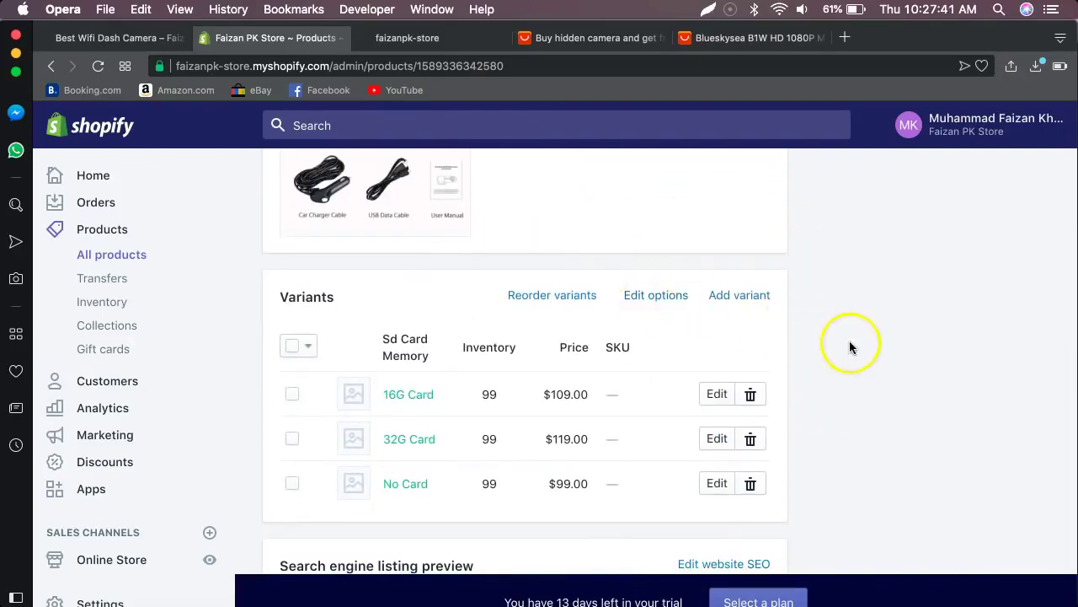
pyautogui.click(566, 296)
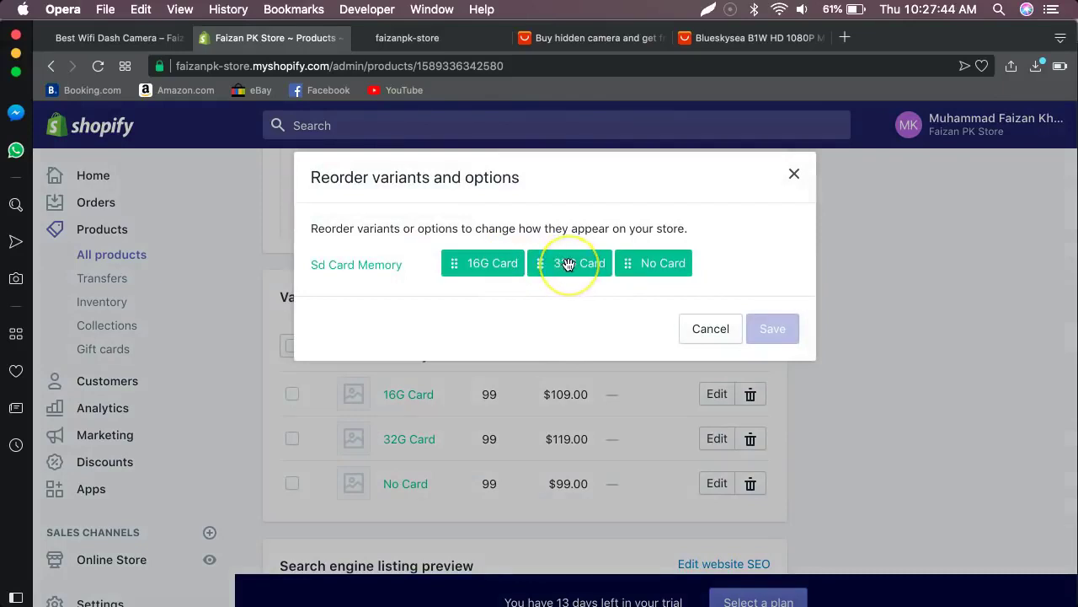
pyautogui.moveTo(634, 263); pyautogui.dragTo(460, 255)
pyautogui.moveTo(567, 265); pyautogui.dragTo(477, 254)
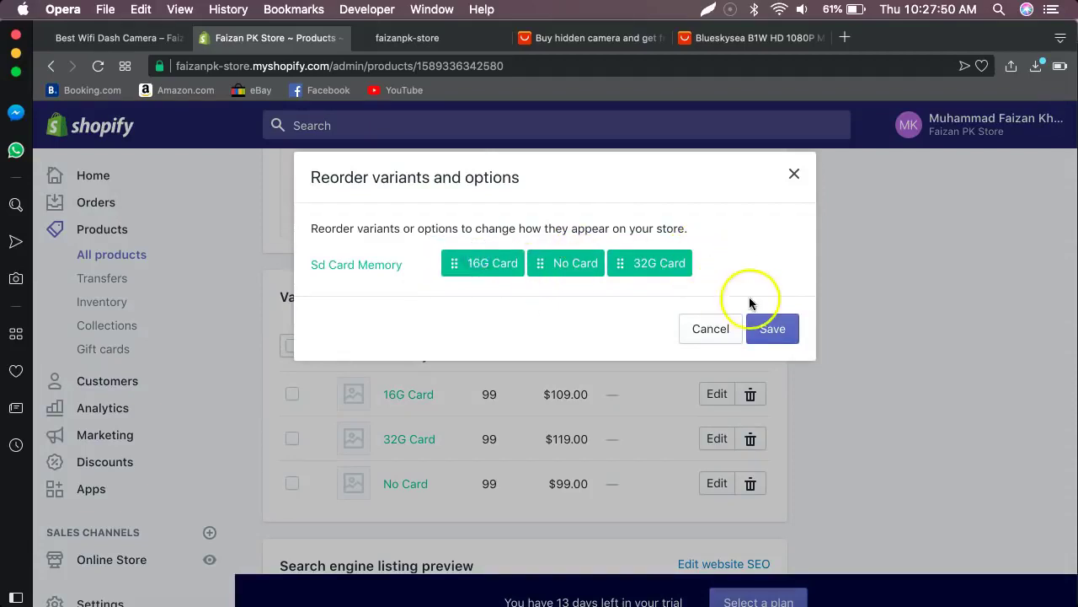
pyautogui.click(797, 332)
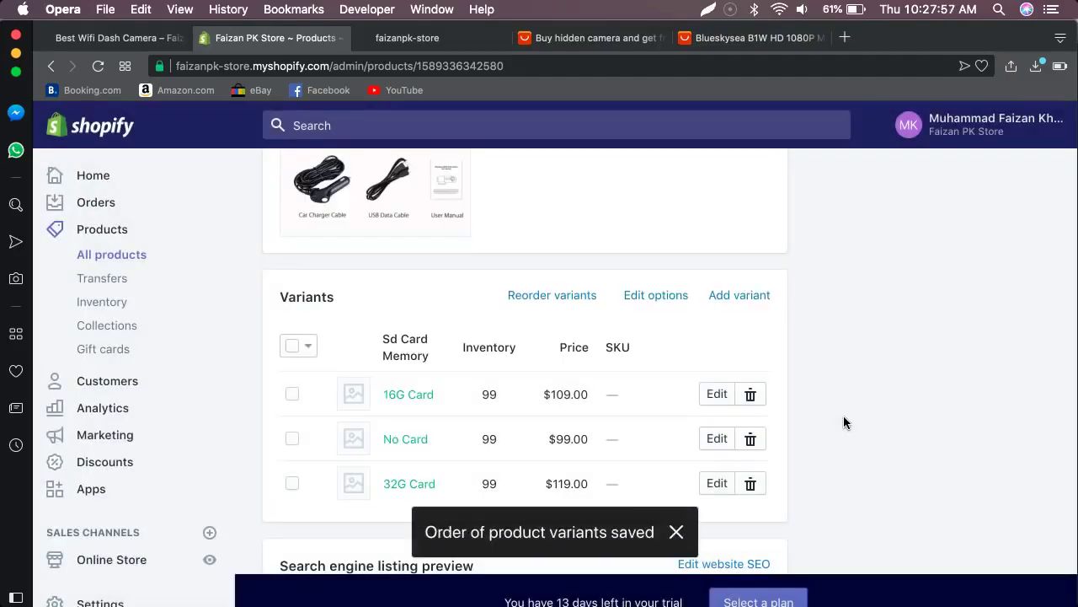
# Start a new product collection and title it Best Sellers.
pyautogui.scroll(-1, 843, 415)
pyautogui.scroll(-5, 757, 354)
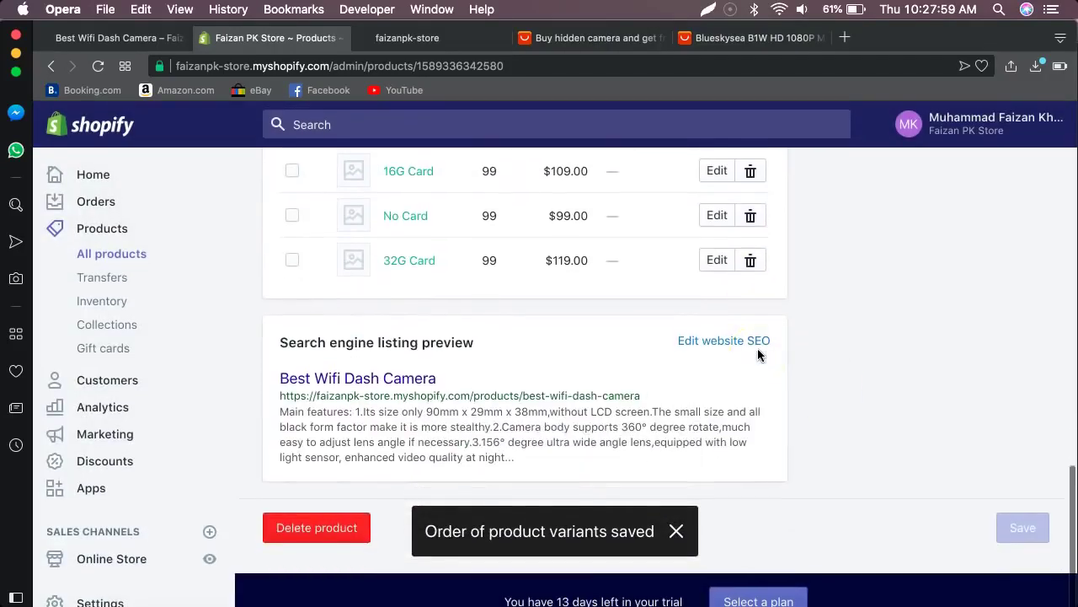
pyautogui.scroll(15, 757, 355)
pyautogui.scroll(2, 757, 355)
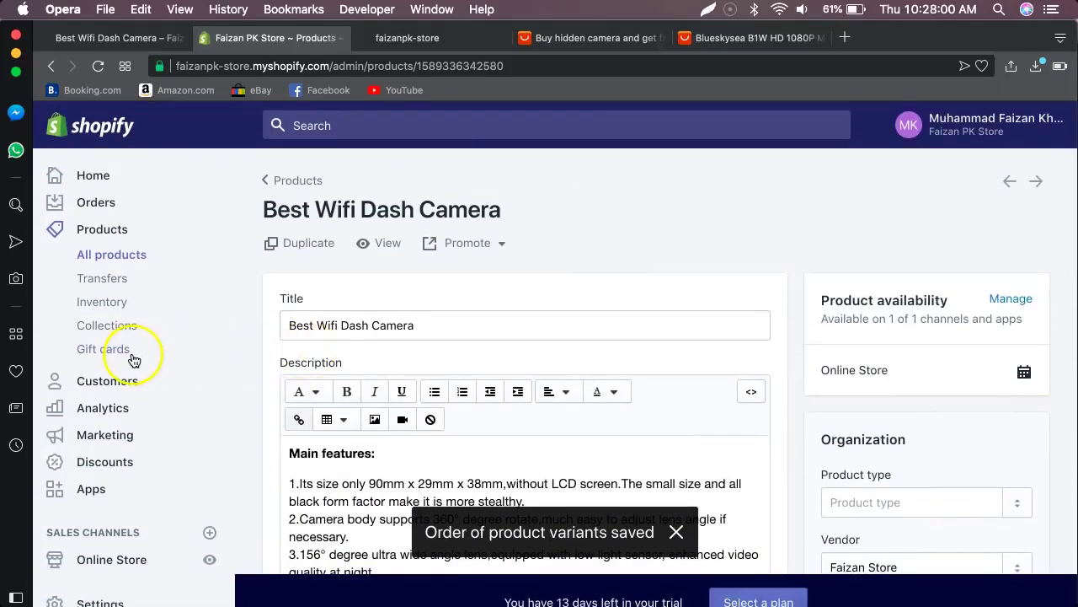
pyautogui.click(116, 325)
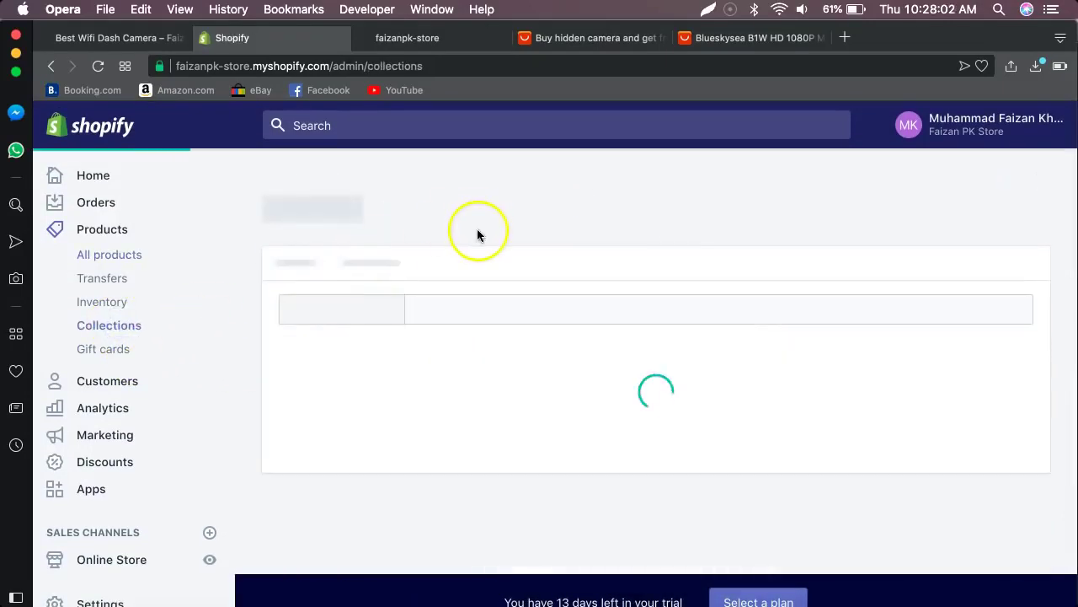
pyautogui.click(968, 212)
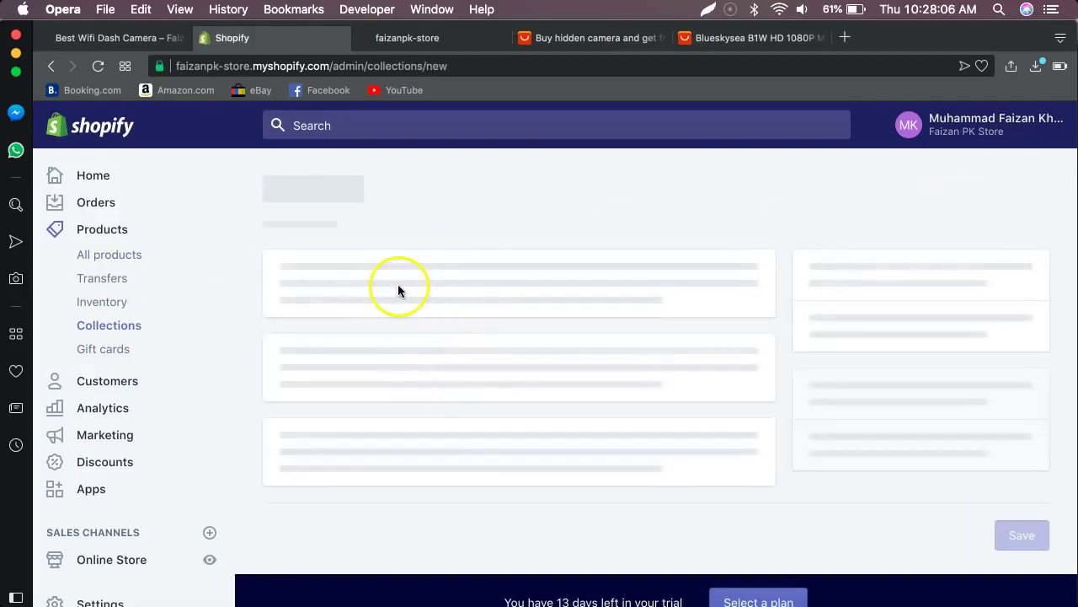
pyautogui.scroll(-5, 396, 286)
pyautogui.scroll(5, 394, 303)
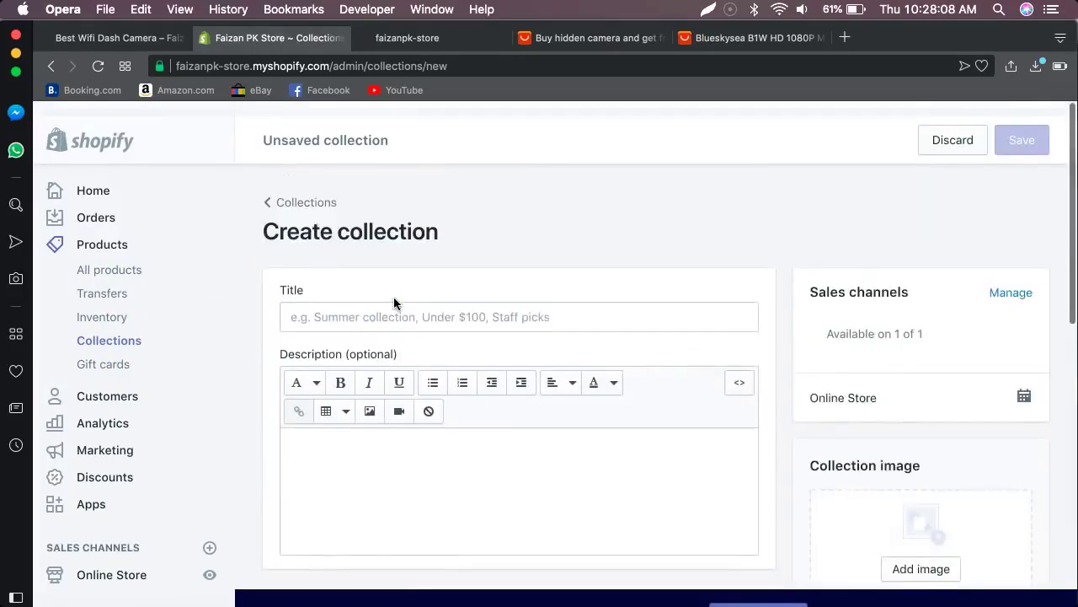
pyautogui.click(380, 301)
pyautogui.write('Besr')
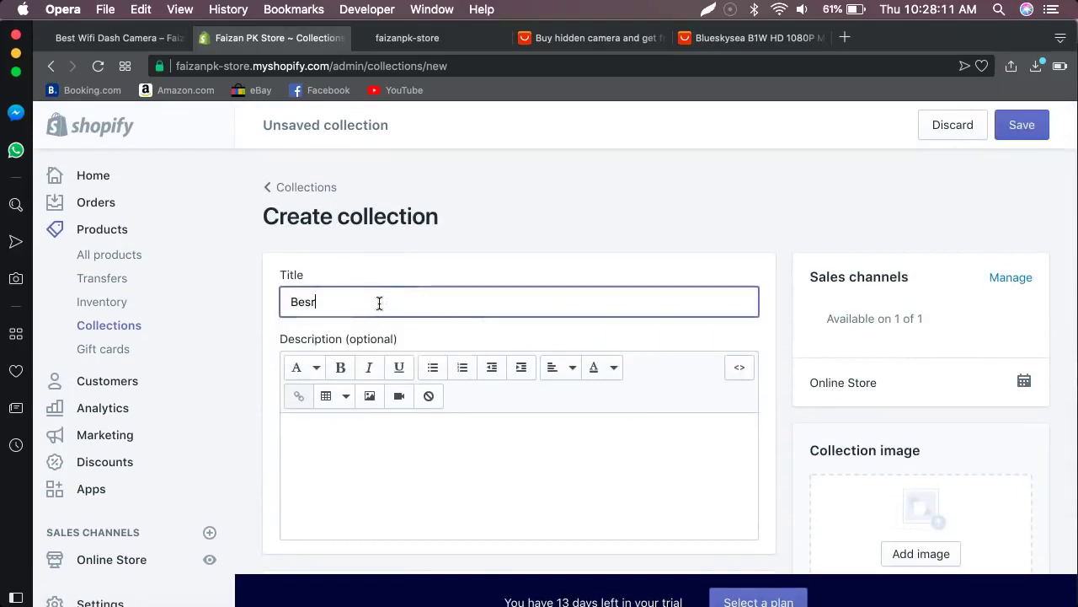
pyautogui.press('BackSpace')
pyautogui.press('BackSpace')
pyautogui.write('t Sellers')
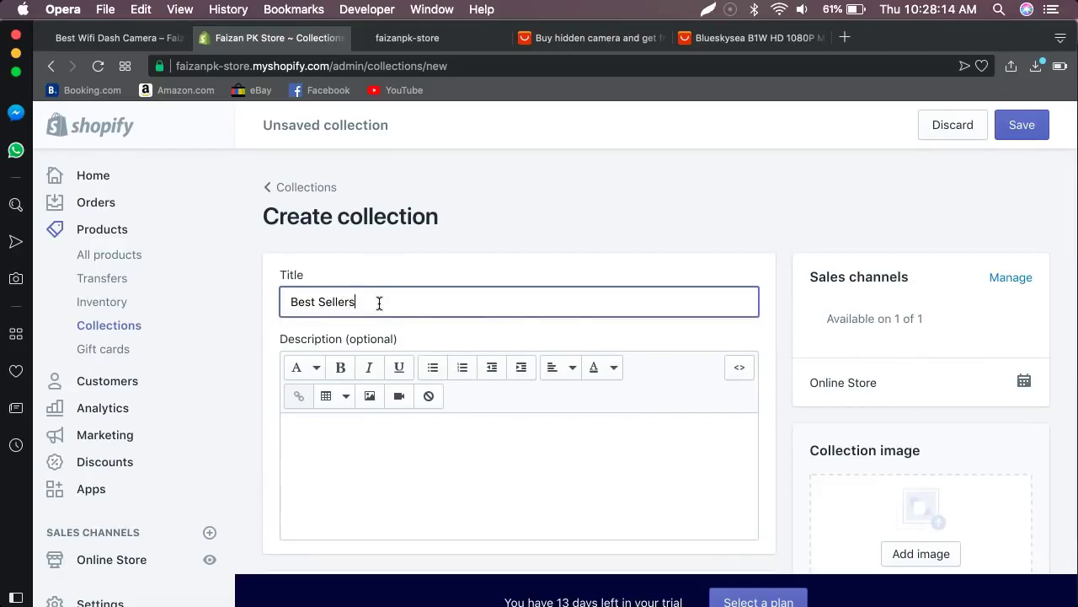
# Set the automated collection's condition to product tag is equal to best, and save the collection.
pyautogui.scroll(-3, 845, 367)
pyautogui.scroll(2, 845, 367)
pyautogui.scroll(2, 845, 367)
pyautogui.scroll(-5, 845, 371)
pyautogui.click(661, 328)
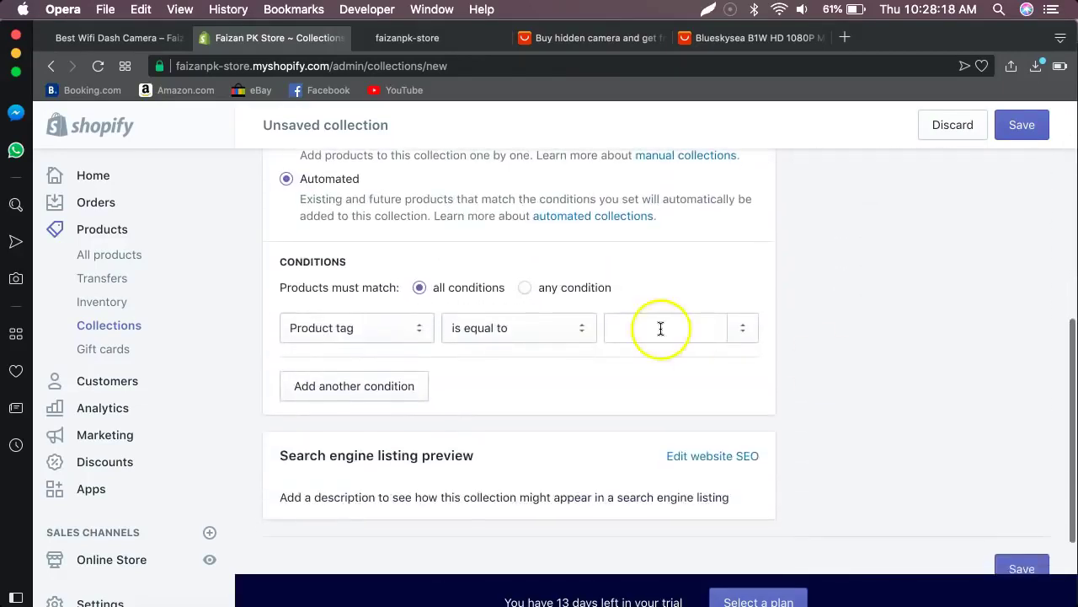
pyautogui.write('best')
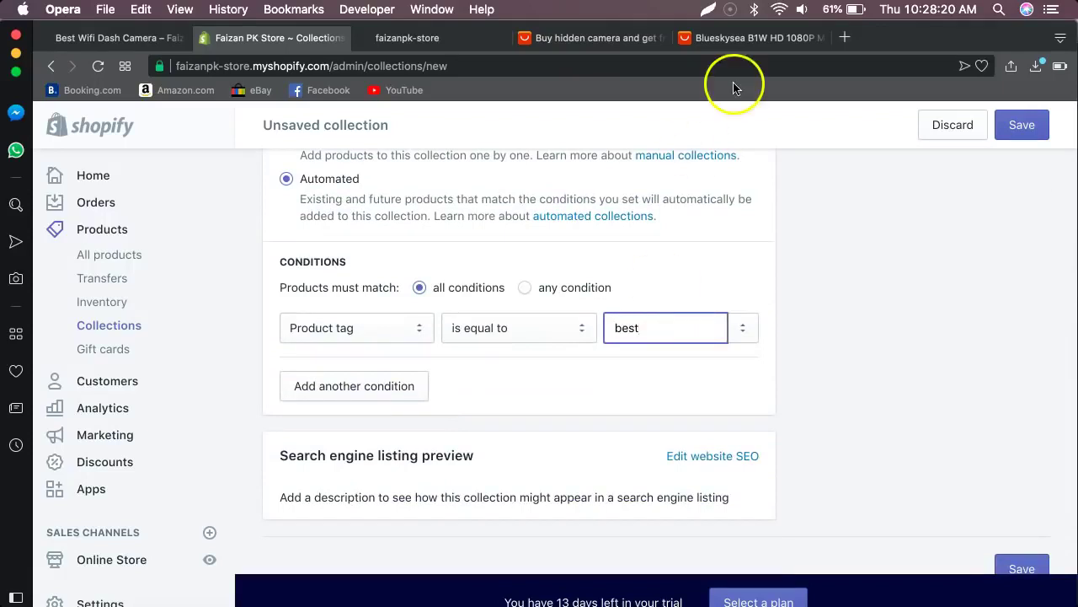
pyautogui.click(1021, 126)
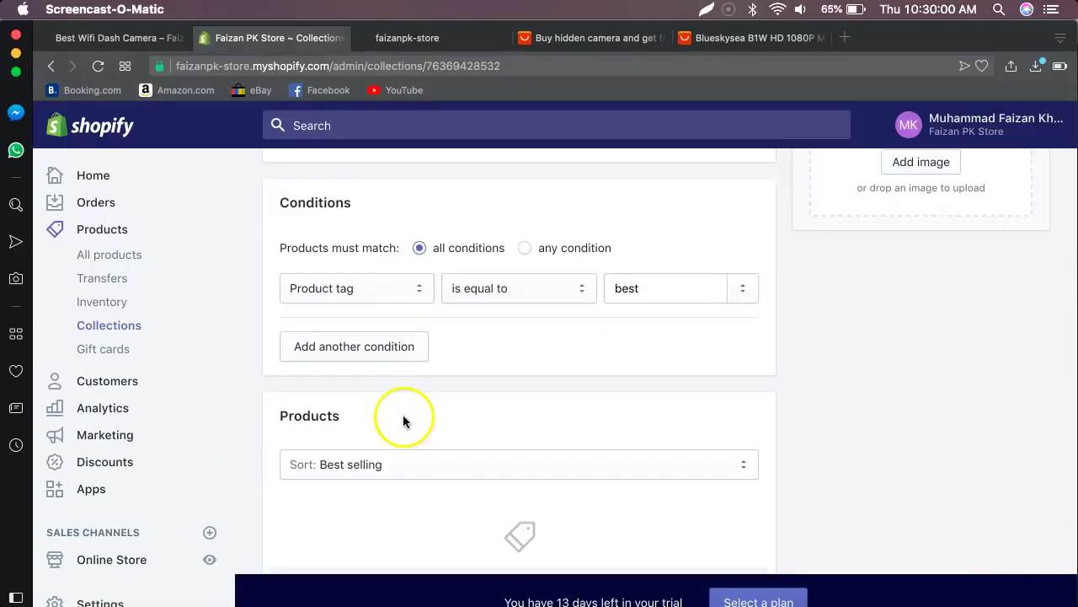
# Try bestseller as the product tag in the Best Sellers collection's condition, and restore the tag to best.
pyautogui.scroll(1, 426, 362)
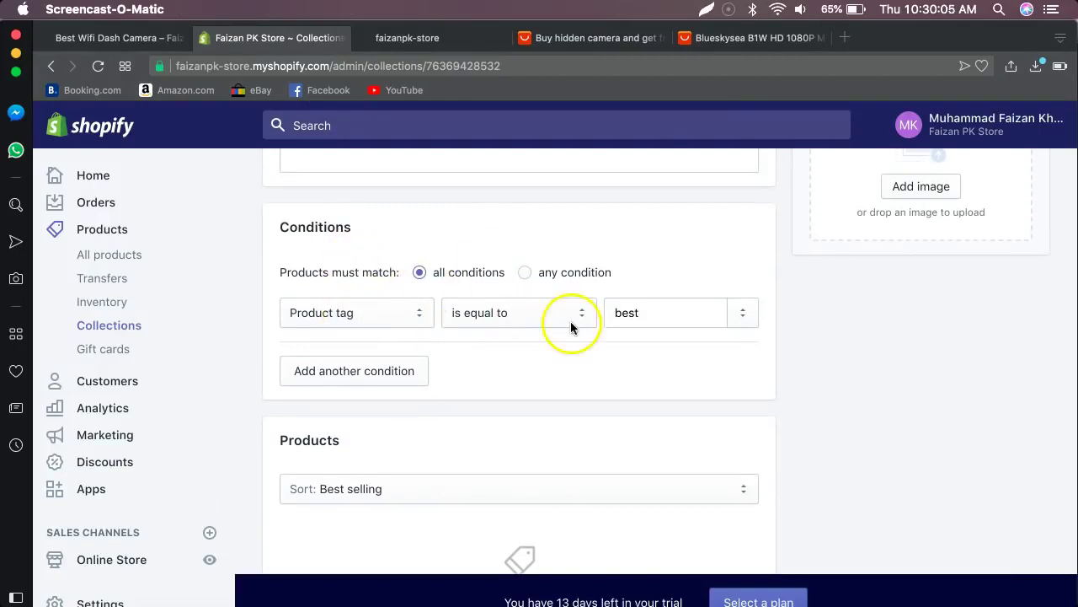
pyautogui.click(613, 345)
pyautogui.click(645, 315)
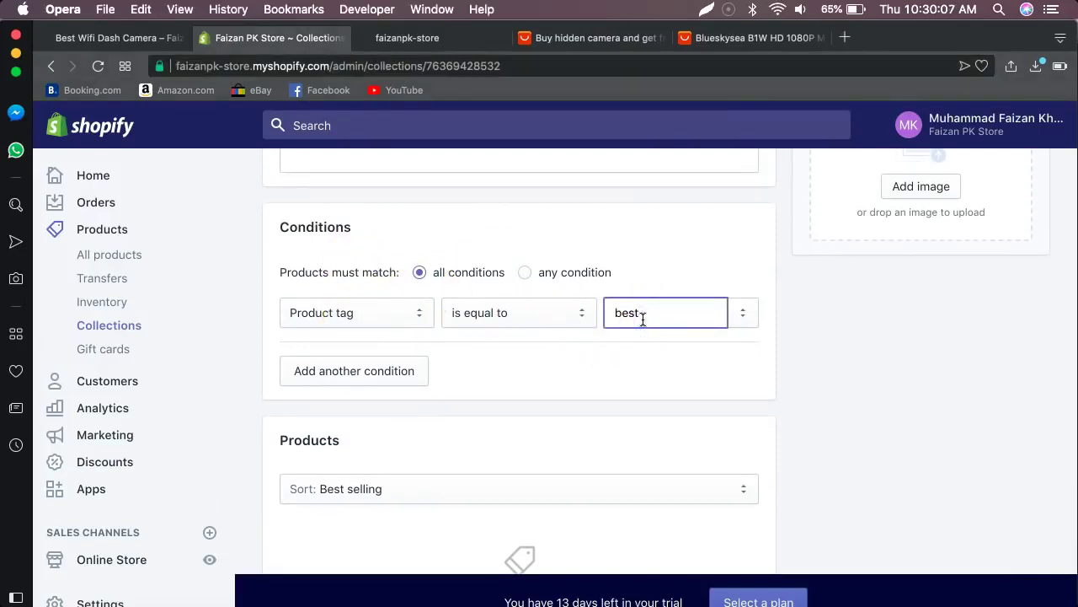
pyautogui.click(662, 317)
pyautogui.write('seller')
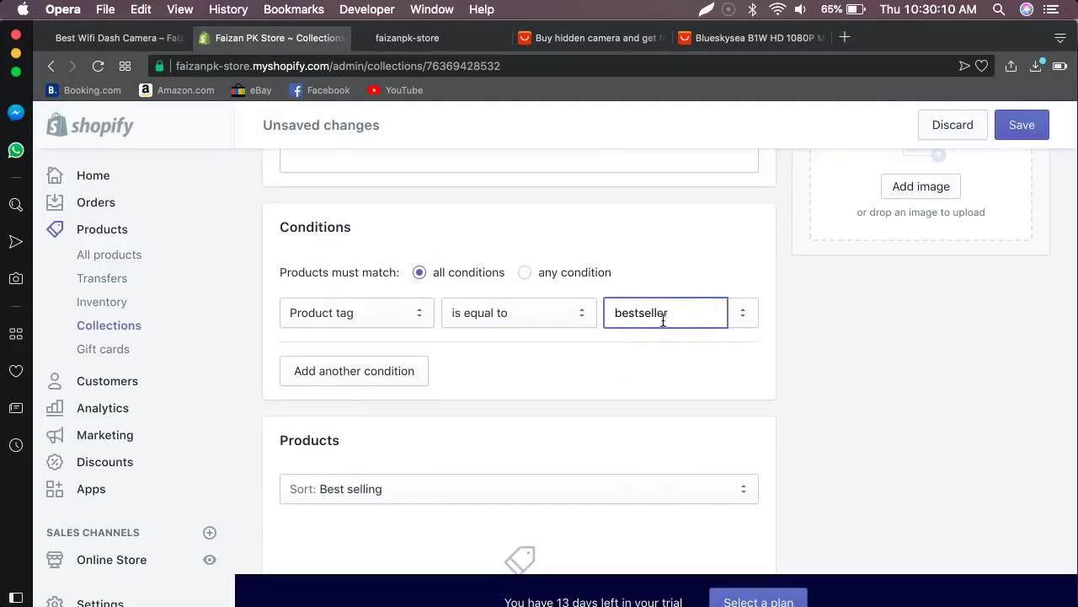
pyautogui.press('super+a')
pyautogui.write('best')
pyautogui.scroll(5, 657, 346)
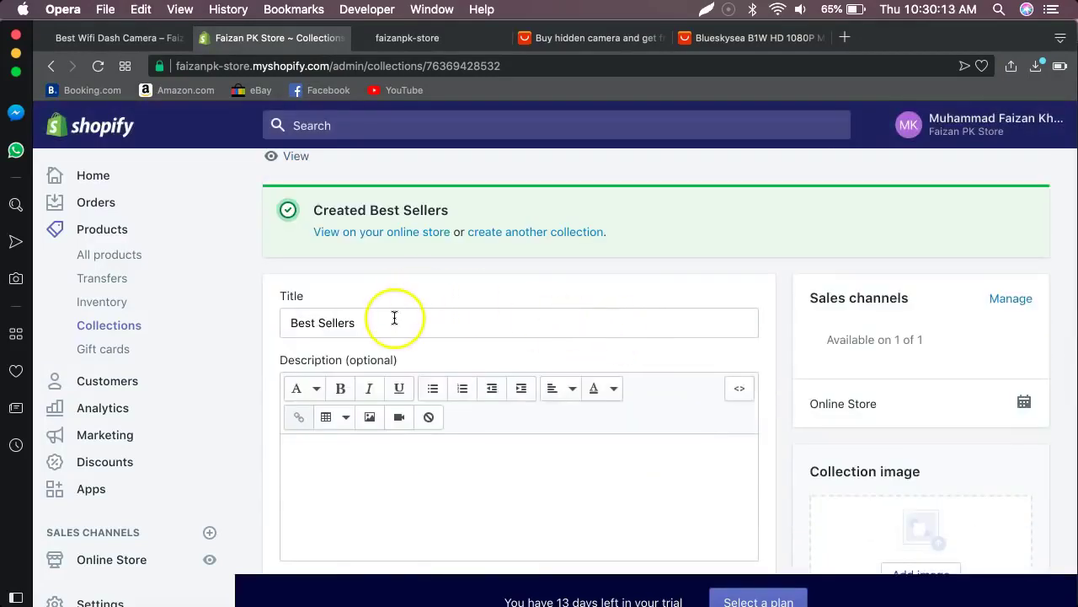
# Review the Best Sellers collection's details, its product tag condition and its product list.
pyautogui.scroll(-10, 686, 376)
pyautogui.scroll(10, 686, 376)
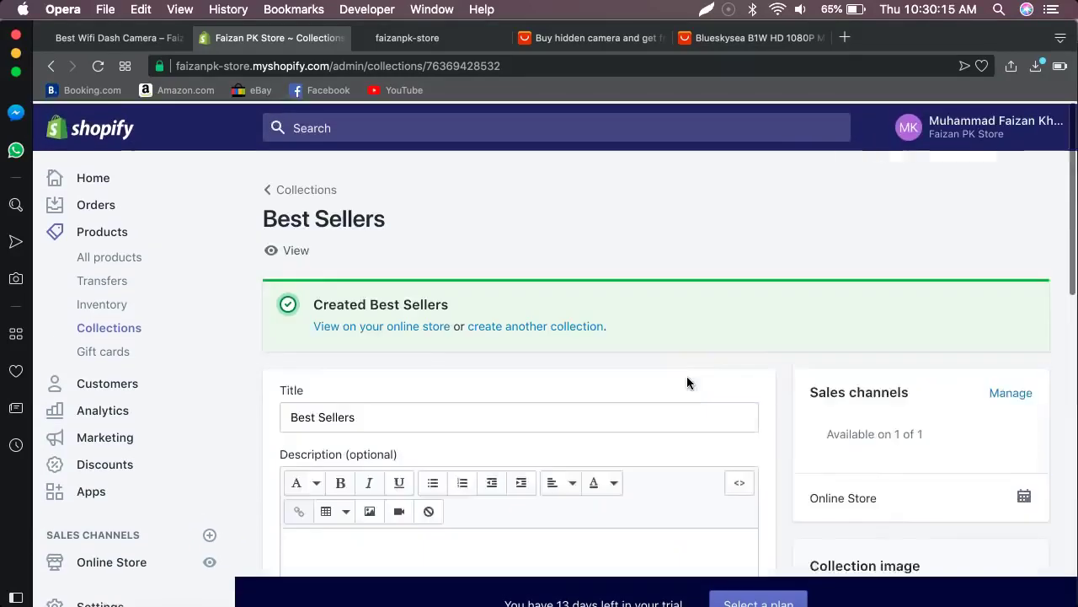
pyautogui.scroll(-10, 331, 403)
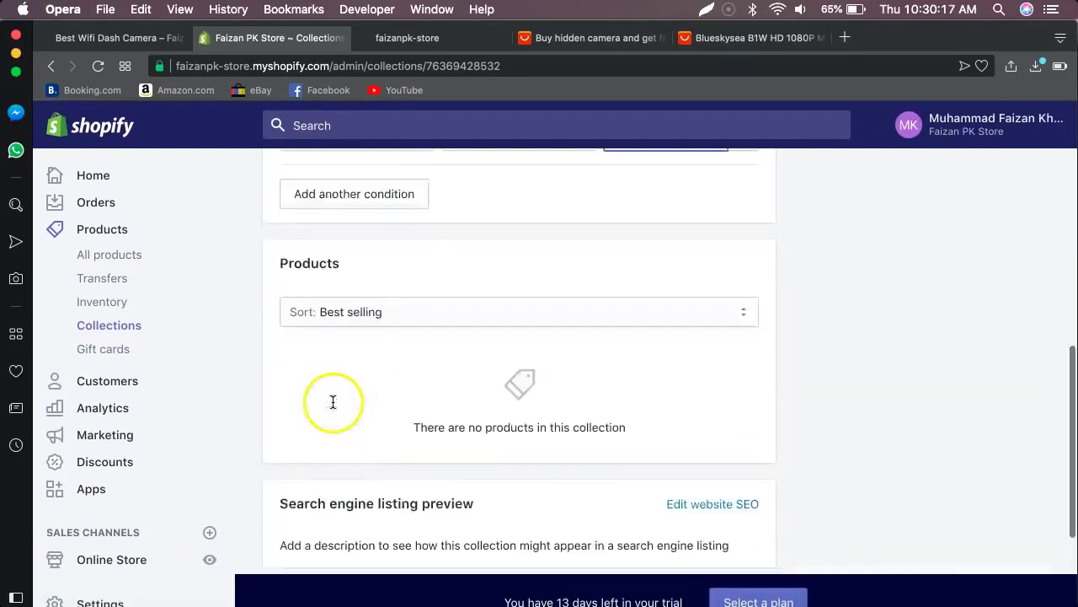
pyautogui.scroll(3, 618, 340)
pyautogui.click(646, 205)
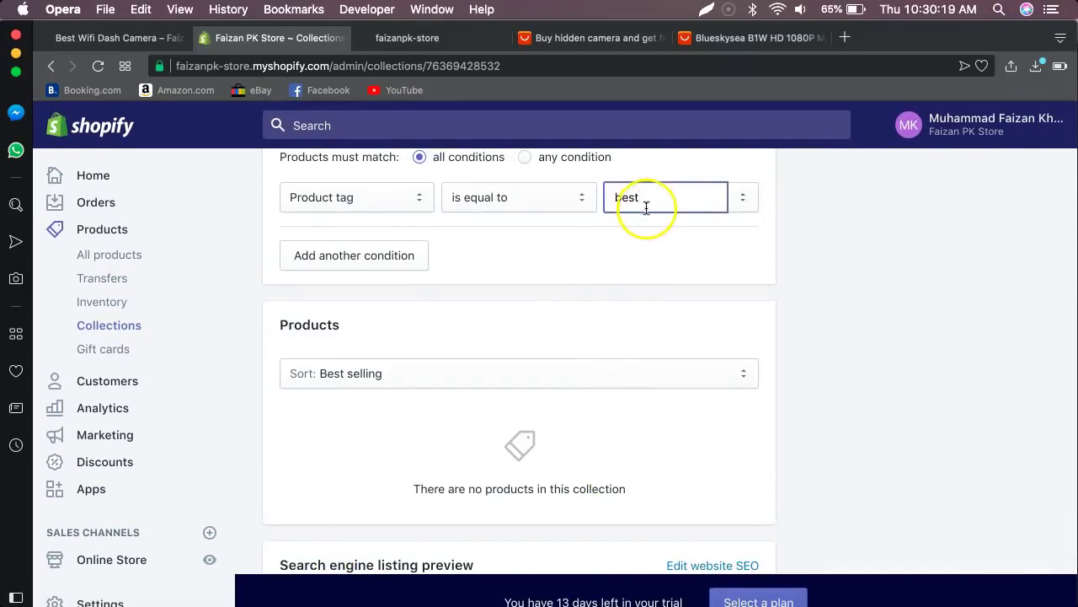
pyautogui.scroll(-10, 522, 340)
pyautogui.scroll(15, 516, 341)
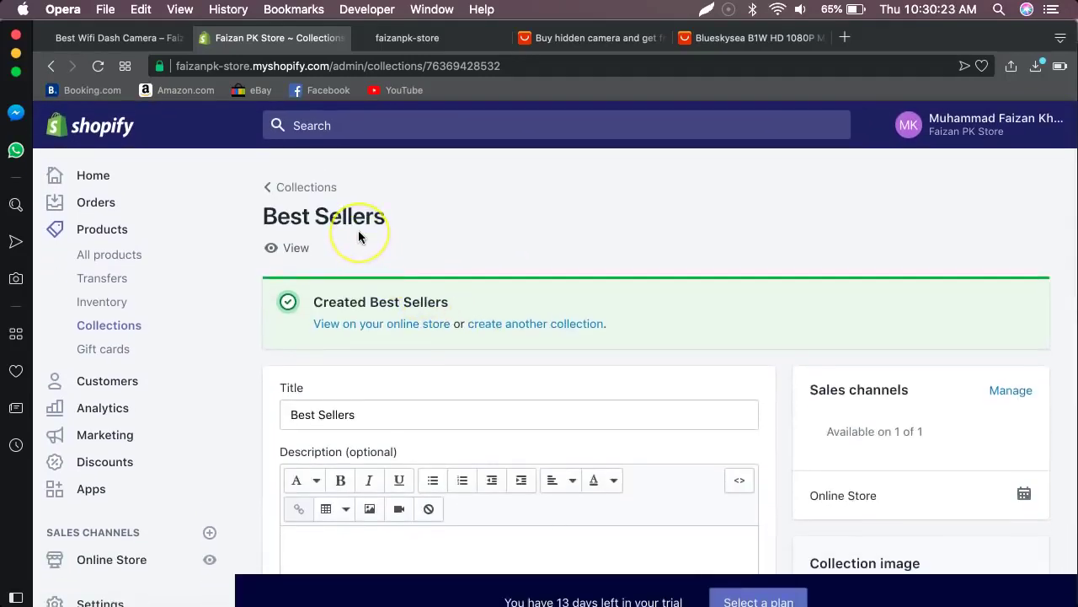
# Open the Home page collection and check which products it contains.
pyautogui.click(123, 325)
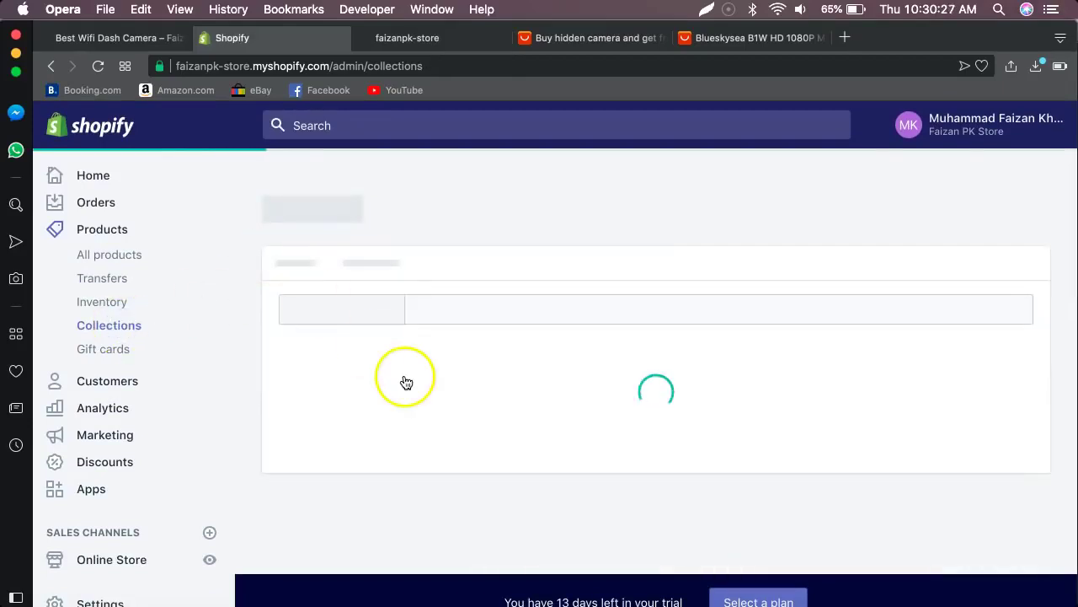
pyautogui.click(414, 486)
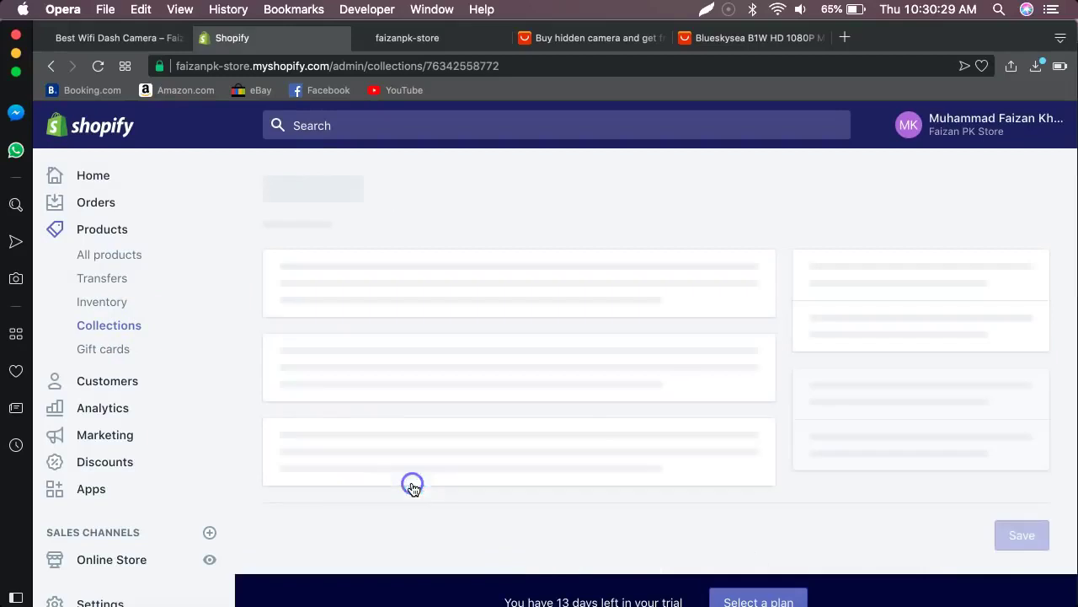
pyautogui.scroll(-5, 565, 428)
pyautogui.scroll(-4, 564, 428)
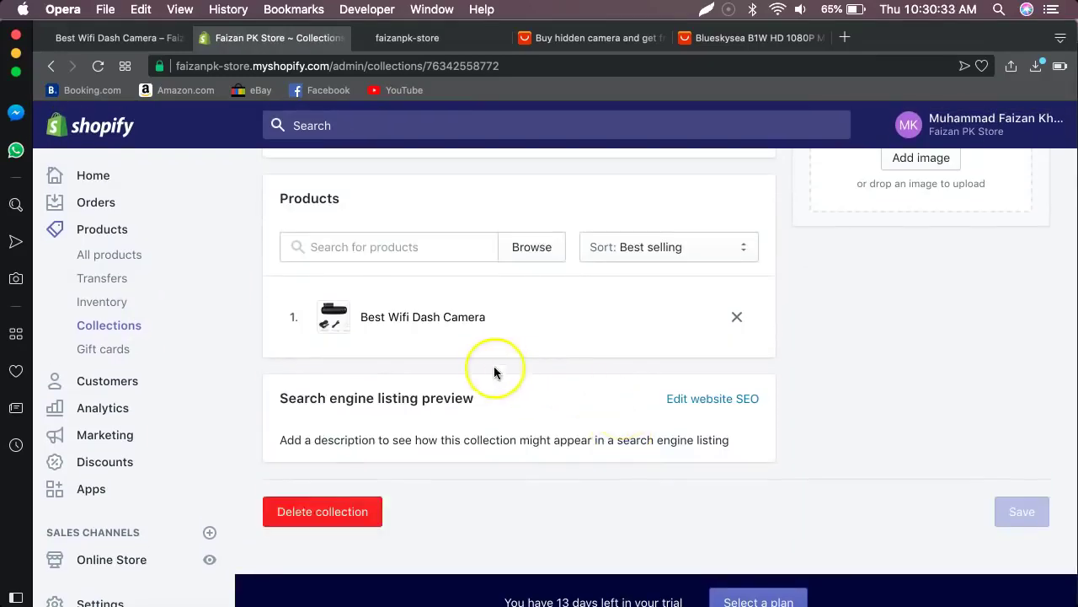
pyautogui.scroll(5, 356, 359)
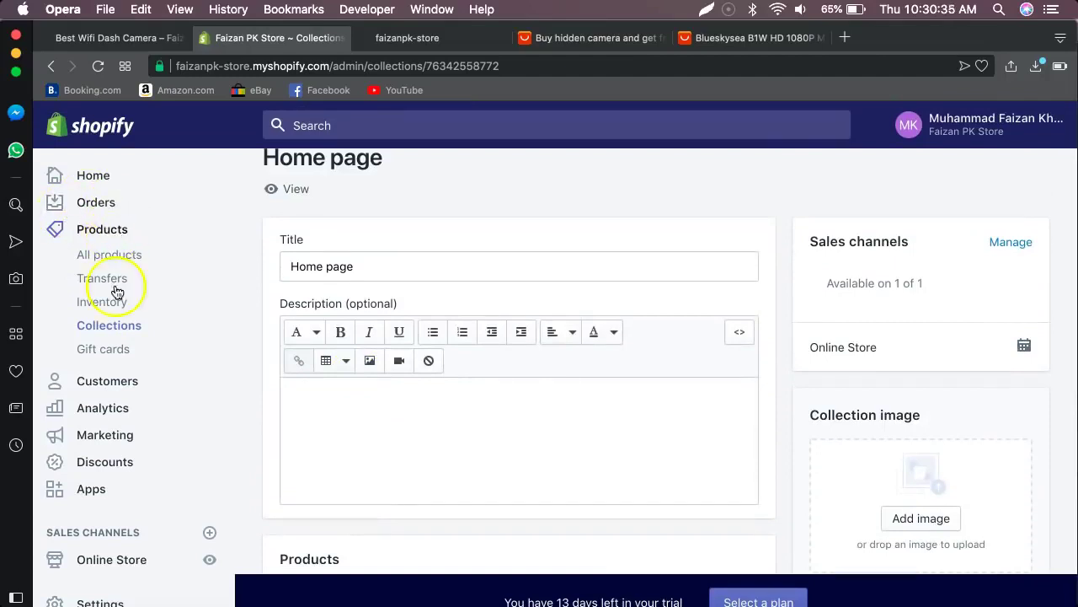
# Visit the store's product list and collections, ending on the Customers page.
pyautogui.click(110, 229)
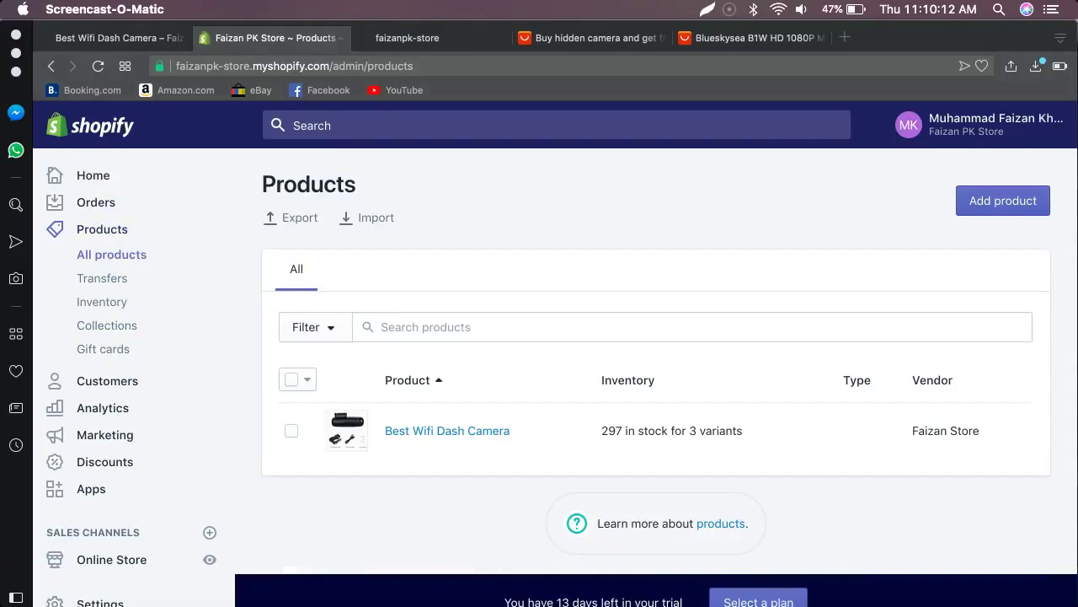
pyautogui.click(166, 325)
pyautogui.click(135, 329)
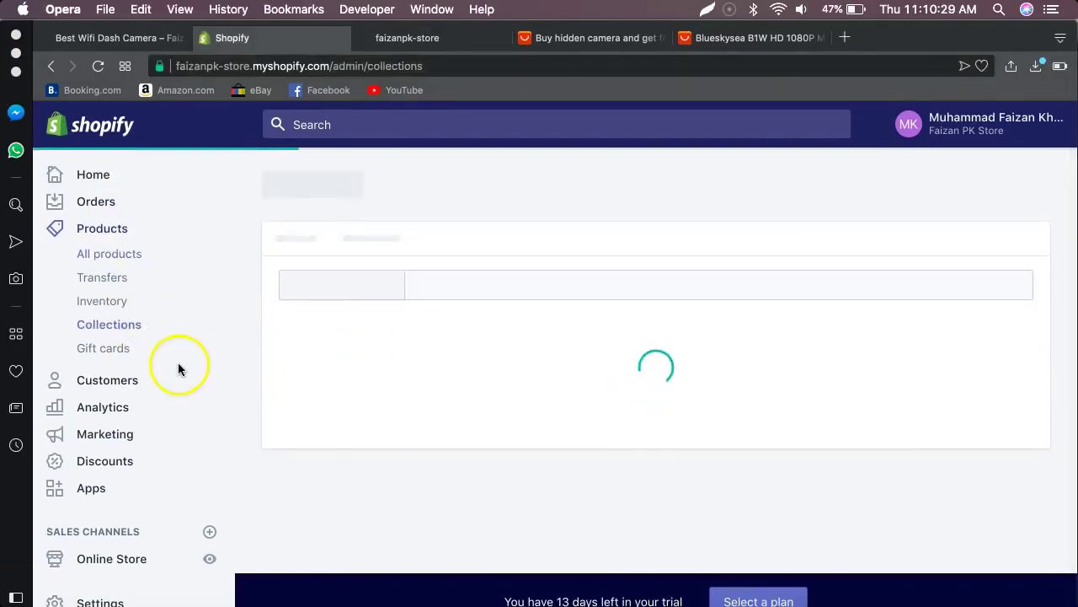
pyautogui.click(132, 380)
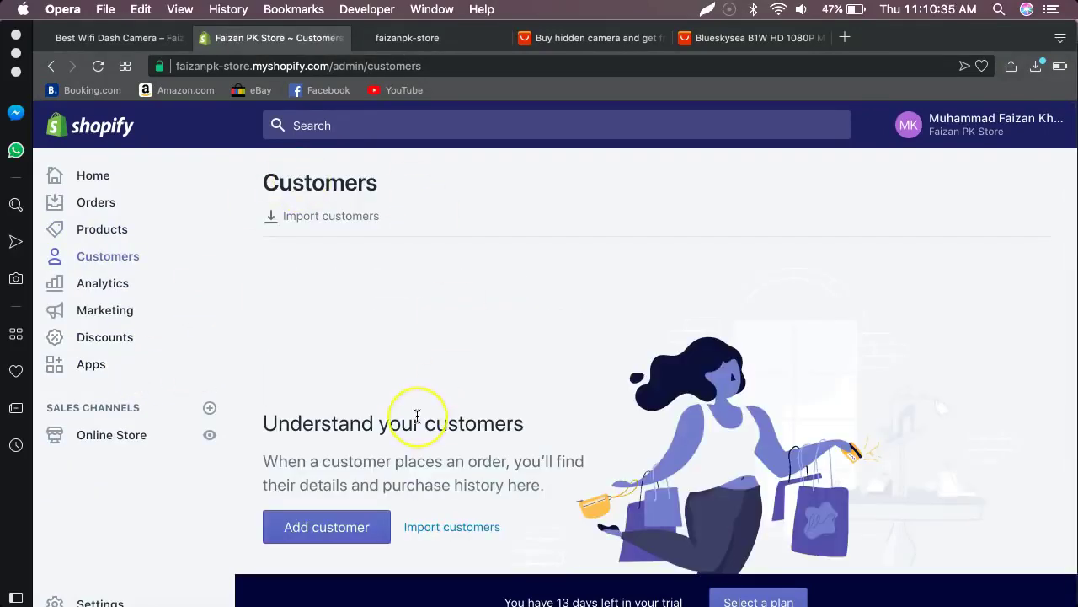
# Examine the analytics overview dashboard, including sales, sessions, the conversion funnel, average order value and top products.
pyautogui.click(123, 285)
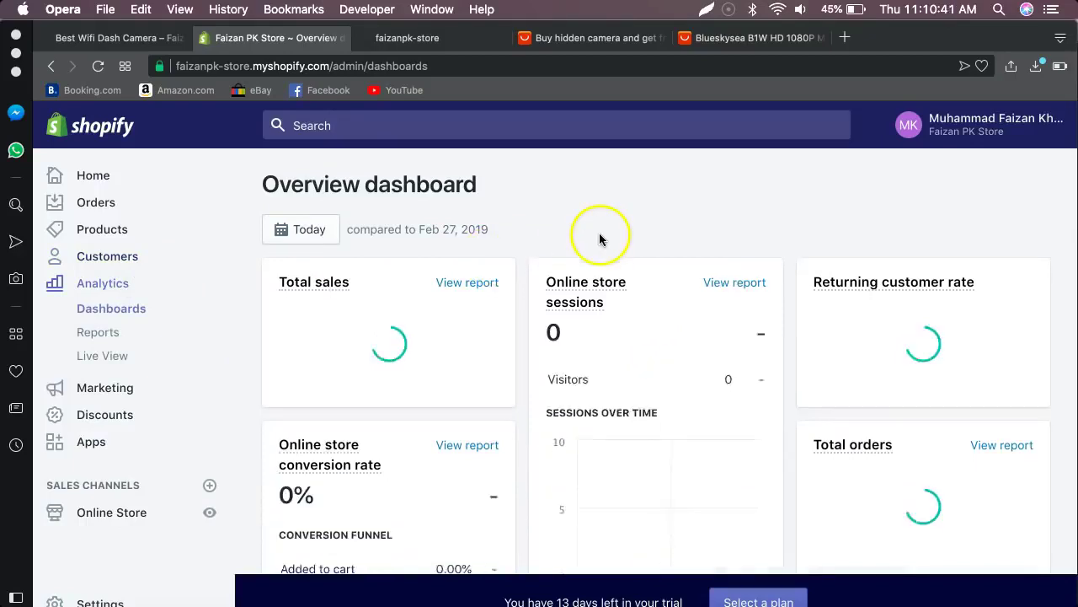
pyautogui.scroll(-2, 607, 228)
pyautogui.scroll(-2, 689, 261)
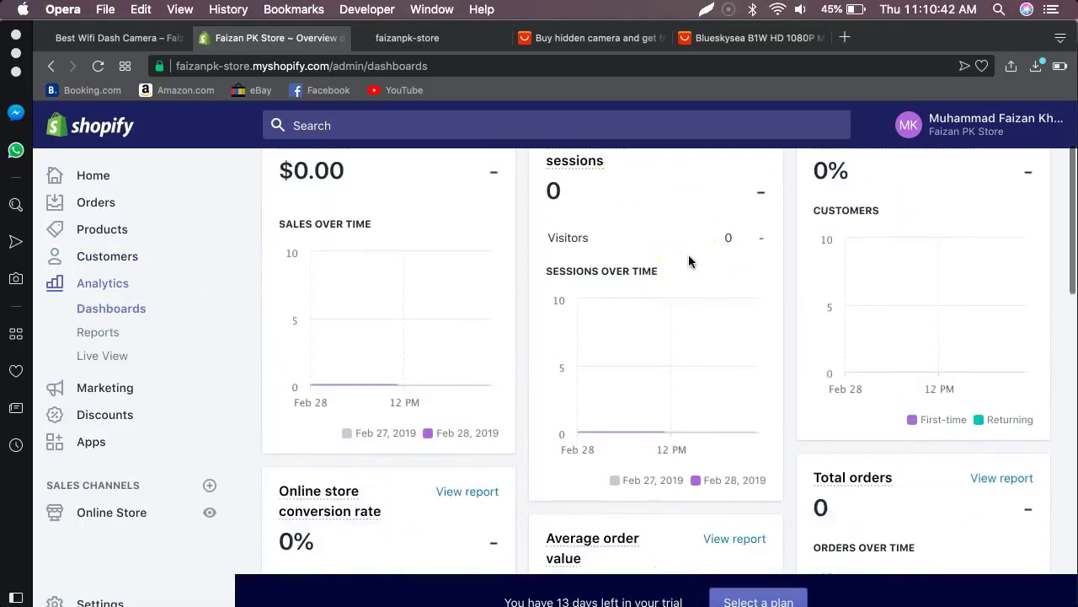
pyautogui.scroll(-5, 691, 260)
pyautogui.click(509, 302)
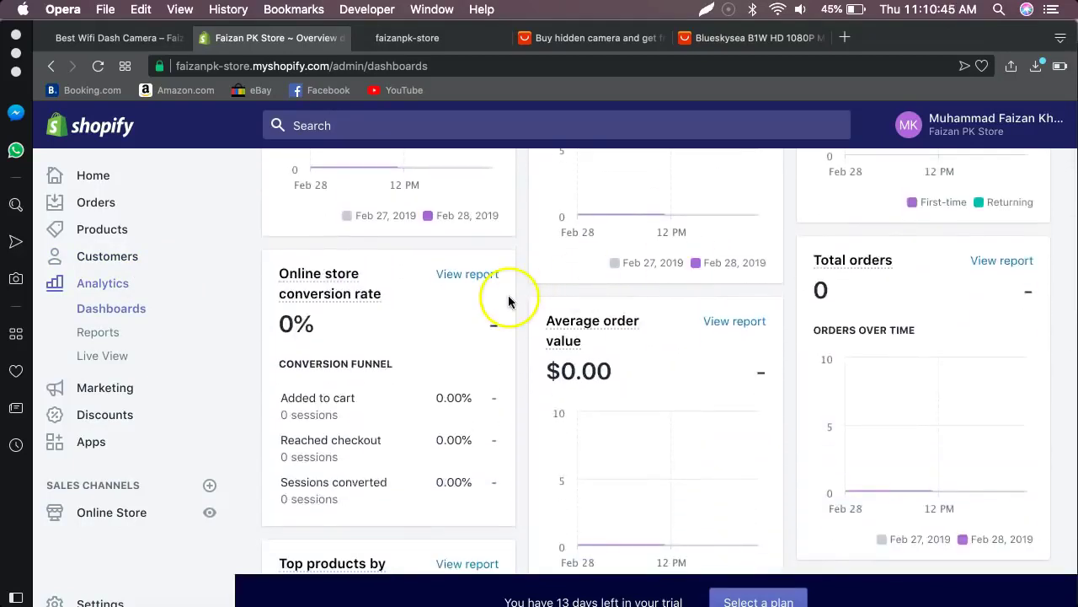
pyautogui.scroll(-1, 509, 302)
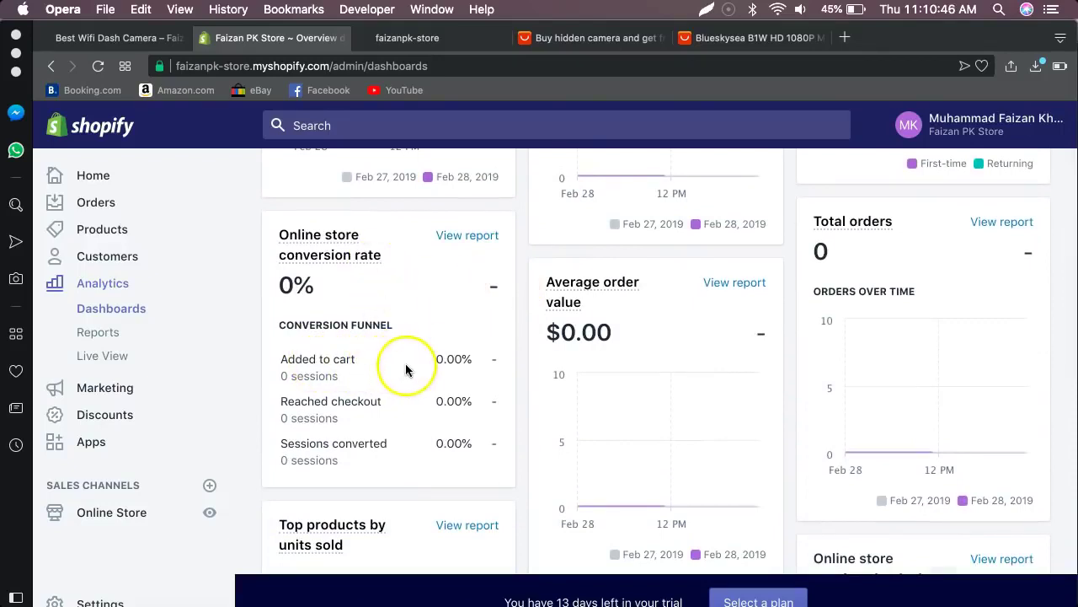
pyautogui.scroll(-2, 438, 431)
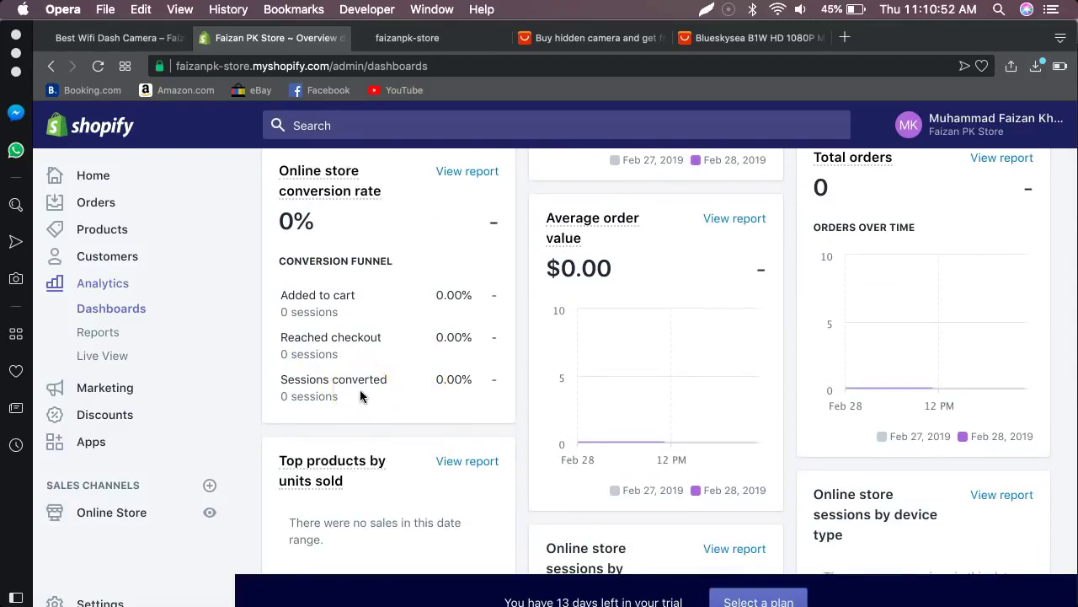
pyautogui.scroll(-5, 360, 396)
pyautogui.scroll(10, 360, 396)
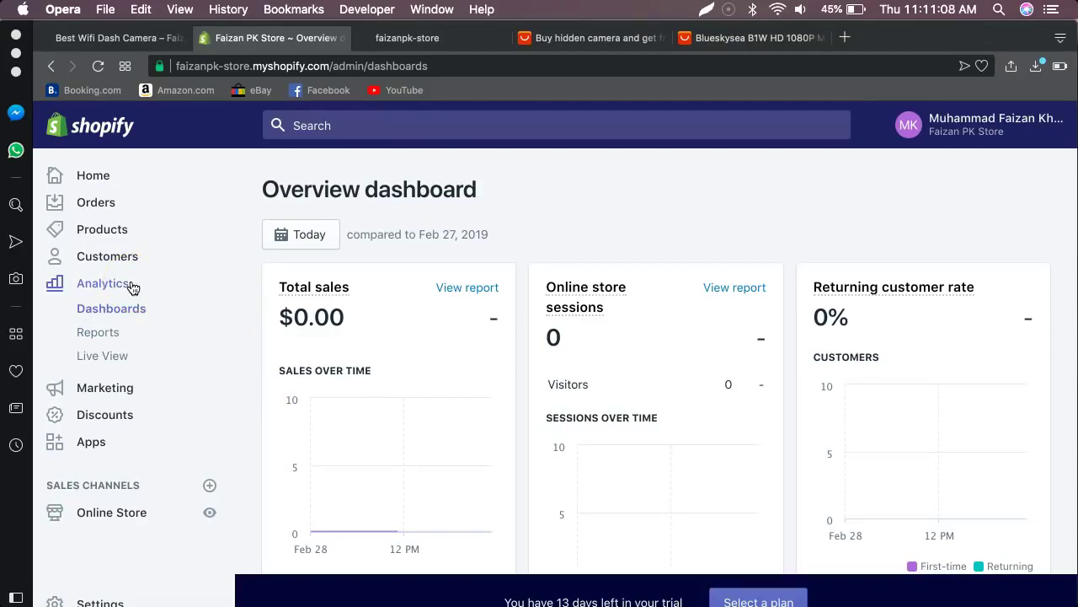
# View the store's Marketing page and the discount codes page.
pyautogui.click(128, 390)
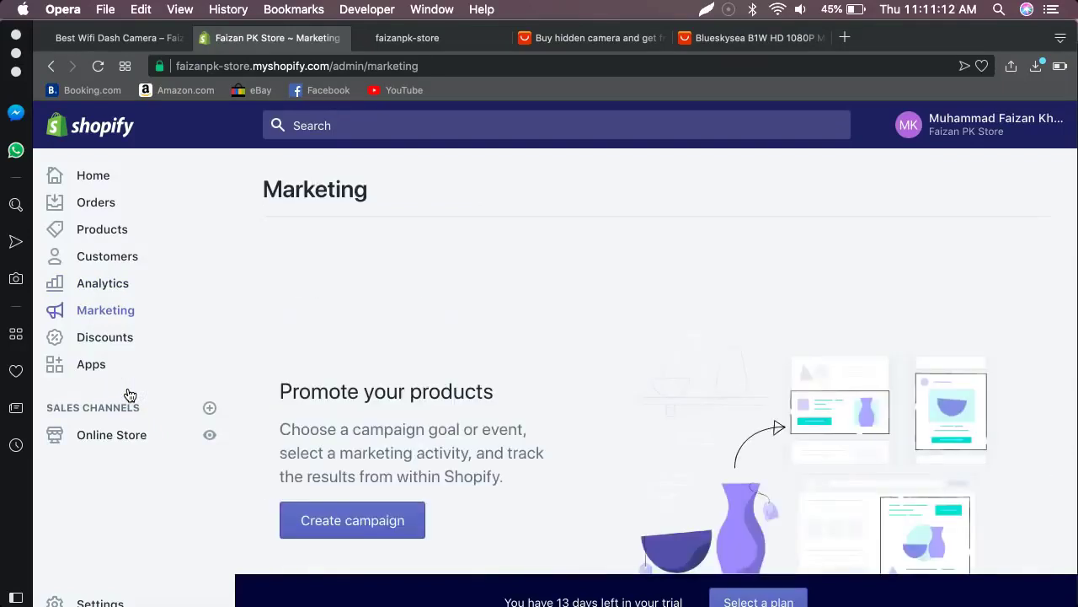
pyautogui.click(200, 383)
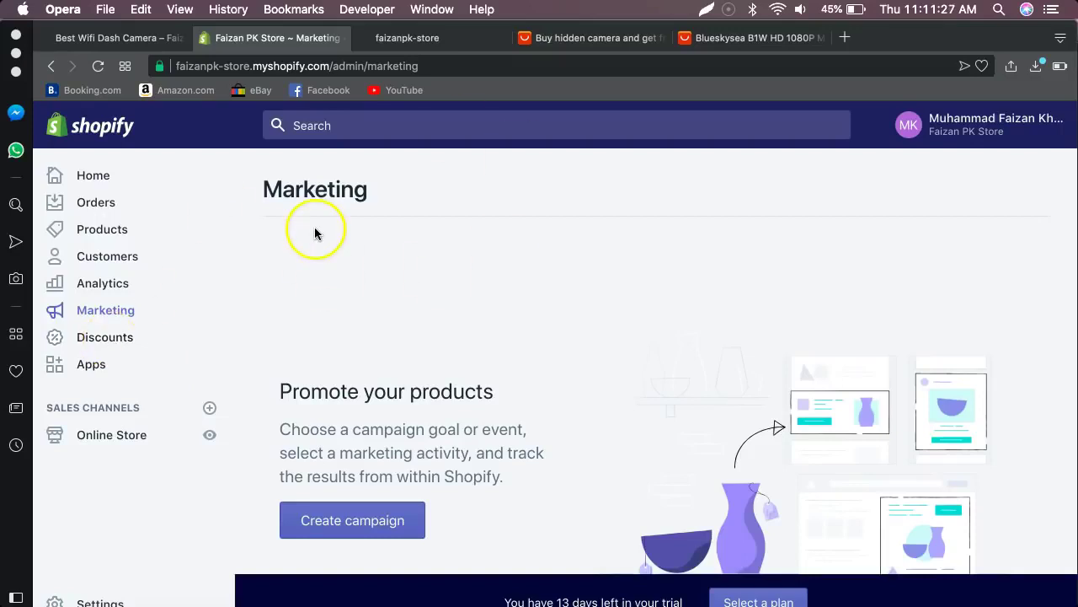
pyautogui.scroll(-3, 287, 253)
pyautogui.click(125, 341)
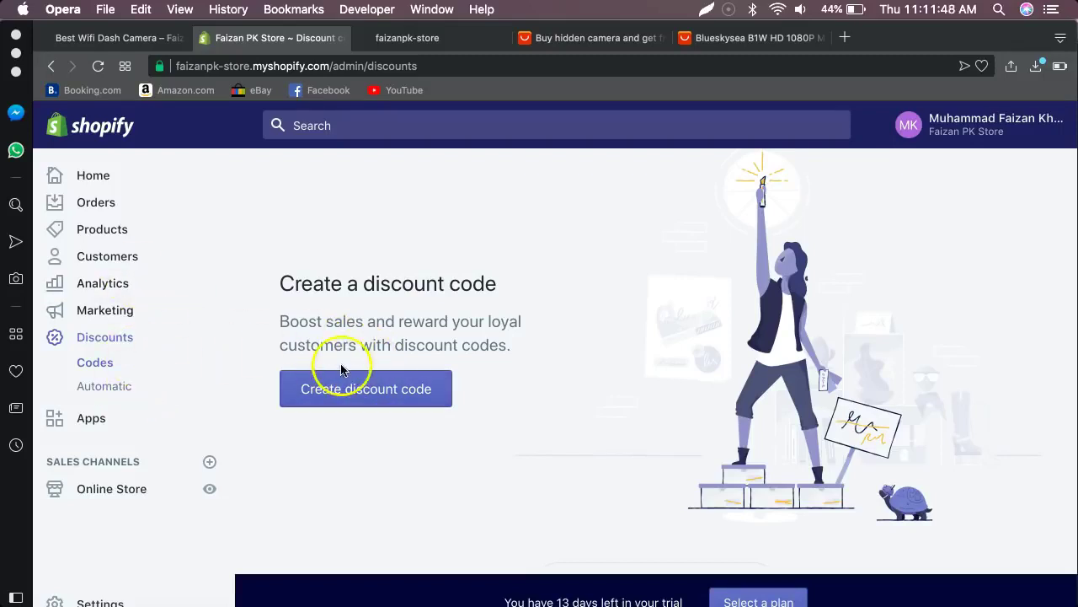
pyautogui.scroll(-3, 135, 253)
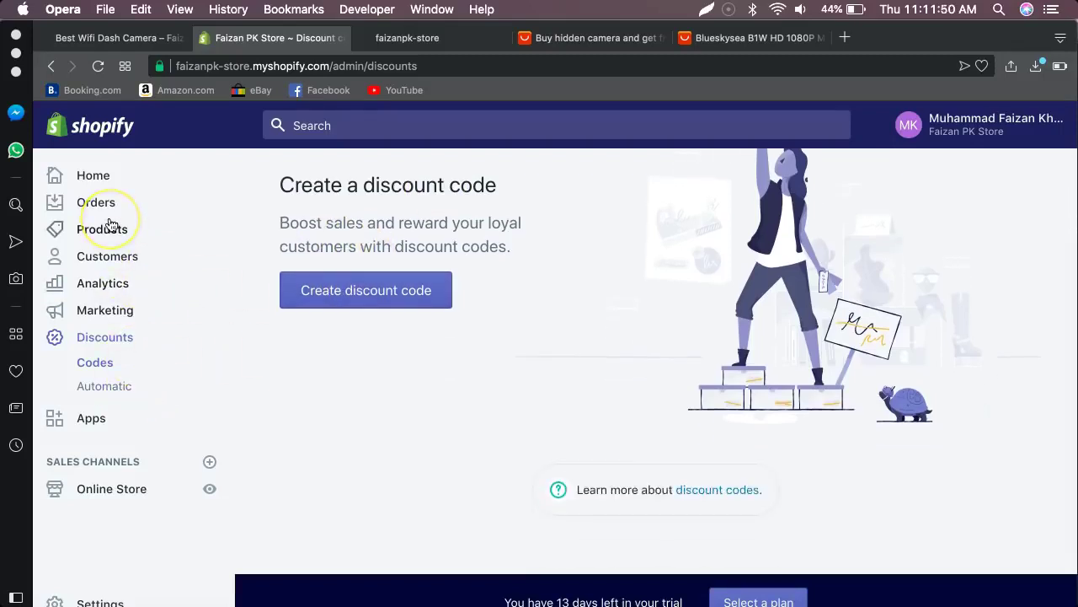
# Open the store's Apps page and visit the Shopify App Store from it.
pyautogui.click(101, 420)
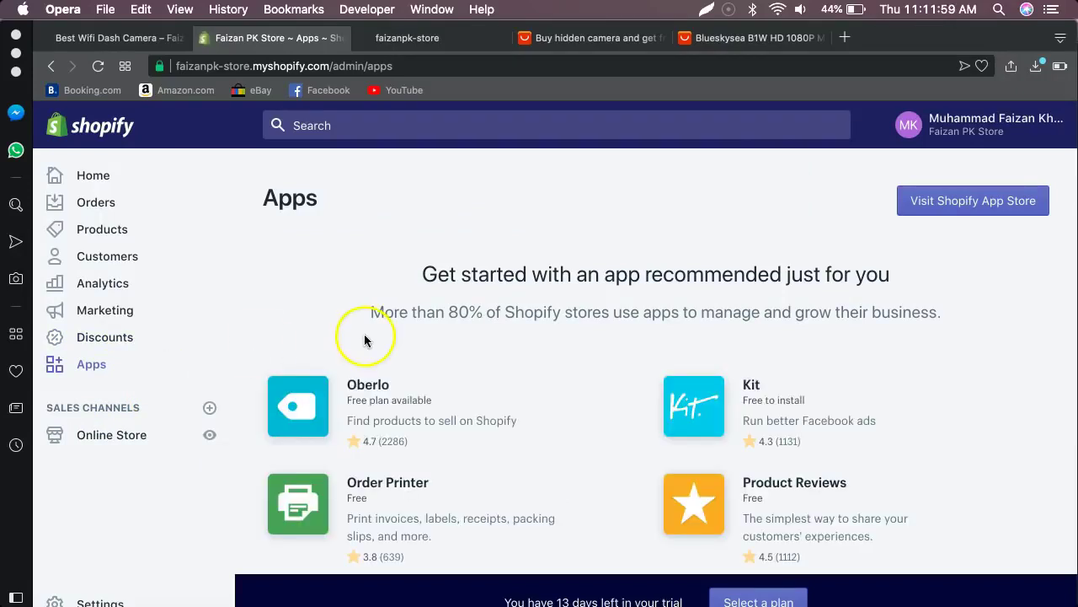
pyautogui.scroll(-1, 460, 302)
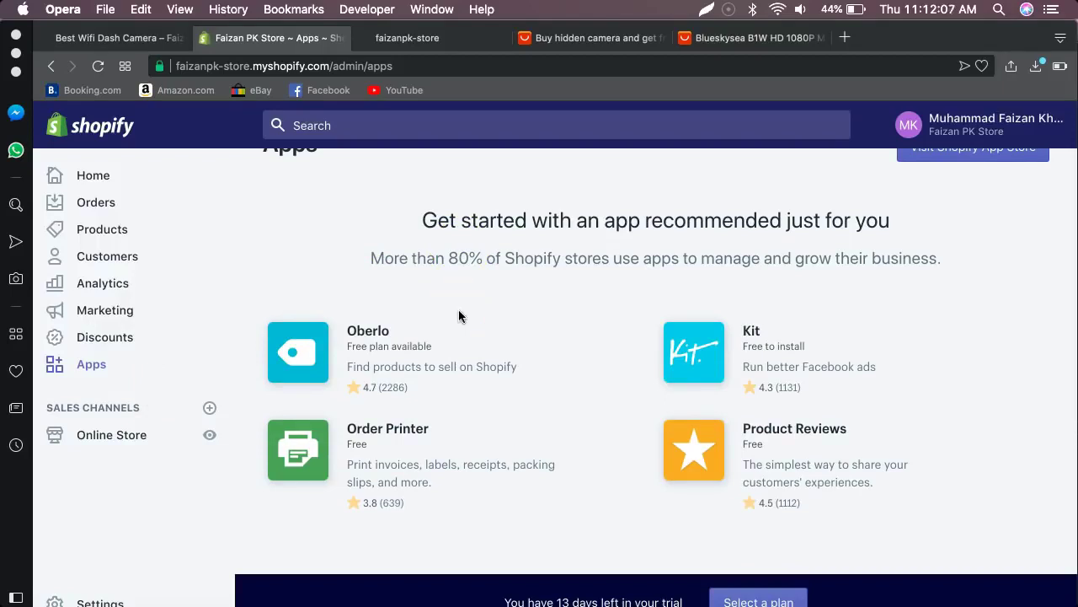
pyautogui.scroll(1, 458, 316)
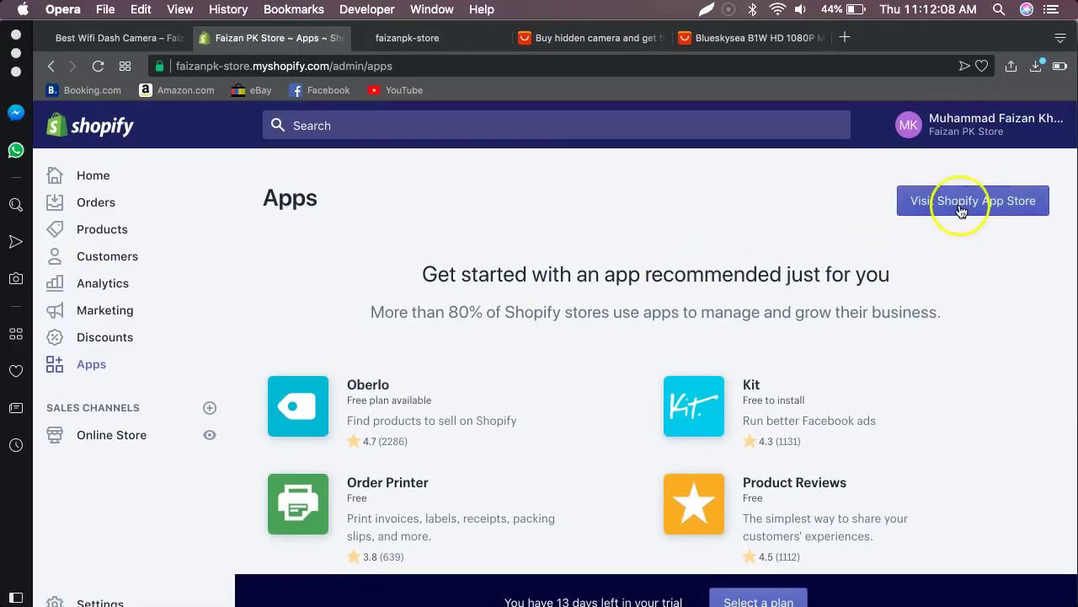
pyautogui.click(962, 206)
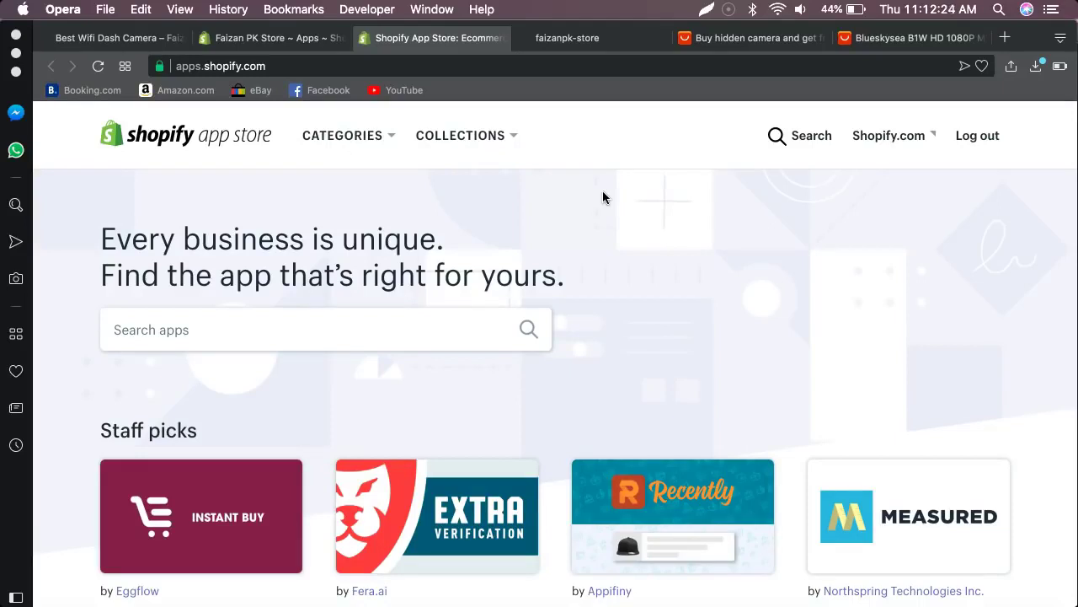
# Look through the app store's front page, including staff picks, recommended apps and categories to explore.
pyautogui.scroll(-1, 602, 197)
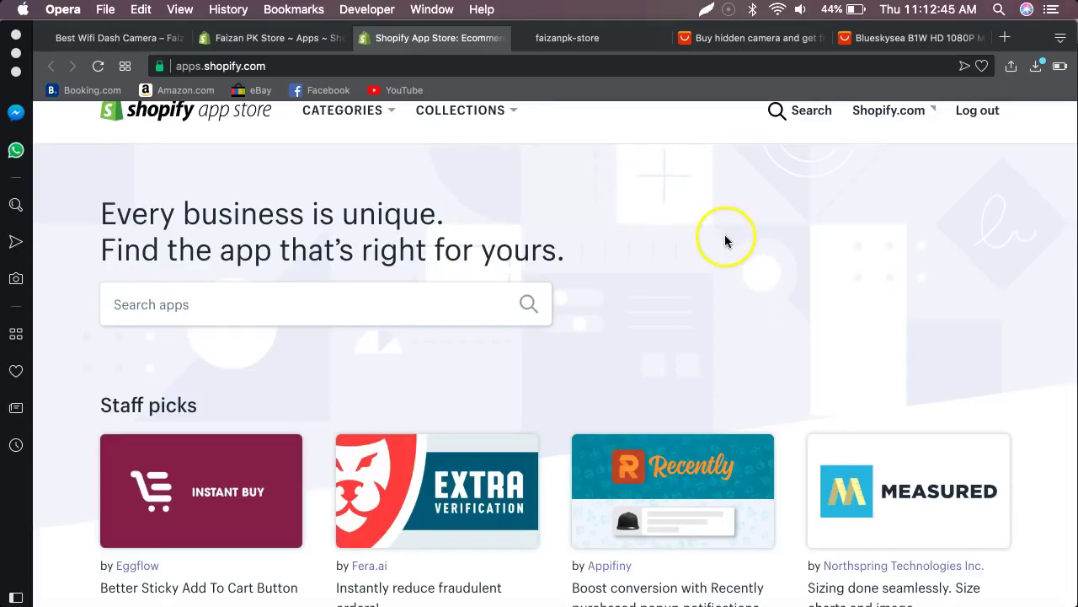
pyautogui.scroll(-4, 697, 361)
pyautogui.scroll(-8, 698, 362)
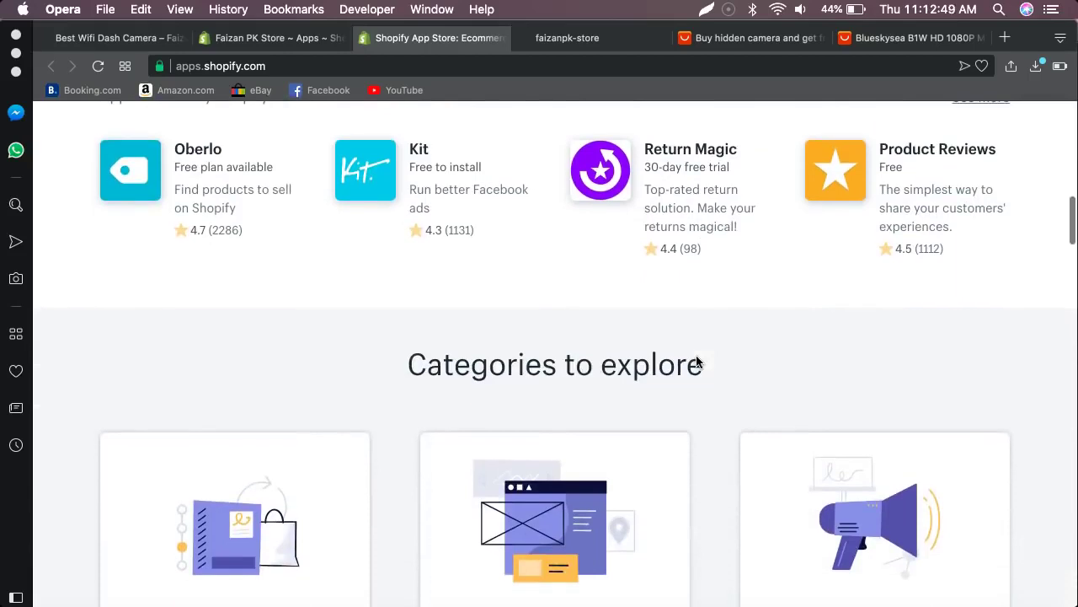
pyautogui.scroll(-3, 698, 361)
pyautogui.scroll(10, 695, 363)
pyautogui.scroll(-1, 563, 253)
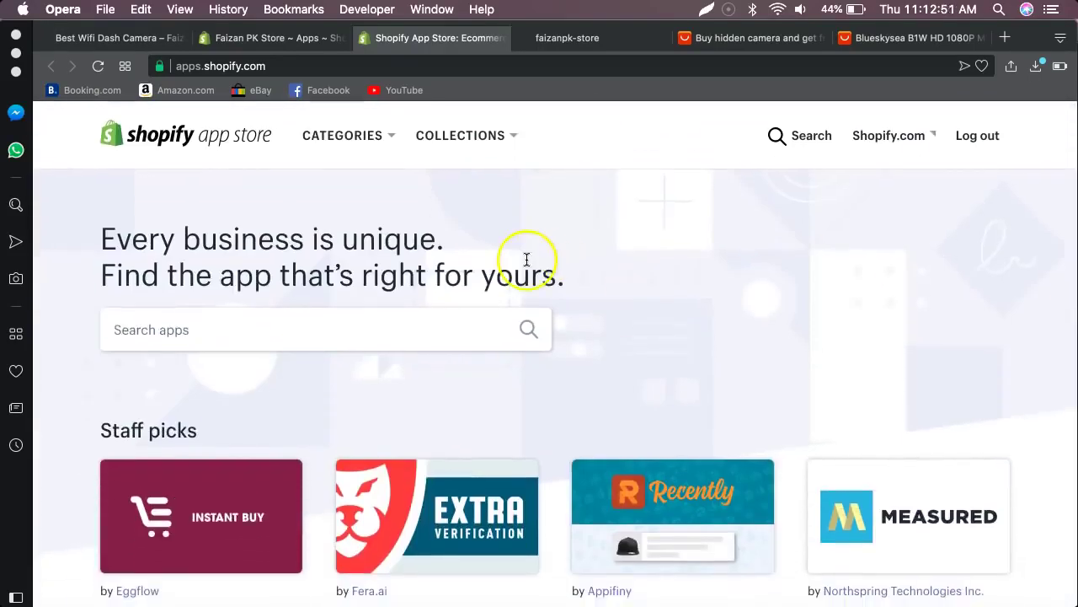
# Select the Ali Reviews entry in the Notes list of apps and search the Shopify App Store for Ali Reviews.
pyautogui.click(408, 603)
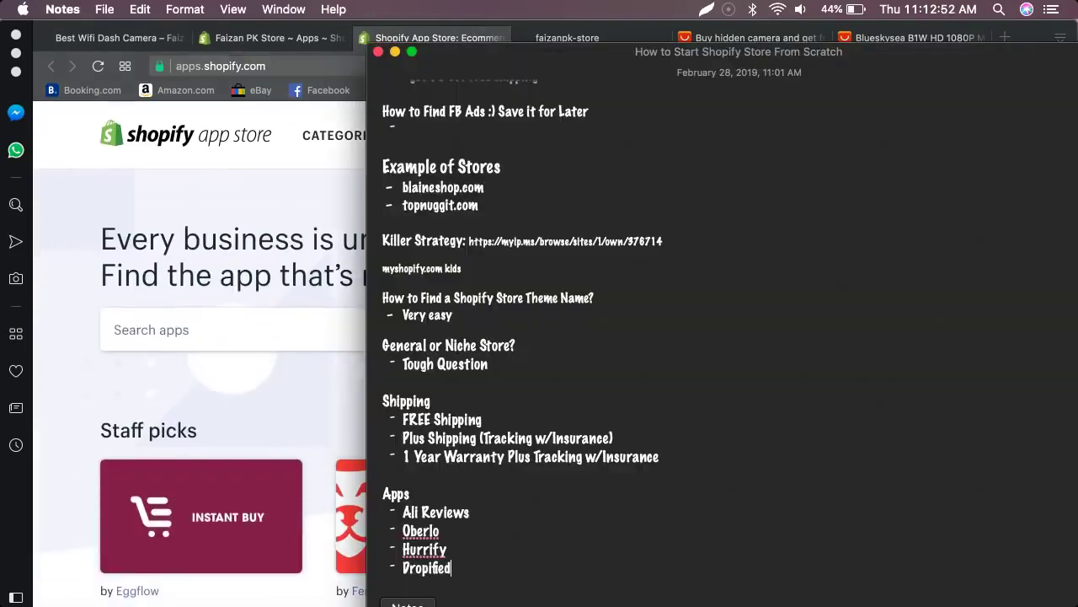
pyautogui.click(477, 511)
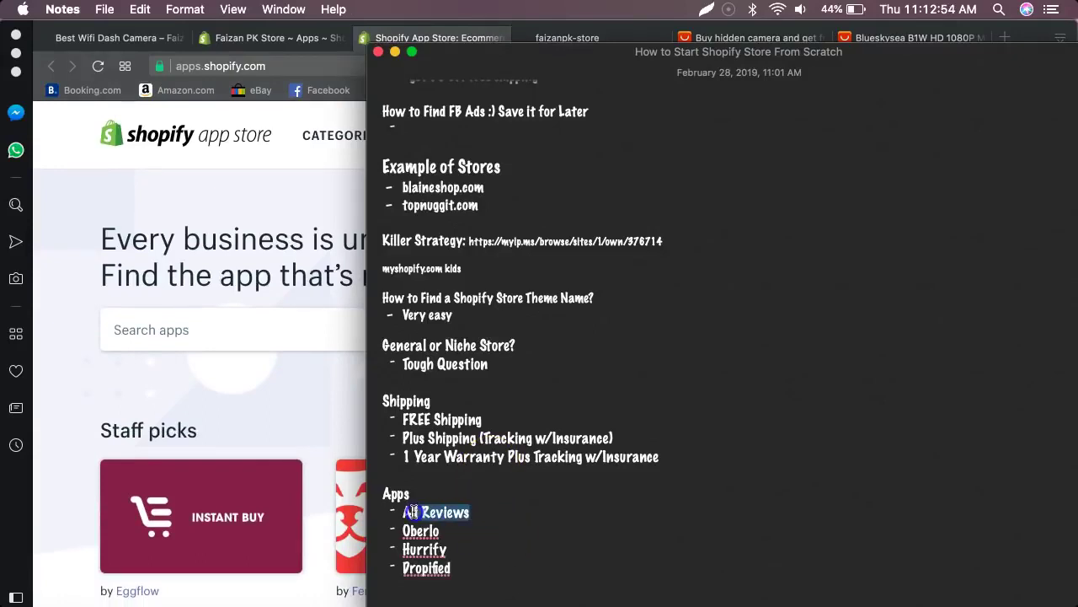
pyautogui.click(54, 345)
pyautogui.click(137, 329)
pyautogui.write('Ali Reviews')
pyautogui.press('Return')
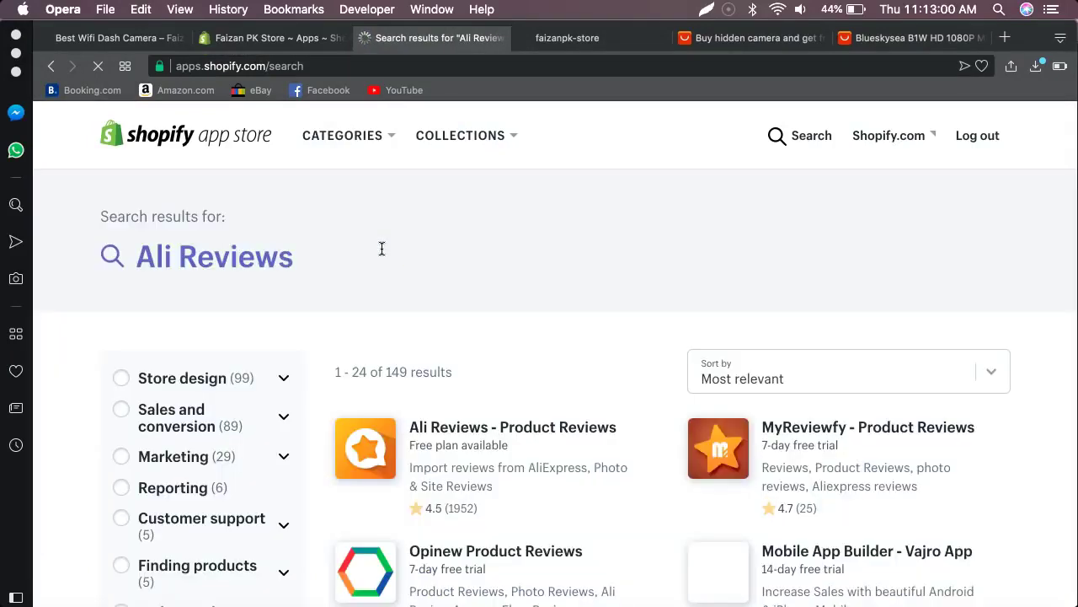
# Add the Ali Reviews - Product Reviews app and authorize its installation on the store.
pyautogui.click(459, 428)
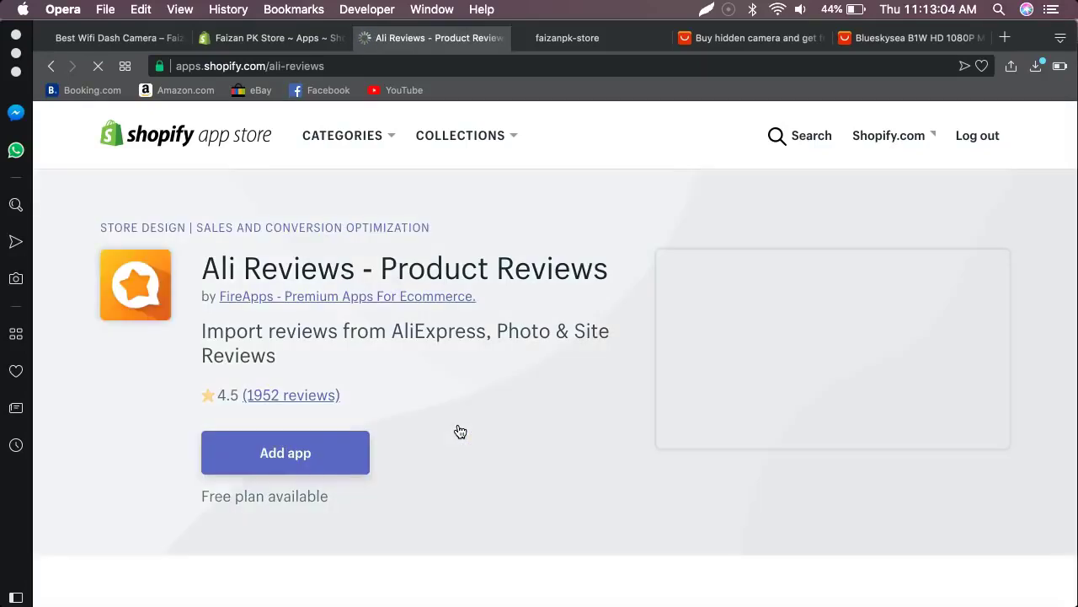
pyautogui.click(307, 451)
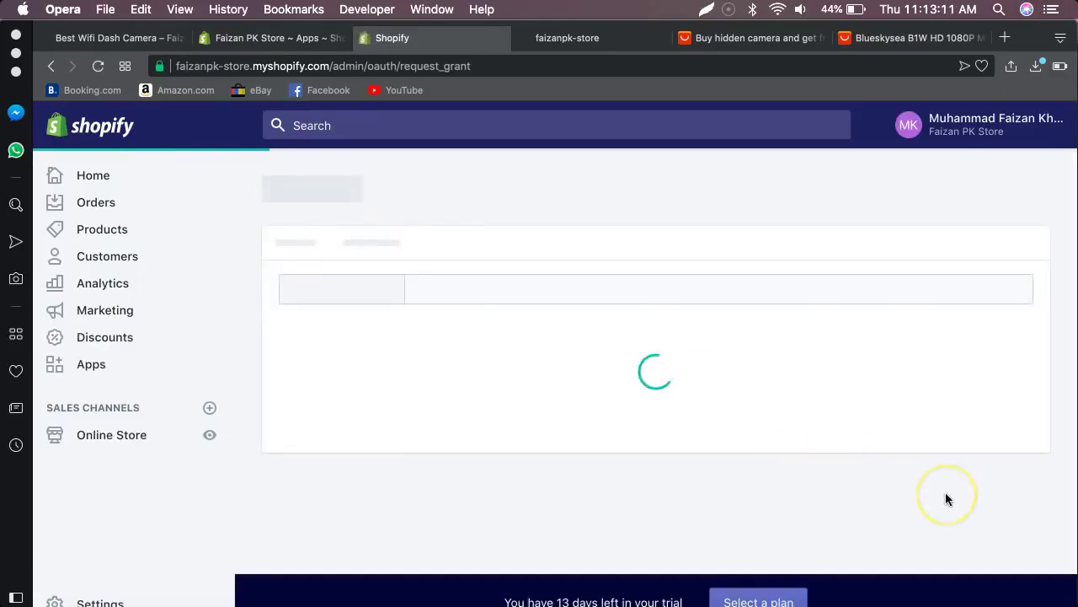
pyautogui.scroll(-5, 915, 474)
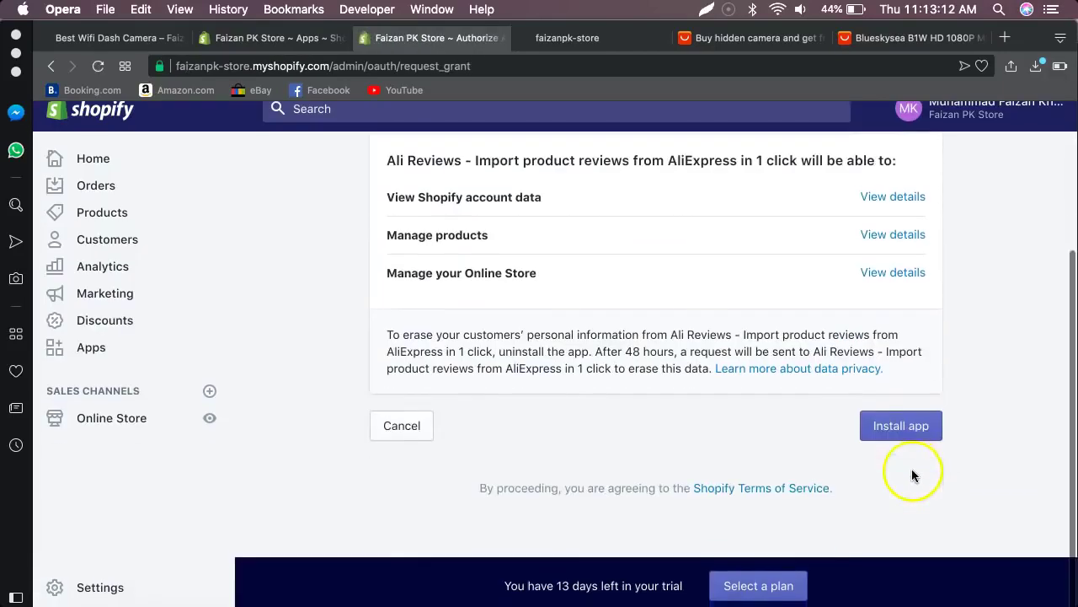
pyautogui.click(907, 446)
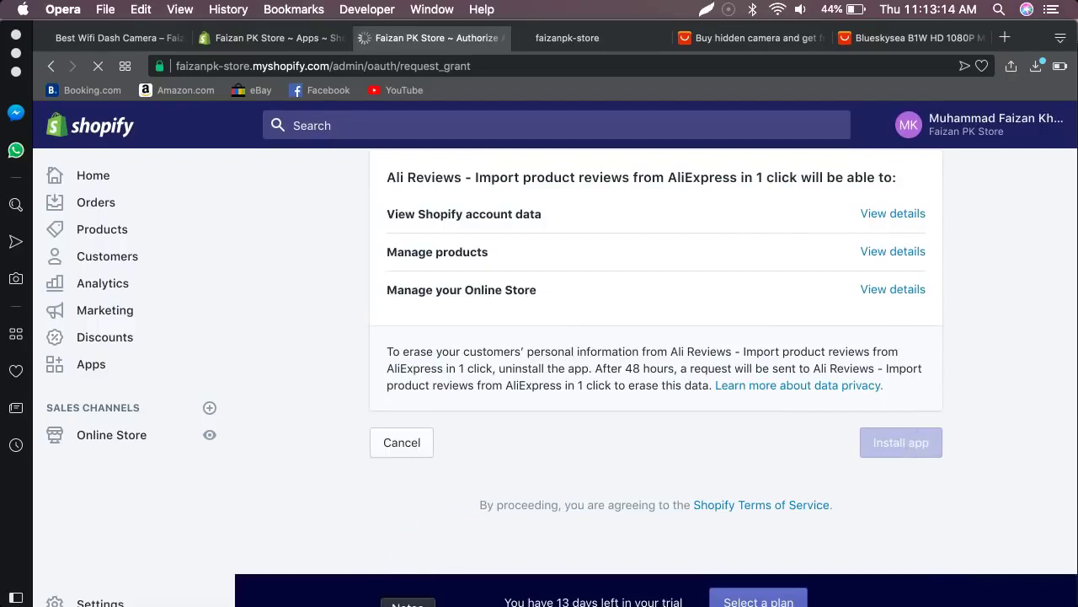
# Return to the browser and continue with the free plan of Ali Reviews instead of the PRO or Unlimited plan.
pyautogui.press('super+Tab')
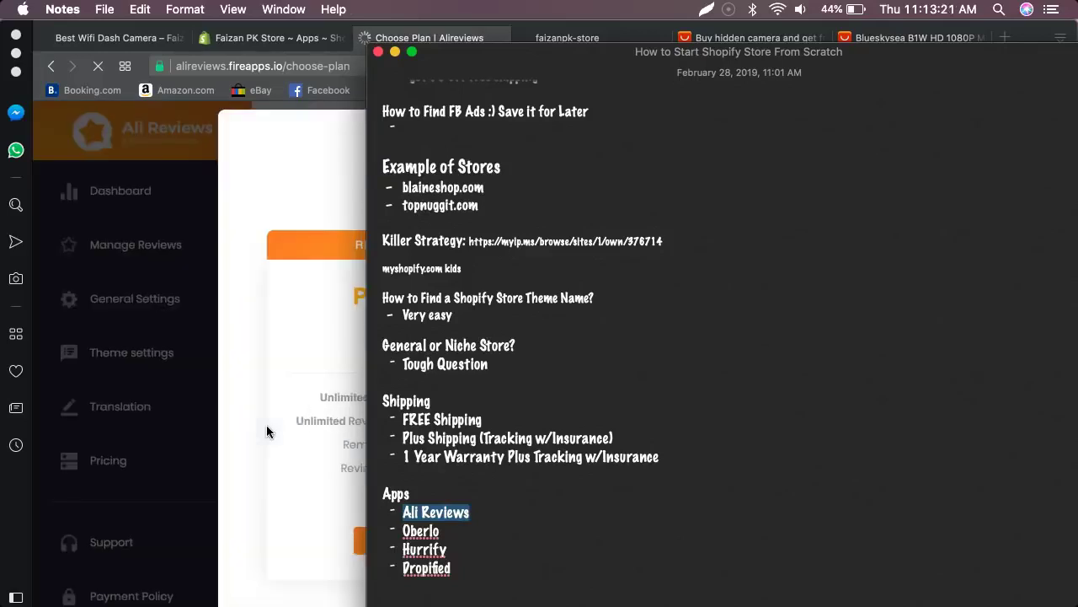
pyautogui.click(260, 403)
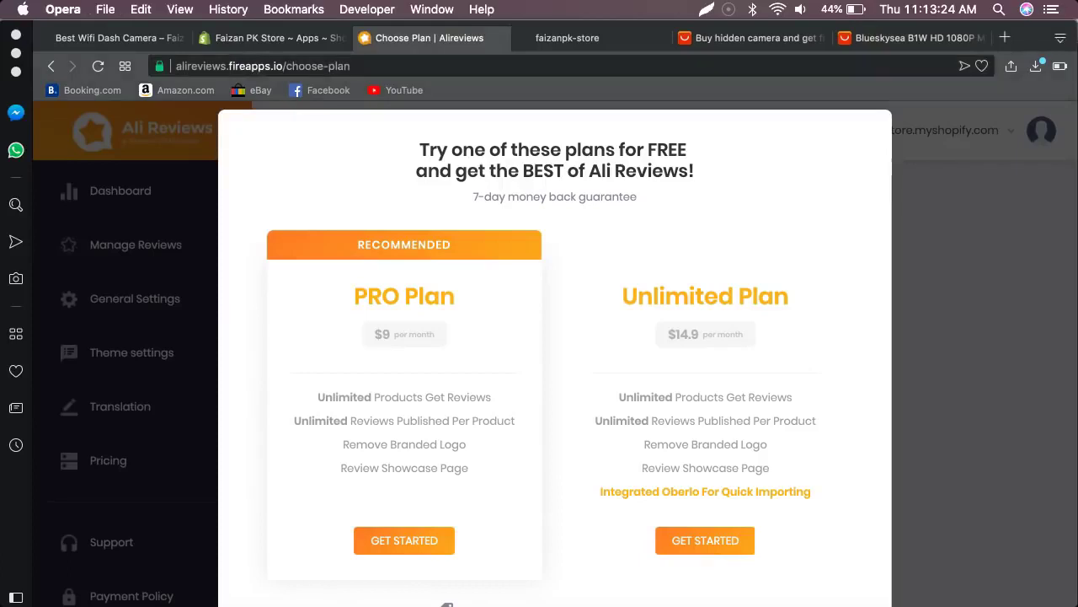
pyautogui.scroll(-1, 657, 568)
pyautogui.click(643, 584)
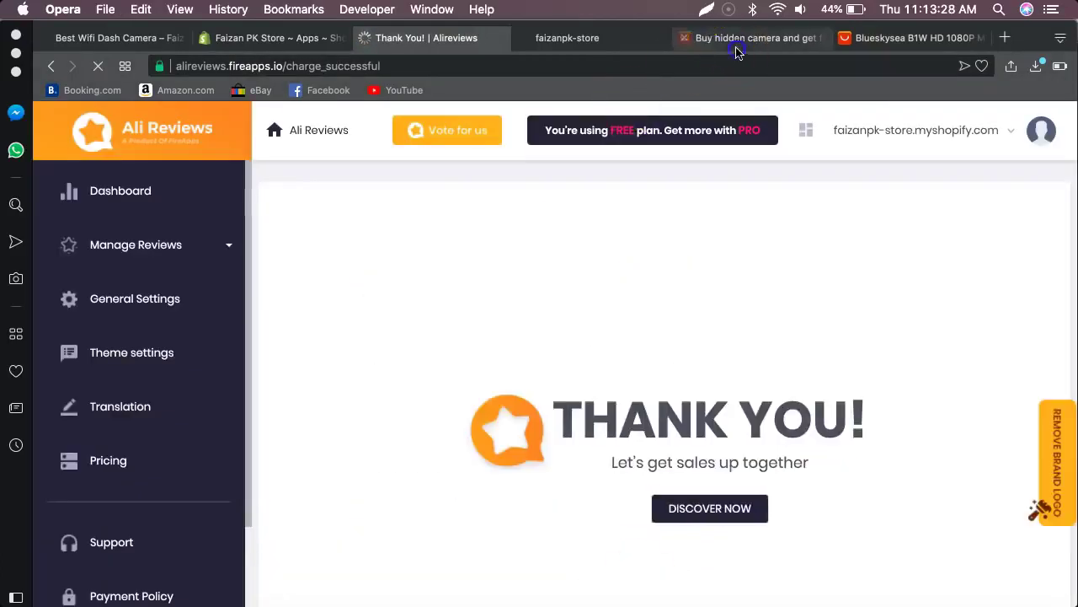
# Bring up the AliExpress page of the Blueskysea B1W dash camera, select its web address, and return to Ali Reviews.
pyautogui.click(733, 40)
pyautogui.click(872, 43)
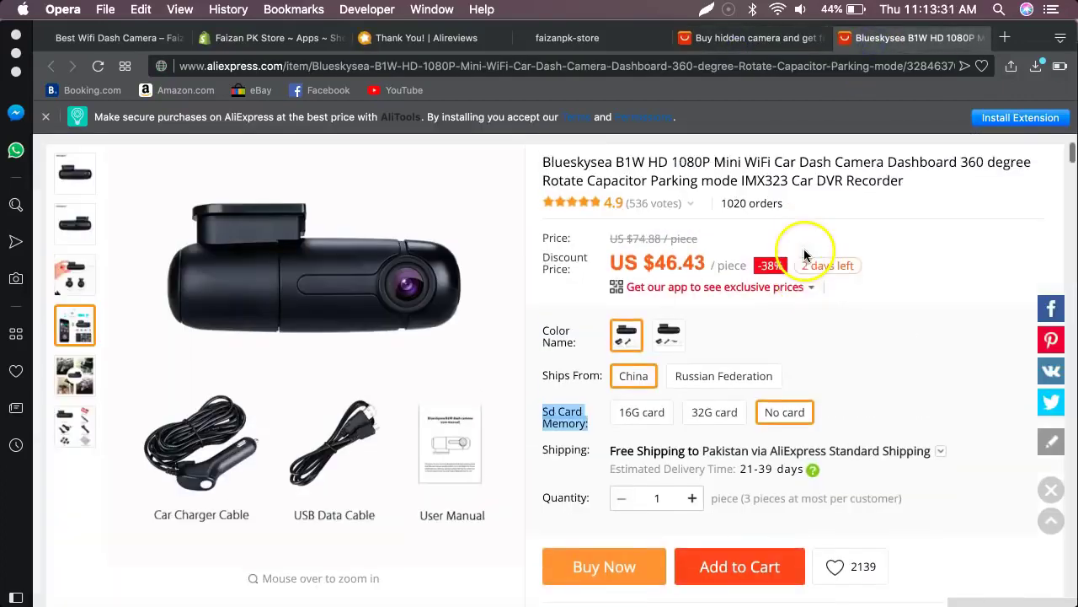
pyautogui.click(592, 67)
pyautogui.click(448, 37)
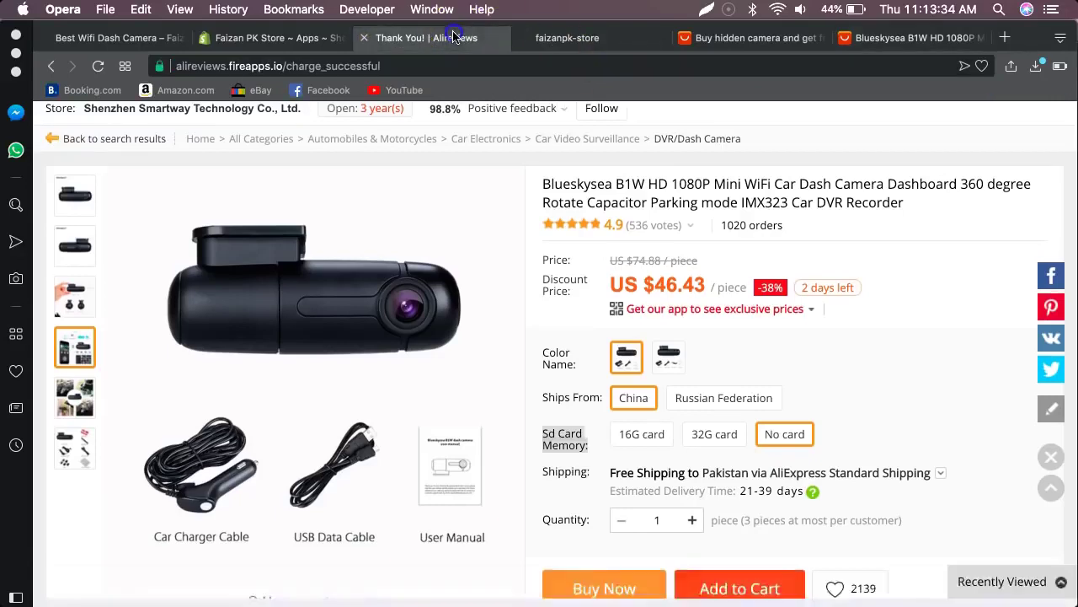
# Start importing reviews for Best Wifi Dash Camera in Ali Reviews and proceed to the required browser extension's store page.
pyautogui.click(162, 246)
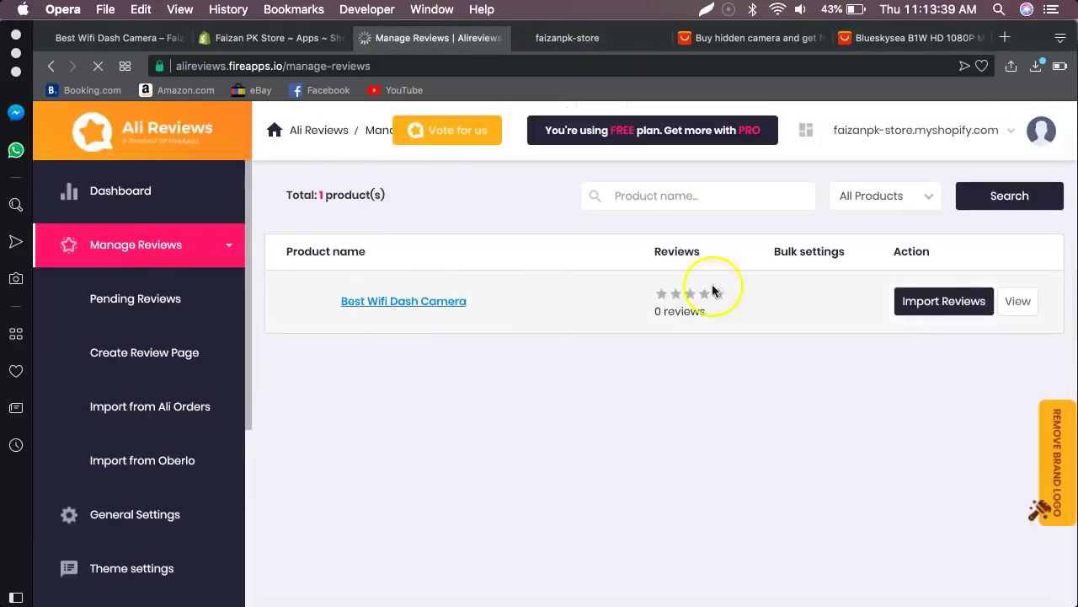
pyautogui.click(941, 315)
pyautogui.click(558, 357)
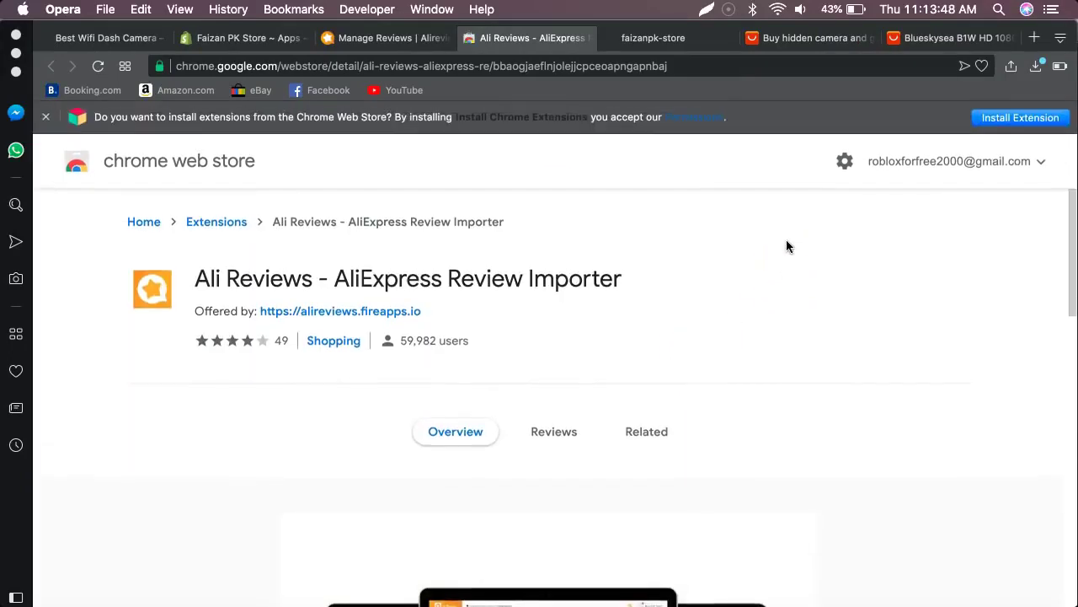
# Install the Install Chrome Extensions add-on and add Ali Reviews - AliExpress Review Importer to Opera.
pyautogui.click(1034, 117)
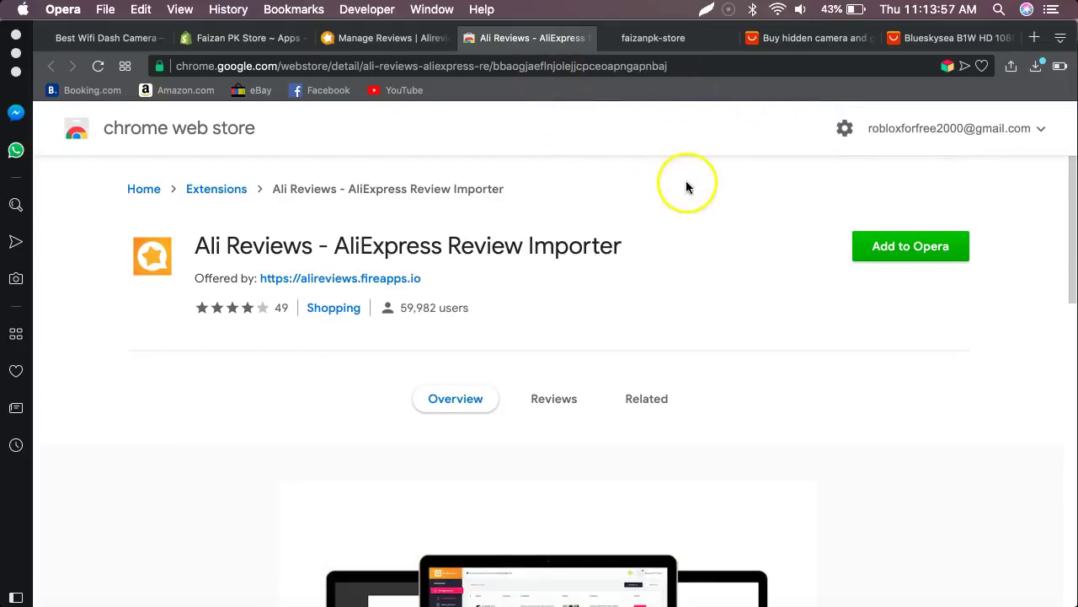
pyautogui.click(879, 262)
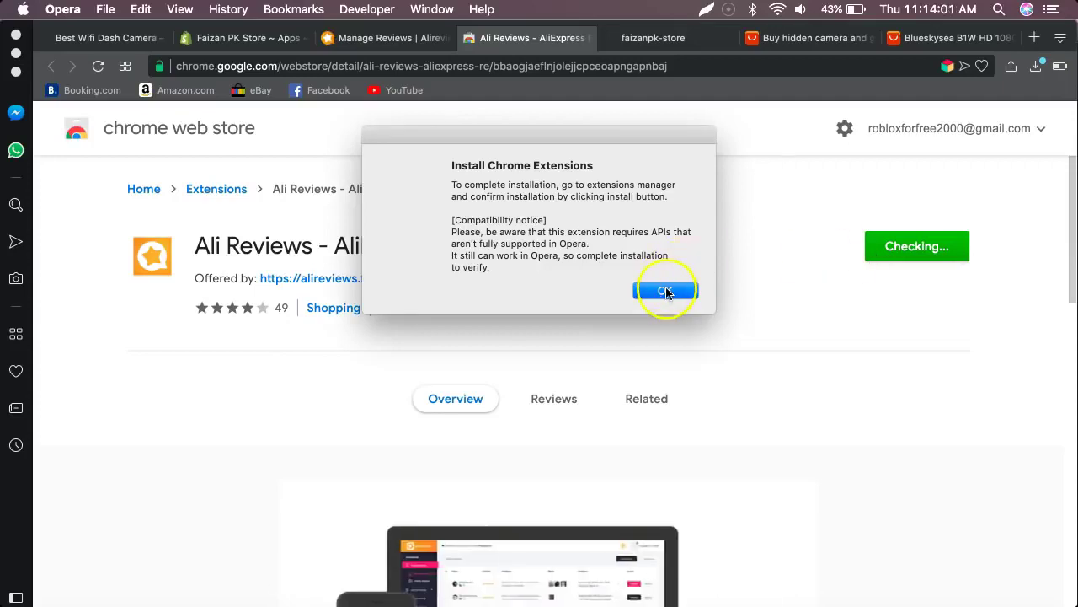
pyautogui.click(665, 291)
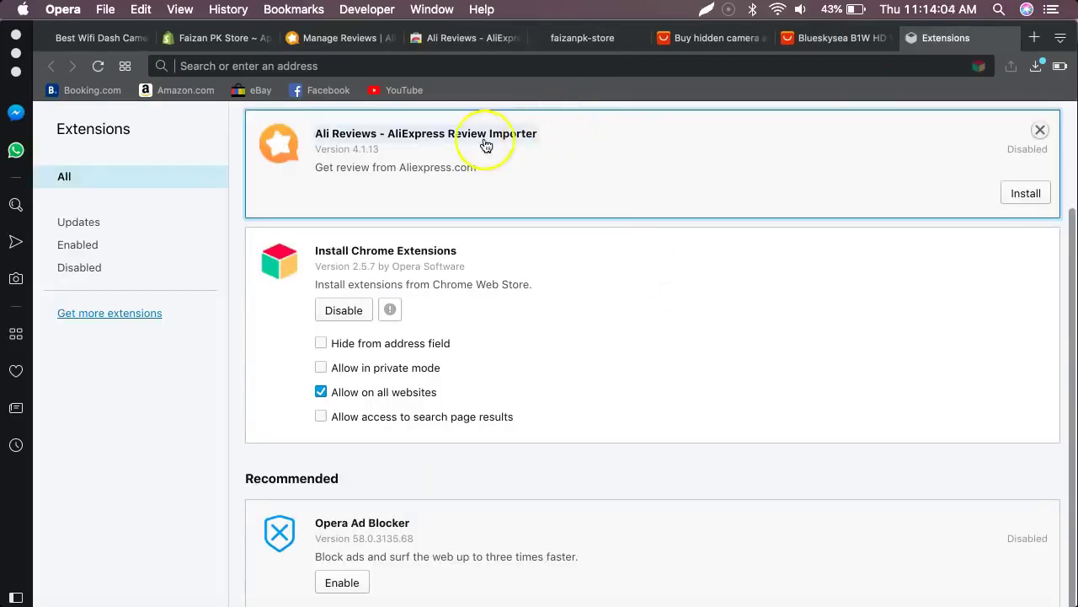
# Reload the Ali Reviews product list and try again to import reviews for Best Wifi Dash Camera.
pyautogui.click(291, 37)
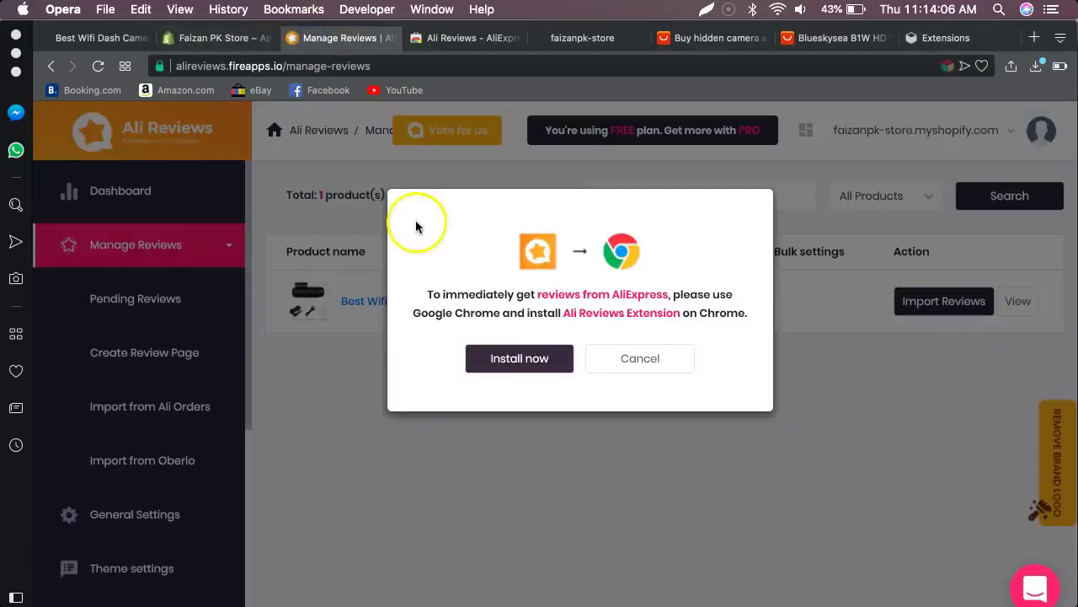
pyautogui.click(614, 361)
pyautogui.click(98, 67)
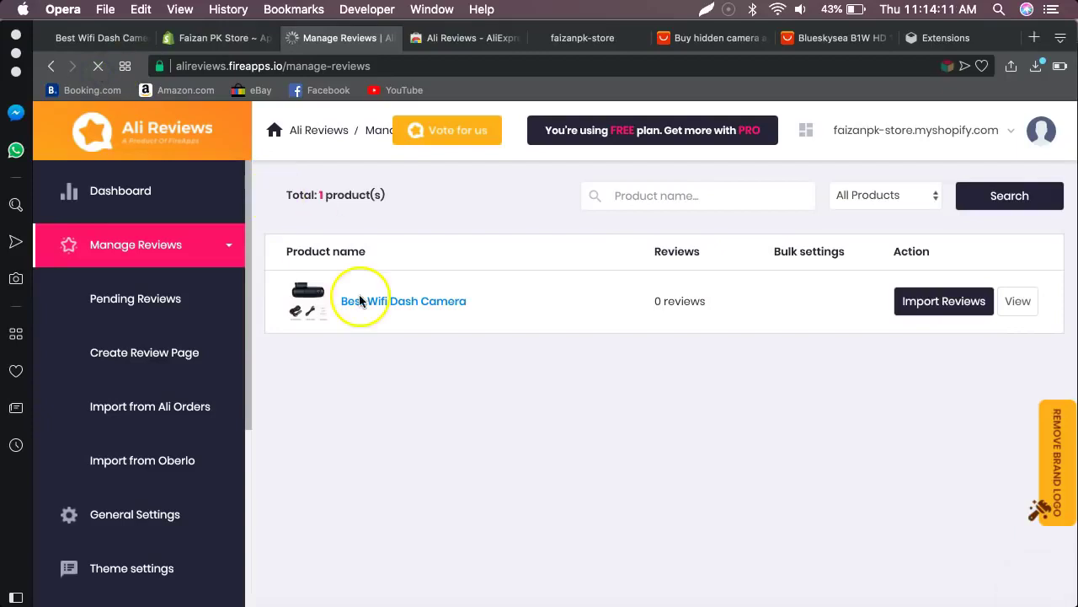
pyautogui.click(947, 301)
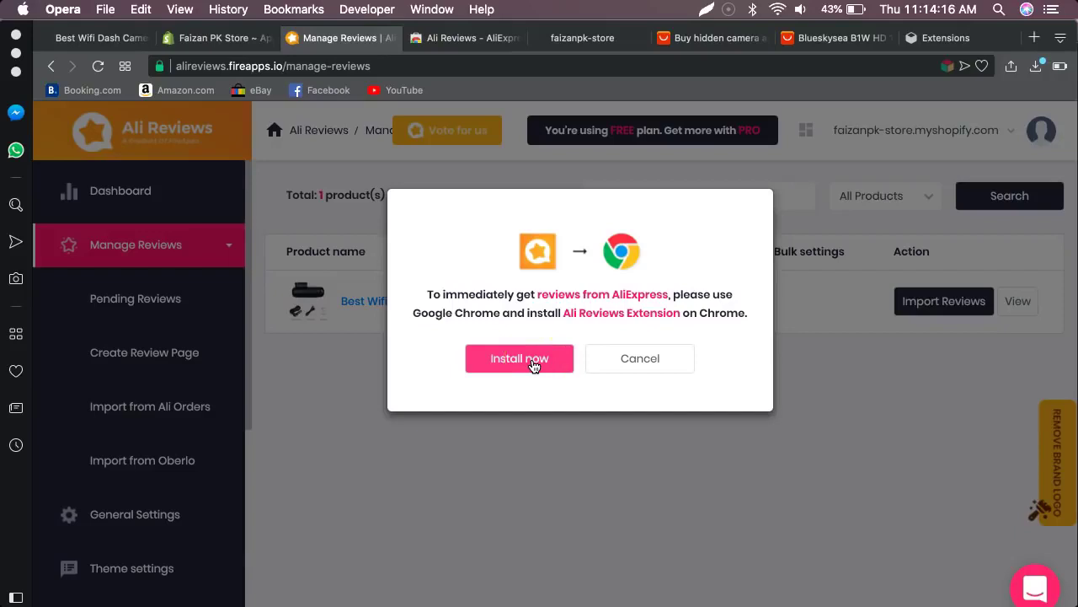
pyautogui.click(562, 369)
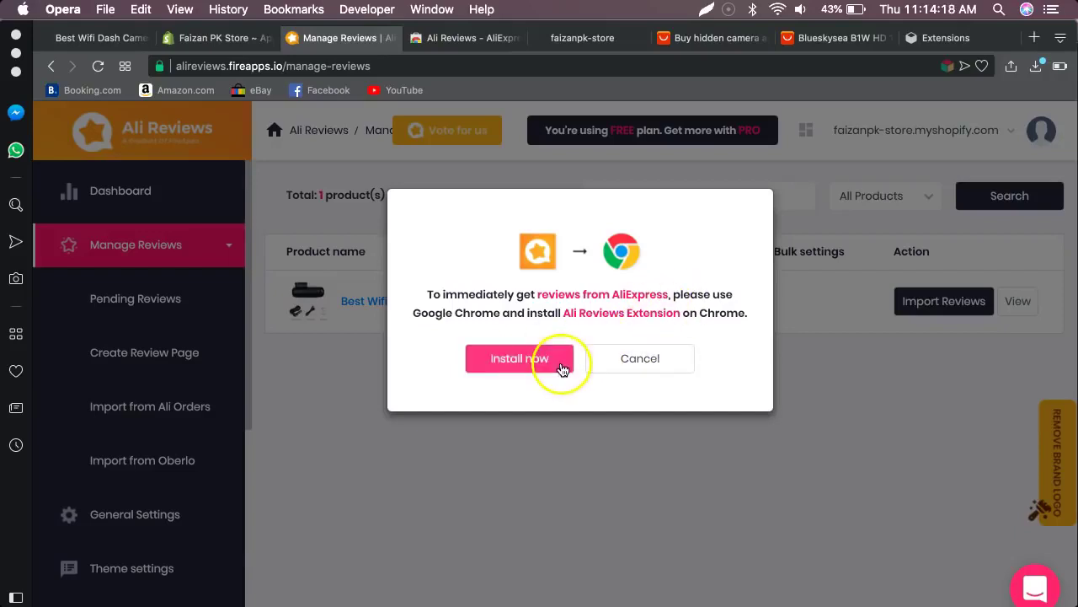
pyautogui.click(946, 67)
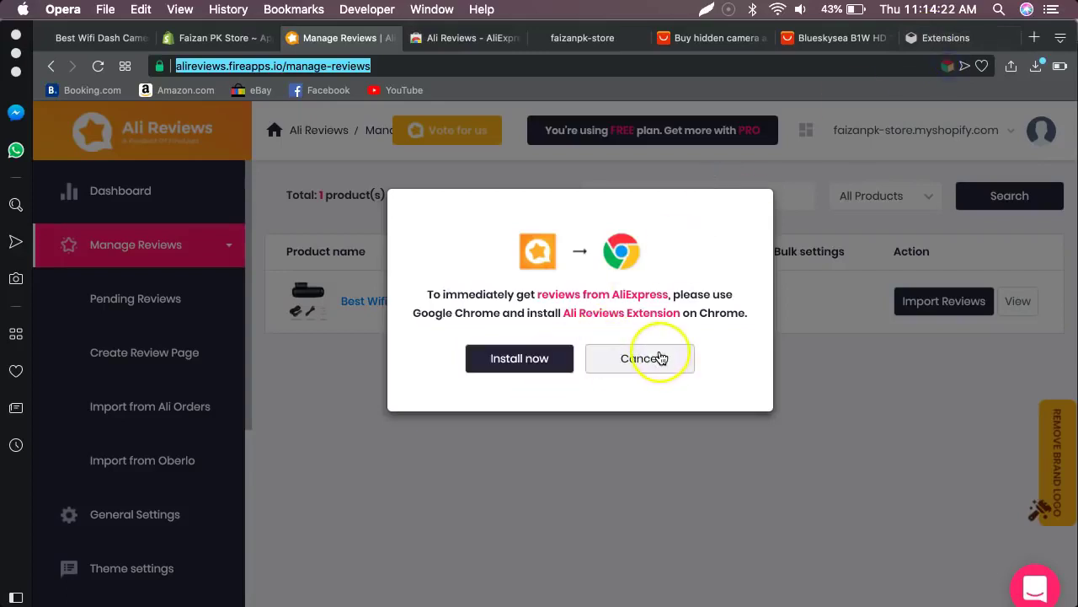
pyautogui.click(630, 358)
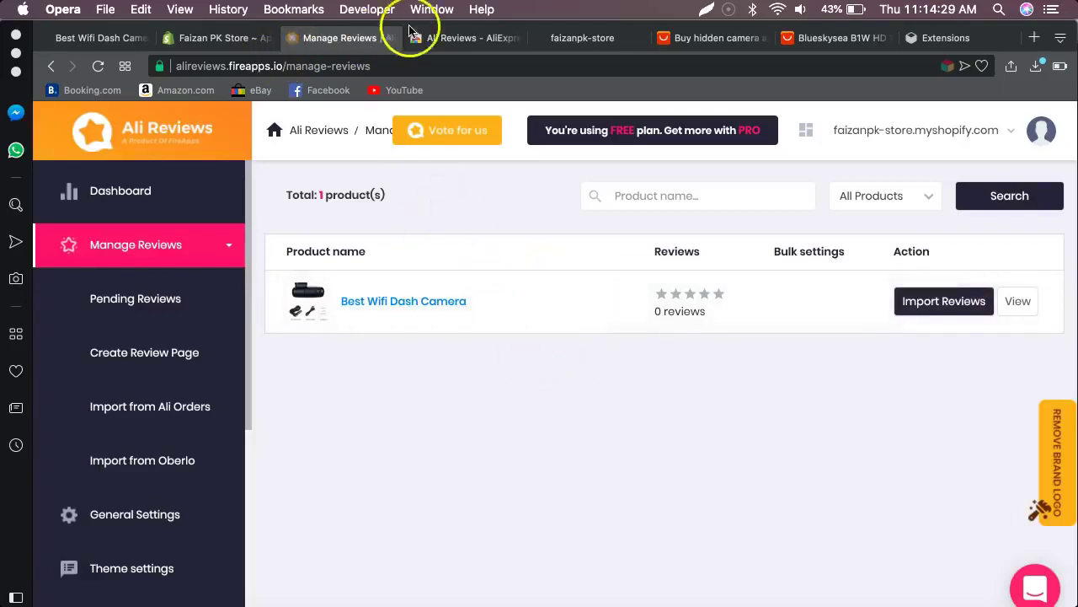
# Look through the store's Best Wifi Dash Camera product page down to the footer, including the area below the description.
pyautogui.click(240, 35)
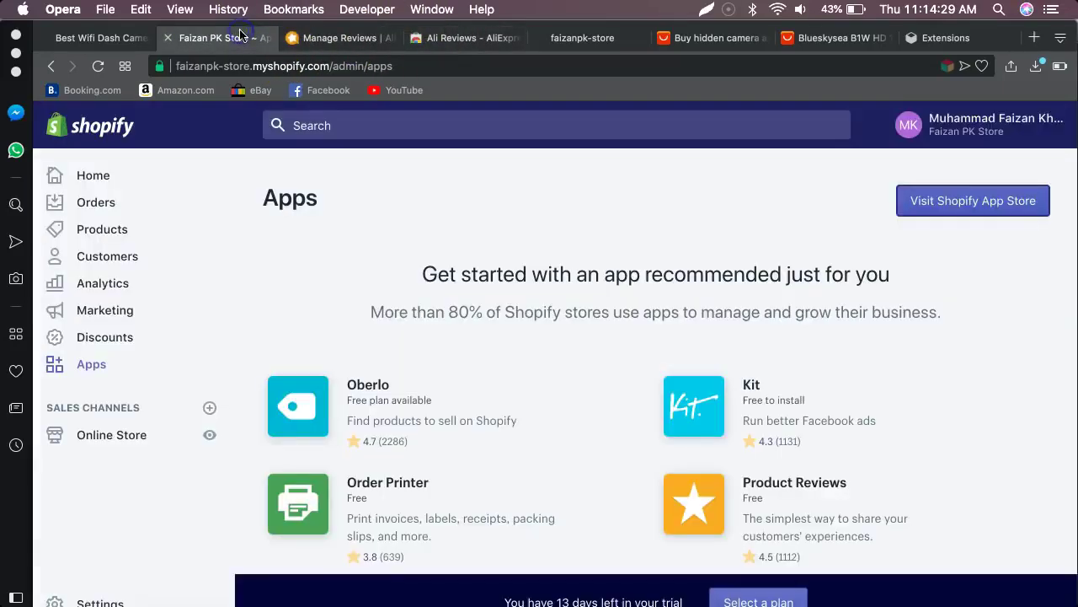
pyautogui.click(82, 40)
pyautogui.scroll(-10, 739, 413)
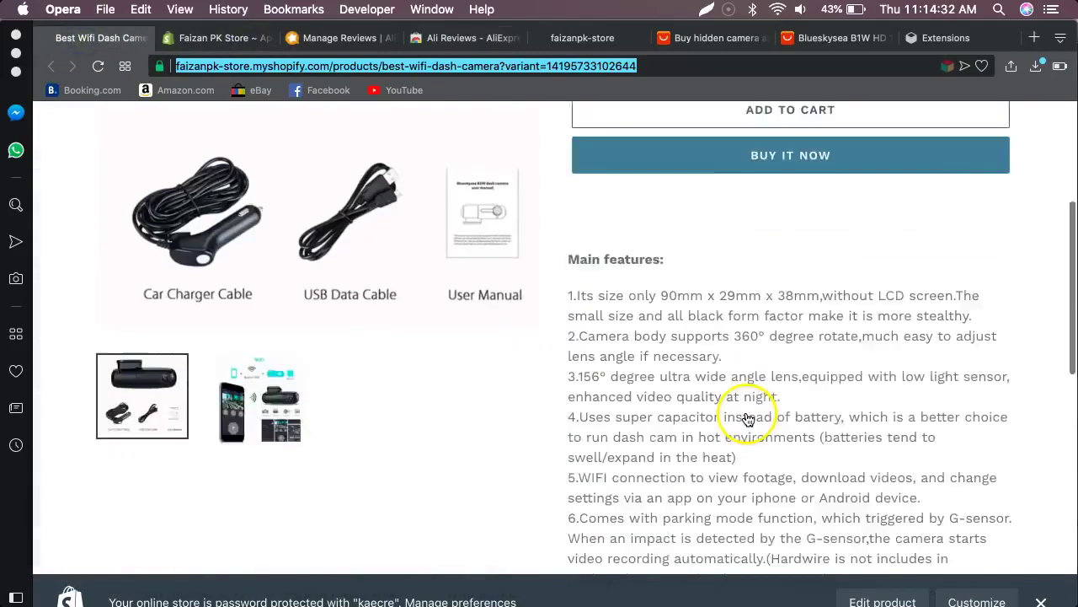
pyautogui.scroll(-5, 524, 451)
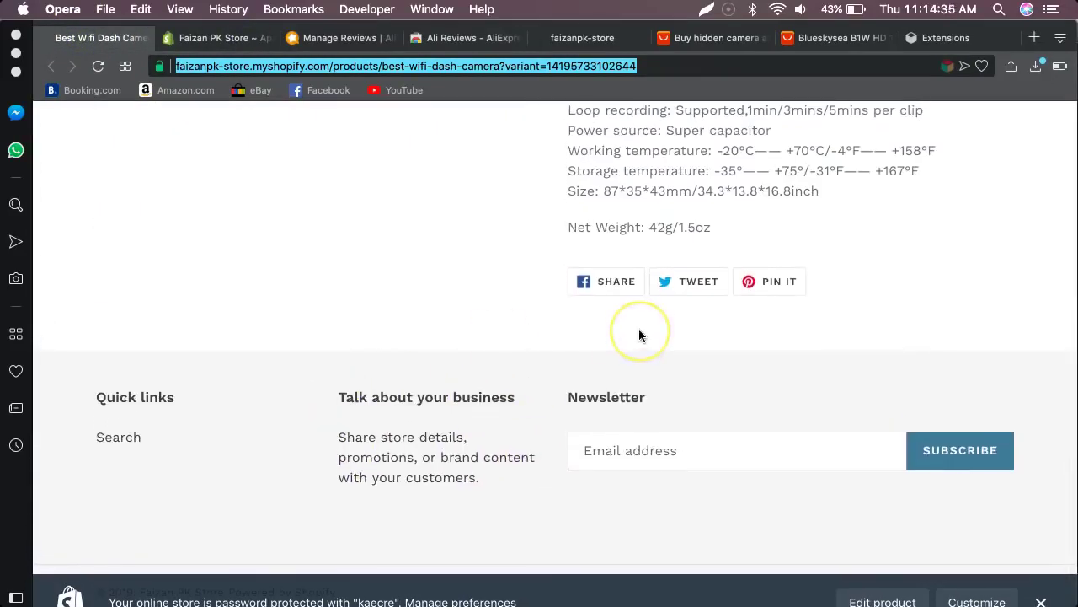
pyautogui.scroll(15, 638, 335)
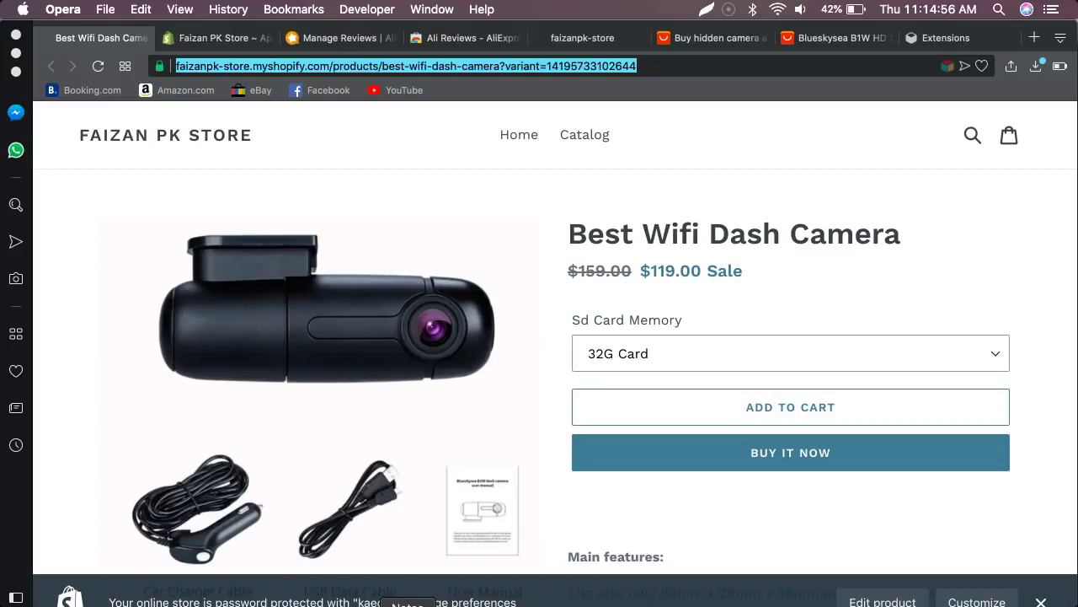
# Select the Oberlo entry in the Notes list of apps and visit the Shopify App Store from the store's Apps page.
pyautogui.press('super+Tab')
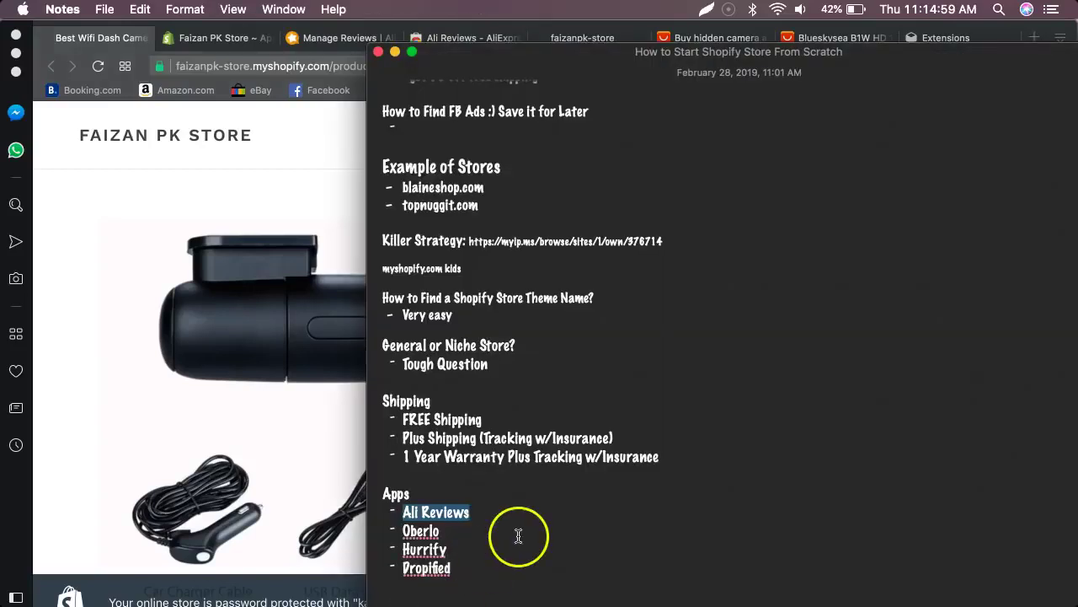
pyautogui.moveTo(429, 526); pyautogui.dragTo(398, 527)
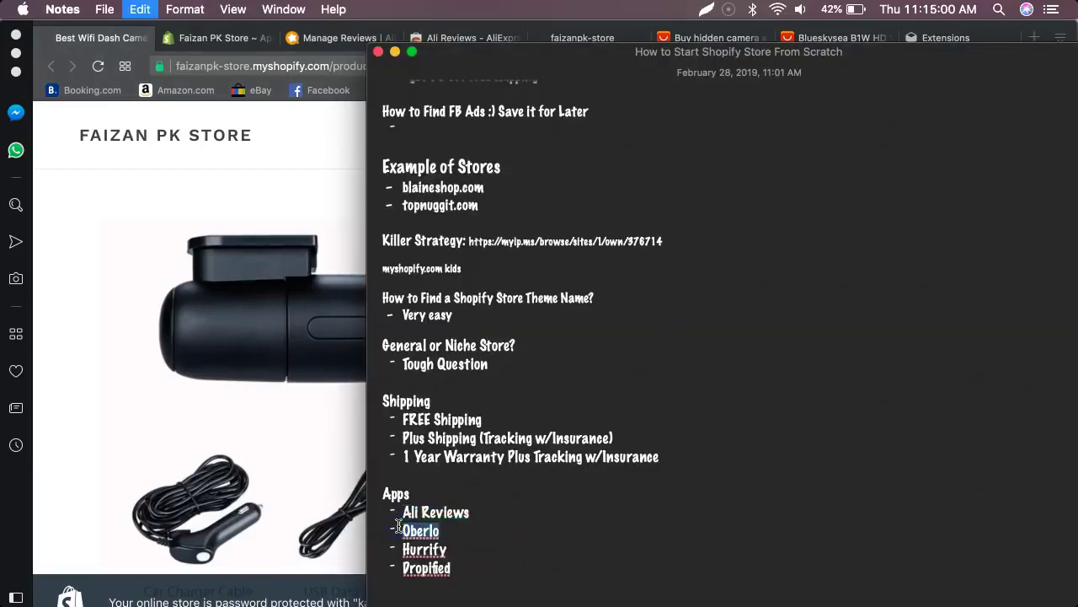
pyautogui.click(98, 368)
pyautogui.click(231, 37)
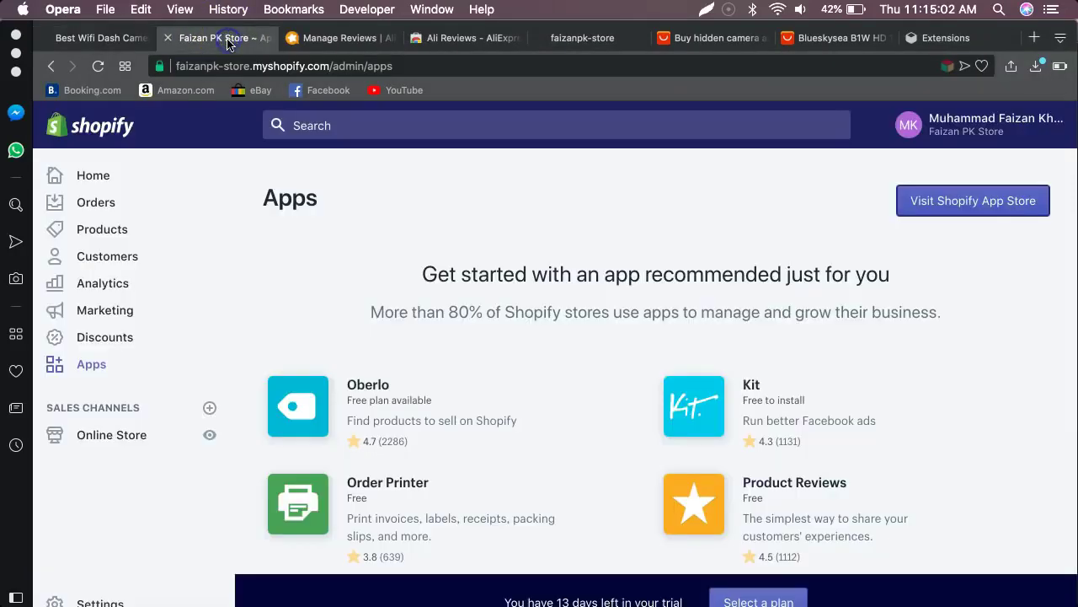
pyautogui.click(927, 200)
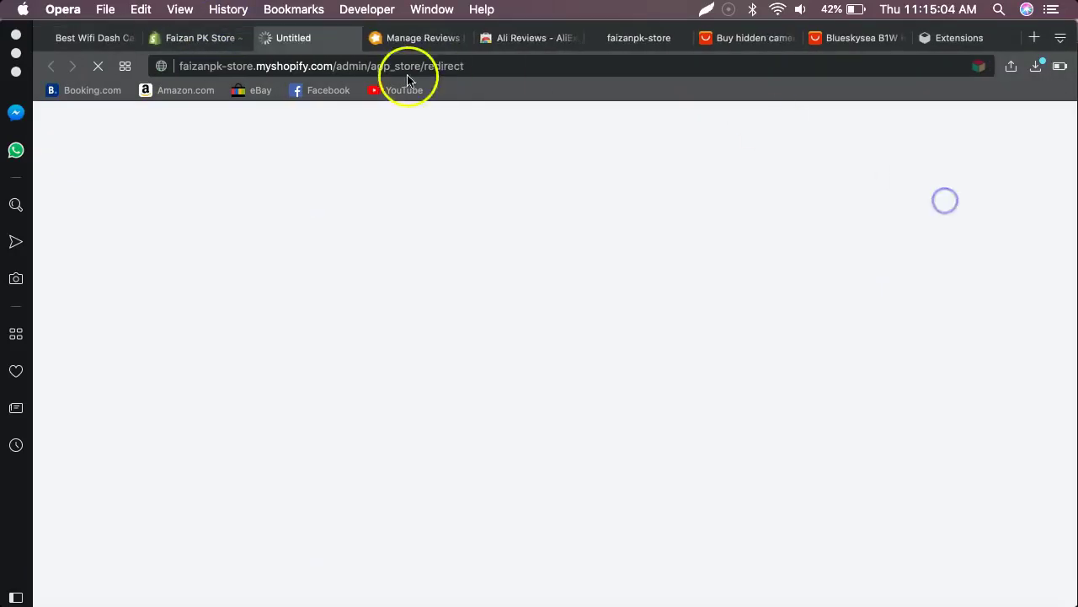
# Close the Ali Reviews page and search the Shopify App Store for Oberlo.
pyautogui.click(422, 38)
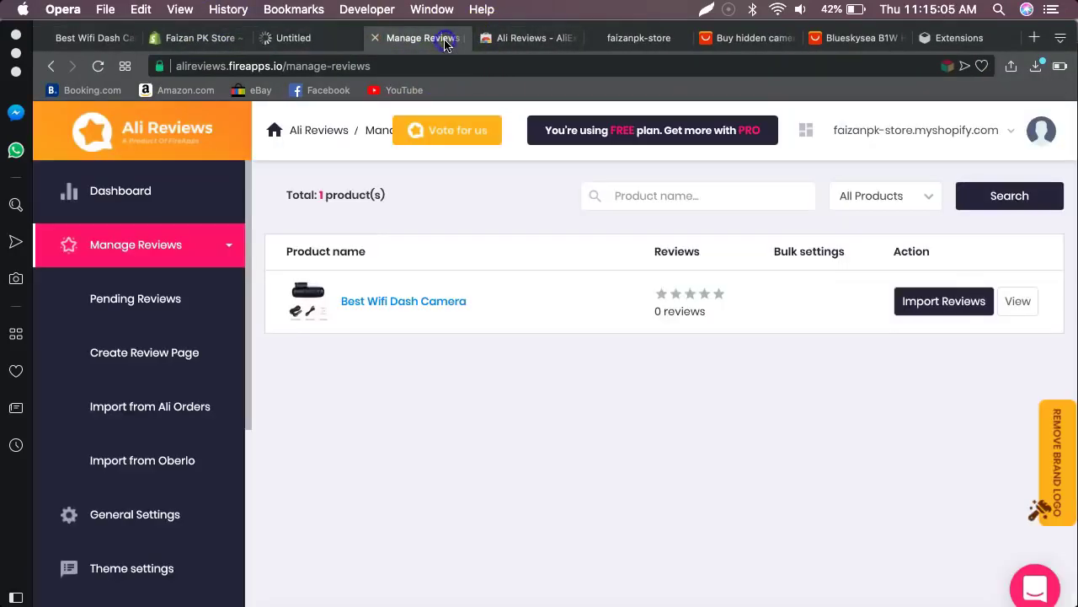
pyautogui.click(375, 38)
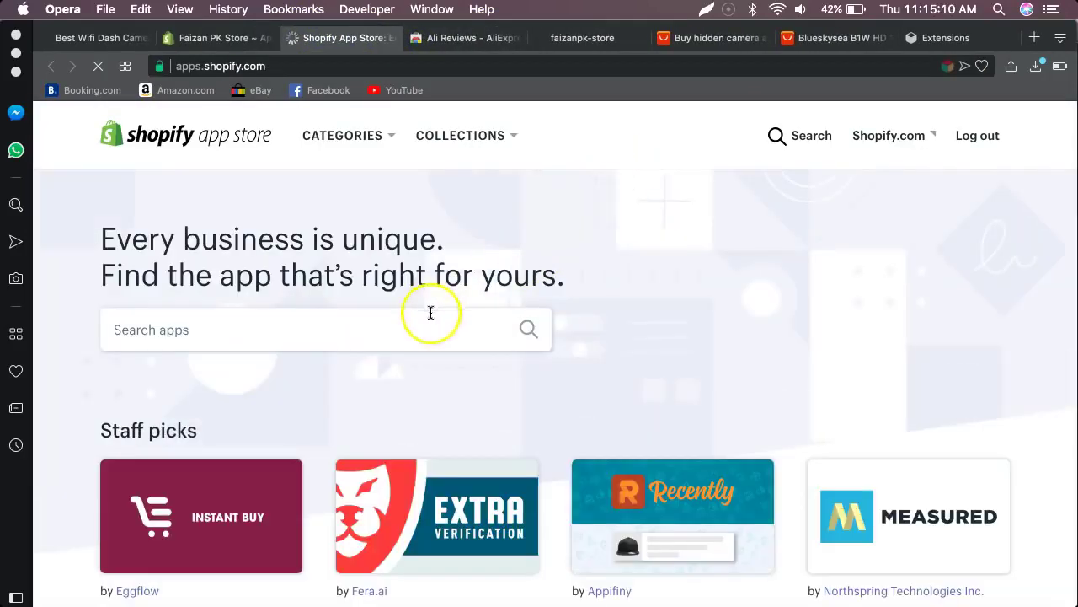
pyautogui.click(431, 313)
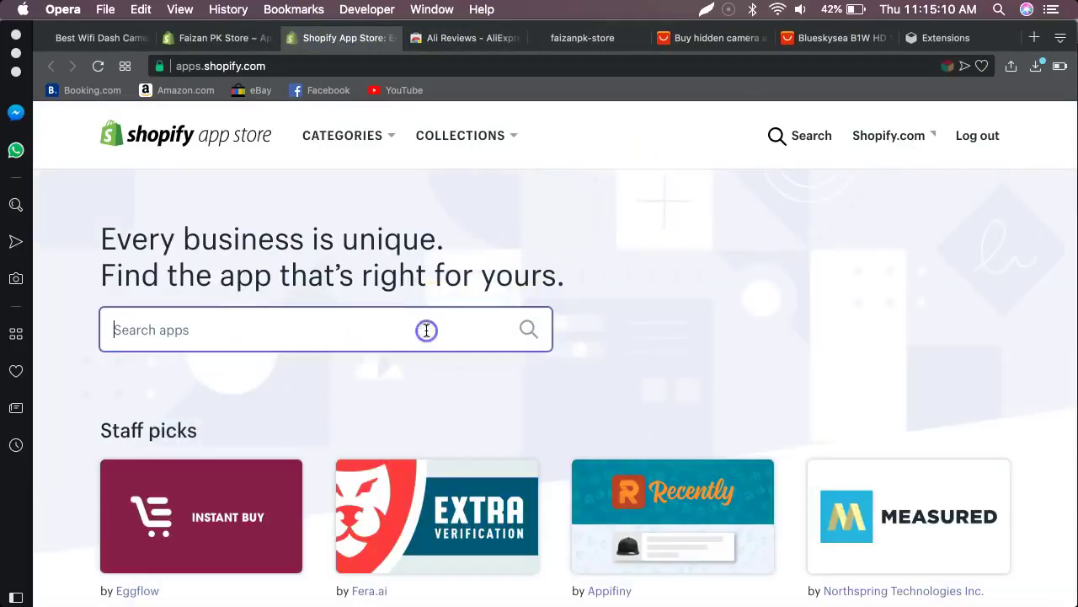
pyautogui.write('Oberlo')
pyautogui.press('Return')
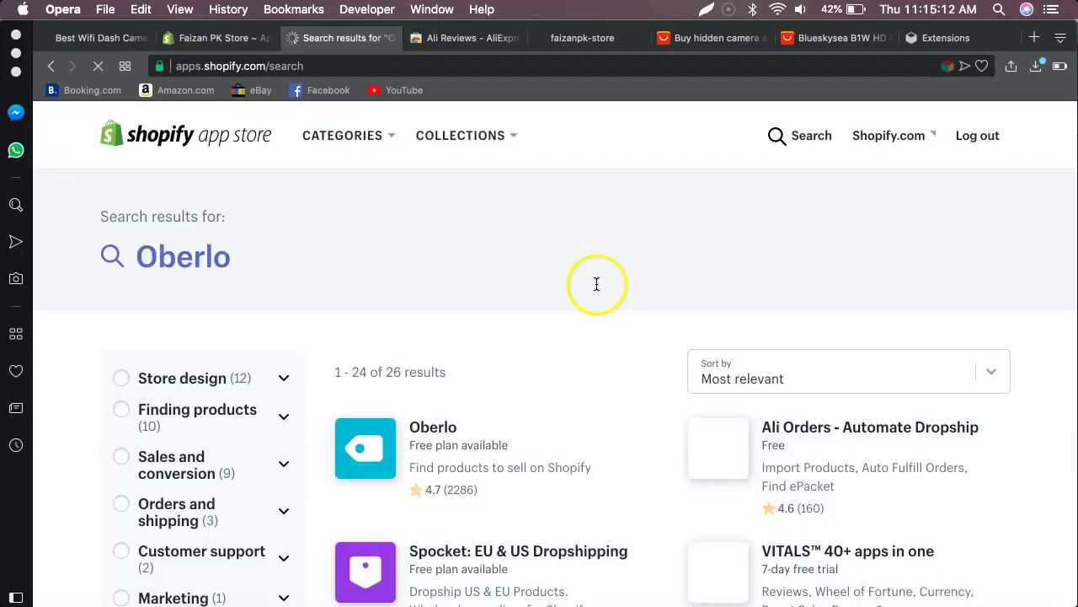
# Add the Oberlo app, authorize its installation on the store, and dismiss its welcome tour.
pyautogui.scroll(-1, 505, 312)
pyautogui.click(426, 352)
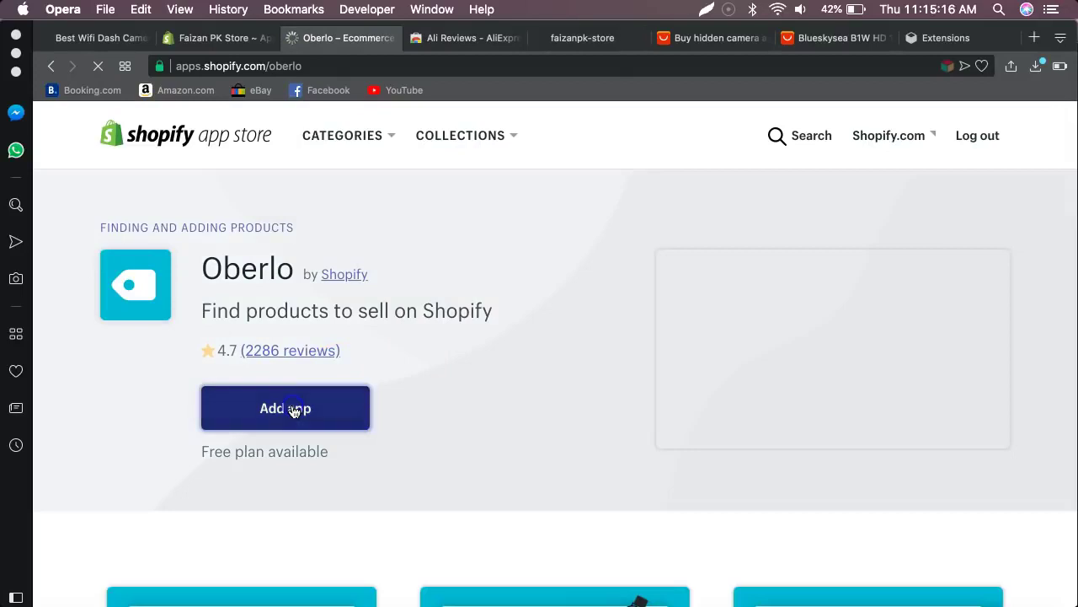
pyautogui.click(294, 410)
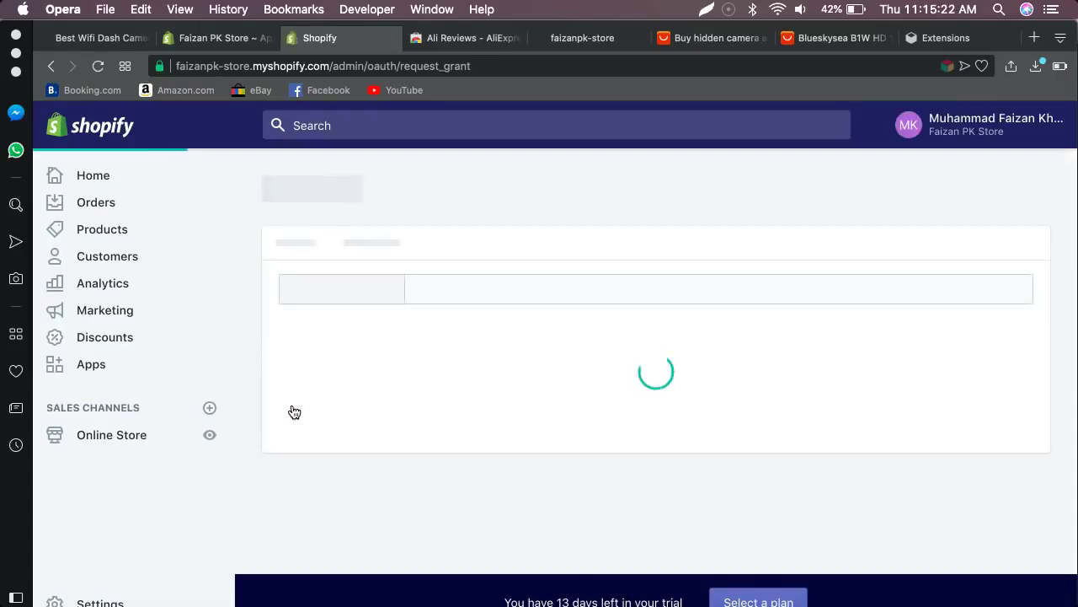
pyautogui.scroll(-3, 883, 497)
pyautogui.click(905, 537)
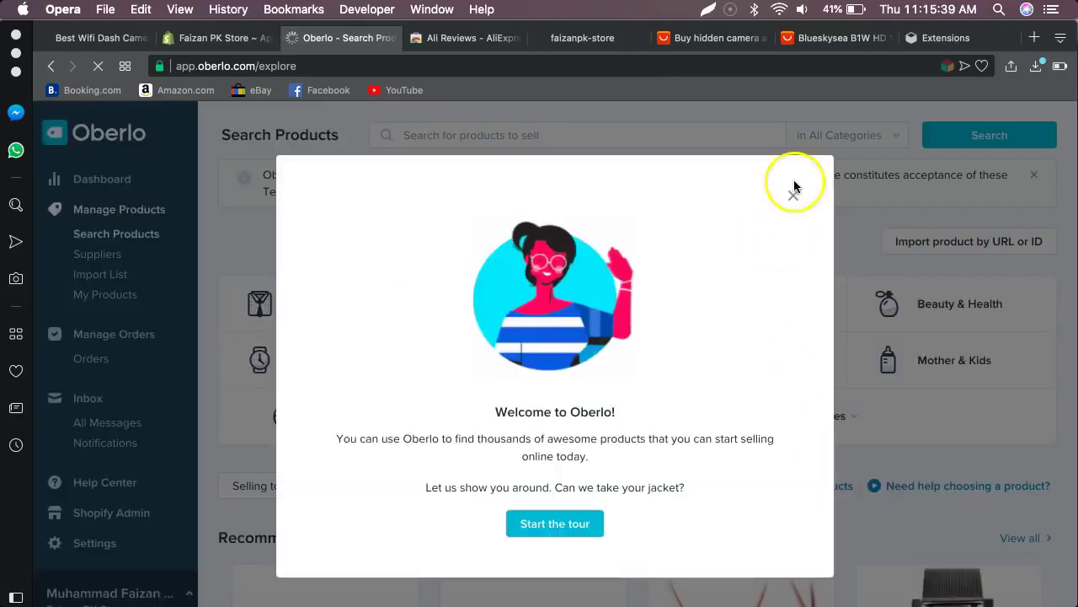
pyautogui.click(793, 200)
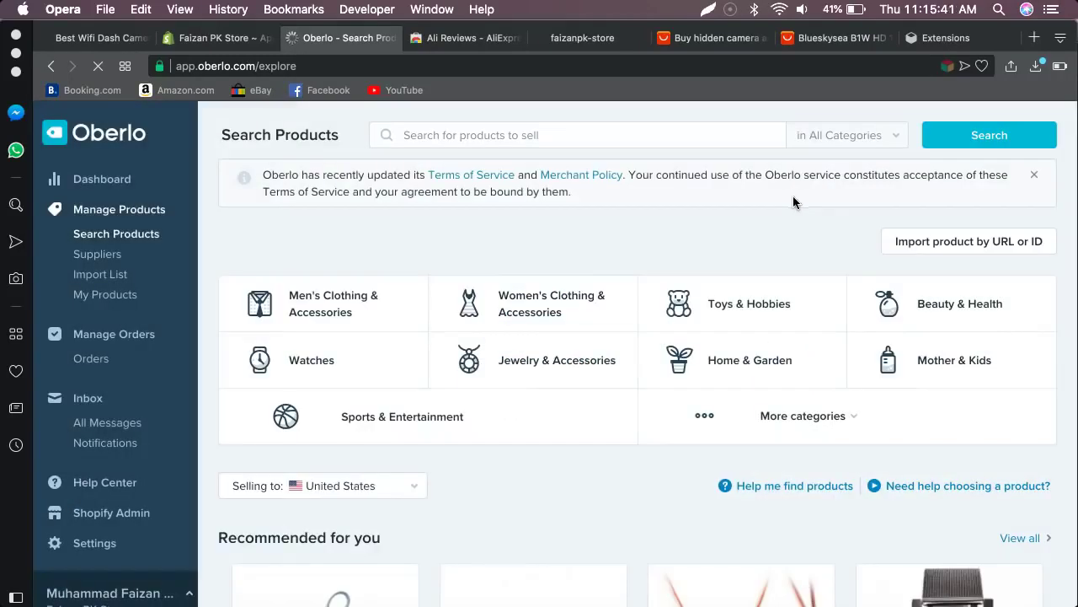
# Browse Oberlo's recommended products and view the product page of the 520 Ml Frosted Water Drinking Bottle.
pyautogui.click(607, 132)
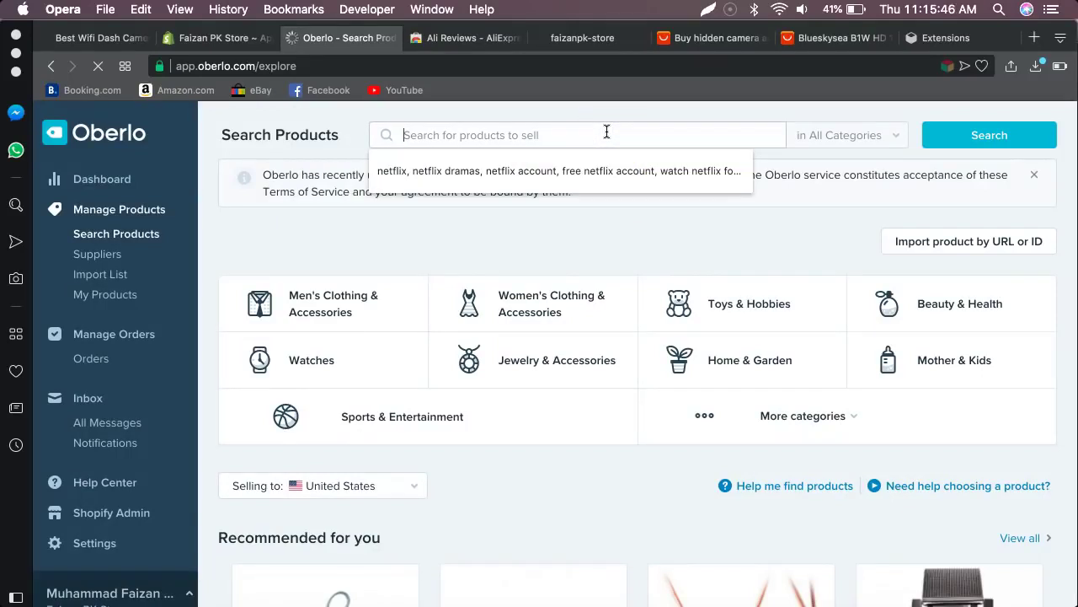
pyautogui.scroll(-4, 517, 258)
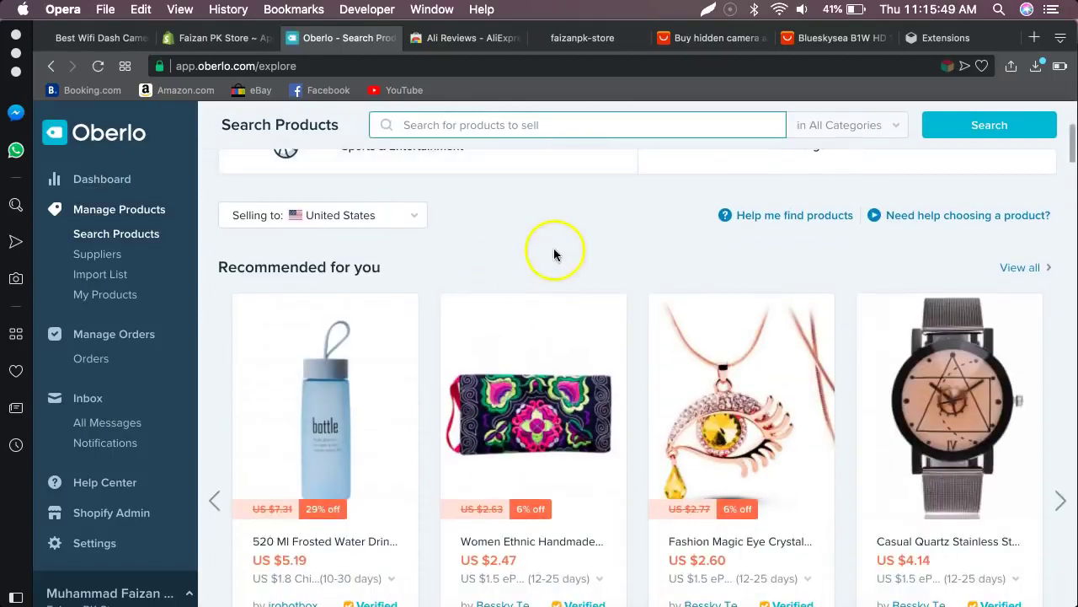
pyautogui.scroll(-2, 549, 436)
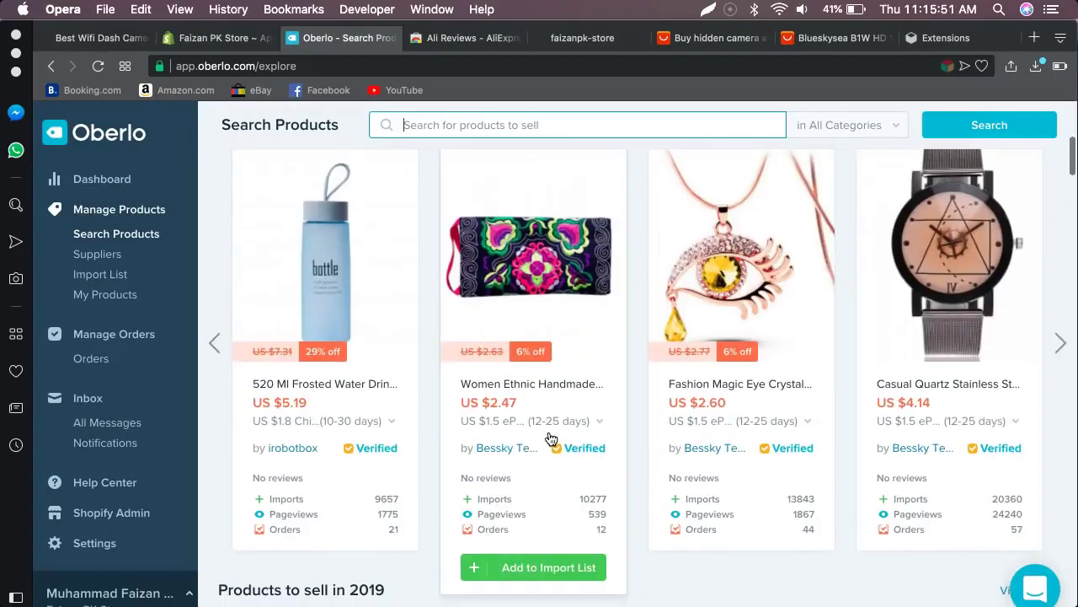
pyautogui.scroll(1, 551, 438)
pyautogui.scroll(-1, 551, 438)
pyautogui.click(325, 313)
pyautogui.click(291, 248)
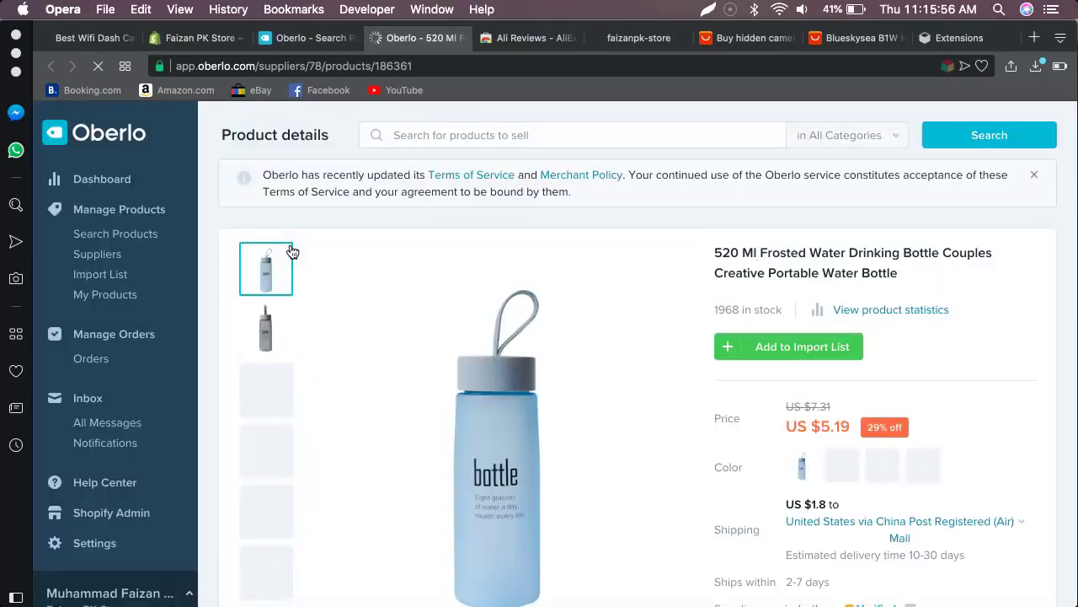
# Add the frosted water bottle to the import list and go to the import list to edit it.
pyautogui.click(739, 349)
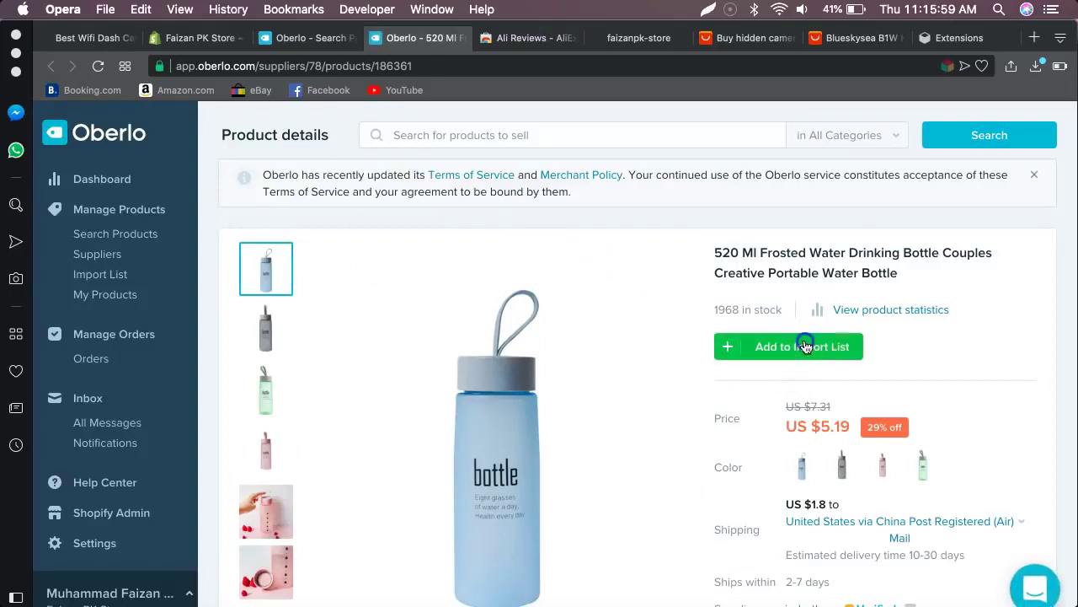
pyautogui.click(347, 315)
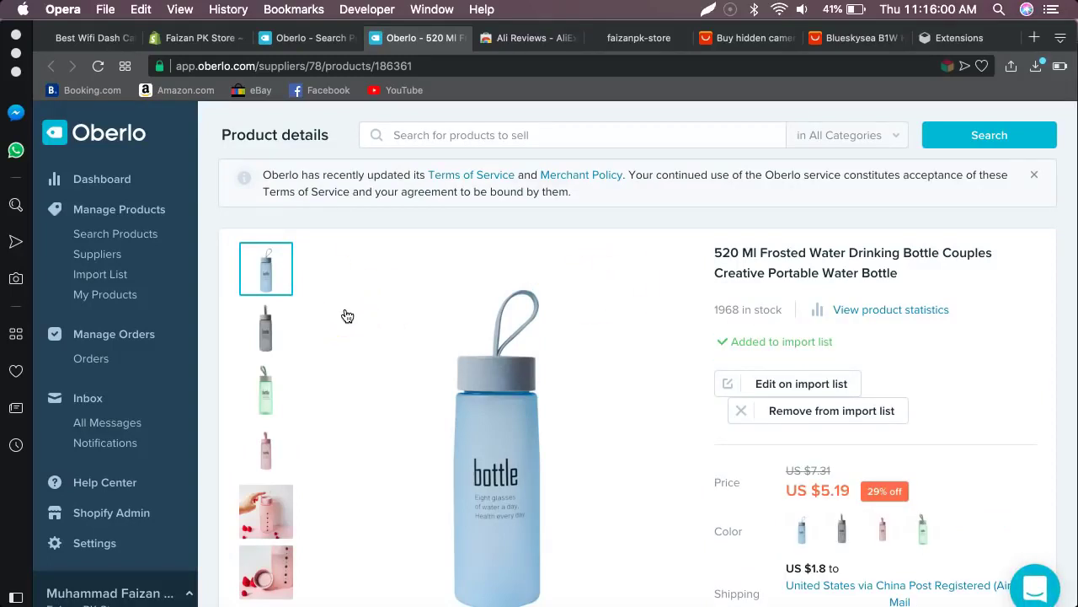
pyautogui.click(125, 281)
pyautogui.click(481, 272)
pyautogui.click(666, 332)
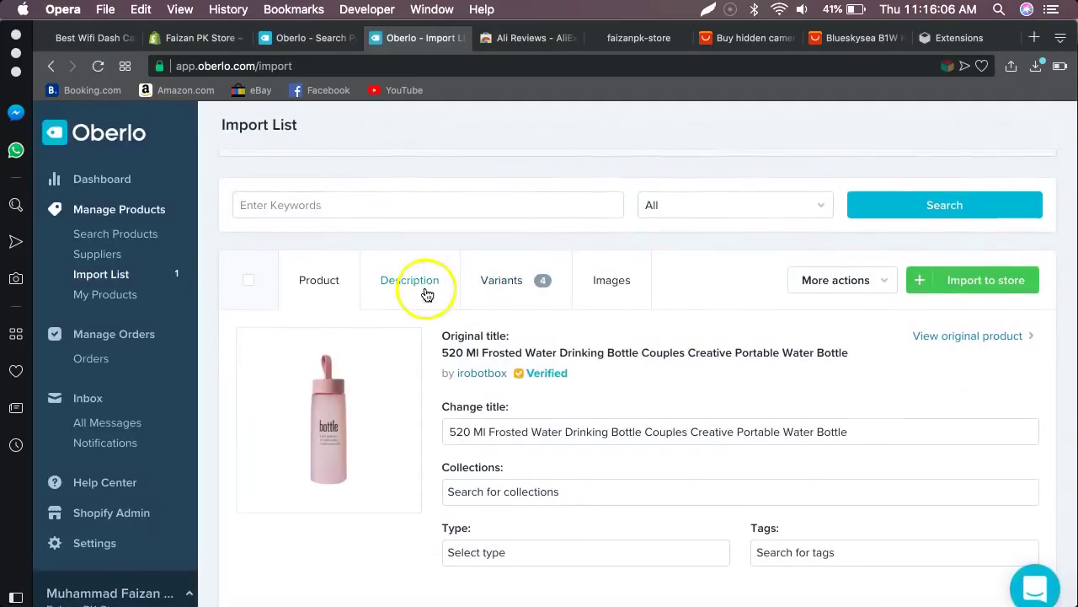
# Change the imported bottle's title to "Portable Water Drinking Bottle".
pyautogui.tripleClick(498, 431)
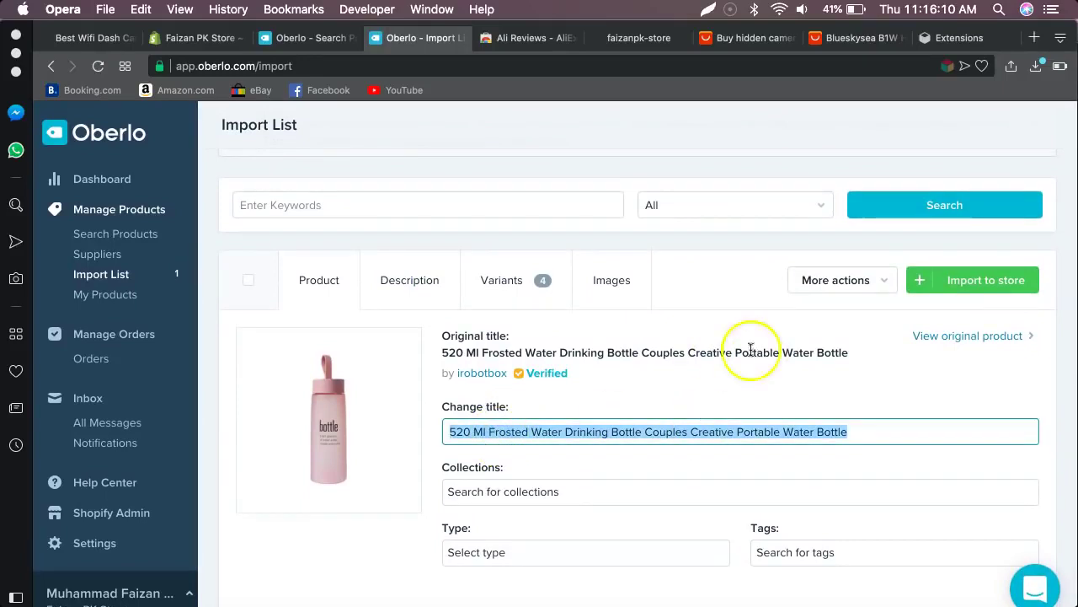
pyautogui.click(489, 434)
pyautogui.press('BackSpace')
pyautogui.press('BackSpace')
pyautogui.press('BackSpace')
pyautogui.press('BackSpace')
pyautogui.press('BackSpace')
pyautogui.press('BackSpace')
pyautogui.press('BackSpace')
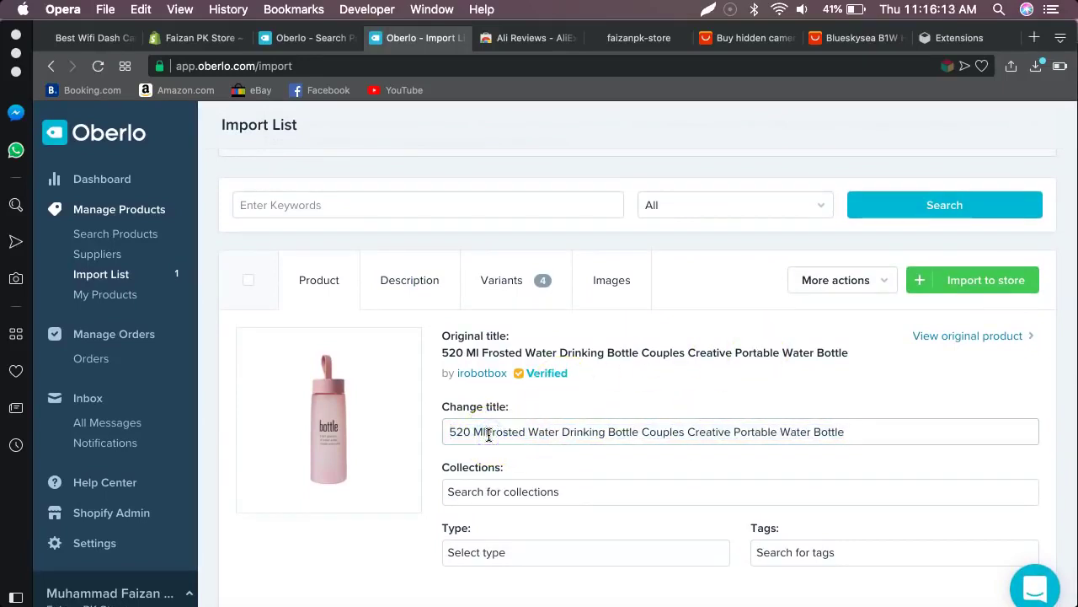
pyautogui.click(607, 423)
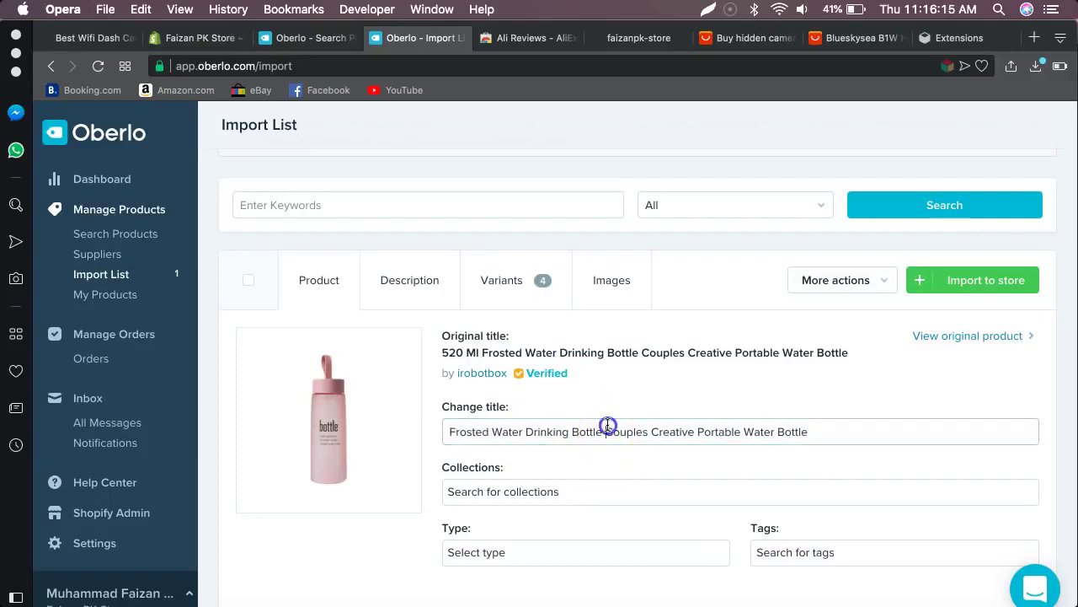
pyautogui.moveTo(607, 425); pyautogui.dragTo(793, 427)
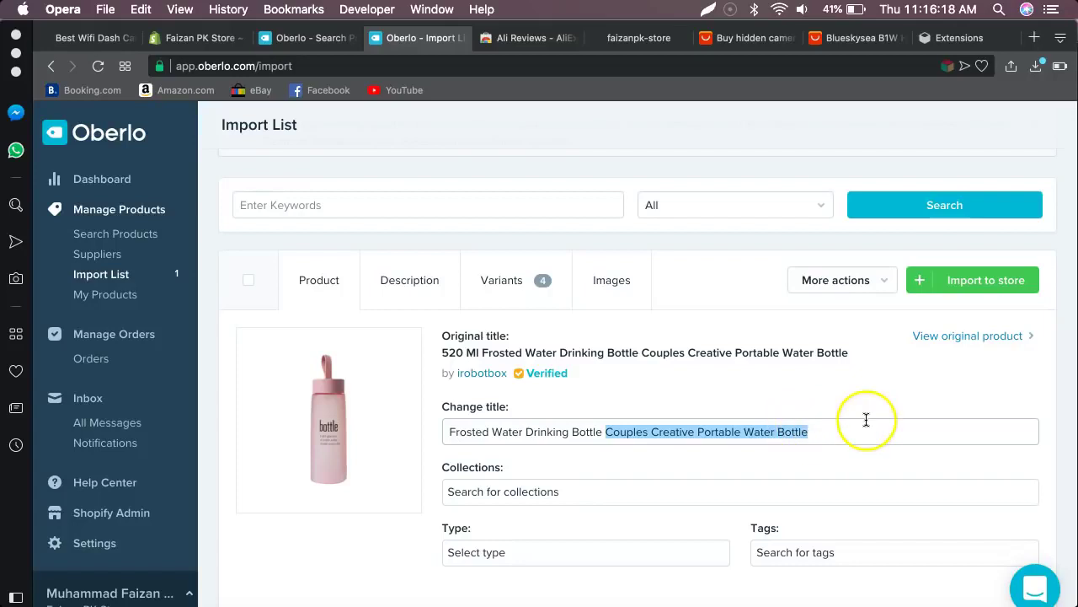
pyautogui.press('BackSpace')
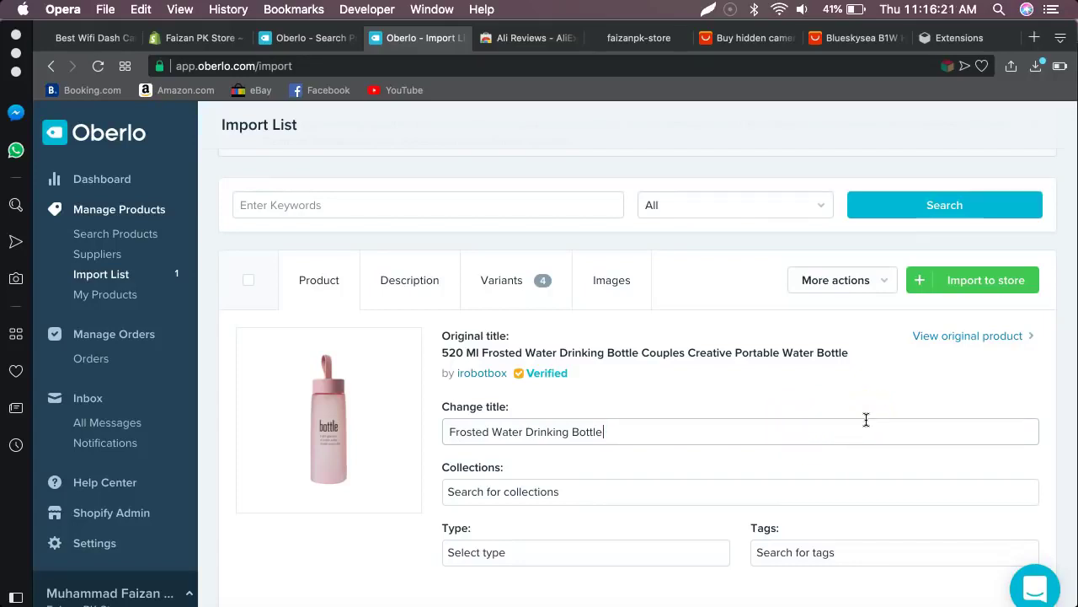
pyautogui.moveTo(456, 426); pyautogui.dragTo(435, 425)
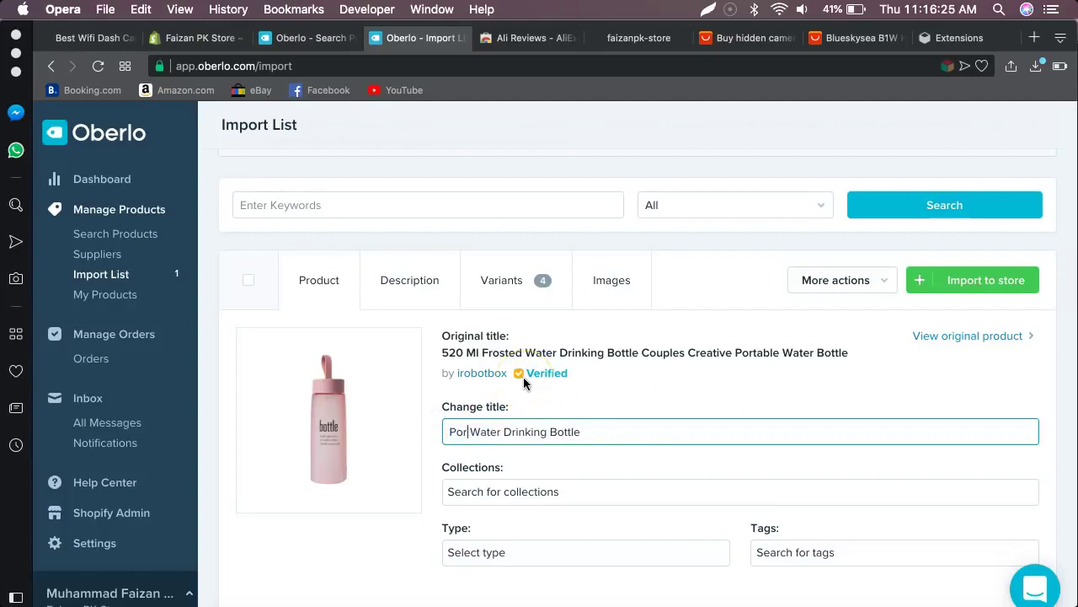
# Assign the bottle to the Home page collection and create the product type Outdoor for it.
pyautogui.click(567, 482)
pyautogui.click(513, 527)
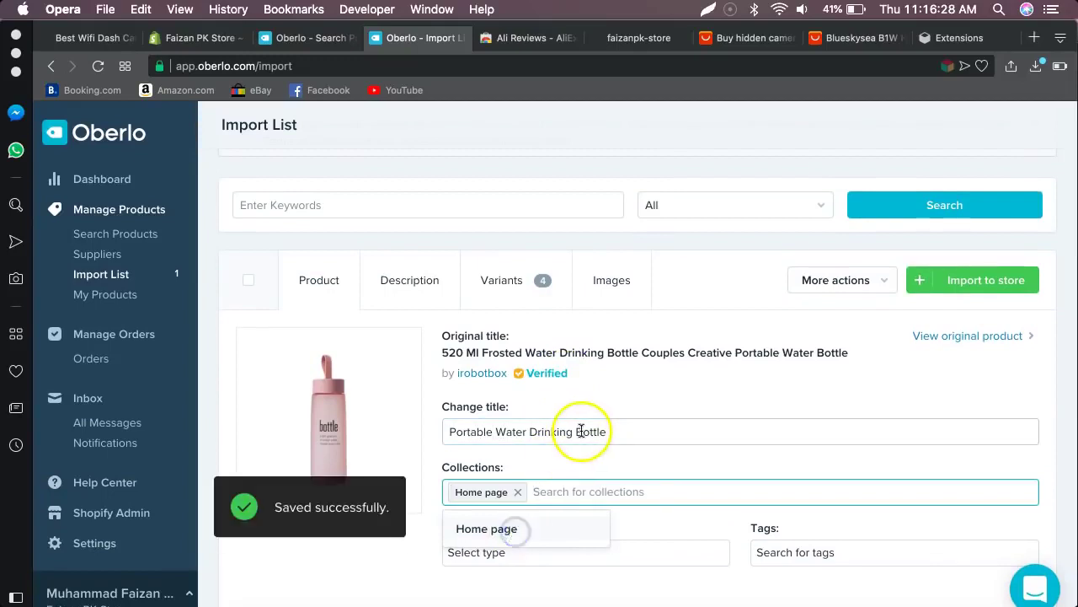
pyautogui.click(622, 559)
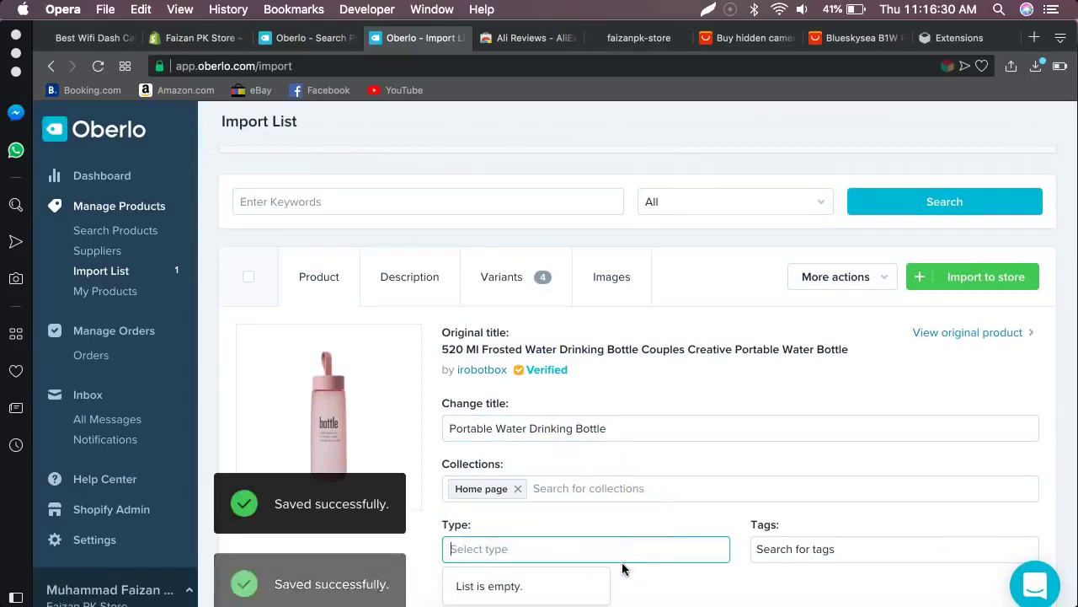
pyautogui.click(616, 554)
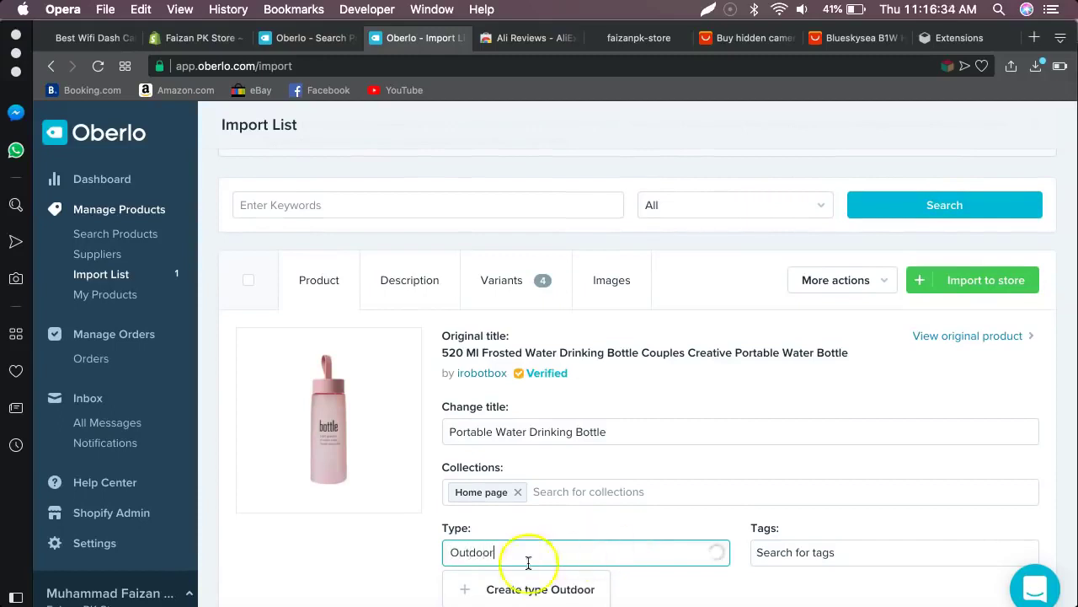
pyautogui.click(505, 586)
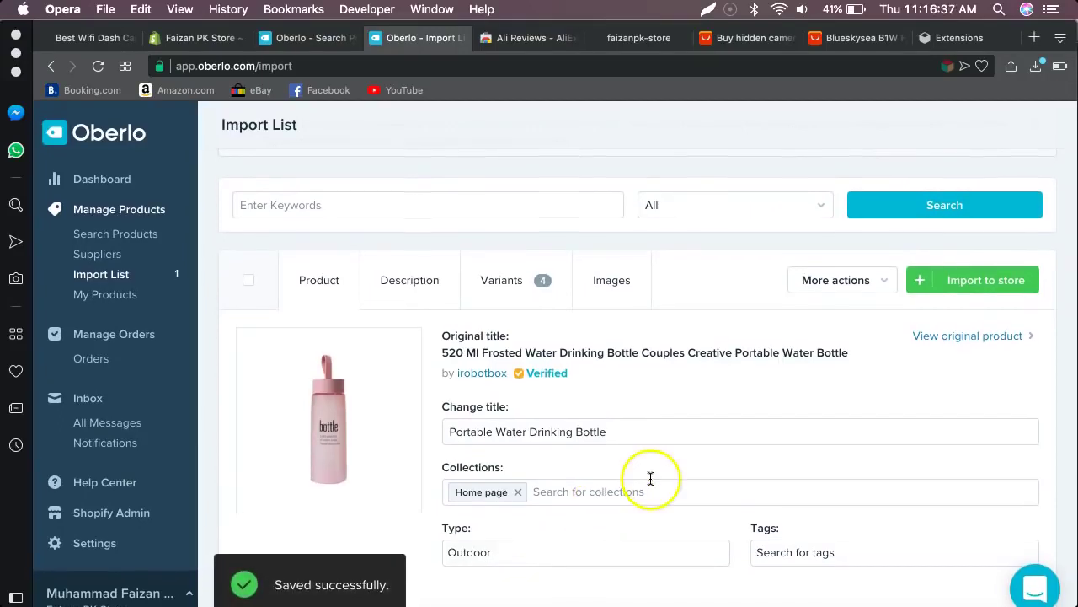
# Try to add the tag "bottle" to the product, and add the tag "best".
pyautogui.click(809, 553)
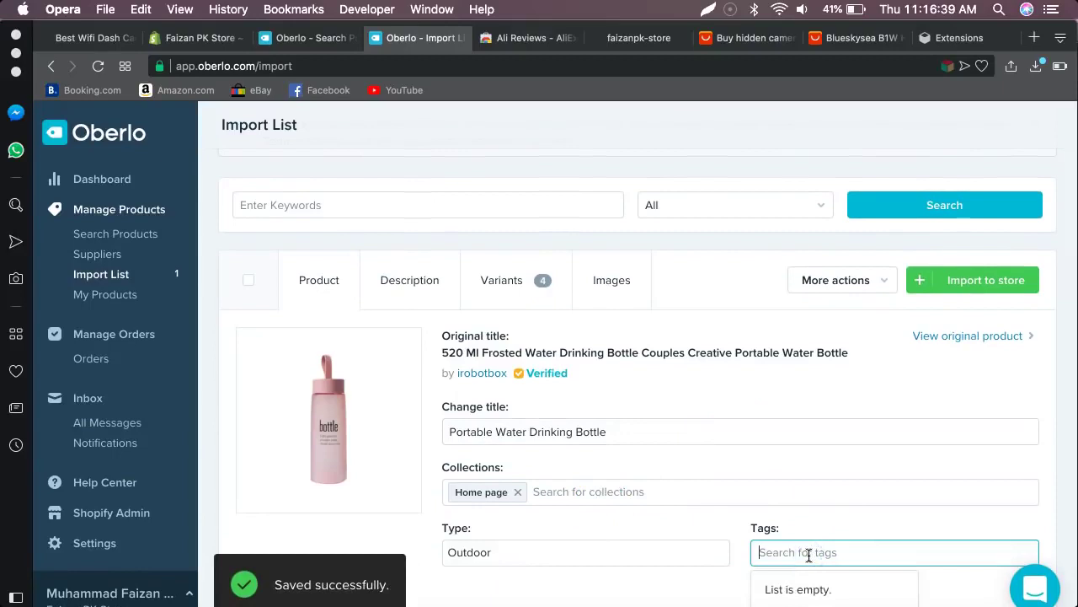
pyautogui.write('bottle')
pyautogui.click(876, 590)
pyautogui.click(792, 552)
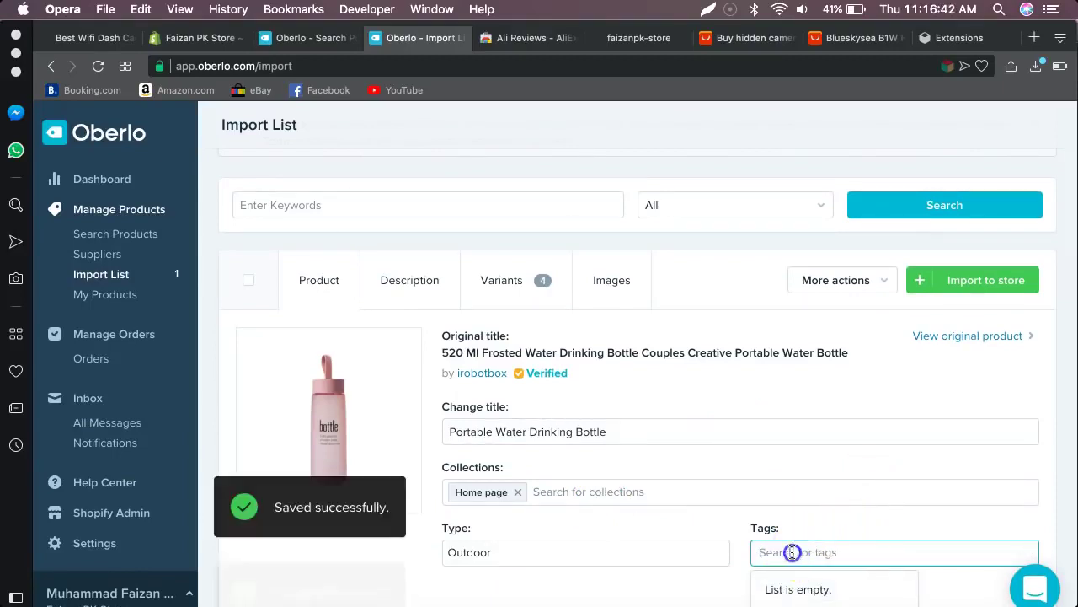
pyautogui.write('best')
pyautogui.click(831, 590)
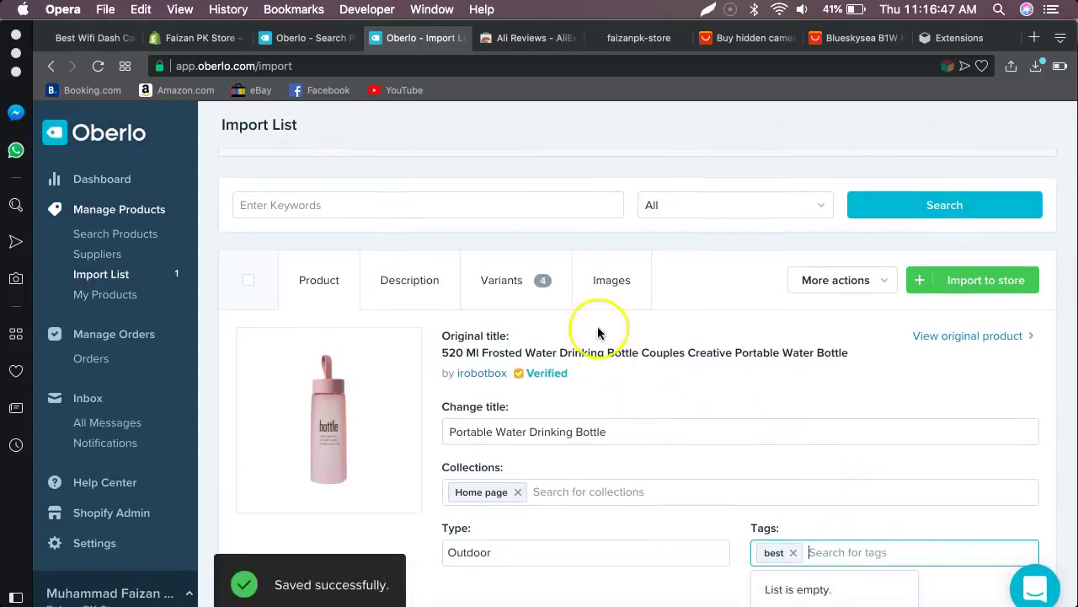
# Look over the bottle's description and set a new price of US$12.99 for all its variants.
pyautogui.click(423, 280)
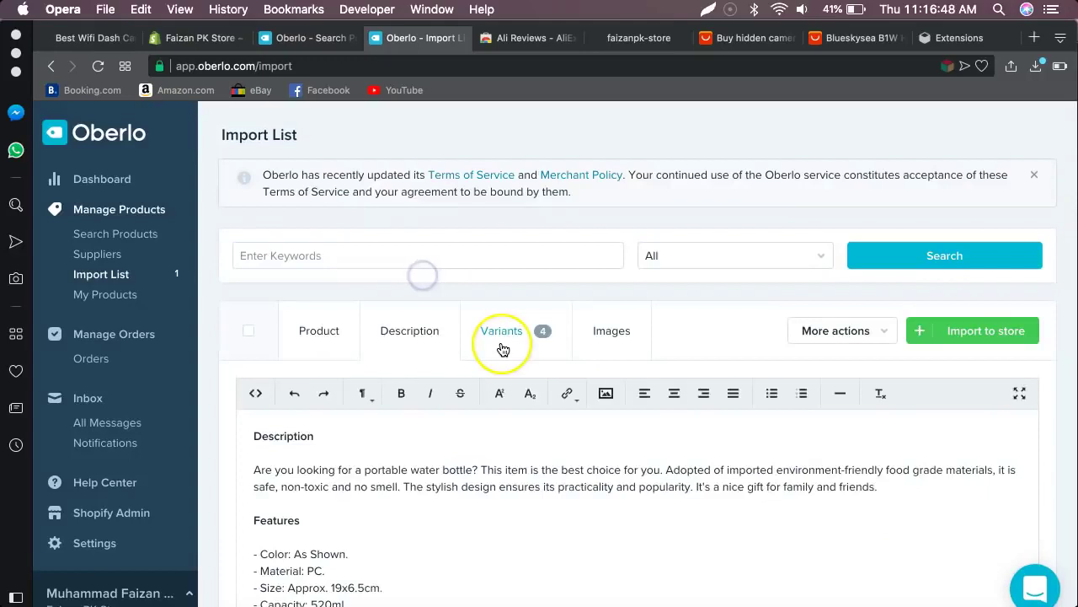
pyautogui.scroll(-3, 501, 349)
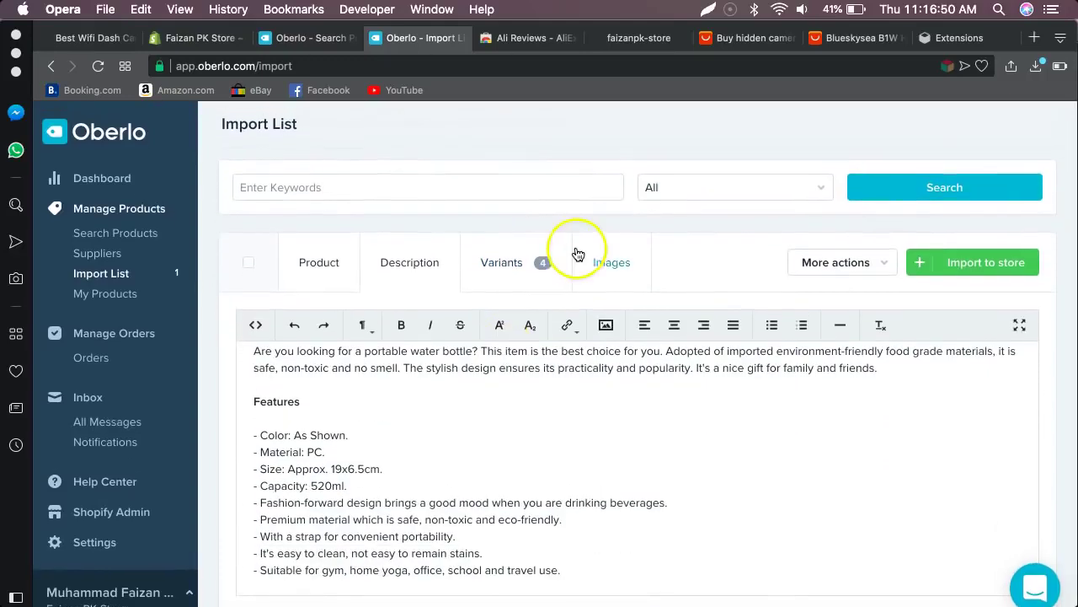
pyautogui.click(509, 352)
pyautogui.scroll(-3, 715, 321)
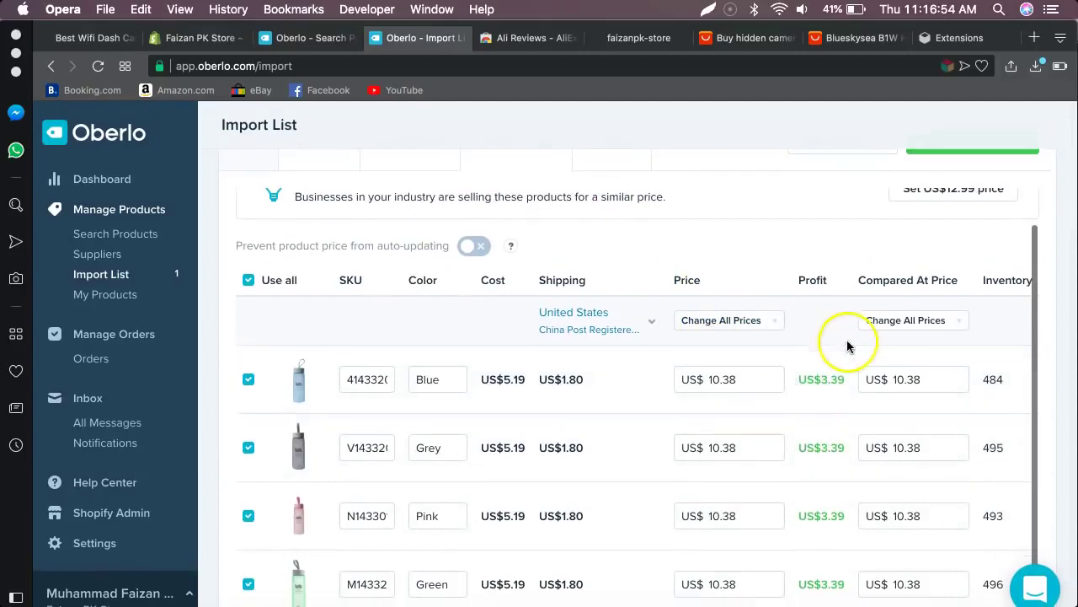
pyautogui.scroll(-1, 830, 345)
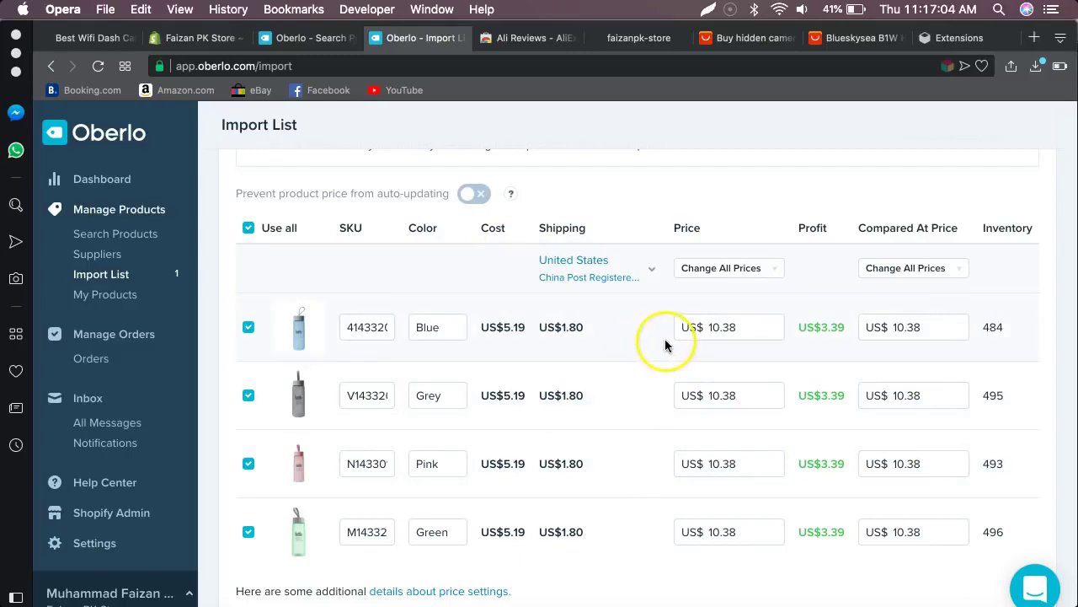
pyautogui.scroll(-1, 727, 345)
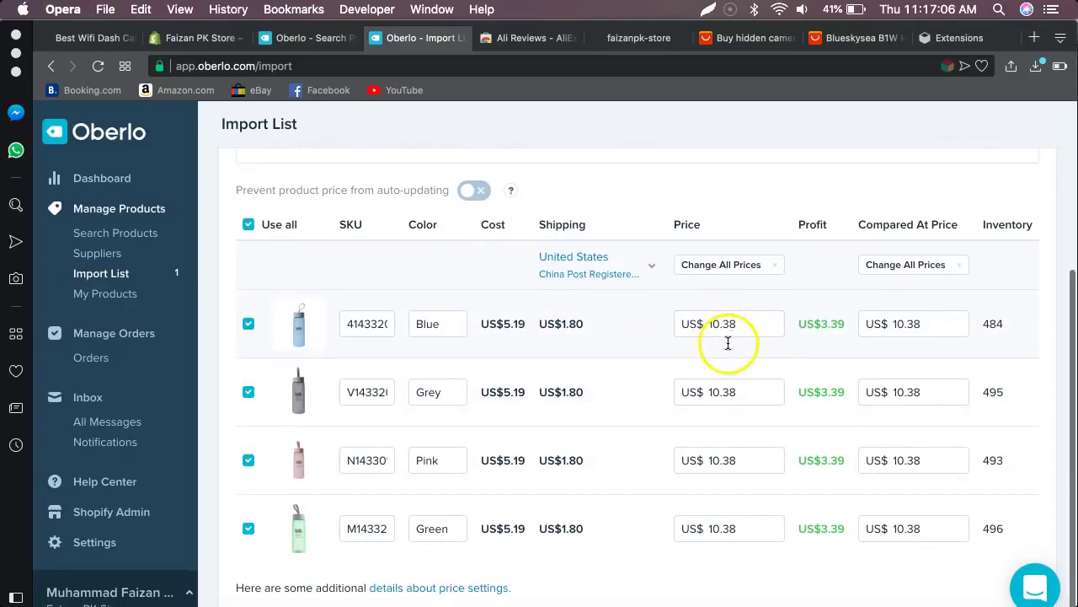
pyautogui.click(738, 265)
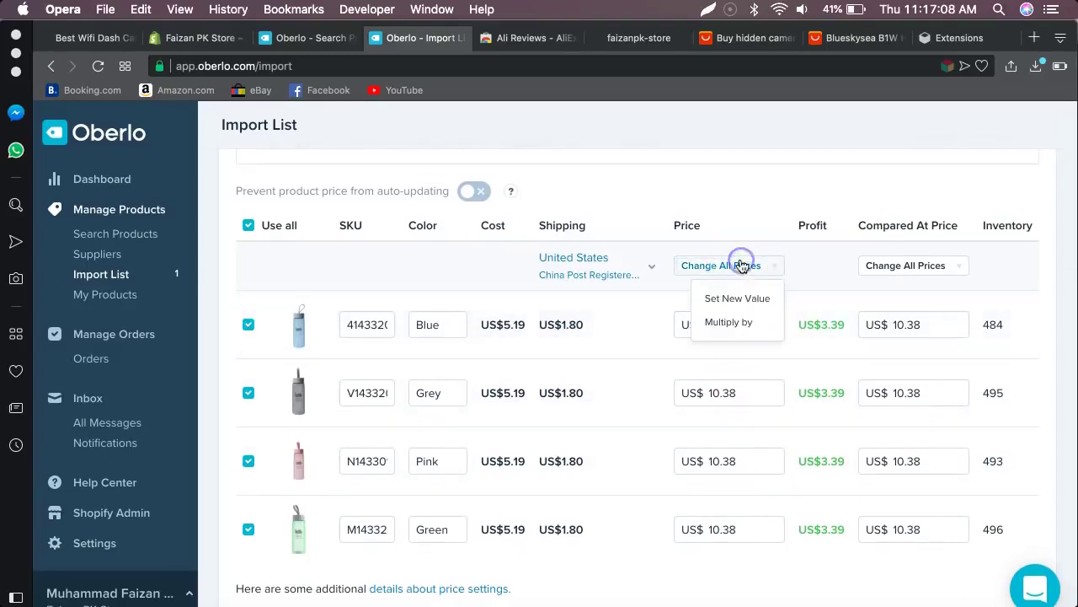
pyautogui.click(769, 300)
pyautogui.click(693, 253)
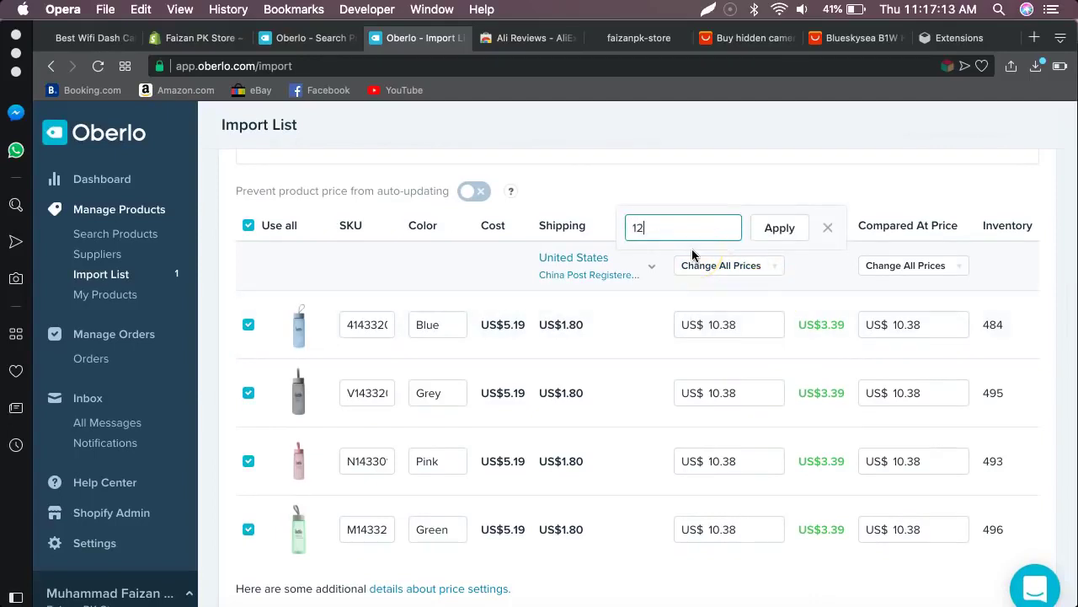
pyautogui.click(777, 226)
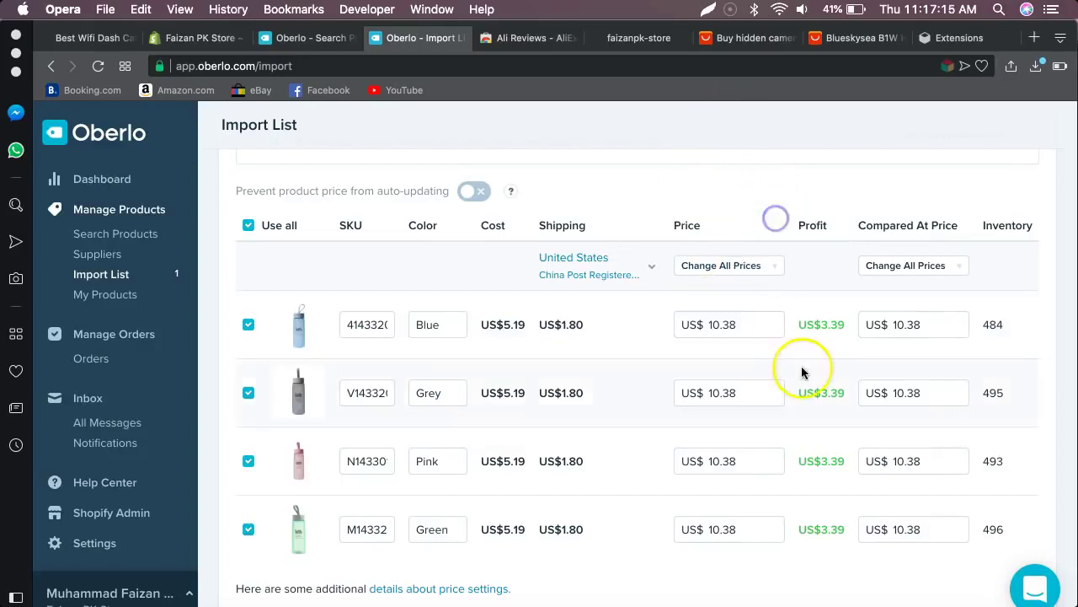
# Set the compared-at price of all bottle variants to US$19.99.
pyautogui.click(915, 270)
pyautogui.click(932, 297)
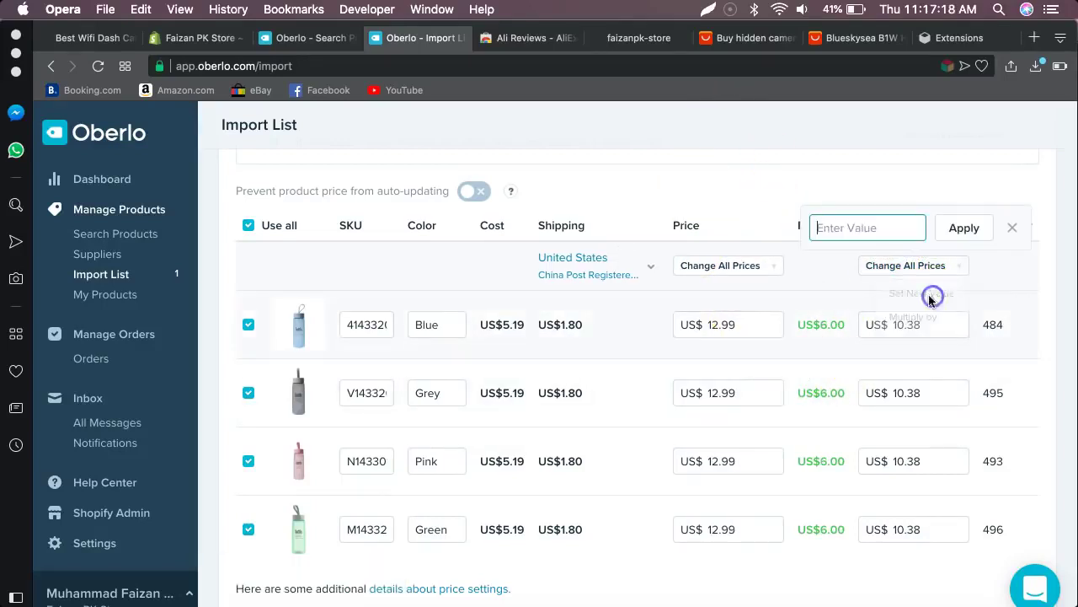
pyautogui.write('19.99')
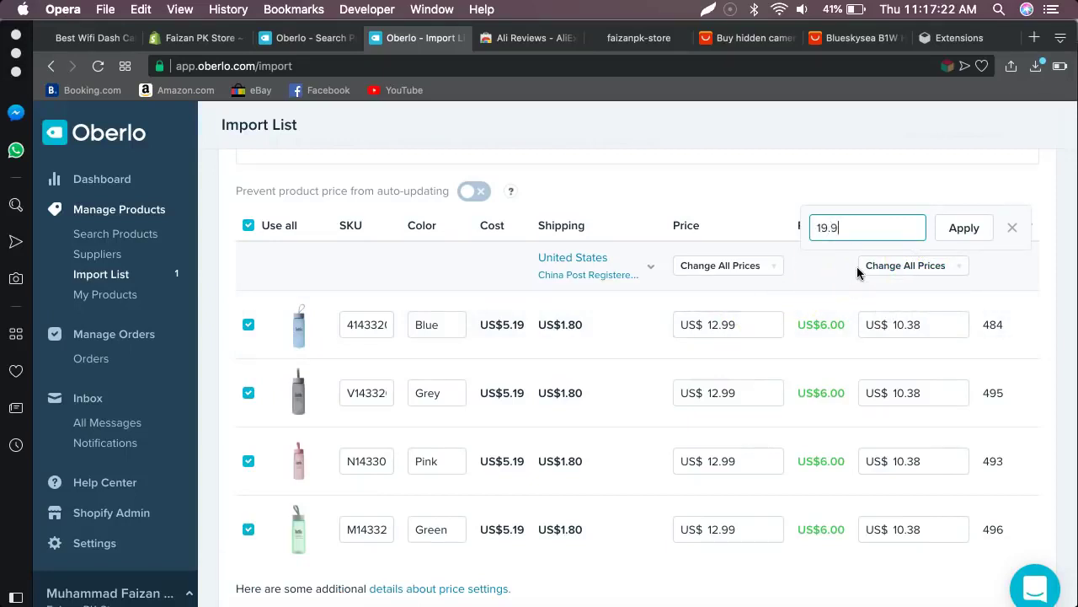
pyautogui.click(970, 232)
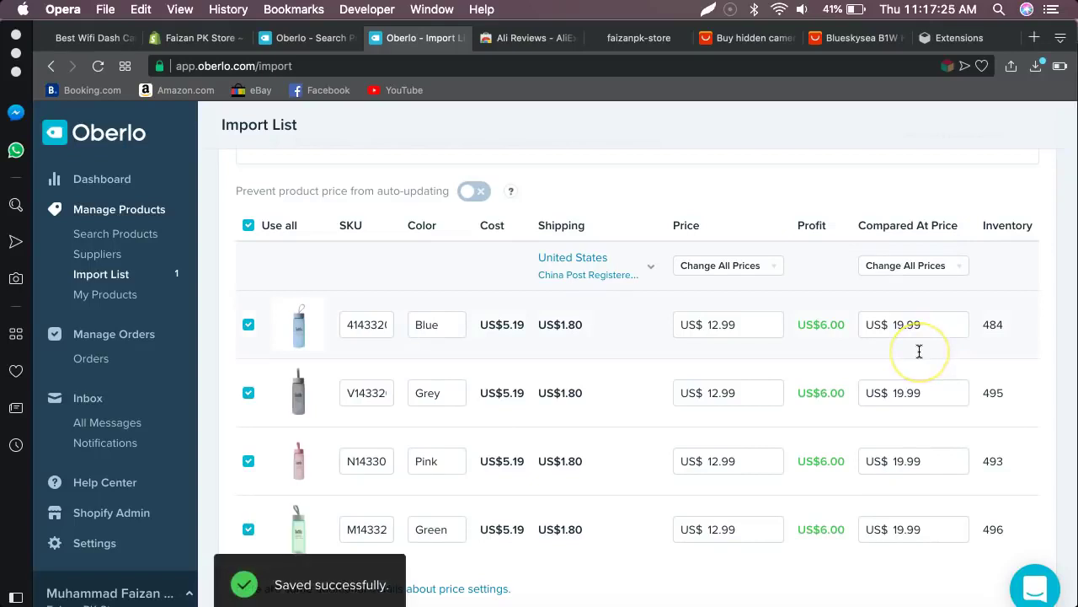
# Include the two unselected lifestyle photos of the pink bottle with raspberries in the product's images.
pyautogui.scroll(1, 838, 431)
pyautogui.scroll(3, 584, 313)
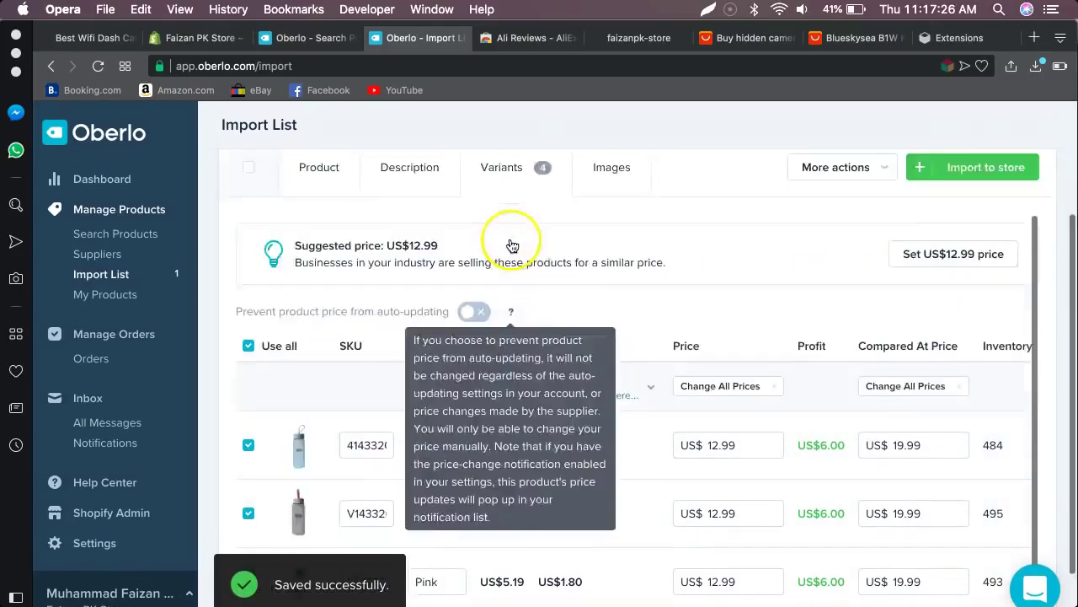
pyautogui.click(621, 328)
pyautogui.scroll(-3, 686, 364)
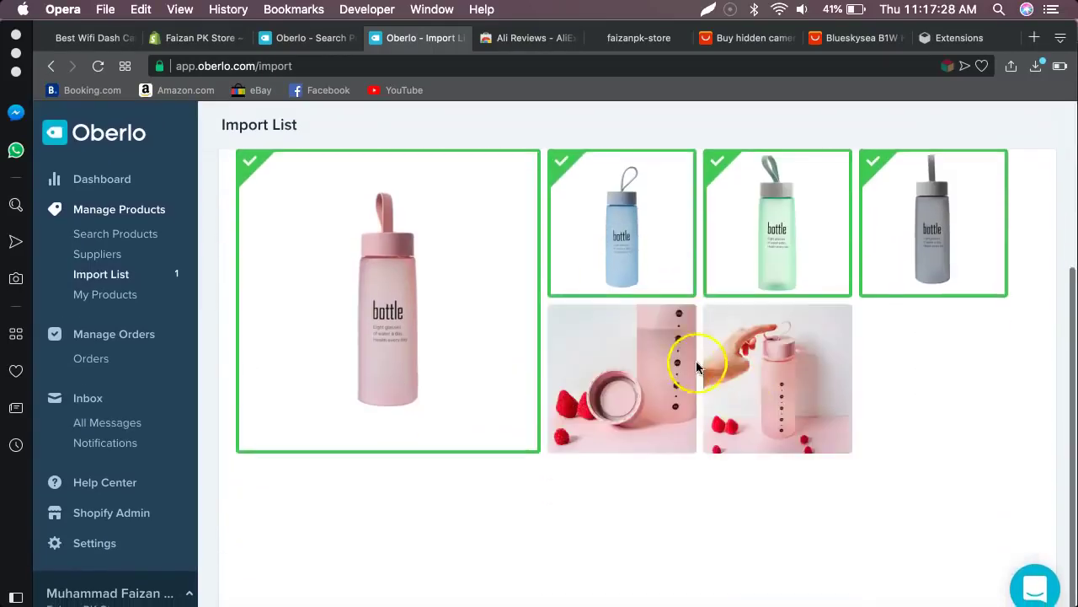
pyautogui.click(655, 370)
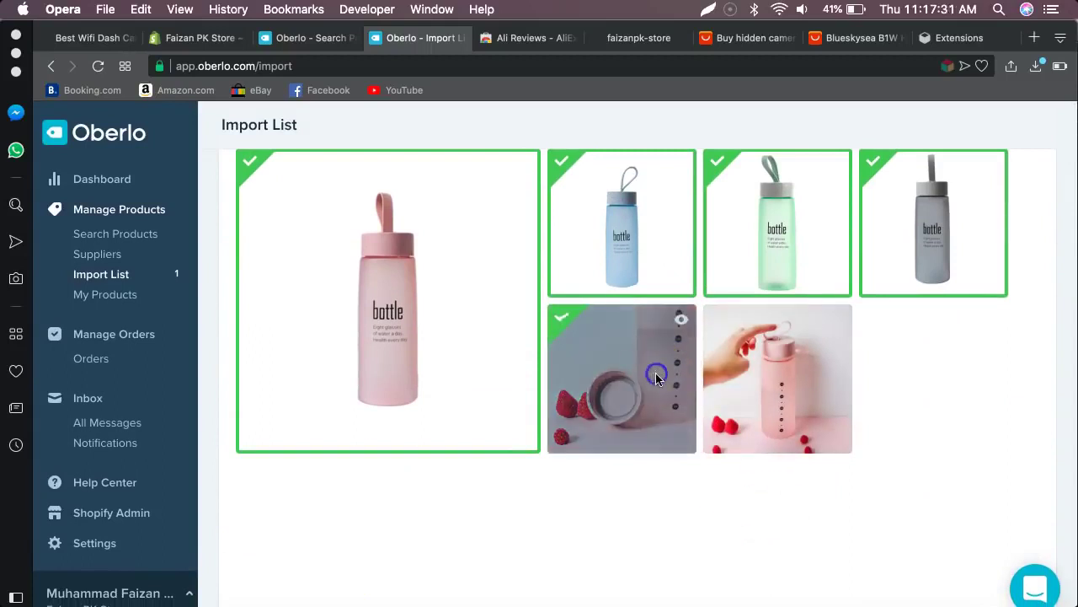
pyautogui.click(790, 371)
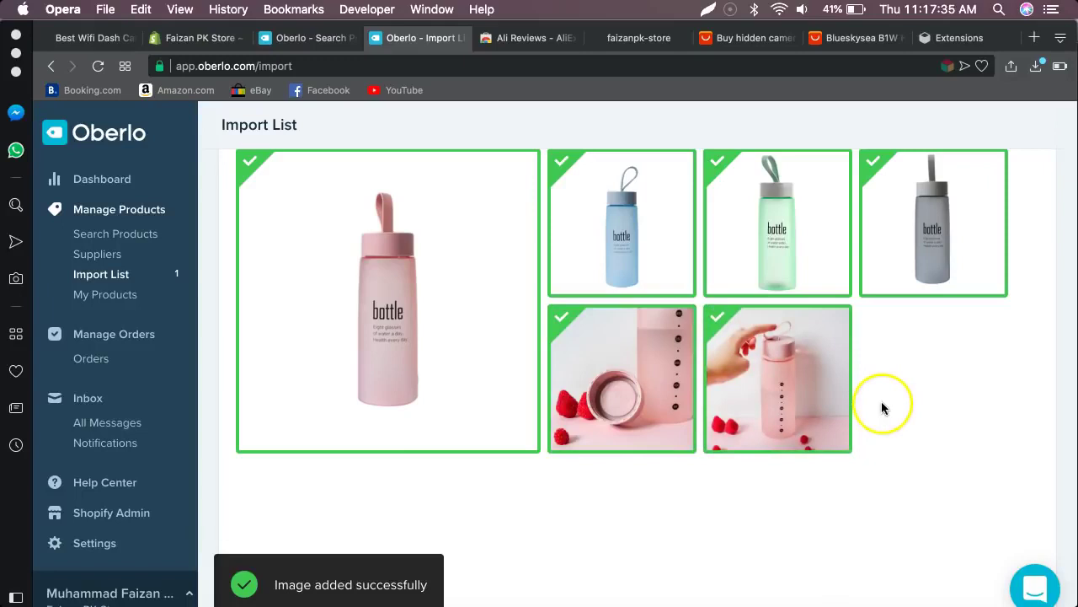
# Import the Portable Water Drinking Bottle from the Oberlo import list to the store.
pyautogui.moveTo(613, 358); pyautogui.dragTo(879, 396)
pyautogui.scroll(3, 879, 397)
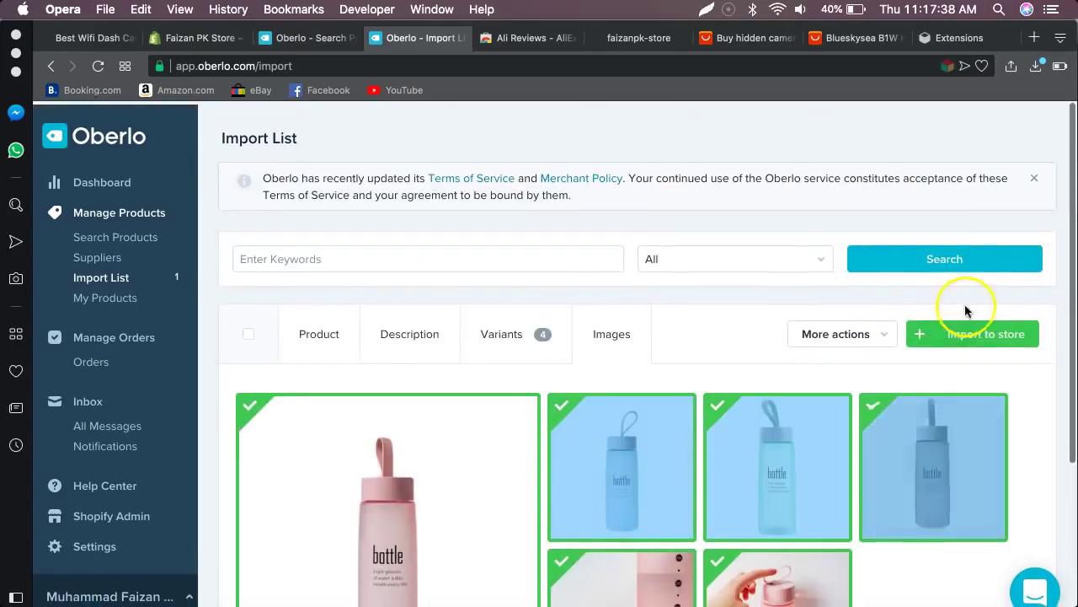
pyautogui.click(967, 331)
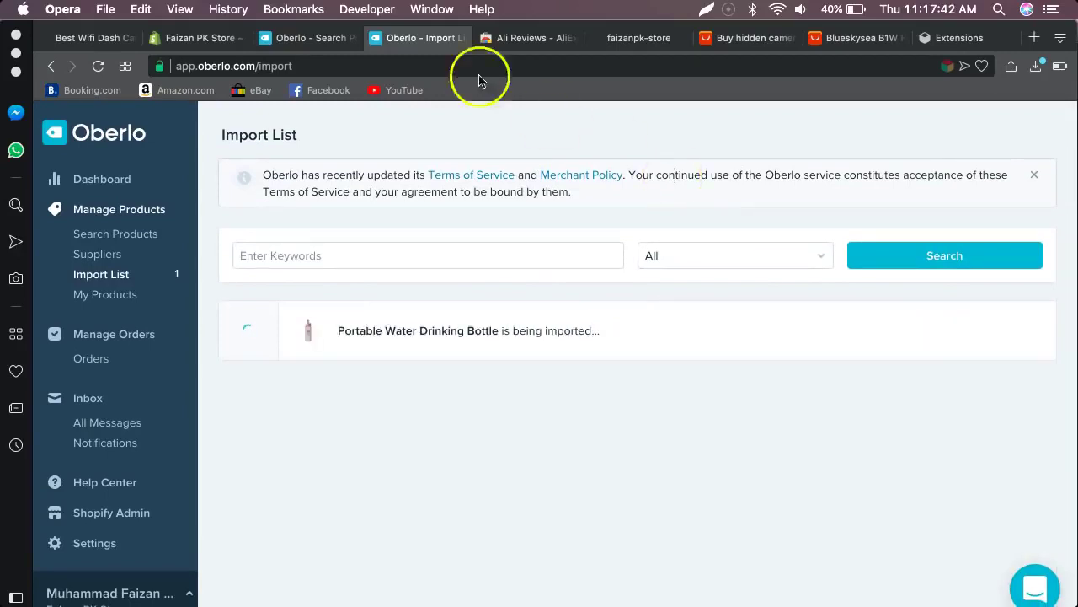
# Switch to the Shopify admin and open the Portable Water Drinking Bottle product from the product list.
pyautogui.click(181, 41)
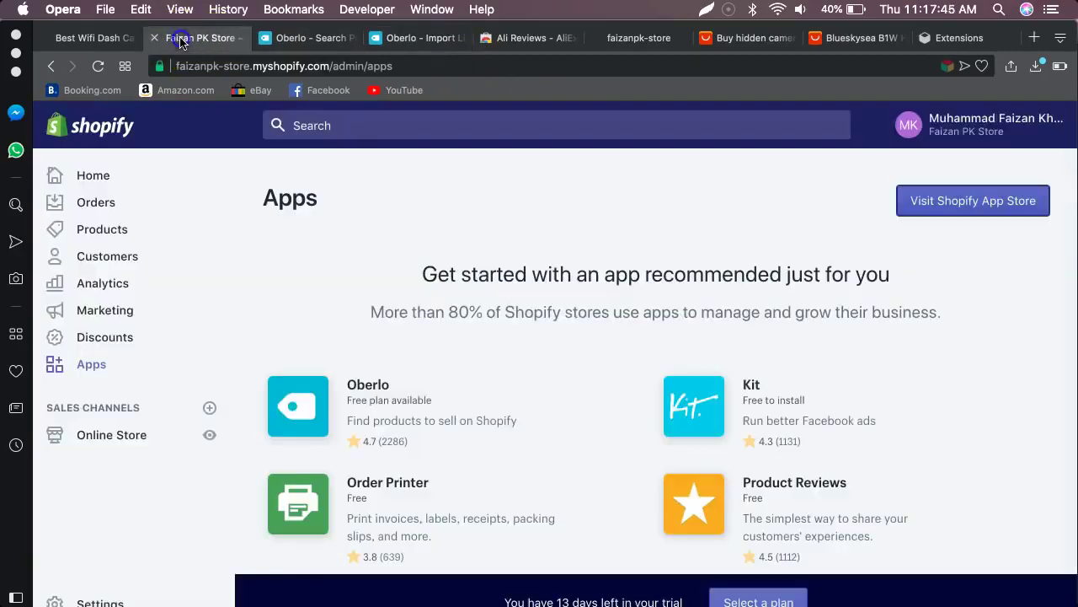
pyautogui.click(102, 228)
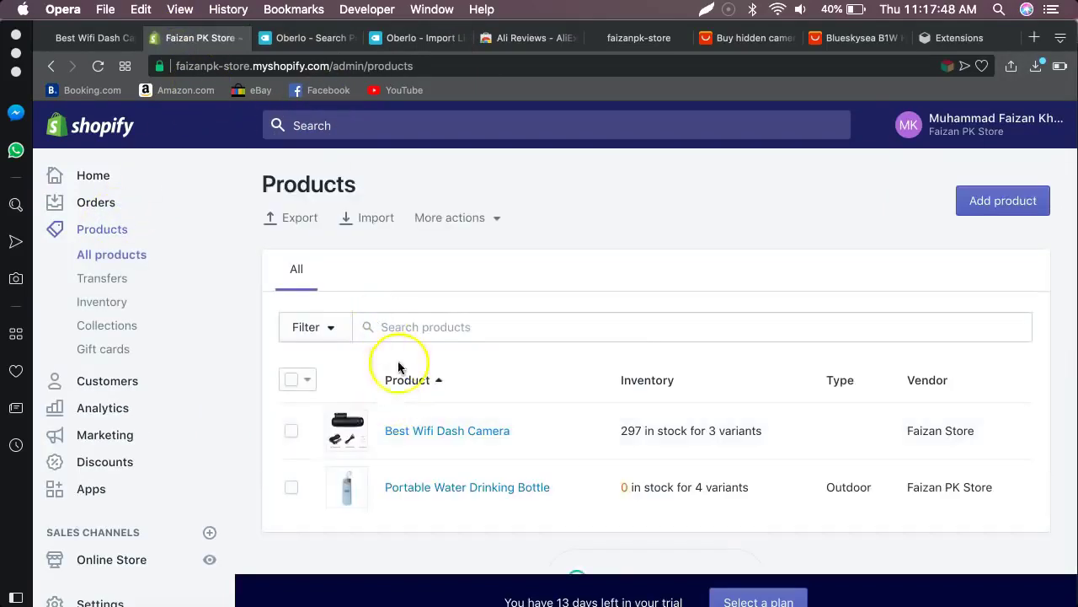
pyautogui.click(421, 488)
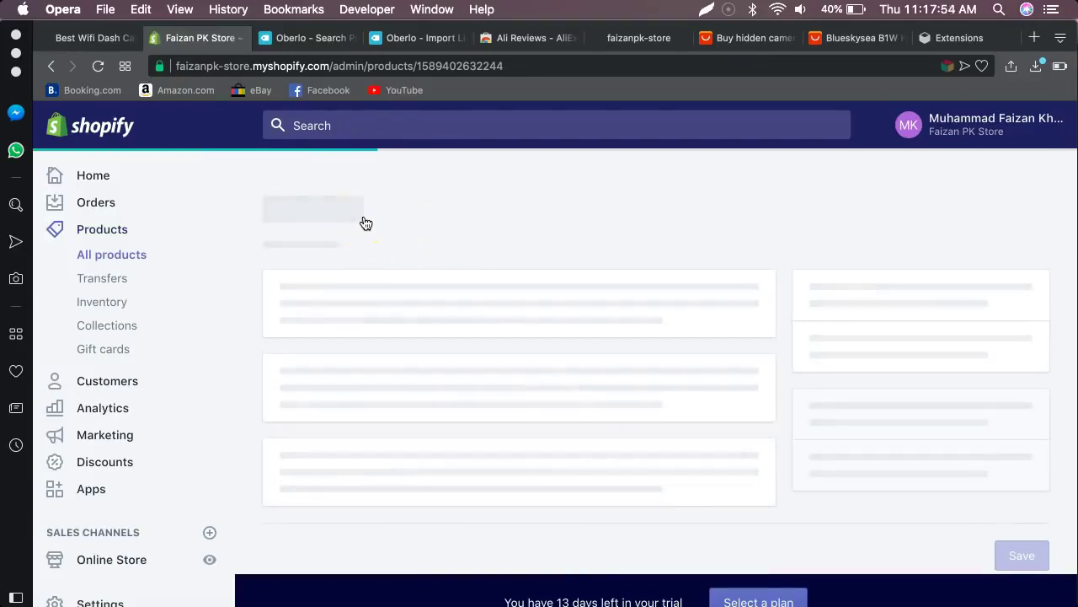
# View the bottle's storefront page and check its availability, color options and description.
pyautogui.click(386, 244)
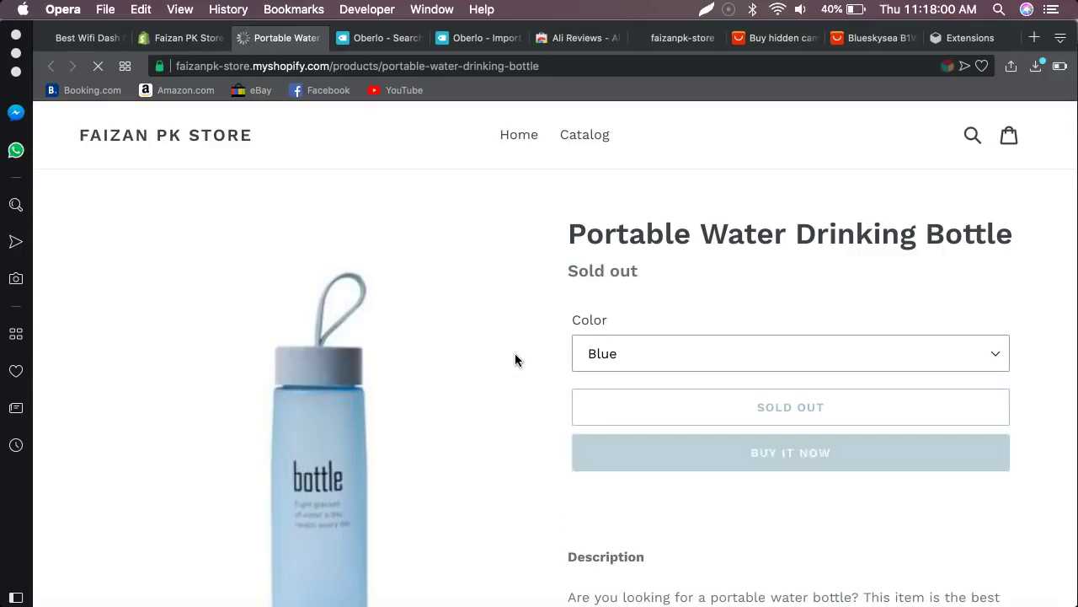
pyautogui.click(586, 352)
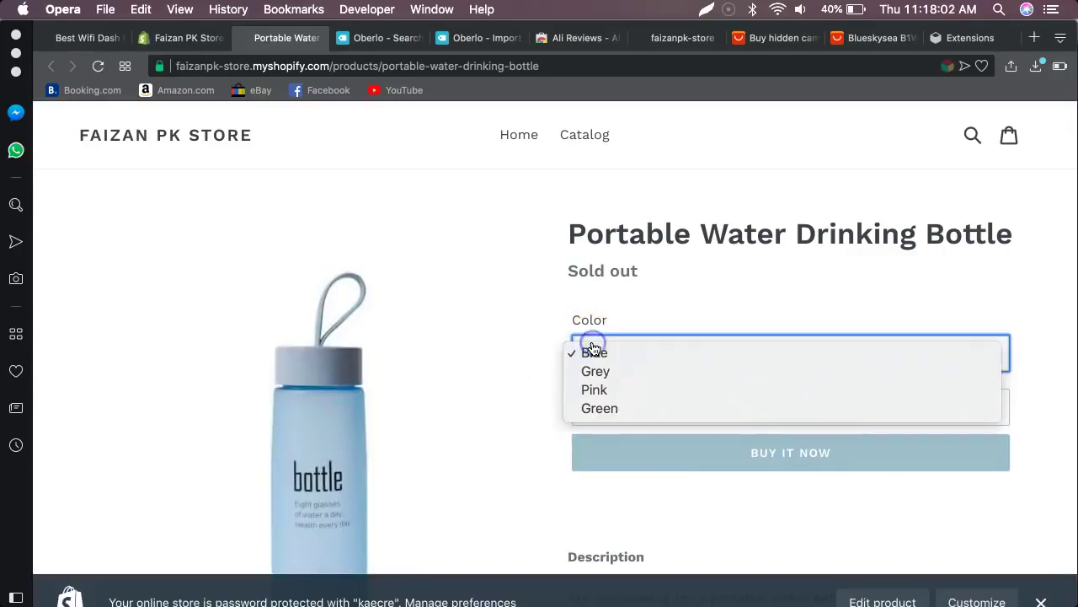
pyautogui.click(455, 252)
pyautogui.scroll(-5, 454, 250)
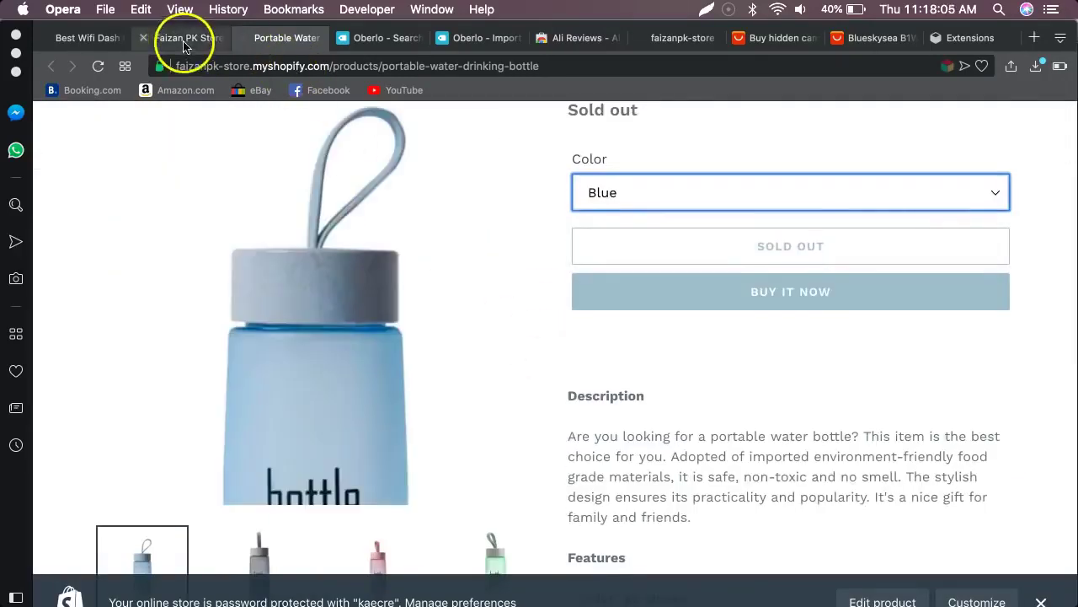
# In the Shopify admin, set the inventory of the Blue, Grey, Pink and Green bottle variants to 999 each and save the product.
pyautogui.click(180, 38)
pyautogui.scroll(-15, 438, 223)
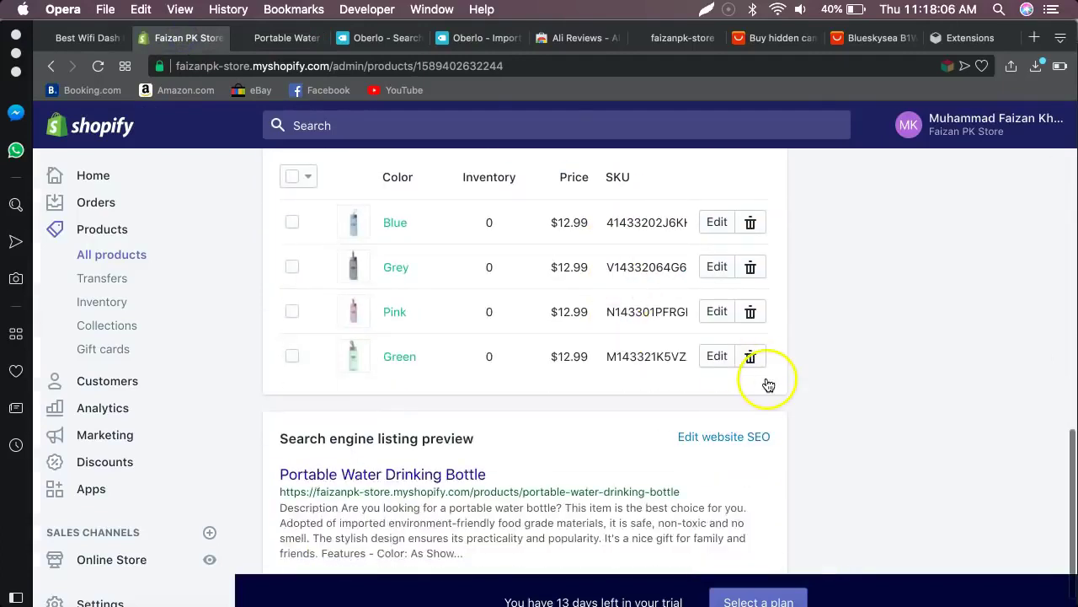
pyautogui.click(496, 271)
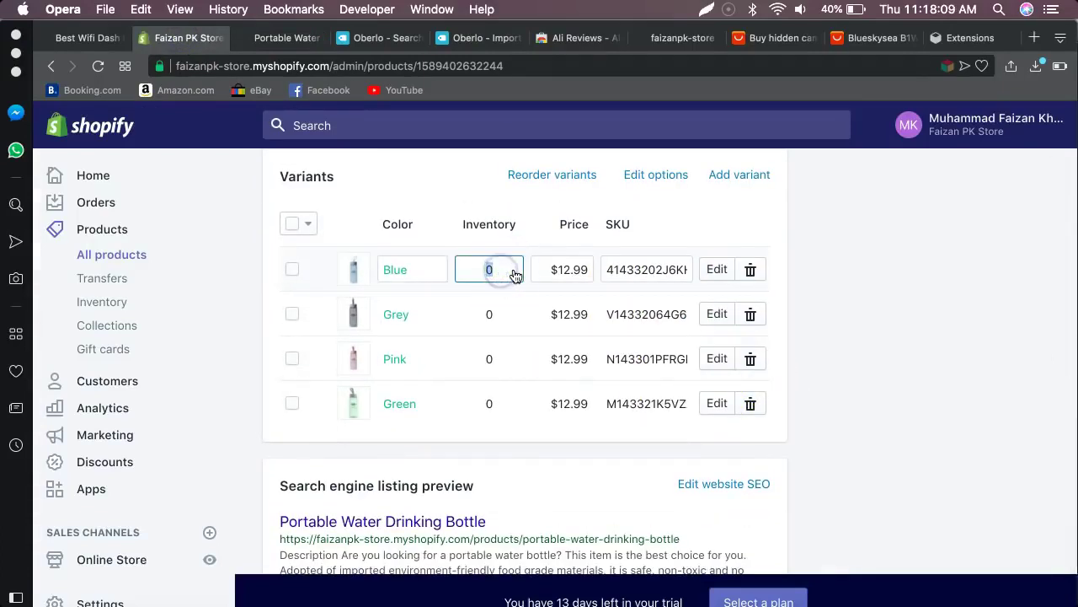
pyautogui.write('999')
pyautogui.click(506, 313)
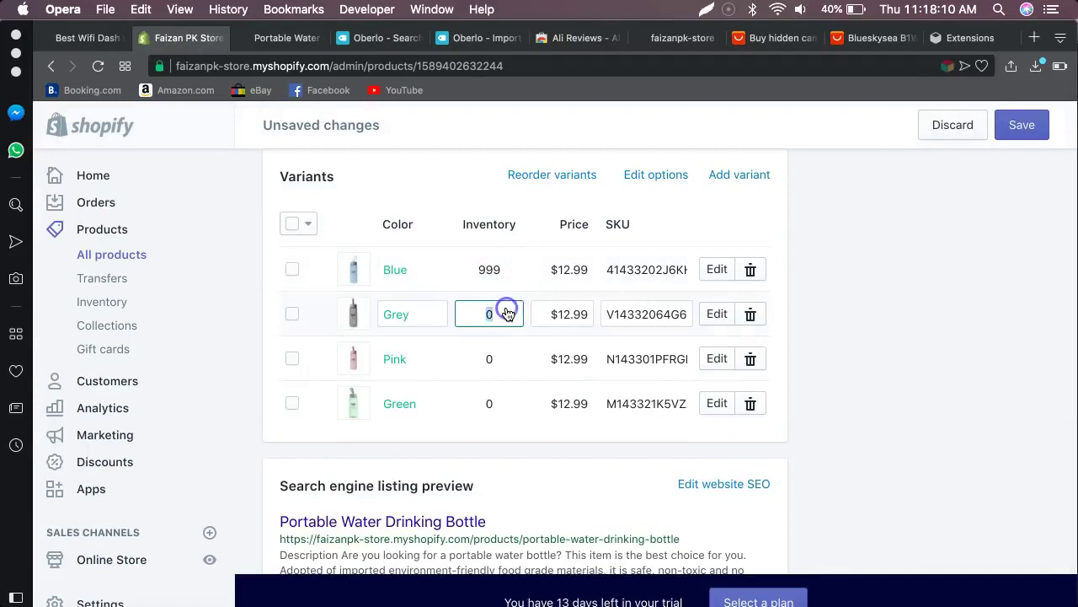
pyautogui.write('999')
pyautogui.click(503, 357)
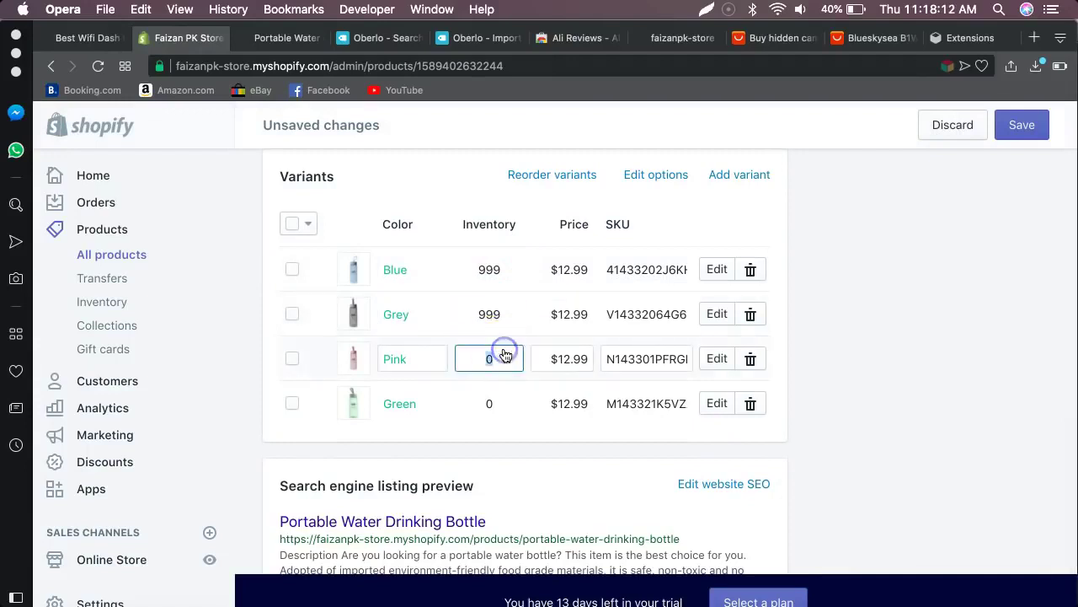
pyautogui.click(498, 402)
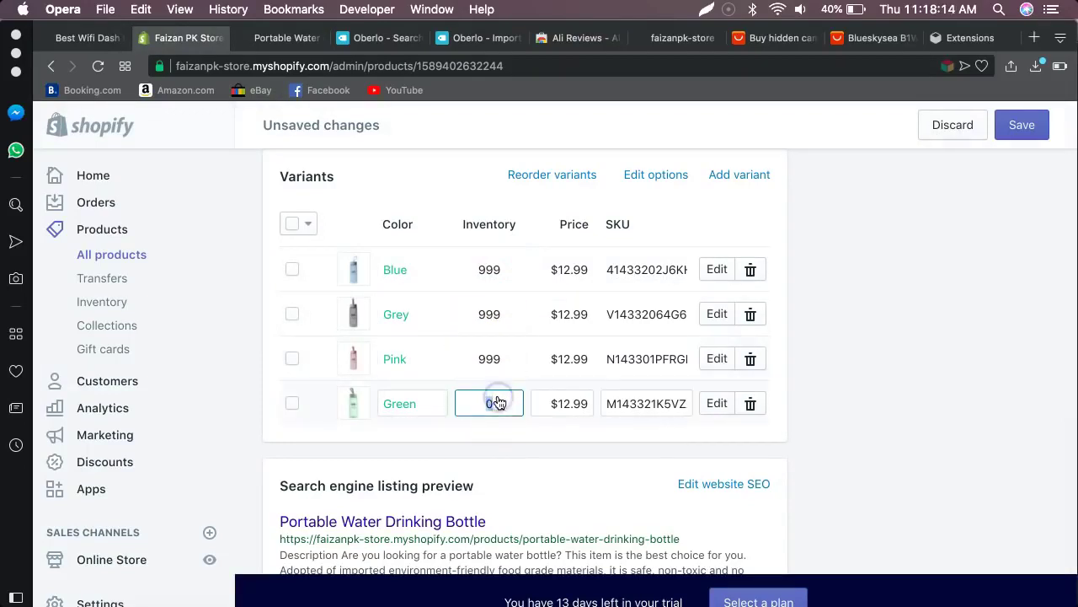
pyautogui.write('999')
pyautogui.press('Return')
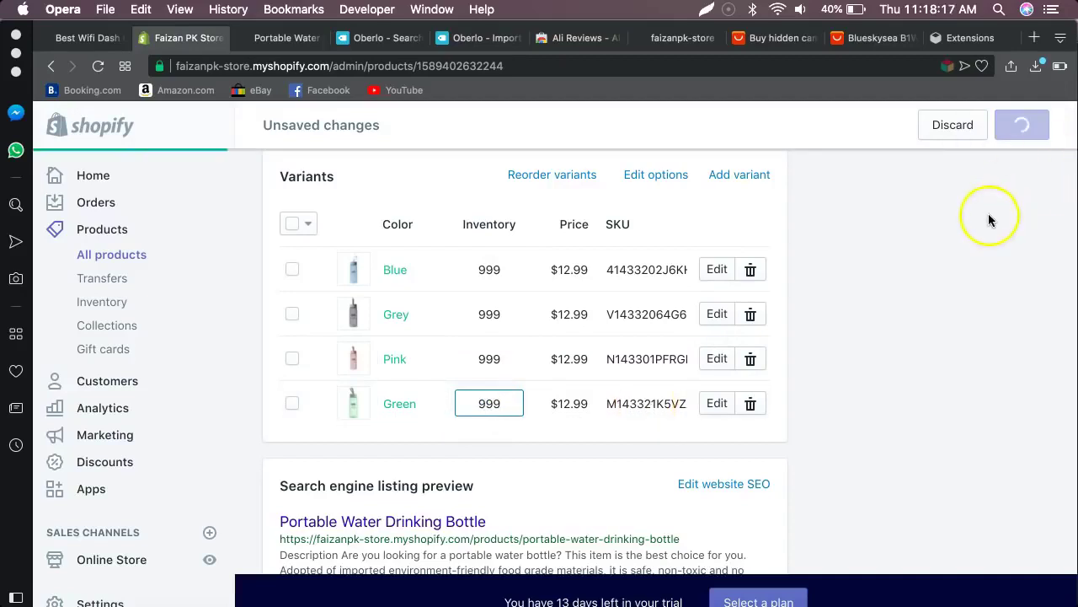
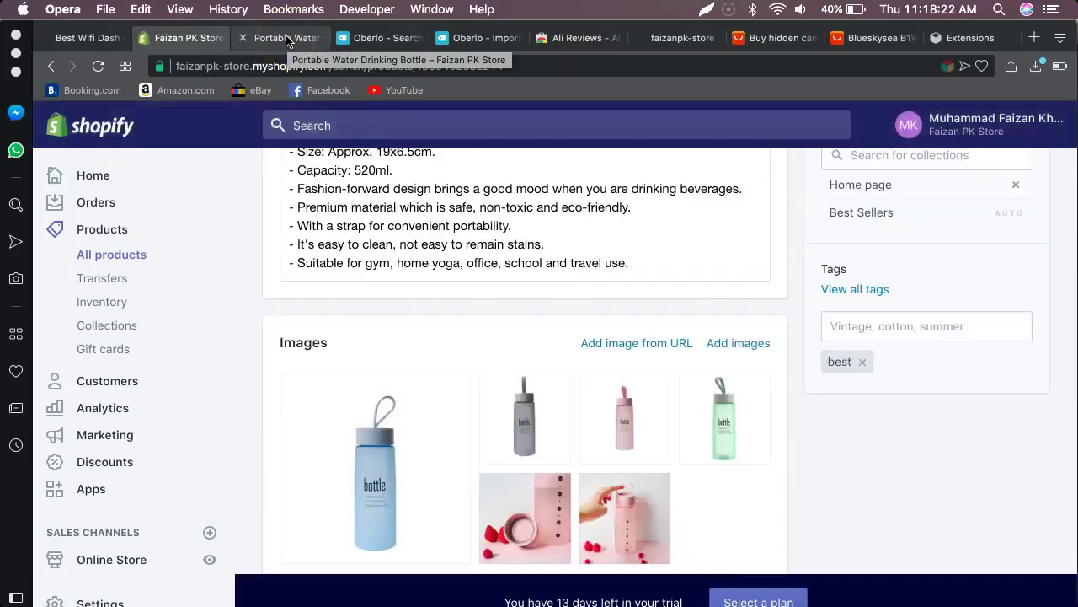
# Reload the bottle's storefront page and display the raspberry photo with the open pink lid from its image gallery.
pyautogui.click(286, 38)
pyautogui.click(97, 66)
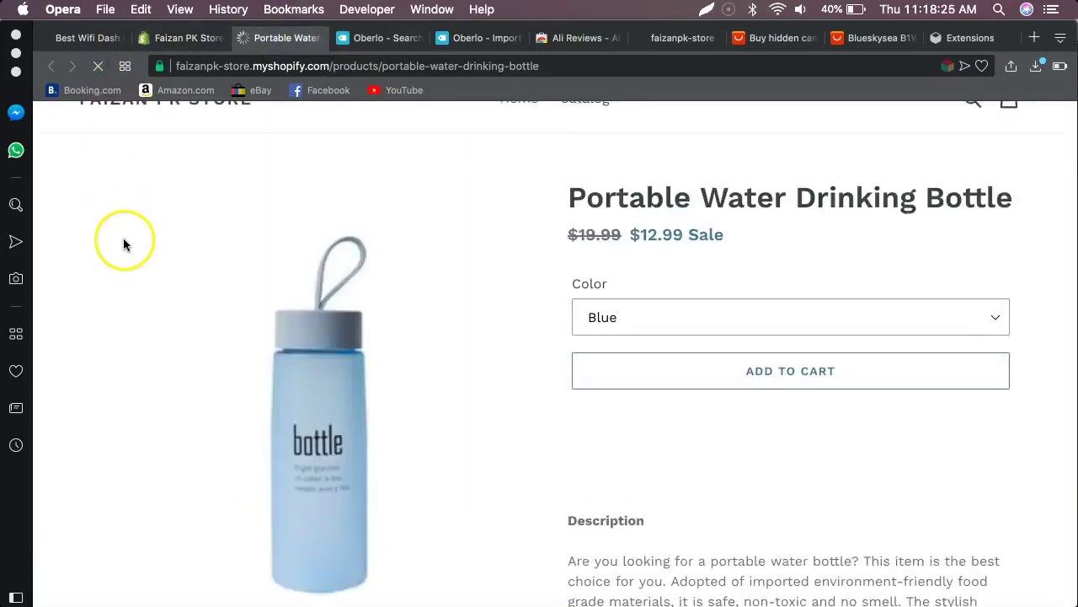
pyautogui.scroll(-2, 694, 226)
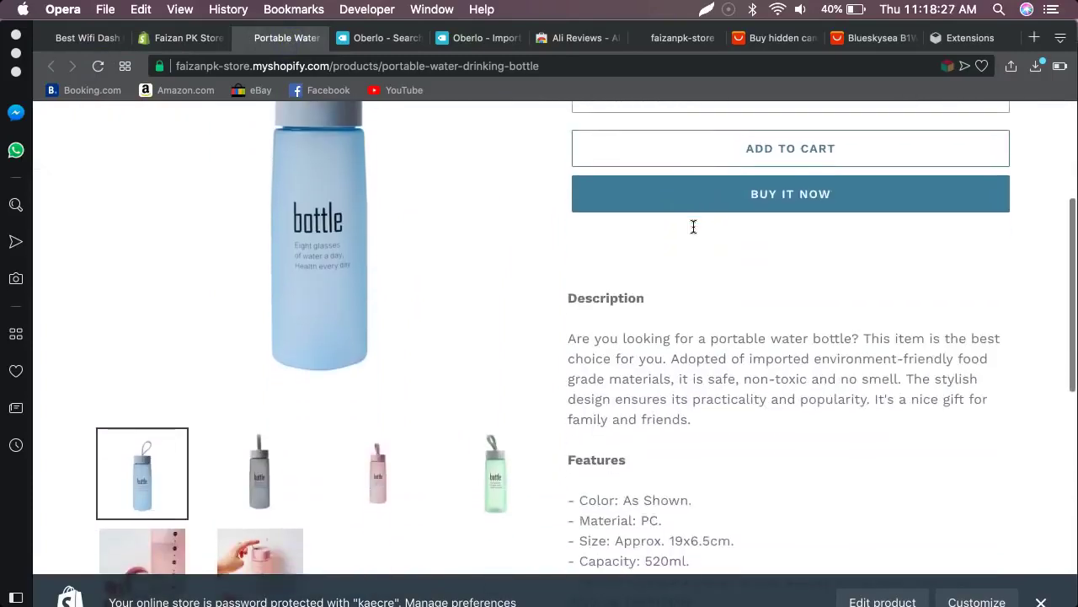
pyautogui.scroll(-3, 419, 433)
pyautogui.click(173, 465)
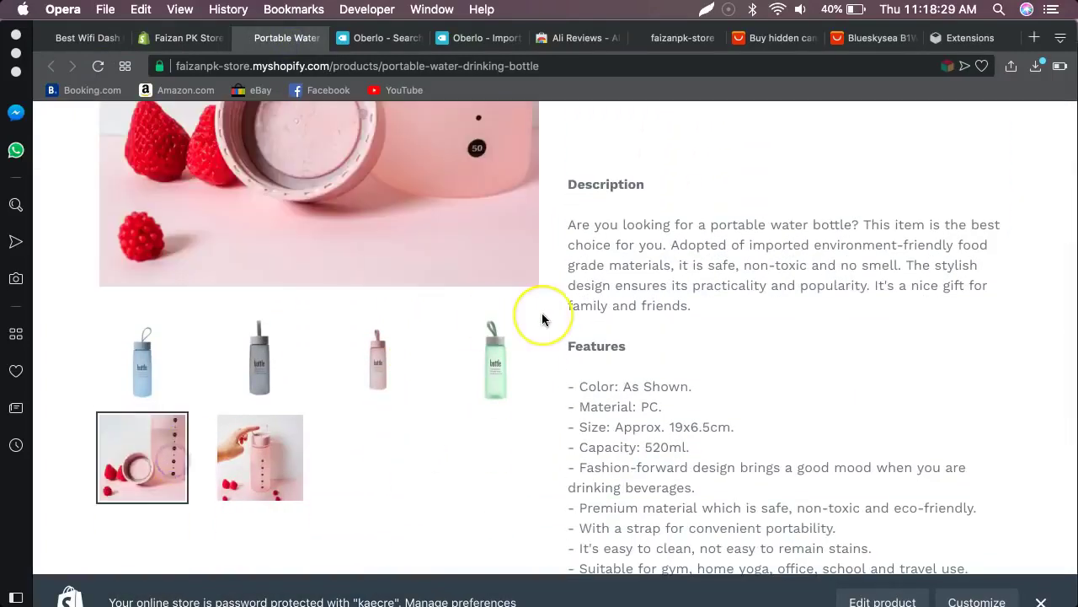
# Look through the bottle's storefront page, from its title, price and color selector to the features and customer reviews section.
pyautogui.scroll(-10, 542, 317)
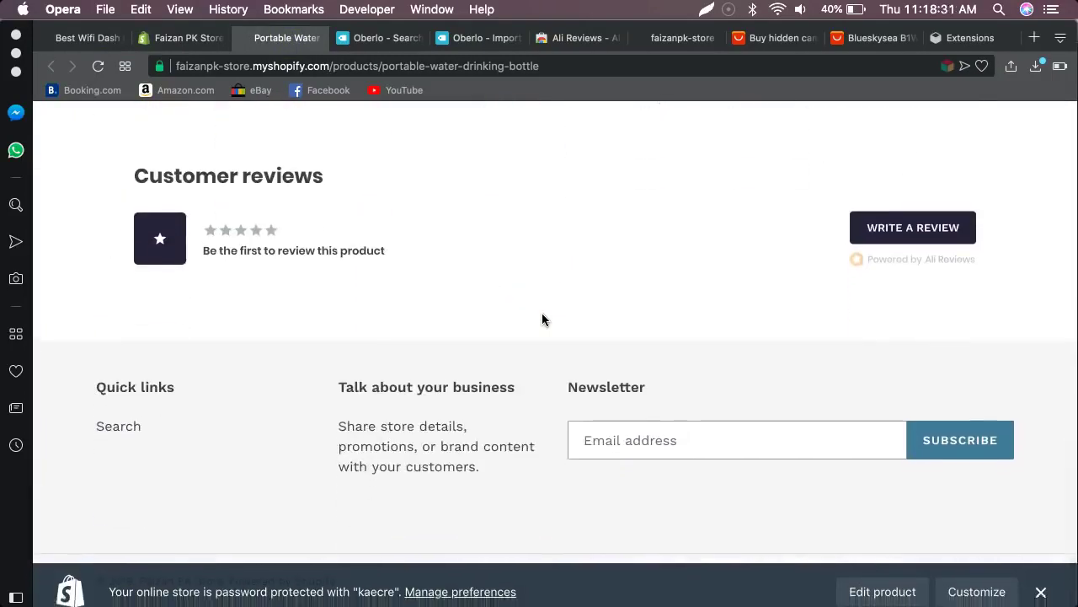
pyautogui.scroll(2, 542, 318)
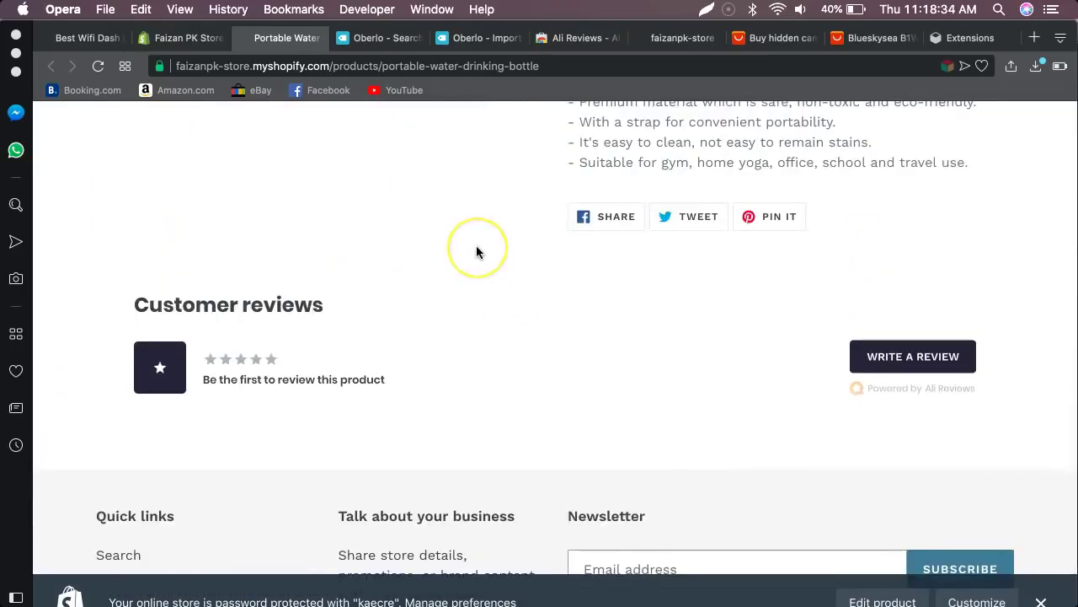
pyautogui.scroll(10, 476, 252)
pyautogui.scroll(-5, 657, 265)
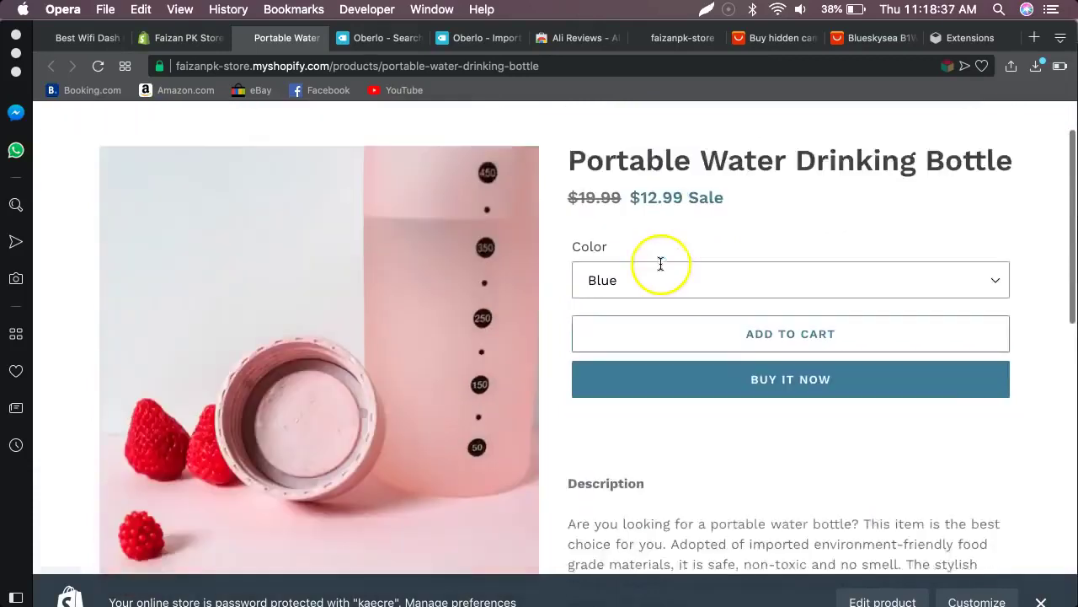
pyautogui.scroll(-5, 897, 479)
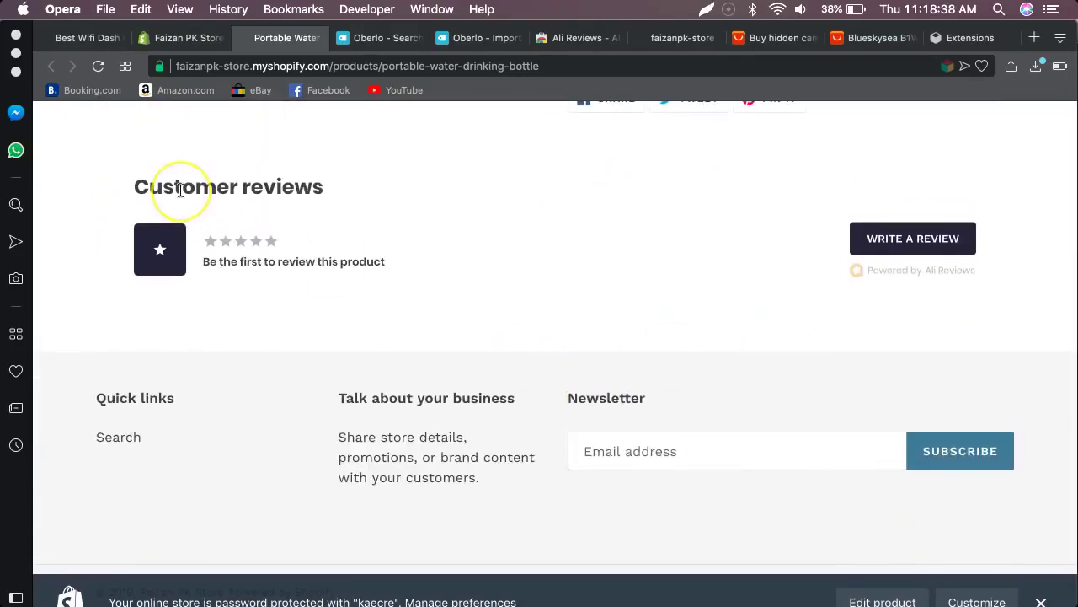
pyautogui.scroll(10, 504, 278)
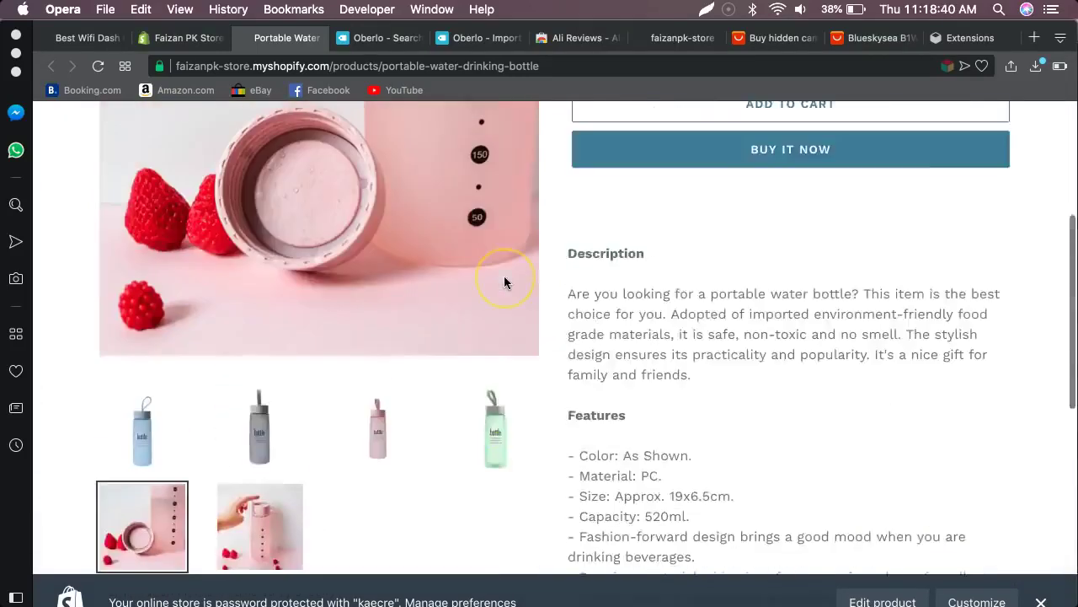
pyautogui.scroll(1, 504, 275)
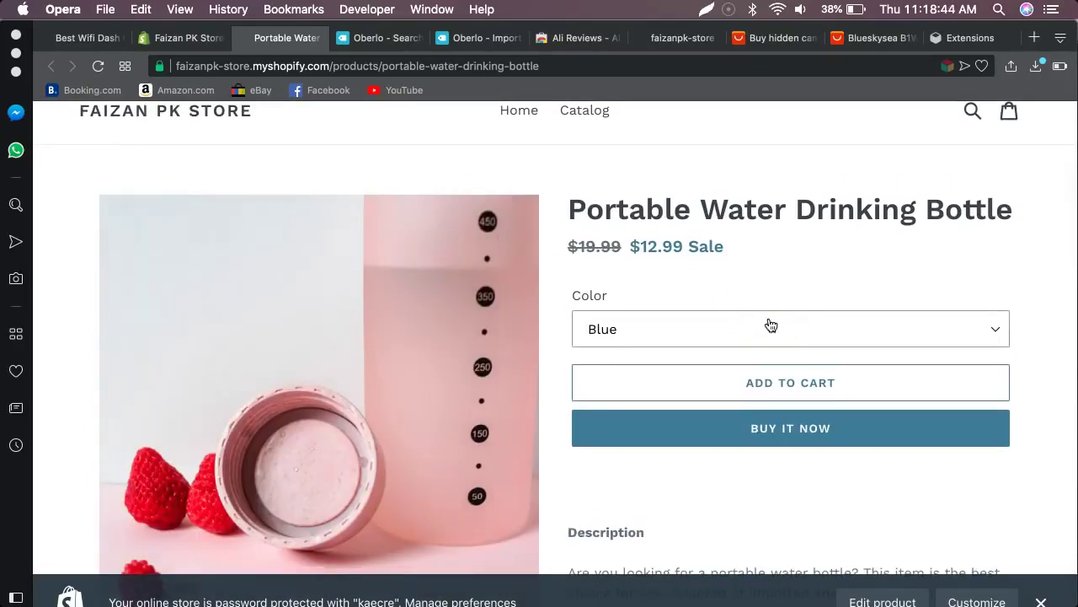
pyautogui.scroll(1, 770, 324)
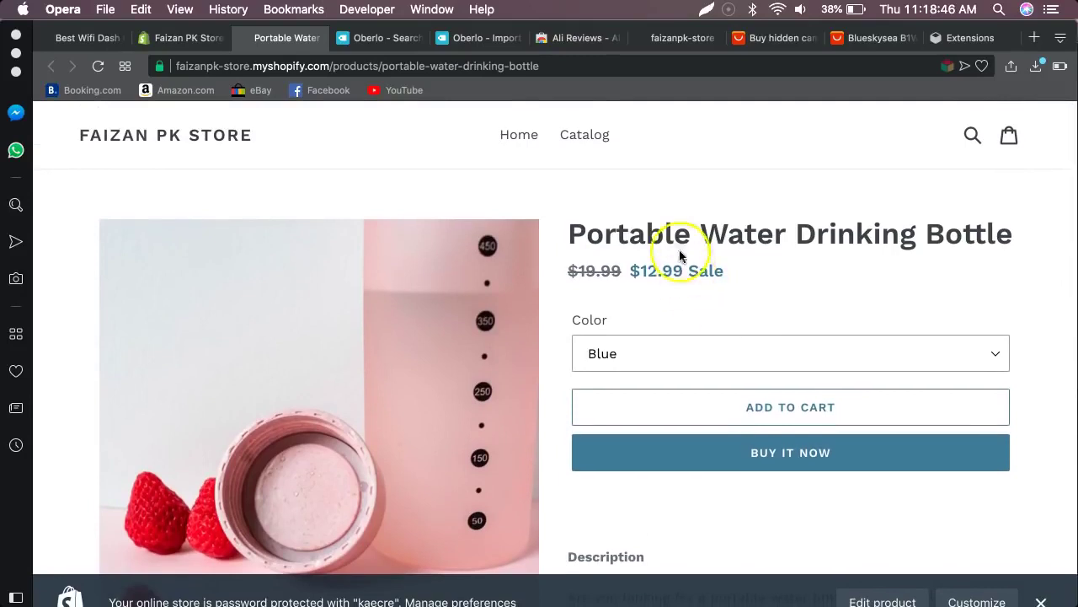
# Examine the sale price and the crossed-out compared-at price under the bottle's title.
pyautogui.scroll(-1, 740, 320)
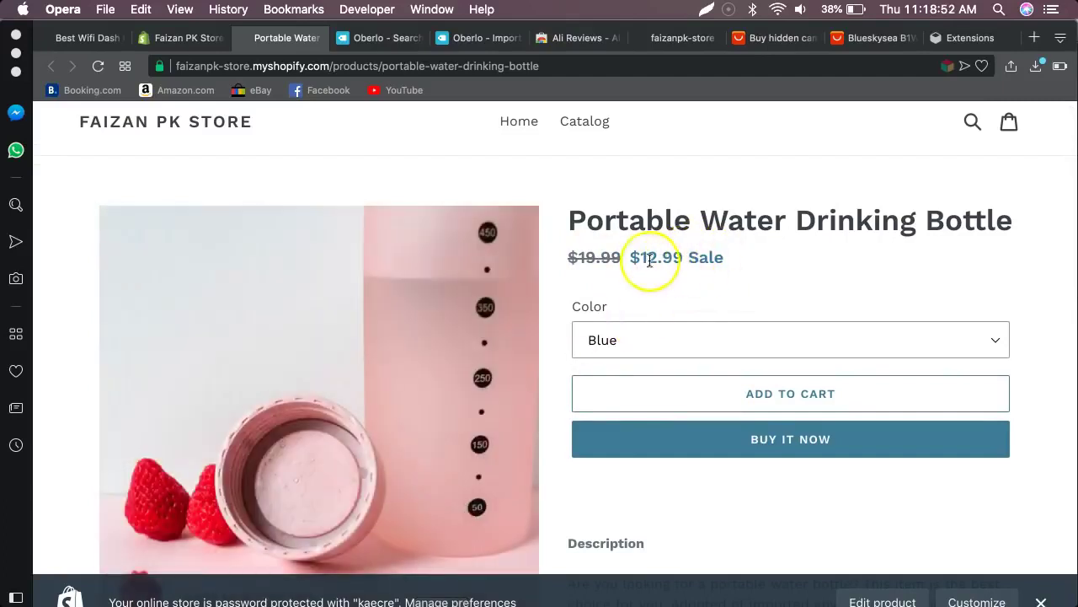
pyautogui.click(643, 260)
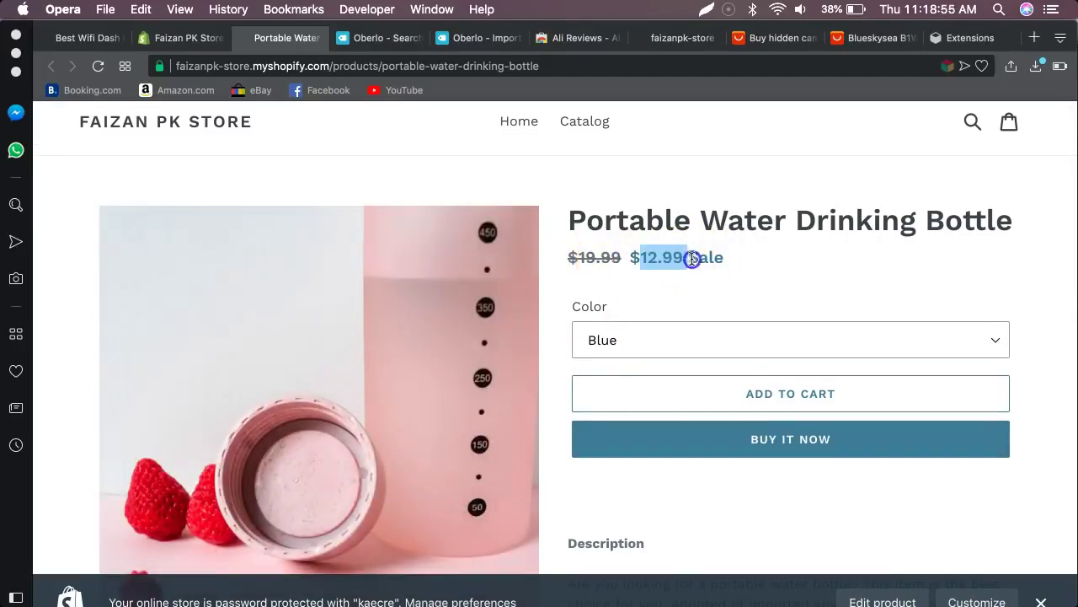
pyautogui.moveTo(710, 257); pyautogui.dragTo(723, 257)
pyautogui.click(595, 250)
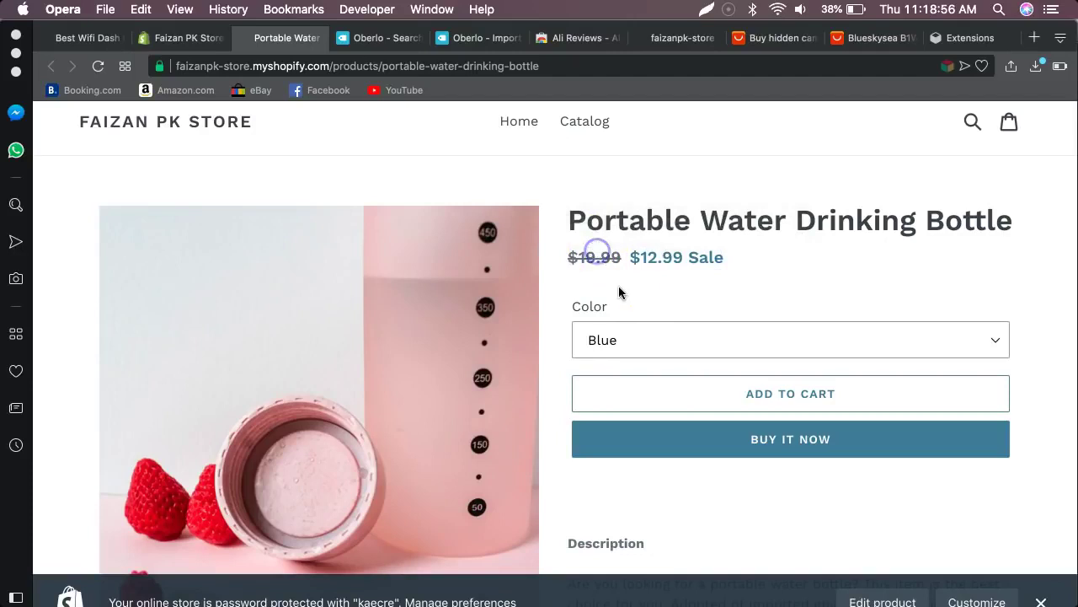
pyautogui.scroll(-1, 622, 297)
pyautogui.scroll(1, 602, 230)
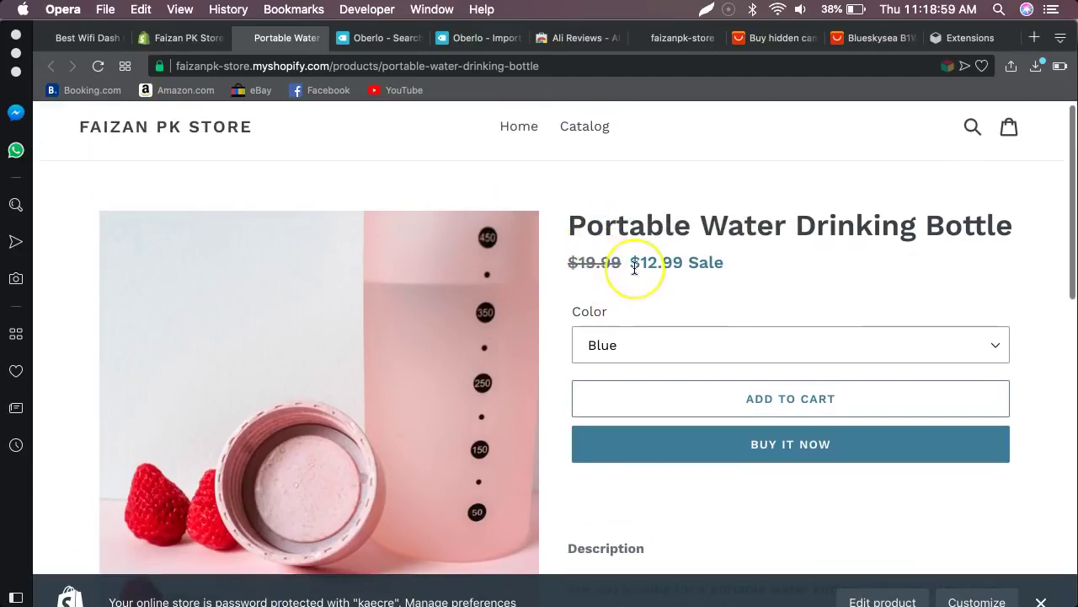
# Check the customer reviews section below the bottle's description.
pyautogui.scroll(-5, 635, 268)
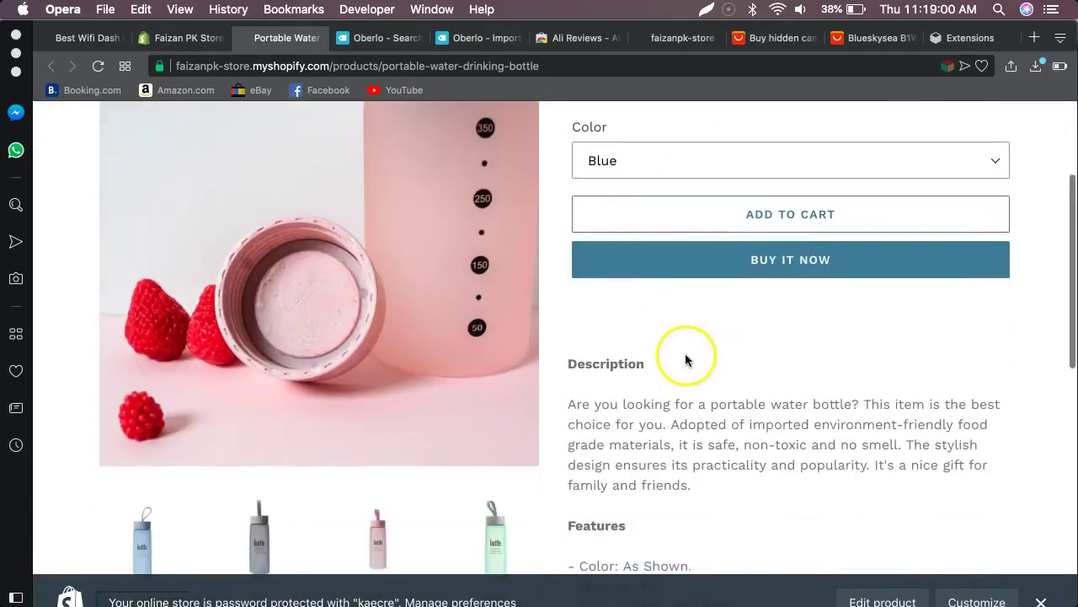
pyautogui.scroll(-6, 665, 346)
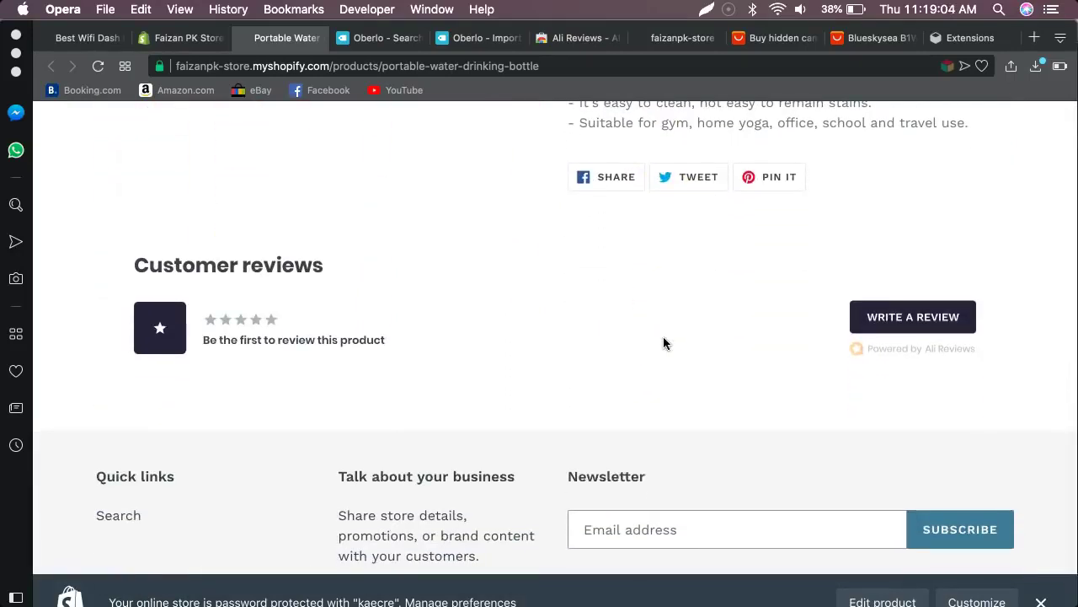
pyautogui.scroll(1, 663, 343)
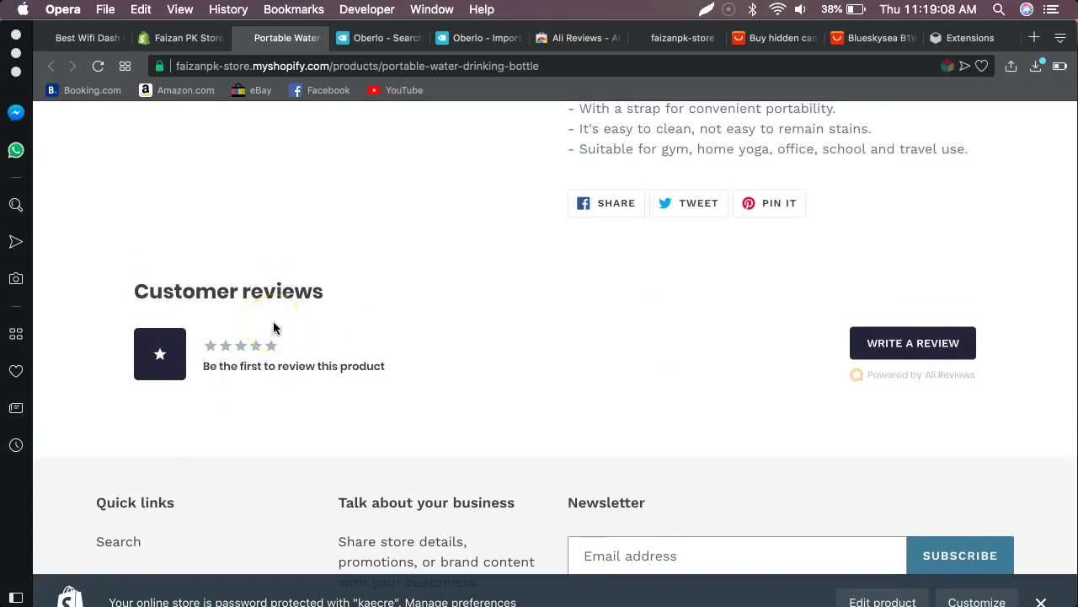
# Switch to Chrome and open the store's product page at /products/portable-water-drinking-bottle.
pyautogui.click(325, 72)
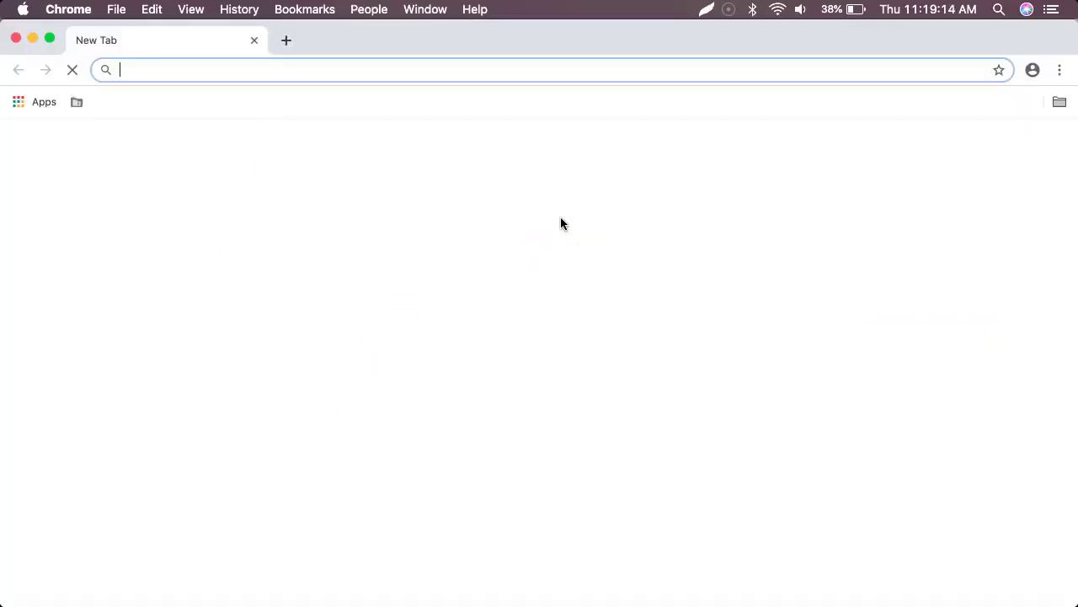
pyautogui.write('https://faizanpk-store.myshopify.com/products/portable-water-drinking-bottle')
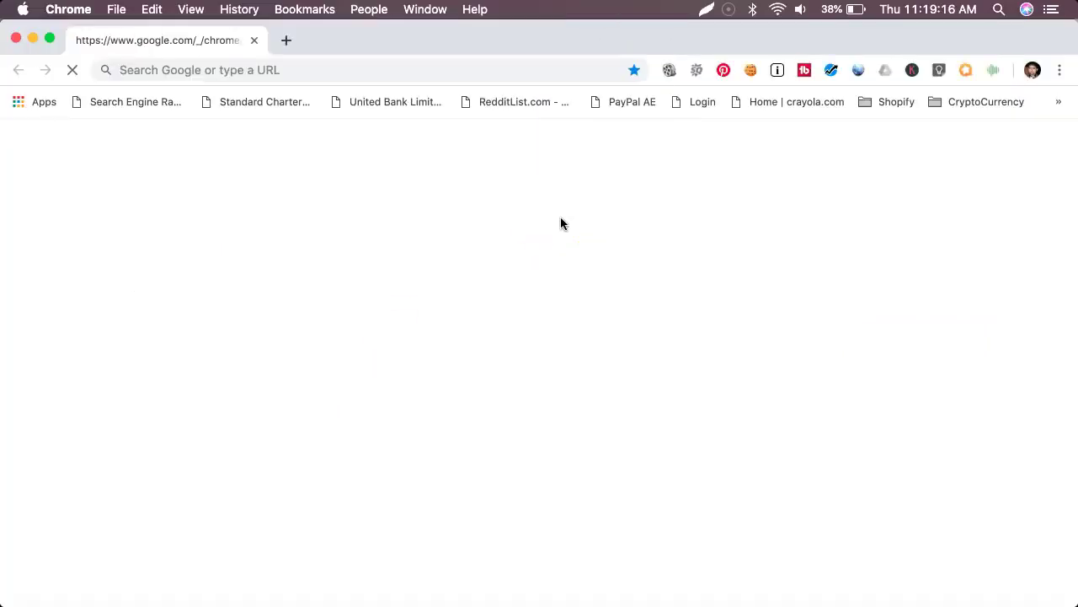
pyautogui.press('Return')
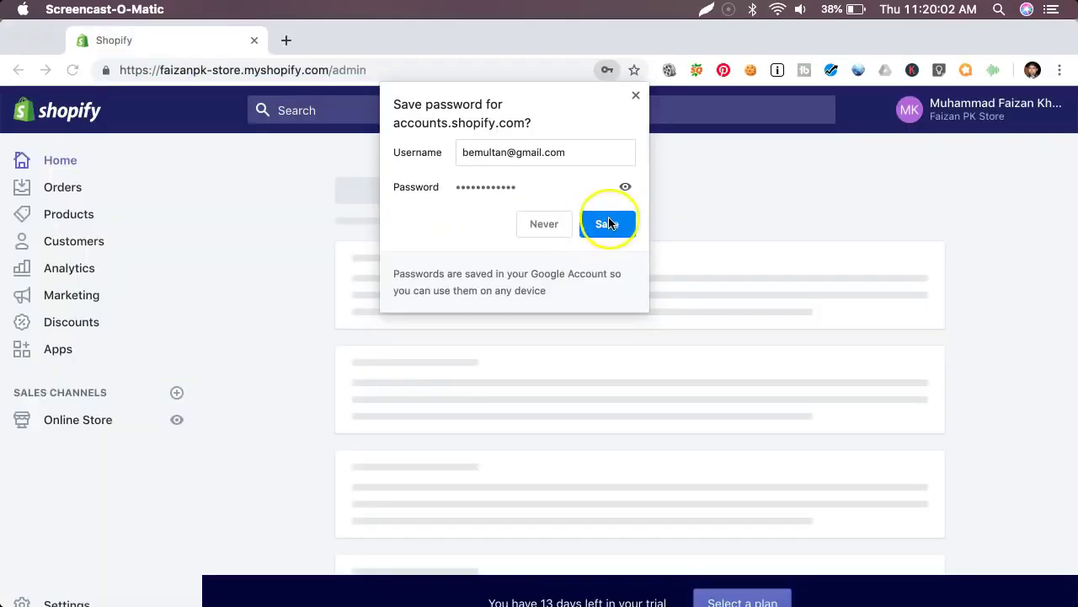
# Save the store login in the browser and open Ali Reviews from the store's installed apps.
pyautogui.click(609, 222)
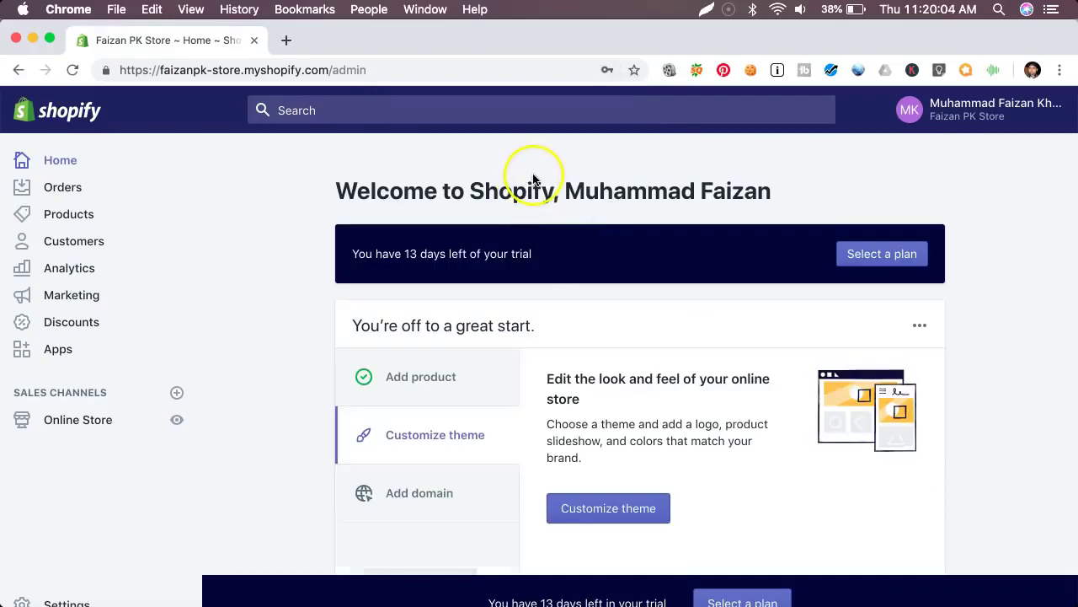
pyautogui.click(65, 353)
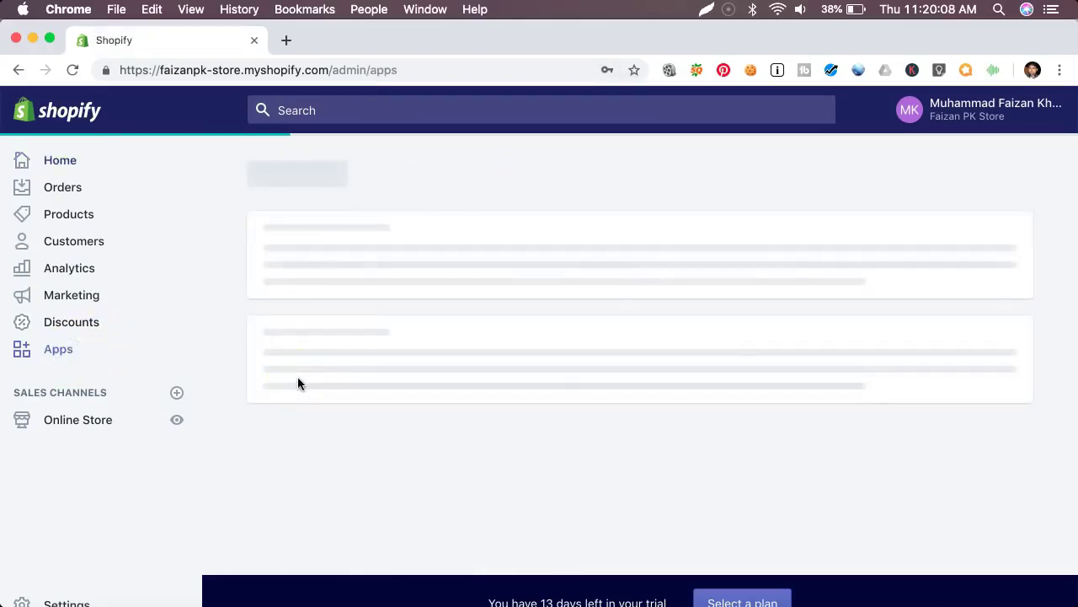
pyautogui.click(345, 307)
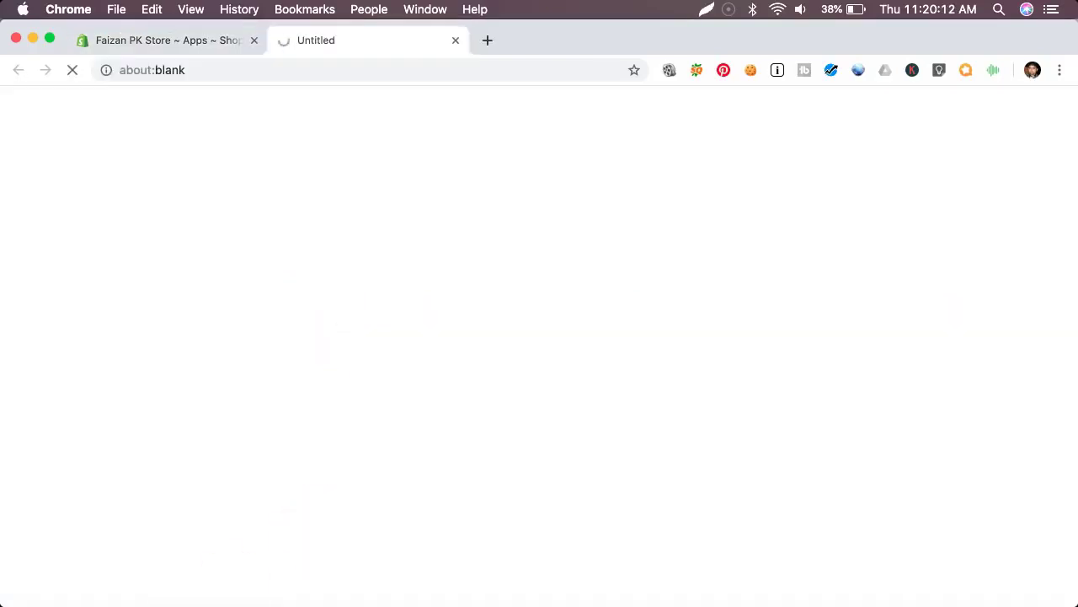
# Switch to Opera and look for the water bottle's source across the AliExpress, Shopify product and Oberlo search pages.
pyautogui.click(243, 603)
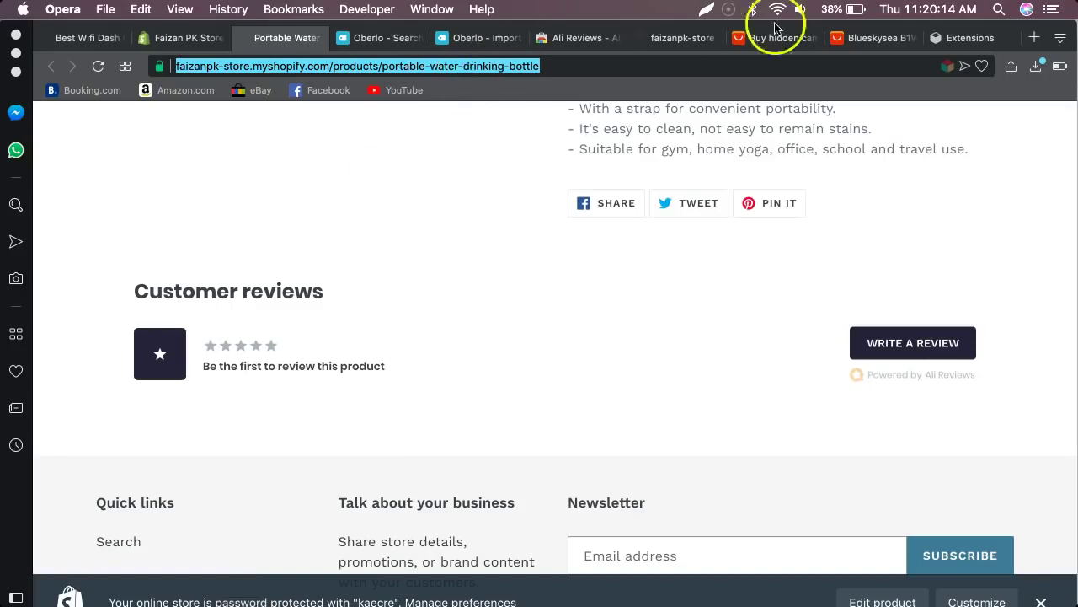
pyautogui.click(854, 37)
pyautogui.click(766, 37)
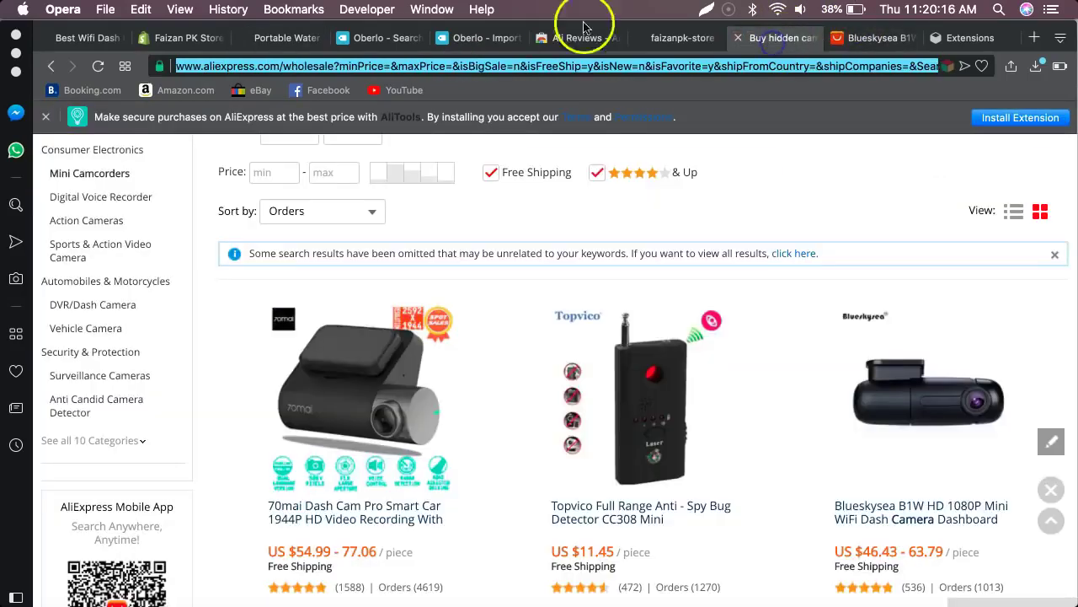
pyautogui.click(169, 44)
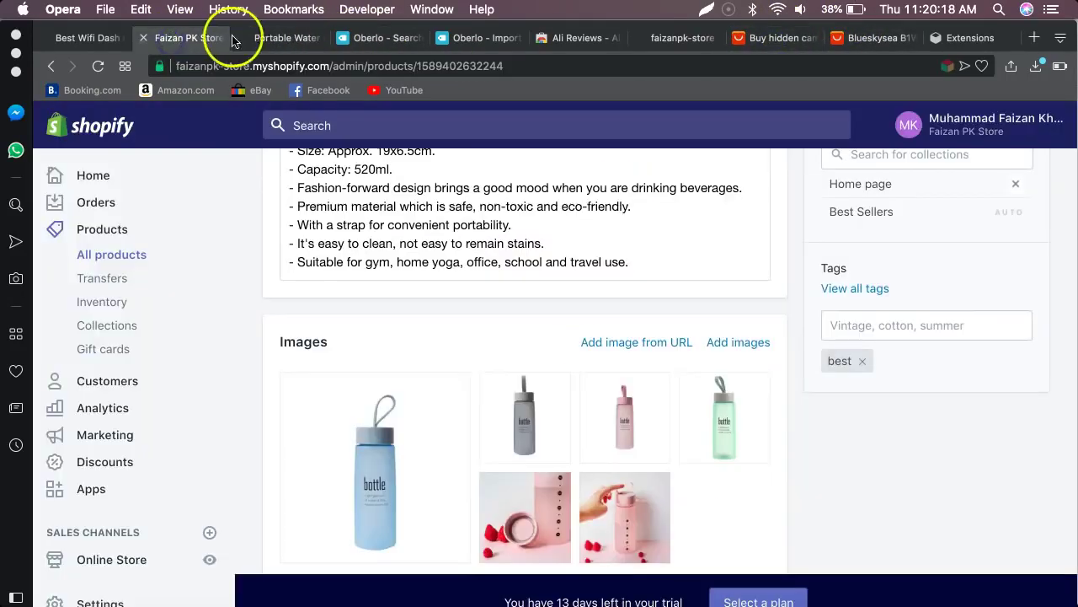
pyautogui.scroll(6, 316, 211)
pyautogui.scroll(2, 321, 209)
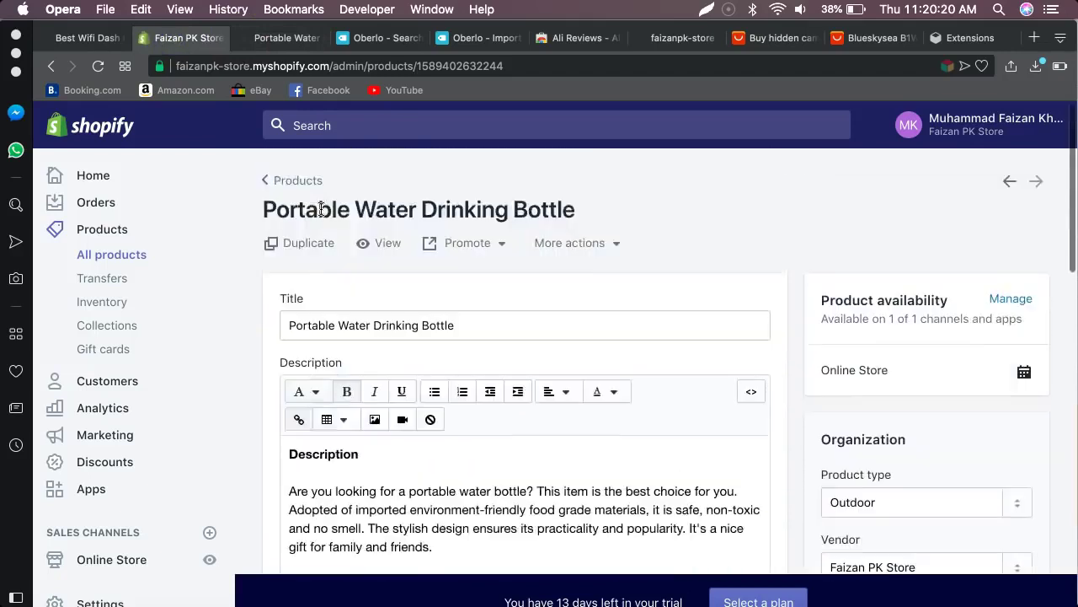
pyautogui.click(378, 38)
pyautogui.moveTo(317, 337)
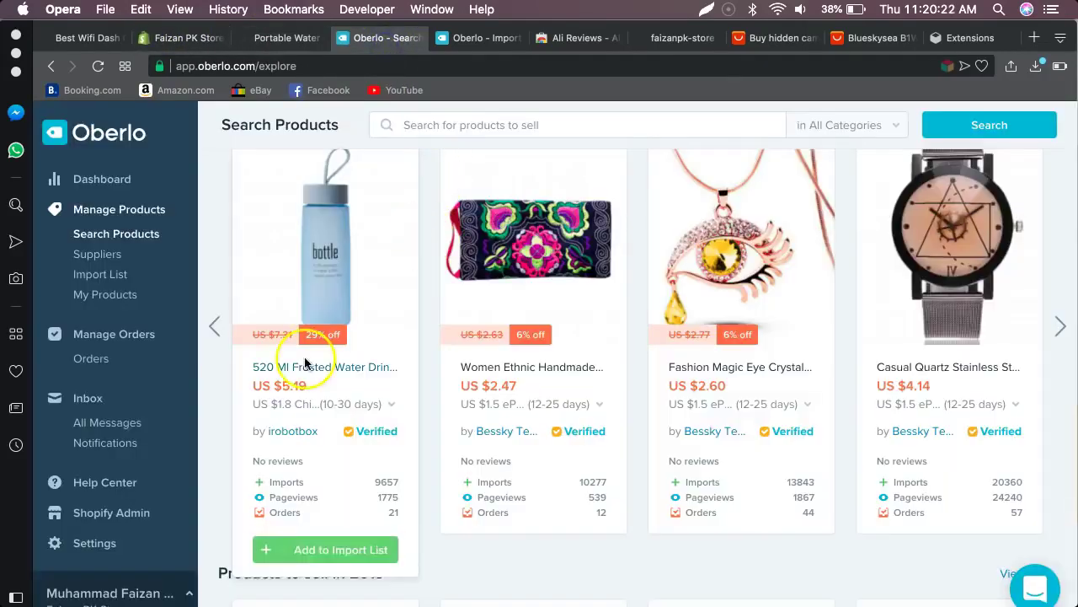
# Check the bottle's entry in the Oberlo import list and look through the products of its supplier, irobotbox.
pyautogui.click(303, 435)
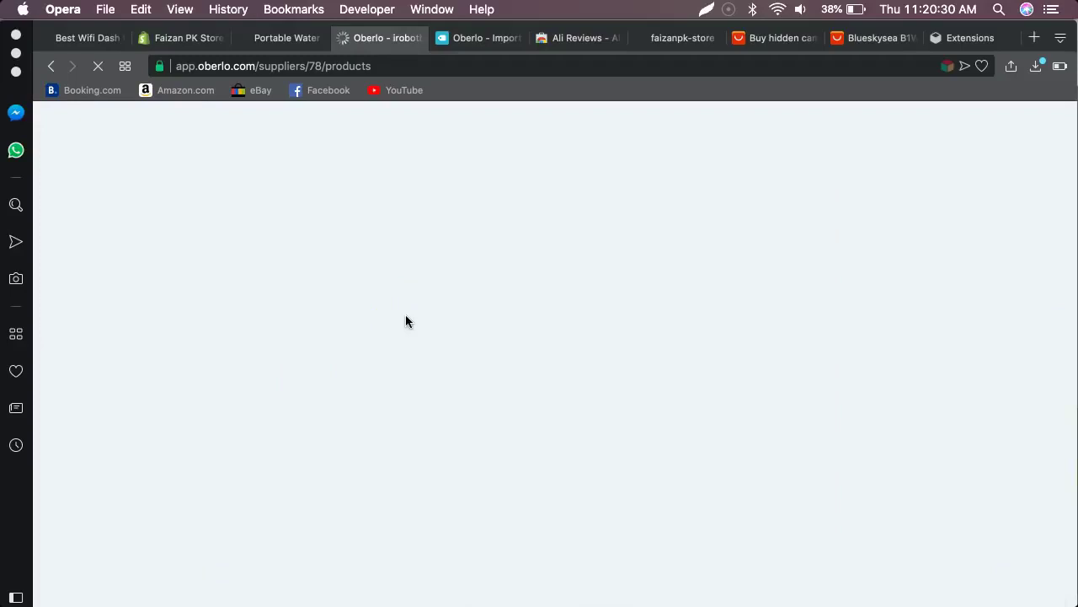
pyautogui.click(481, 42)
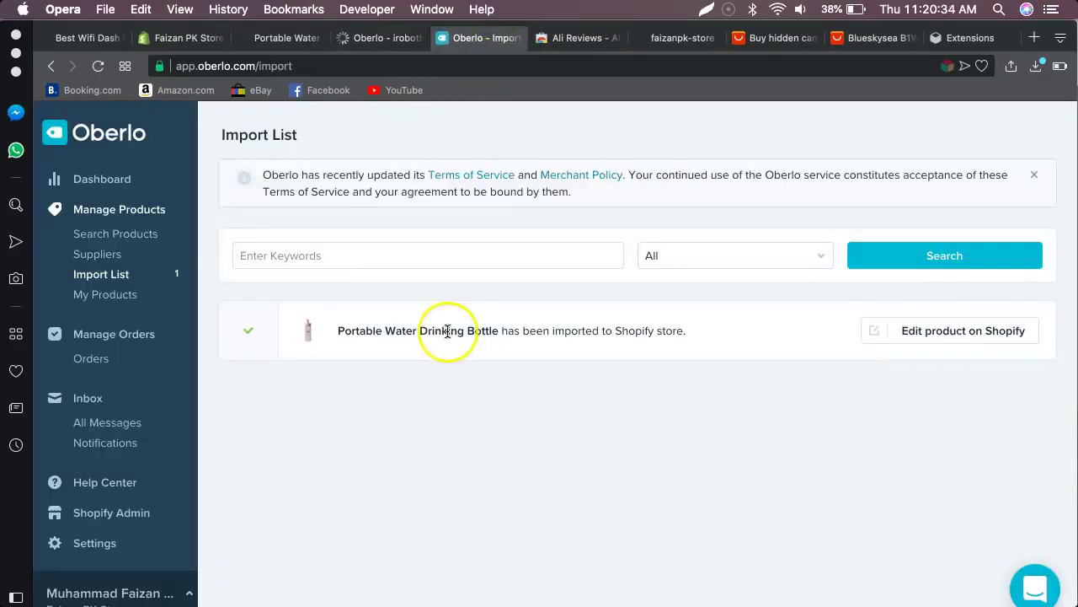
pyautogui.click(943, 326)
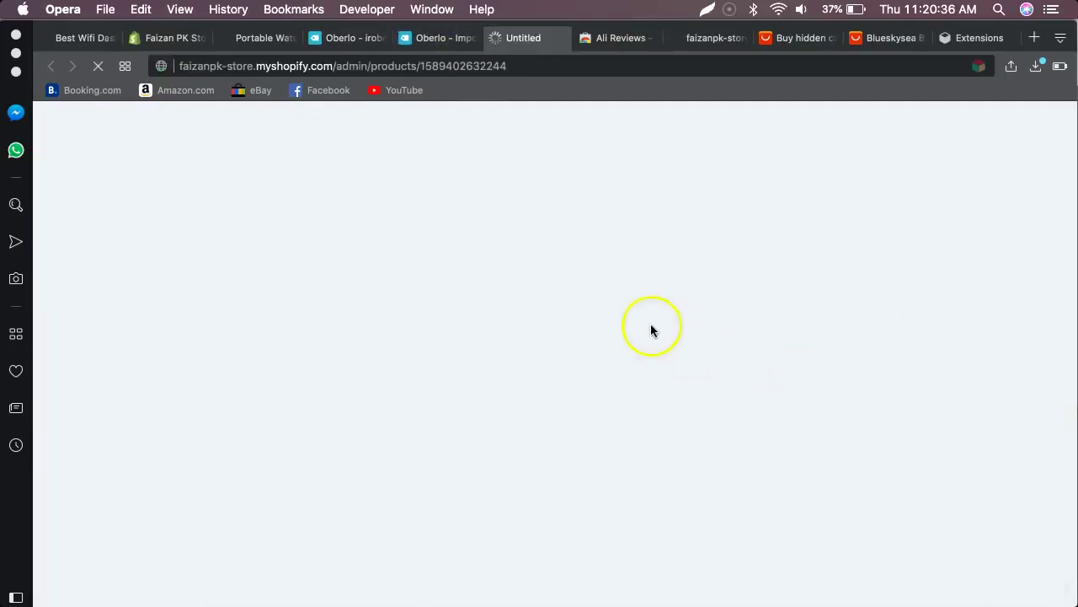
pyautogui.click(434, 38)
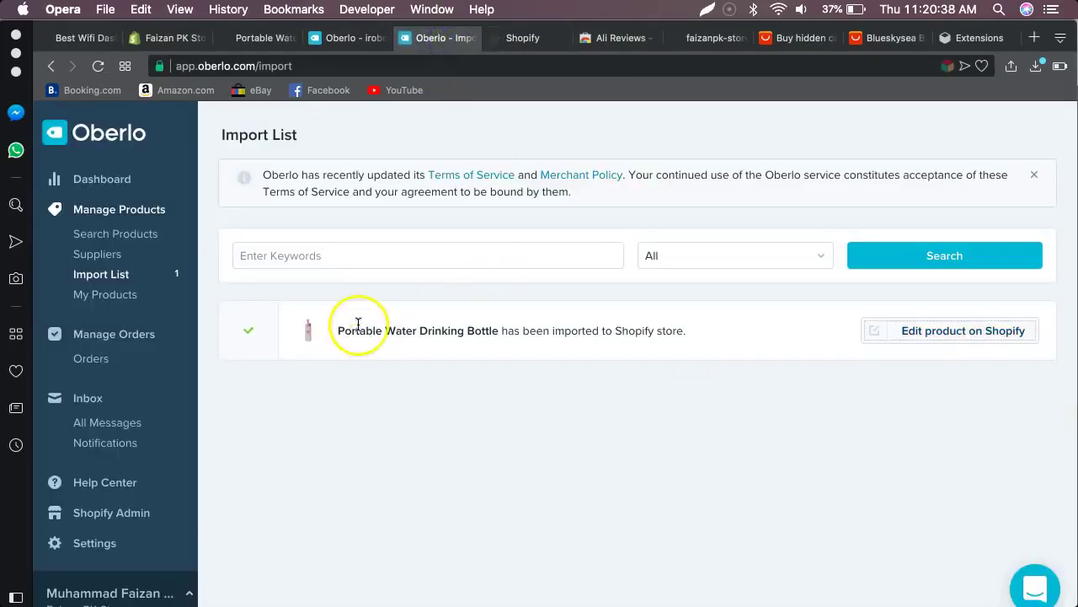
pyautogui.click(352, 38)
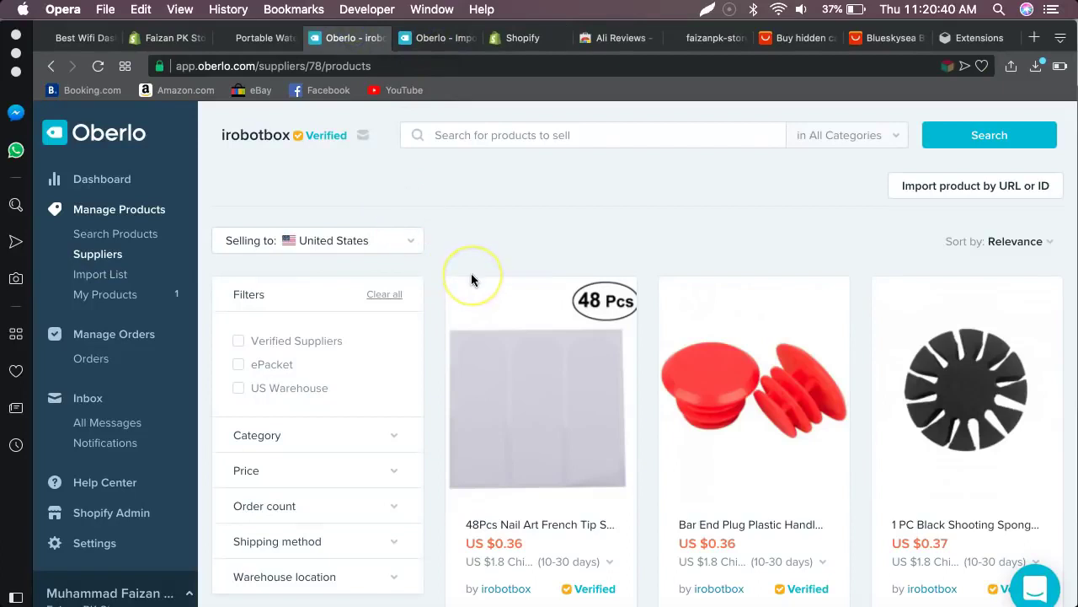
pyautogui.scroll(-8, 471, 273)
pyautogui.scroll(7, 471, 273)
pyautogui.scroll(2, 471, 279)
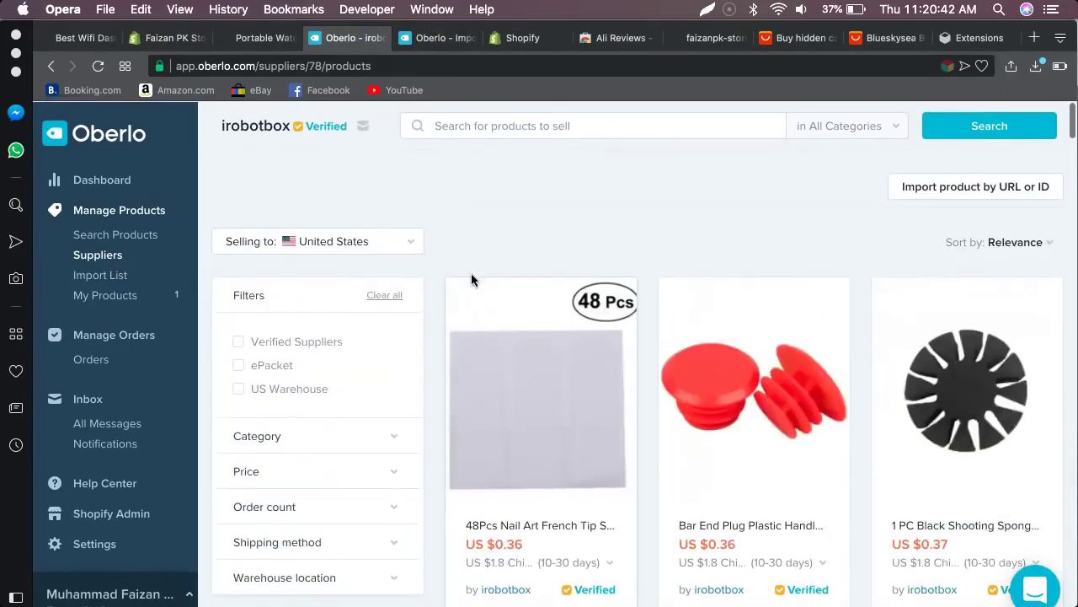
# Return to Oberlo's product search, skipping the welcome tour, and open the details of the 520 Ml Frosted Water Drinking Bottle.
pyautogui.click(52, 66)
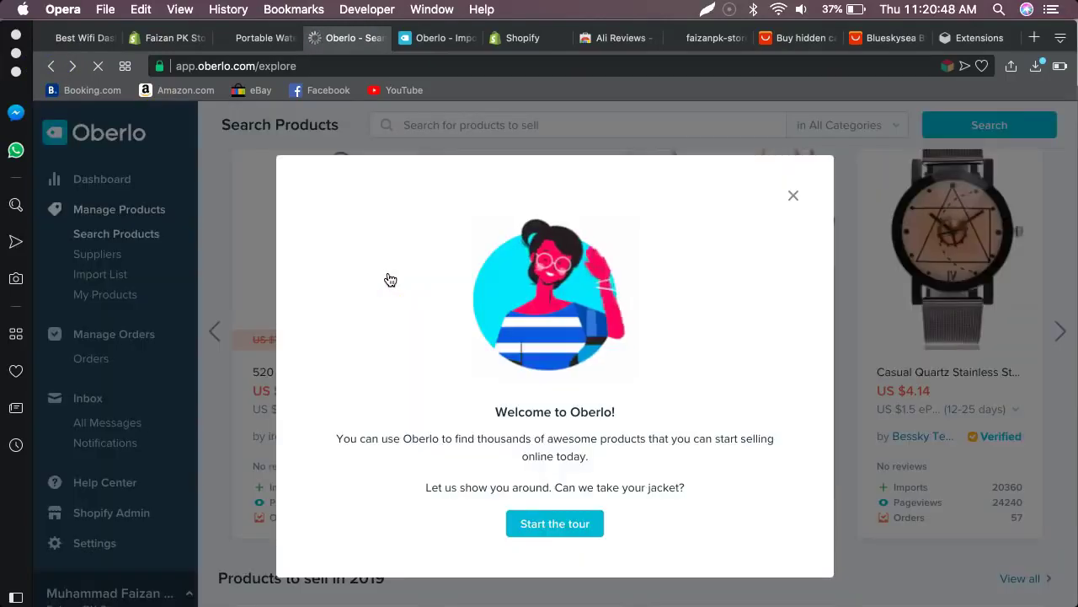
pyautogui.click(793, 193)
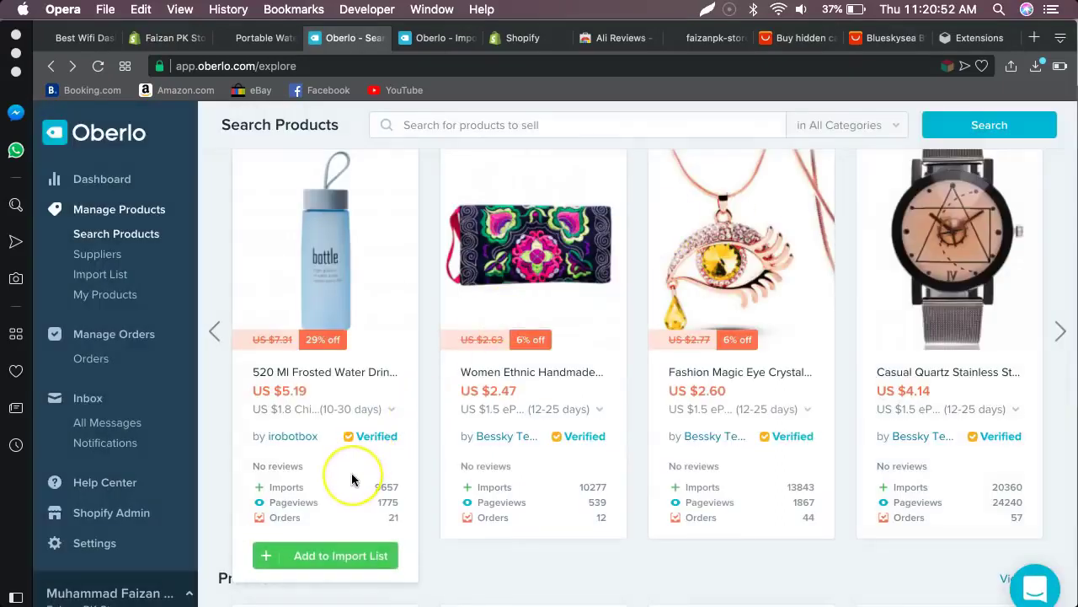
pyautogui.click(262, 376)
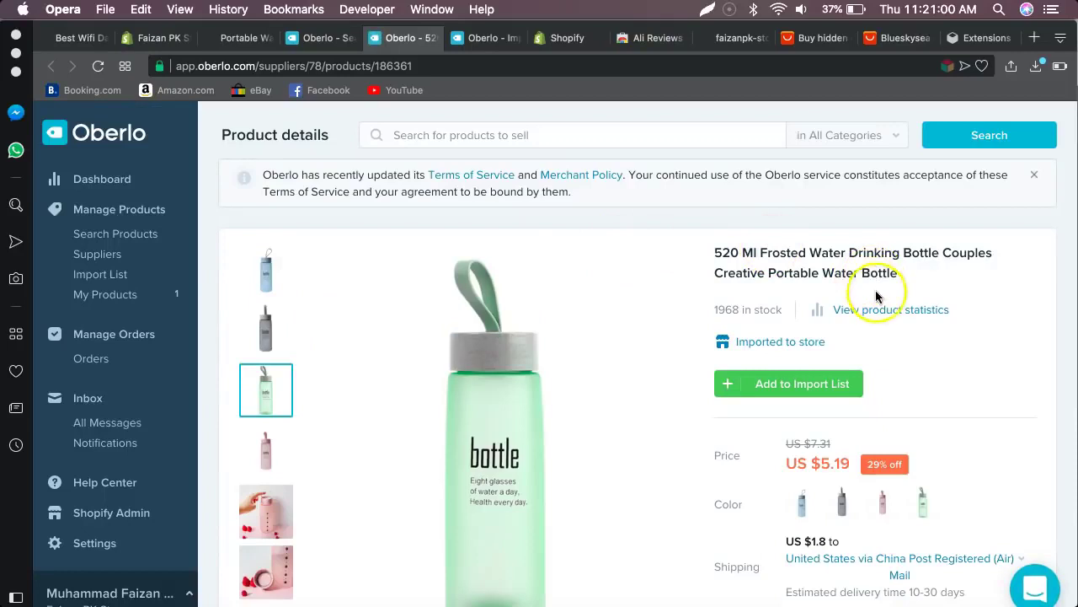
# Examine the bottle's title, stock, shipping, description, similar products and product statistics on its Oberlo details page.
pyautogui.scroll(-5, 881, 300)
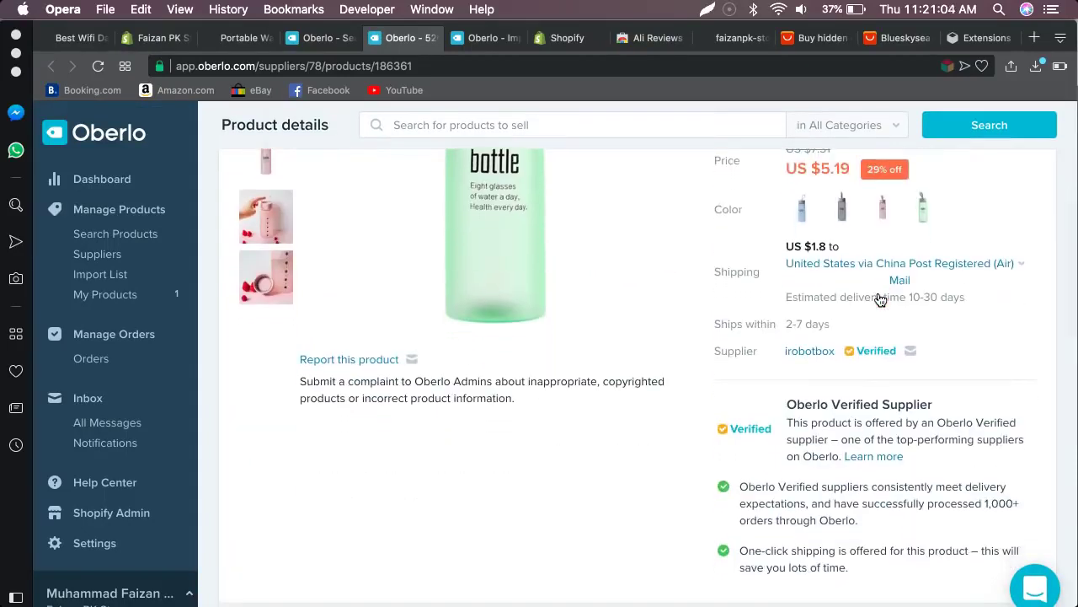
pyautogui.scroll(-5, 880, 301)
pyautogui.scroll(-5, 880, 301)
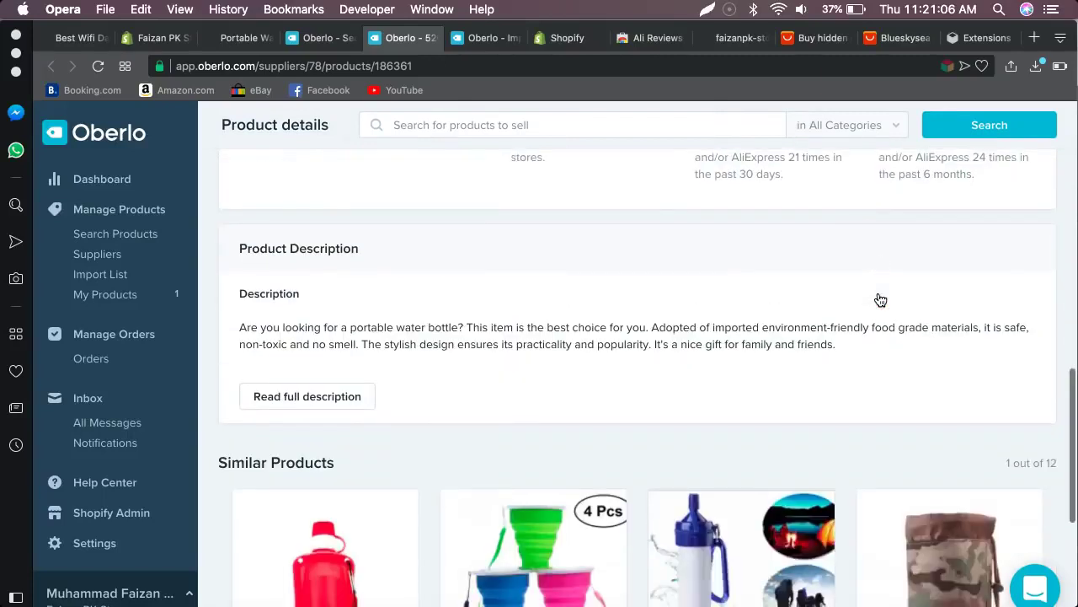
pyautogui.scroll(-3, 880, 301)
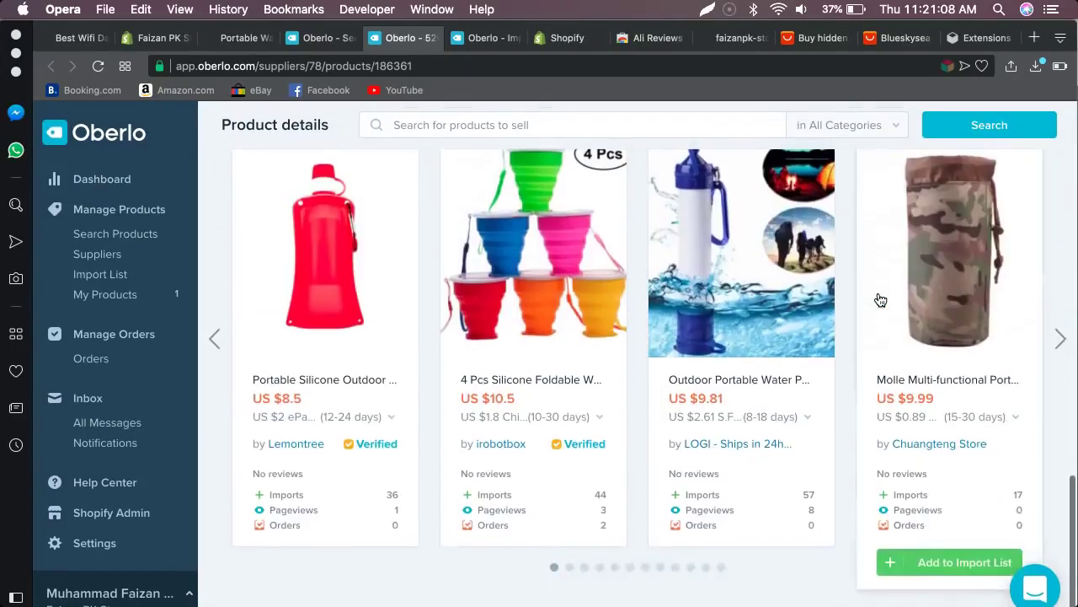
pyautogui.scroll(15, 880, 301)
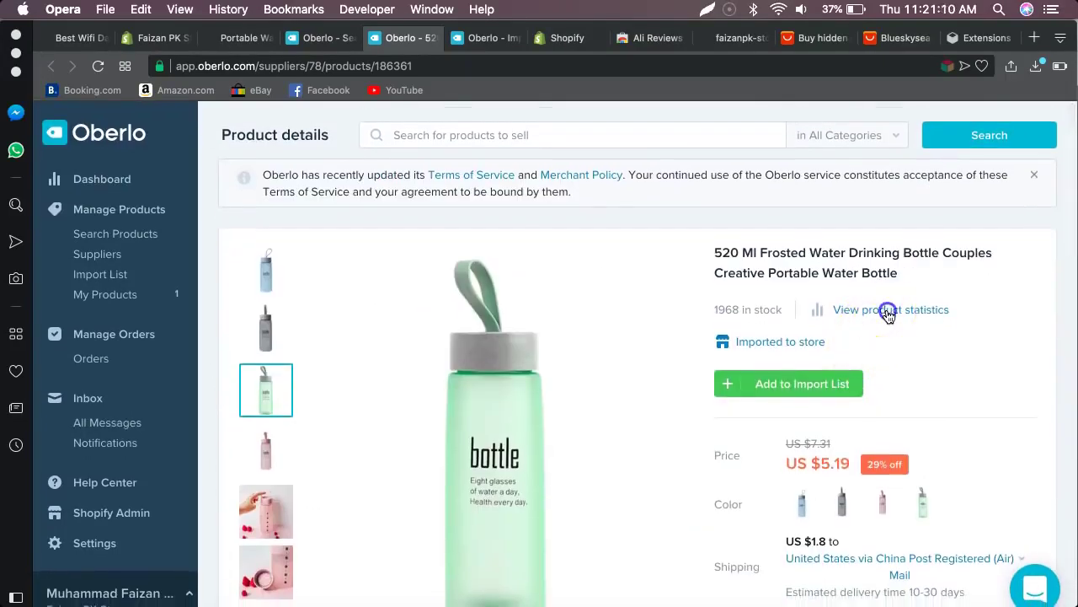
pyautogui.click(886, 311)
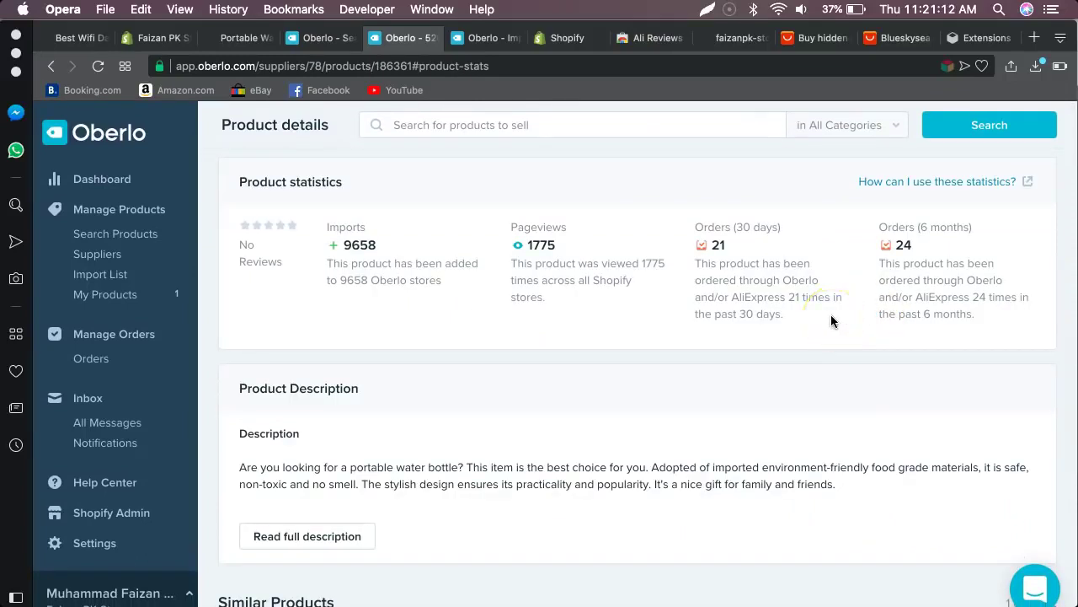
pyautogui.scroll(10, 831, 315)
pyautogui.click(794, 254)
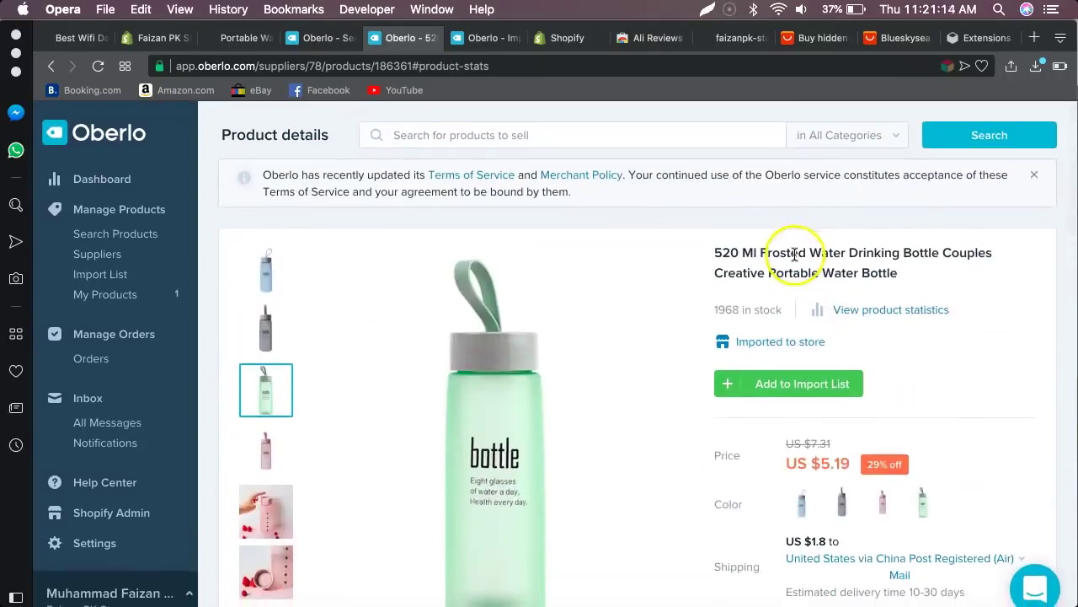
pyautogui.tripleClick(794, 254)
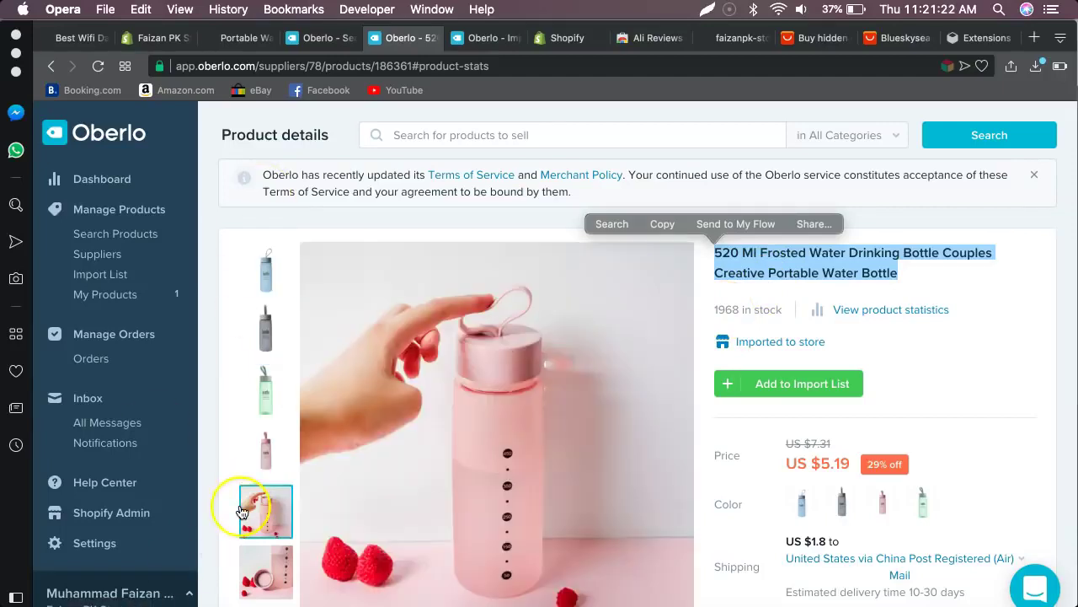
# Switch to Chrome and open the Portable Water Drinking Bottle from the store's product list.
pyautogui.click(205, 595)
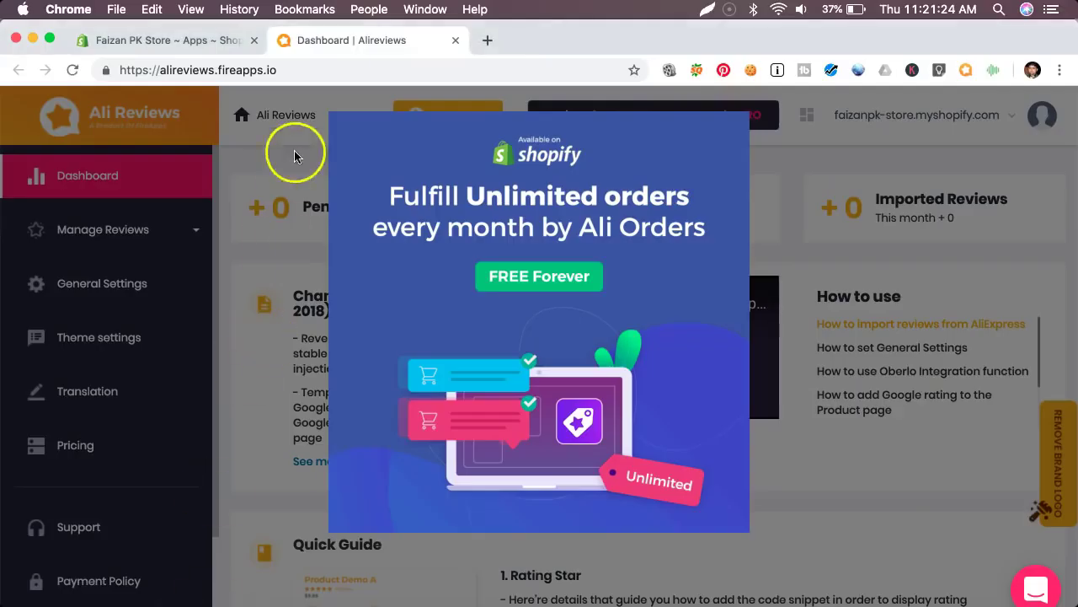
pyautogui.click(178, 38)
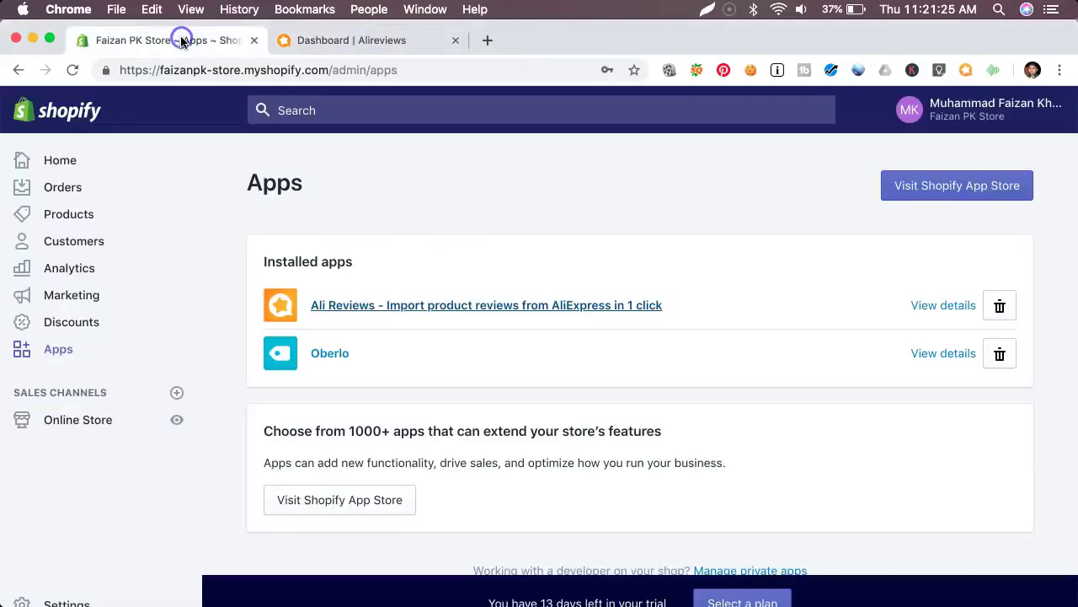
pyautogui.click(73, 213)
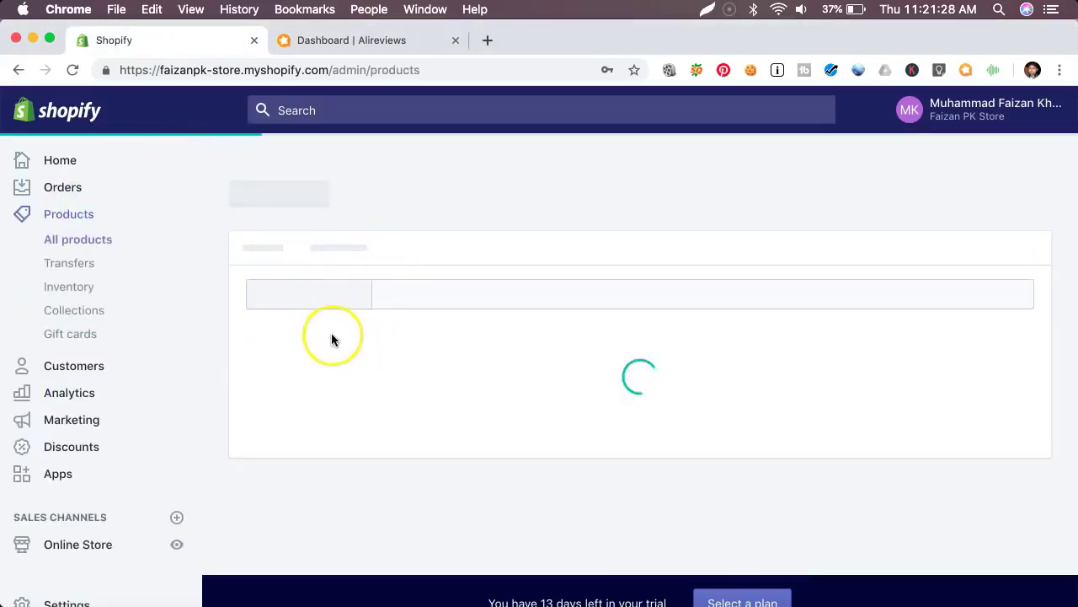
pyautogui.click(394, 472)
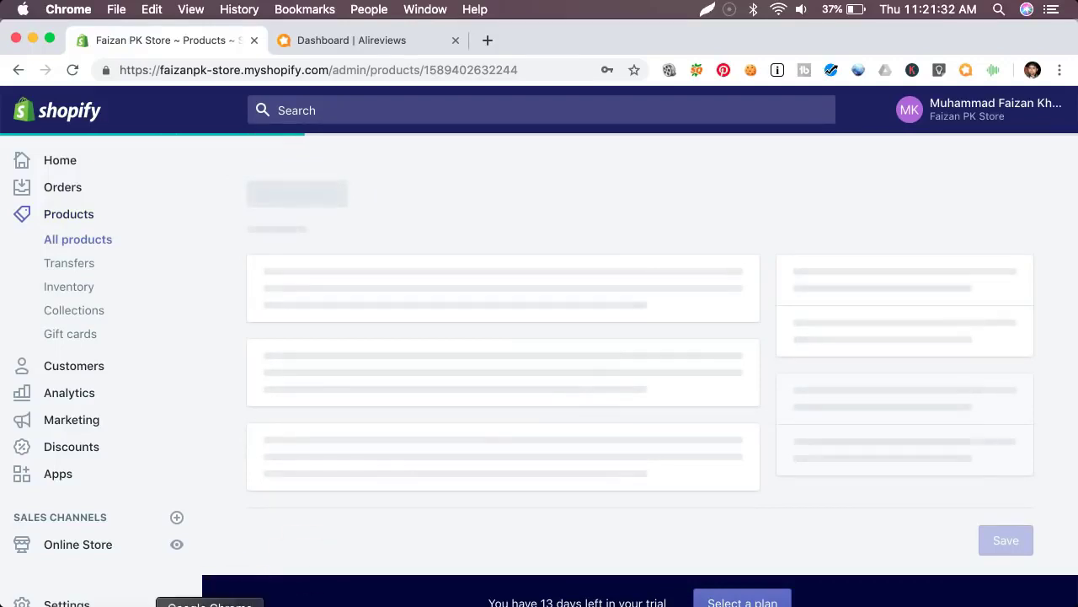
# Check the bottle's supplier stock in Oberlo and set the Blue, Grey, Pink and Green variants' inventory to 1968 in Shopify.
pyautogui.click(241, 606)
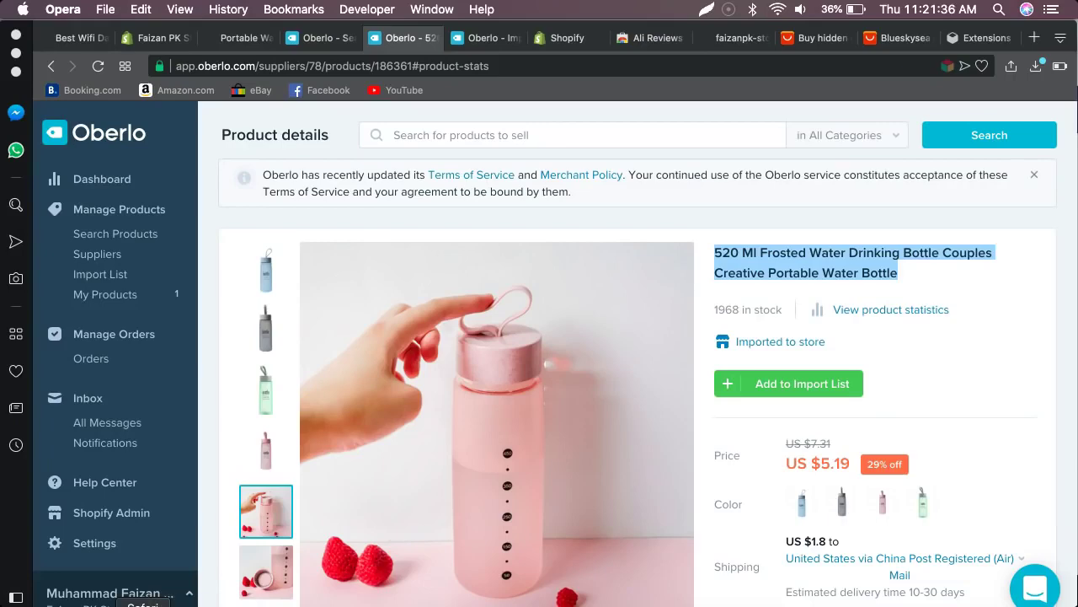
pyautogui.click(186, 606)
pyautogui.scroll(-10, 416, 405)
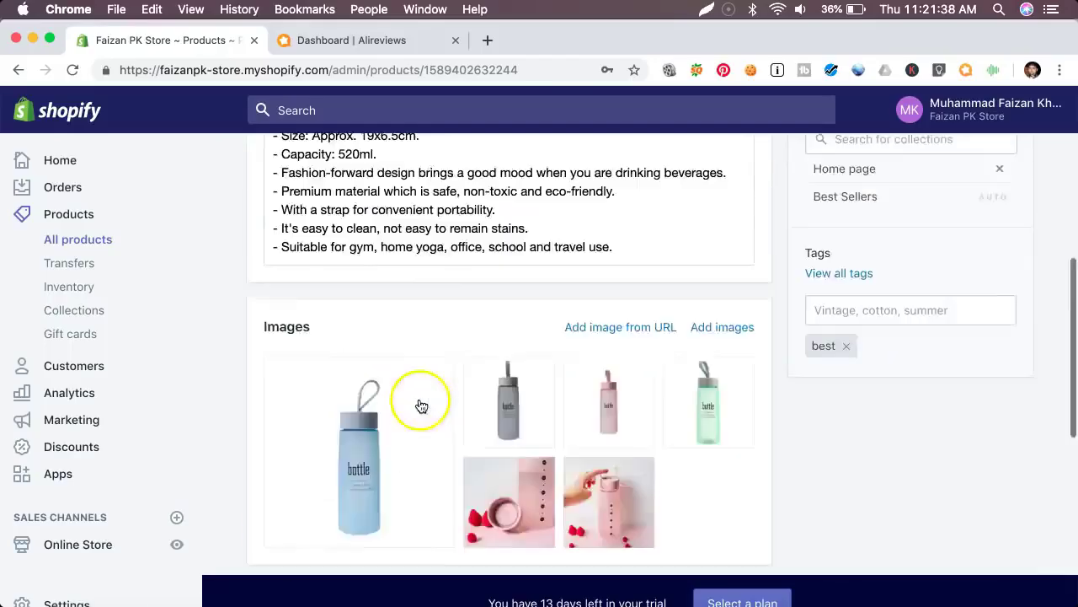
pyautogui.scroll(-3, 620, 404)
pyautogui.click(459, 261)
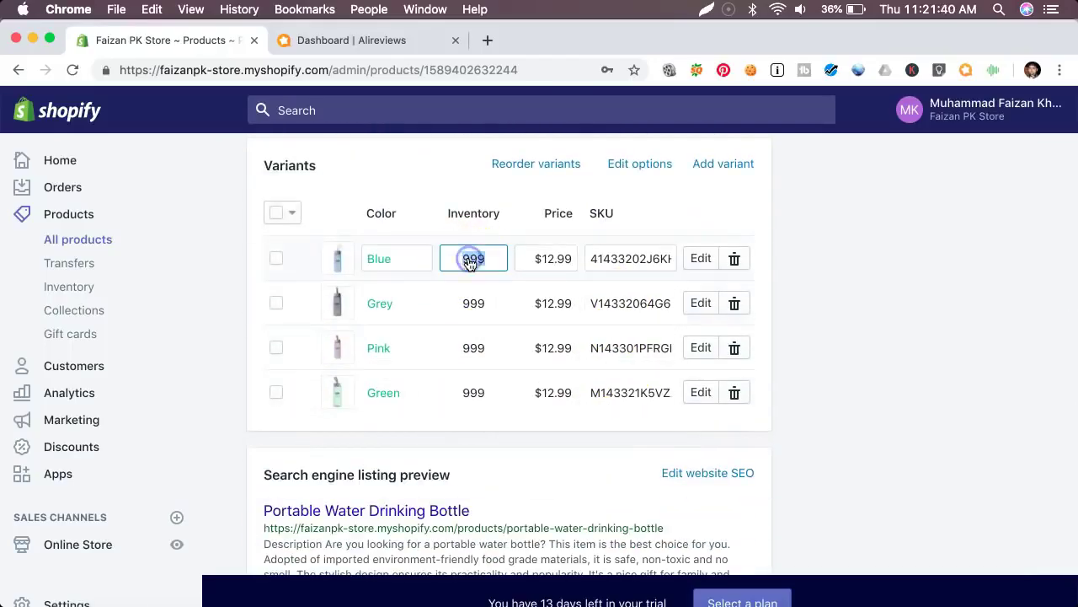
pyautogui.write('1968')
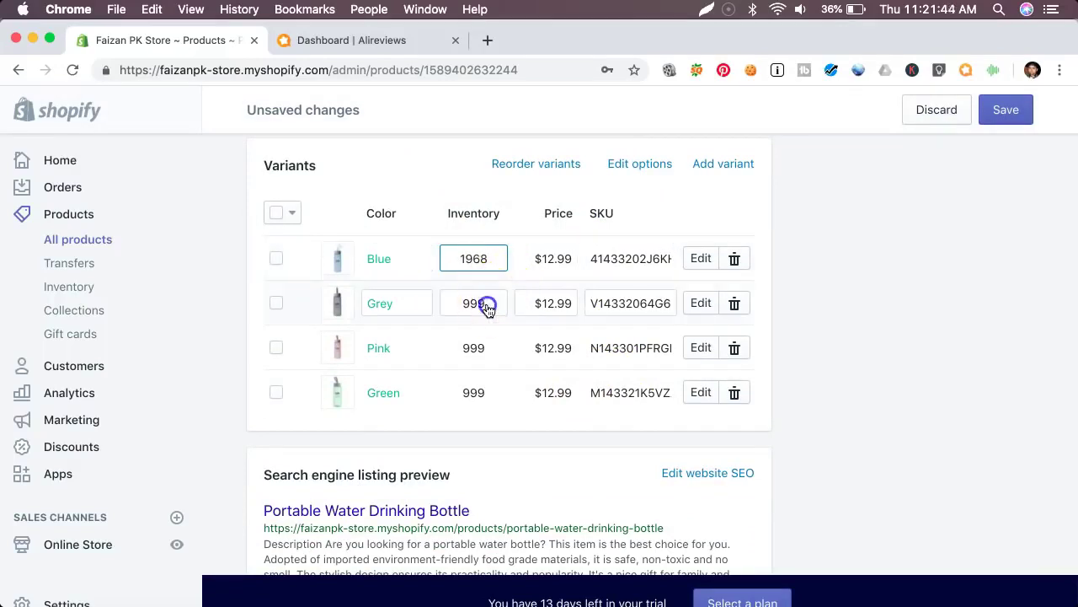
pyautogui.click(485, 307)
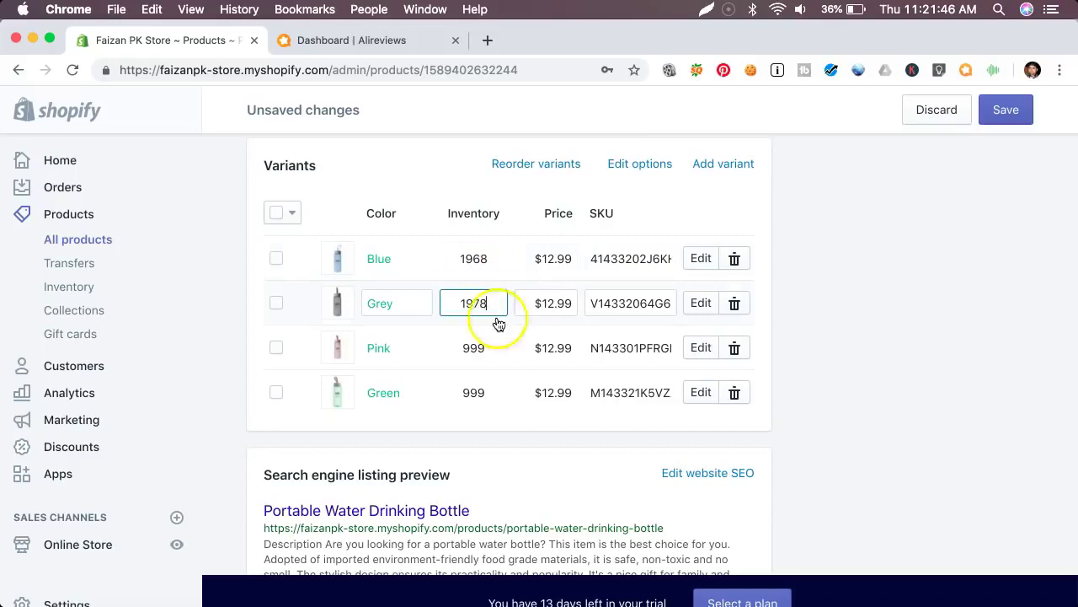
pyautogui.click(495, 343)
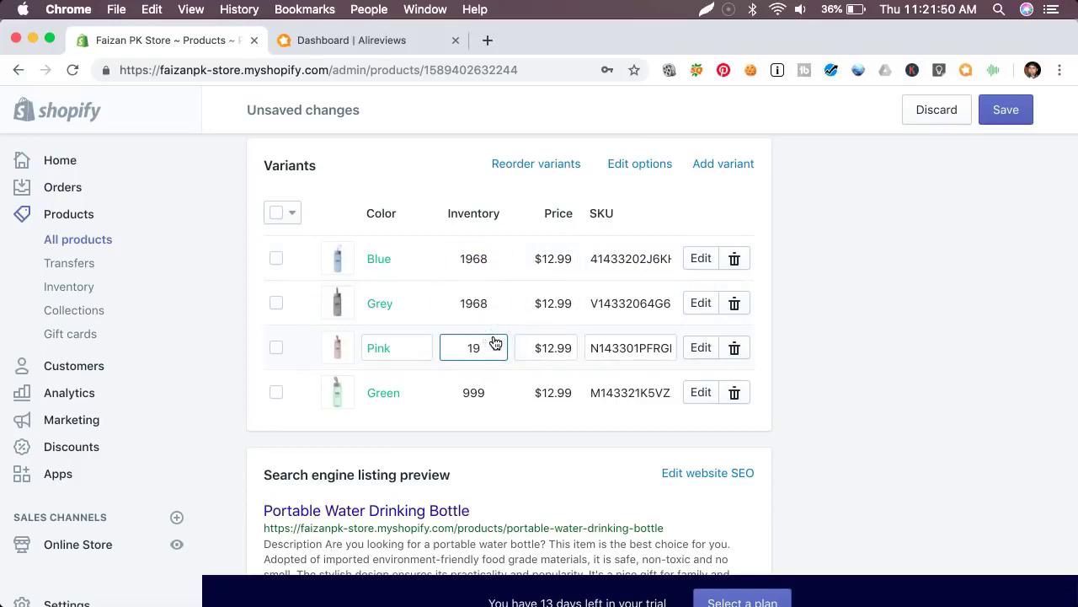
pyautogui.click(489, 393)
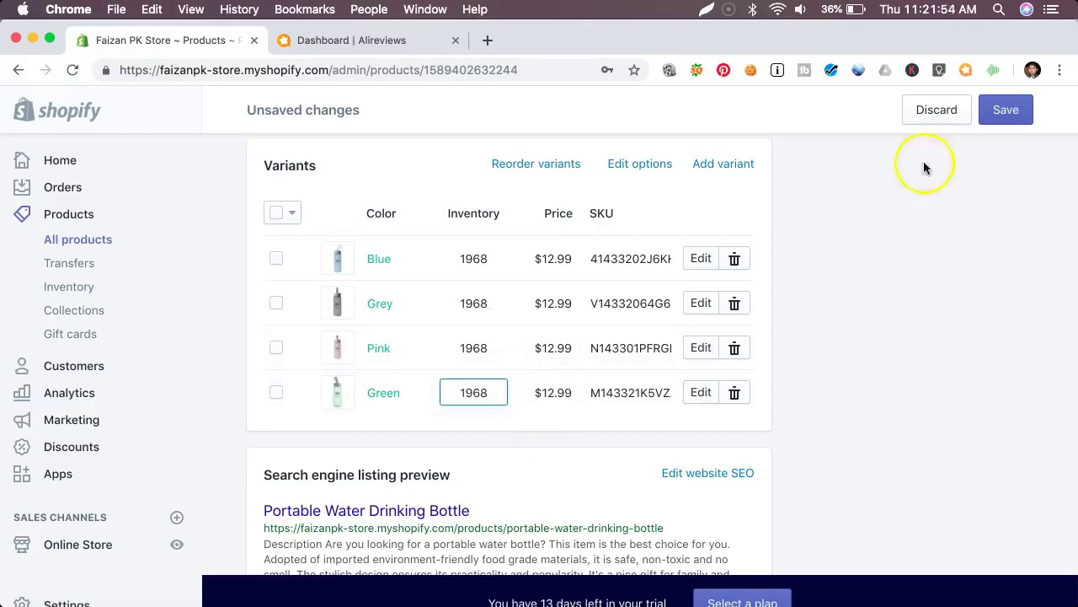
# Save the inventory changes to the Portable Water Drinking Bottle and bring up the Ali Reviews dashboard.
pyautogui.click(1005, 113)
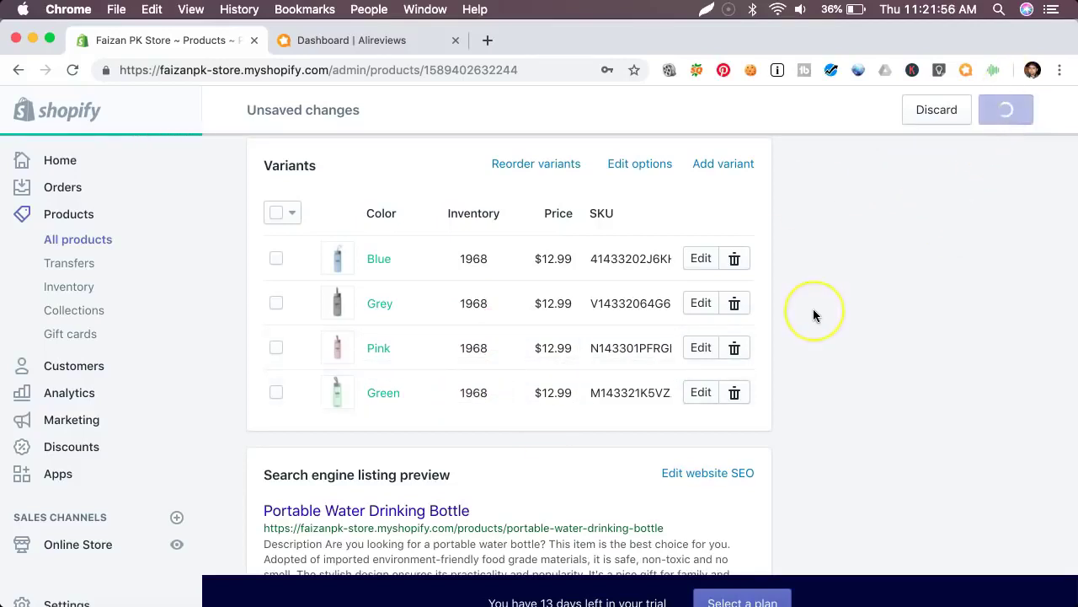
pyautogui.scroll(10, 614, 337)
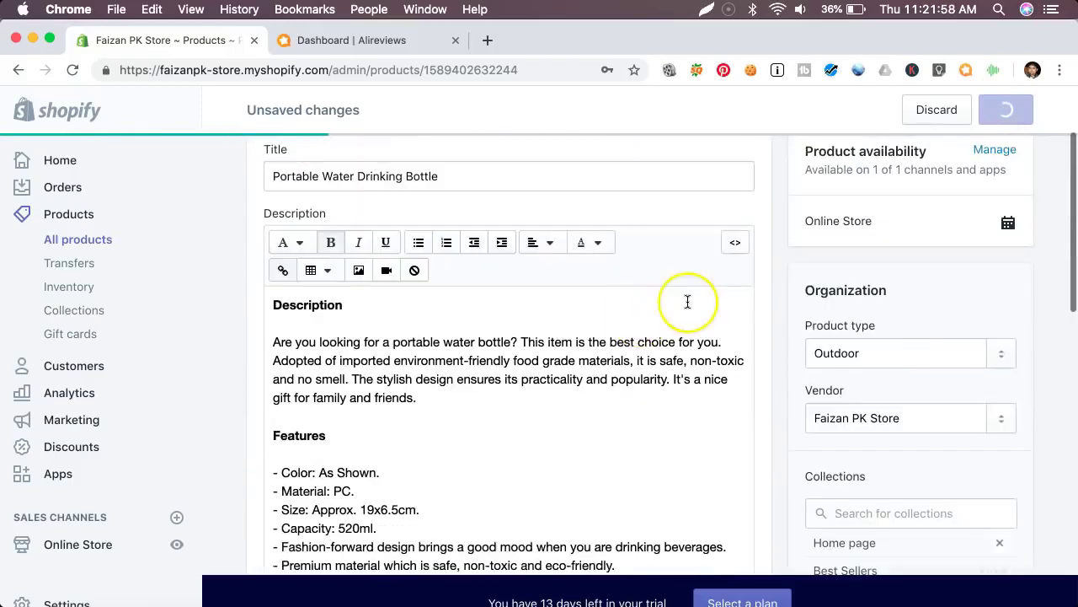
pyautogui.scroll(3, 687, 301)
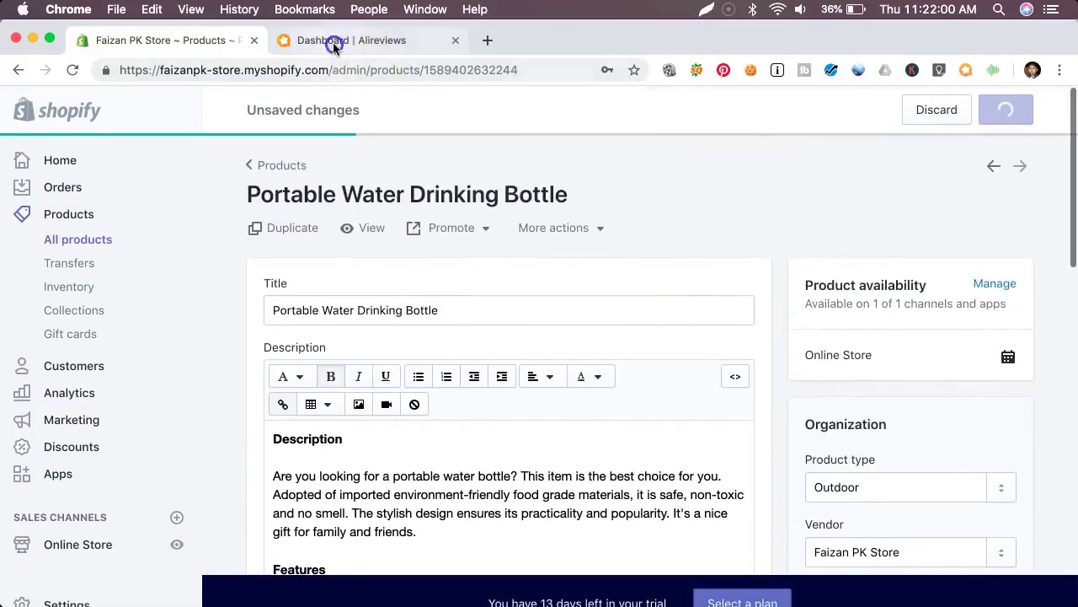
pyautogui.click(333, 44)
pyautogui.click(771, 181)
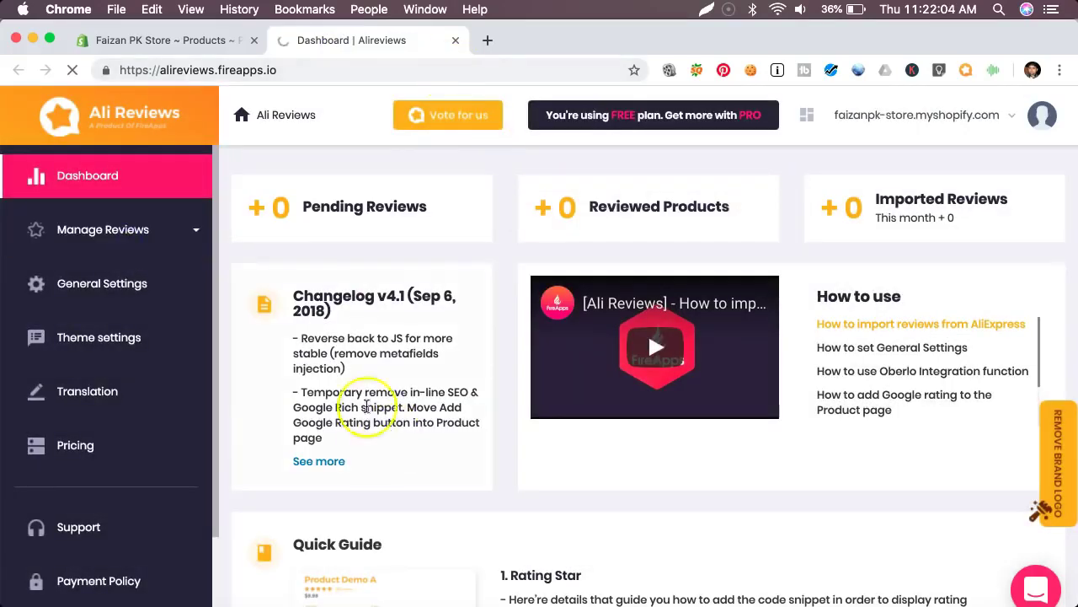
# Switch to Opera, search AliExpress for "520 Ml Frosted Water Drinking Bottle Couples Creat" and look through the results.
pyautogui.click(242, 603)
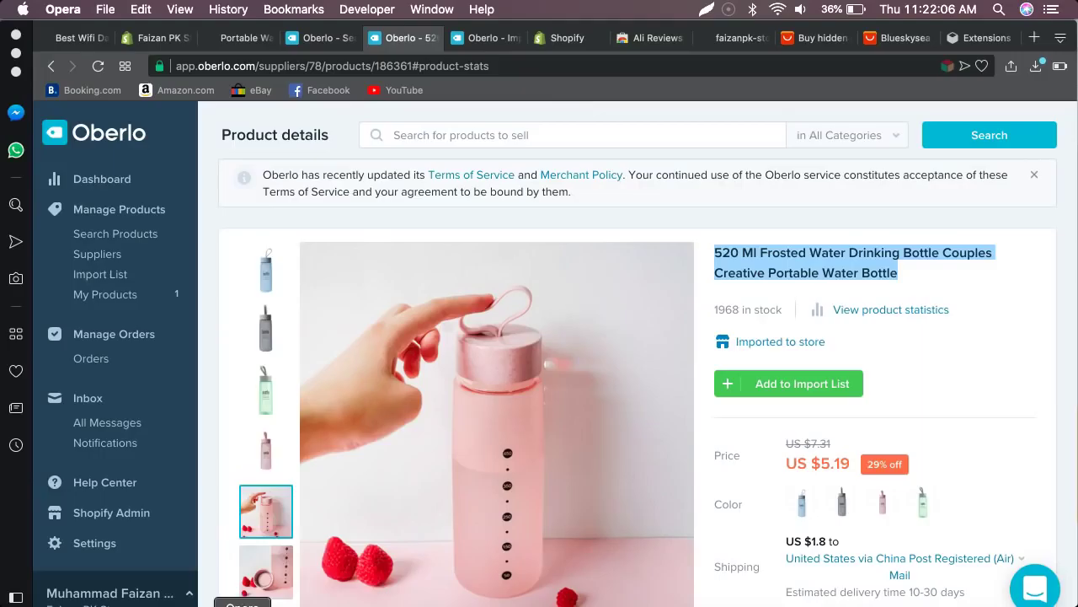
pyautogui.click(813, 38)
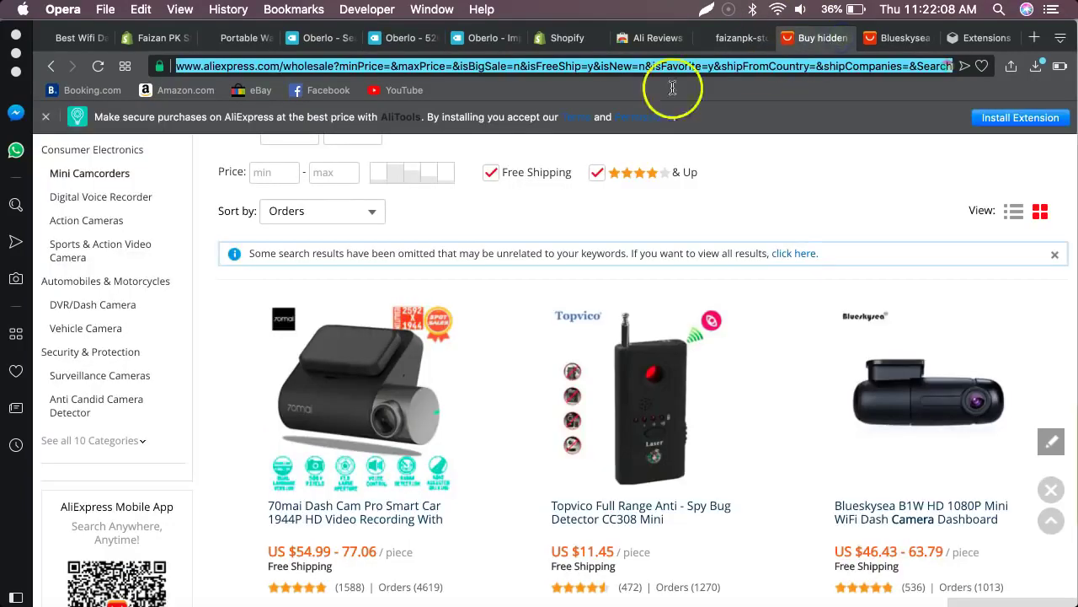
pyautogui.scroll(5, 570, 253)
pyautogui.doubleClick(427, 268)
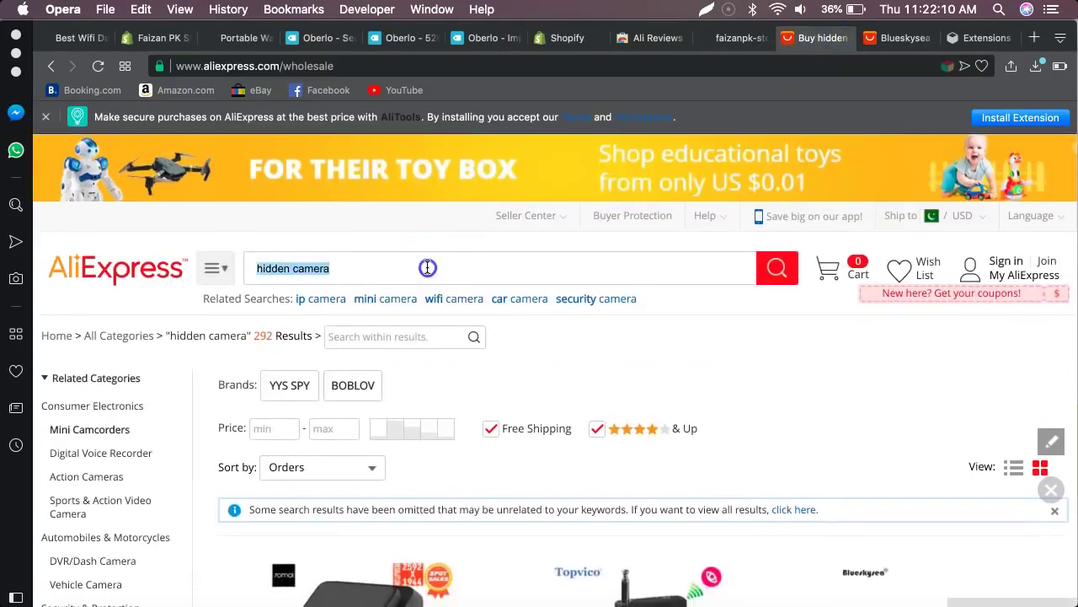
pyautogui.write('520 Ml Frosted Water Drinking Bottle Couples Creat')
pyautogui.press('Return')
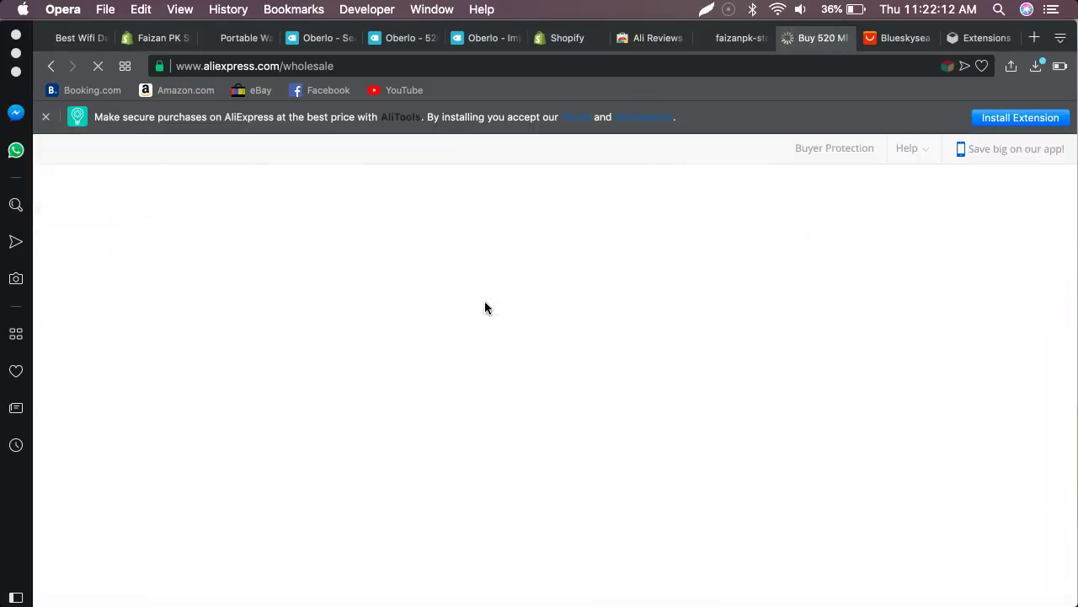
pyautogui.scroll(-2, 554, 329)
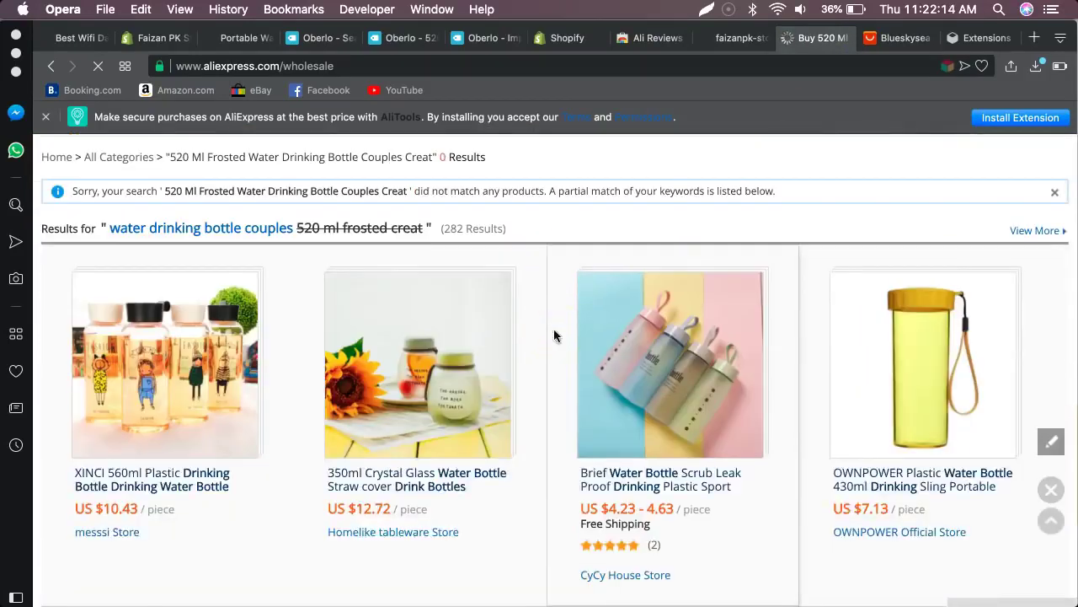
pyautogui.scroll(-6, 578, 295)
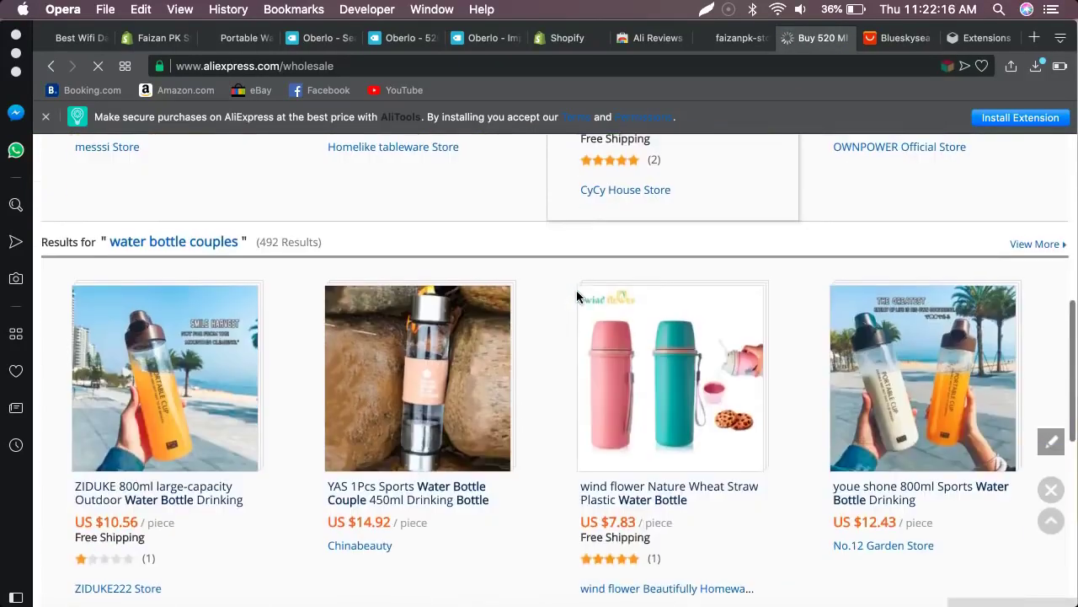
pyautogui.scroll(8, 576, 290)
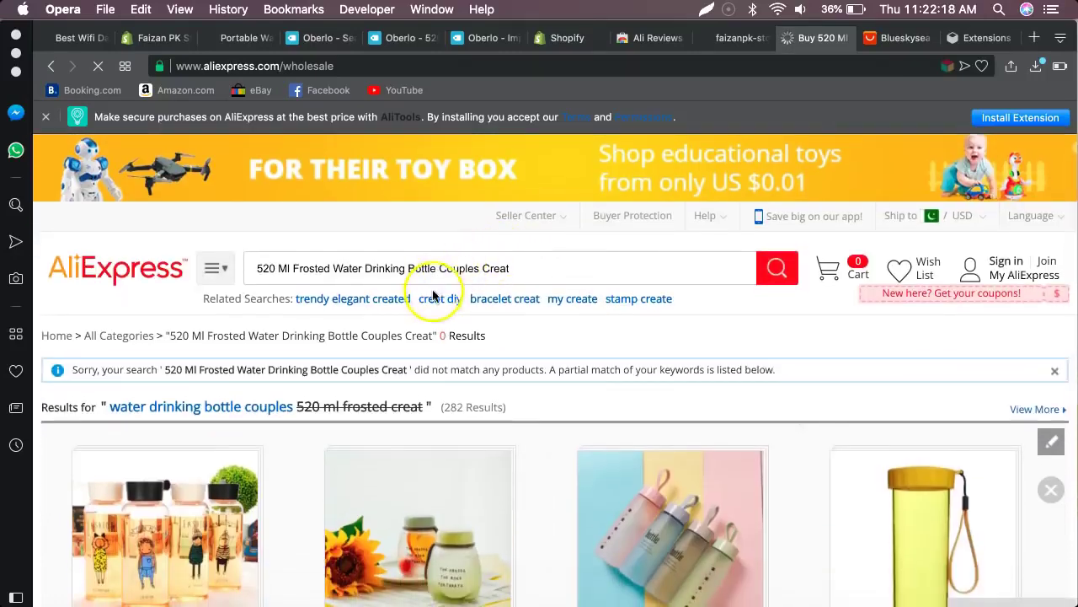
# Copy the bottle's title from its Oberlo details page again and search AliExpress for "520 Ml Frosted Water Drinking Bottle Couples".
pyautogui.moveTo(439, 267); pyautogui.dragTo(597, 271)
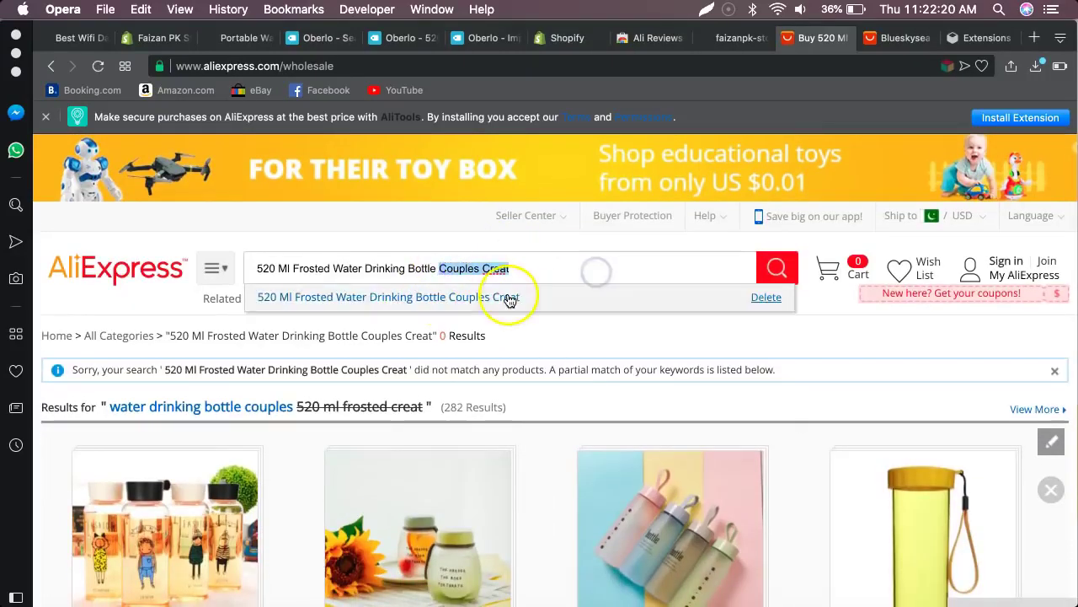
pyautogui.press('BackSpace')
pyautogui.click(396, 38)
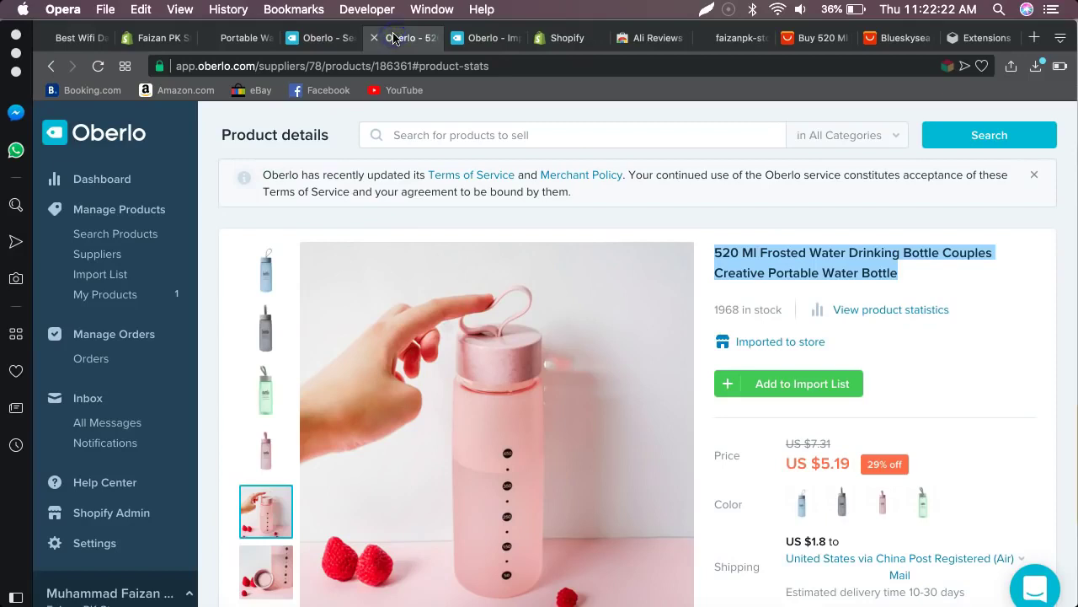
pyautogui.rightClick(743, 251)
pyautogui.moveTo(642, 276)
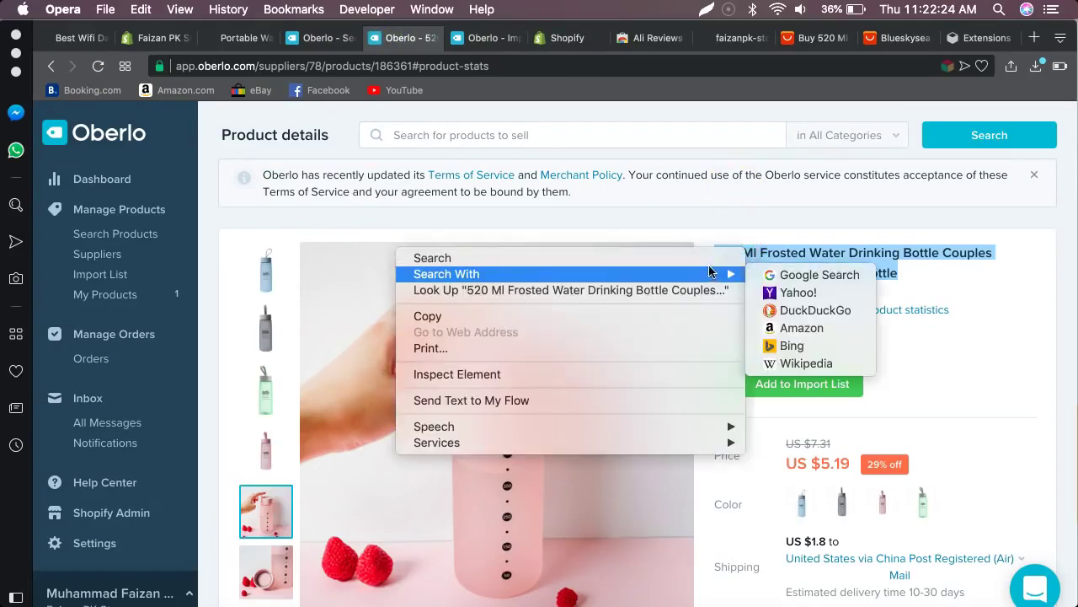
pyautogui.click(446, 316)
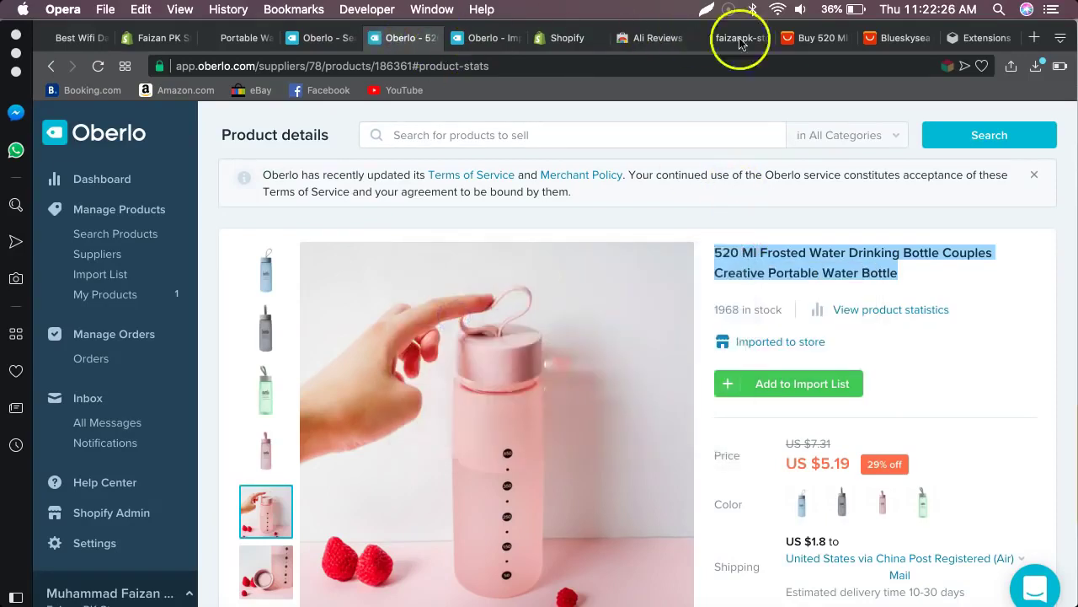
pyautogui.click(808, 39)
pyautogui.tripleClick(432, 268)
pyautogui.press('cmd+v')
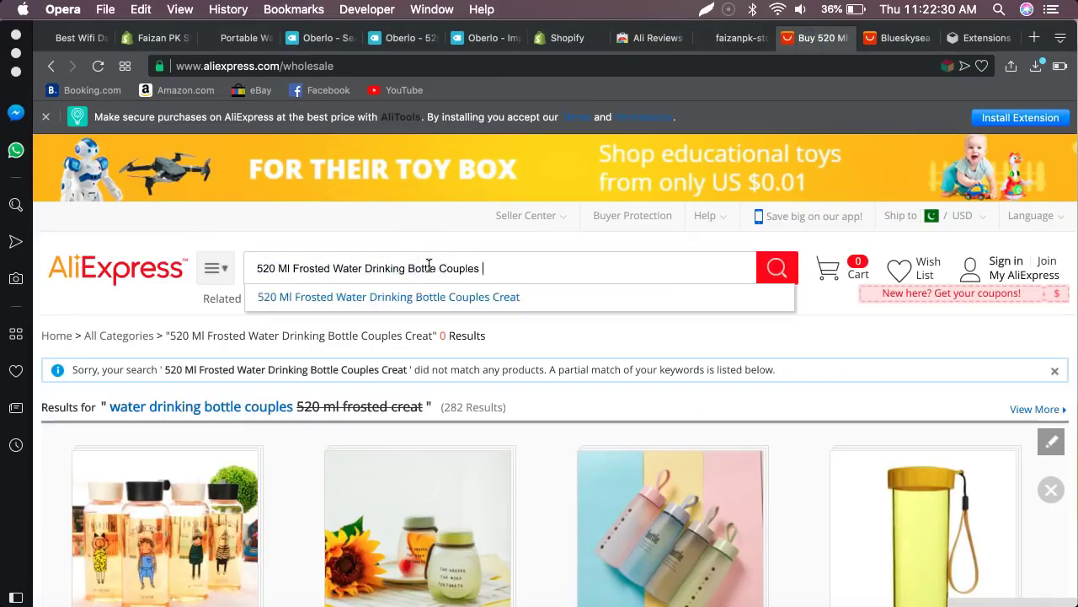
pyautogui.press('Return')
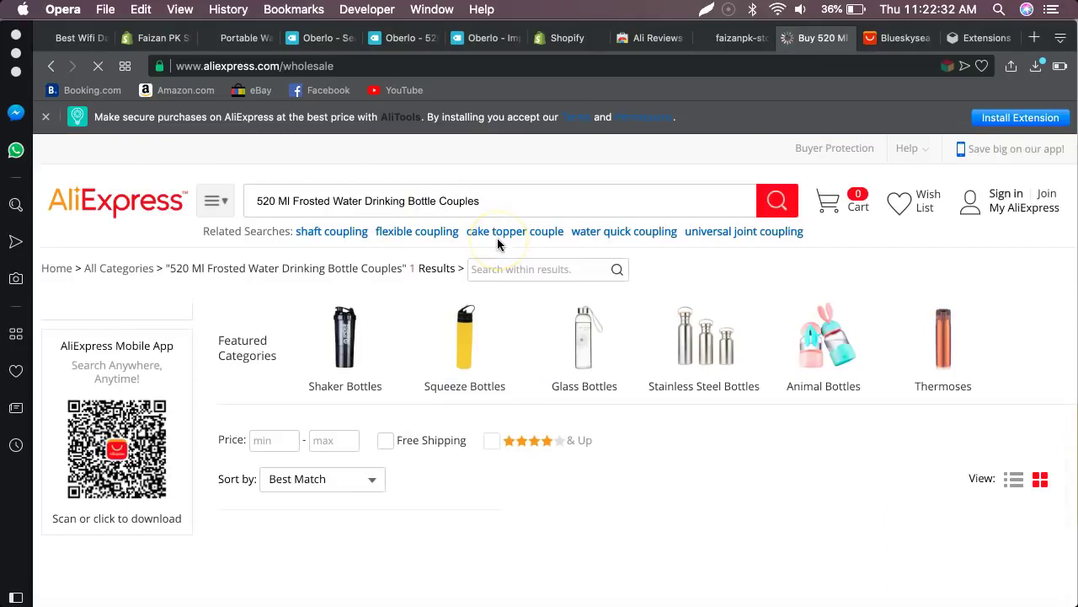
# Open the 520ml Couple Creative Portable Water Bottles listing in the results and examine its photos, price, colors, shipping and stock.
pyautogui.scroll(-2, 498, 244)
pyautogui.scroll(-1, 497, 244)
pyautogui.scroll(-3, 498, 243)
pyautogui.click(390, 294)
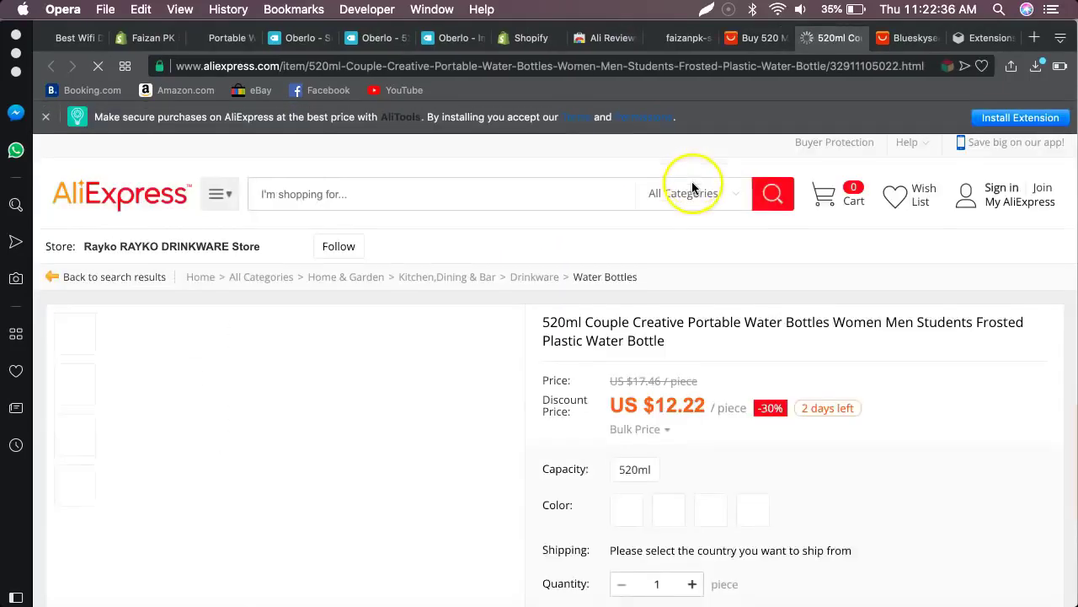
pyautogui.scroll(-2, 733, 193)
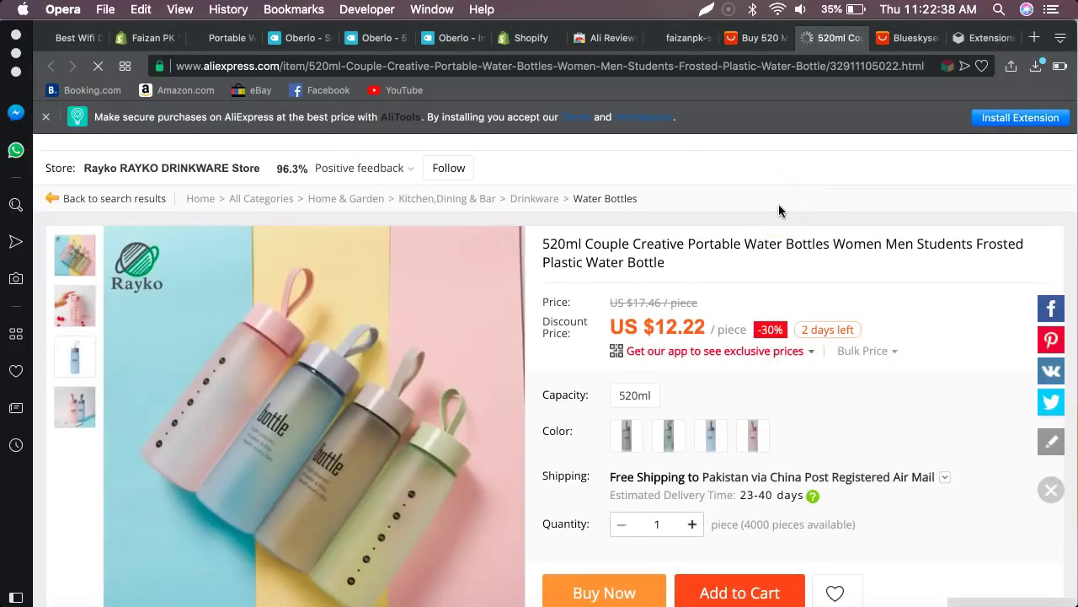
pyautogui.scroll(-1, 779, 211)
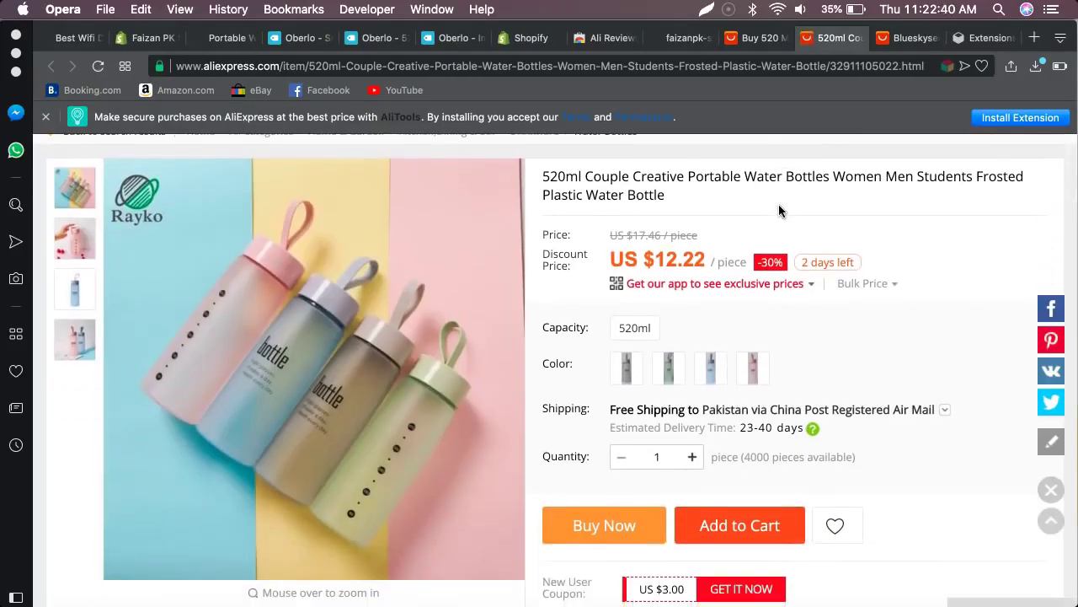
pyautogui.scroll(-2, 778, 211)
pyautogui.scroll(3, 778, 205)
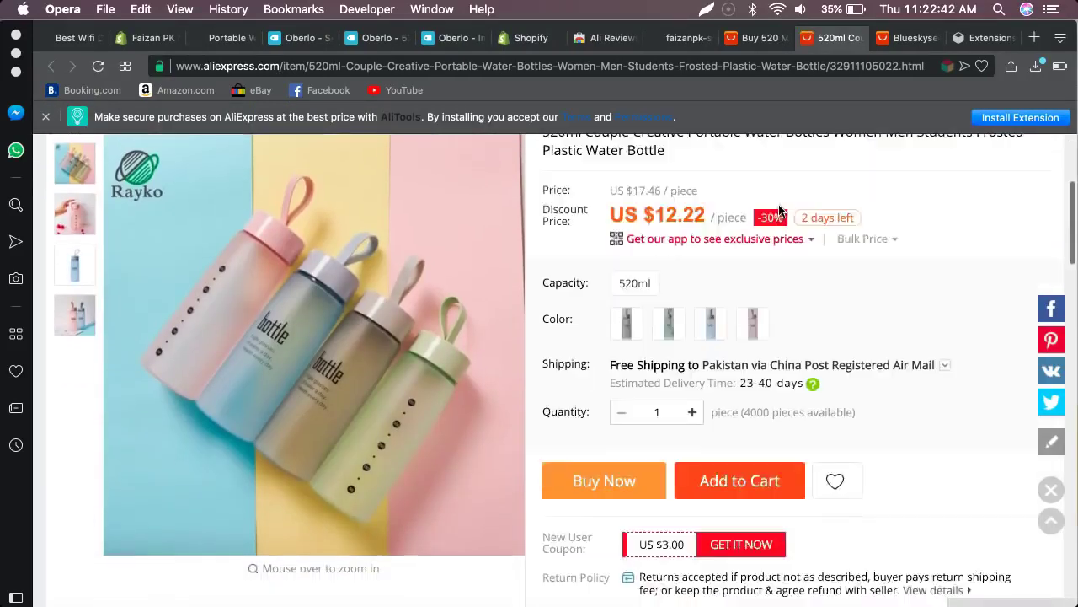
pyautogui.scroll(5, 779, 211)
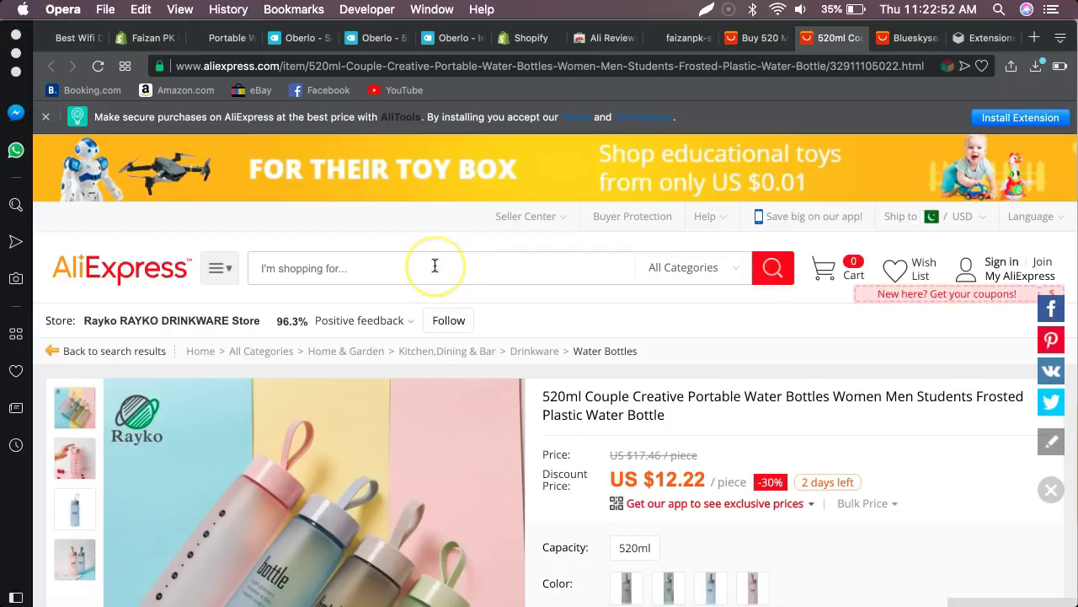
pyautogui.scroll(-5, 435, 265)
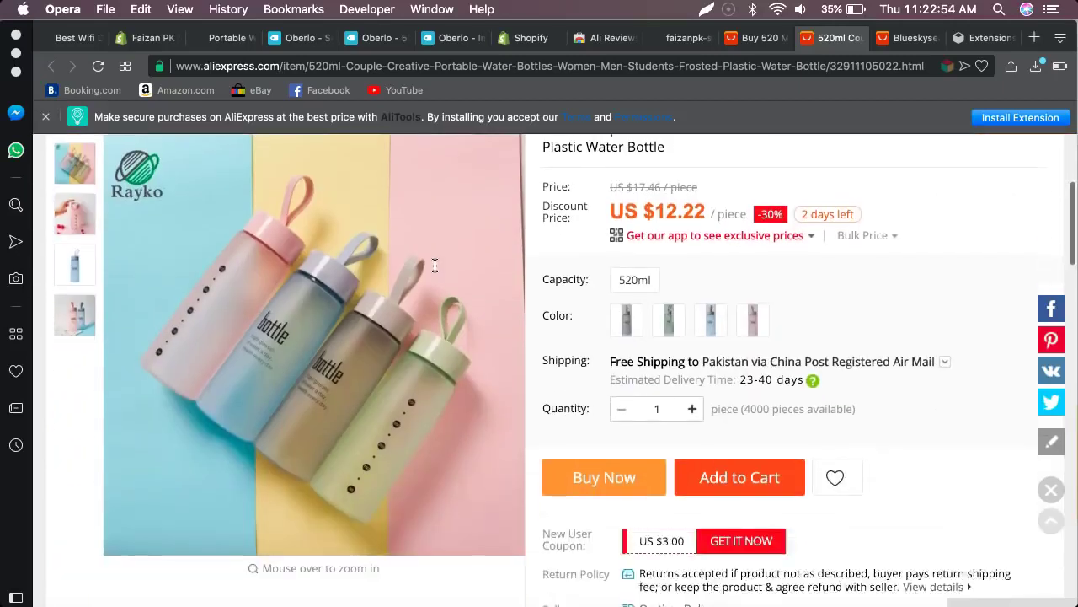
pyautogui.scroll(-3, 434, 265)
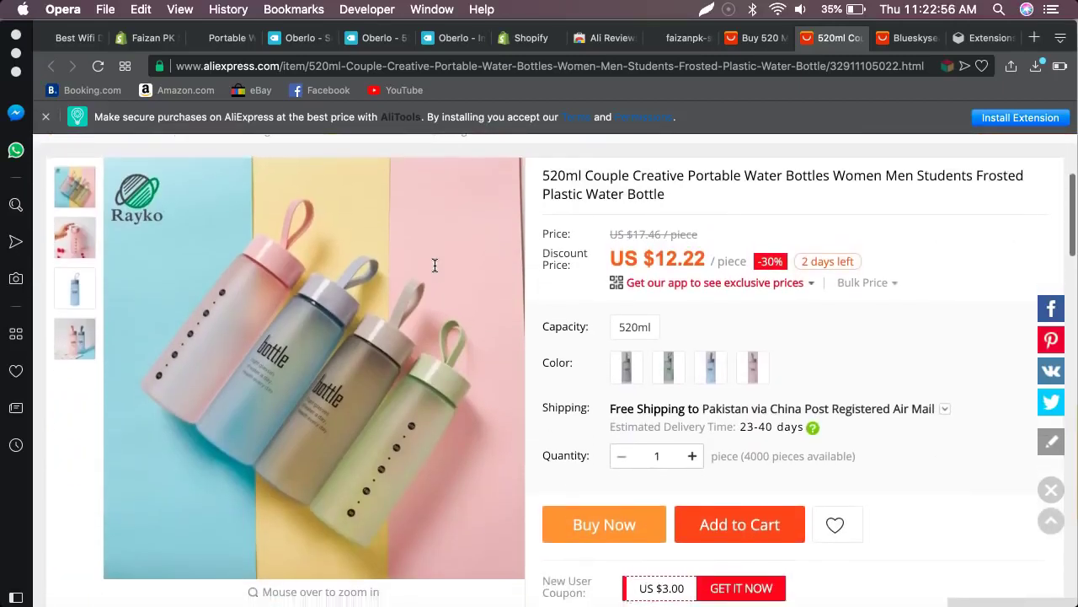
# Search AliExpress for "portable water bottle" and sort the results by Orders.
pyautogui.scroll(5, 434, 265)
pyautogui.scroll(4, 435, 265)
pyautogui.click(399, 271)
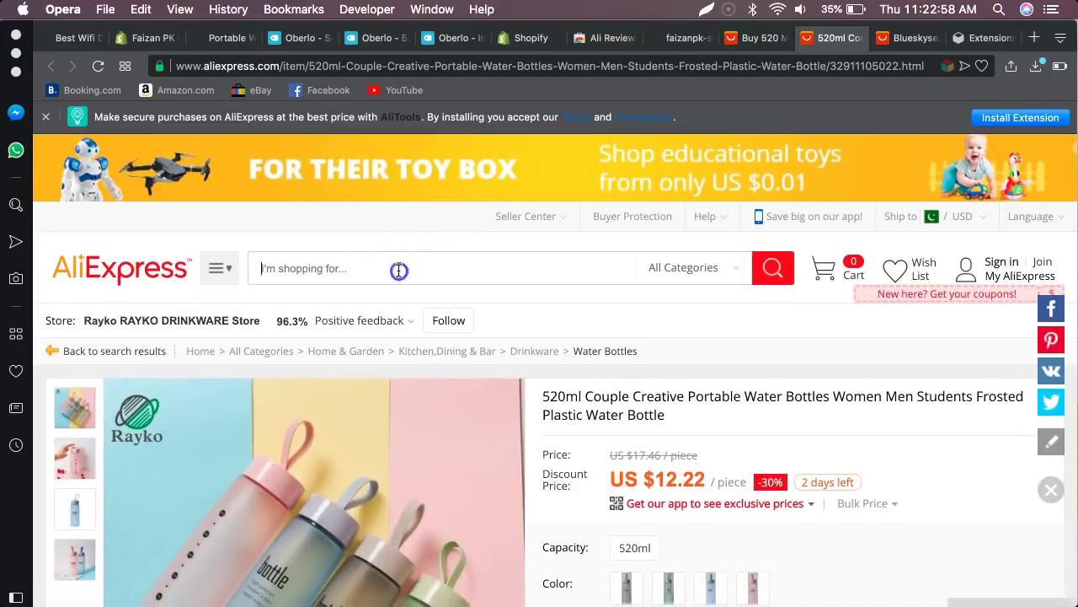
pyautogui.write('portable water')
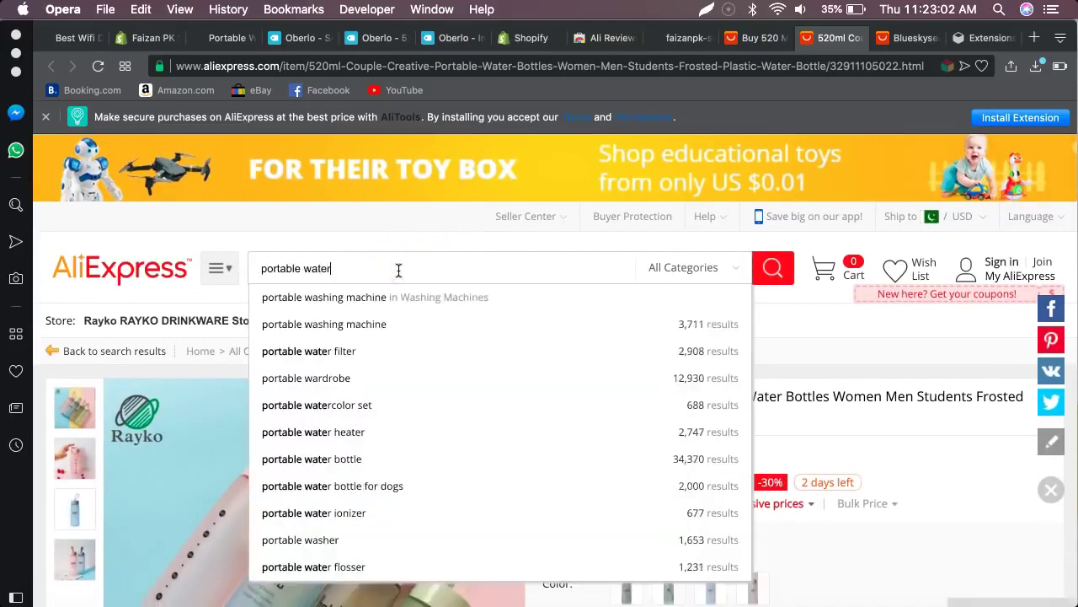
pyautogui.write(' bottle')
pyautogui.press('Return')
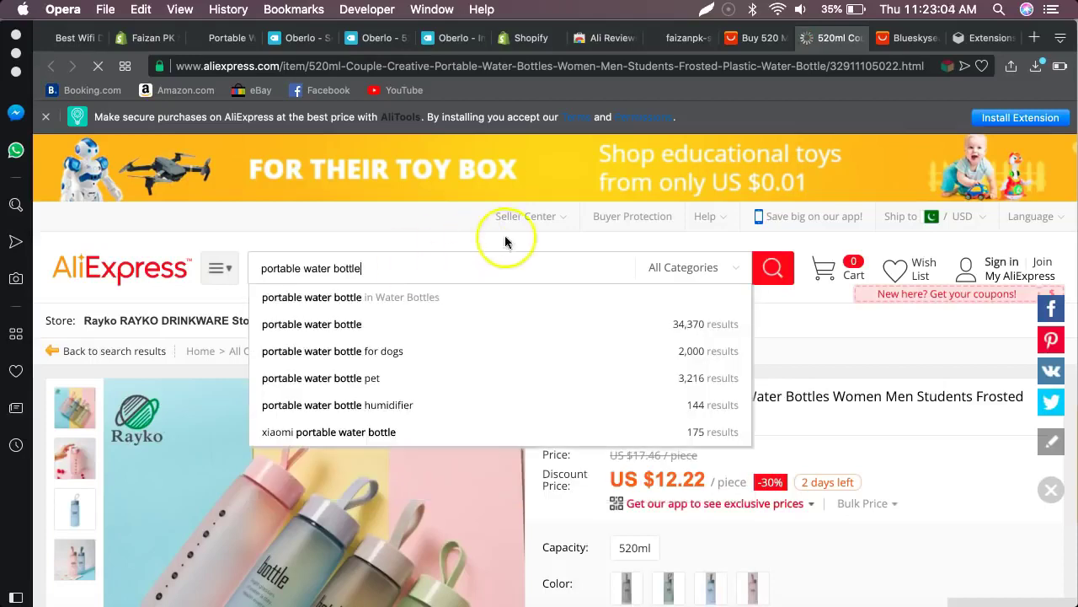
pyautogui.scroll(-3, 589, 265)
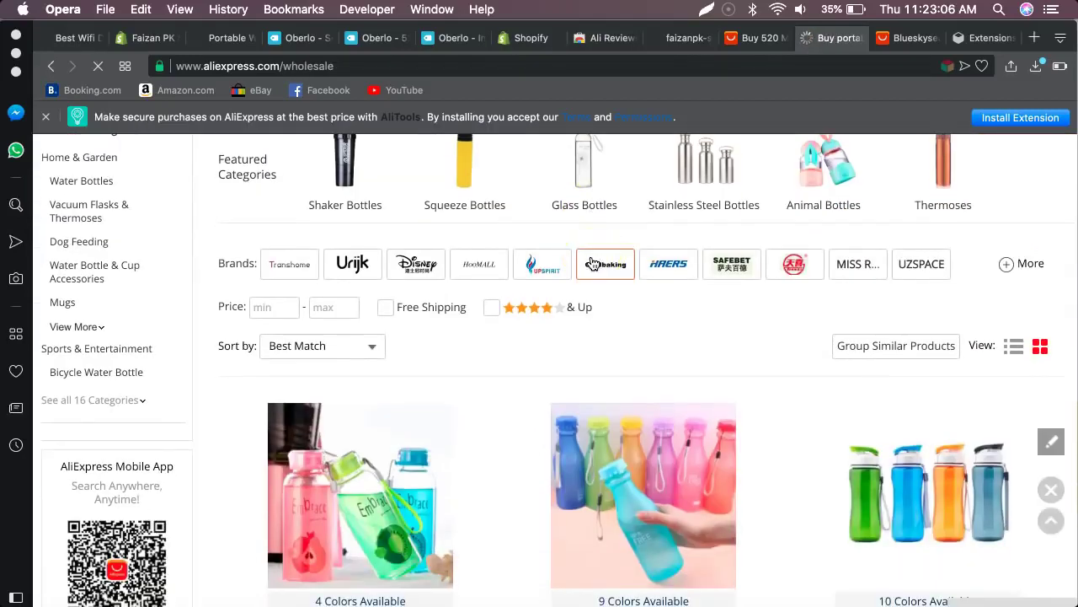
pyautogui.click(349, 346)
pyautogui.click(305, 388)
# Examine the sorted portable water bottle results, comparing their designs, prices, ratings and order numbers.
pyautogui.scroll(-2, 589, 308)
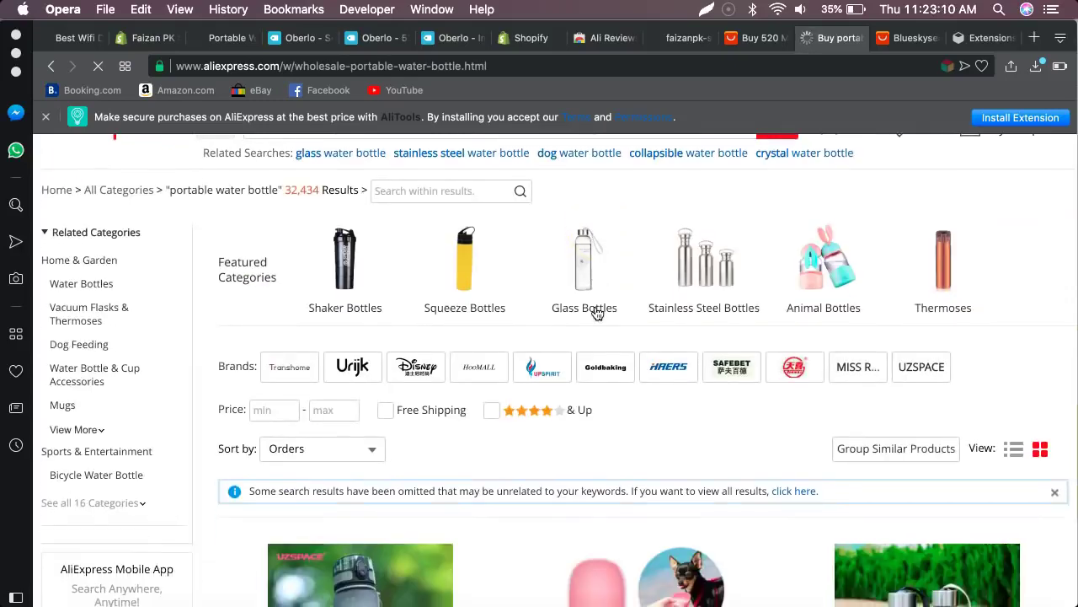
pyautogui.scroll(-2, 597, 314)
pyautogui.scroll(-2, 597, 314)
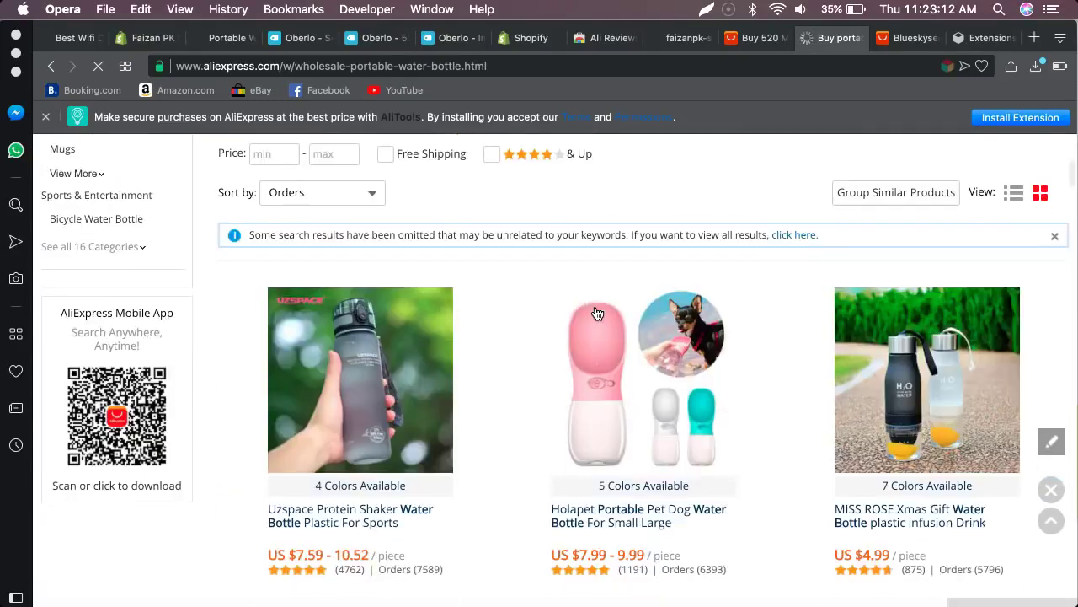
pyautogui.scroll(-1, 598, 314)
pyautogui.scroll(-6, 597, 313)
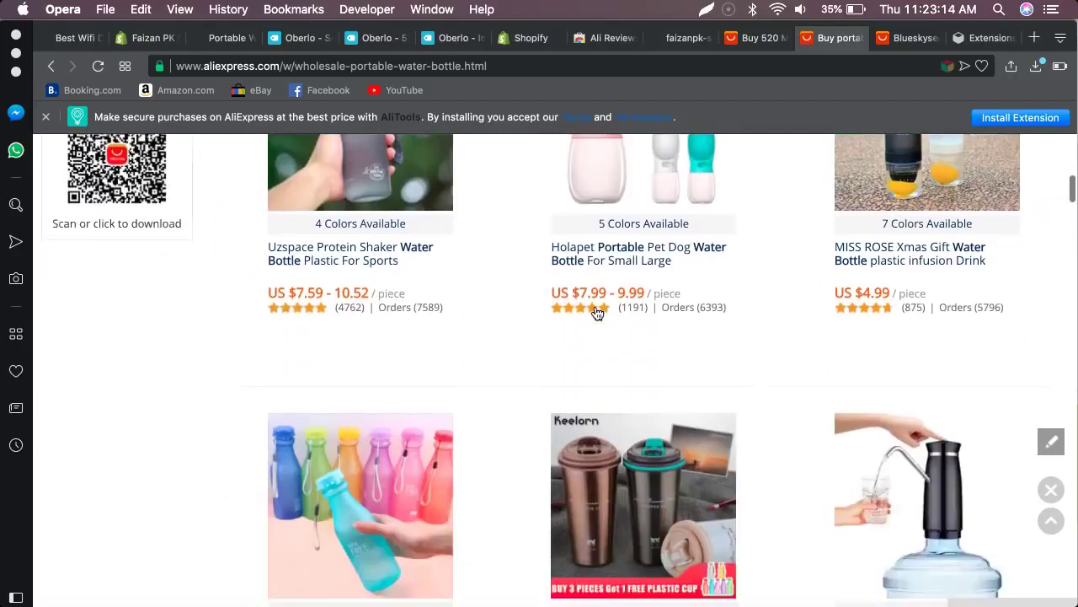
pyautogui.scroll(4, 597, 313)
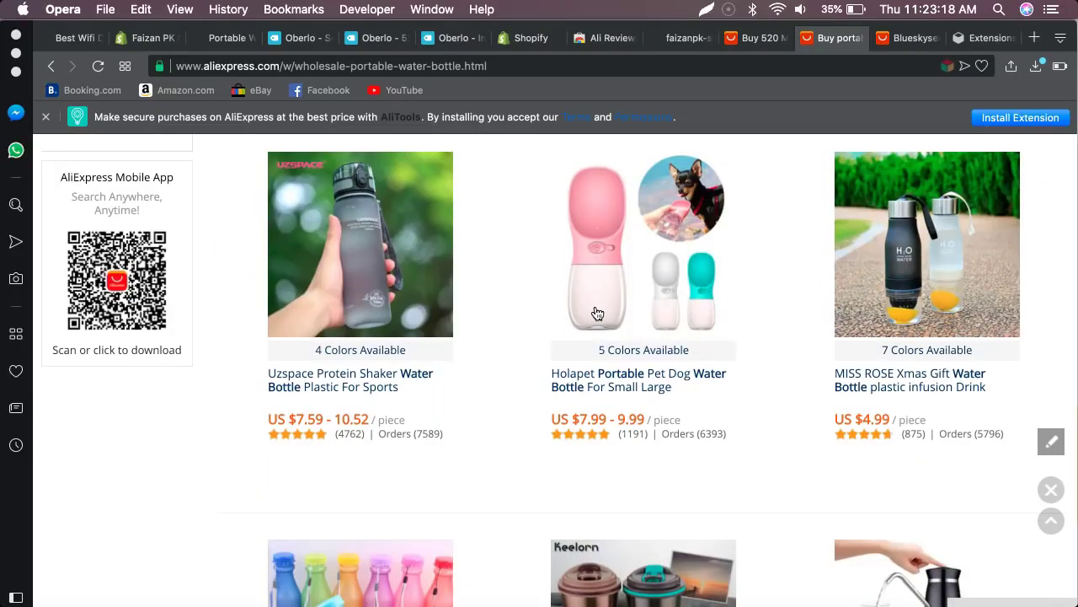
pyautogui.scroll(-1, 598, 313)
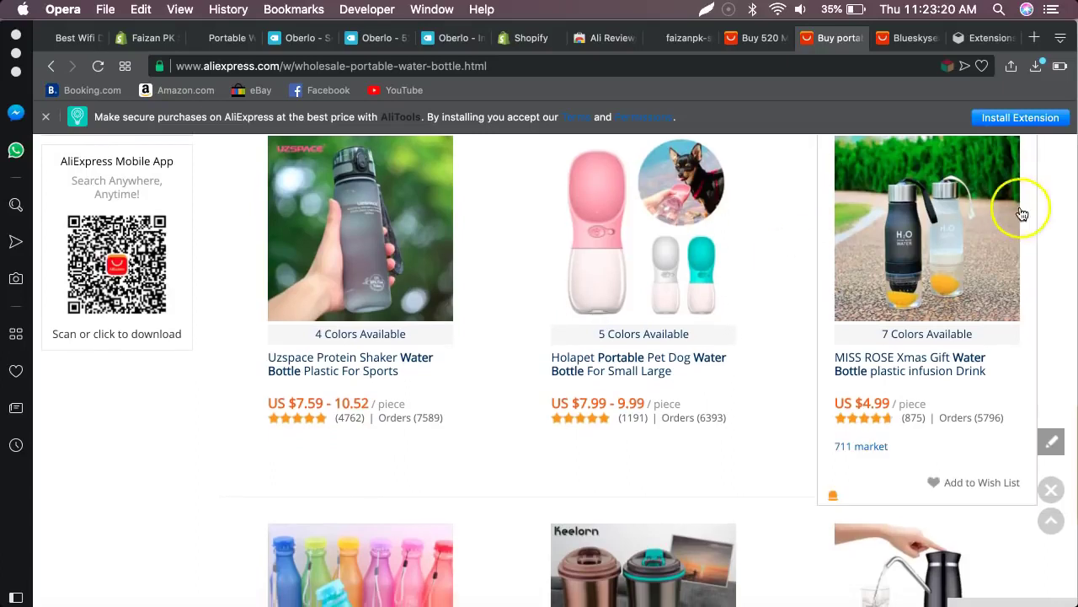
pyautogui.scroll(-3, 963, 228)
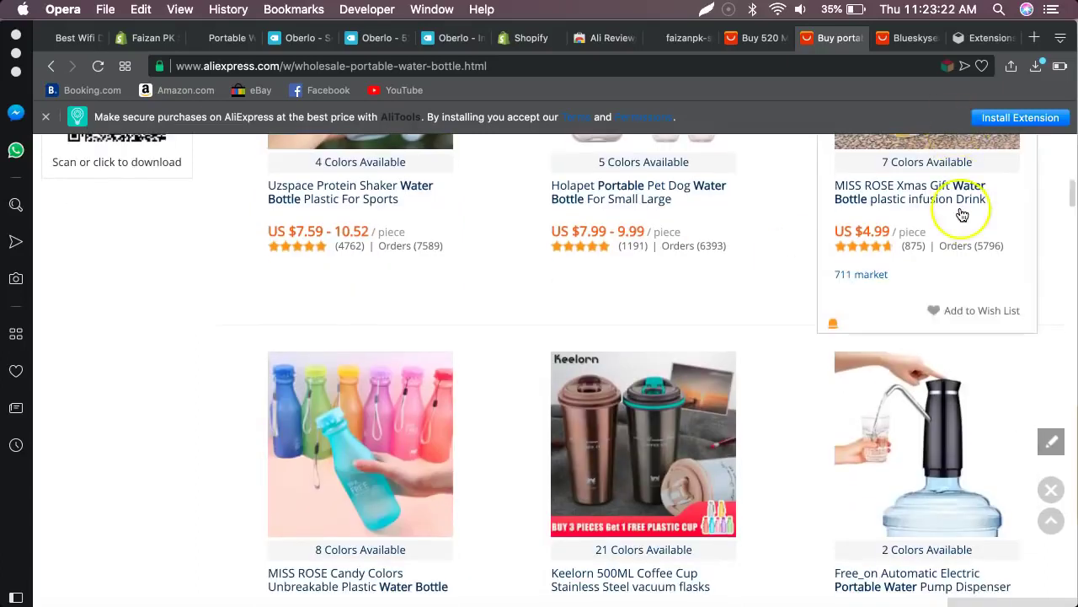
pyautogui.scroll(-6, 956, 210)
pyautogui.scroll(-2, 961, 214)
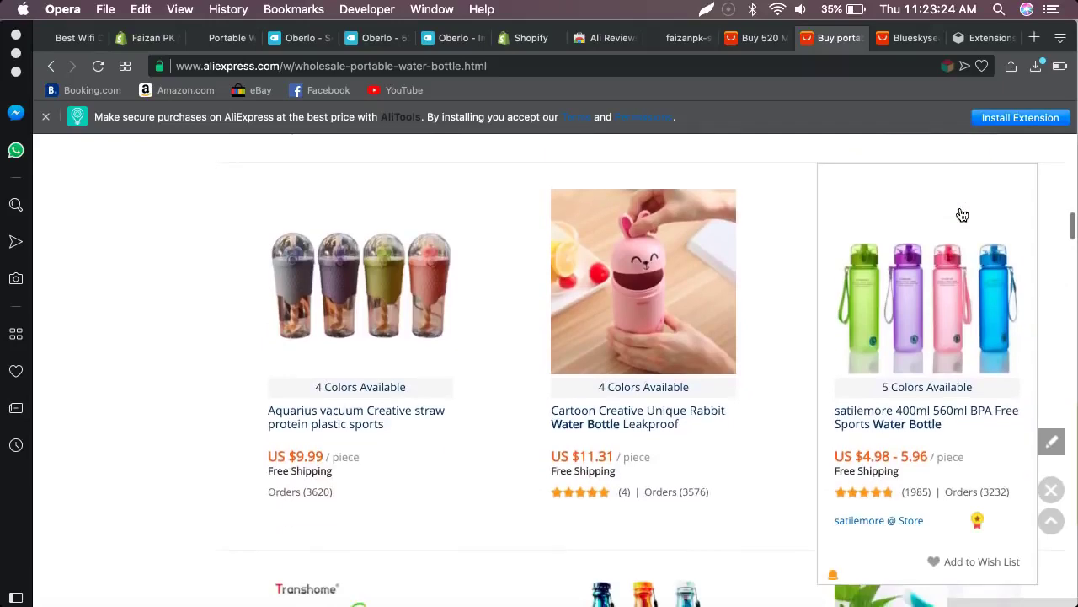
# Open the satilemore 400ml 560ml BPA Free Sports Water Bottle listing and examine its price, colors, shipping and stock.
pyautogui.click(953, 280)
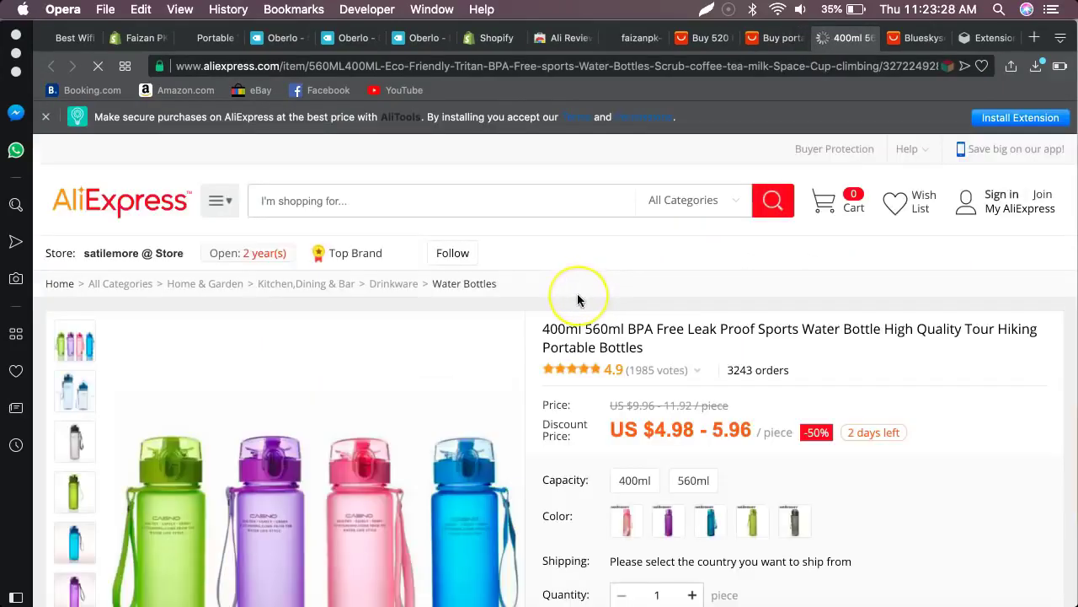
pyautogui.scroll(-3, 578, 299)
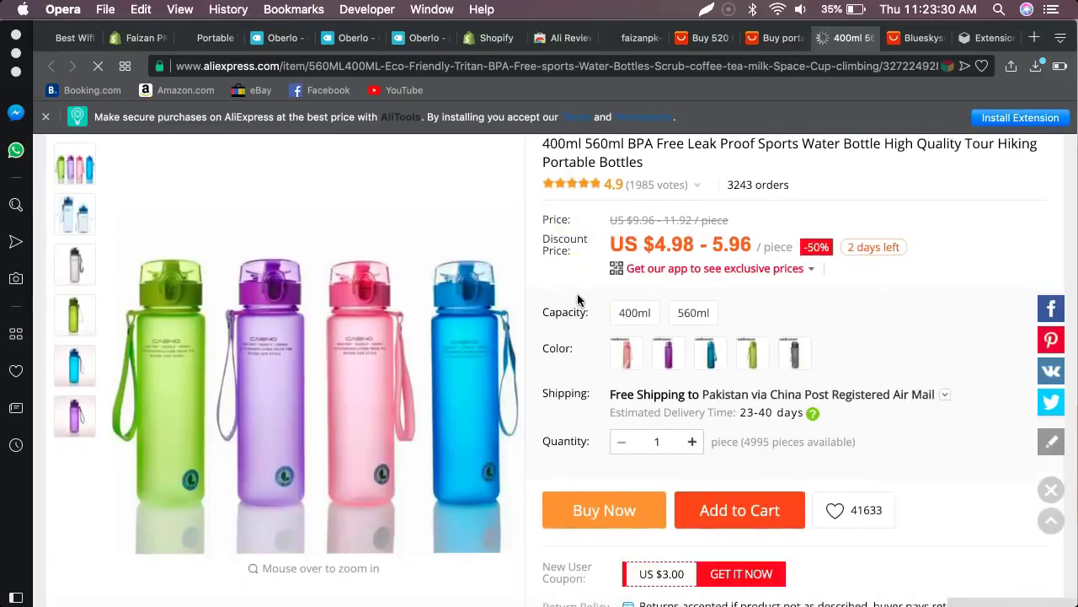
pyautogui.scroll(-3, 578, 299)
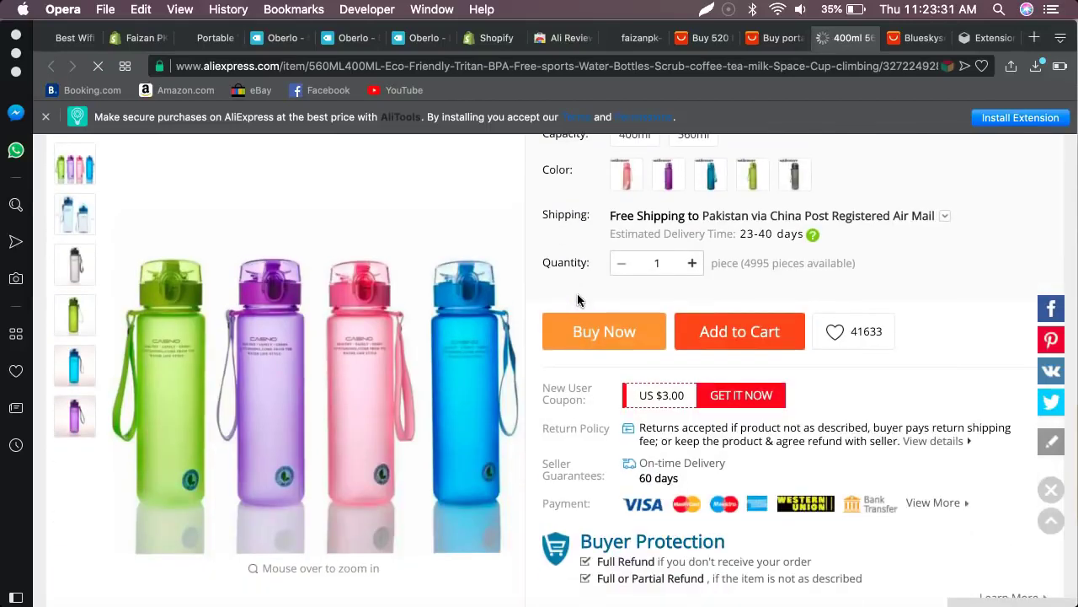
# Examine the store's Portable Water Drinking Bottle page, viewing the pink bottle photo, the description and the features.
pyautogui.click(215, 37)
pyautogui.scroll(15, 334, 288)
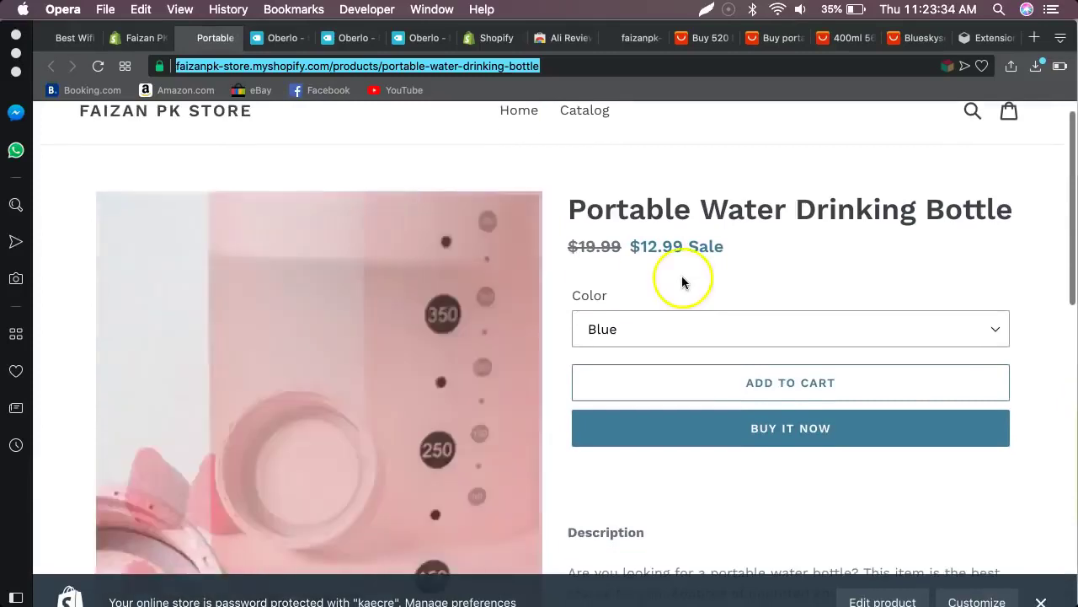
pyautogui.scroll(-5, 681, 282)
pyautogui.click(392, 452)
pyautogui.scroll(2, 391, 452)
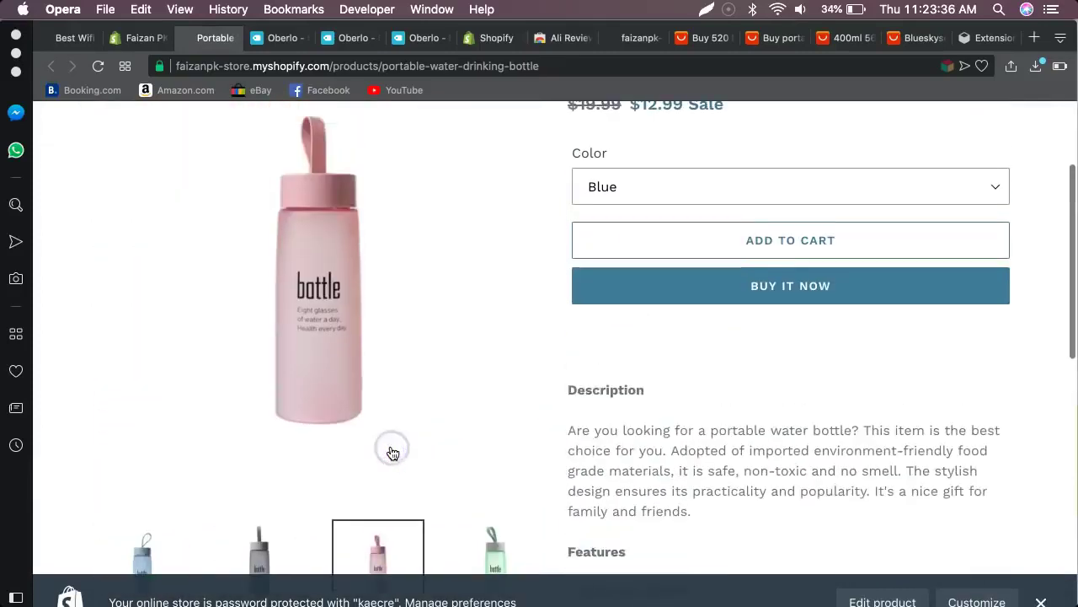
pyautogui.scroll(-4, 717, 349)
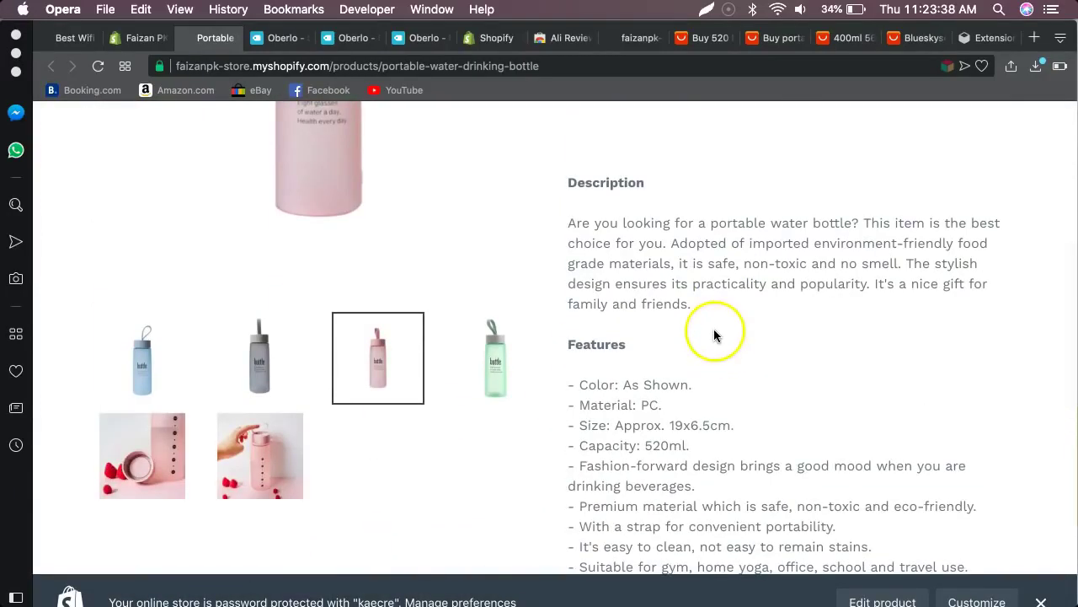
# Move the store's Portable Water Drinking Bottle tab directly beside the 400ml 560ml AliExpress listing tab.
pyautogui.click(777, 38)
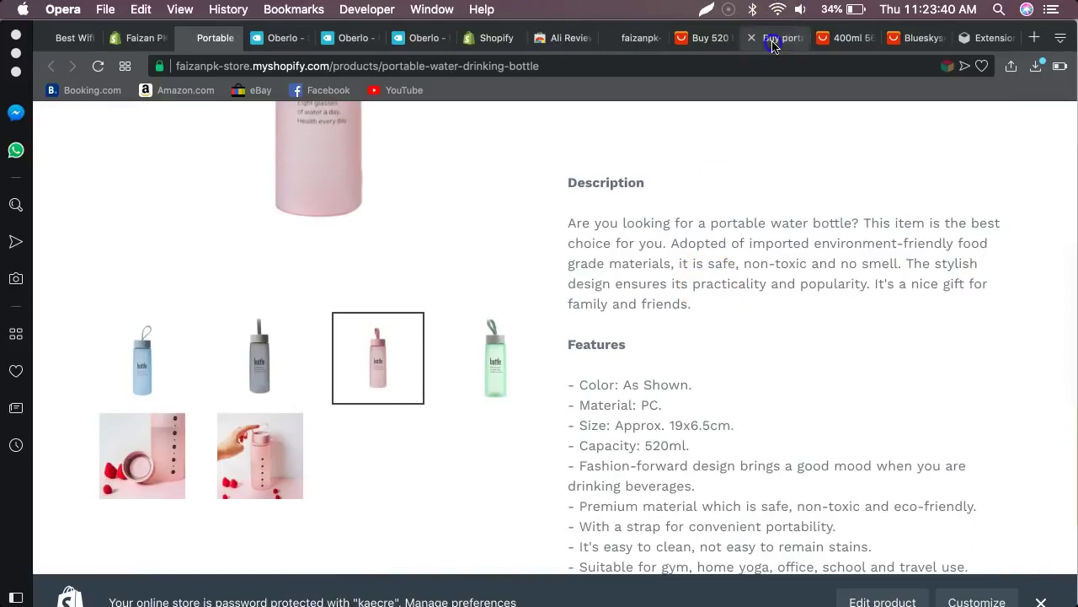
pyautogui.click(846, 38)
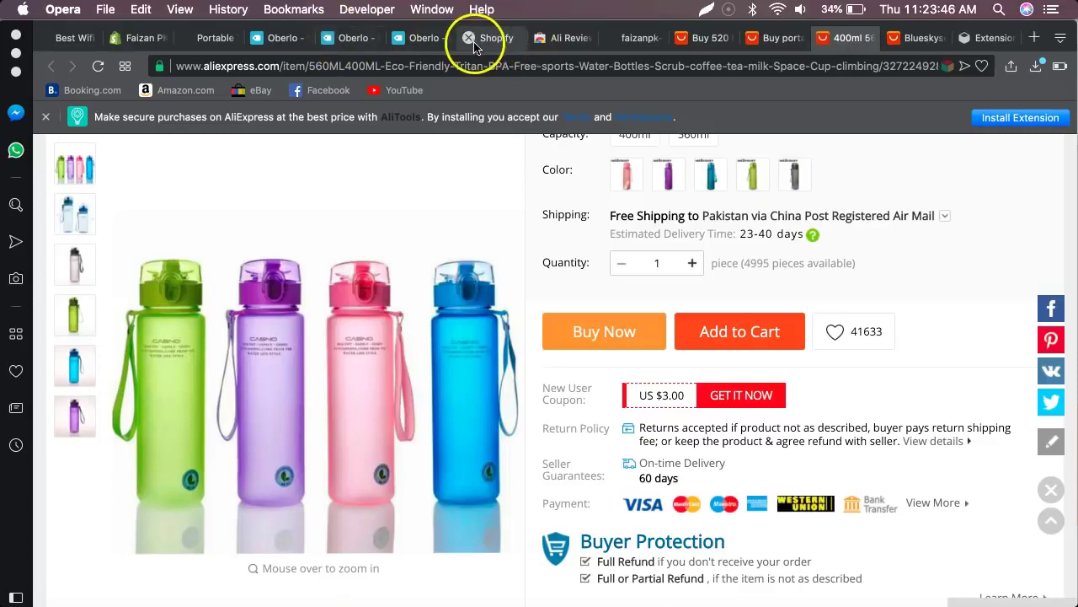
pyautogui.click(208, 42)
pyautogui.moveTo(209, 44); pyautogui.dragTo(761, 36)
pyautogui.click(761, 35)
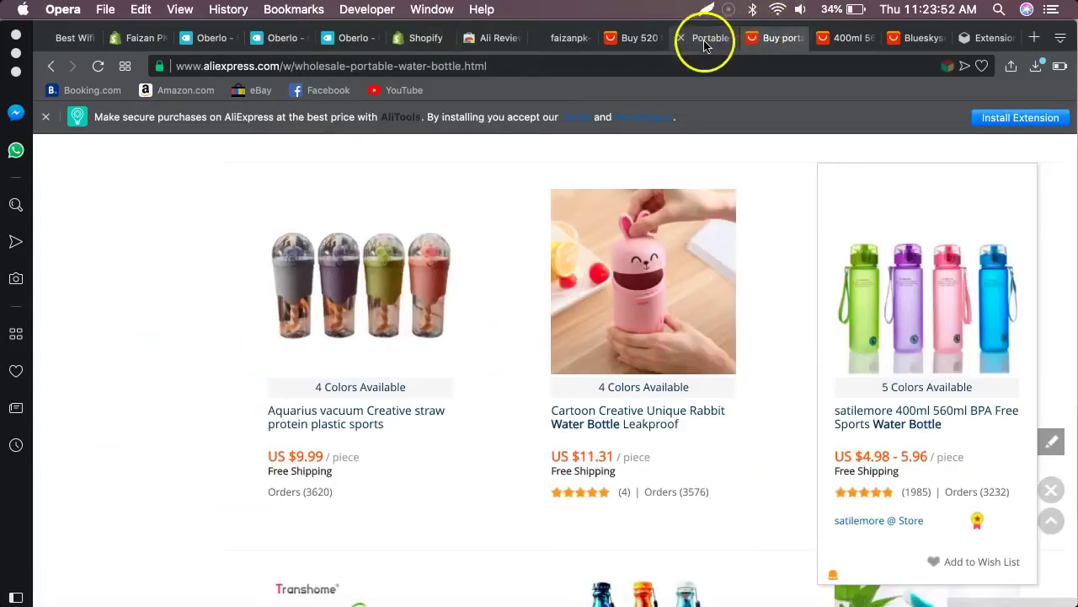
pyautogui.rightClick(712, 40)
pyautogui.click(722, 43)
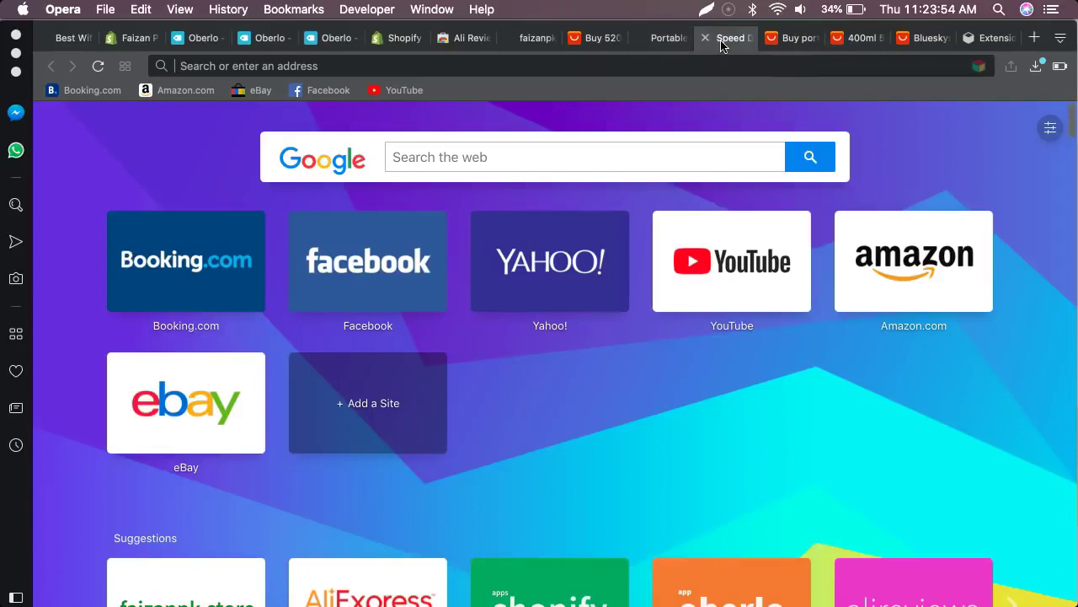
pyautogui.click(705, 39)
pyautogui.click(661, 40)
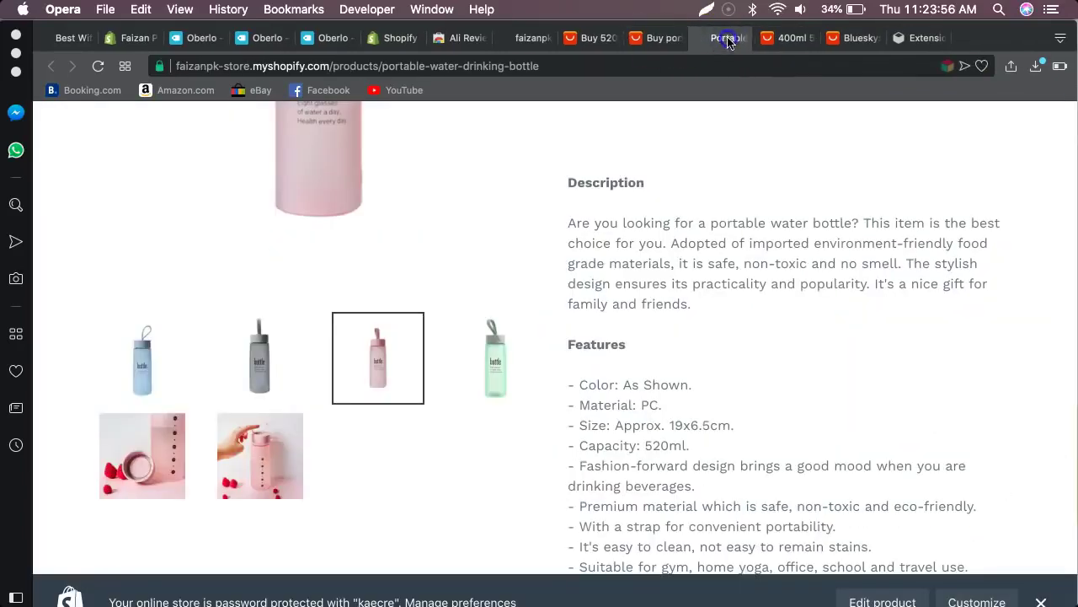
# Compare the 400ml 560ml AliExpress bottle listing with the store's own water bottle page.
pyautogui.click(846, 38)
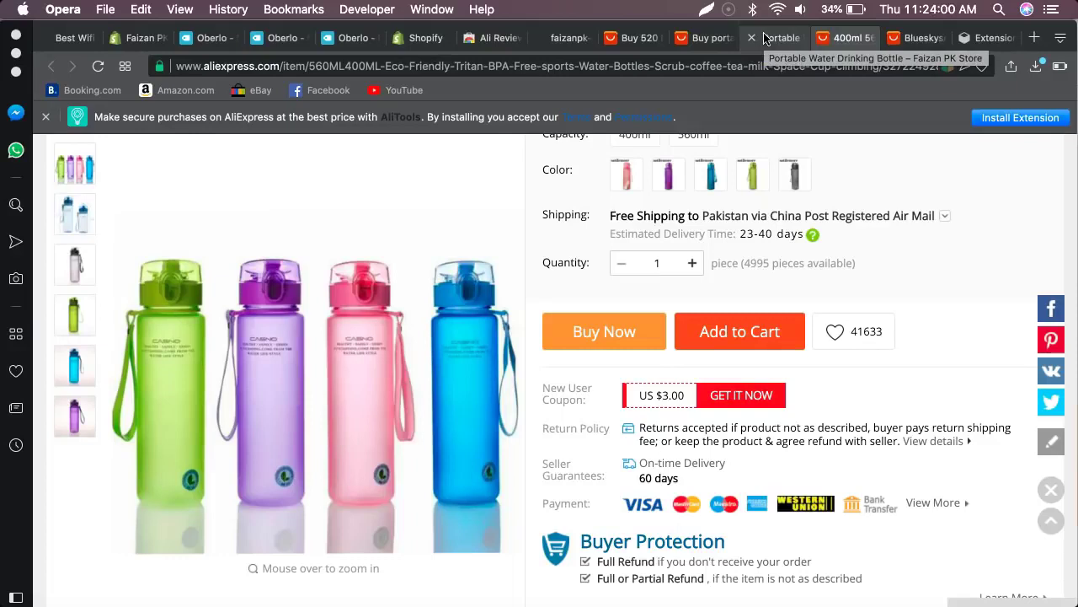
pyautogui.click(764, 38)
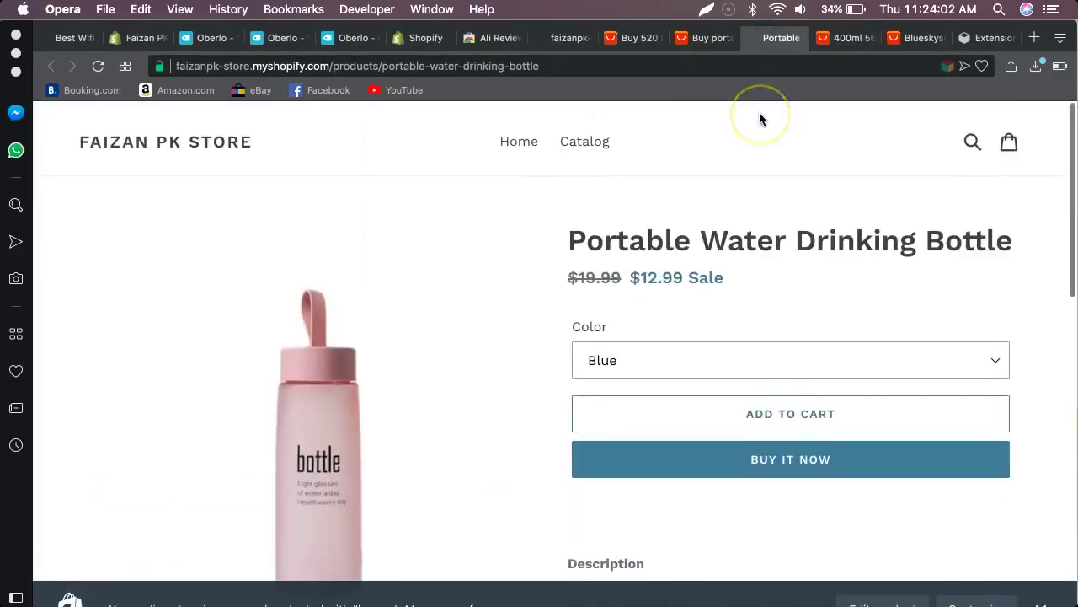
pyautogui.click(851, 38)
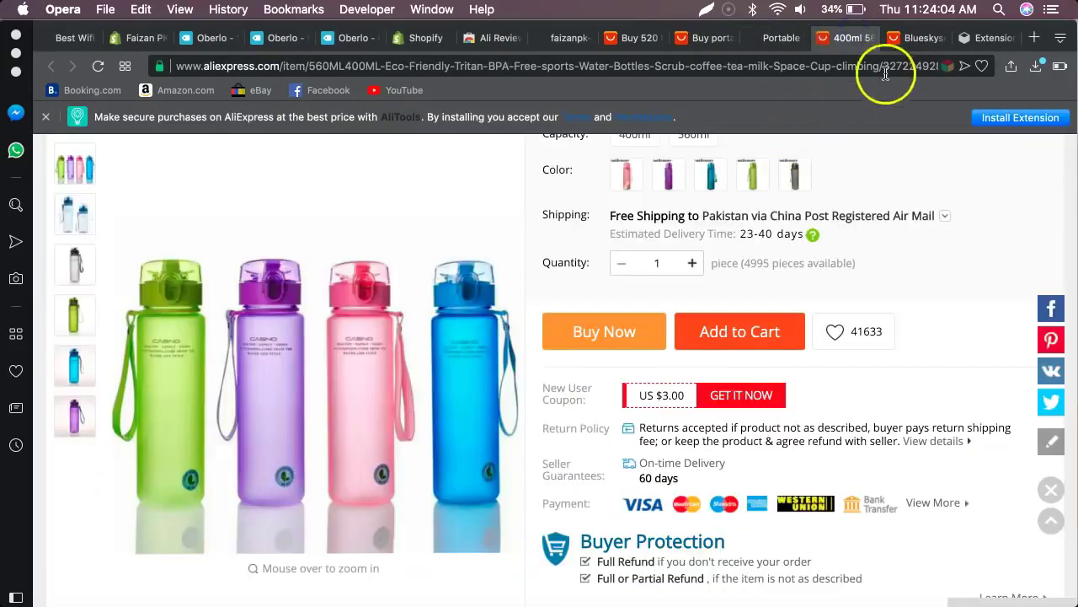
# Return to the 520 Ml bottle search, open the Squeeze Bottles featured category and browse its designs, prices and orders.
pyautogui.click(906, 40)
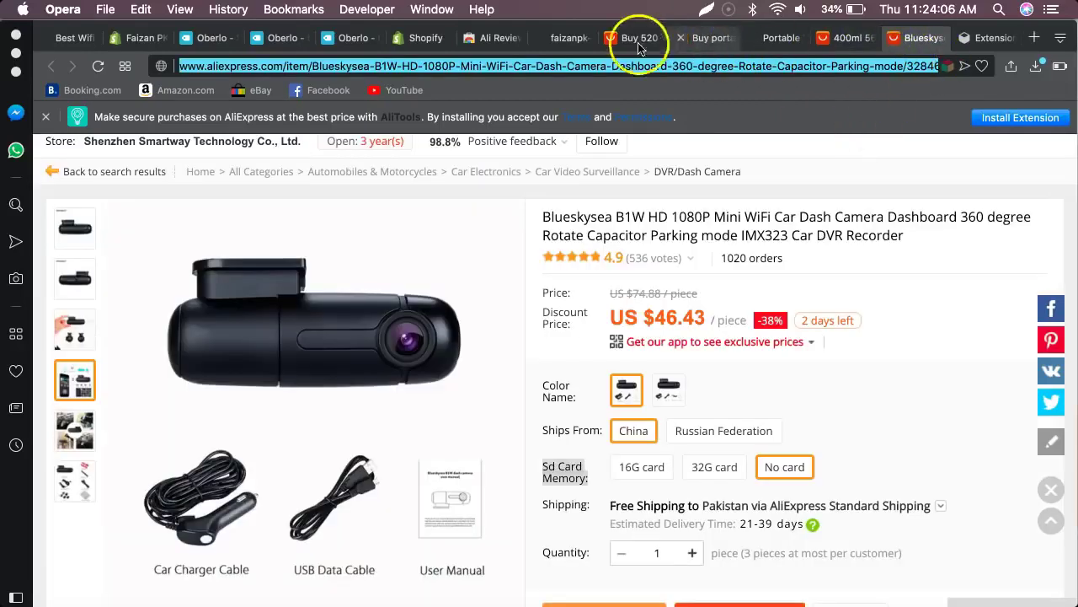
pyautogui.click(625, 40)
pyautogui.scroll(5, 634, 240)
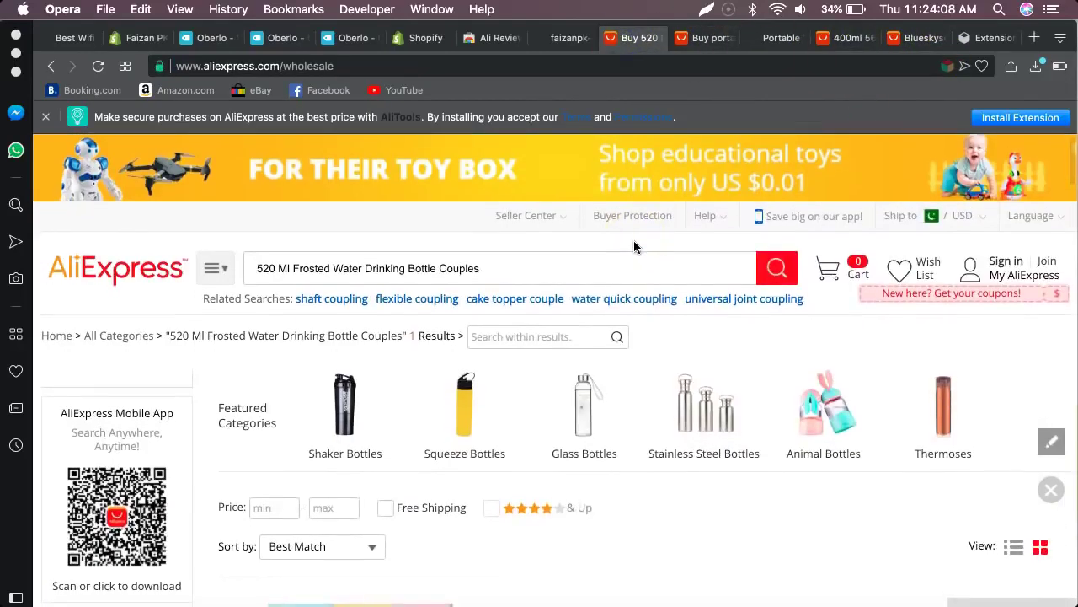
pyautogui.click(510, 348)
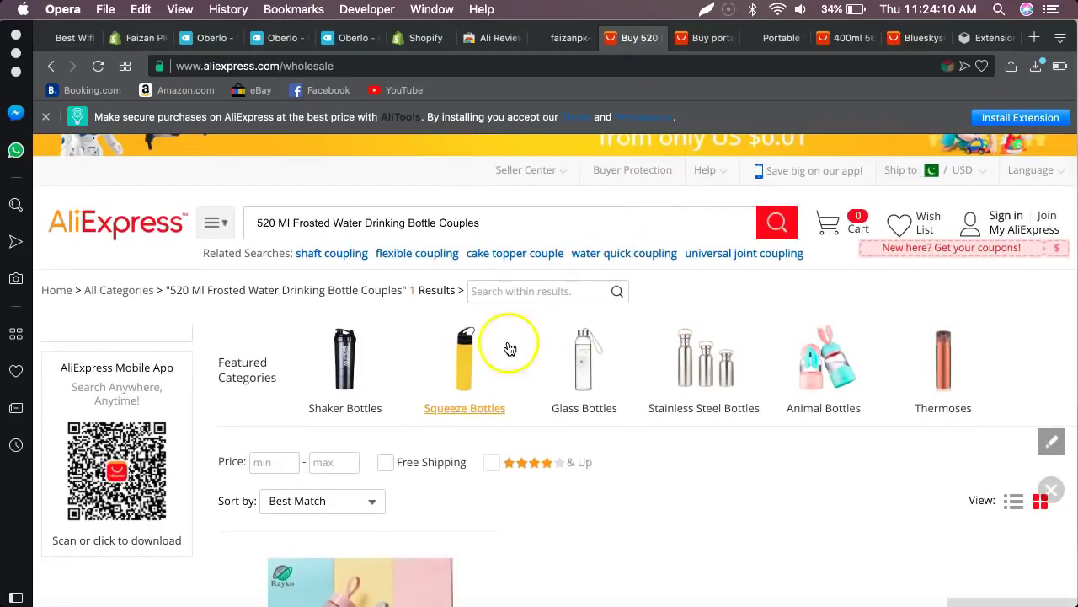
pyautogui.click(584, 253)
pyautogui.scroll(-2, 580, 260)
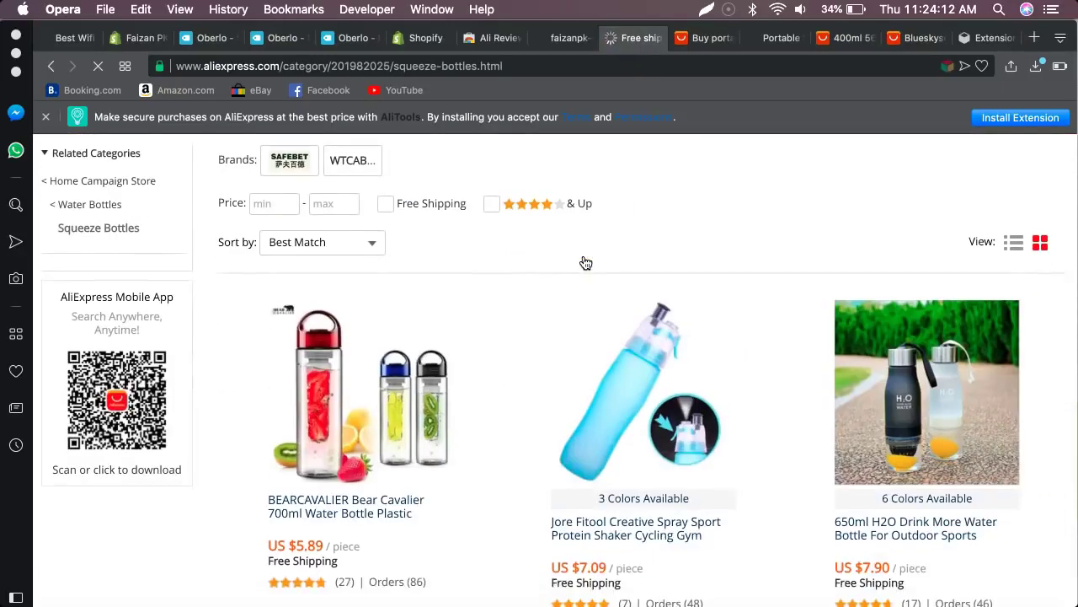
pyautogui.scroll(-7, 585, 262)
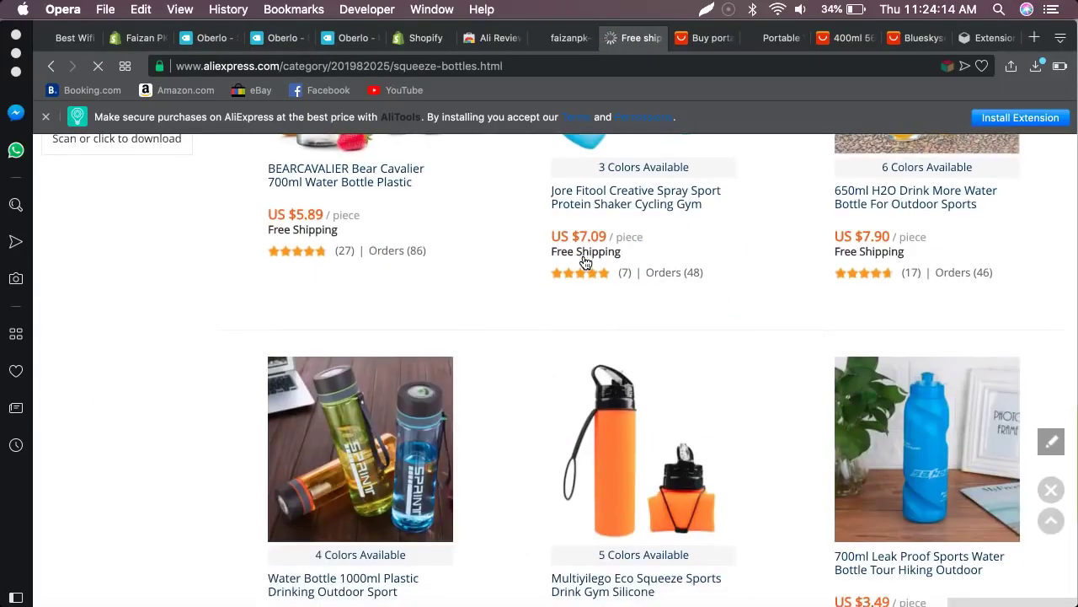
pyautogui.scroll(-3, 586, 263)
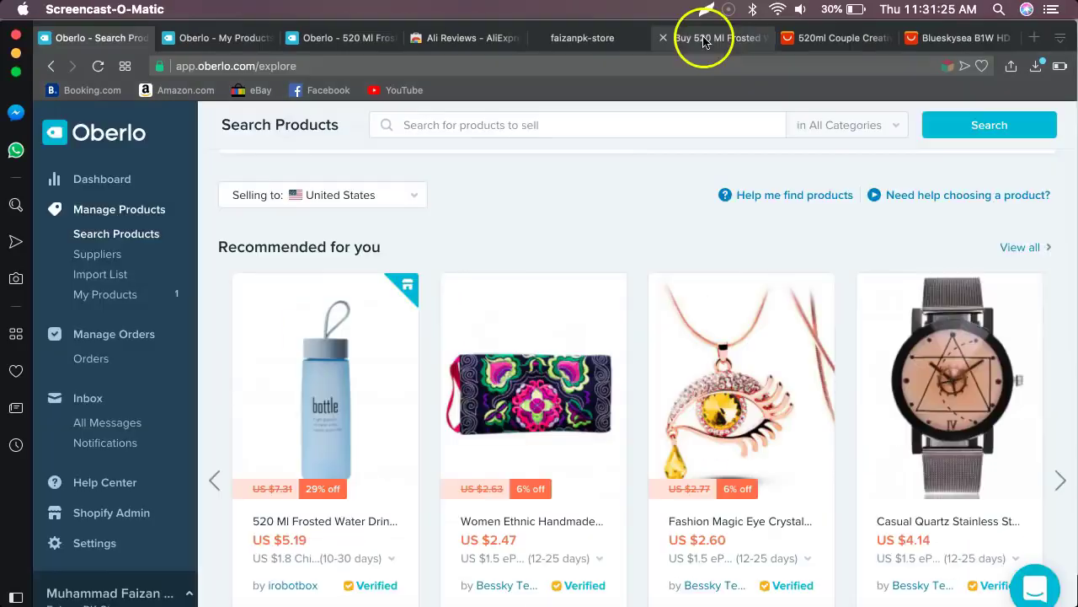
# Replace the 520 Ml bottle query on AliExpress with a search for "portable water bottle" and look through the results.
pyautogui.click(705, 38)
pyautogui.scroll(3, 405, 282)
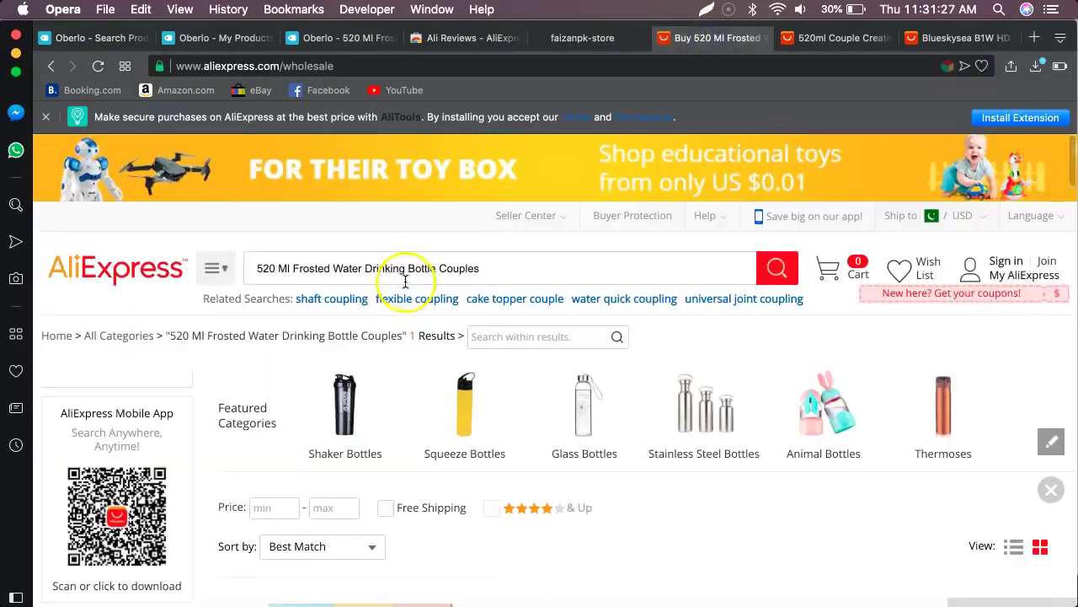
pyautogui.tripleClick(408, 266)
pyautogui.write('po')
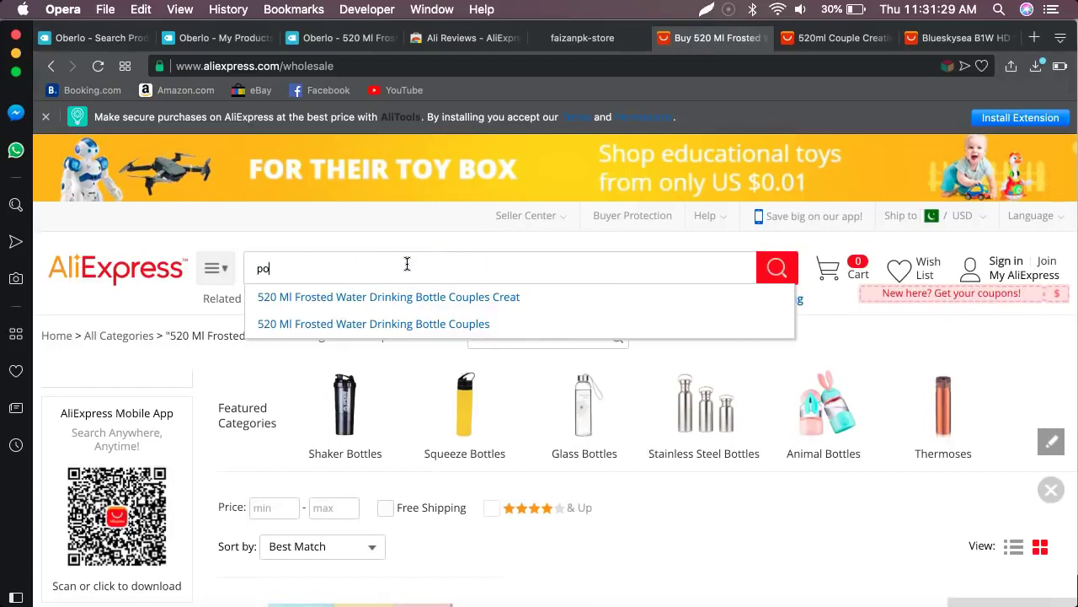
pyautogui.write('rtable water bottle')
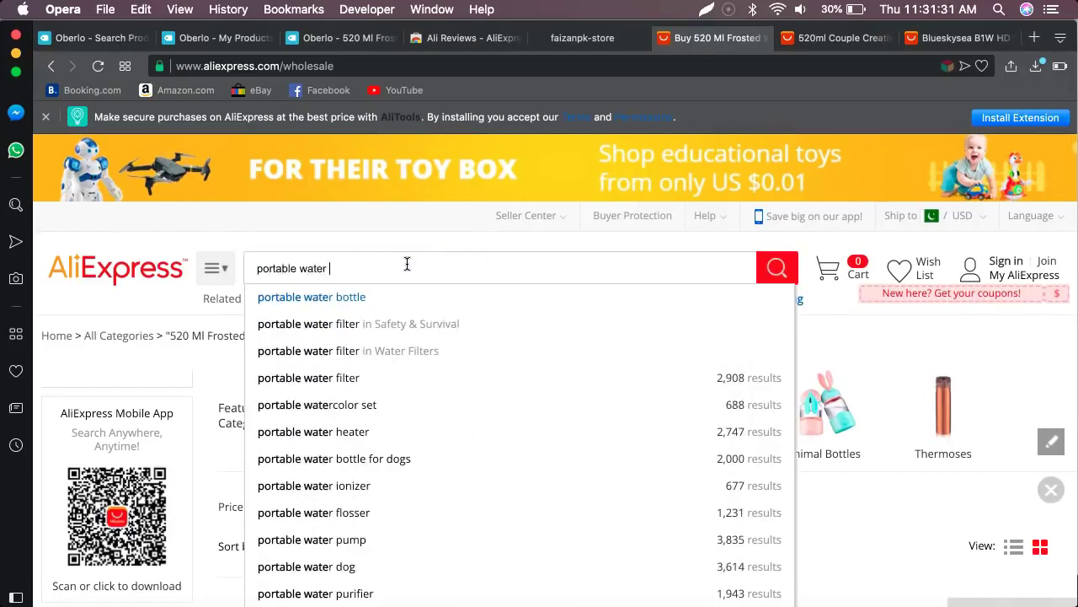
pyautogui.press('Return')
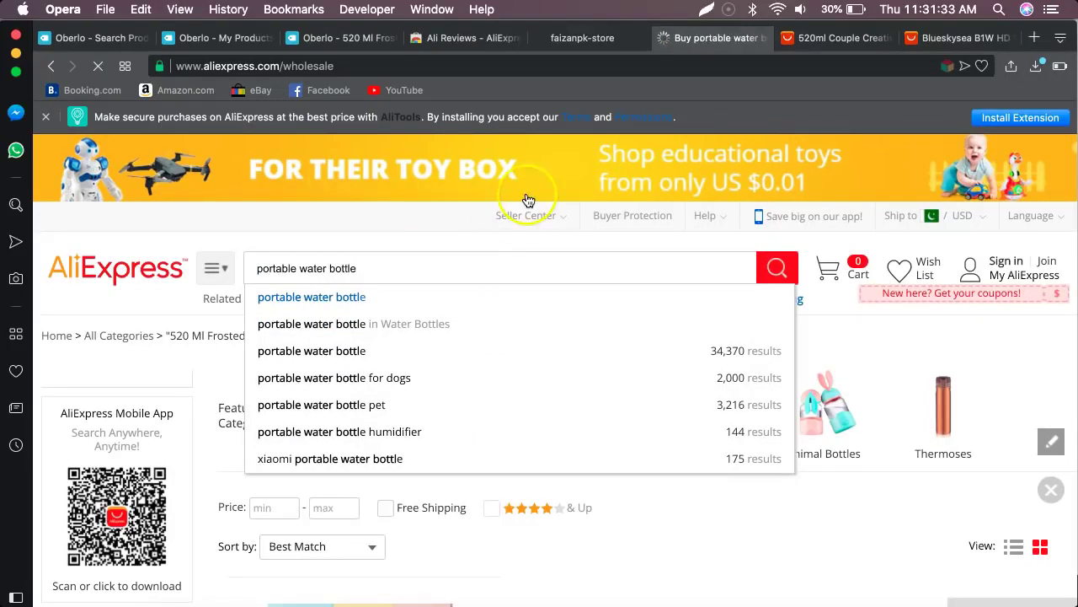
pyautogui.scroll(-4, 544, 220)
pyautogui.scroll(-10, 551, 235)
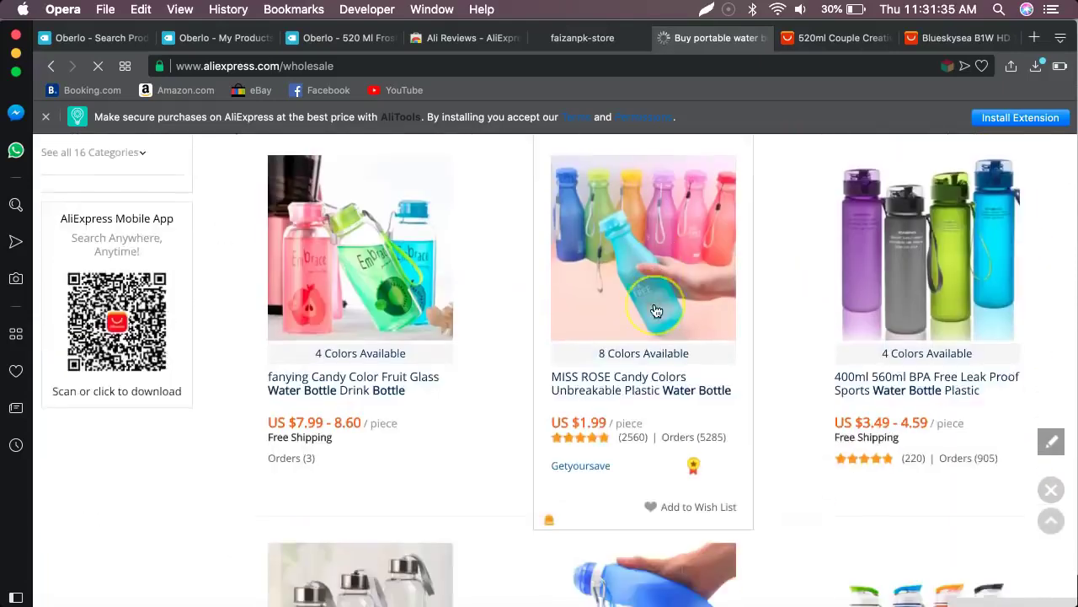
# Browse the AliExpress results for portable water bottle and sort them by Orders.
pyautogui.scroll(-7, 652, 310)
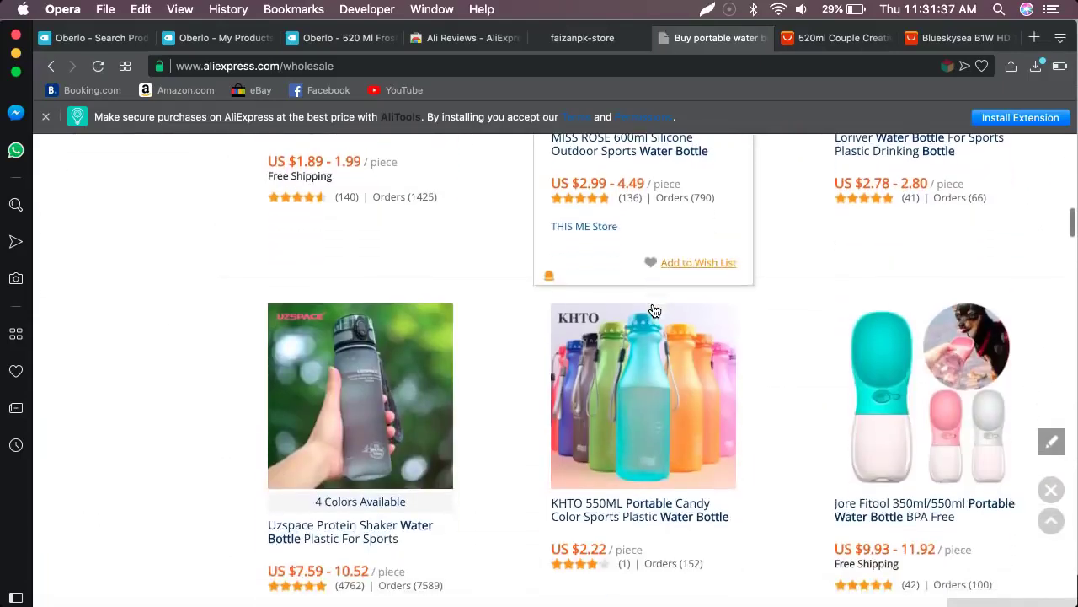
pyautogui.scroll(-12, 647, 311)
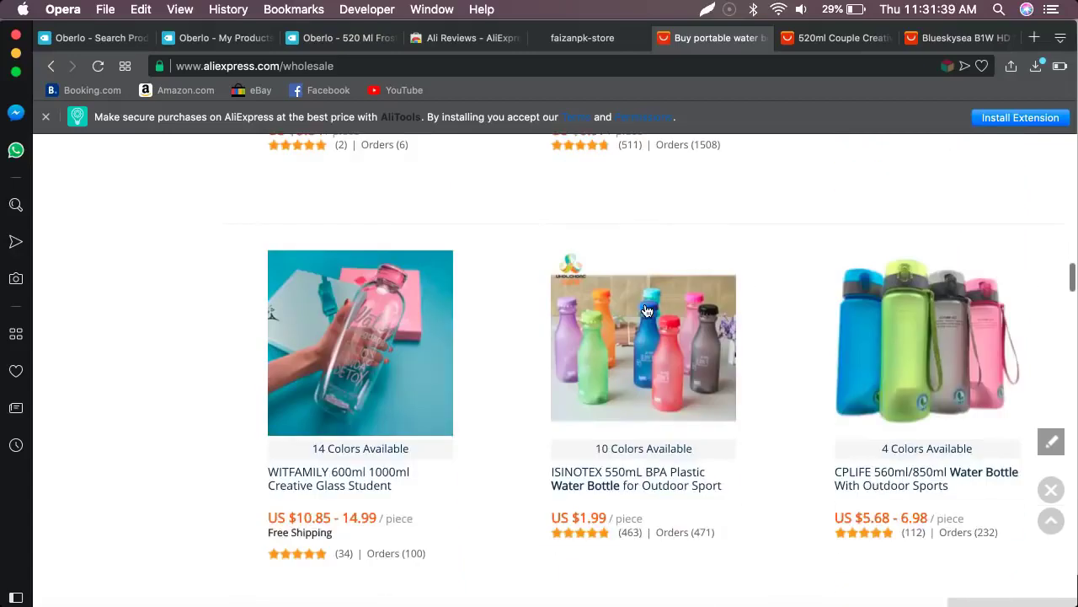
pyautogui.scroll(-15, 647, 311)
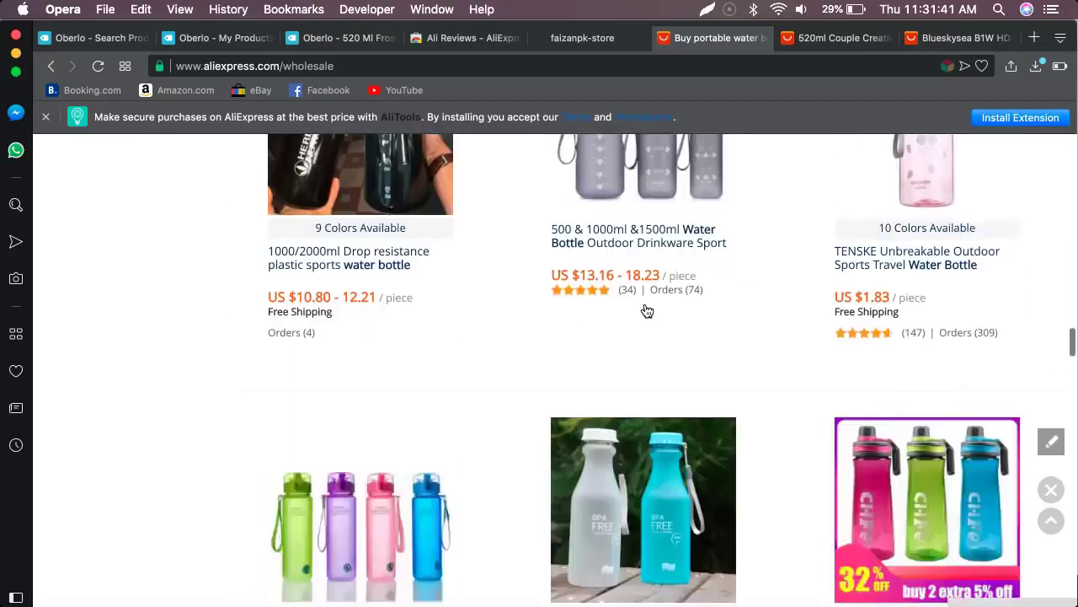
pyautogui.scroll(20, 647, 311)
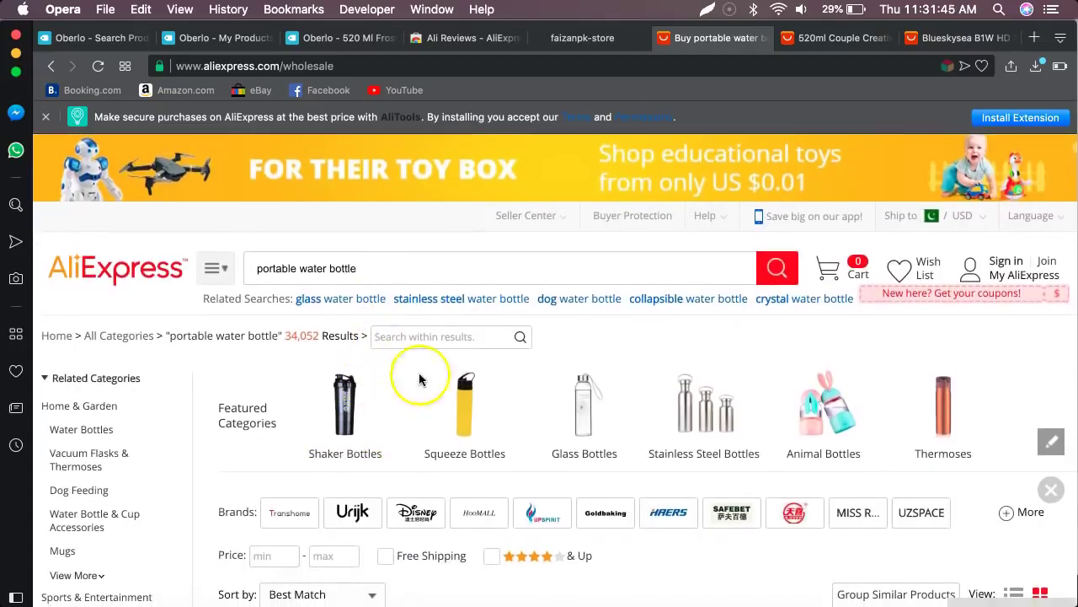
pyautogui.scroll(-5, 342, 477)
pyautogui.click(308, 424)
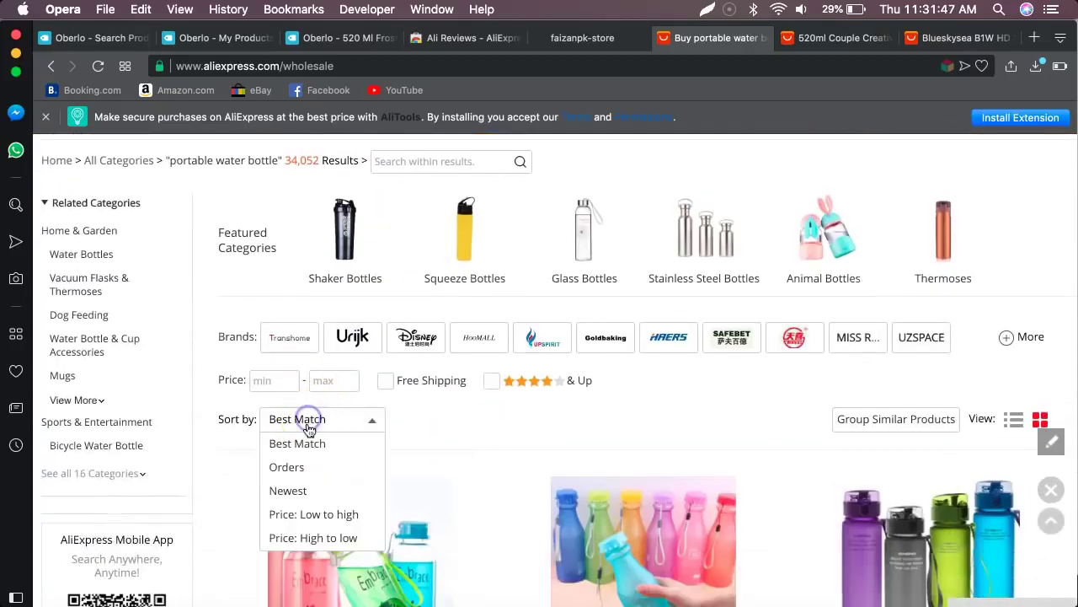
pyautogui.scroll(-5, 551, 367)
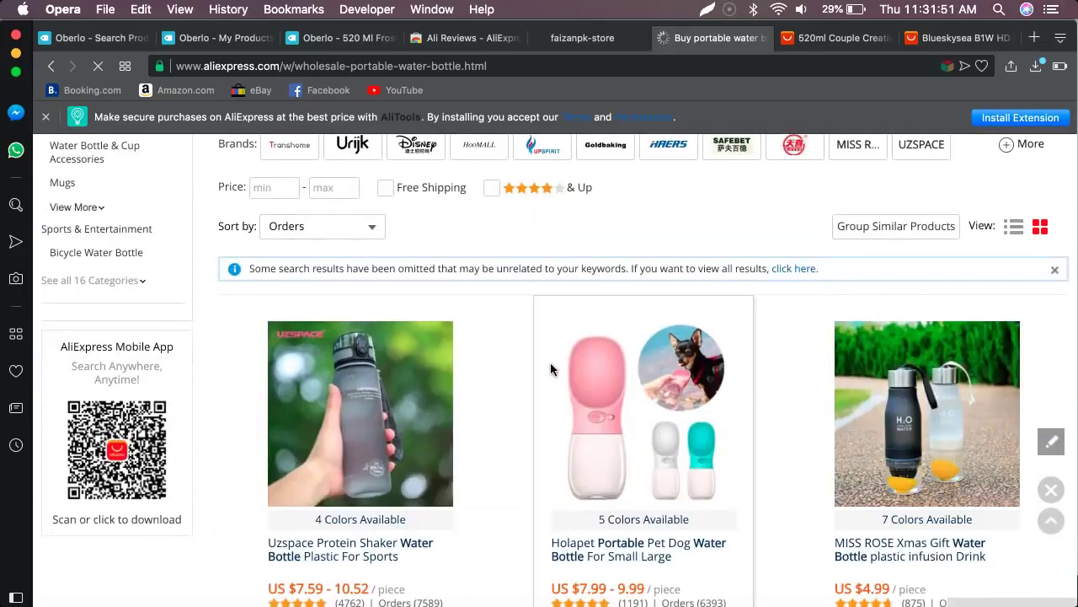
# Open the Xmas Gift 650ml Infuser Water Bottle listing and load its copied address in a new Chrome tab.
pyautogui.click(967, 401)
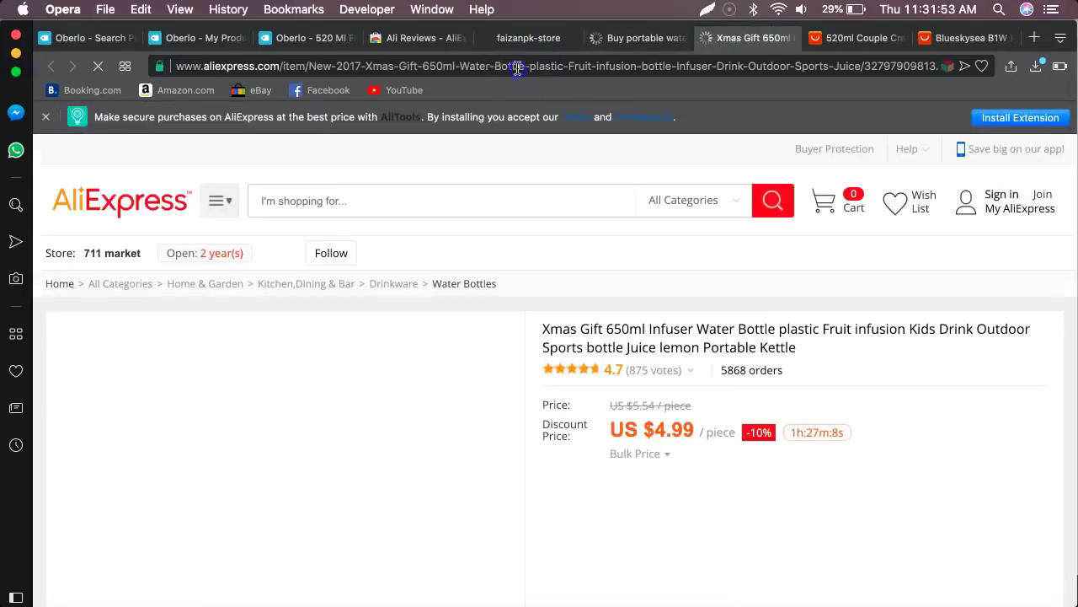
pyautogui.click(539, 67)
pyautogui.press('super+Tab')
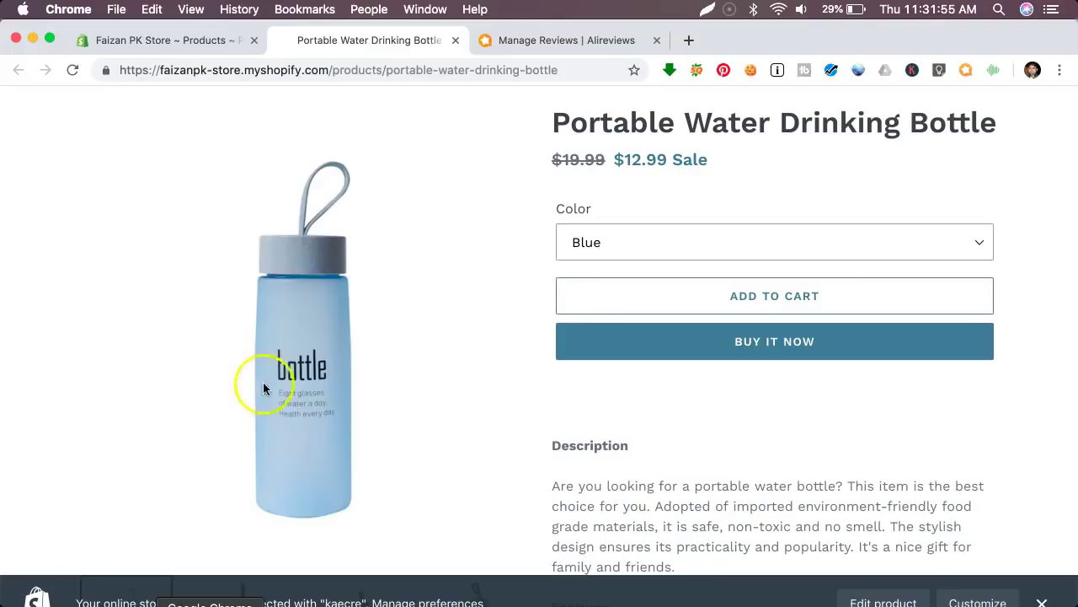
pyautogui.click(696, 40)
pyautogui.hotkey('ctrl', 'v')
pyautogui.press('Return')
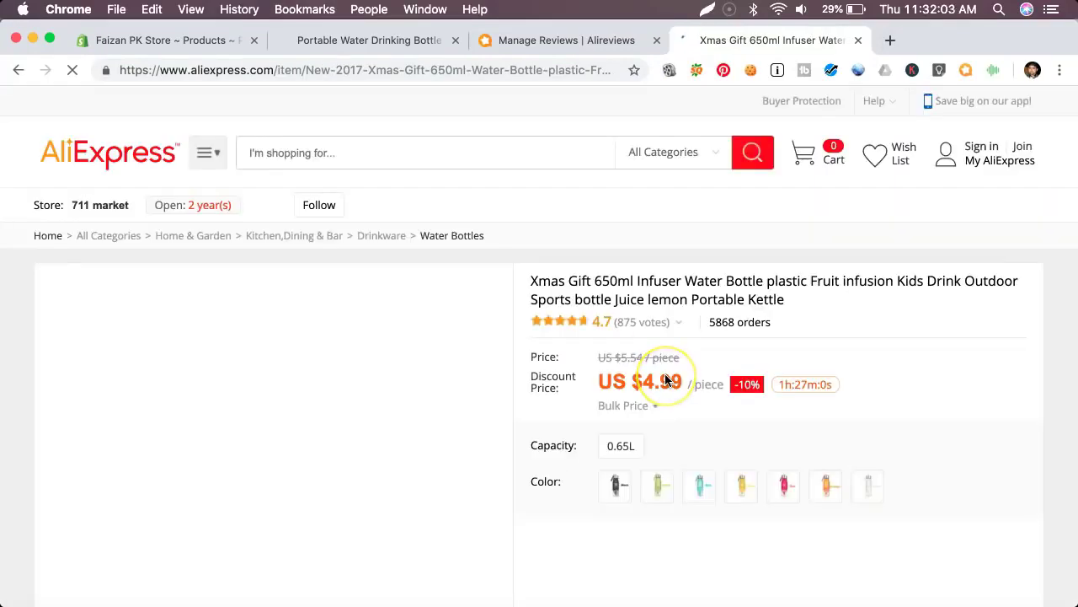
# View the list of all products in the Shopify admin.
pyautogui.click(158, 41)
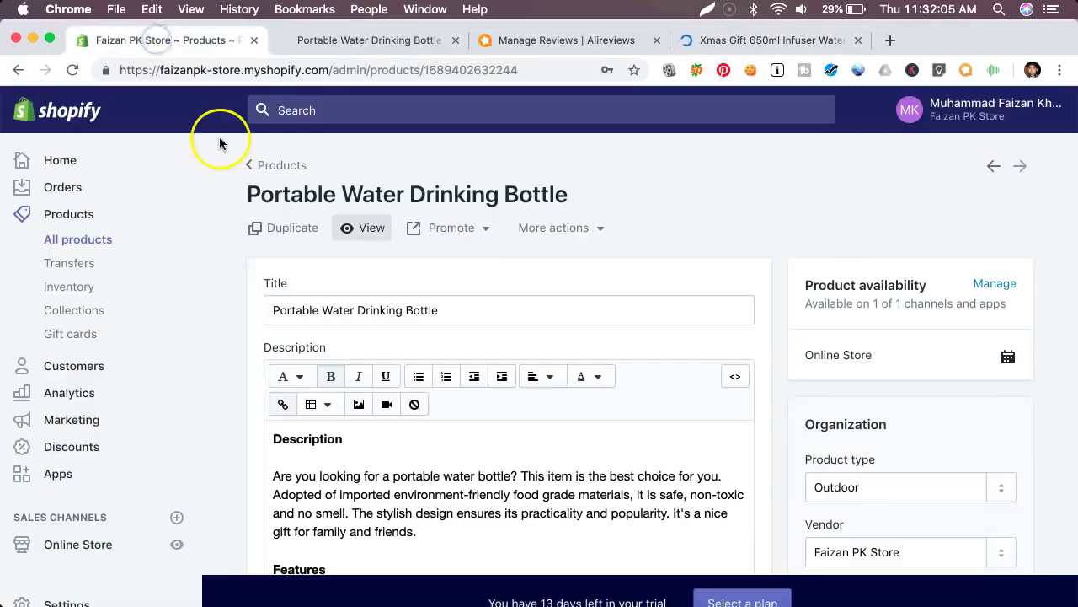
pyautogui.click(84, 240)
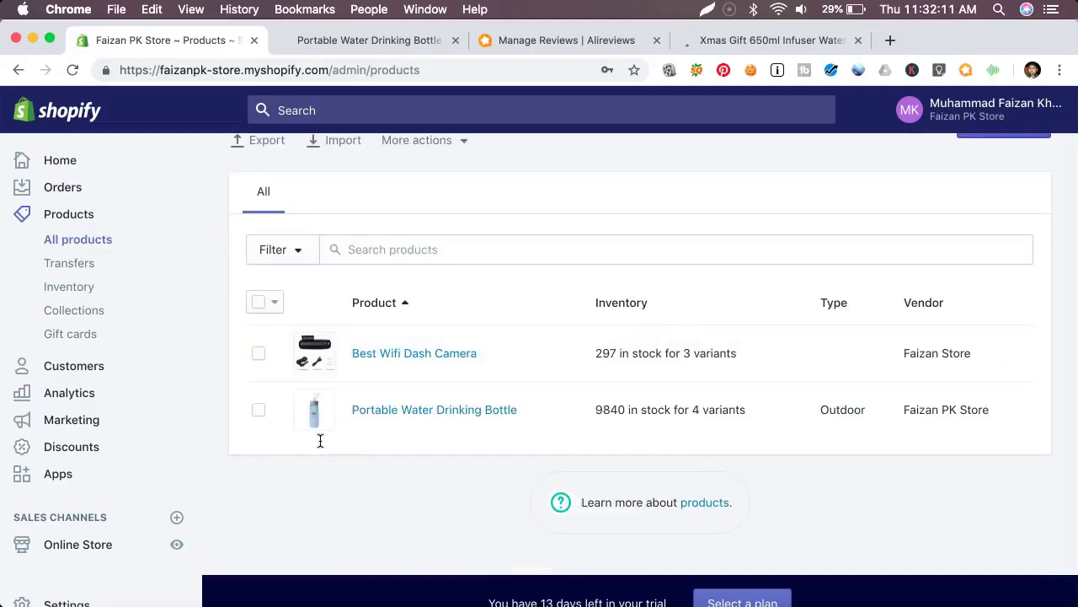
# Try to import the 650ml infuser water bottle from its AliExpress listing with the Oberlo extension.
pyautogui.click(781, 37)
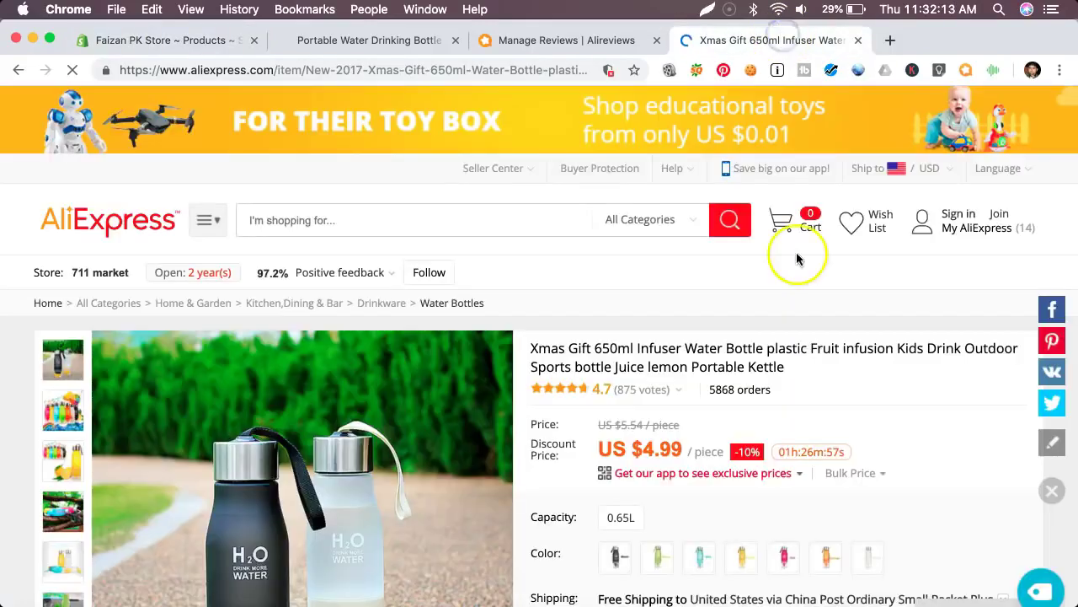
pyautogui.scroll(-1, 797, 259)
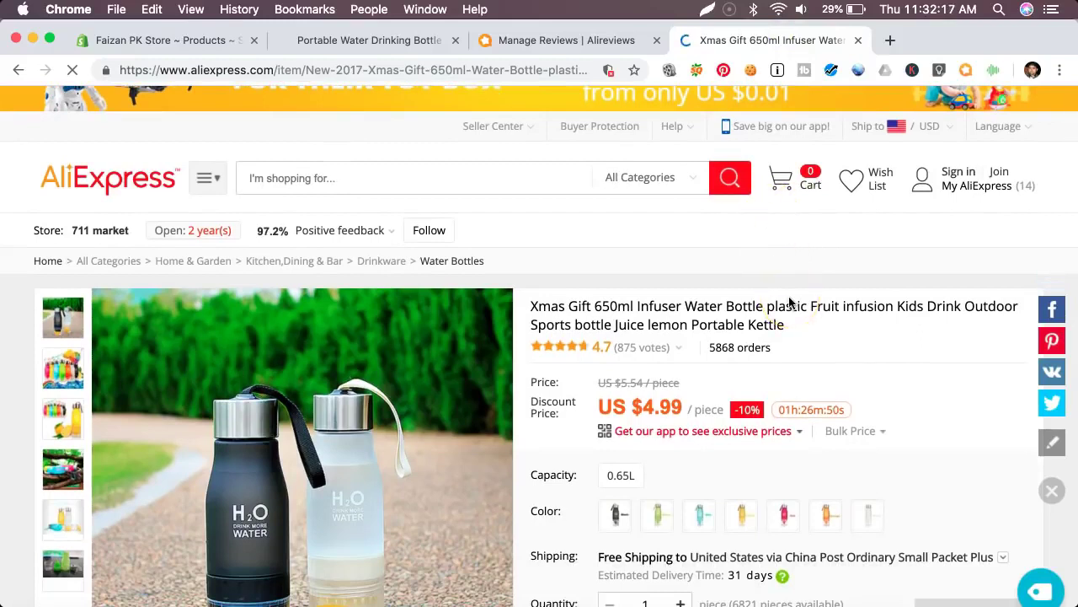
pyautogui.click(1036, 586)
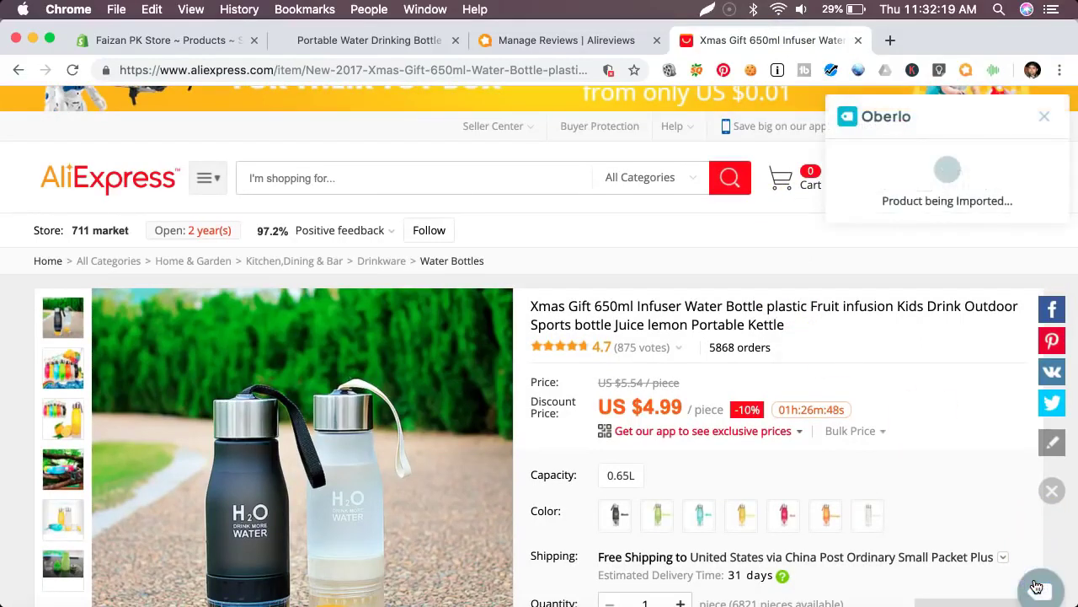
pyautogui.click(935, 234)
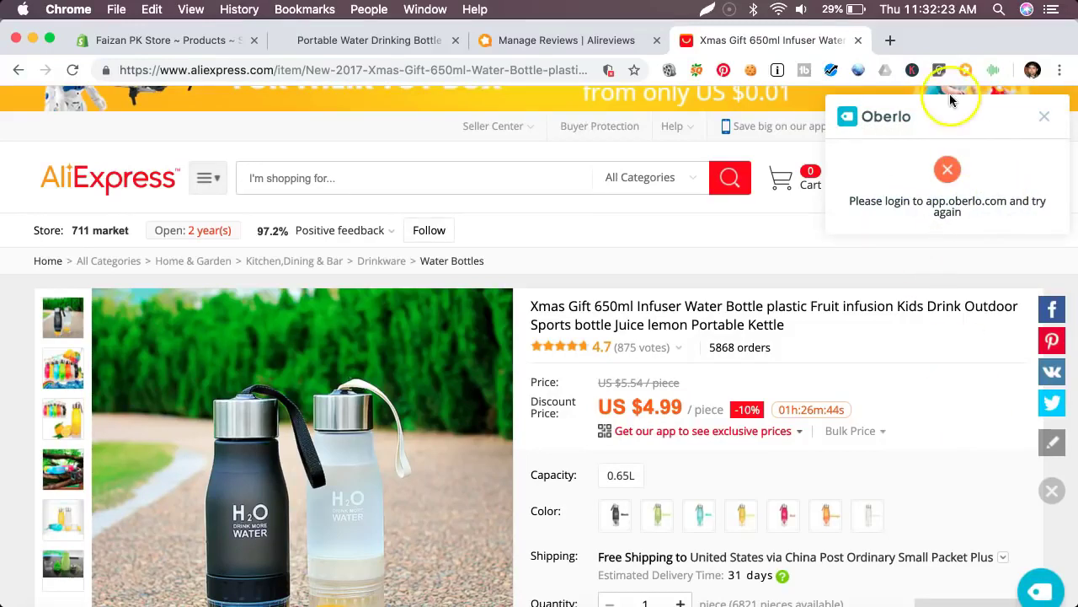
# Open the Oberlo app from the Shopify store's apps and display its Import List.
pyautogui.click(154, 39)
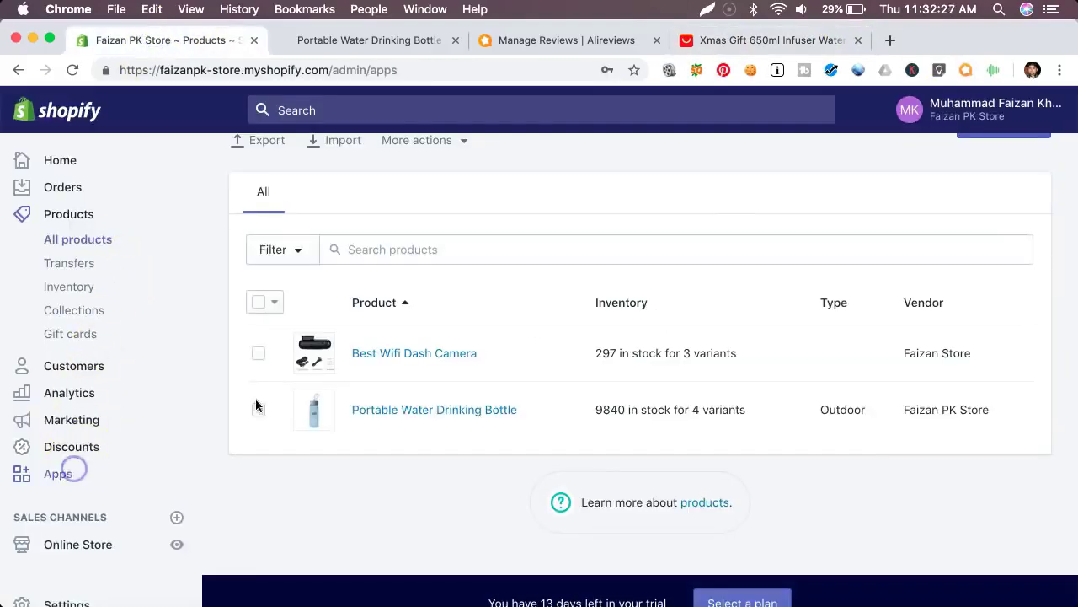
pyautogui.click(331, 359)
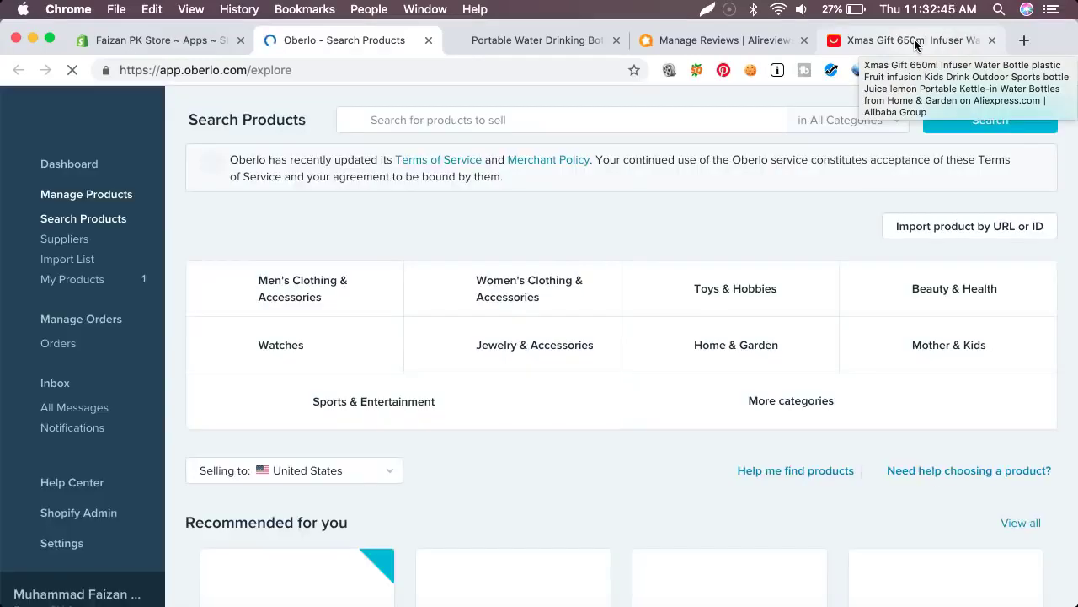
pyautogui.click(92, 263)
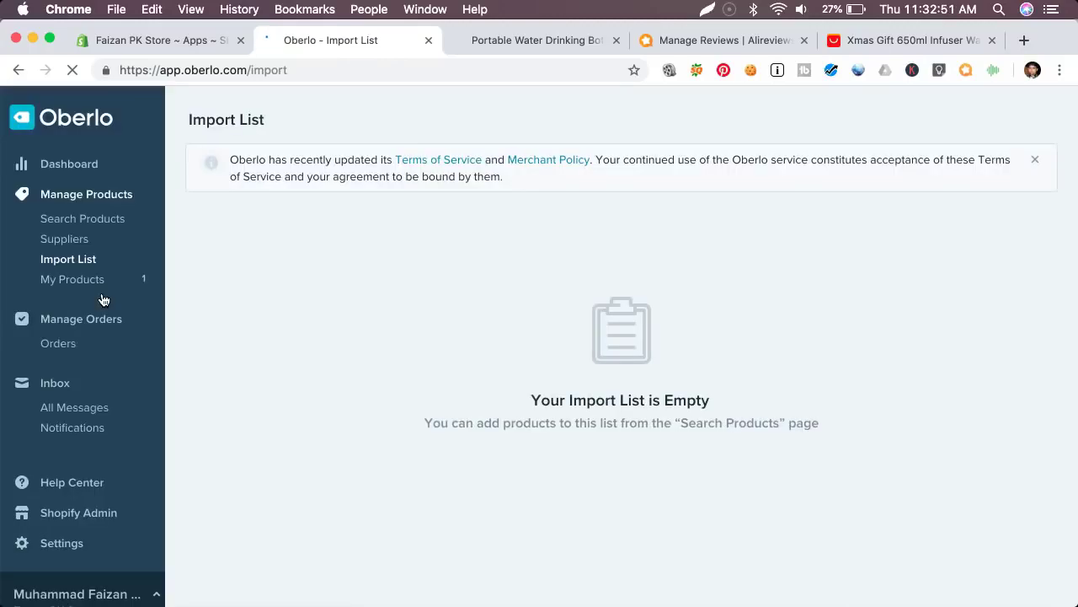
# Delete the Portable Water Drinking Bottle from Oberlo's My Products, removing it from the Shopify store too.
pyautogui.click(89, 278)
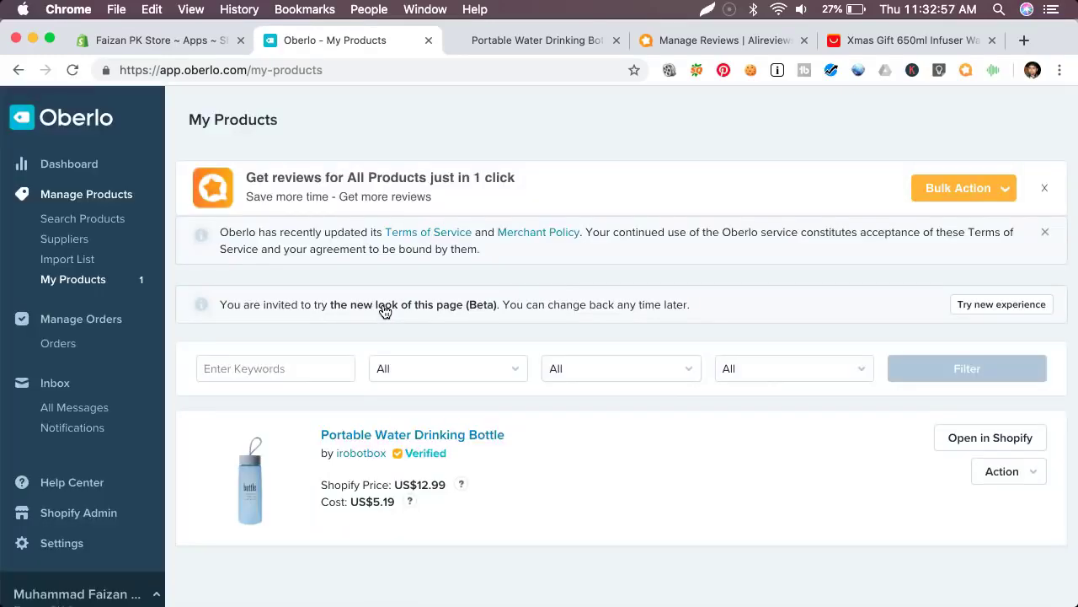
pyautogui.click(1011, 468)
pyautogui.click(901, 509)
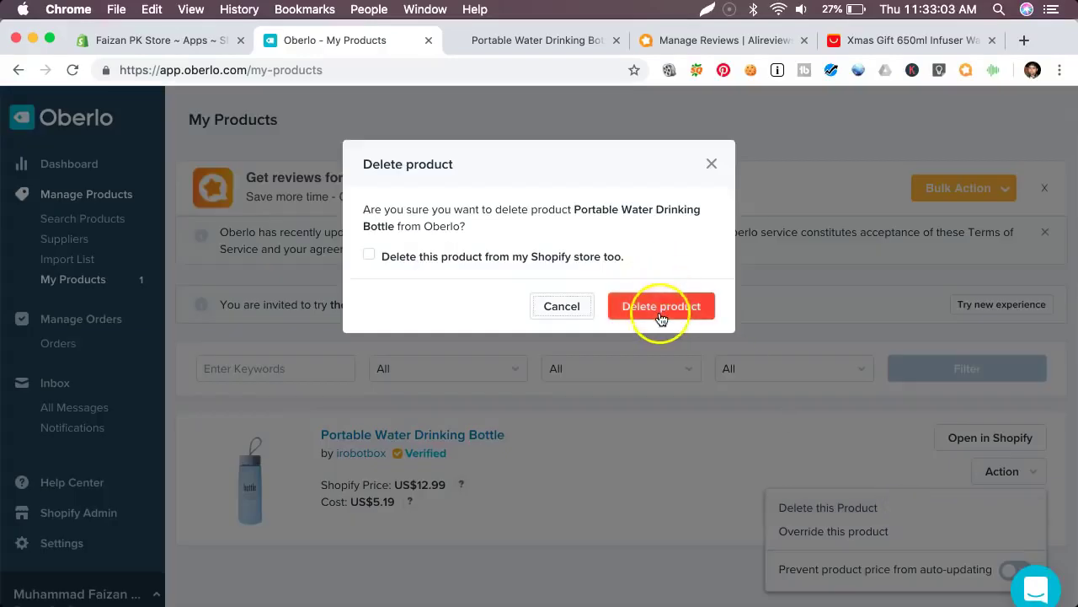
pyautogui.click(571, 254)
pyautogui.click(693, 308)
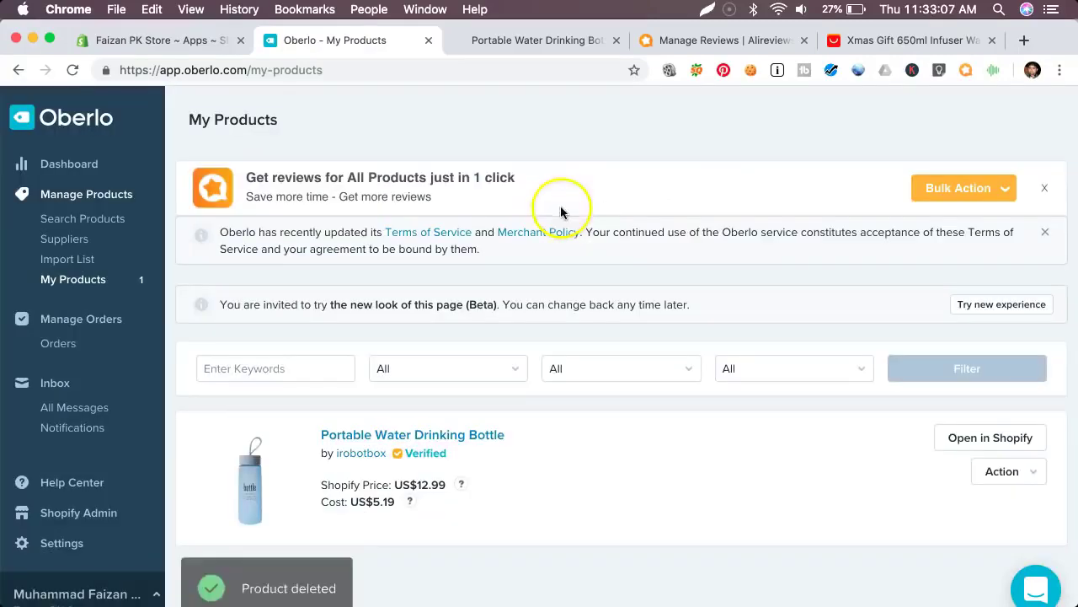
# Import the 650ml infuser water bottle from its AliExpress listing with the Oberlo extension and open the Import List.
pyautogui.click(890, 41)
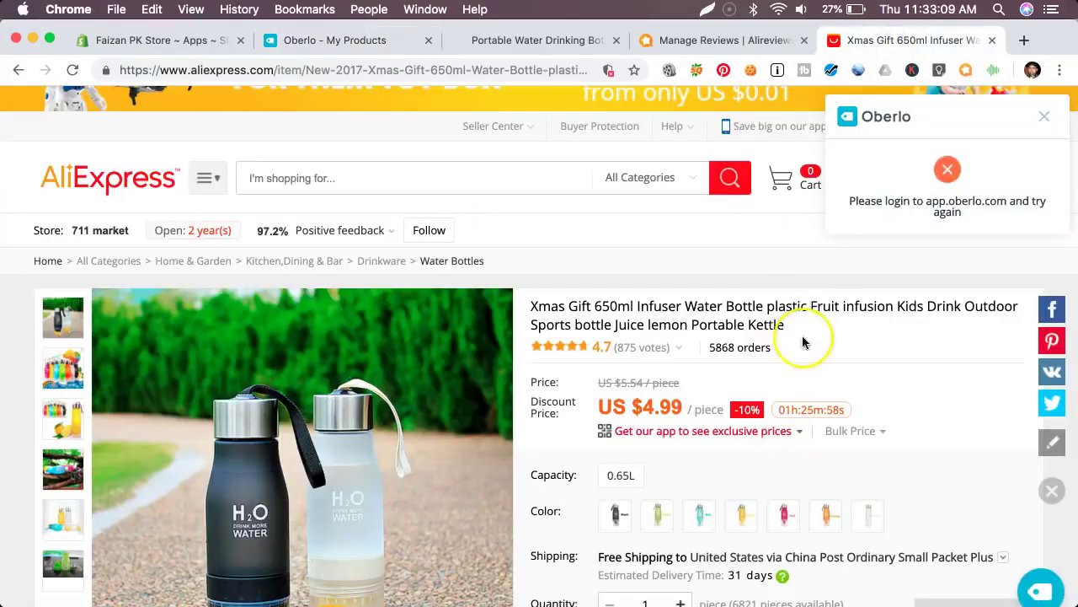
pyautogui.click(1053, 599)
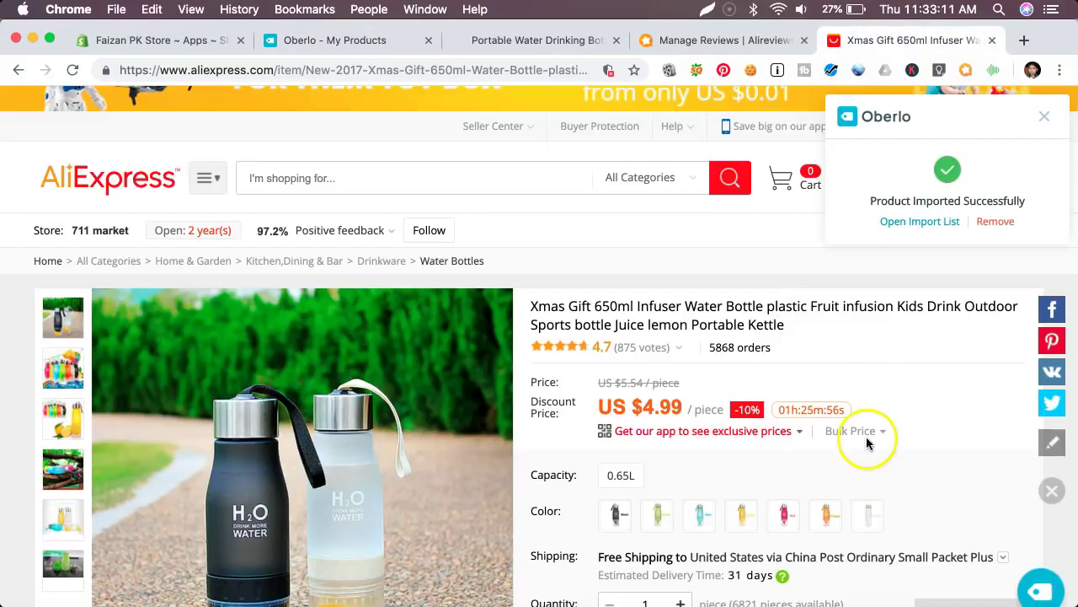
pyautogui.click(920, 221)
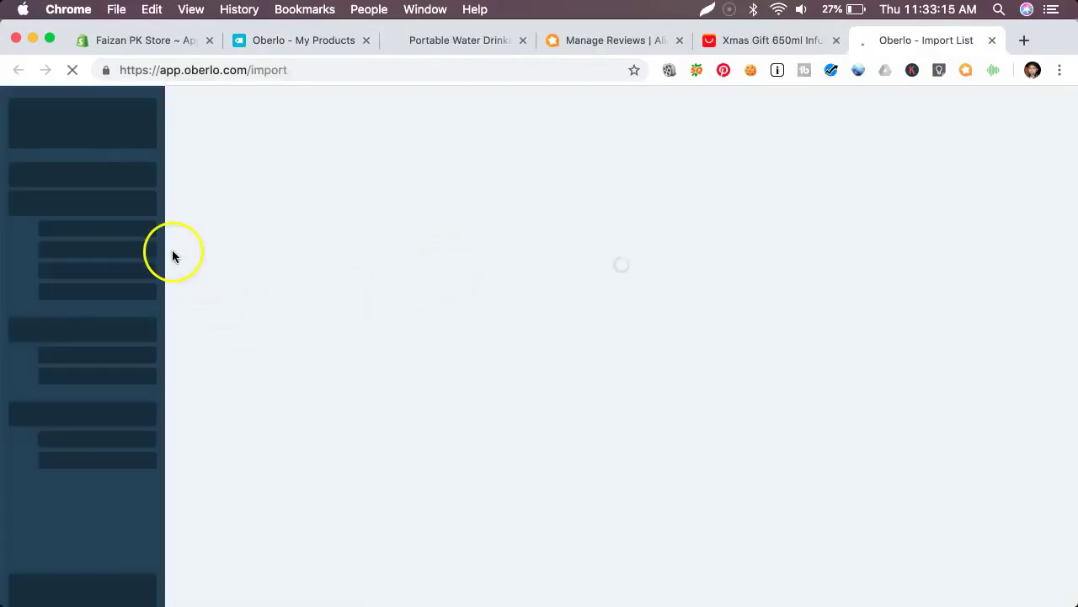
# Change the imported infuser bottle's title to "Portable Water Bottle".
pyautogui.scroll(-1, 657, 346)
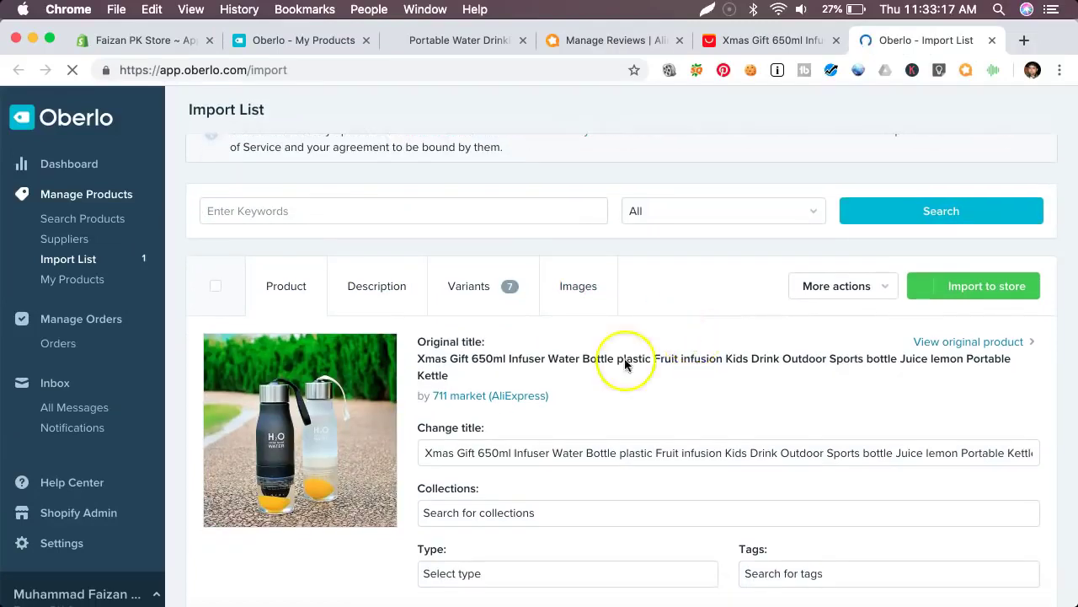
pyautogui.press('super+a')
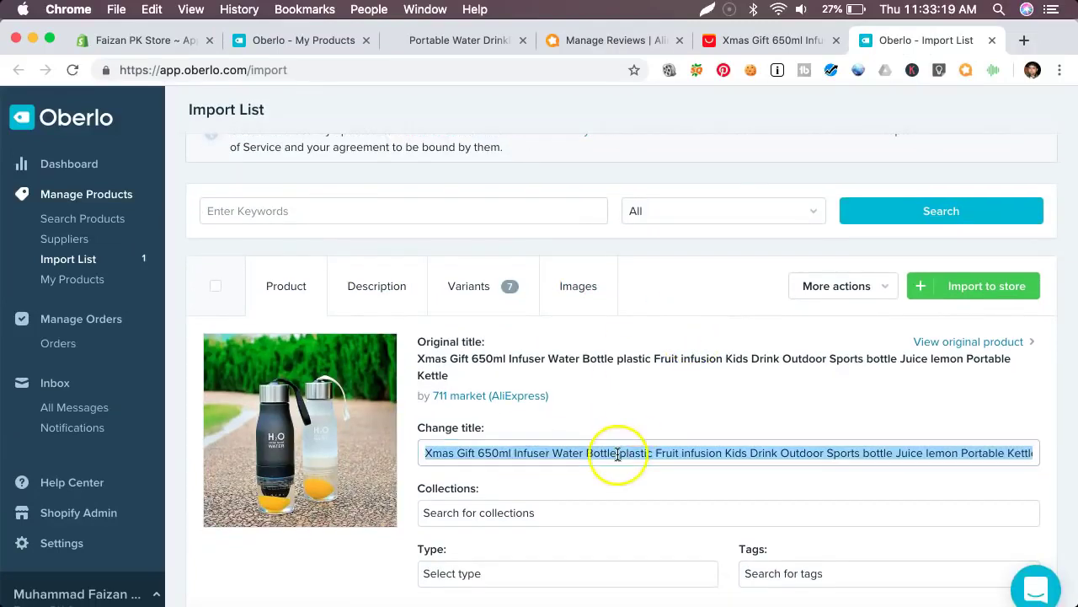
pyautogui.click(617, 455)
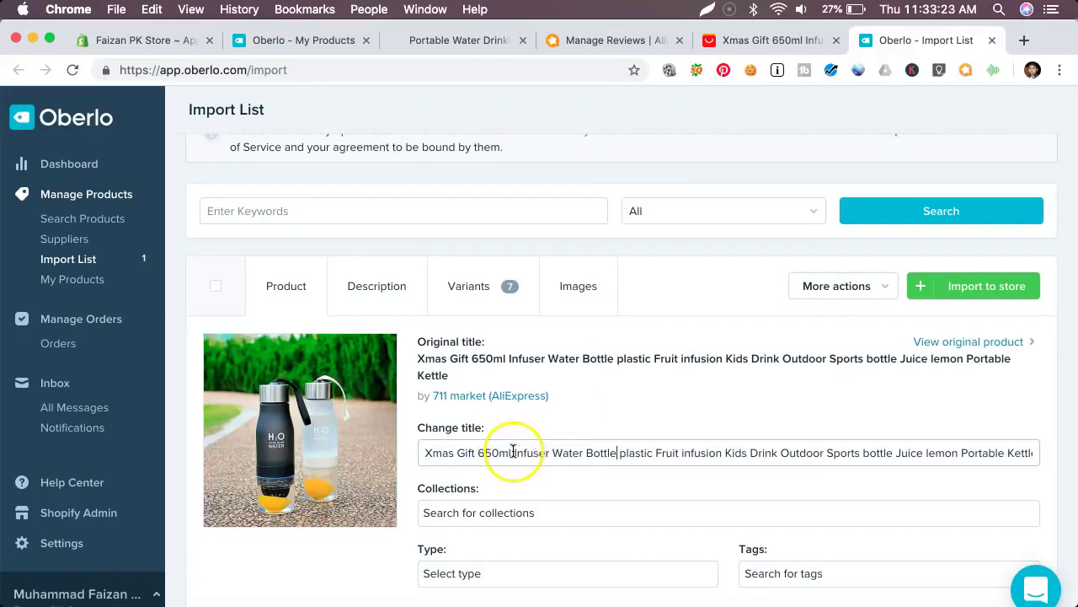
pyautogui.moveTo(552, 452); pyautogui.dragTo(280, 460)
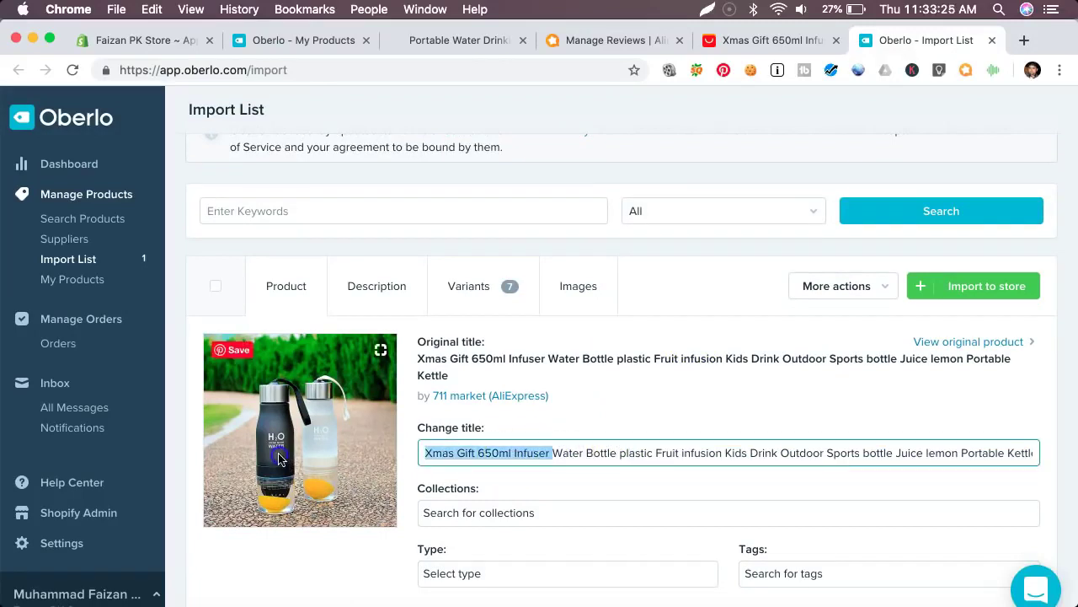
pyautogui.press('BackSpace')
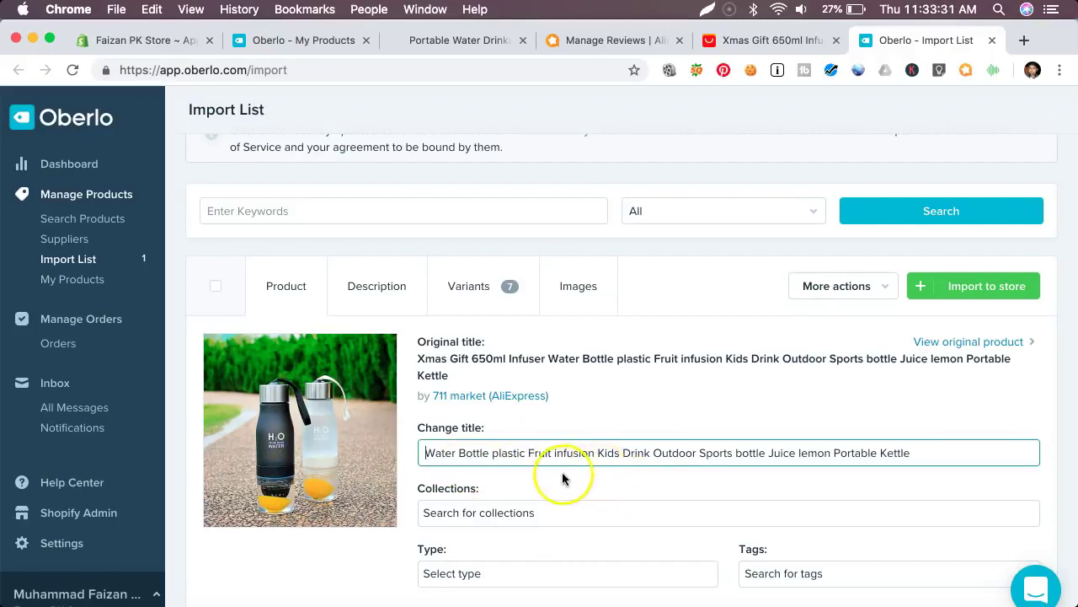
pyautogui.write('Portable')
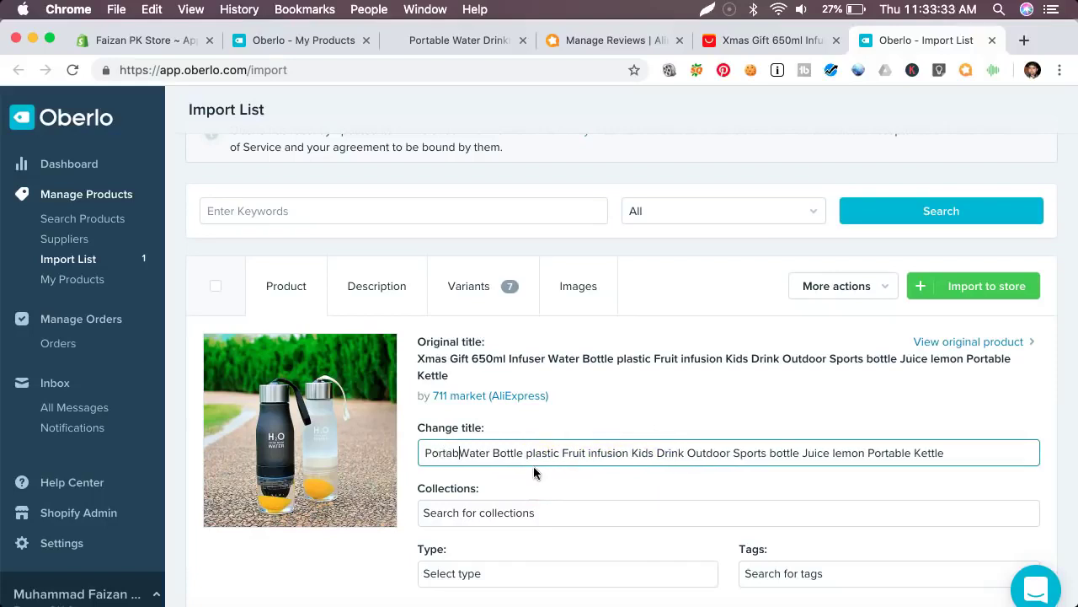
pyautogui.moveTo(537, 451); pyautogui.dragTo(945, 472)
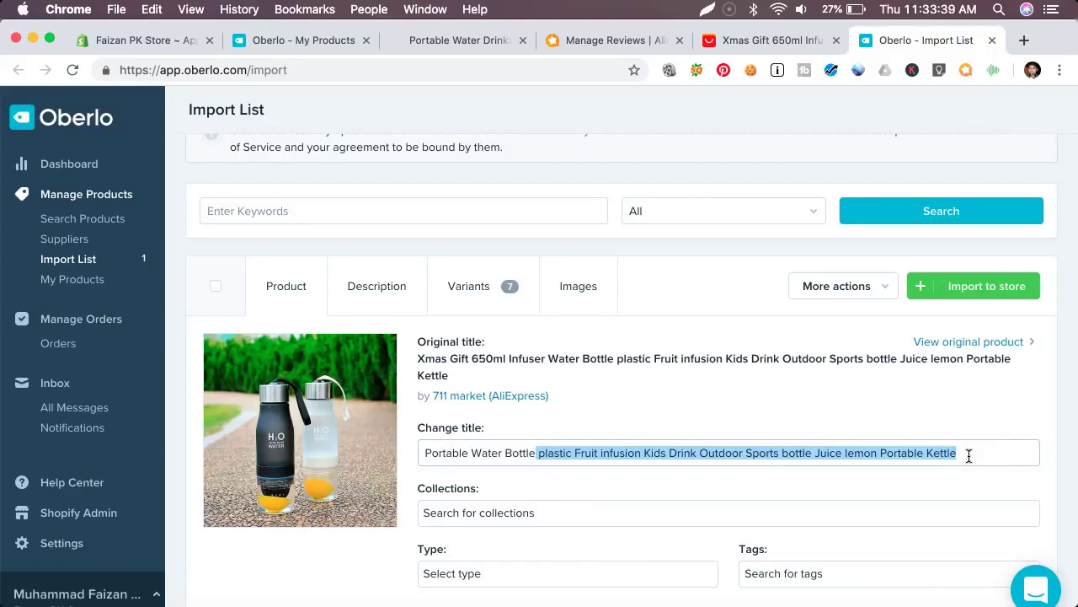
pyautogui.press('BackSpace')
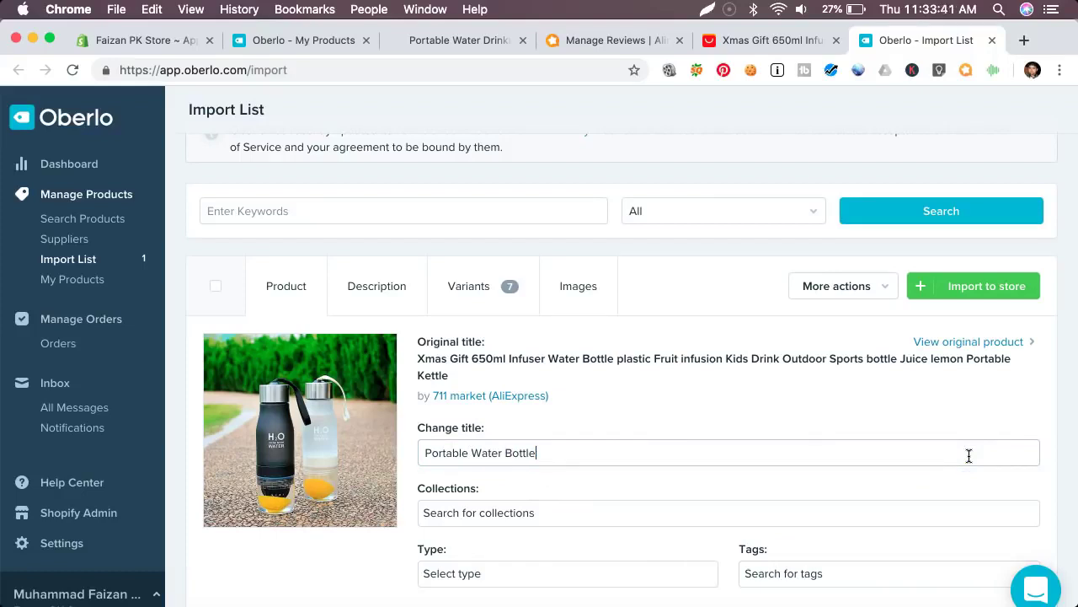
# Add the Portable Water Bottle to the Home page collection.
pyautogui.scroll(-1, 915, 385)
pyautogui.click(582, 504)
pyautogui.click(505, 523)
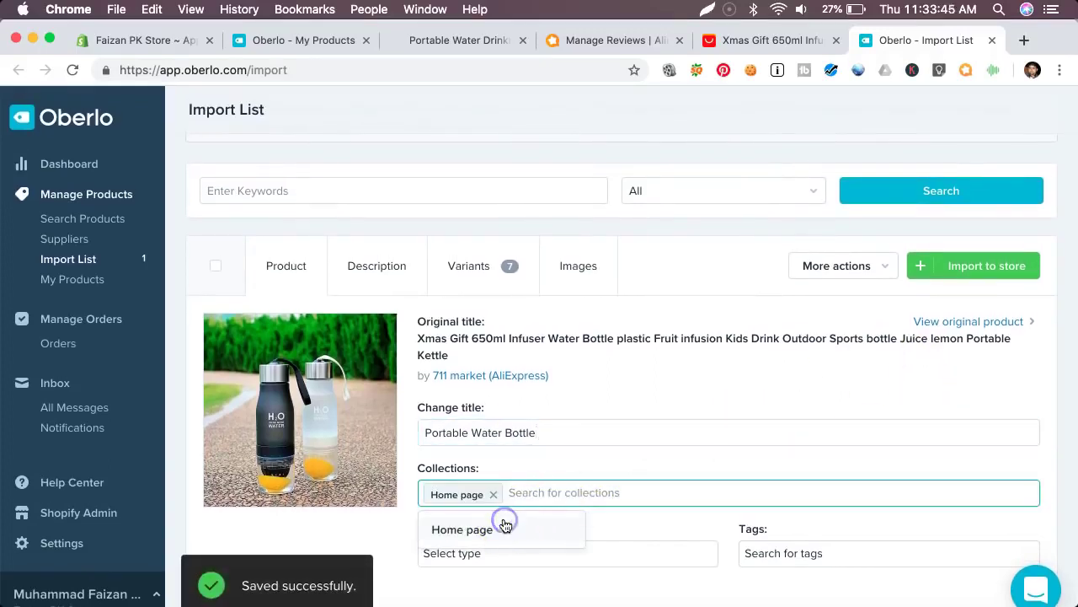
# Create and assign the product type "outdoor" and add the tag "best" to the Portable Water Bottle.
pyautogui.click(499, 553)
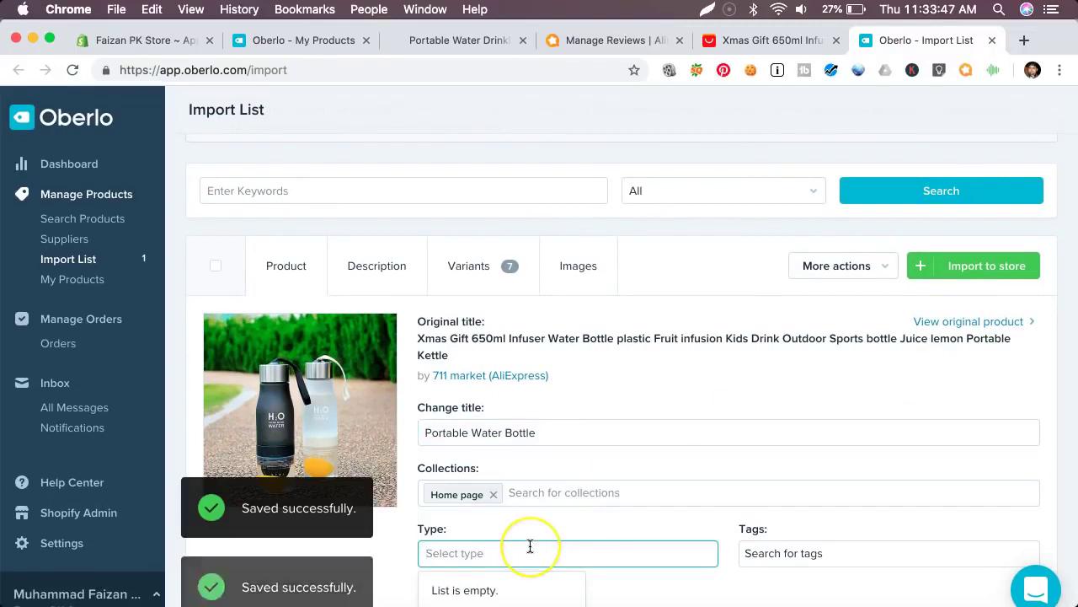
pyautogui.write('outd')
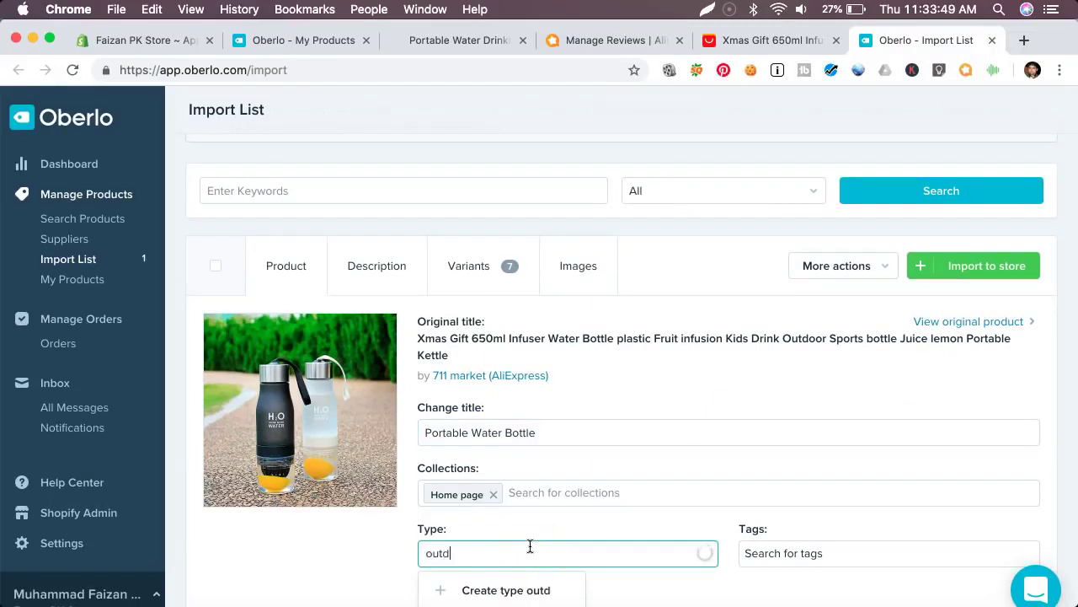
pyautogui.write('oor')
pyautogui.click(446, 587)
pyautogui.click(849, 554)
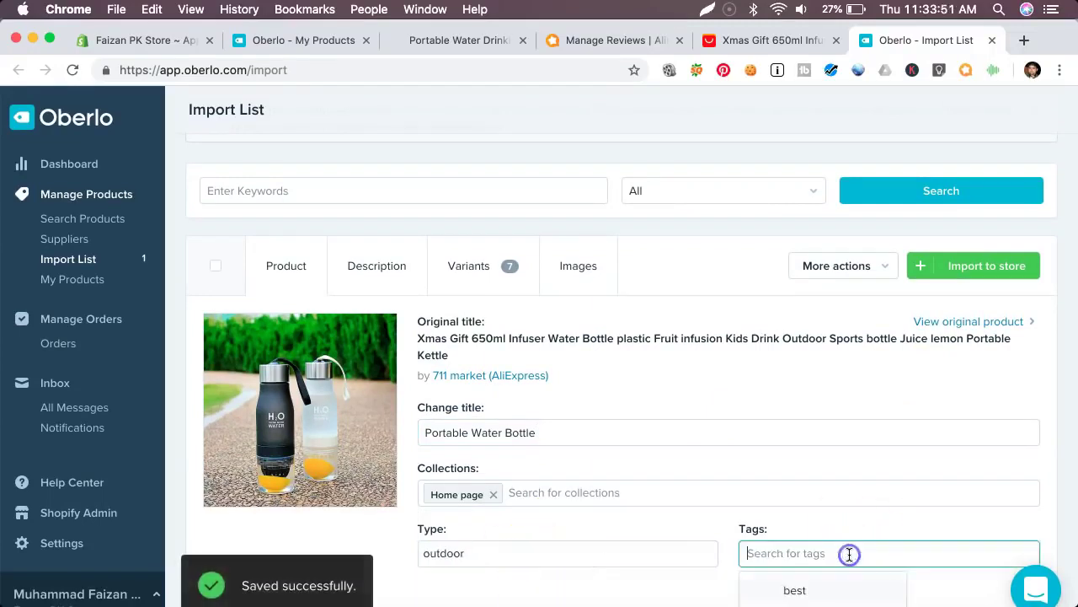
pyautogui.click(815, 590)
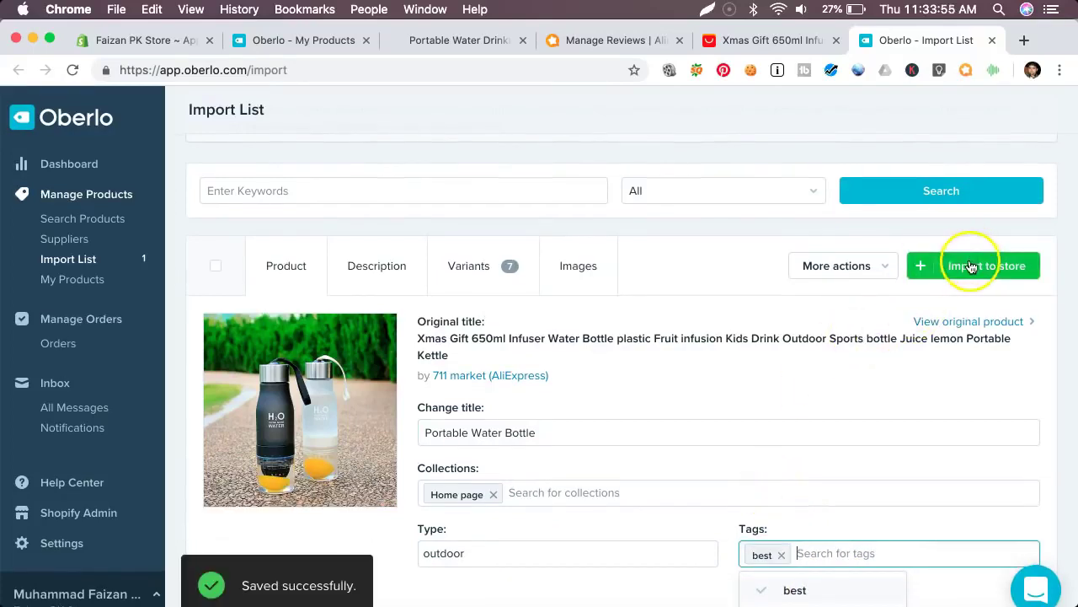
# Go through the description to the variants and set the price of all variants to 11.99.
pyautogui.click(363, 287)
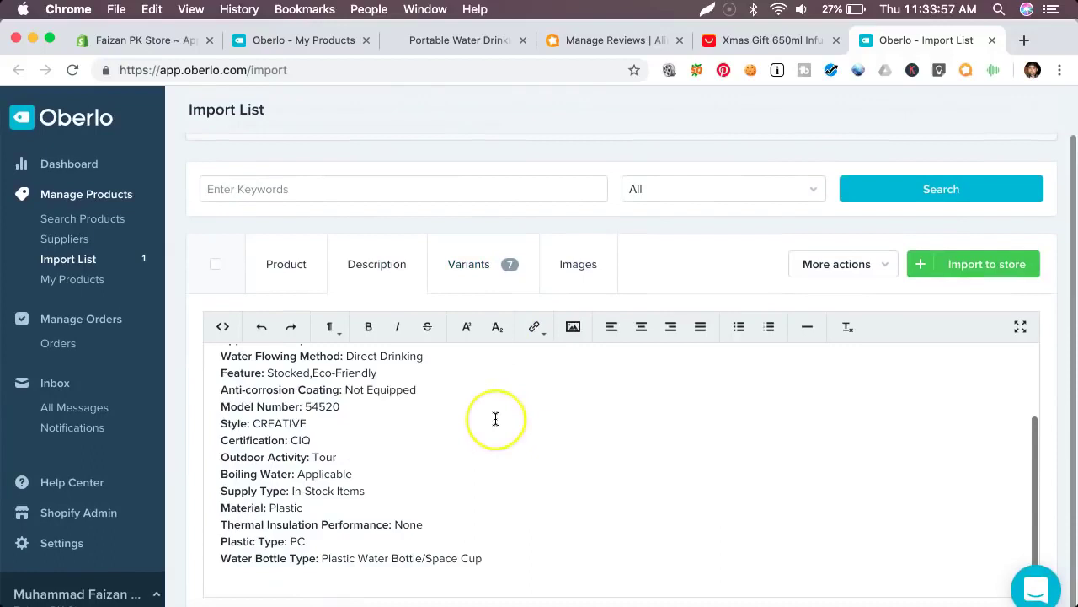
pyautogui.click(471, 268)
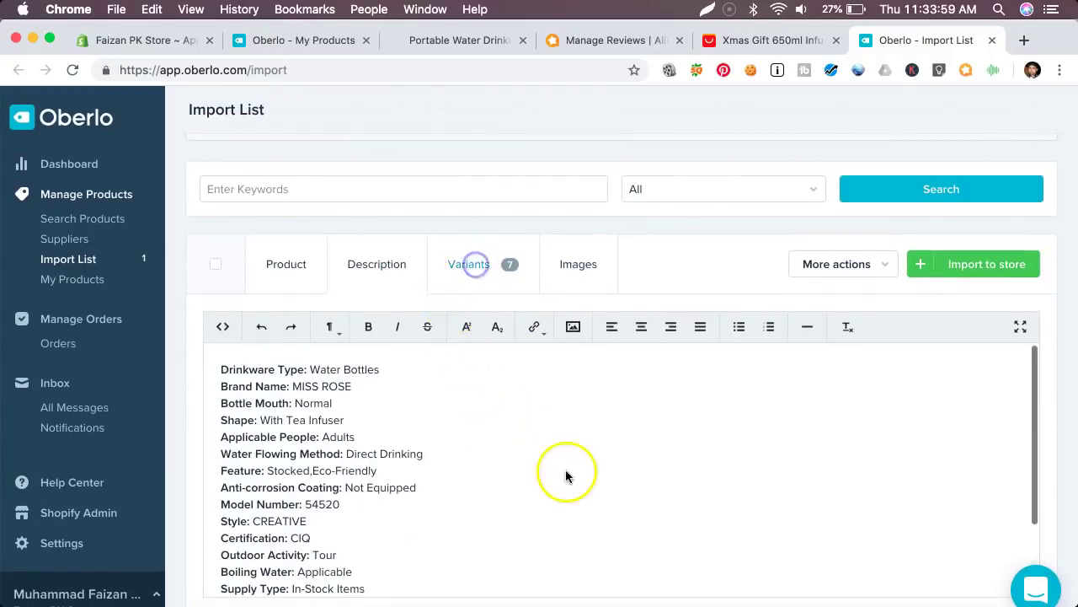
pyautogui.scroll(1, 659, 471)
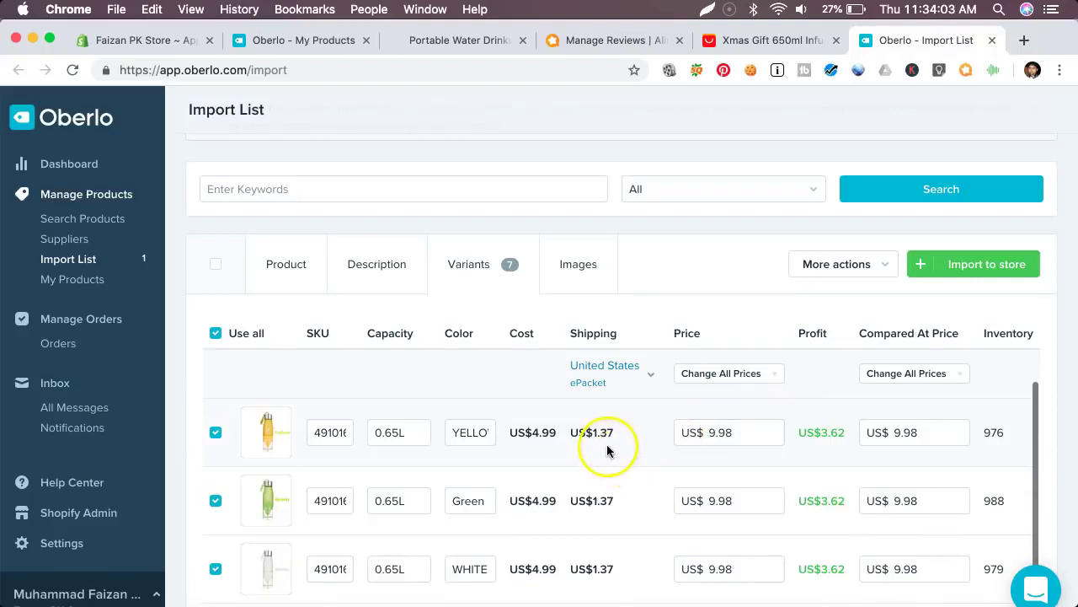
pyautogui.click(746, 373)
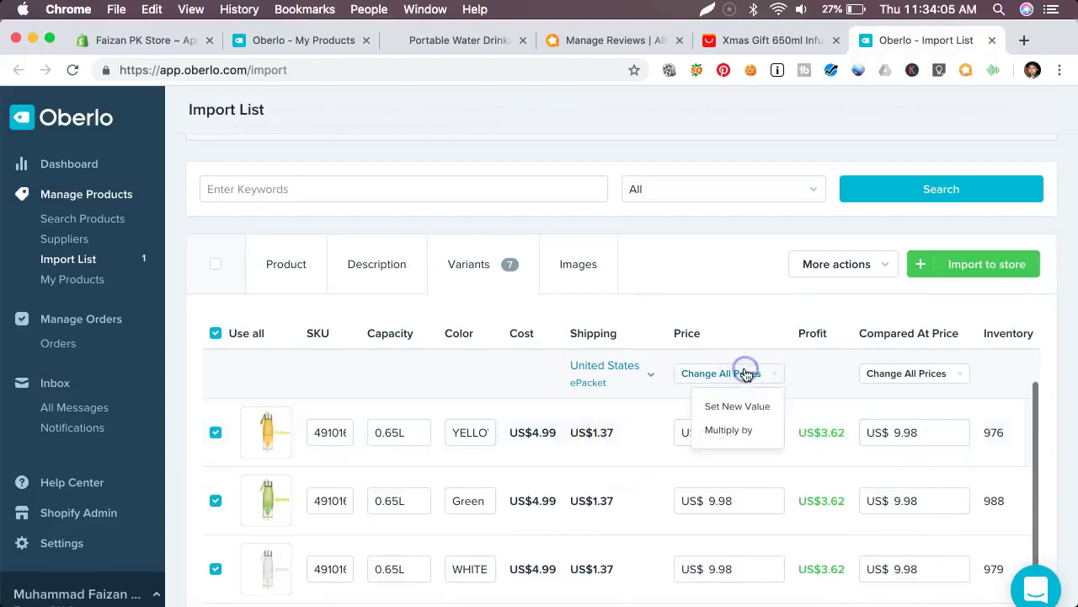
pyautogui.click(750, 405)
pyautogui.write('11.99')
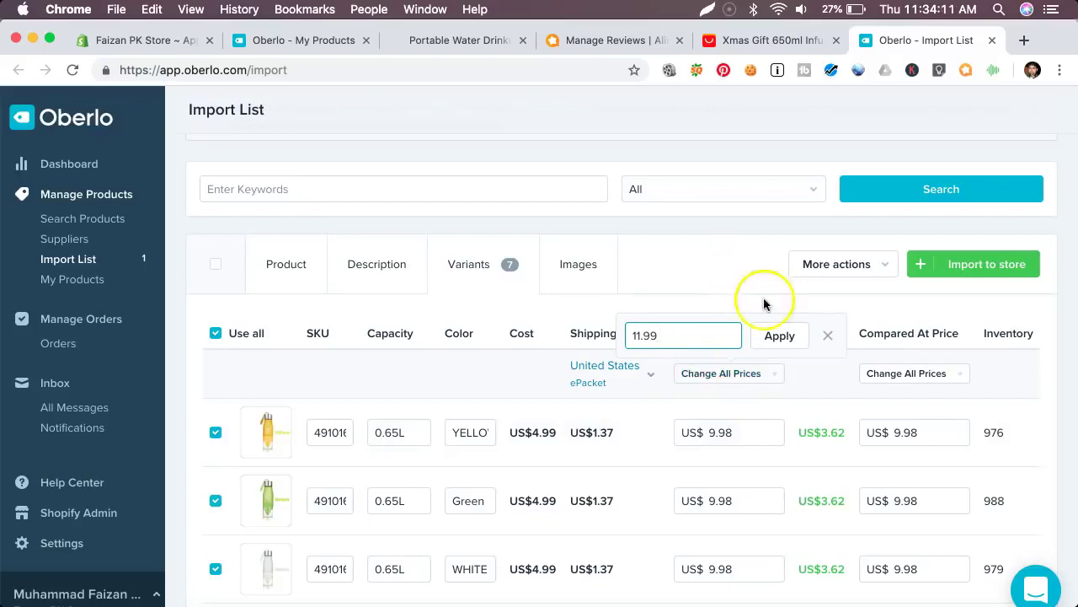
pyautogui.click(777, 334)
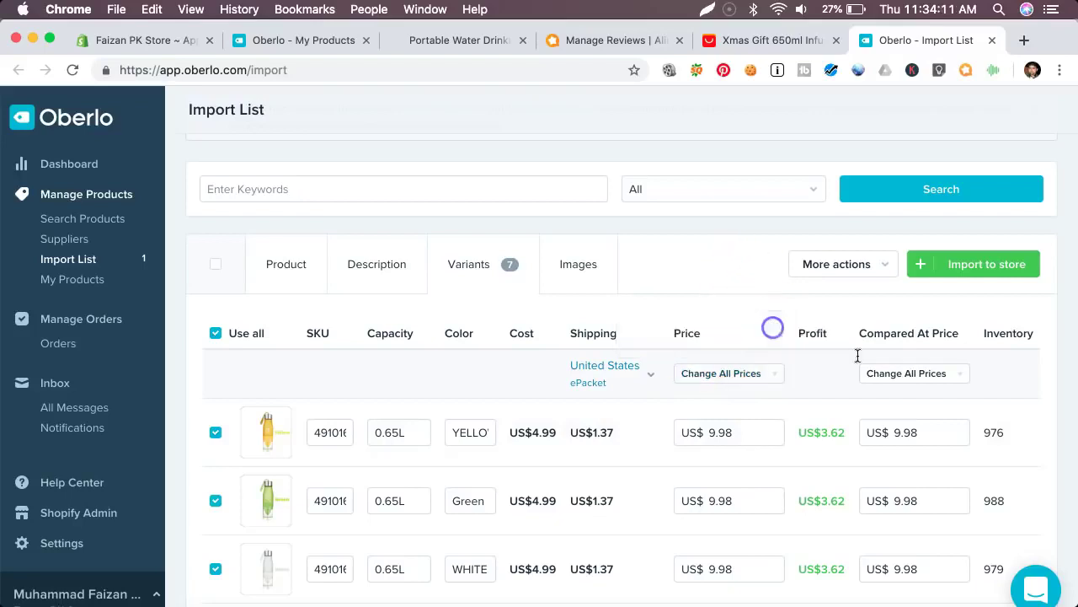
# Set the compared-at price of all variants to 19.99.
pyautogui.click(922, 373)
pyautogui.click(917, 402)
pyautogui.write('19.99')
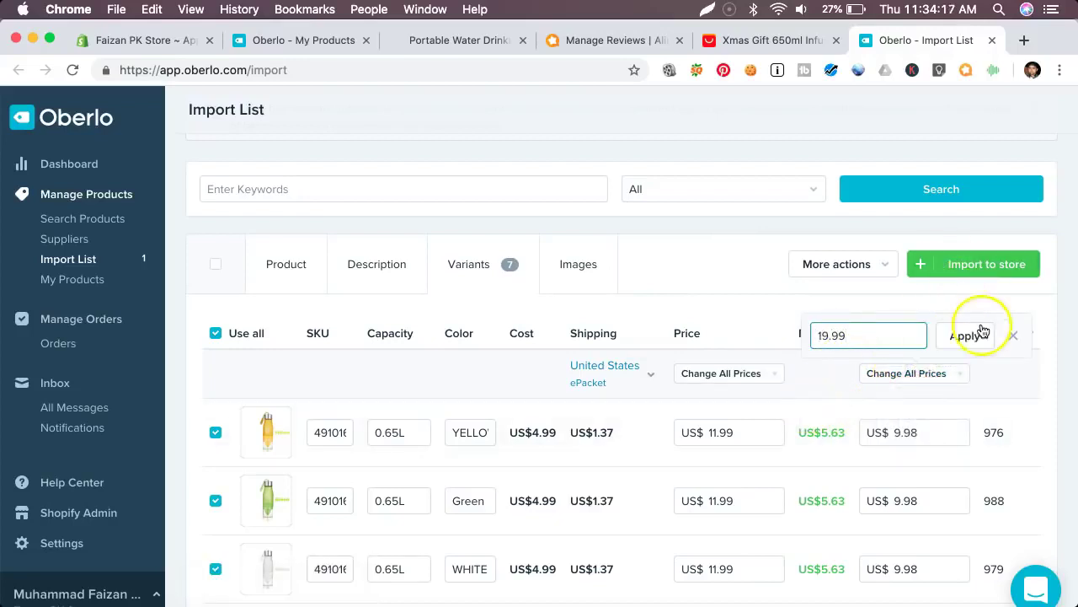
pyautogui.click(967, 334)
# Review the cost, price, profit and compared-at price of every bottle variant.
pyautogui.scroll(-1, 804, 480)
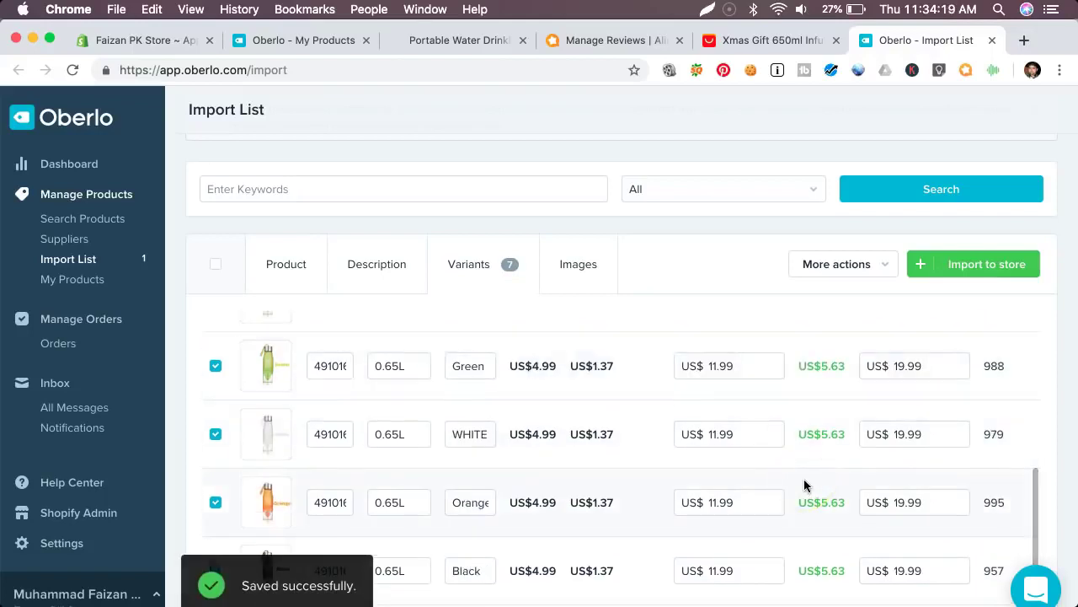
pyautogui.scroll(3, 695, 469)
pyautogui.scroll(1, 695, 469)
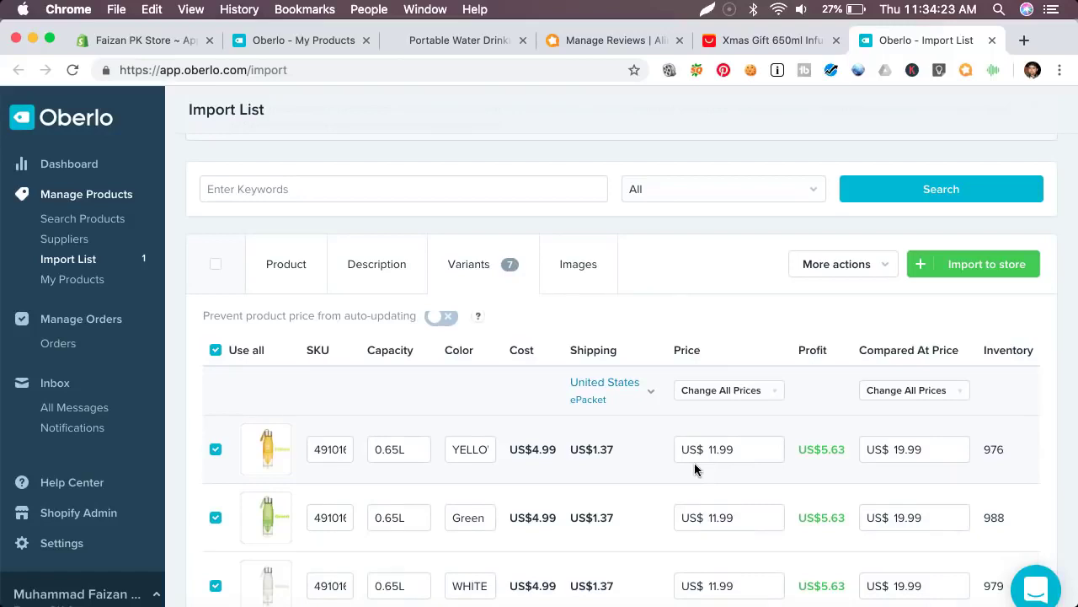
pyautogui.scroll(-3, 695, 469)
pyautogui.scroll(1, 698, 409)
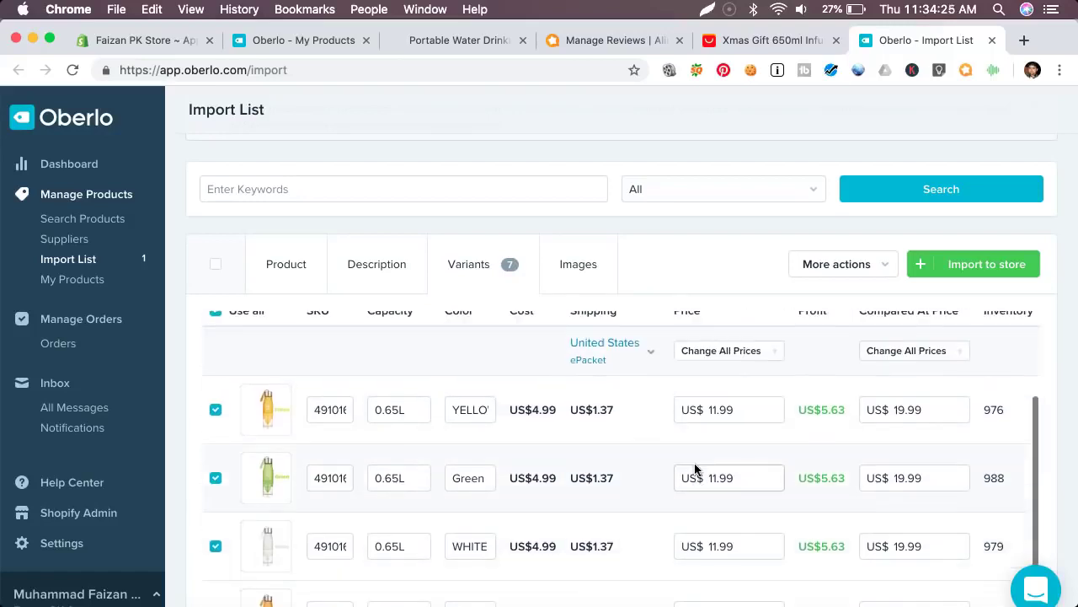
pyautogui.scroll(2, 784, 486)
pyautogui.scroll(-4, 784, 486)
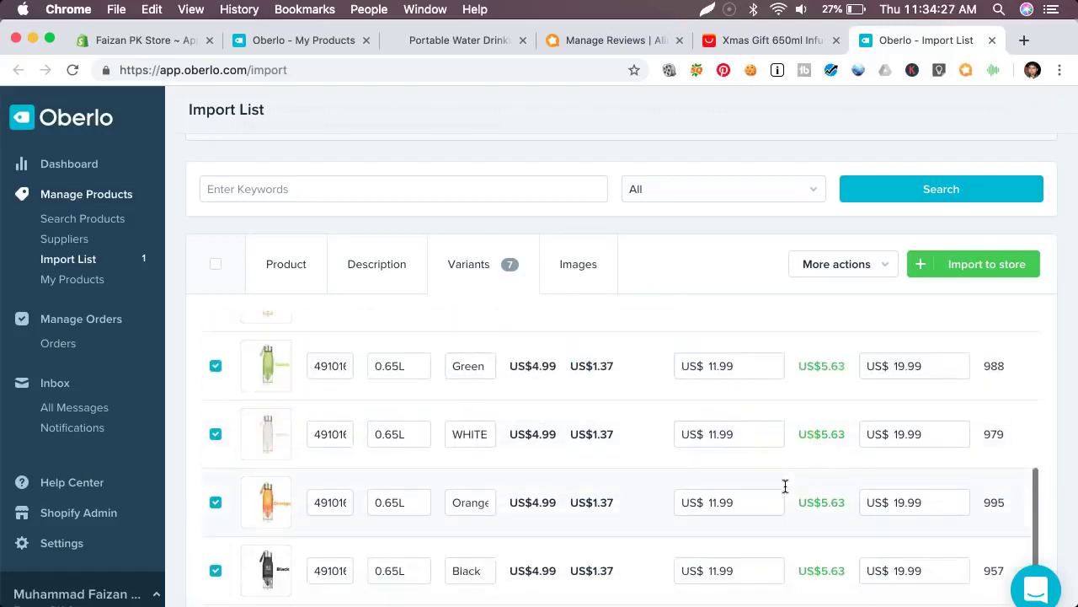
pyautogui.scroll(-5, 910, 312)
pyautogui.scroll(5, 955, 258)
pyautogui.scroll(5, 999, 227)
# Import the Portable Water Bottle to the Shopify store and copy the URL of its AliExpress listing.
pyautogui.click(989, 267)
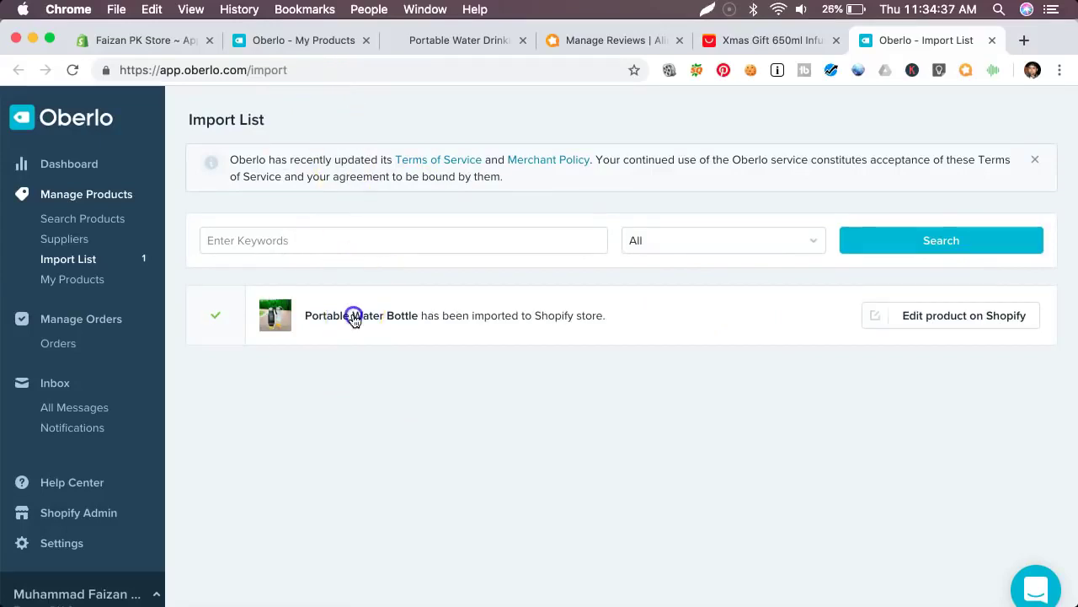
pyautogui.click(354, 318)
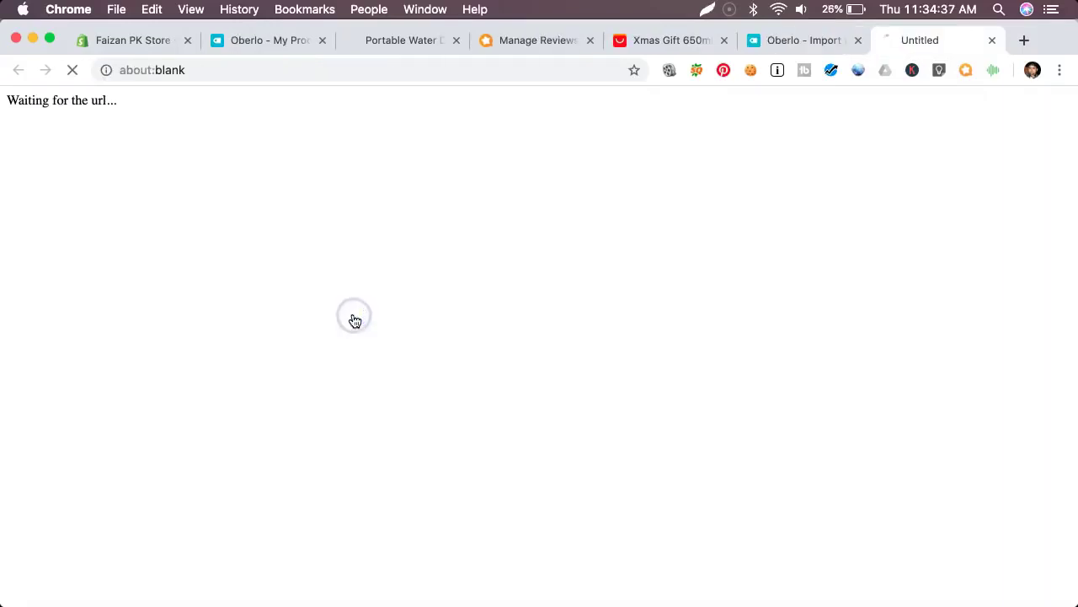
pyautogui.click(675, 33)
pyautogui.click(474, 69)
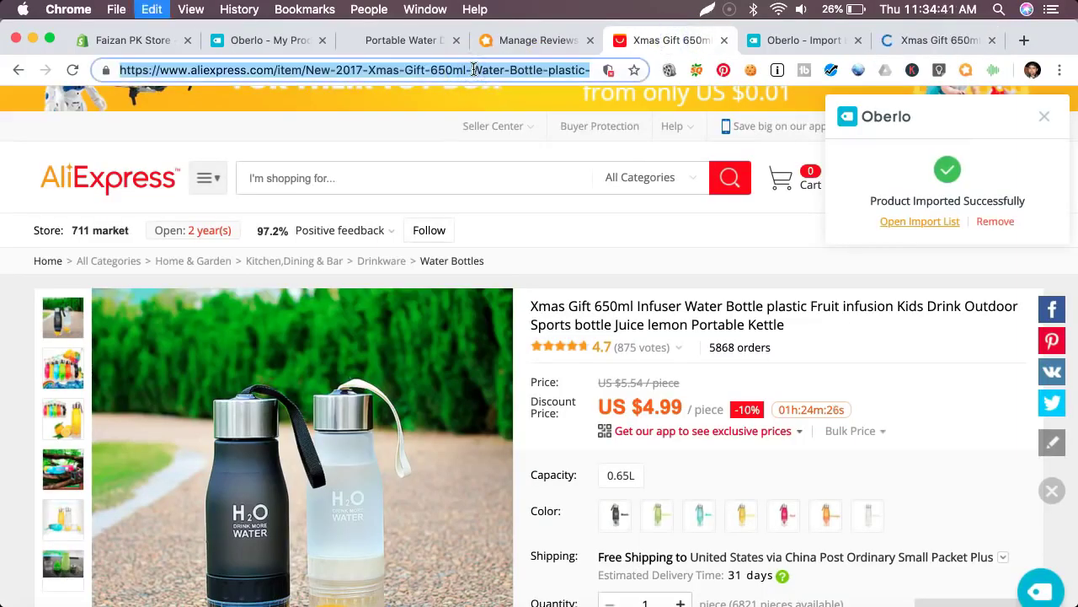
# Refresh the Ali Reviews product list and check Shopify's product list for the new Portable Water Bottle.
pyautogui.click(501, 41)
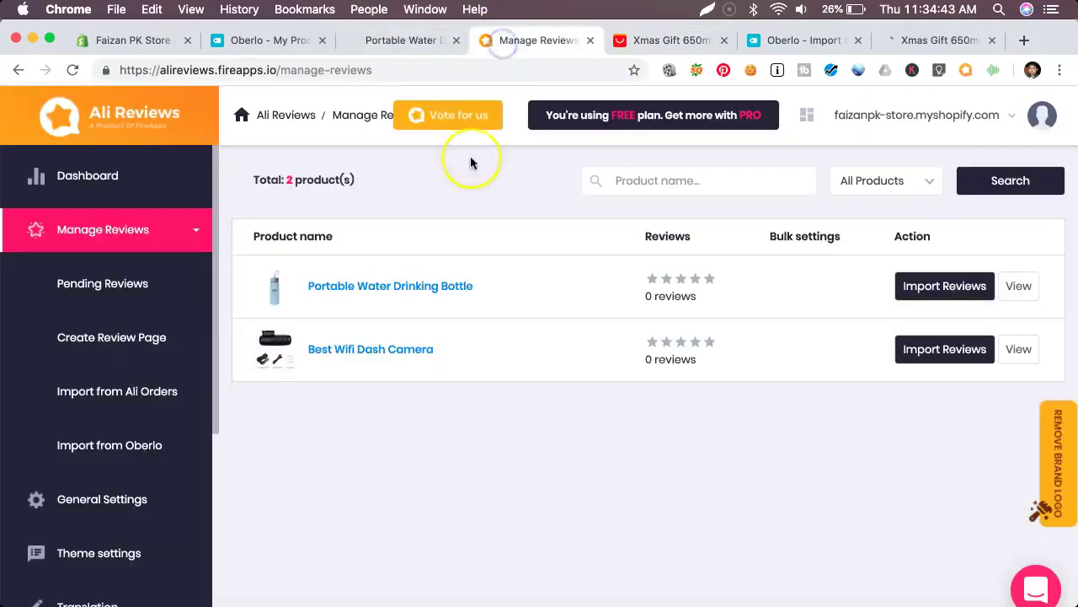
pyautogui.click(1021, 180)
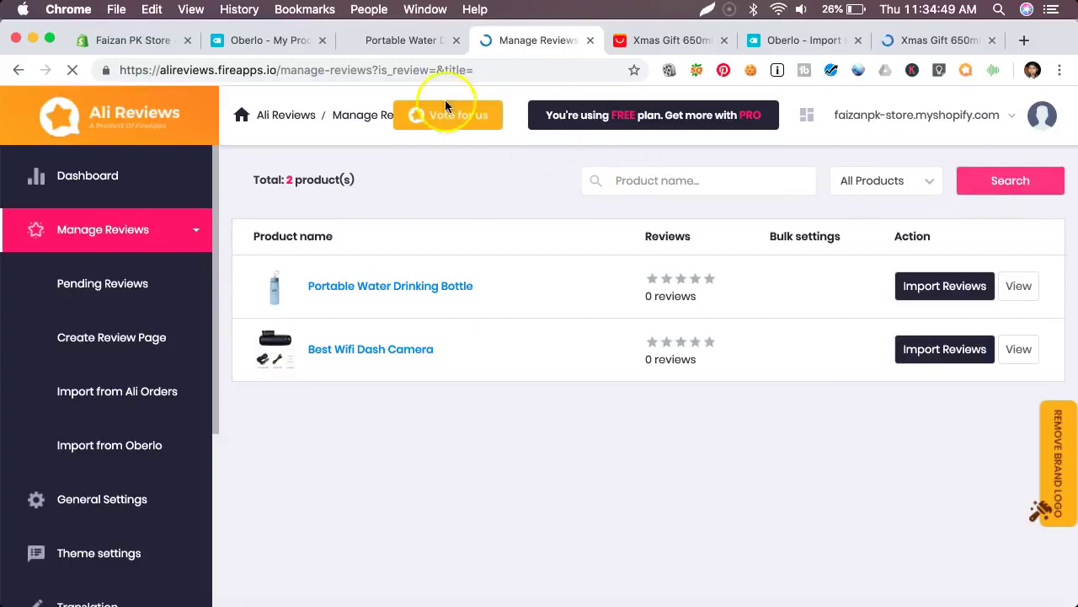
pyautogui.click(223, 40)
pyautogui.click(128, 40)
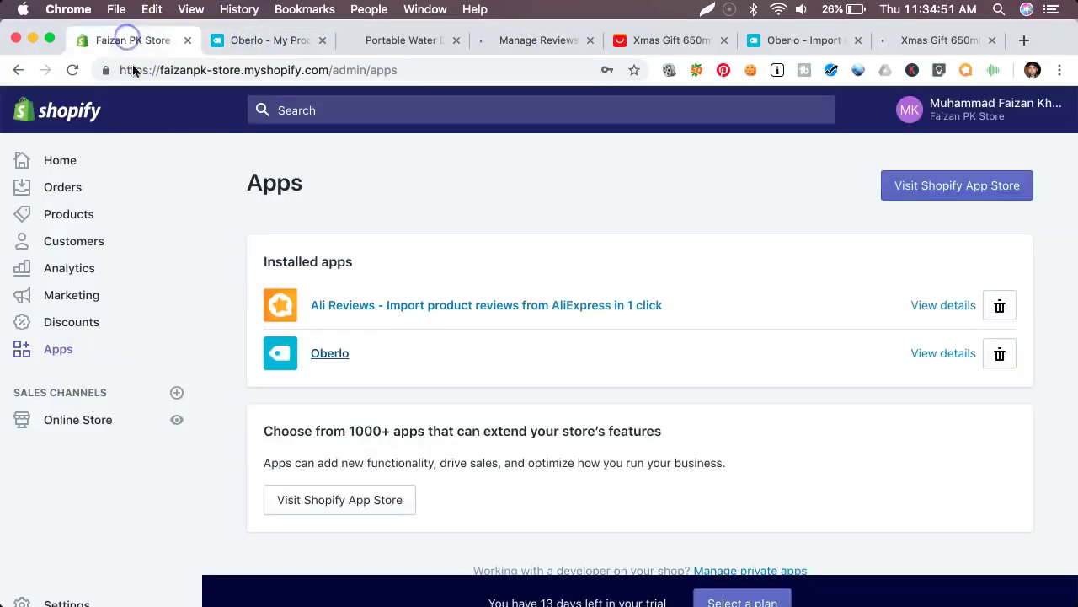
pyautogui.click(85, 213)
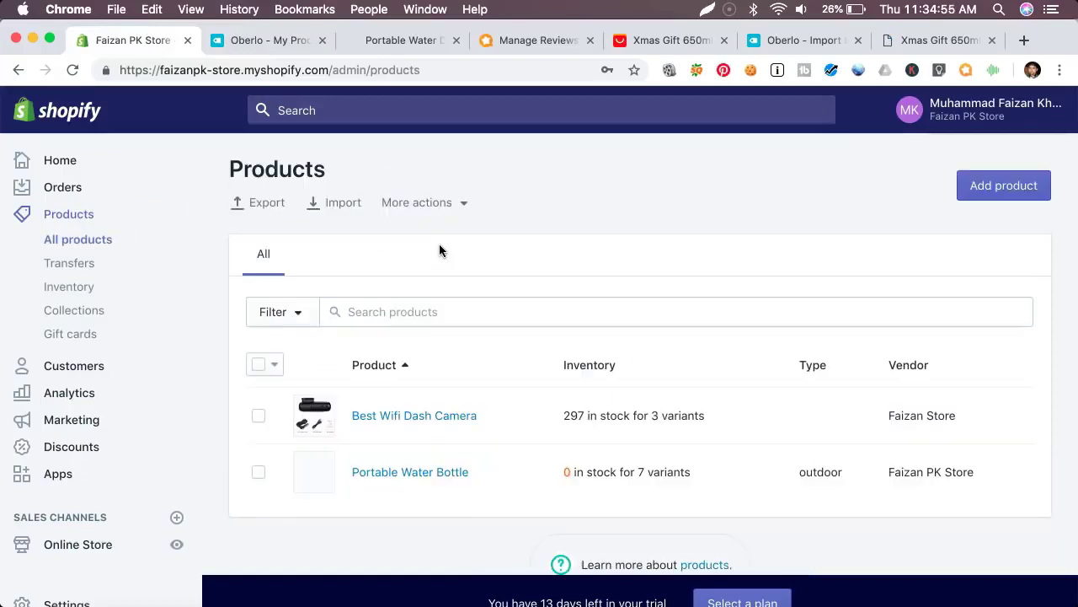
pyautogui.click(530, 42)
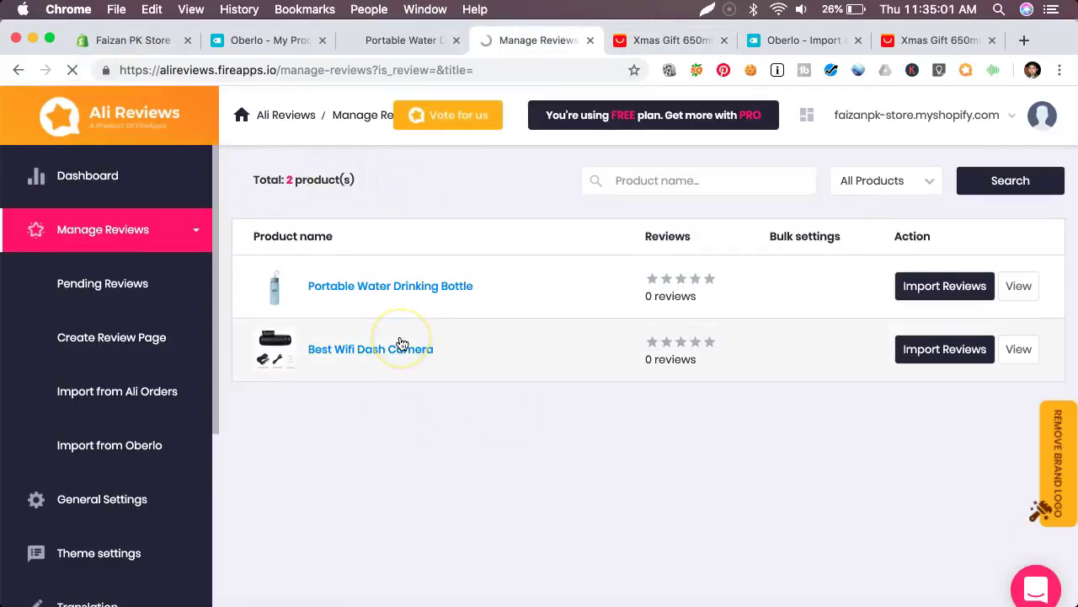
# Import reviews for the Portable Water Drinking Bottle in Ali Reviews using the copied AliExpress listing URL.
pyautogui.click(949, 288)
pyautogui.click(560, 268)
pyautogui.press('super+v')
pyautogui.click(676, 383)
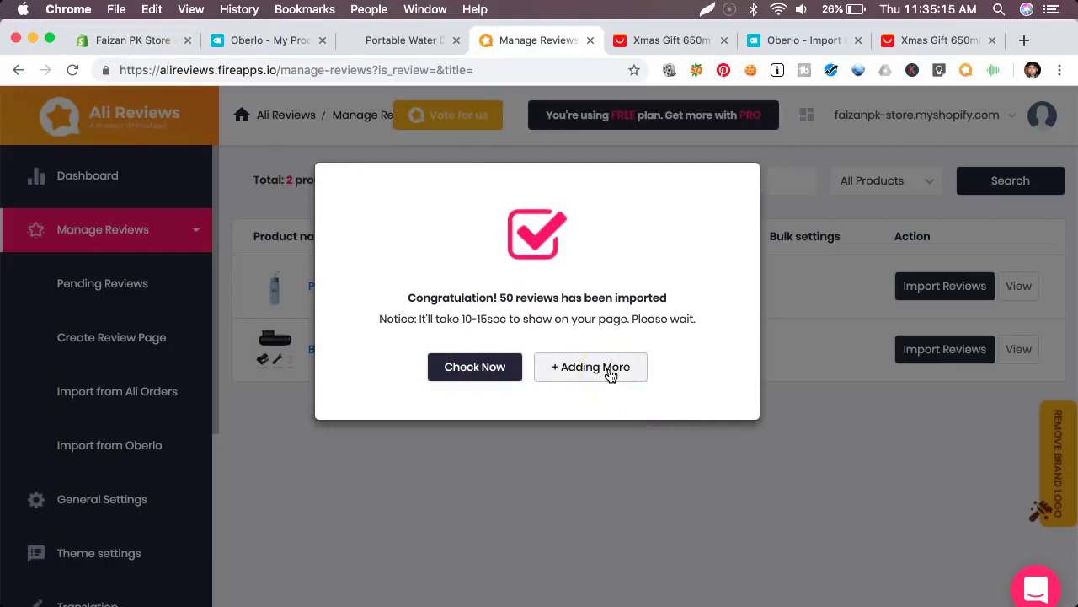
pyautogui.click(610, 375)
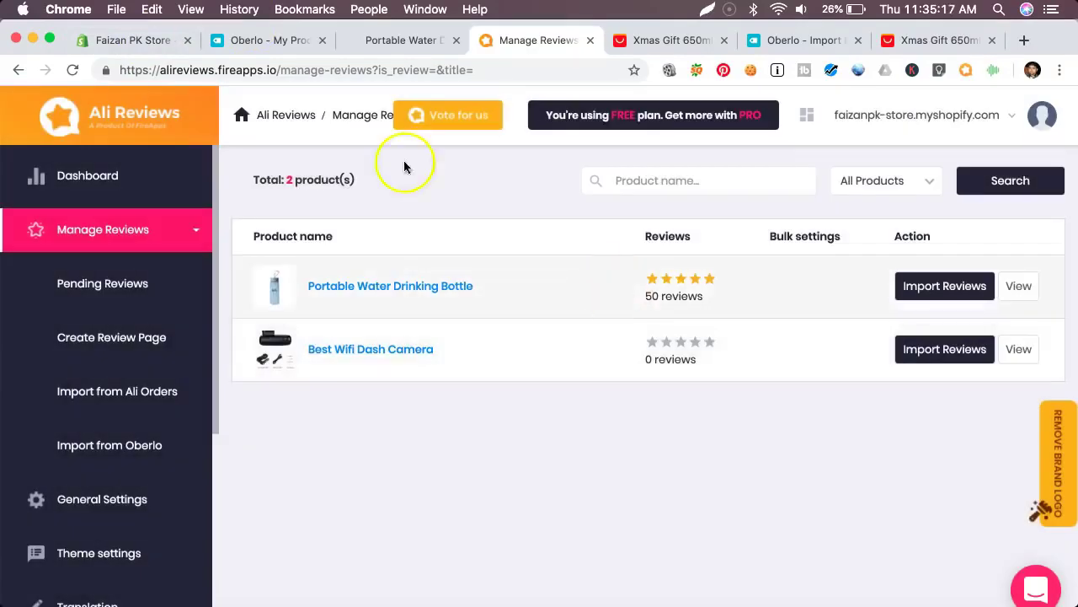
# Open the Portable Water Bottle in the Shopify admin, view its storefront page and close the old storefront tab.
pyautogui.click(135, 41)
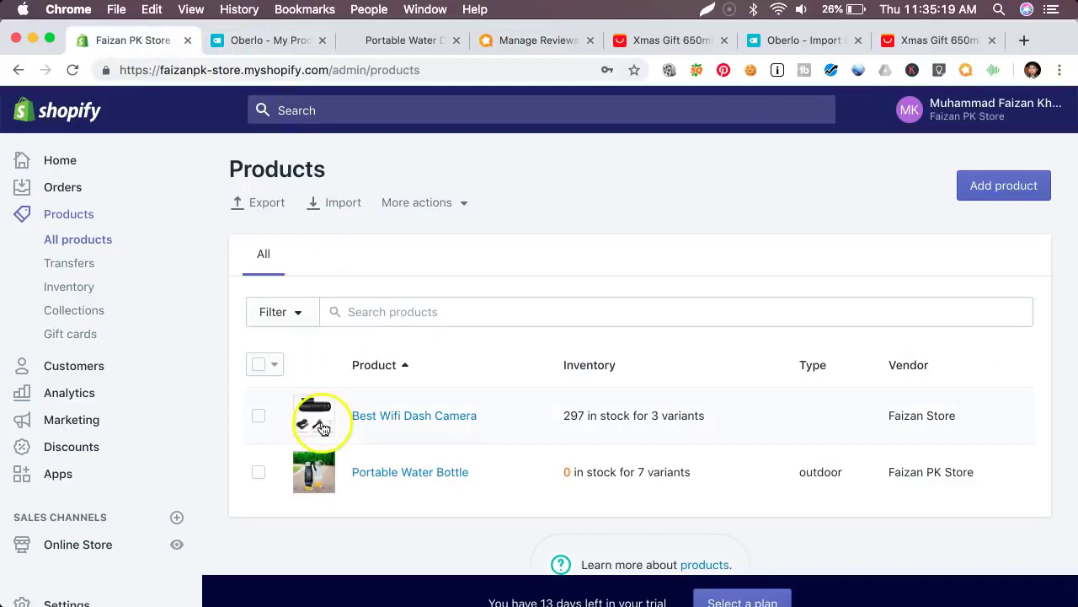
pyautogui.click(393, 473)
pyautogui.click(384, 39)
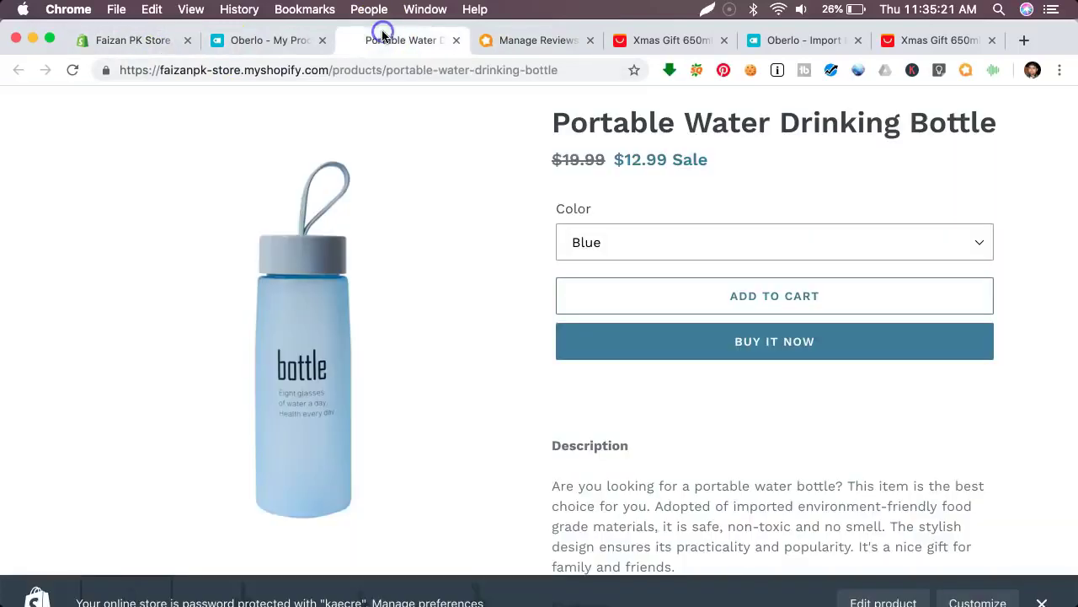
pyautogui.scroll(3, 378, 271)
pyautogui.click(146, 122)
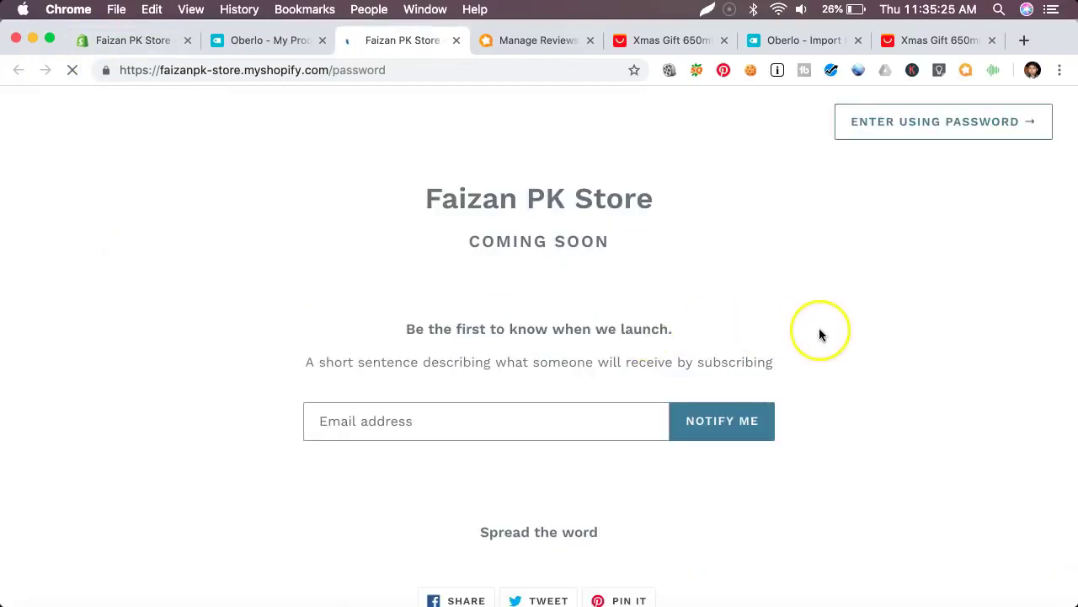
pyautogui.click(148, 40)
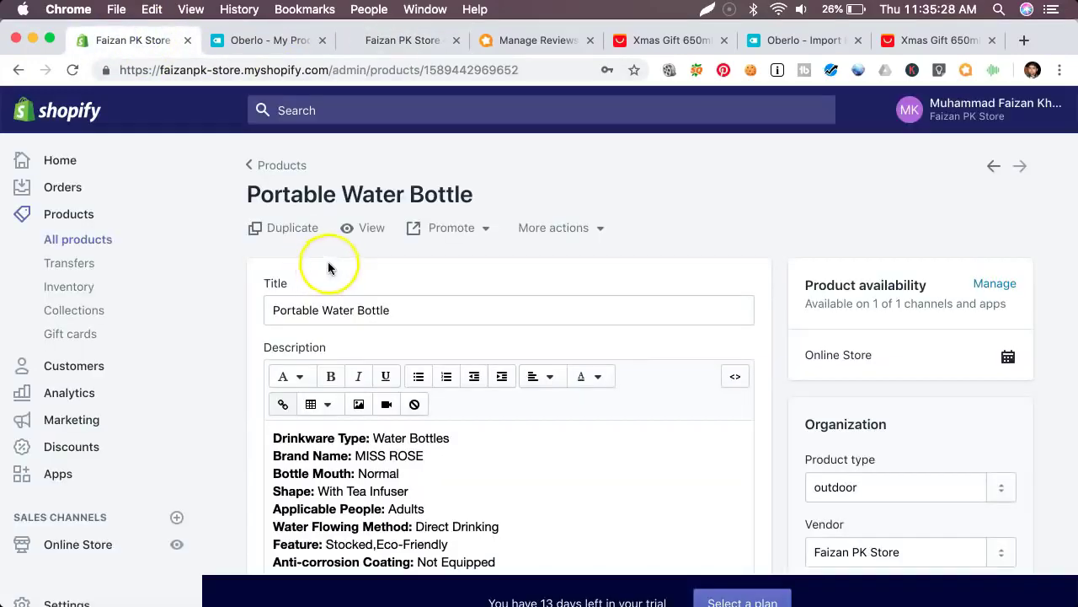
pyautogui.click(368, 222)
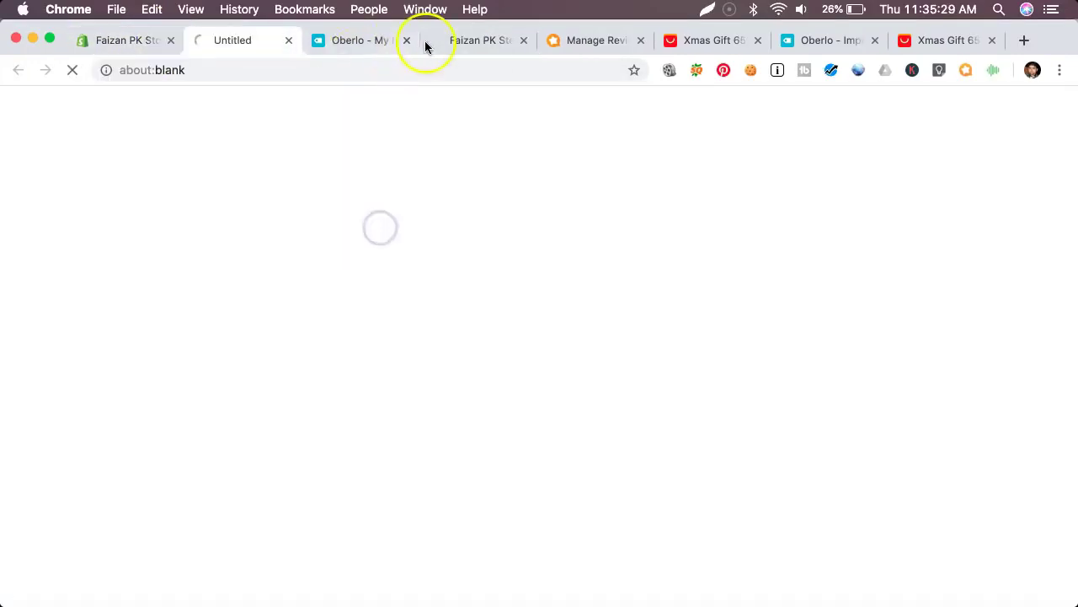
pyautogui.click(514, 39)
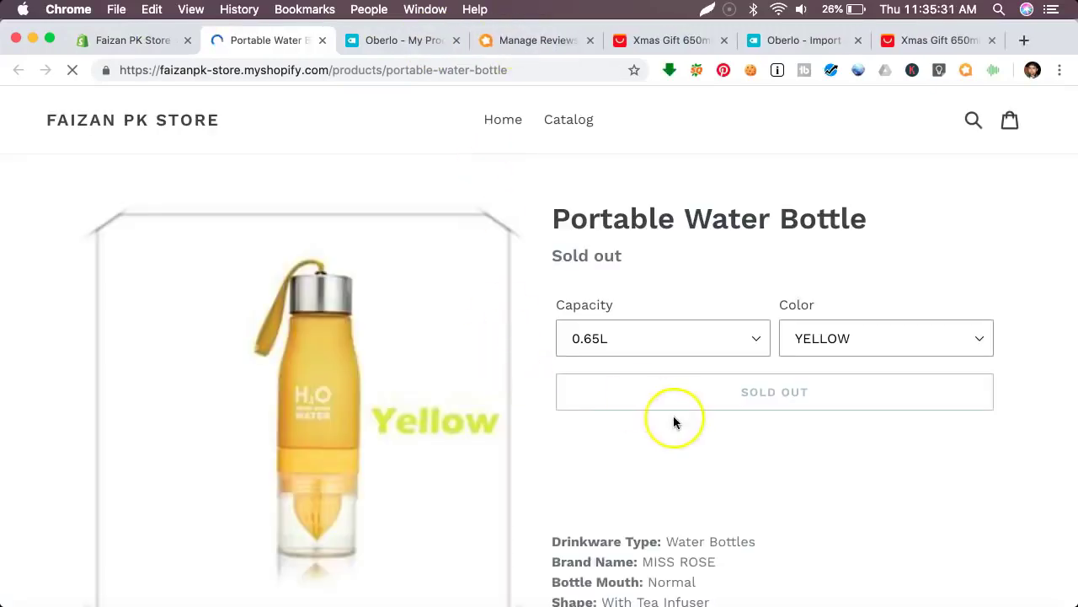
# Set the inventory of all seven Portable Water Bottle color variants to 999 in the Shopify admin and save the product.
pyautogui.click(118, 40)
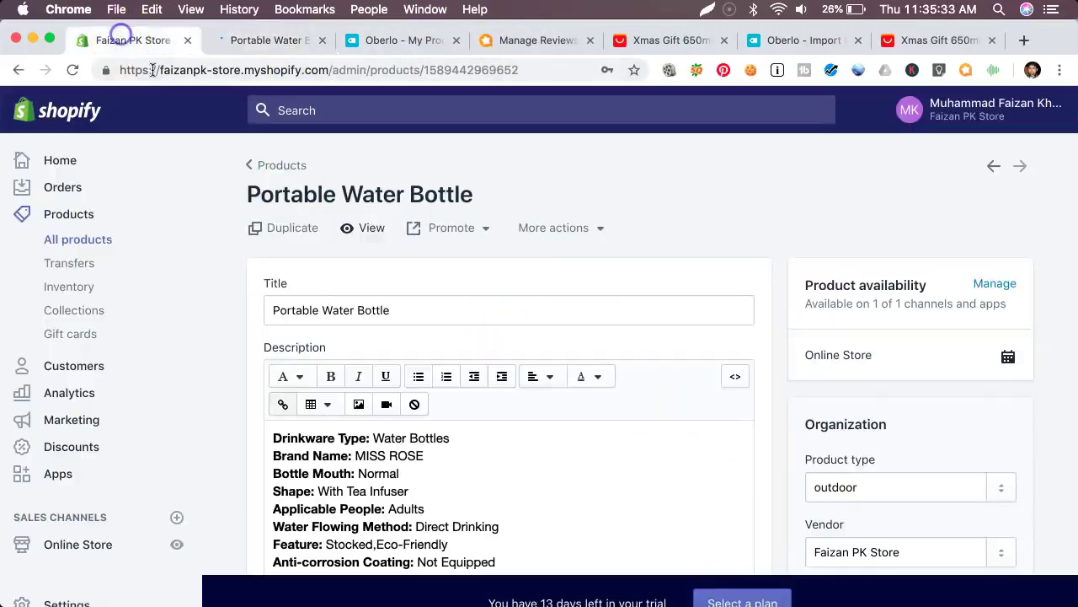
pyautogui.scroll(-10, 348, 290)
pyautogui.click(532, 209)
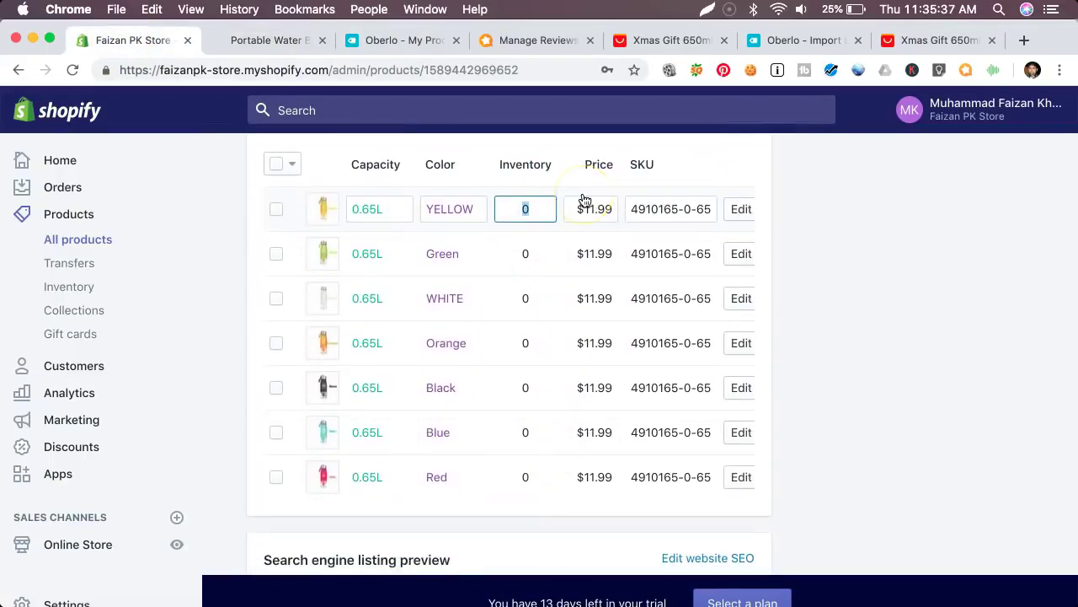
pyautogui.write('999')
pyautogui.click(531, 250)
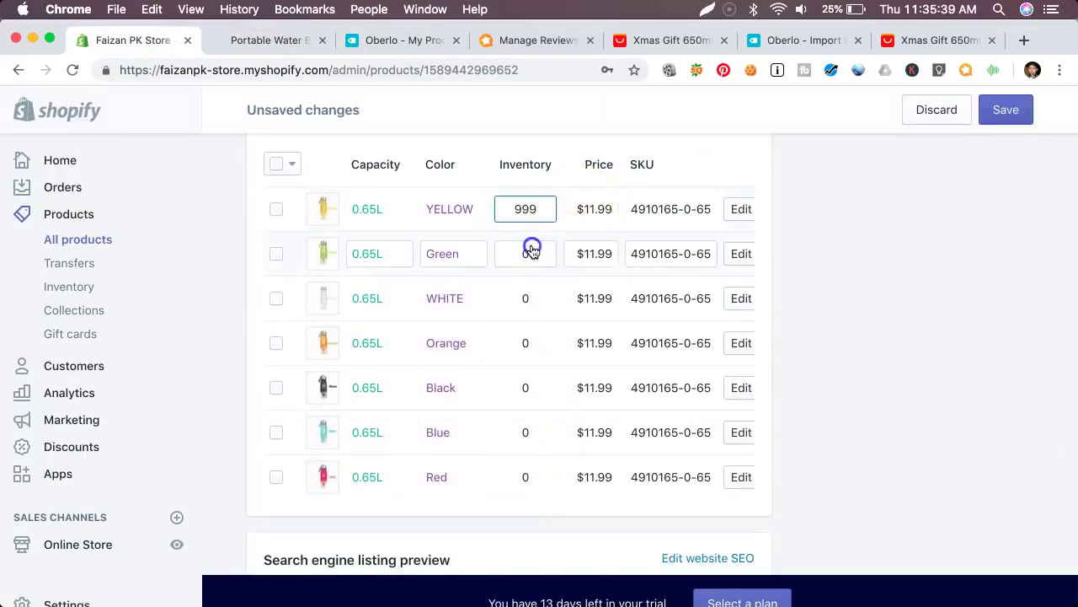
pyautogui.write('999')
pyautogui.click(528, 299)
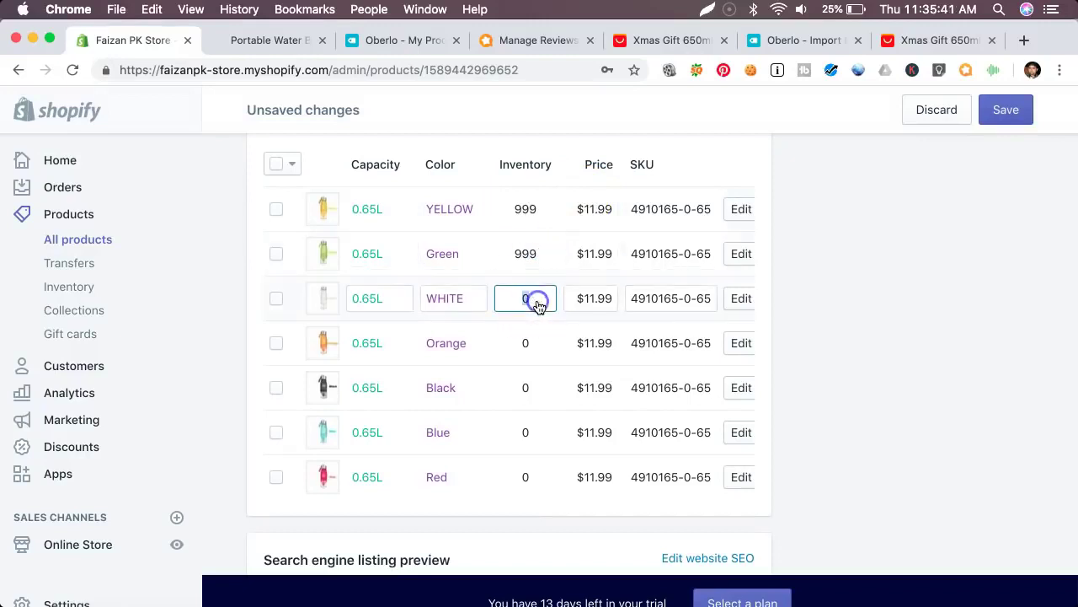
pyautogui.click(530, 343)
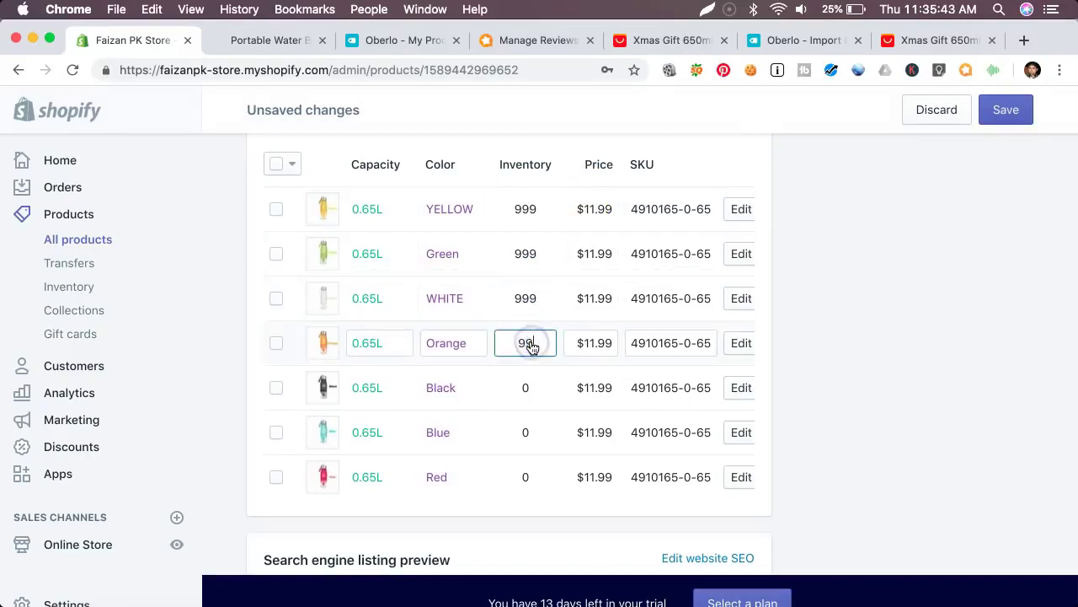
pyautogui.click(533, 387)
pyautogui.click(541, 433)
pyautogui.write('999')
pyautogui.click(542, 482)
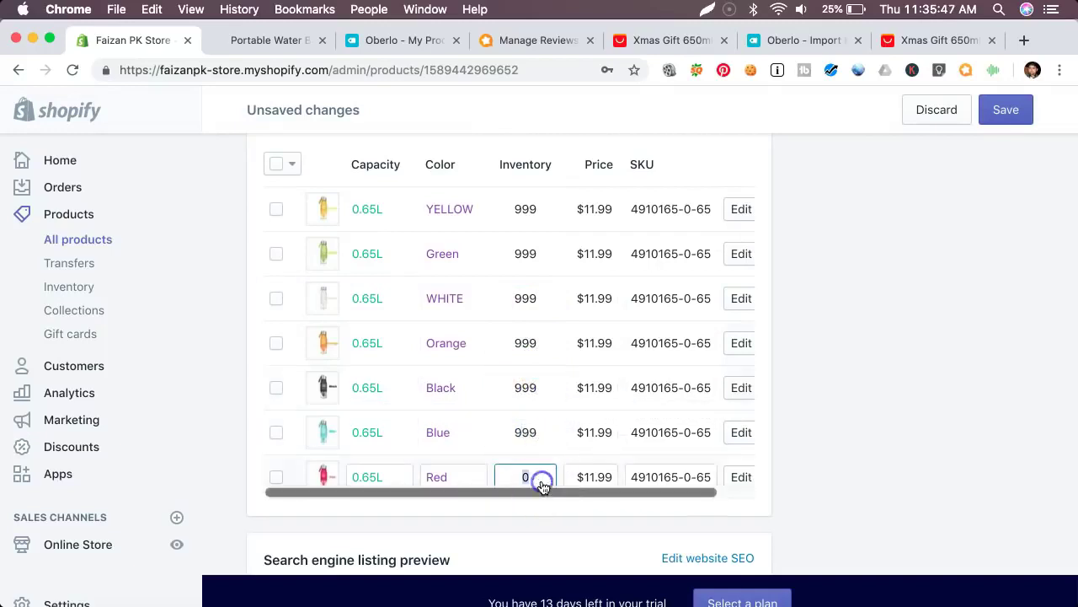
pyautogui.write('999')
pyautogui.click(1006, 110)
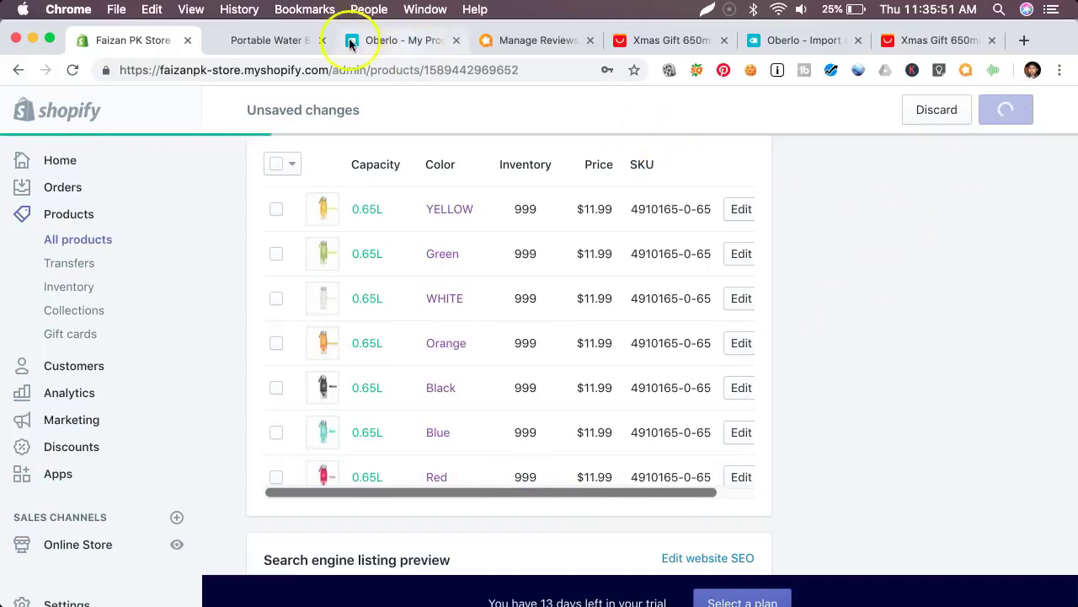
# Reload the Portable Water Bottle storefront page and check the saved variant inventory in the Shopify admin.
pyautogui.click(258, 40)
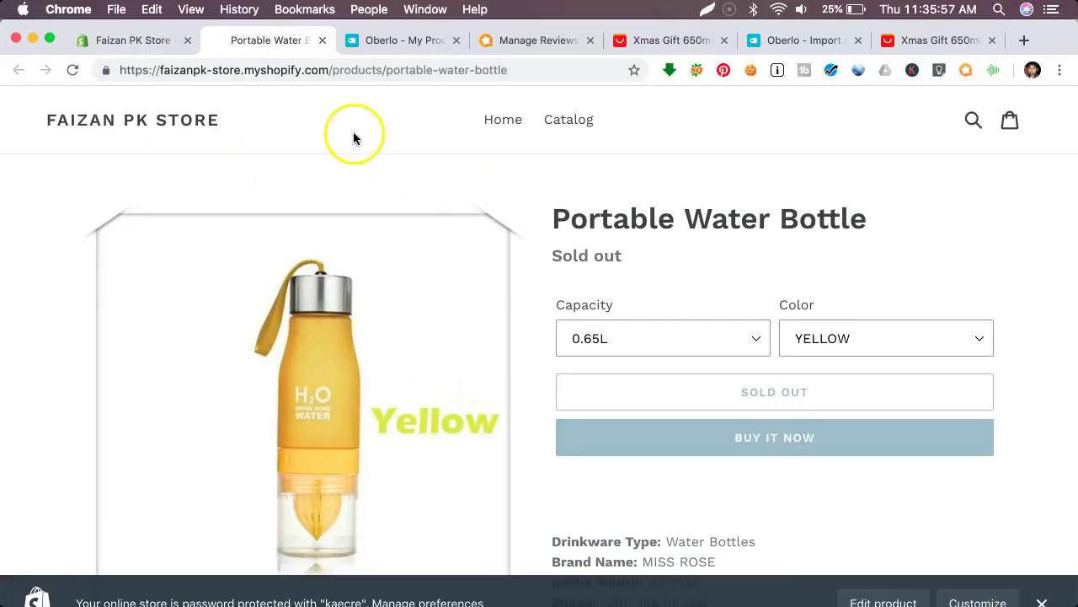
pyautogui.click(72, 71)
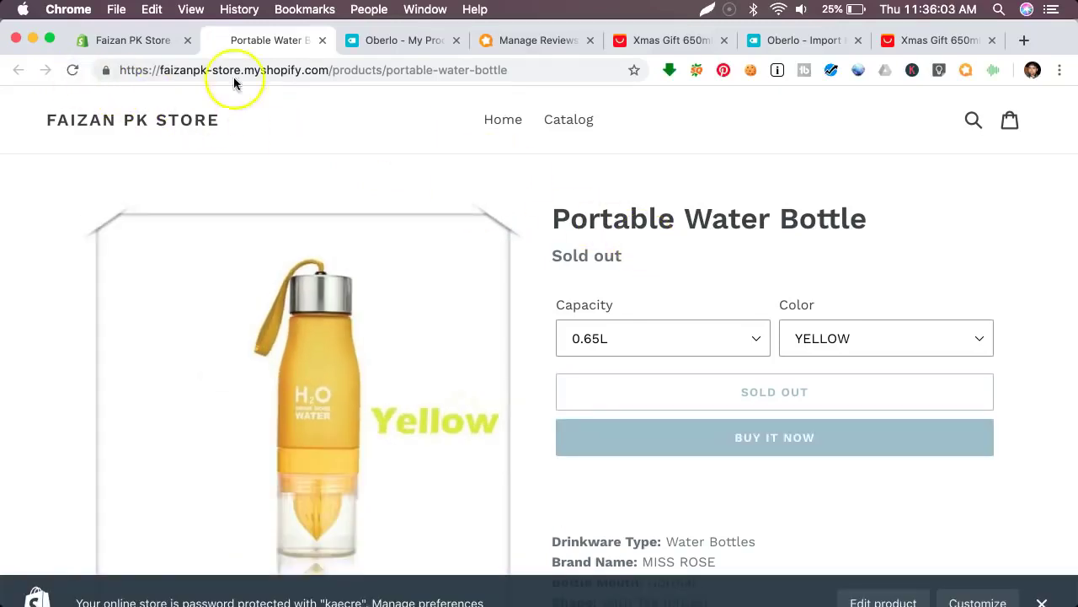
pyautogui.click(150, 42)
pyautogui.scroll(-10, 332, 185)
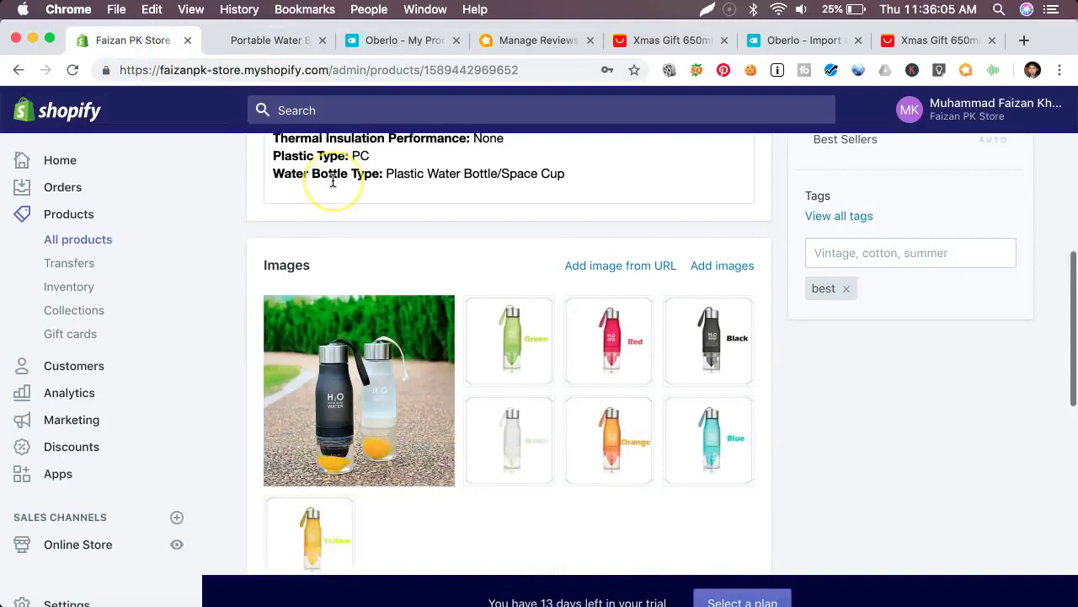
pyautogui.scroll(-3, 332, 180)
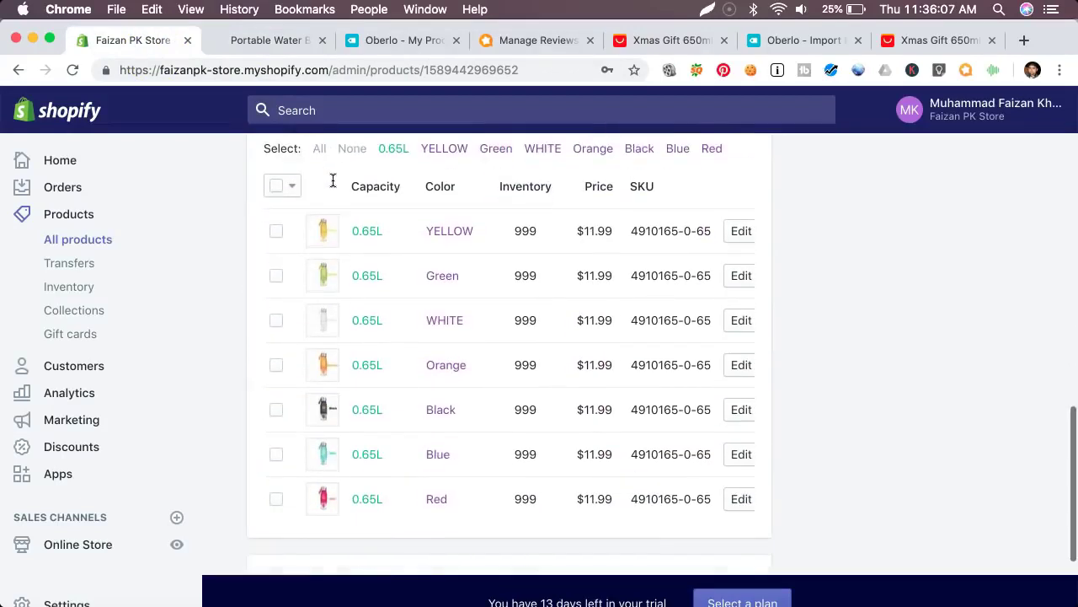
pyautogui.scroll(3, 405, 310)
pyautogui.scroll(5, 405, 312)
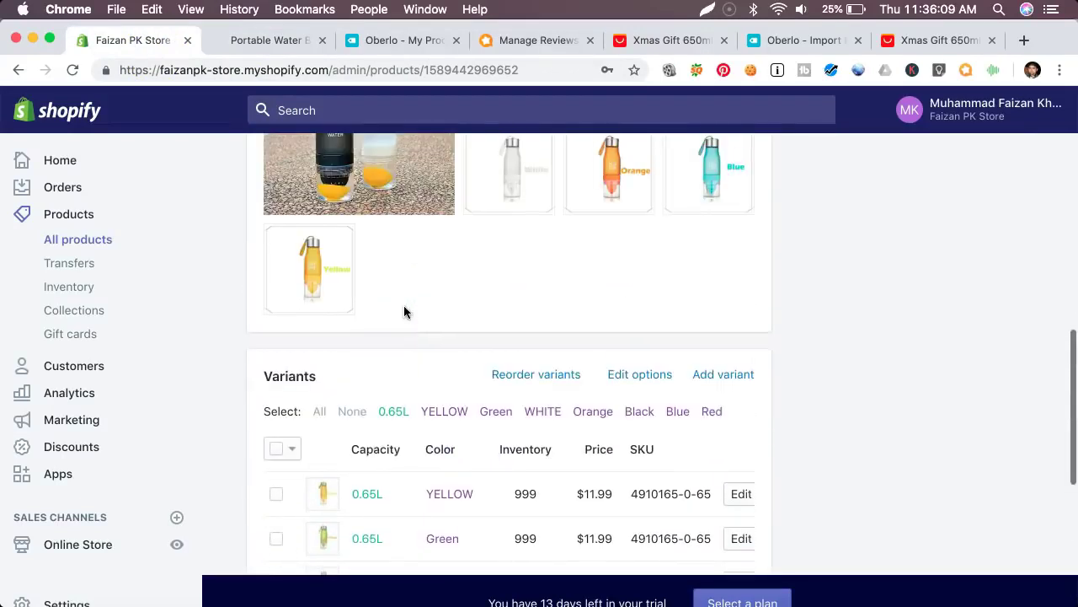
# Check the Portable Water Bottle storefront page for availability and look through to its customer reviews section.
pyautogui.click(269, 44)
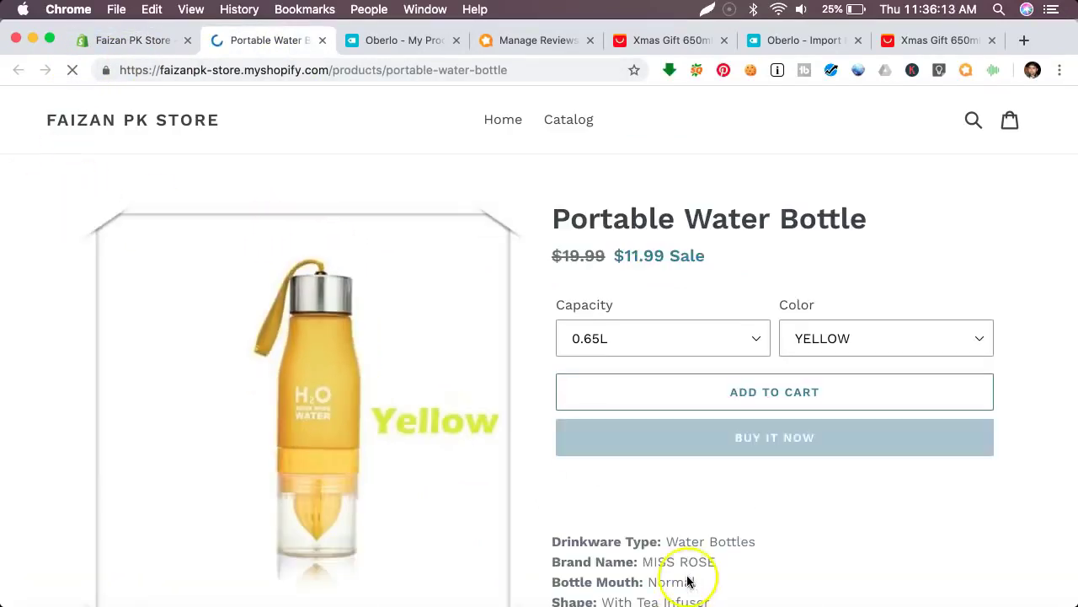
pyautogui.scroll(-1, 750, 512)
pyautogui.scroll(-15, 750, 511)
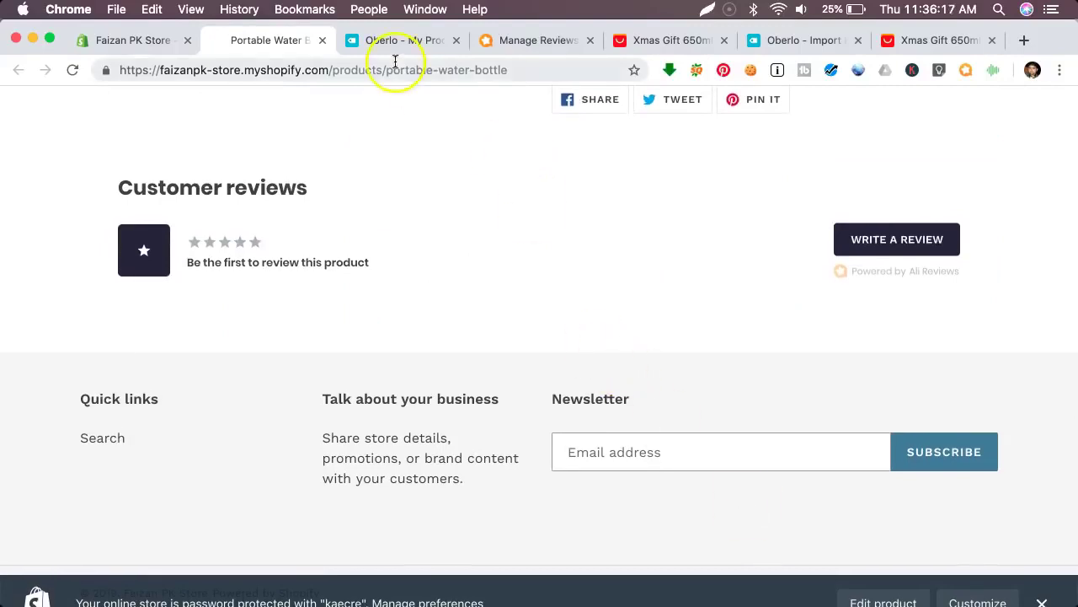
# Check Oberlo's My Products list, view the Portable Water Drinking Bottle from Ali Reviews, and close the opened store page.
pyautogui.click(385, 42)
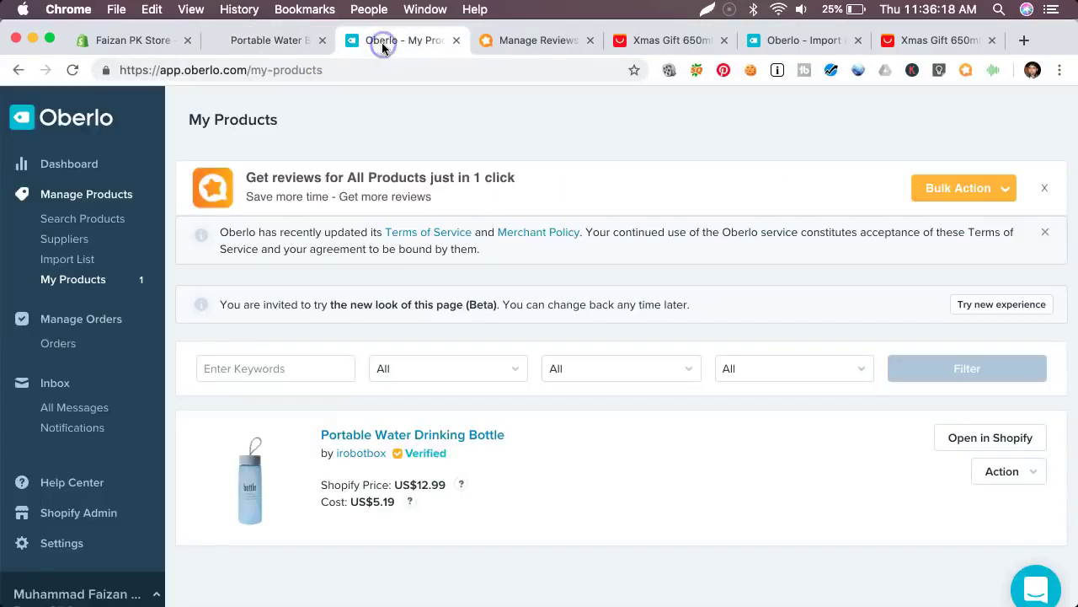
pyautogui.click(512, 39)
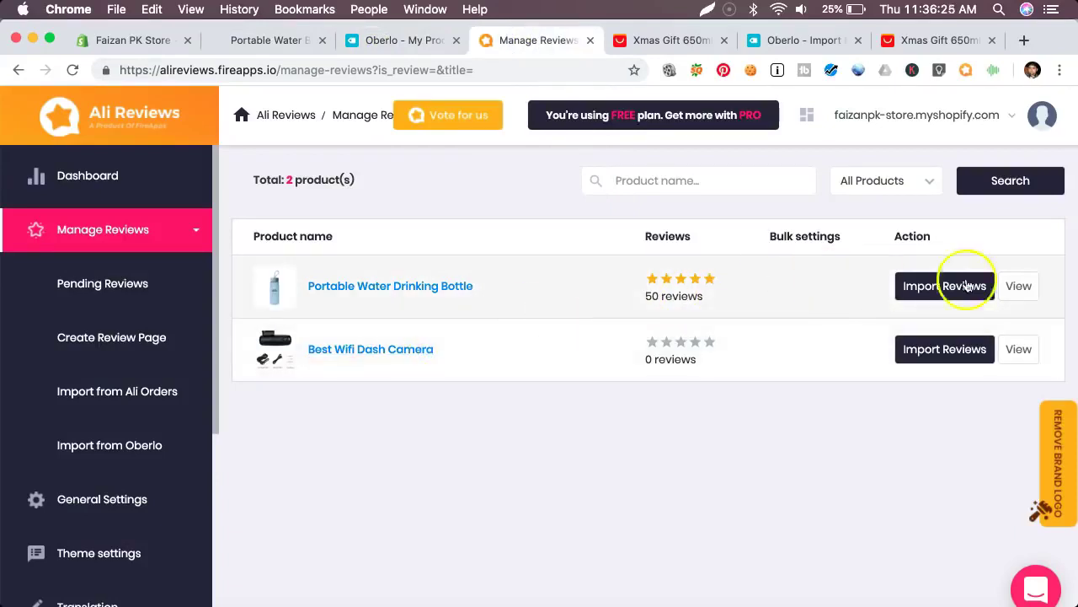
pyautogui.click(1018, 285)
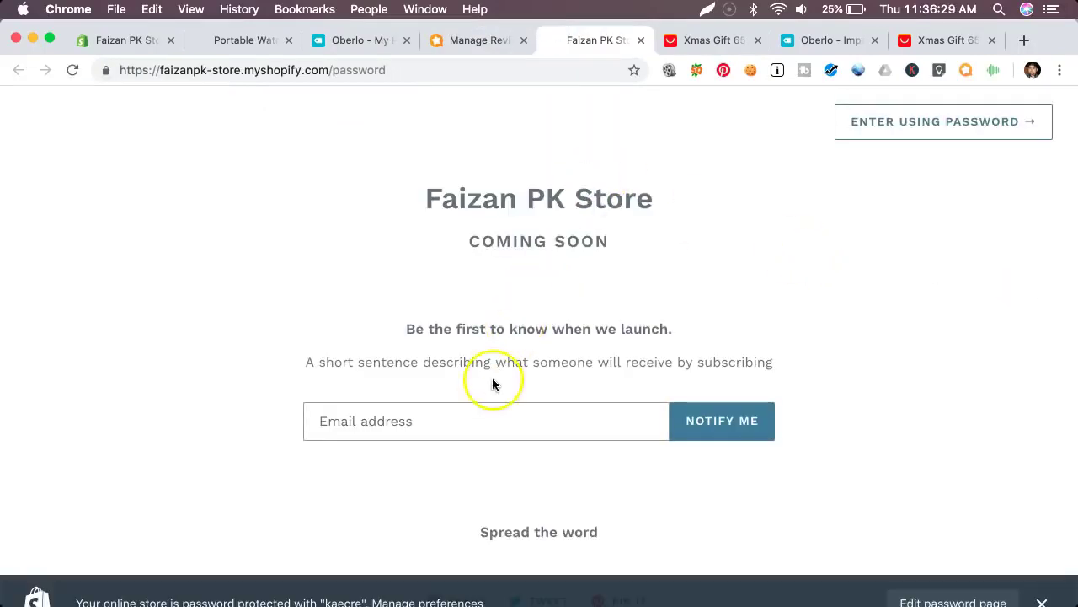
pyautogui.click(640, 41)
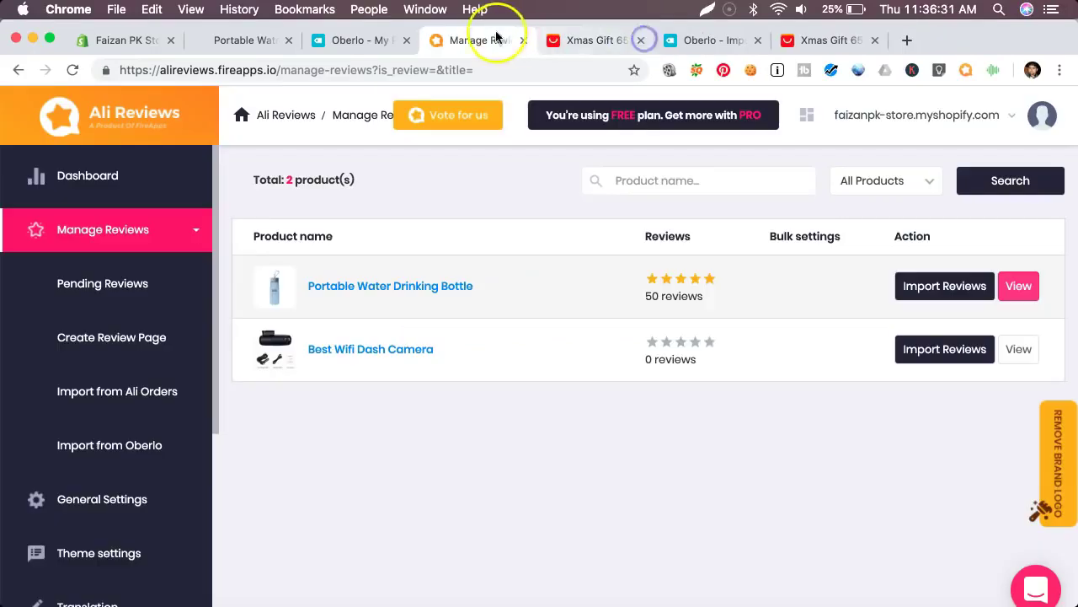
# View the Best Wifi Dash Camera from Ali Reviews, copy its title and search AliExpress for it.
pyautogui.click(1017, 351)
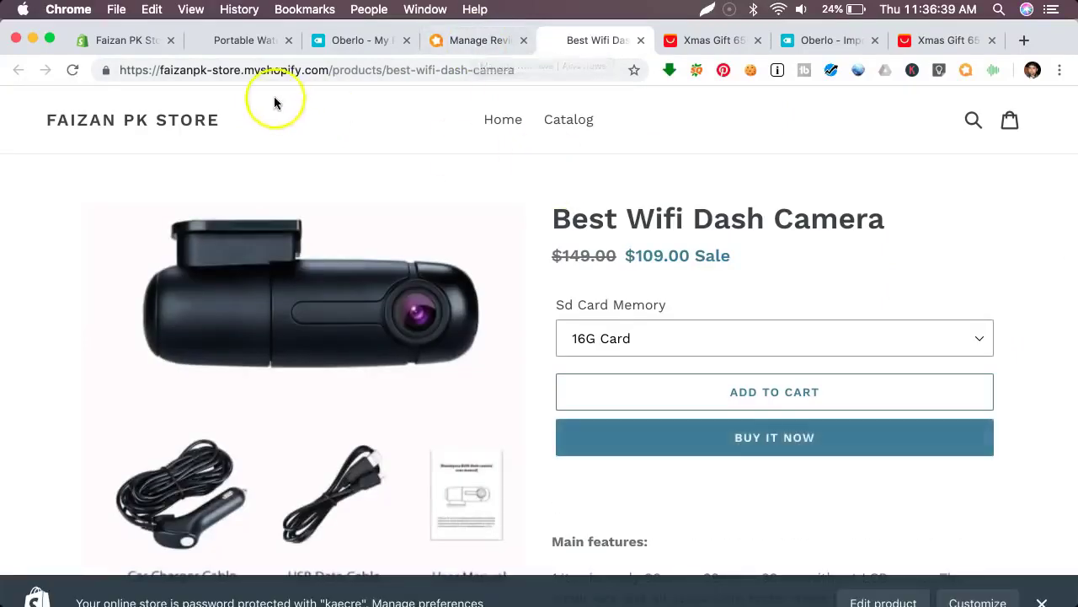
pyautogui.tripleClick(623, 229)
pyautogui.press('super+c')
pyautogui.click(716, 40)
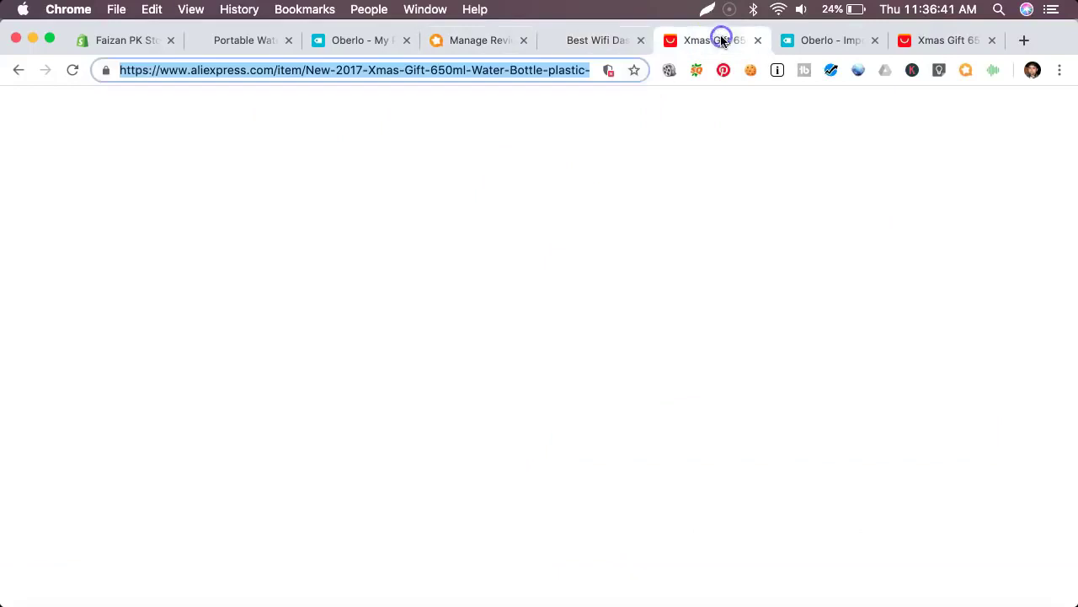
pyautogui.click(368, 180)
pyautogui.press('super+v')
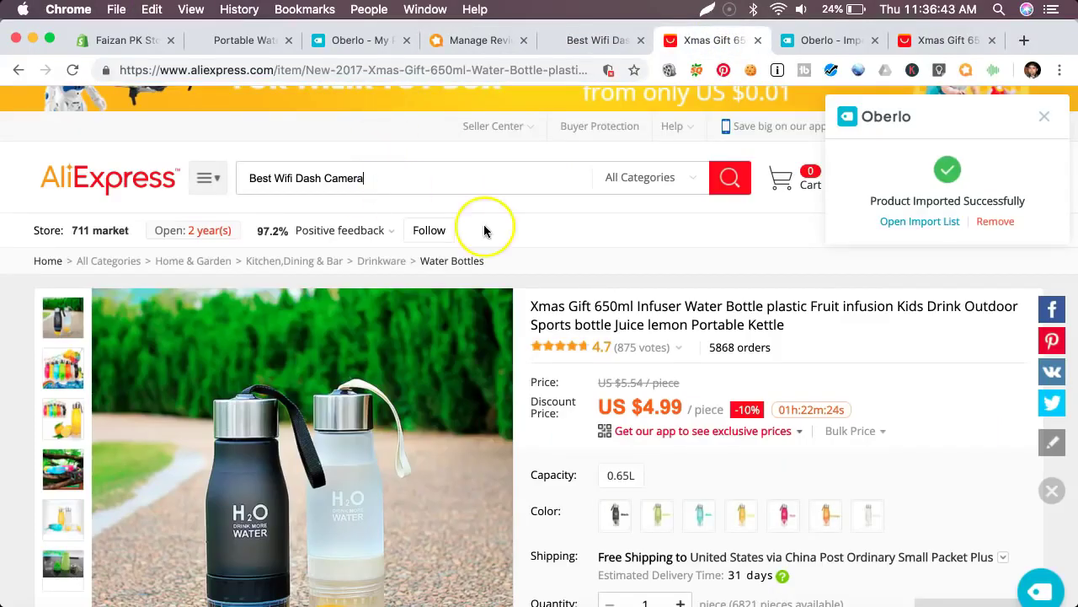
pyautogui.press('Return')
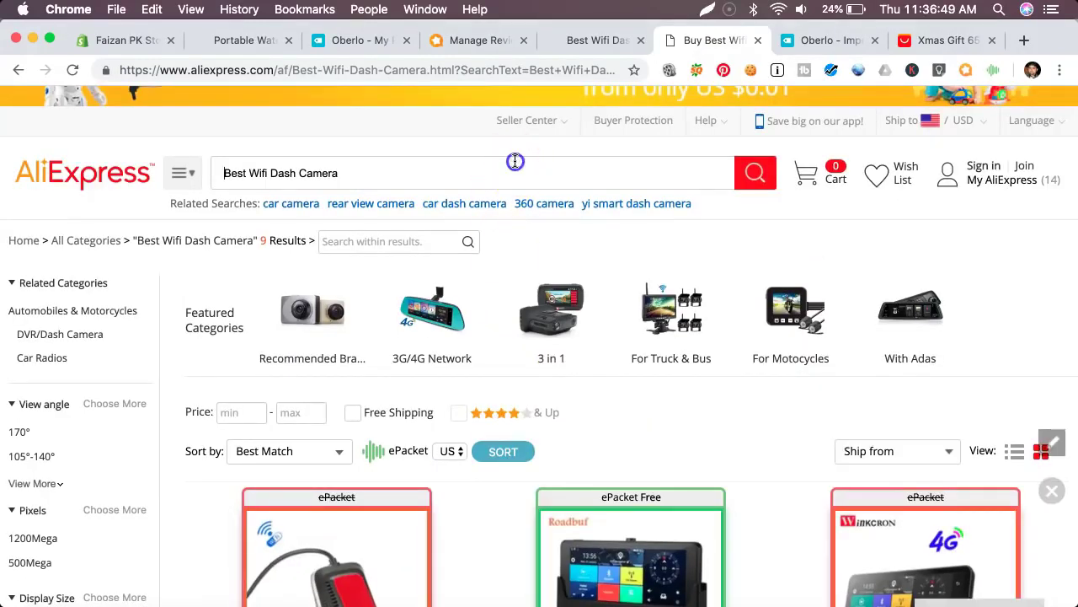
# Search AliExpress for "hidden camera" and sort the results by Orders.
pyautogui.click(515, 161)
pyautogui.write('hidden camera')
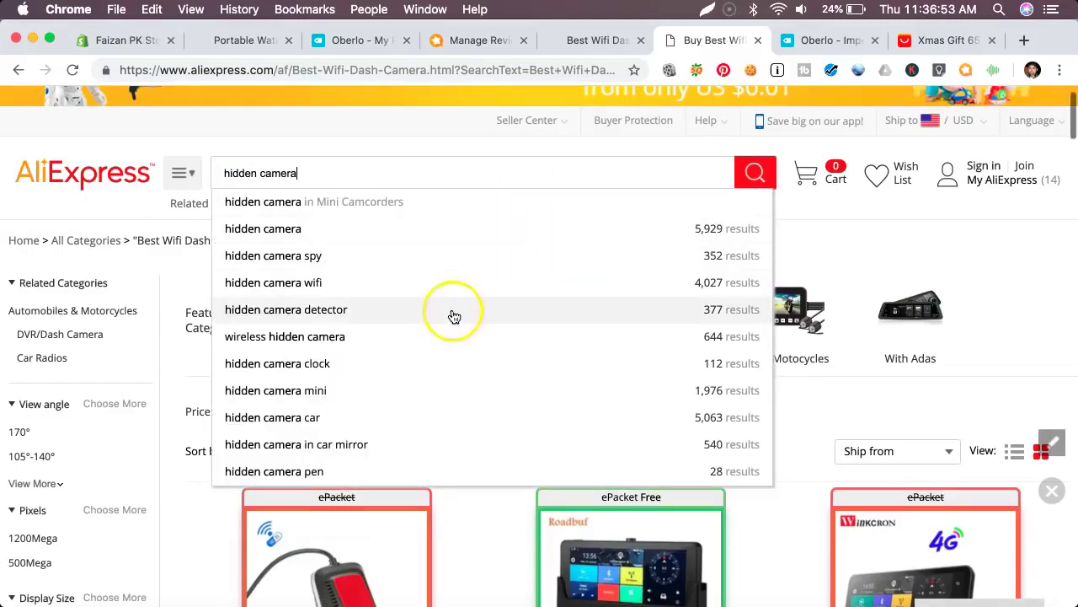
pyautogui.press('Return')
pyautogui.scroll(-1, 411, 417)
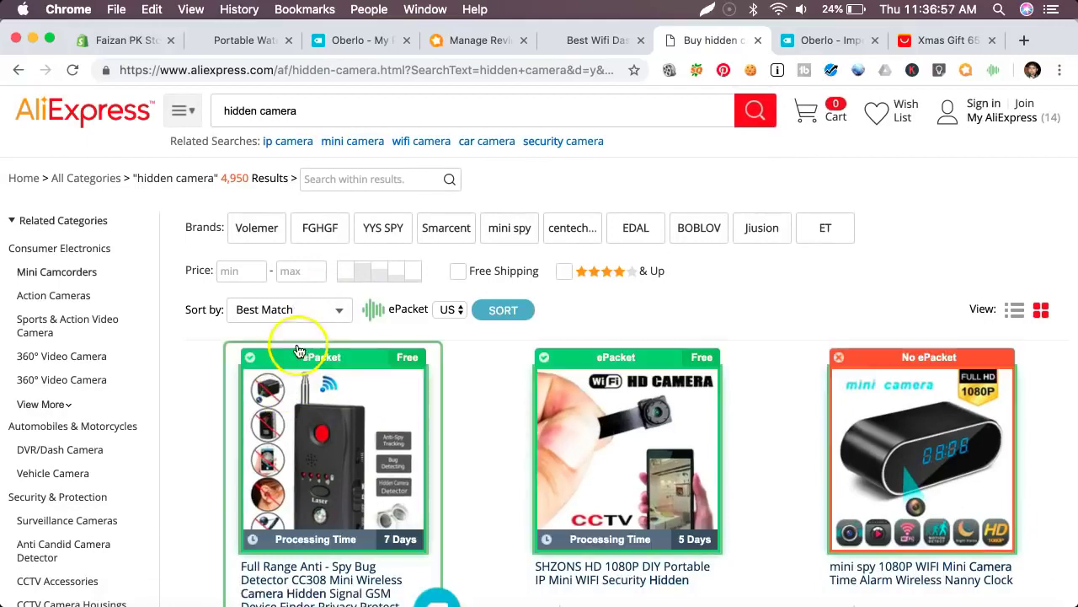
pyautogui.click(291, 310)
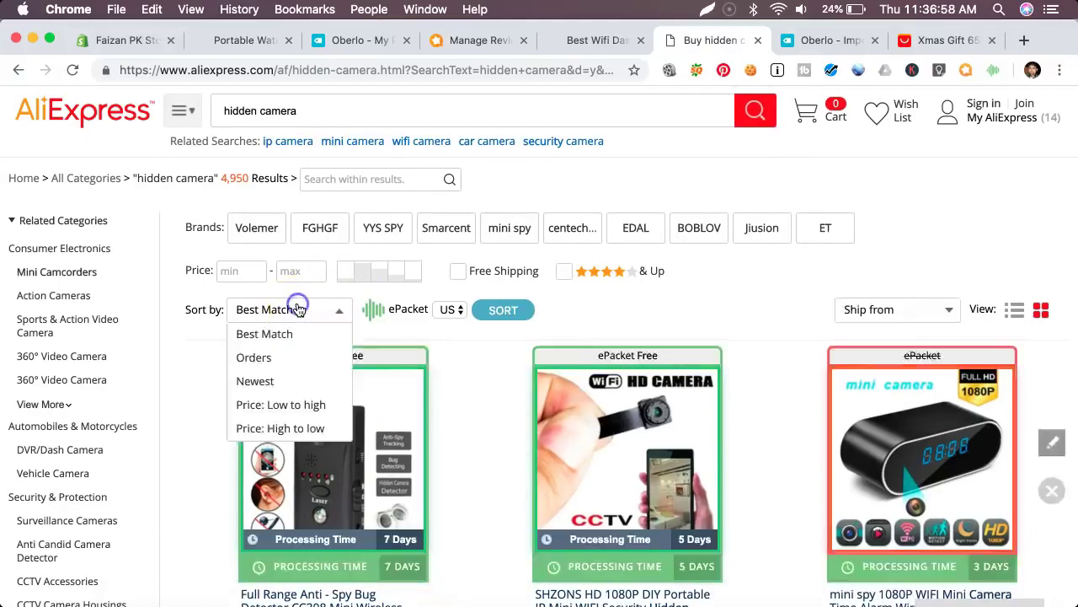
pyautogui.click(253, 357)
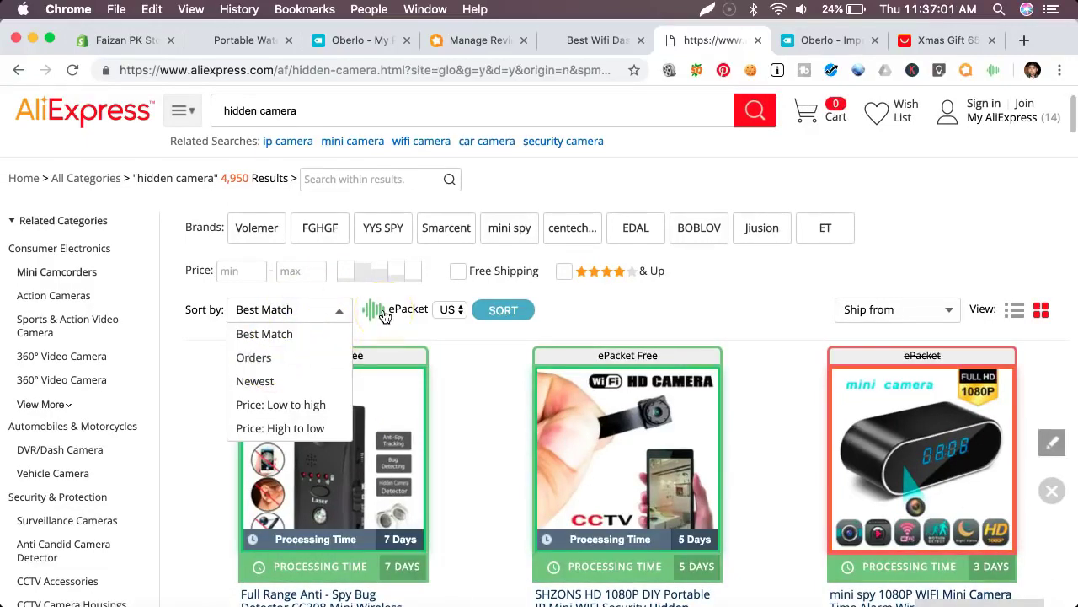
# Browse the hidden camera results on AliExpress, examining the products, prices, ratings and shipping options.
pyautogui.scroll(-4, 473, 293)
pyautogui.scroll(-8, 474, 293)
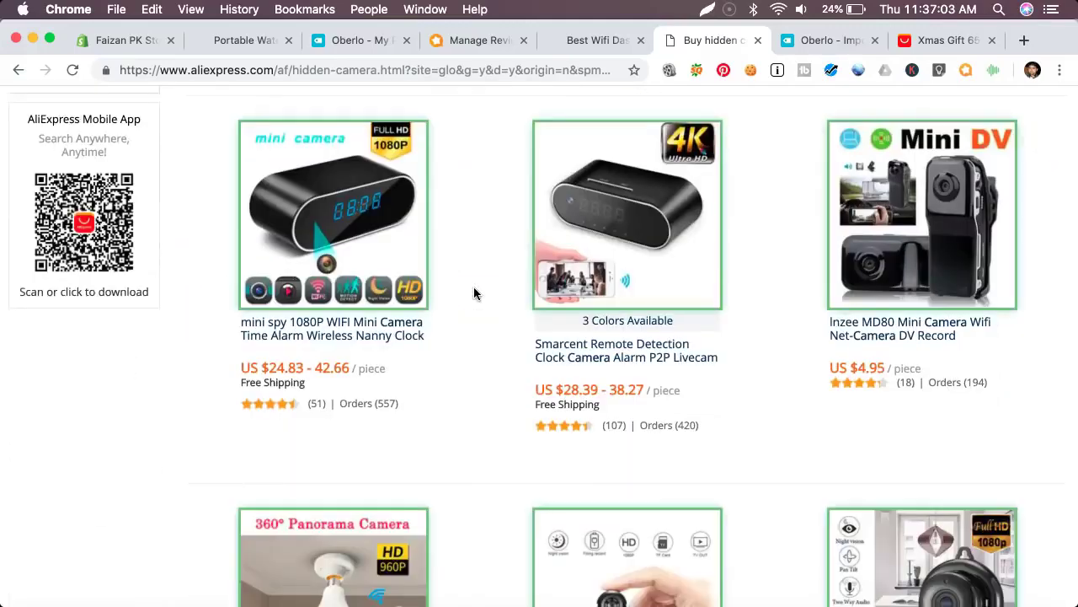
pyautogui.scroll(-5, 474, 292)
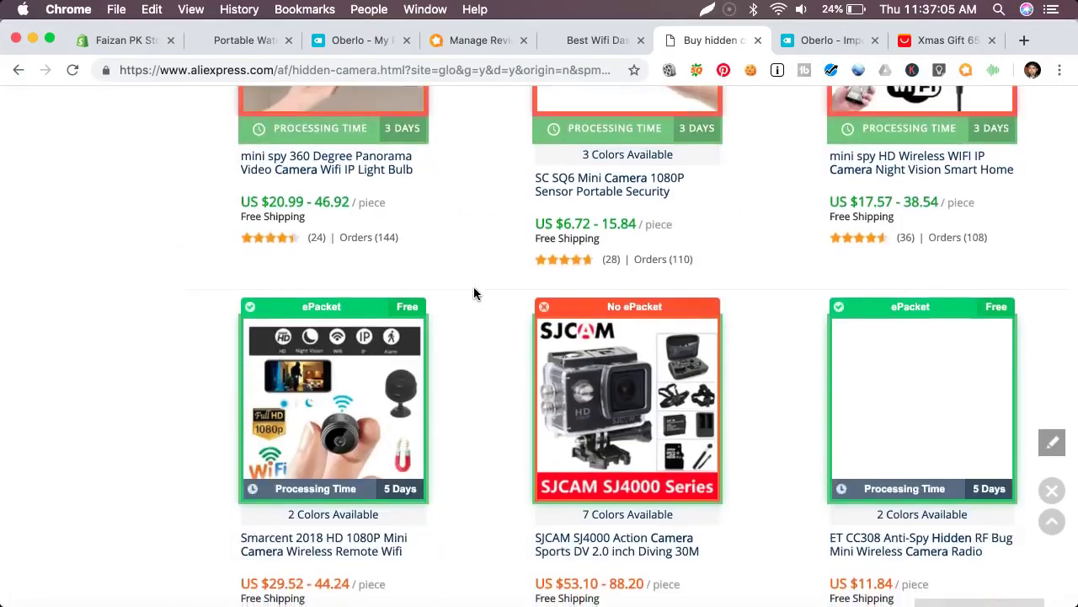
pyautogui.scroll(-10, 473, 293)
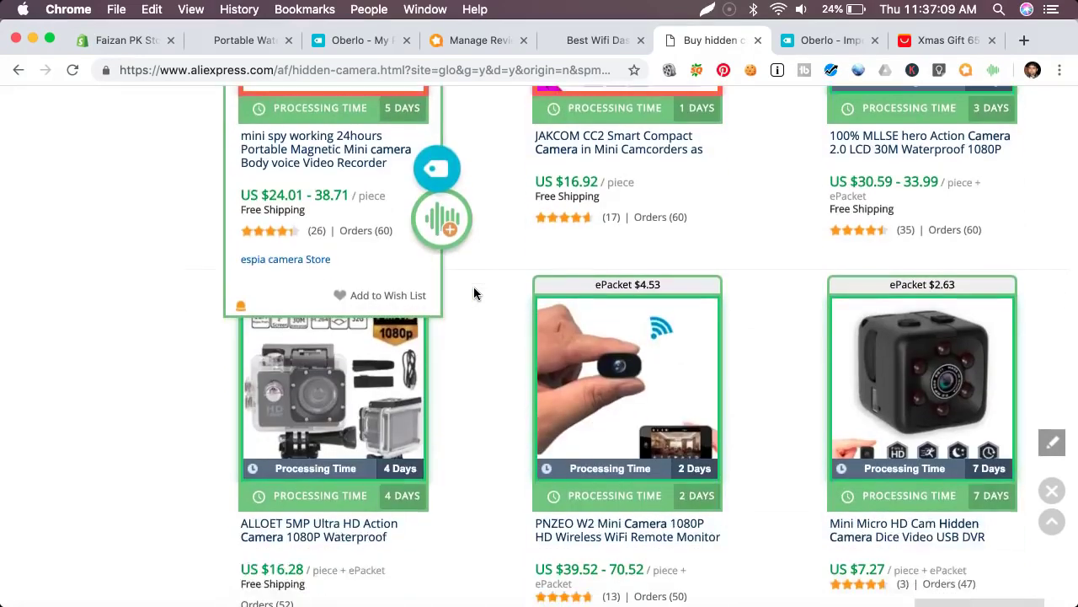
pyautogui.scroll(-8, 473, 292)
pyautogui.scroll(-7, 474, 292)
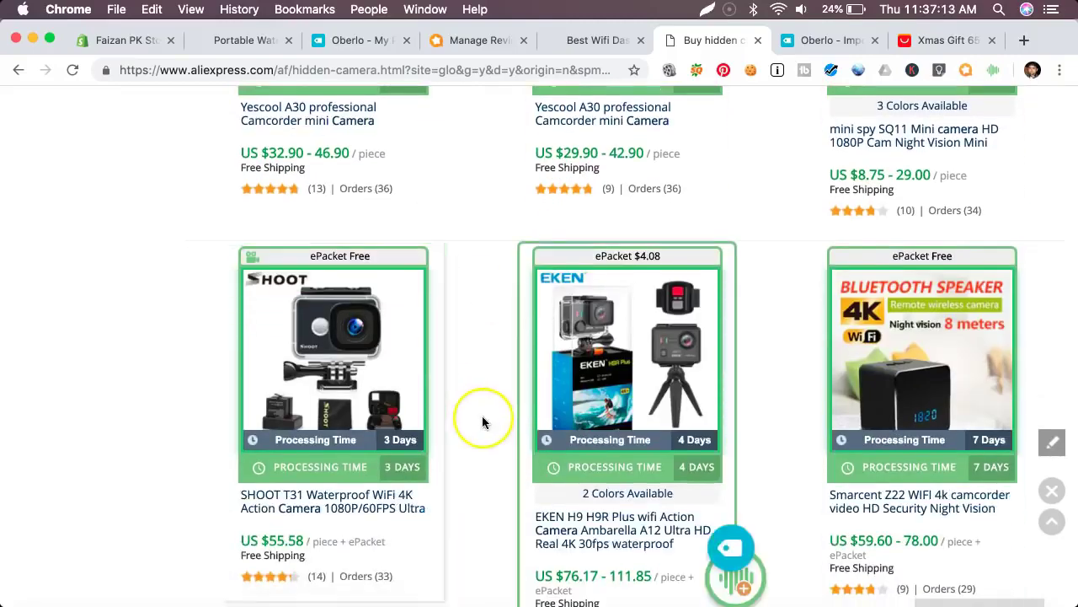
pyautogui.scroll(-8, 482, 422)
pyautogui.scroll(20, 481, 421)
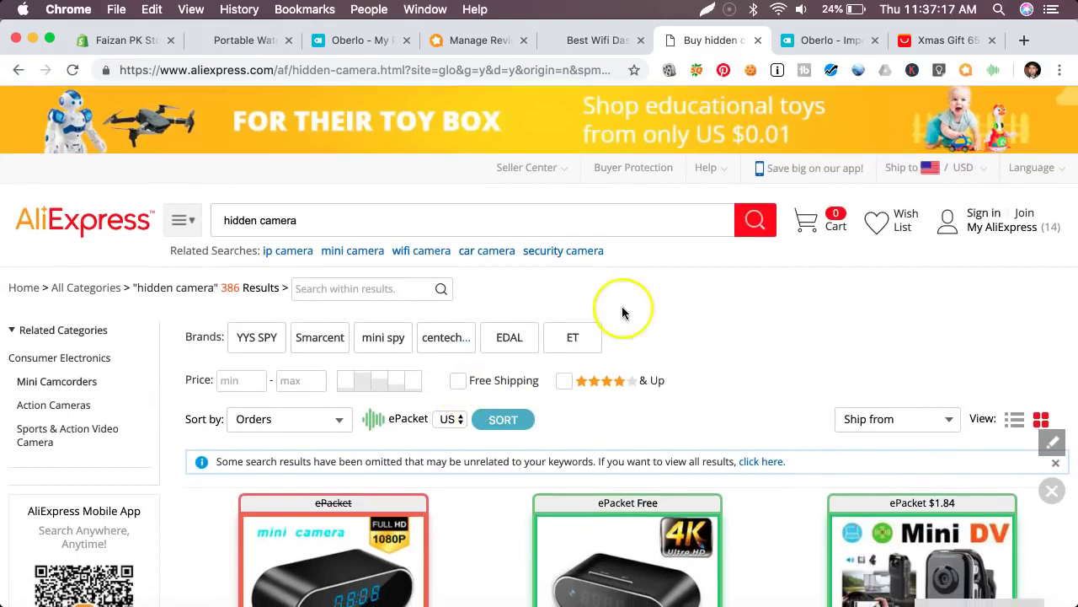
pyautogui.scroll(-2, 677, 291)
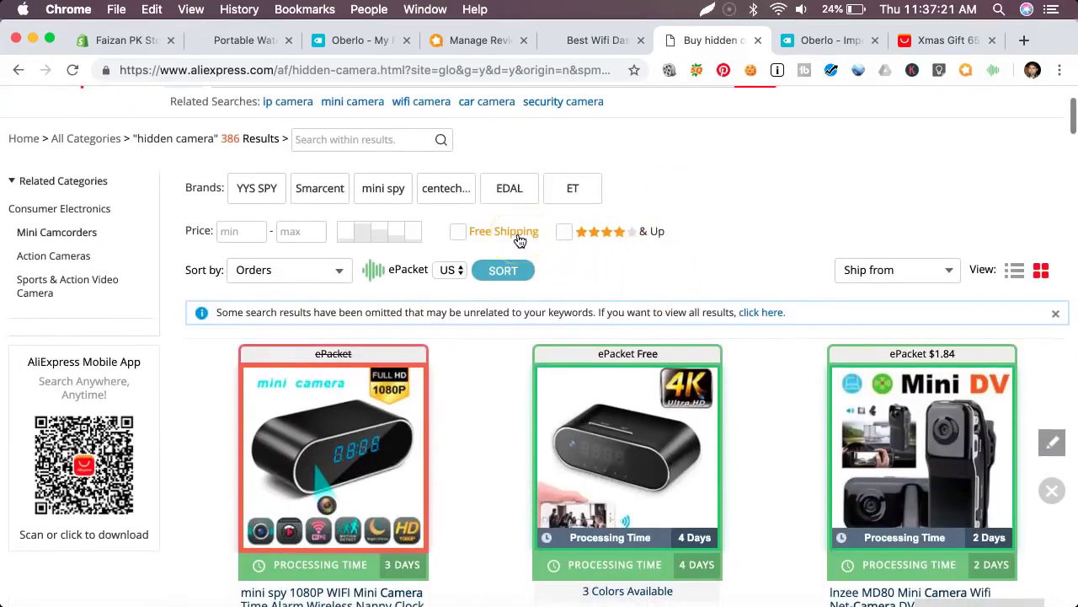
pyautogui.scroll(4, 520, 241)
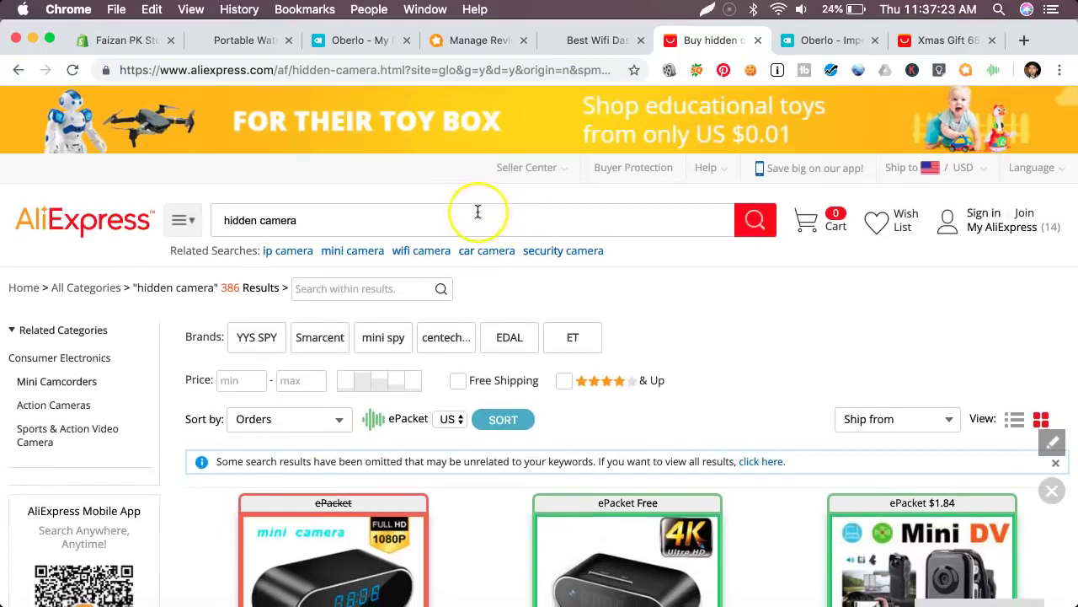
# Search AliExpress for "dash camera" and look through the first results.
pyautogui.click(478, 211)
pyautogui.write('d')
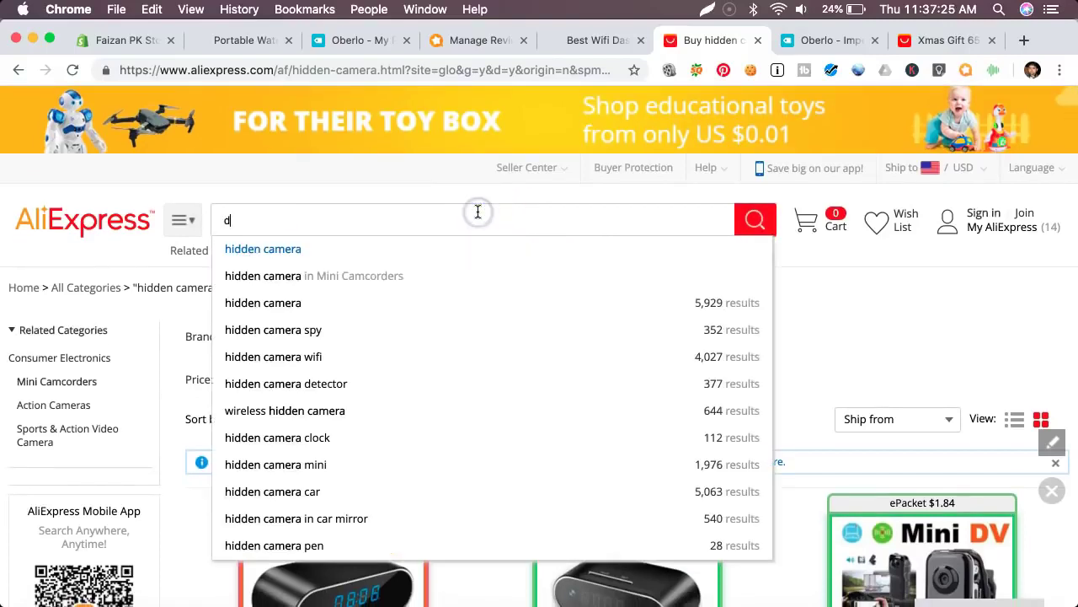
pyautogui.write('ash camera')
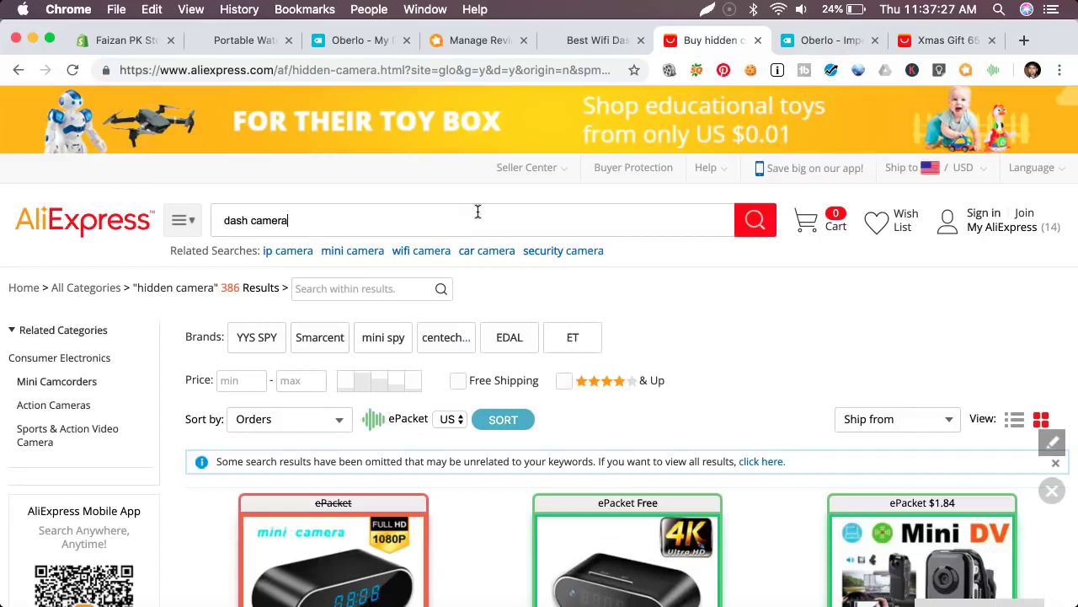
pyautogui.press('Return')
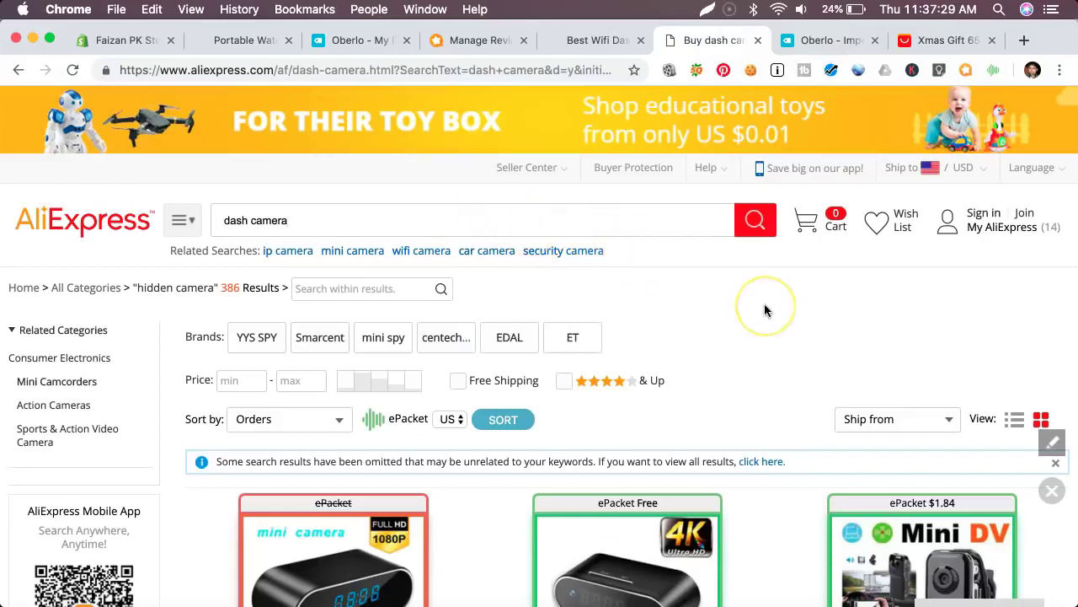
pyautogui.scroll(-5, 764, 303)
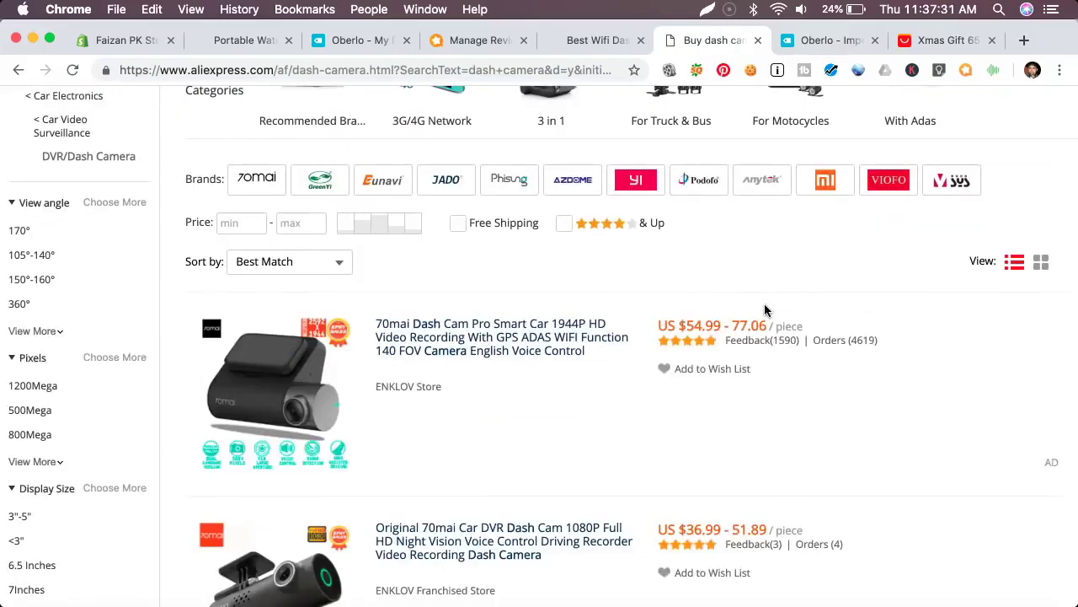
pyautogui.scroll(-3, 455, 333)
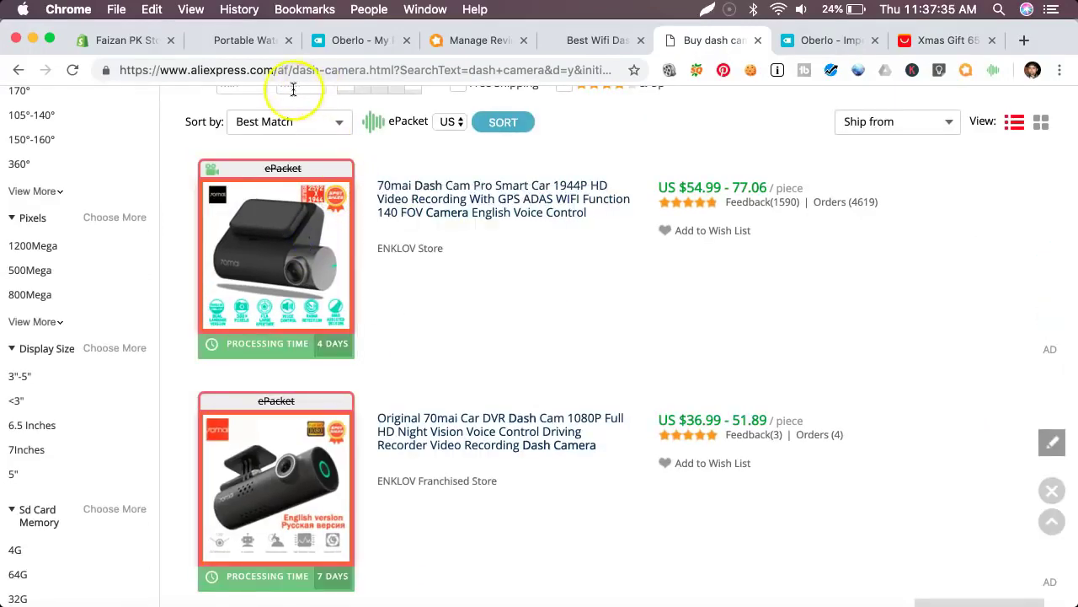
# Go to the Faizan PK Store home page and view the Best Wifi Dash Camera from the featured collection.
pyautogui.click(244, 39)
pyautogui.scroll(15, 409, 432)
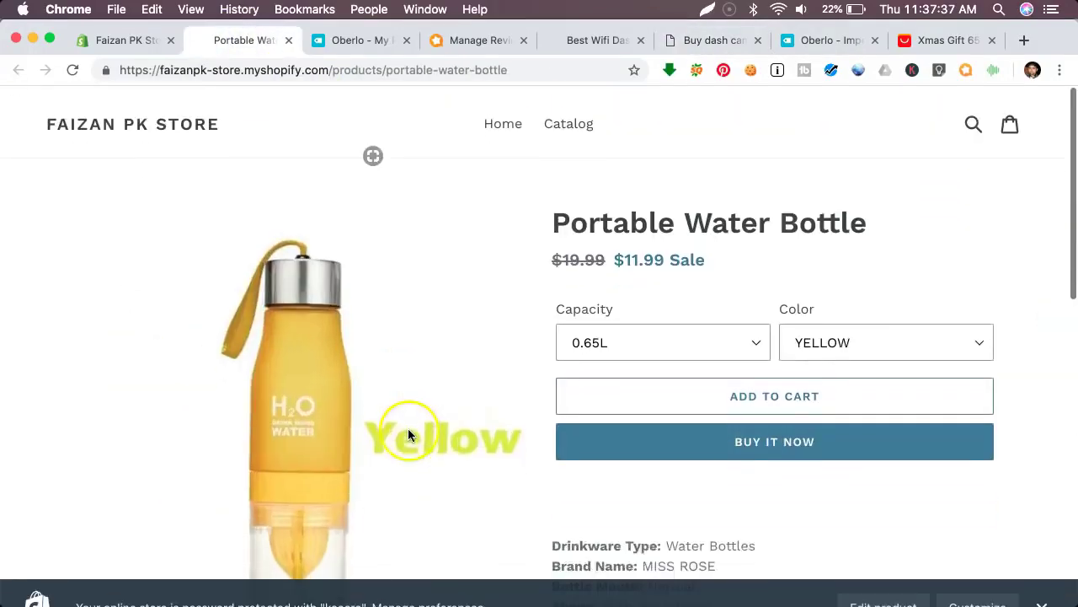
pyautogui.click(500, 119)
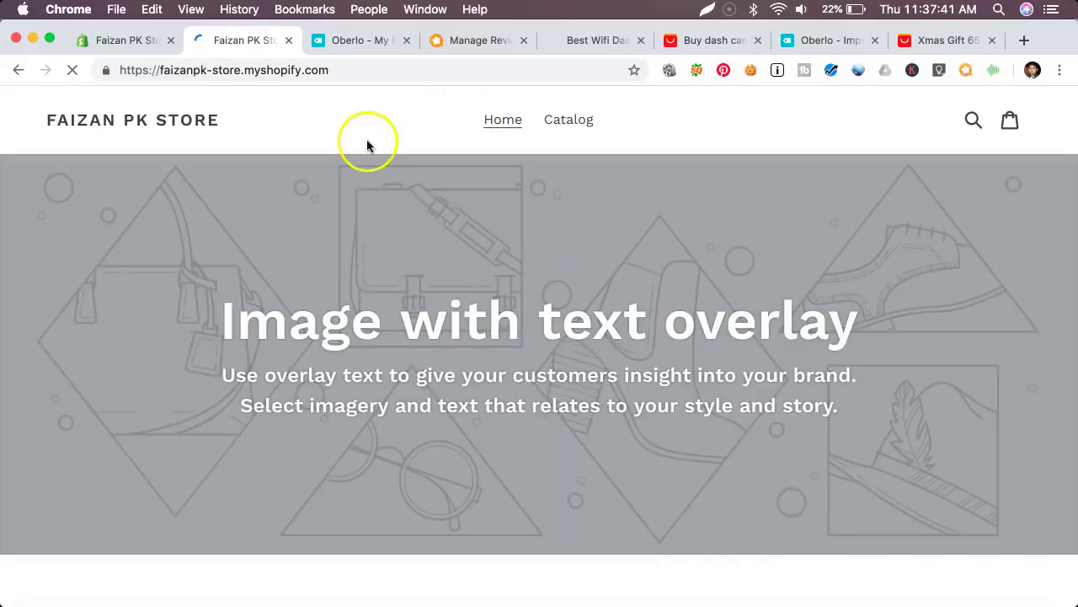
pyautogui.scroll(-6, 319, 141)
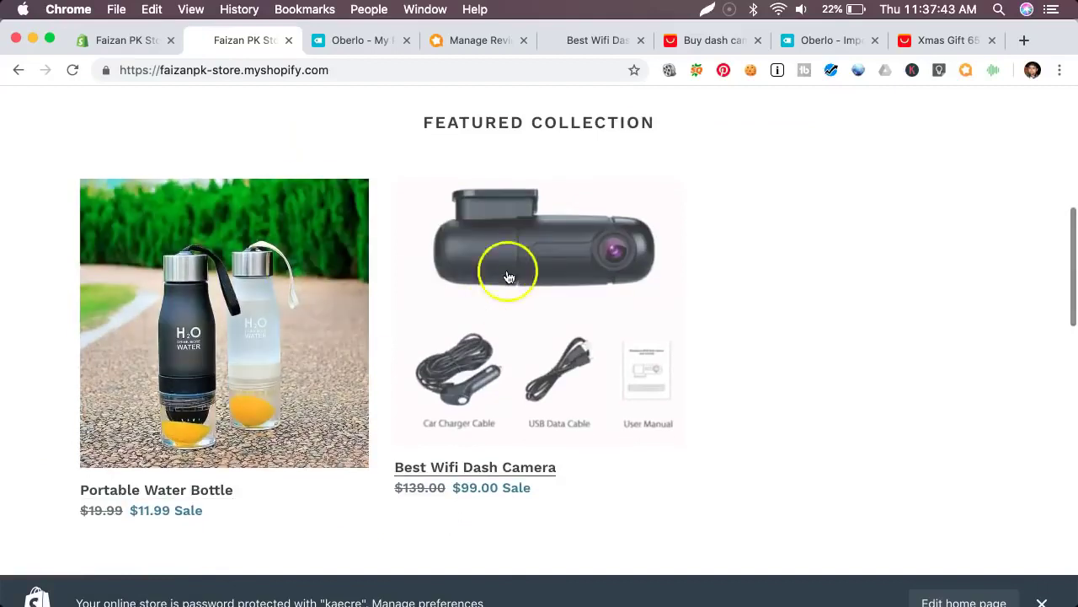
pyautogui.scroll(-1, 506, 211)
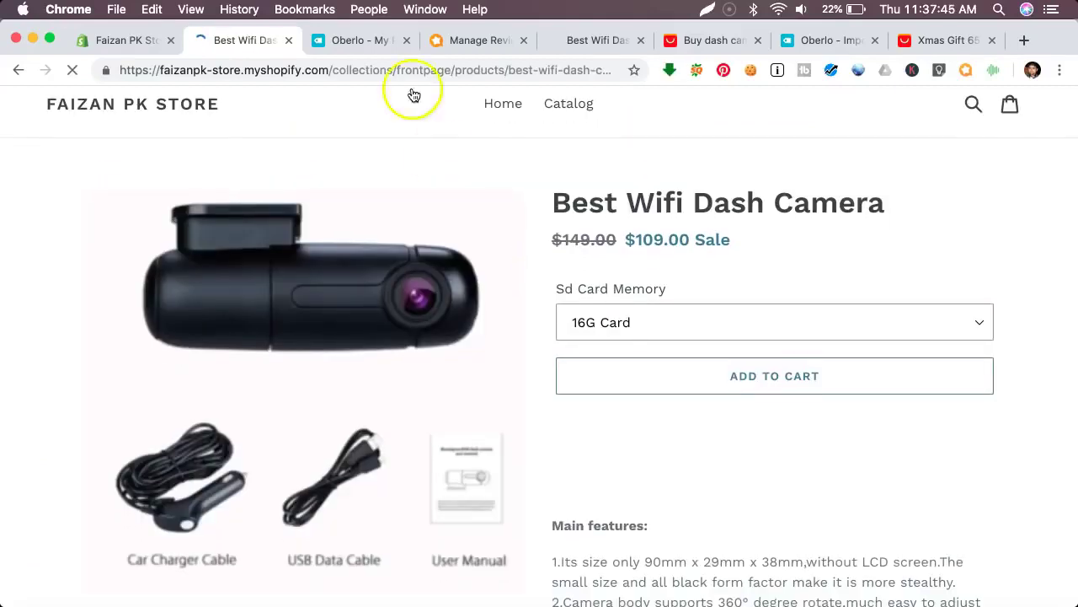
# Copy the link of the Smart Sensor Voice Control Xiaomi 70mai Car DVR listing from the AliExpress dash camera results.
pyautogui.click(683, 43)
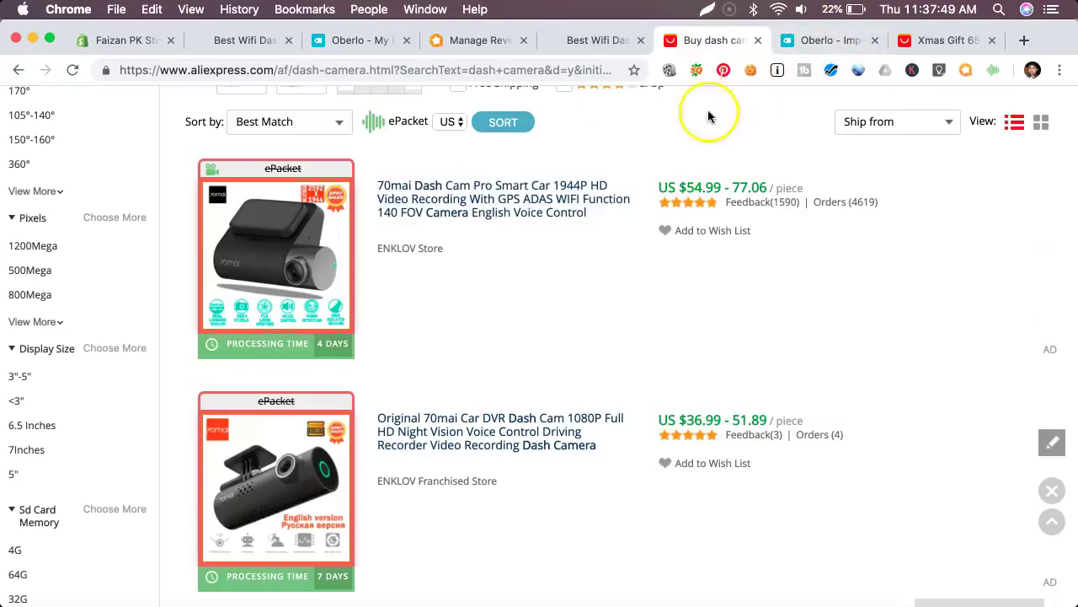
pyautogui.scroll(4, 295, 278)
pyautogui.scroll(-5, 299, 280)
pyautogui.scroll(-2, 300, 281)
pyautogui.rightClick(275, 284)
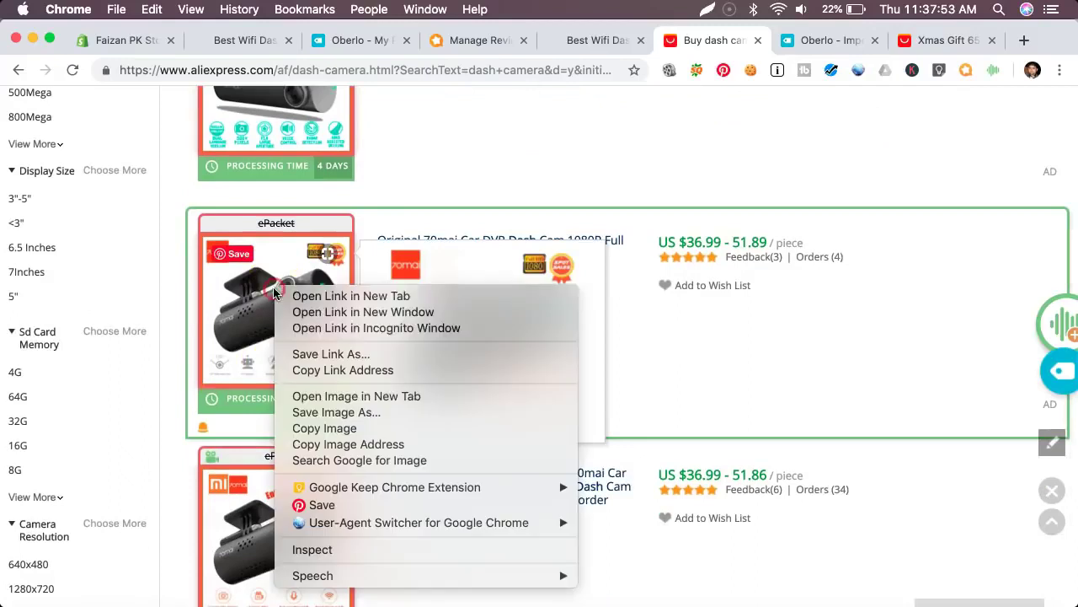
pyautogui.click(345, 368)
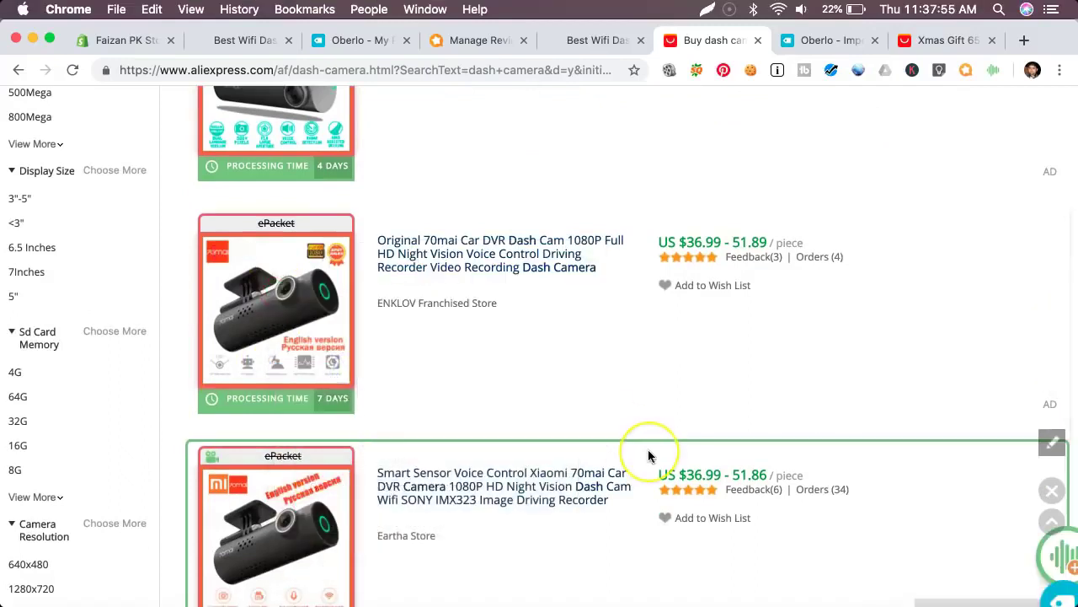
pyautogui.rightClick(284, 518)
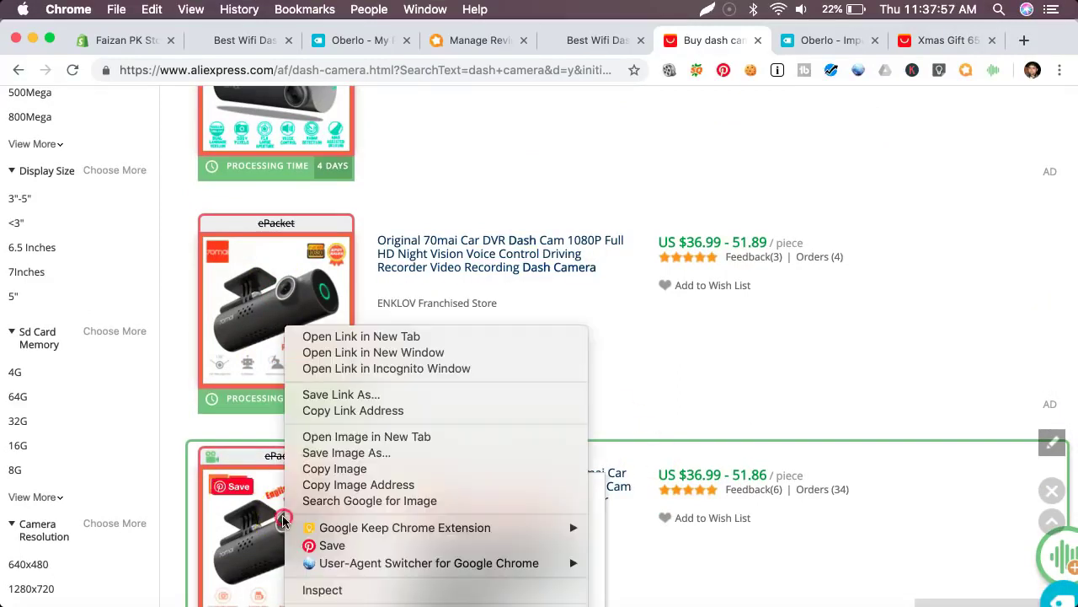
pyautogui.click(353, 411)
# Import AliExpress reviews for the Best Wifi Dash Camera in Ali Reviews using the copied listing link and the general settings.
pyautogui.click(227, 39)
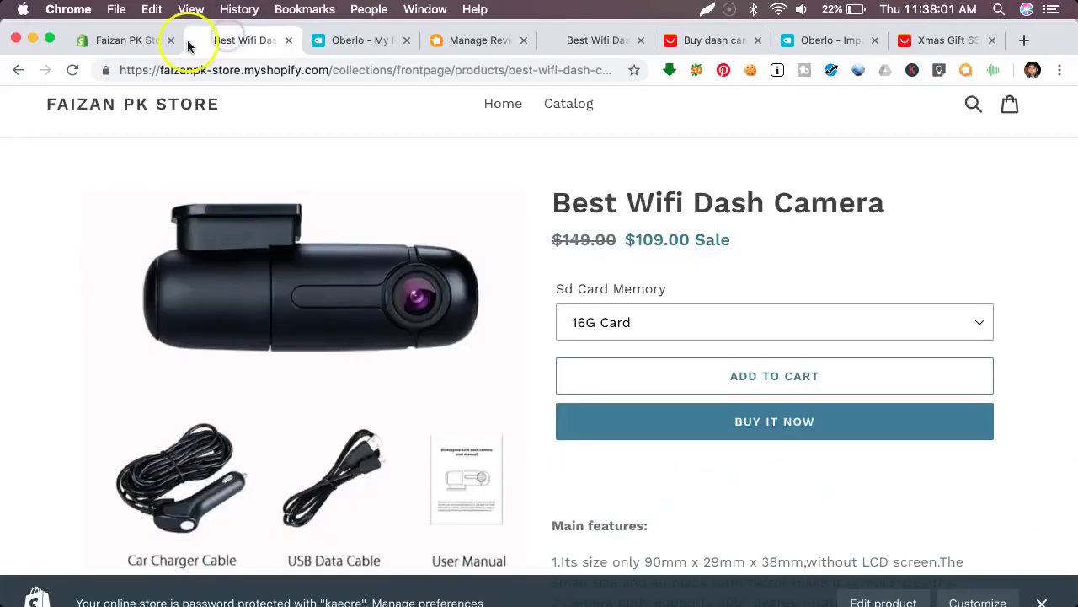
pyautogui.click(148, 41)
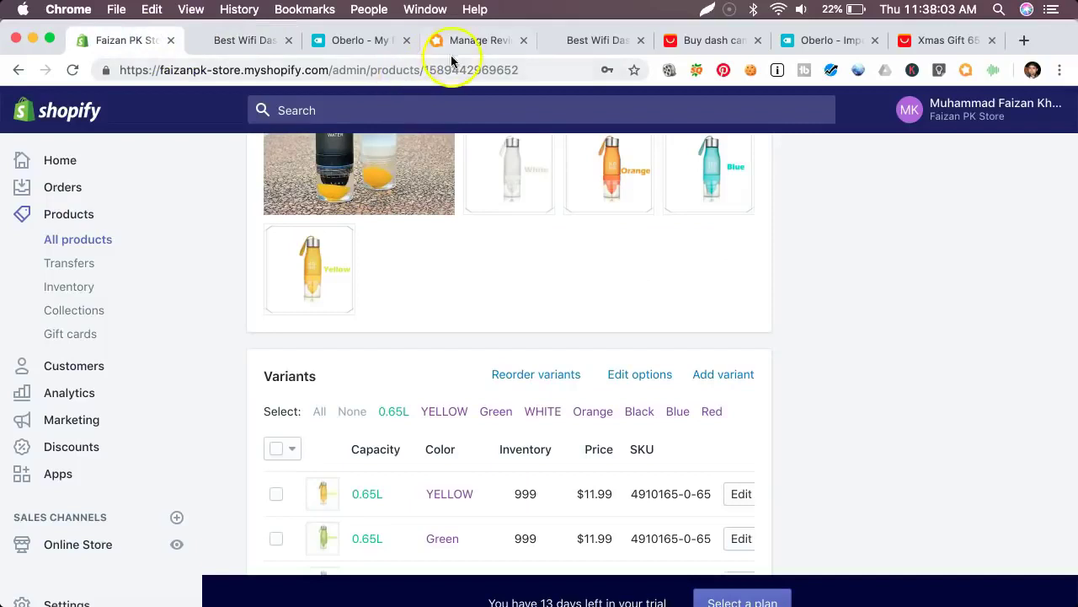
pyautogui.click(472, 40)
pyautogui.click(945, 348)
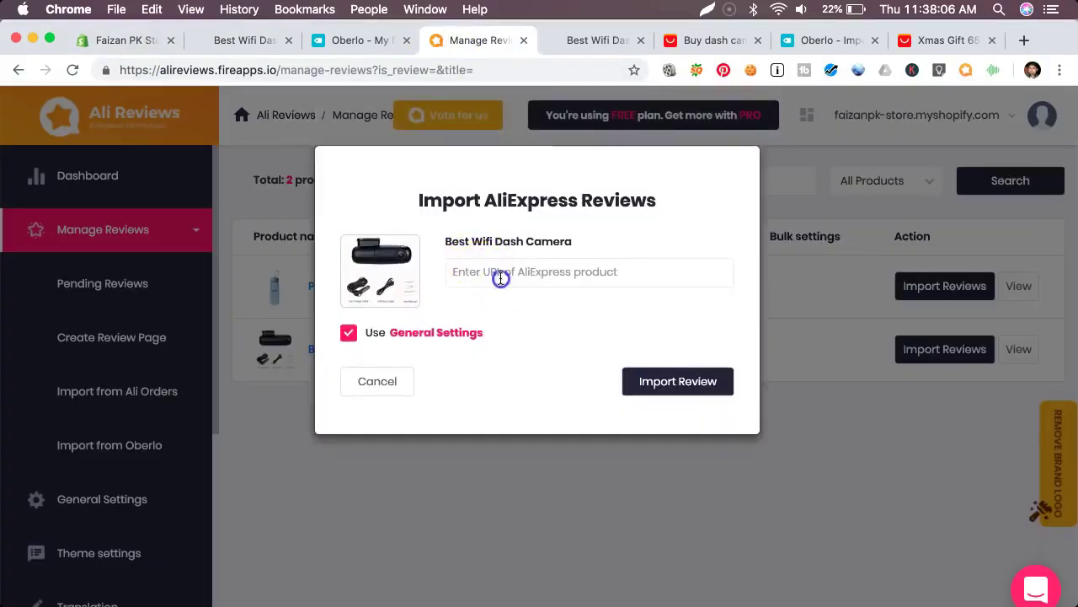
pyautogui.click(500, 277)
pyautogui.press('super+v')
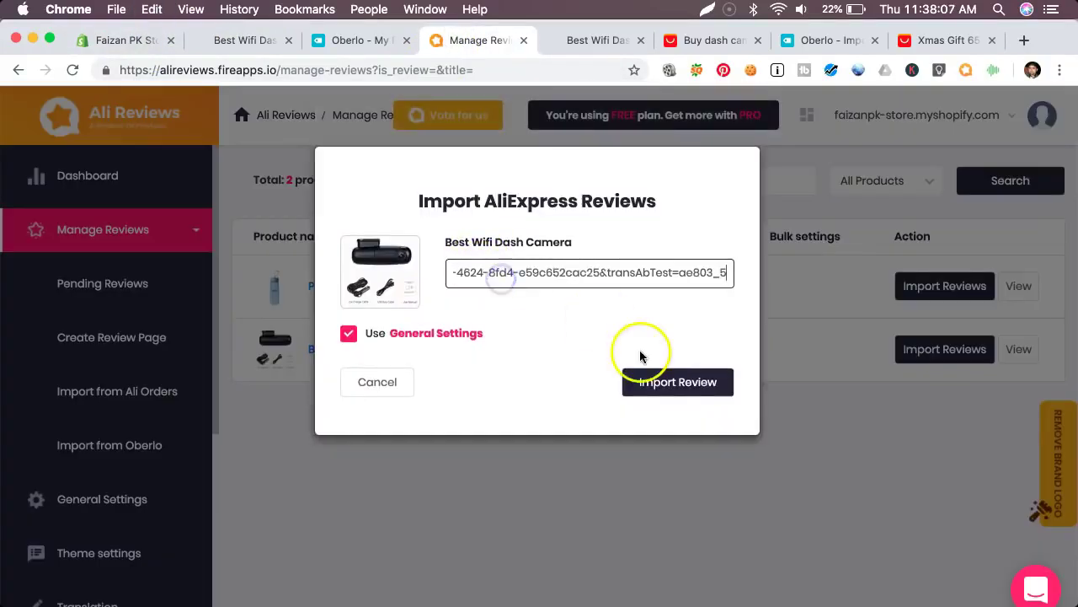
pyautogui.click(674, 384)
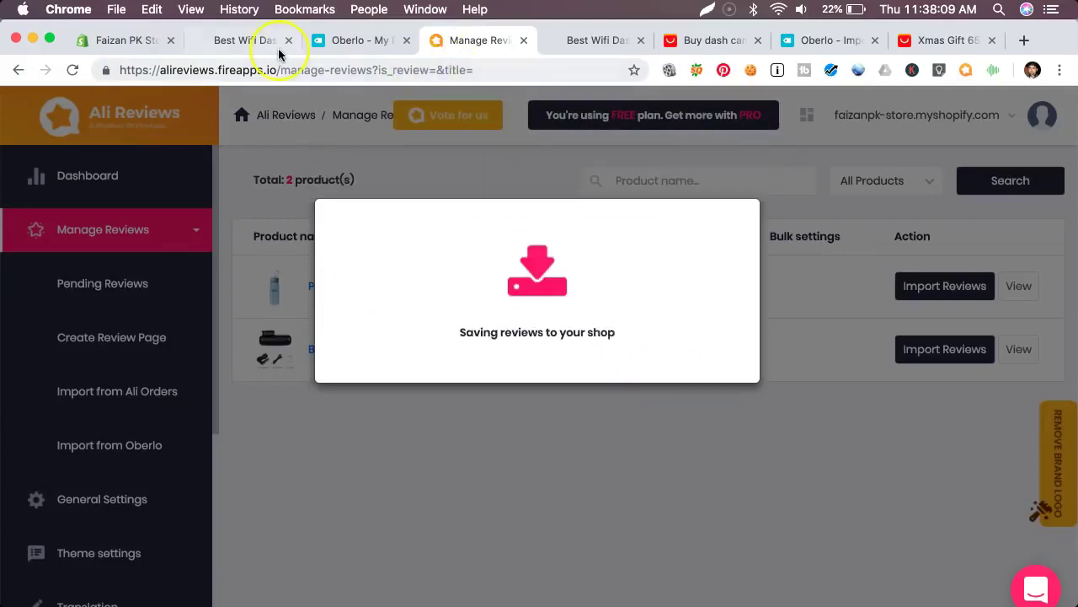
pyautogui.click(581, 364)
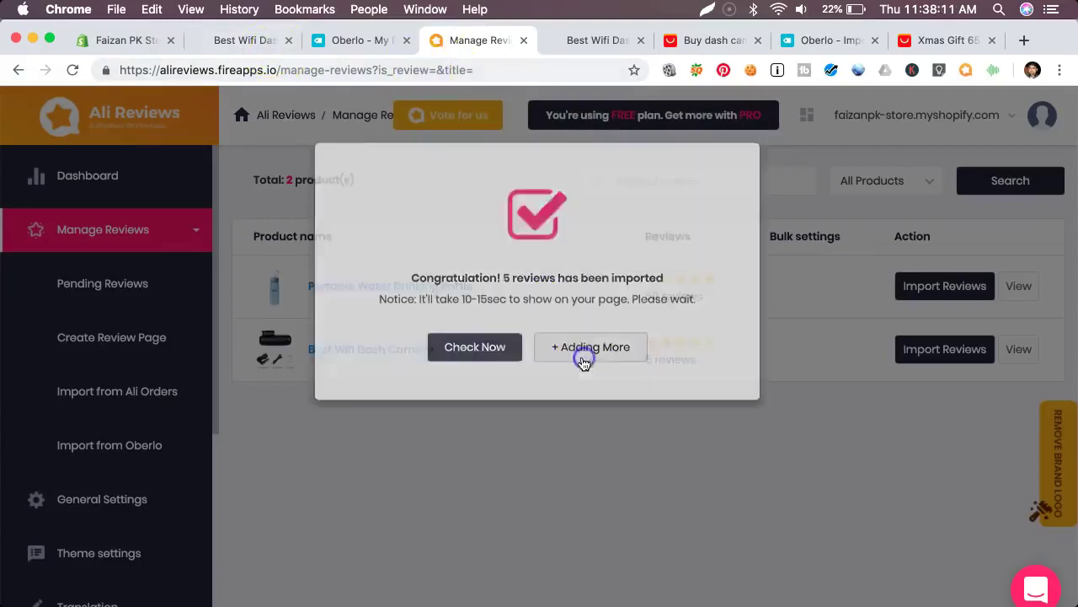
# Reload the Best Wifi Dash Camera store page and examine its customer reviews section.
pyautogui.click(227, 39)
pyautogui.click(73, 70)
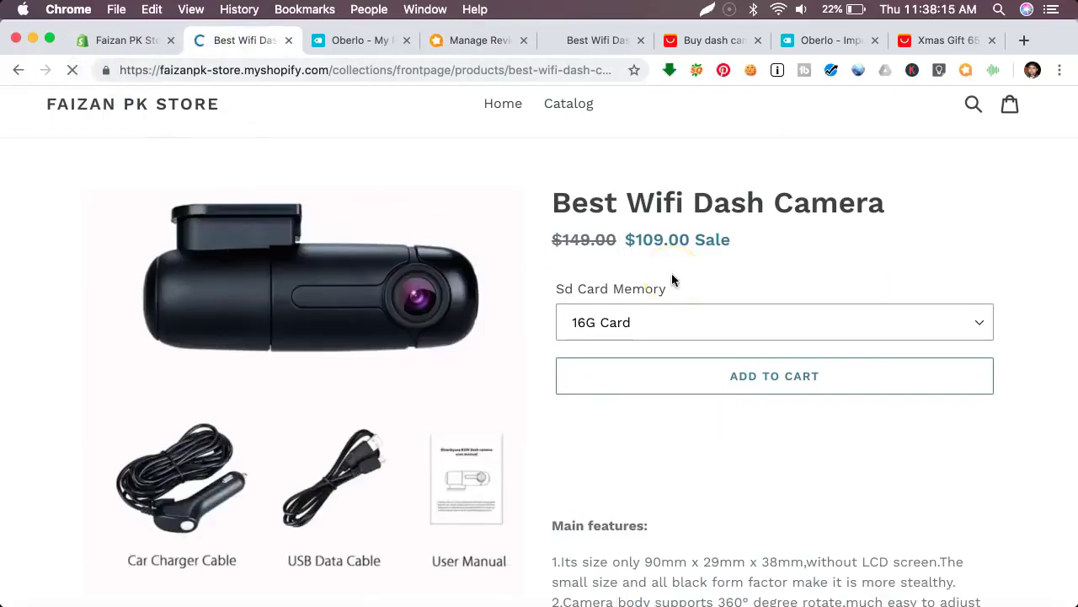
pyautogui.scroll(-15, 672, 280)
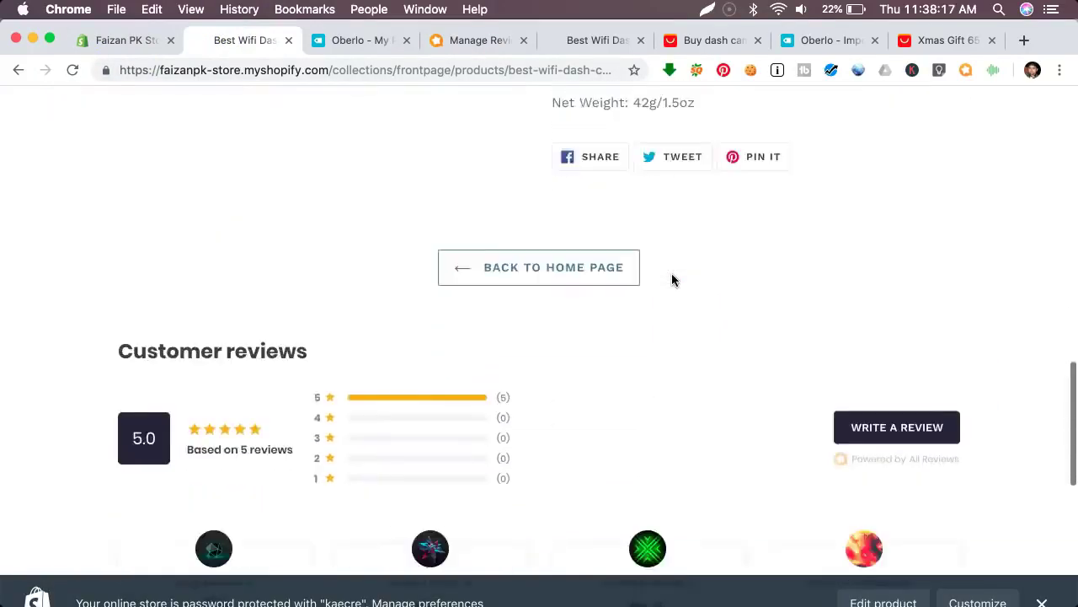
pyautogui.scroll(-4, 671, 273)
pyautogui.click(739, 448)
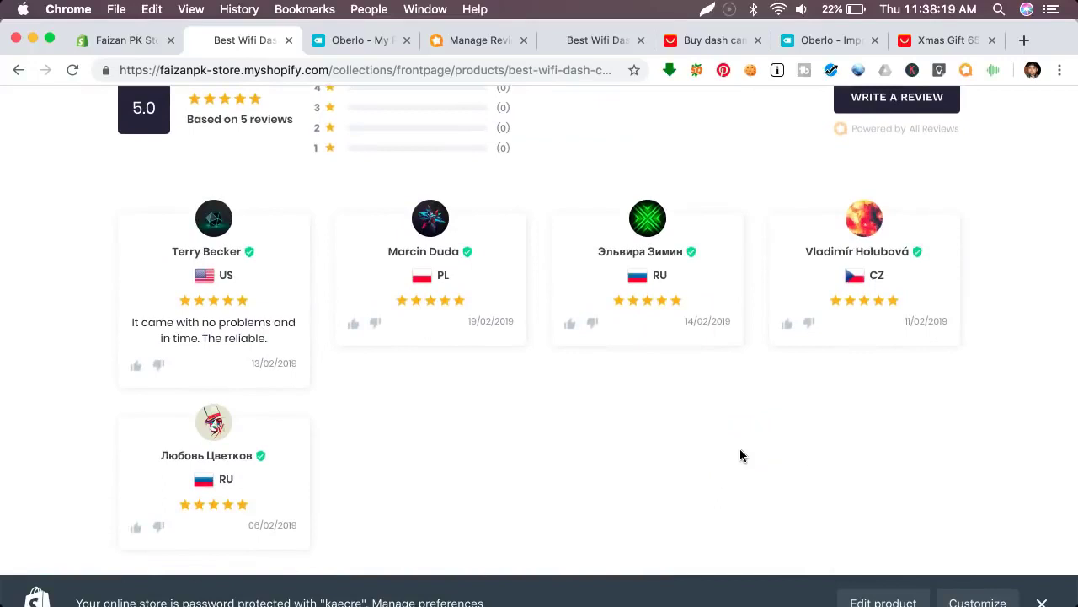
pyautogui.scroll(-5, 740, 454)
pyautogui.scroll(20, 739, 455)
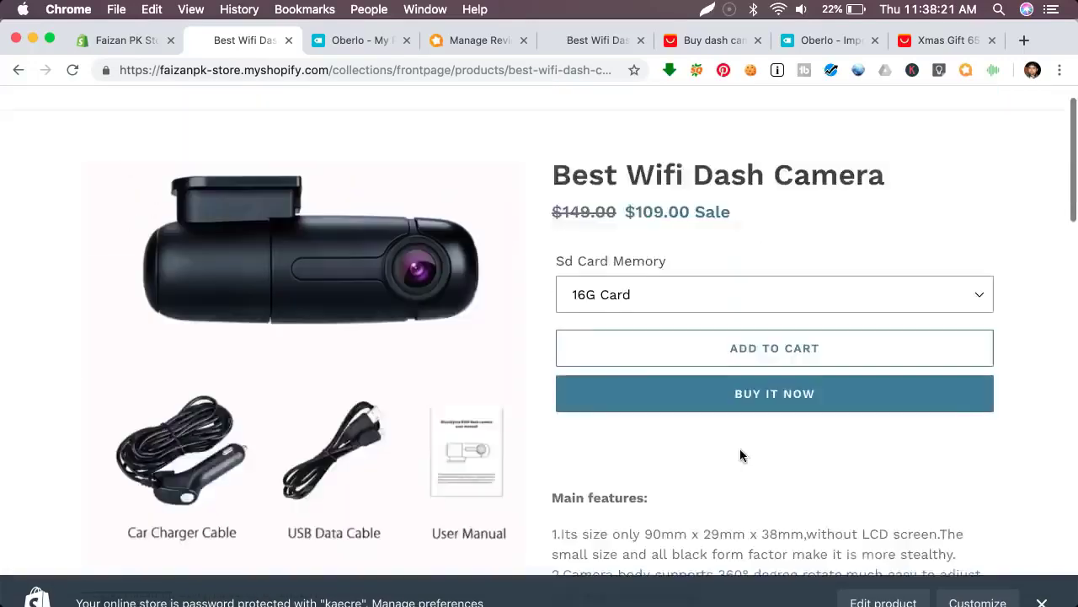
pyautogui.scroll(2, 740, 455)
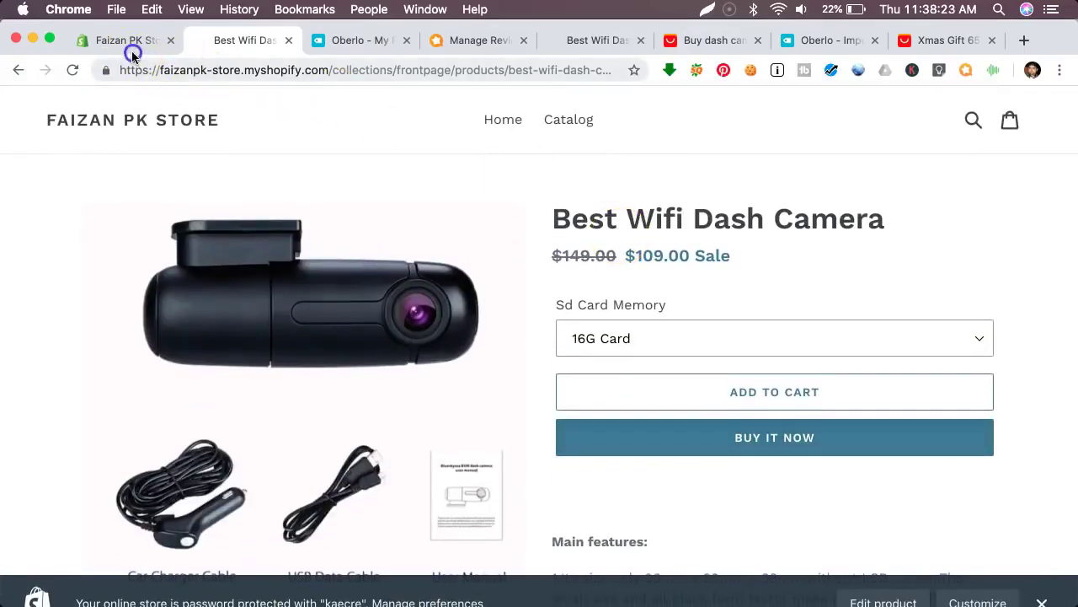
# Open the Shopify App Store from the store admin's apps page and close the Oberlo My Products page.
pyautogui.click(132, 52)
pyautogui.click(59, 474)
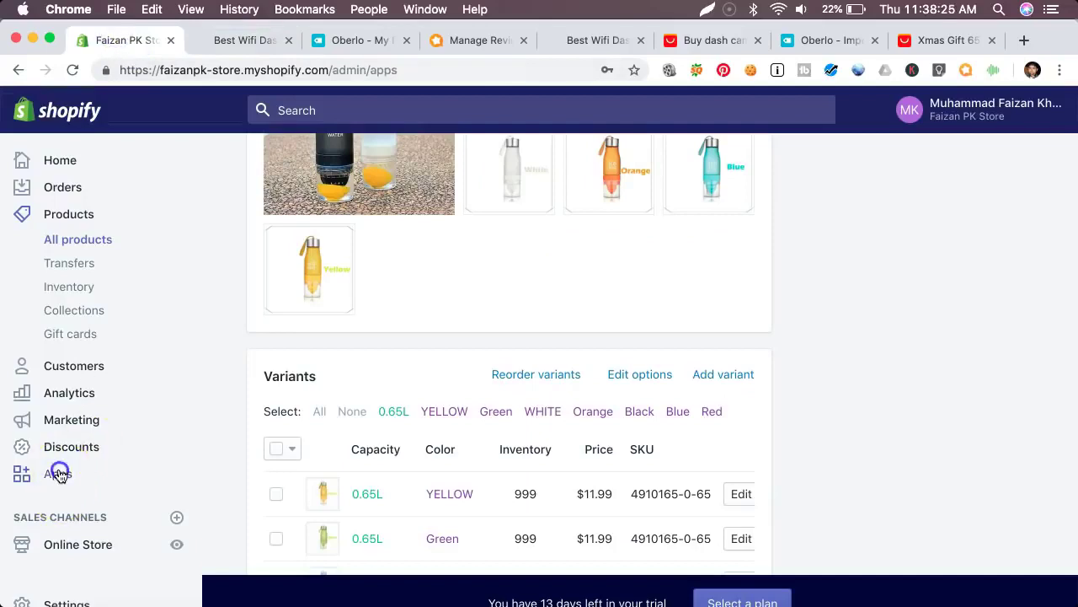
pyautogui.click(406, 40)
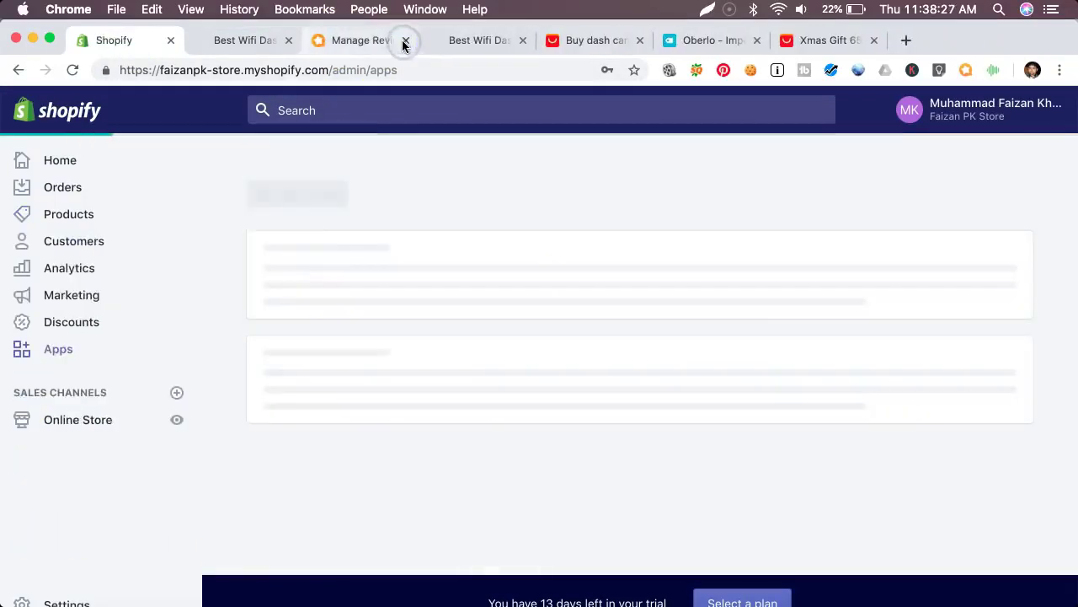
pyautogui.click(916, 116)
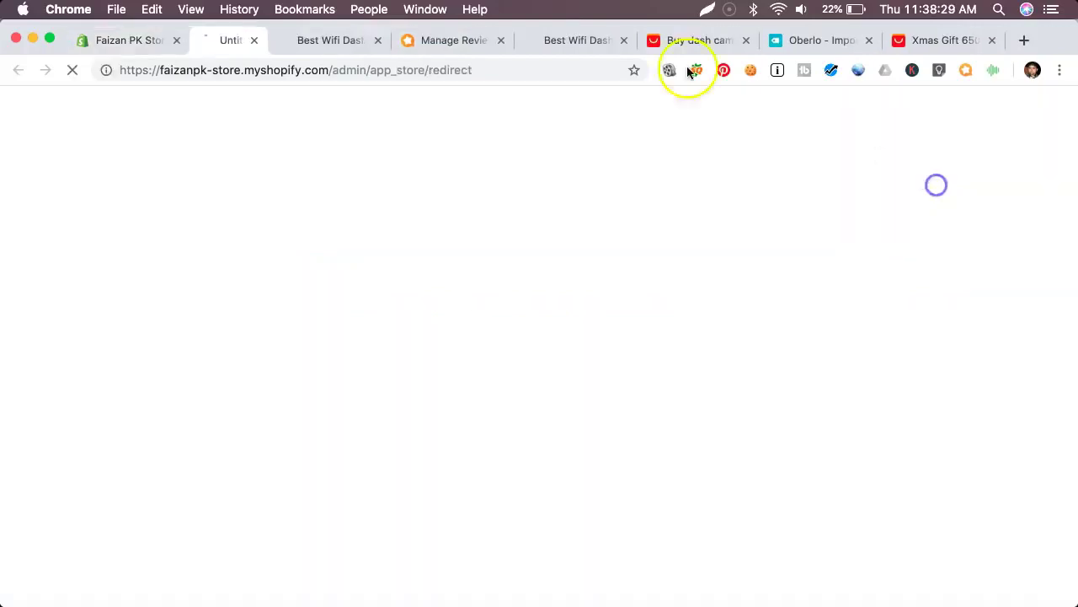
# Copy the app name "Hurrify" from the list in Notes and search the Shopify App Store for it.
pyautogui.click(42, 602)
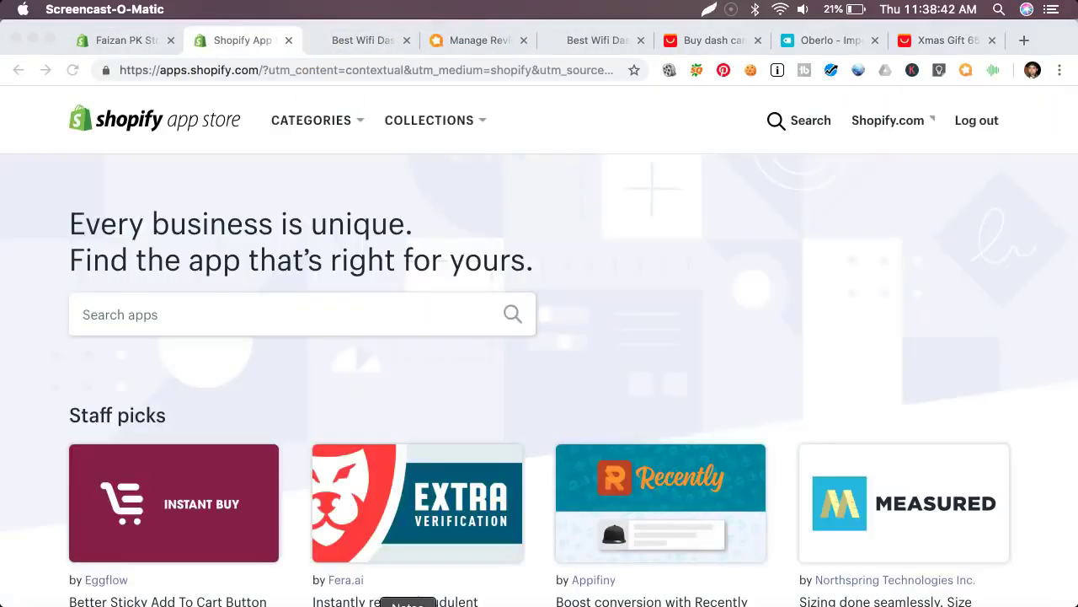
pyautogui.press('super+Tab')
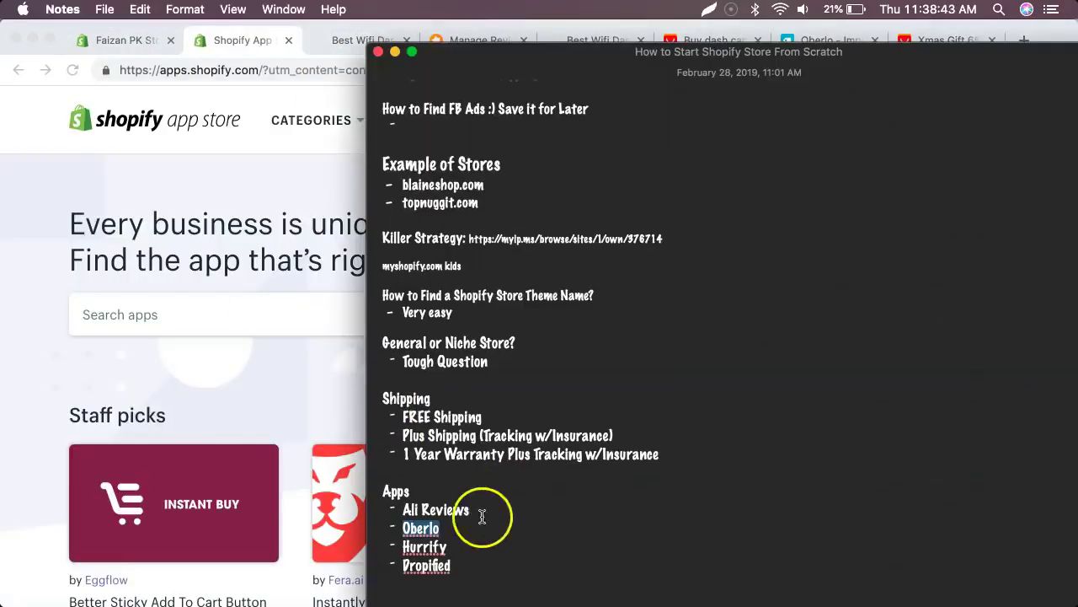
pyautogui.moveTo(464, 548); pyautogui.dragTo(390, 550)
pyautogui.press('super+c')
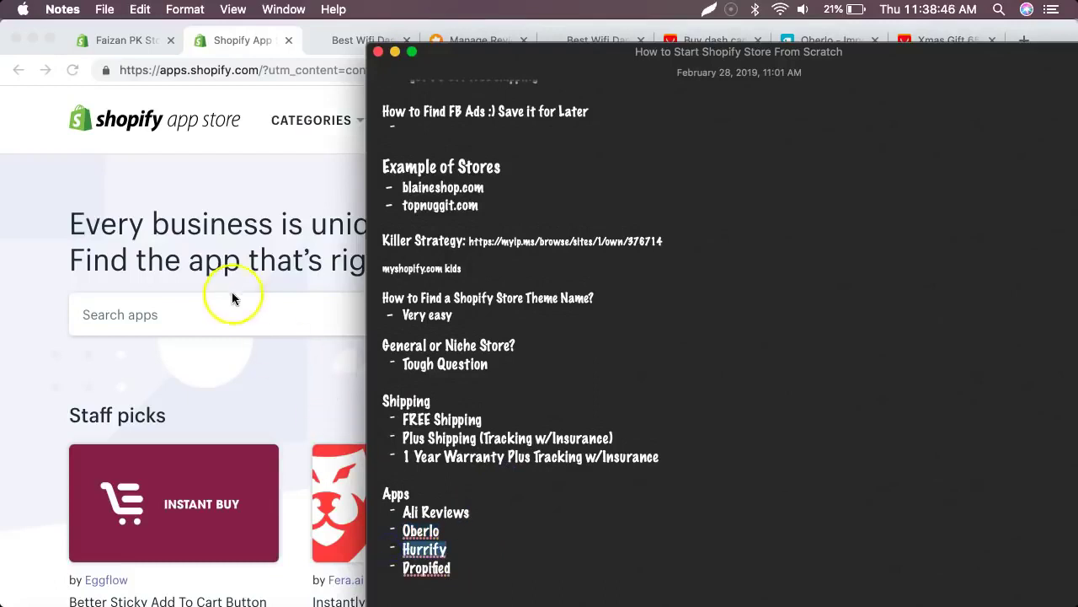
pyautogui.click(206, 314)
pyautogui.press('super+v')
pyautogui.press('Return')
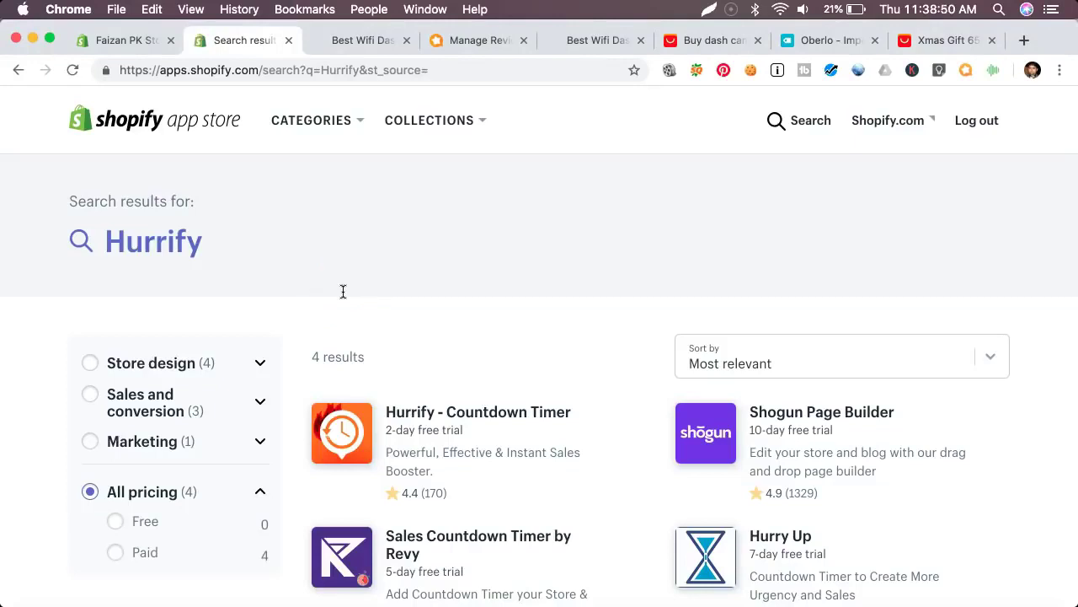
# Open the Hurrify - Countdown Timer listing and examine its pricing and feature descriptions.
pyautogui.scroll(-3, 428, 305)
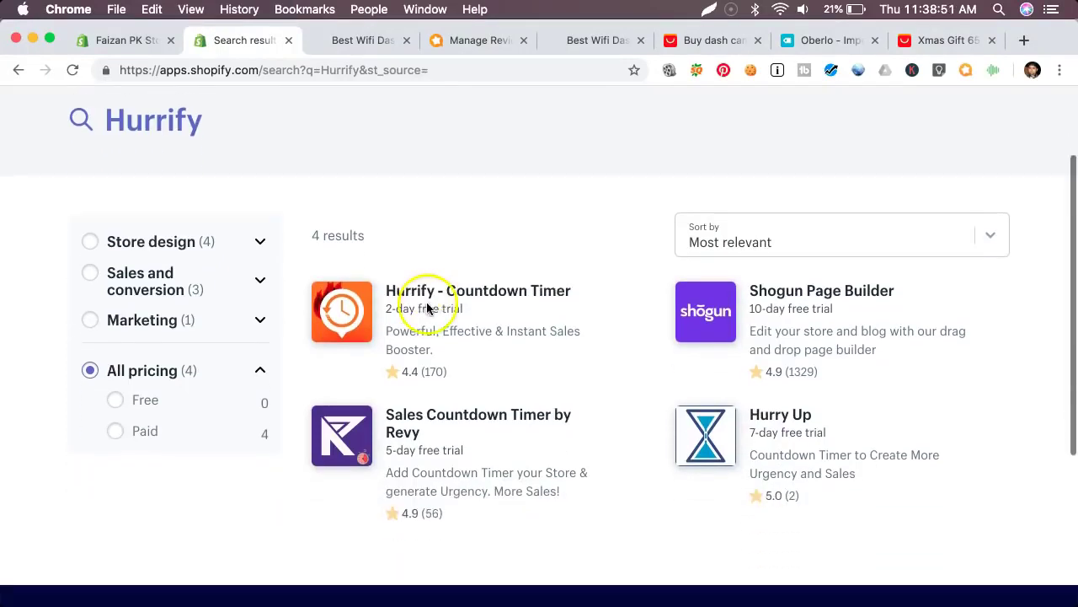
pyautogui.click(497, 291)
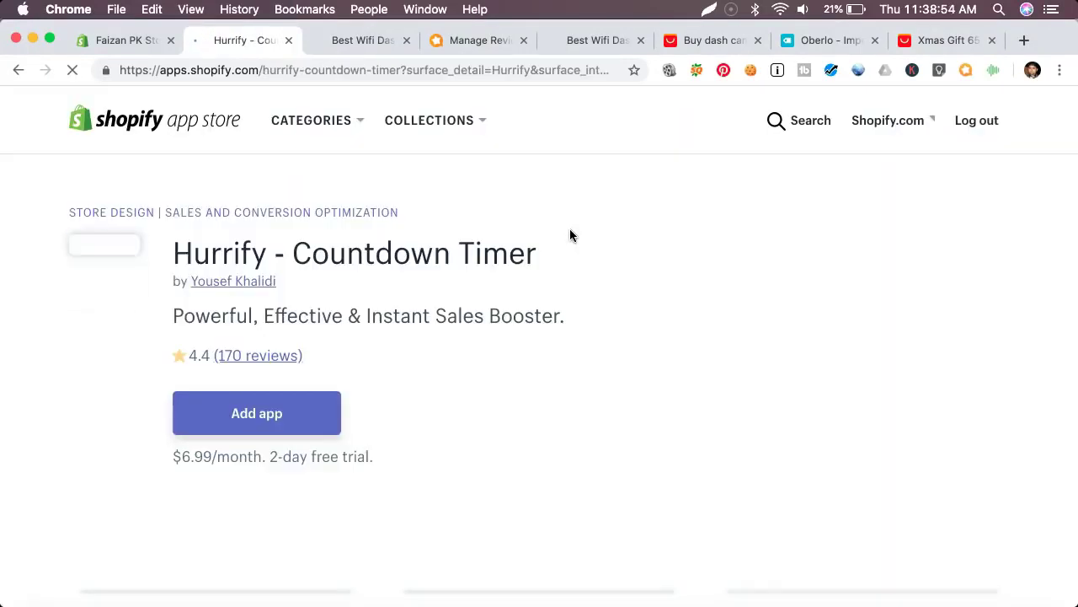
pyautogui.scroll(-2, 278, 349)
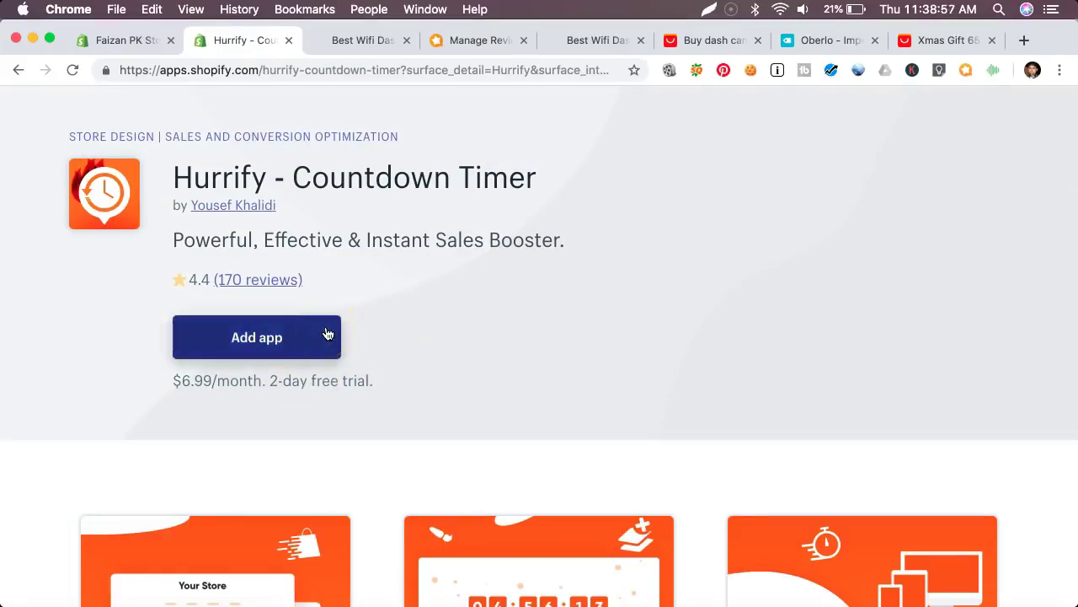
pyautogui.scroll(-5, 328, 335)
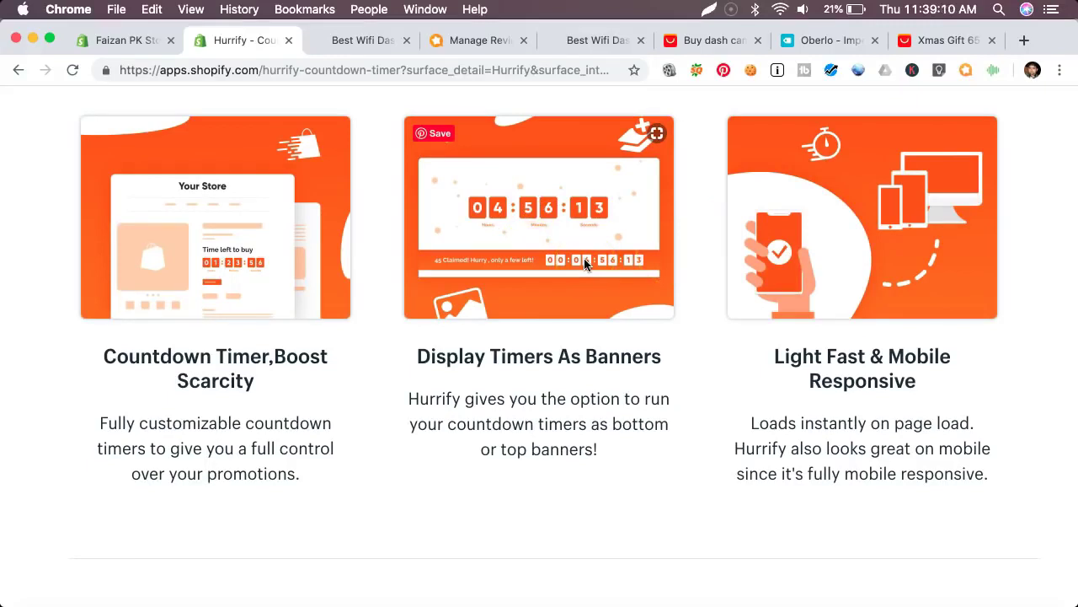
# Copy the app name "Dropified" from the apps list in Notes and search the Shopify App Store for it.
pyautogui.scroll(6, 585, 263)
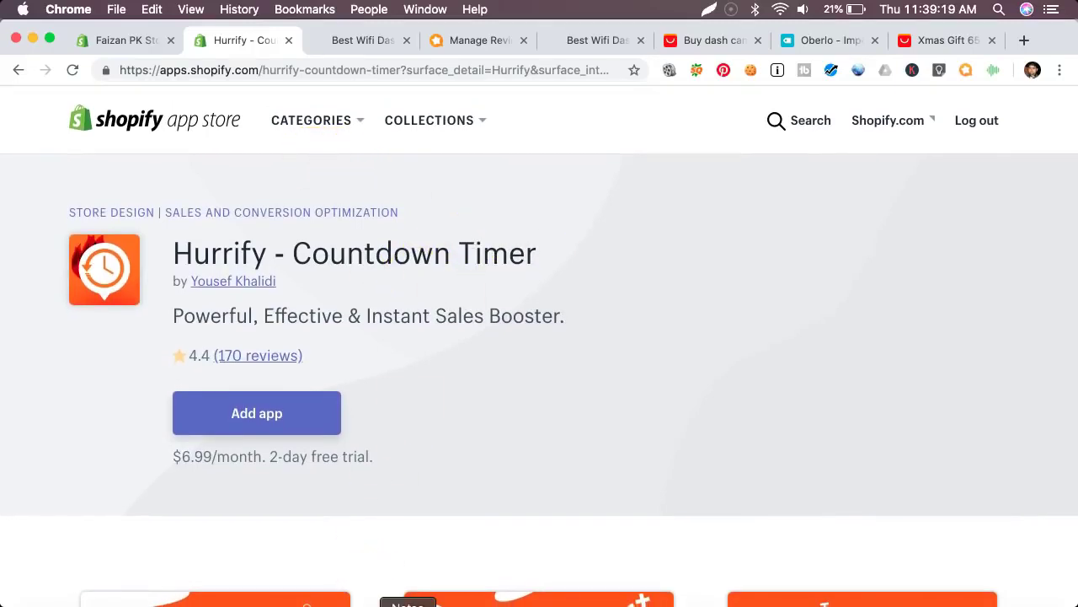
pyautogui.click(371, 599)
pyautogui.moveTo(470, 566); pyautogui.dragTo(384, 567)
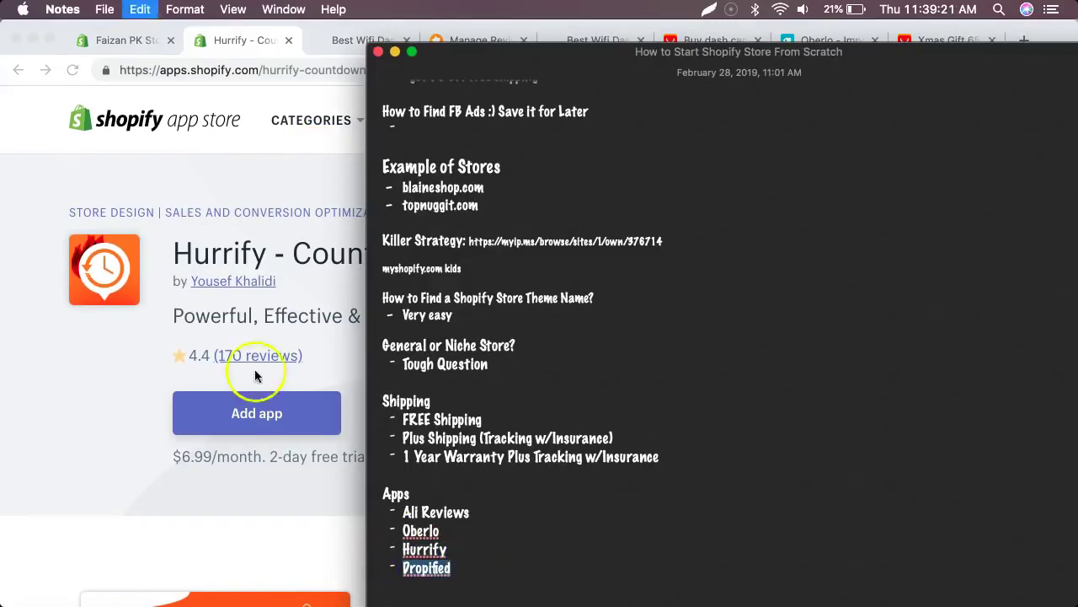
pyautogui.click(140, 350)
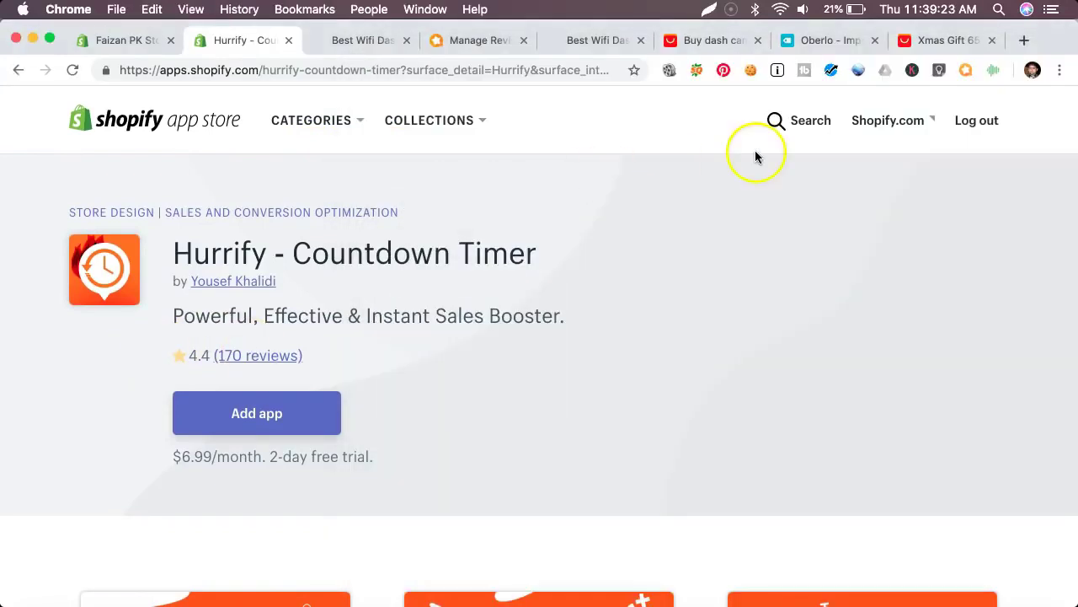
pyautogui.click(791, 133)
pyautogui.click(598, 166)
pyautogui.press('super+v')
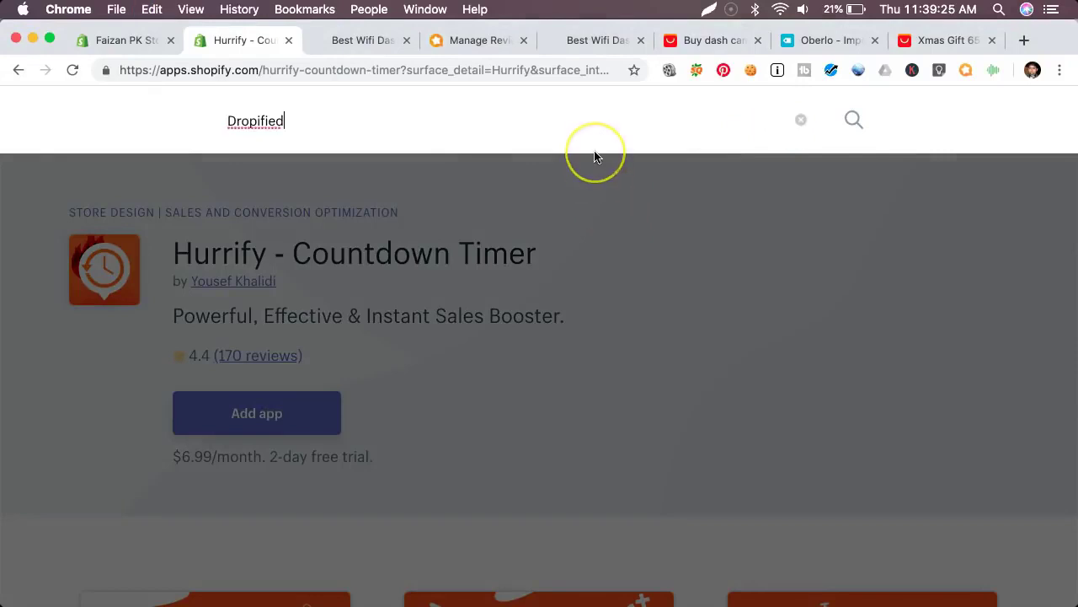
pyautogui.press('Return')
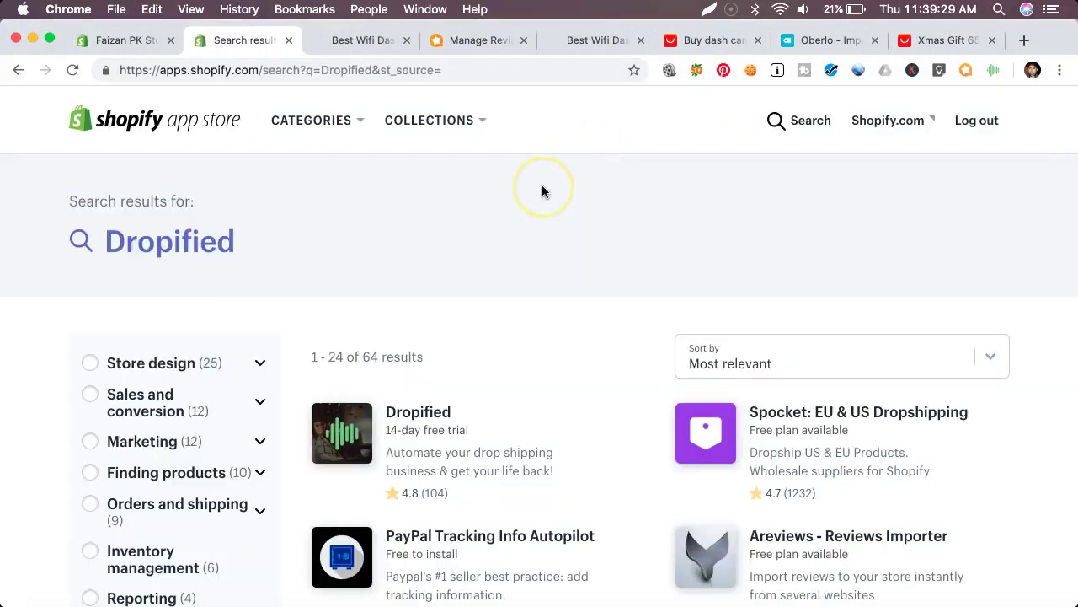
# Open the Dropified listing and examine its pricing and description.
pyautogui.click(342, 431)
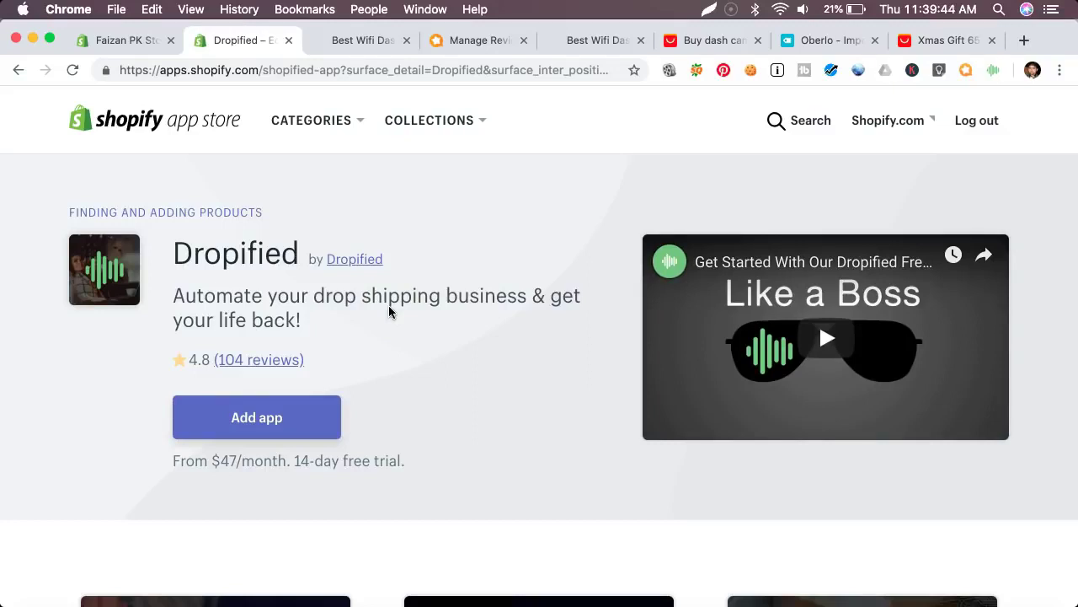
pyautogui.click(424, 289)
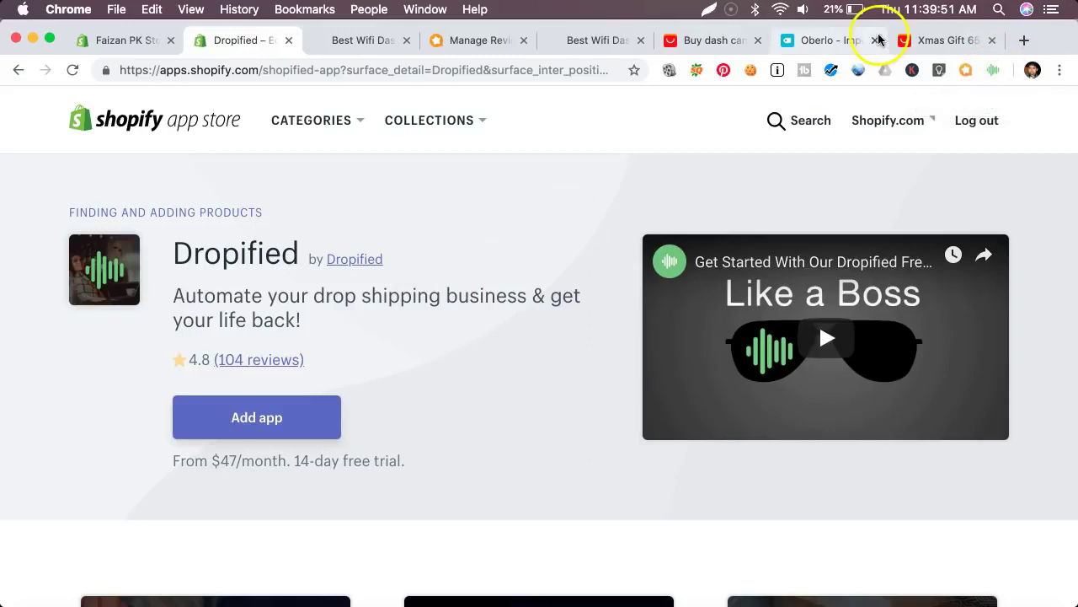
pyautogui.scroll(-3, 465, 510)
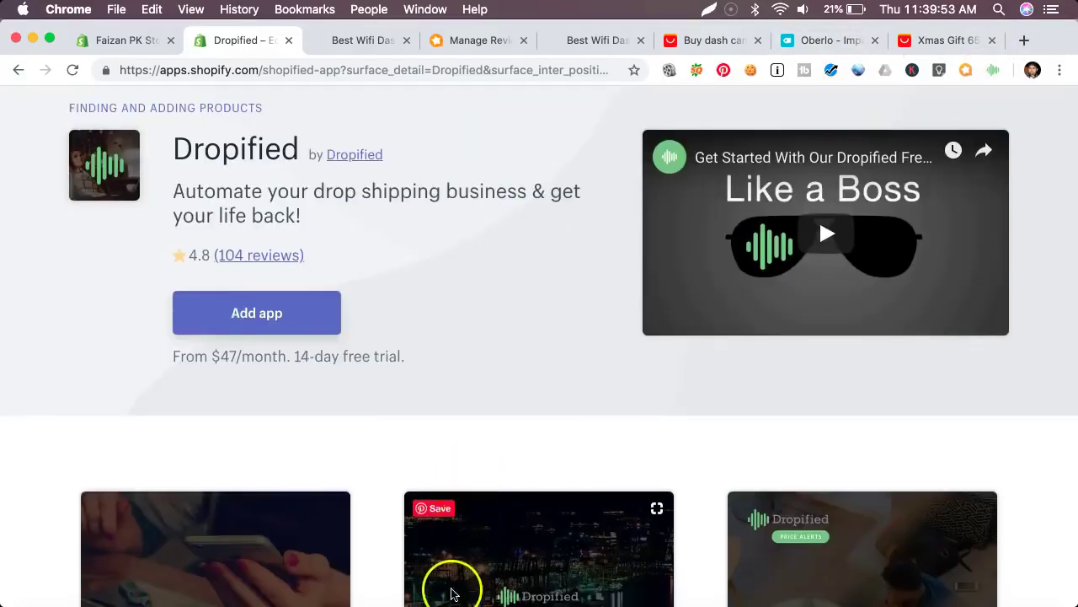
# Check the apps list in Notes and open the Online Store themes page in the store admin.
pyautogui.press('super+Tab')
pyautogui.click(520, 577)
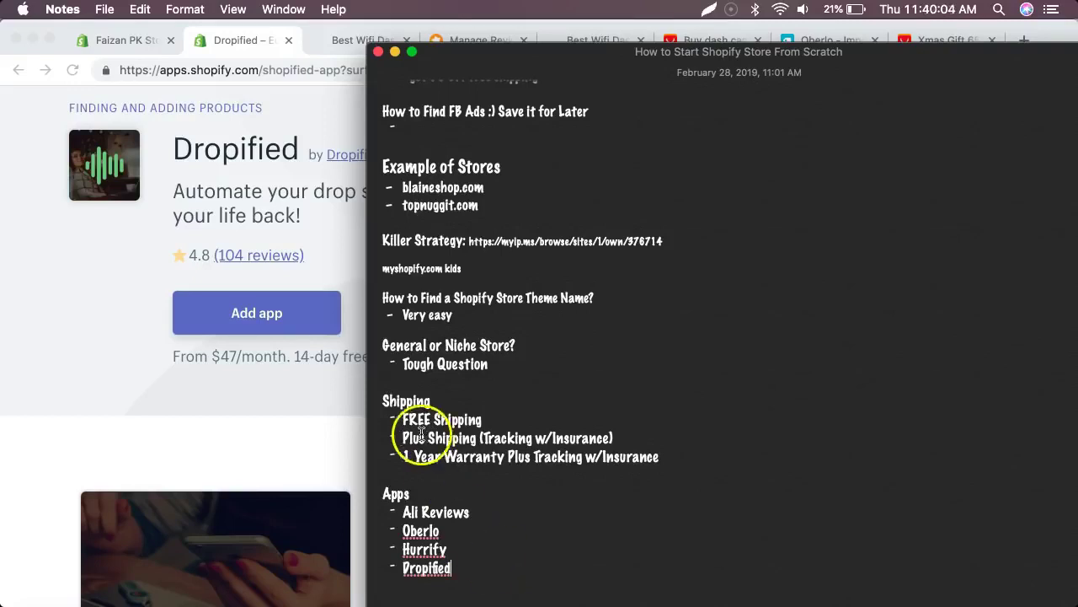
pyautogui.click(160, 392)
pyautogui.click(126, 40)
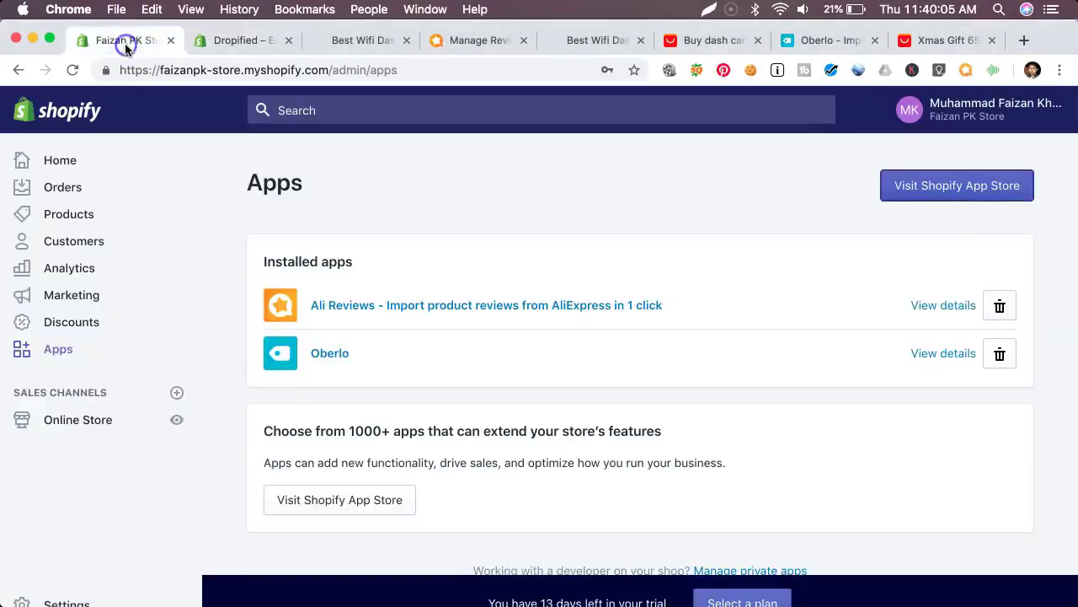
pyautogui.click(88, 419)
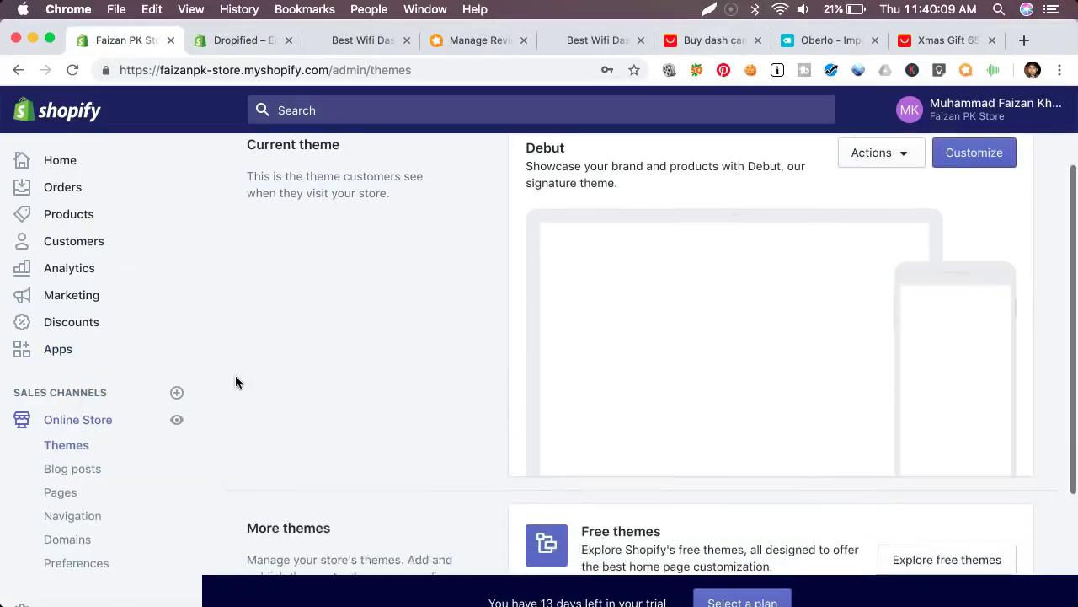
# Review the course outline in Notes, highlighting the winning products line and the Homepage Setting line.
pyautogui.press('super+Tab')
pyautogui.scroll(10, 589, 354)
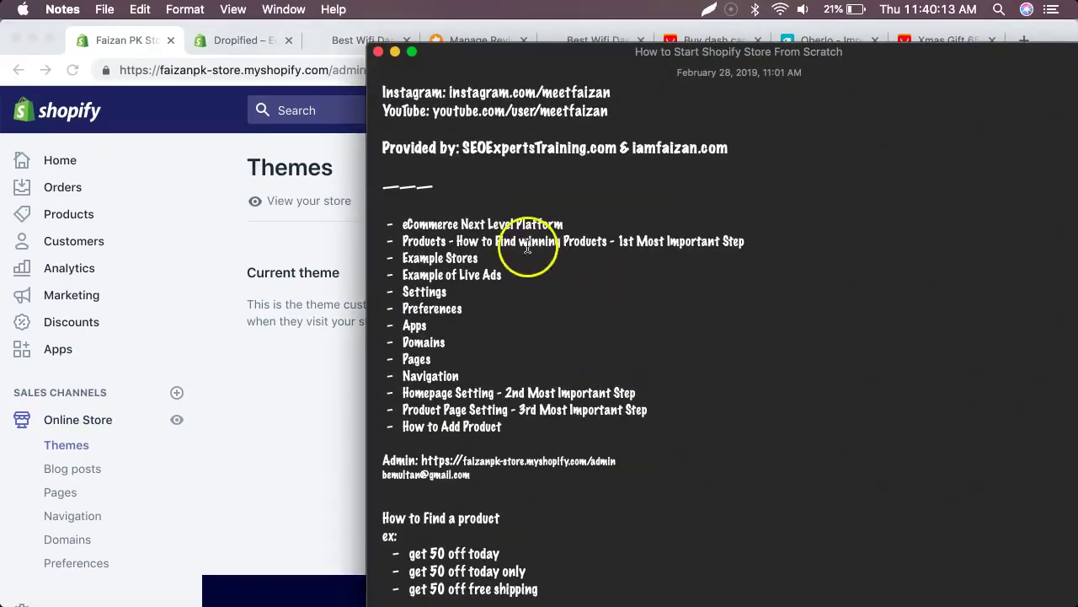
pyautogui.click(738, 233)
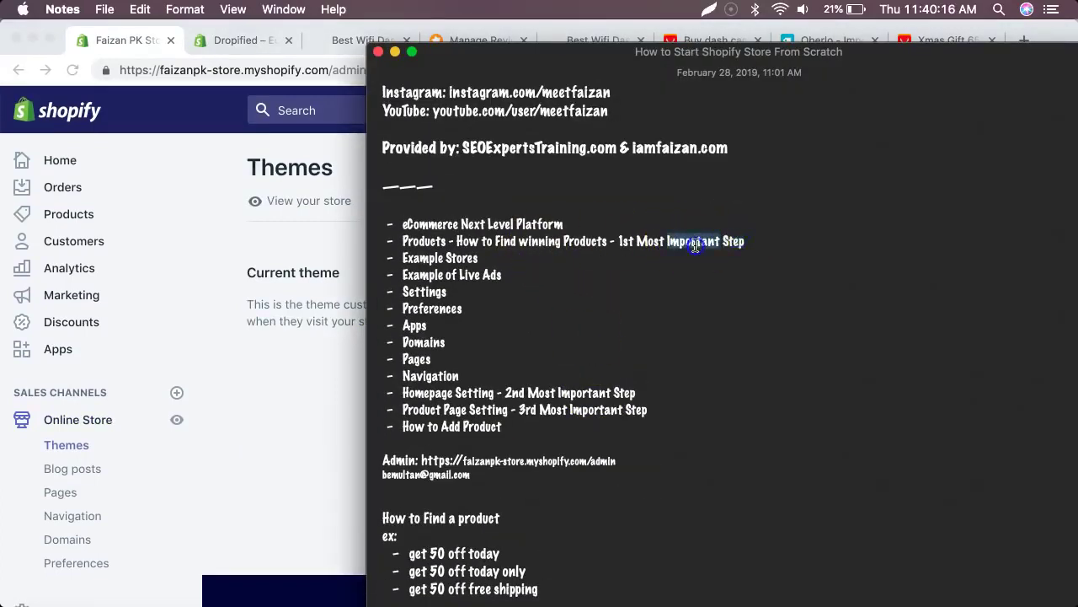
pyautogui.tripleClick(694, 244)
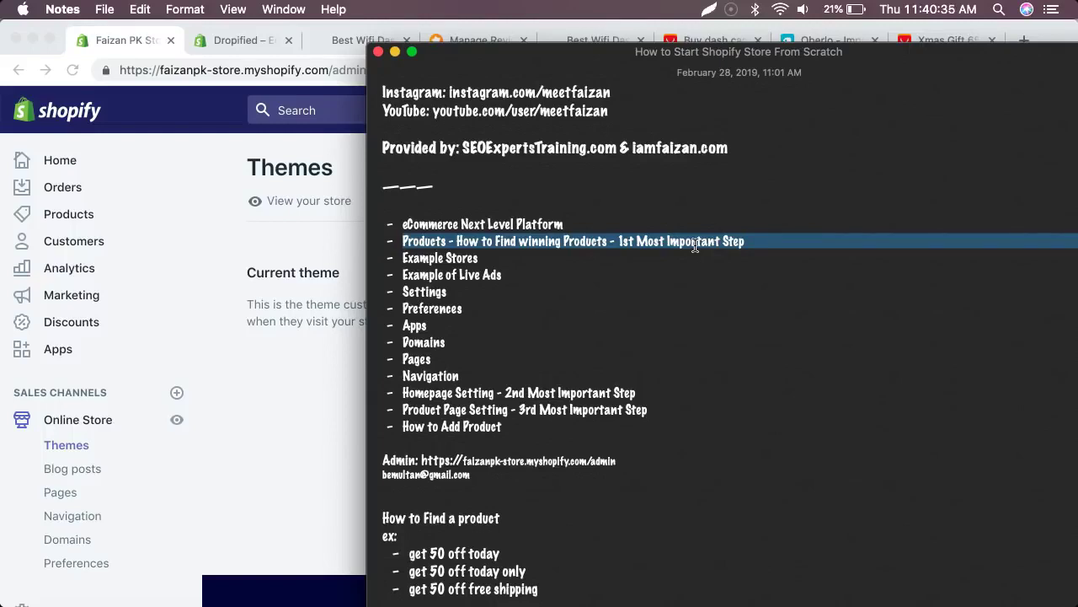
pyautogui.tripleClick(531, 394)
pyautogui.click(446, 392)
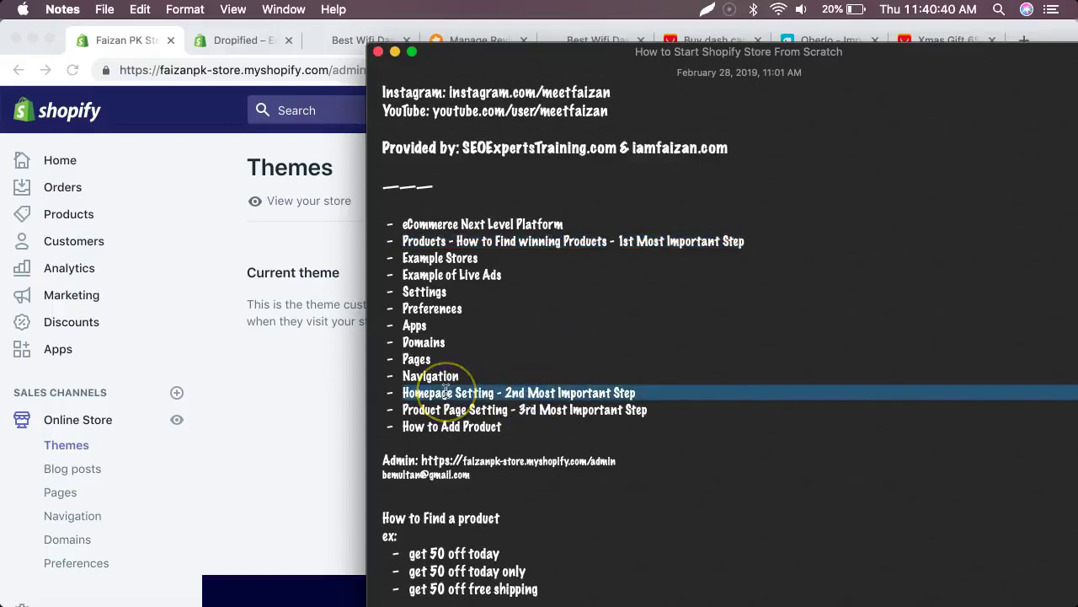
# Go from the dash camera page to the store's home page and open the Debut theme in the theme editor.
pyautogui.click(304, 380)
pyautogui.click(238, 34)
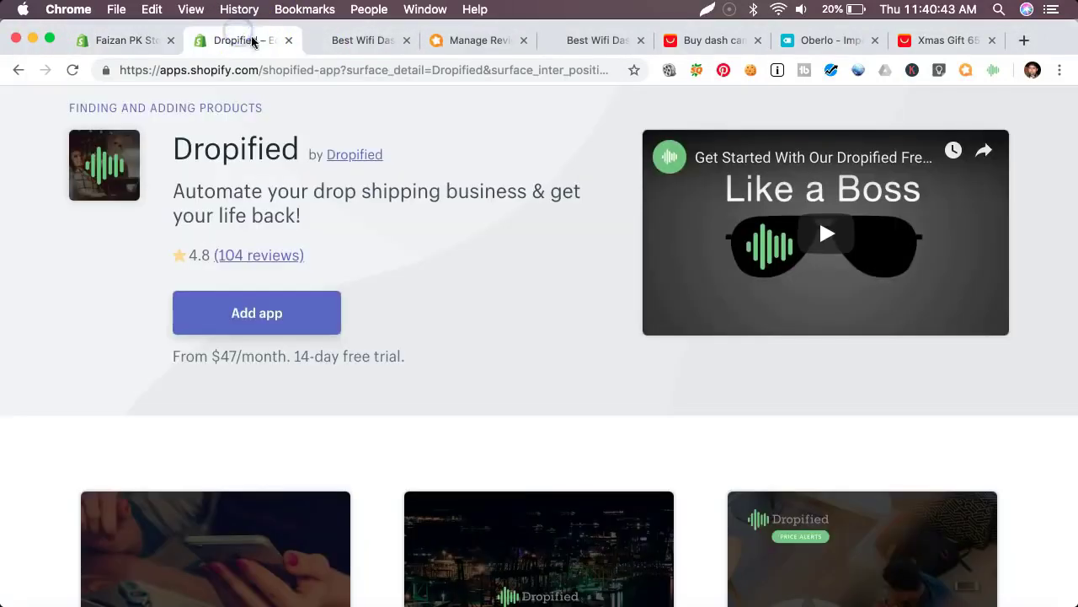
pyautogui.click(332, 39)
pyautogui.click(193, 118)
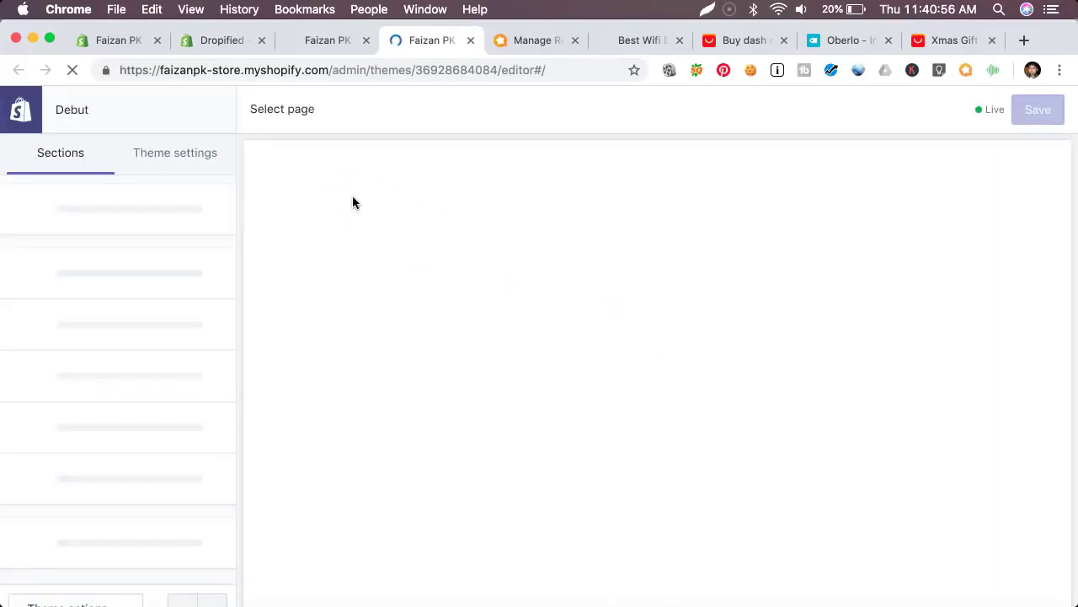
# Examine the Debut theme's general settings and the home page preview in the theme editor.
pyautogui.click(168, 154)
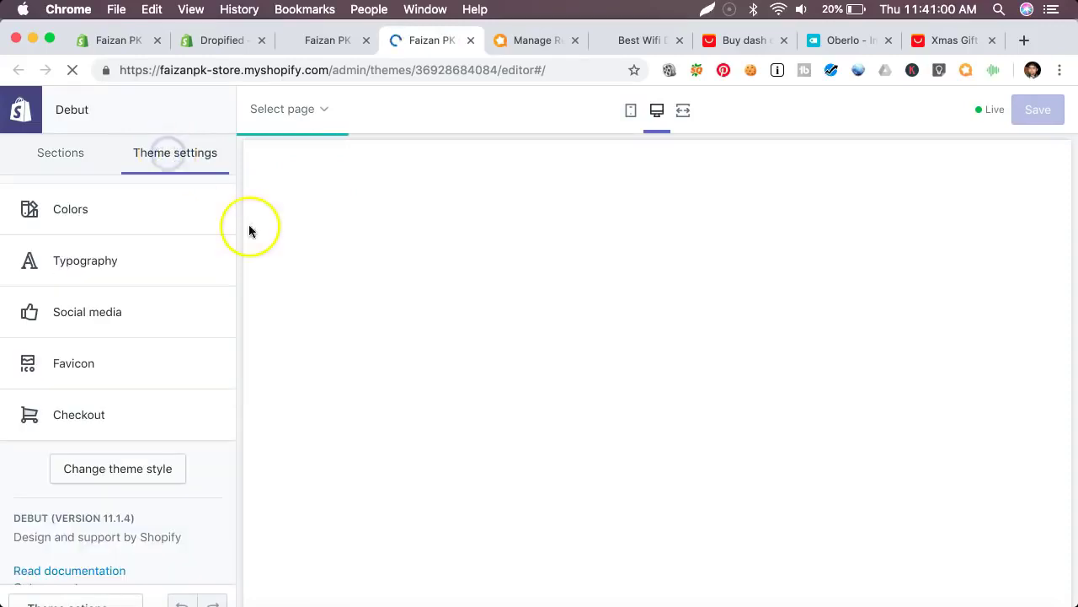
pyautogui.scroll(-1, 184, 279)
pyautogui.click(173, 303)
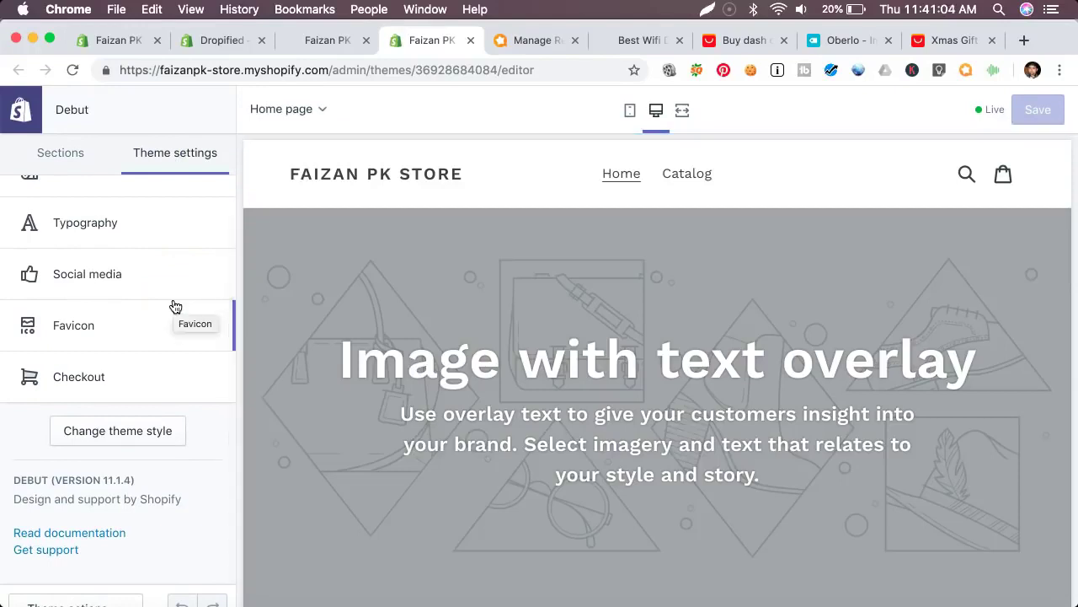
pyautogui.scroll(1, 174, 306)
pyautogui.scroll(-15, 561, 298)
pyautogui.scroll(15, 561, 298)
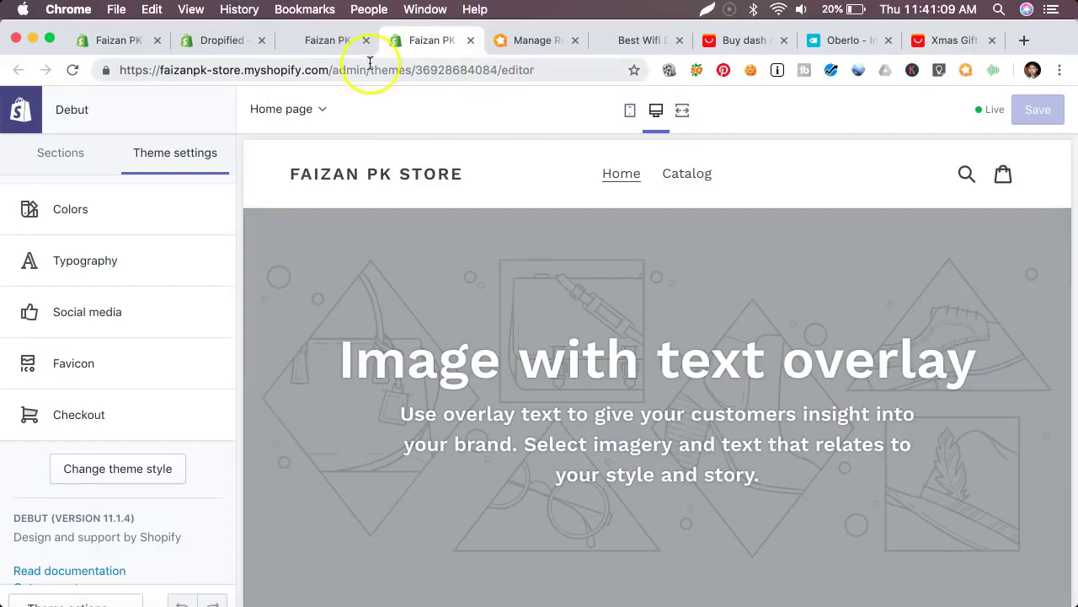
# Return to the store admin's Themes page and open the Shopify Theme Store.
pyautogui.click(336, 43)
pyautogui.click(225, 41)
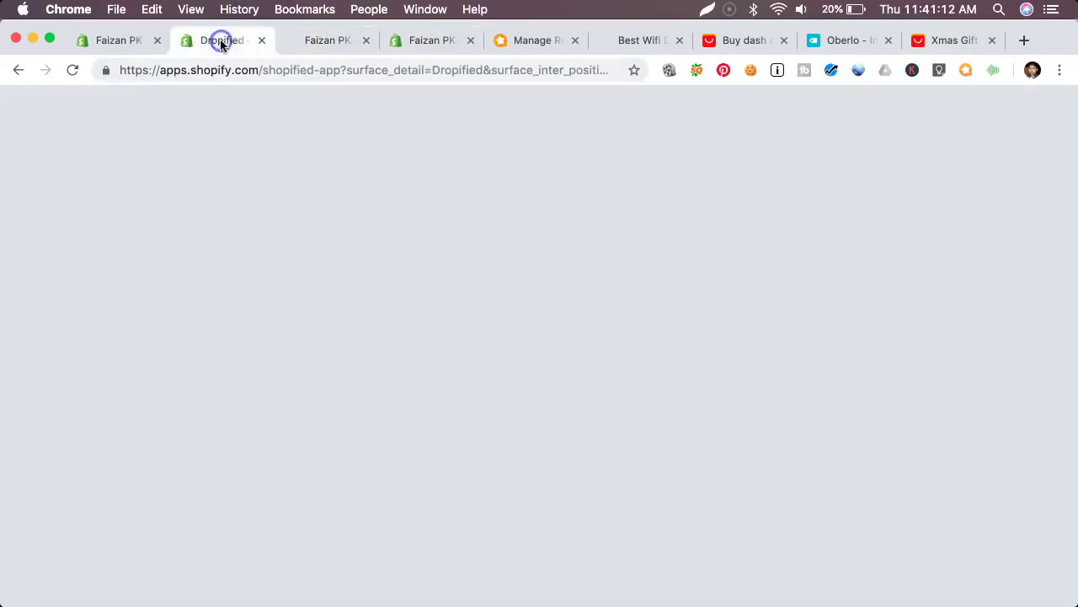
pyautogui.click(122, 42)
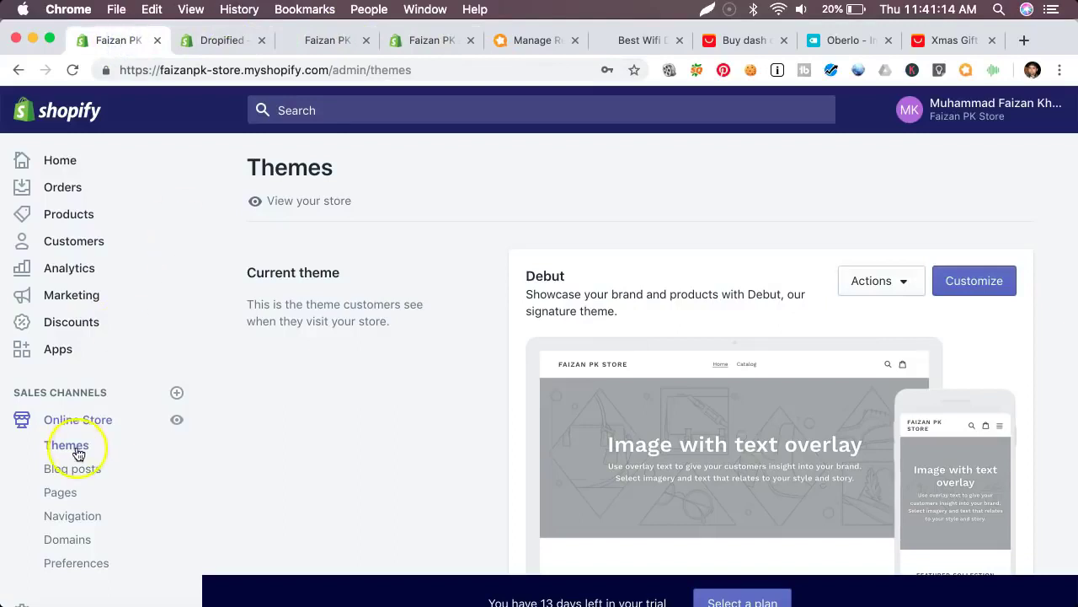
pyautogui.scroll(-5, 800, 328)
pyautogui.scroll(5, 518, 254)
pyautogui.scroll(-5, 384, 390)
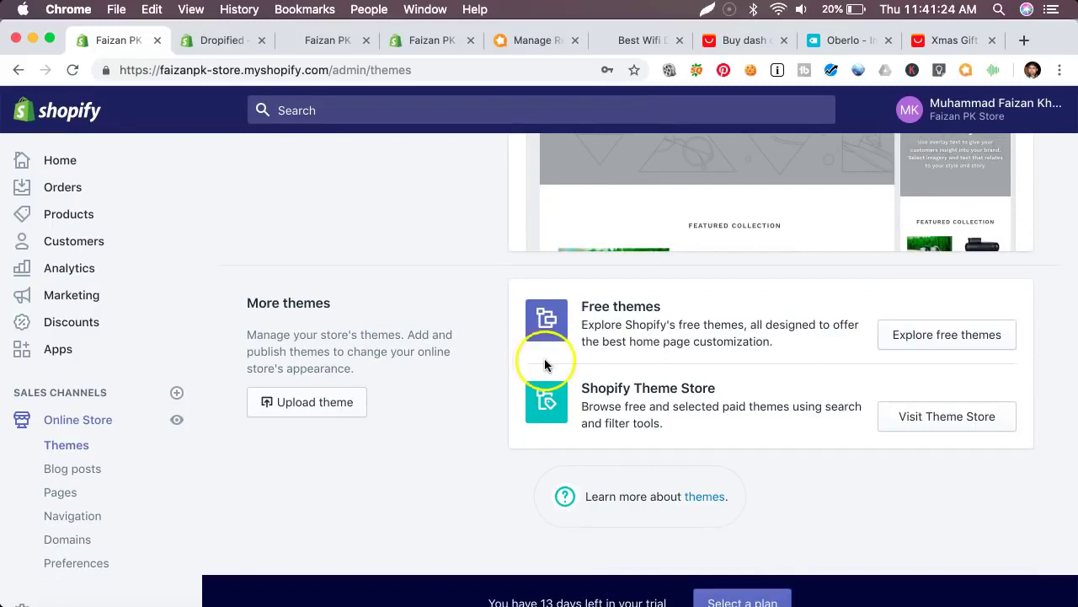
pyautogui.click(932, 421)
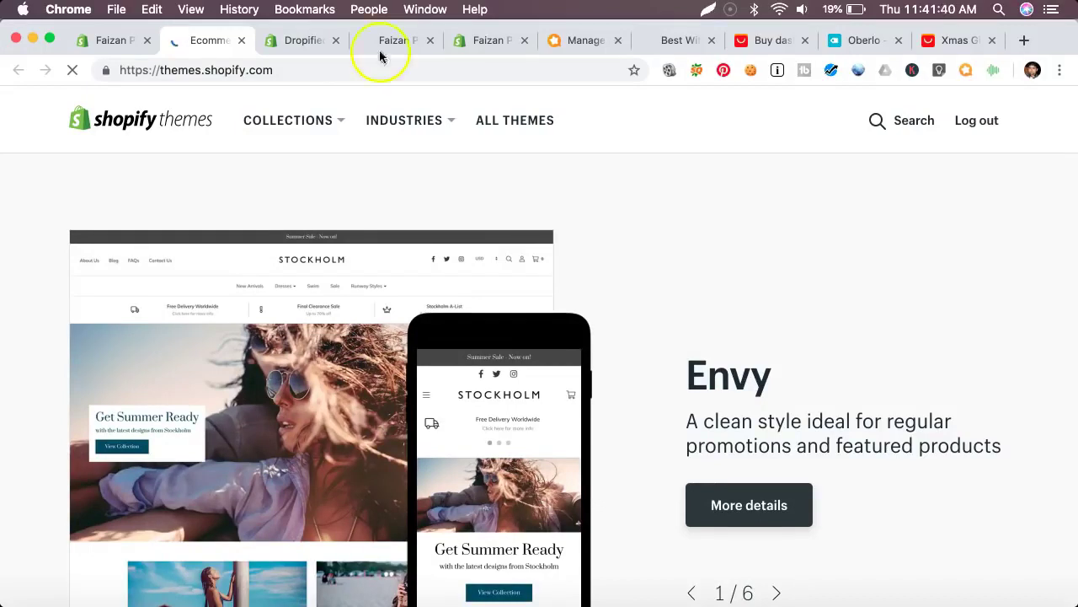
# Browse the Theme Store's featured, trending and large-inventory themes along with their prices.
pyautogui.scroll(-3, 644, 250)
pyautogui.scroll(3, 579, 220)
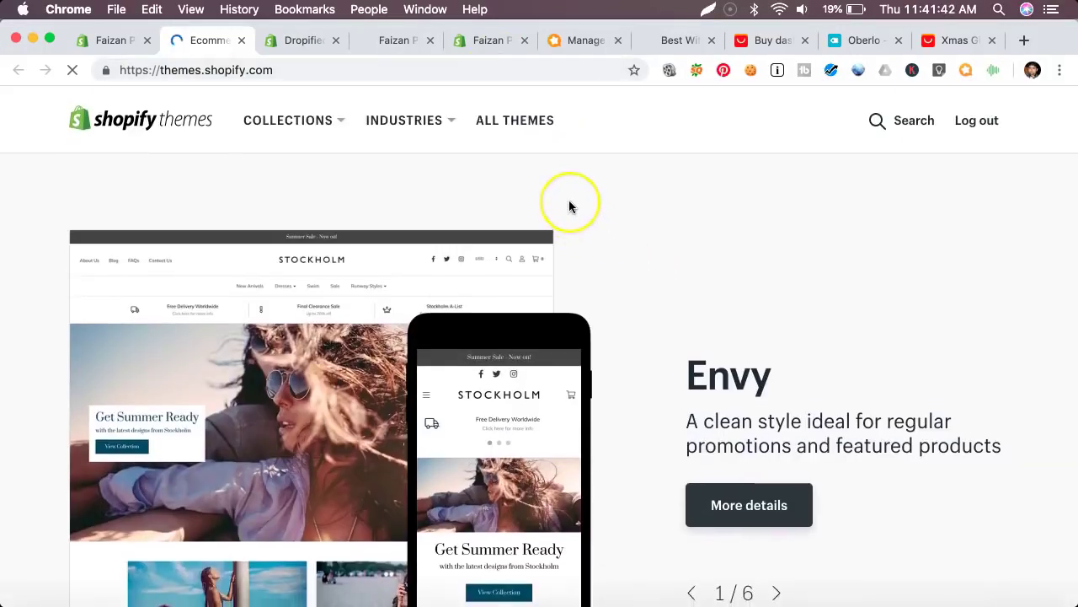
pyautogui.scroll(-7, 570, 205)
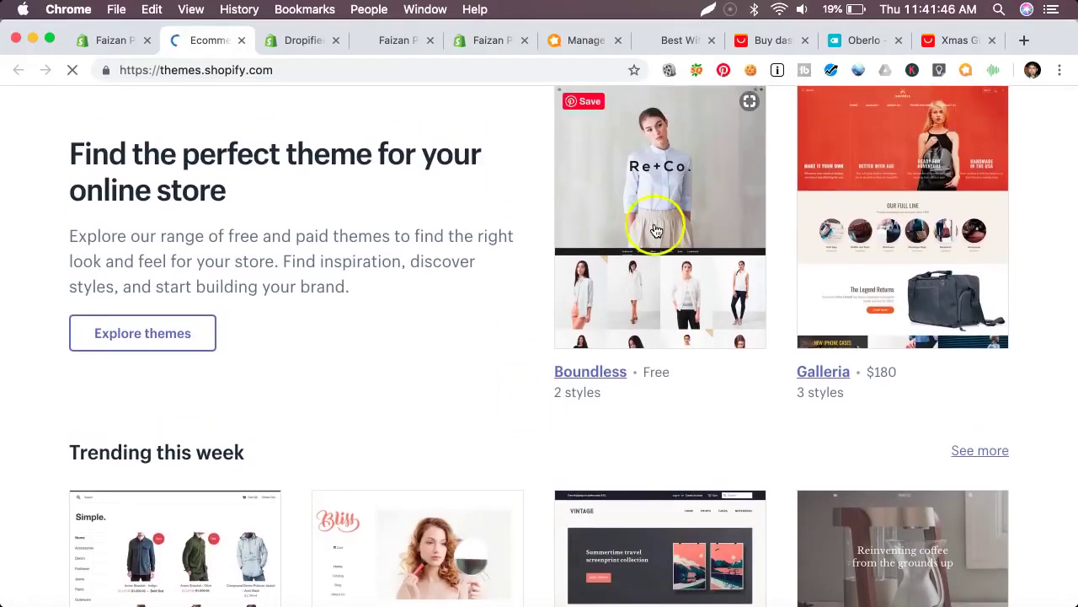
pyautogui.scroll(3, 684, 217)
pyautogui.scroll(-3, 686, 349)
pyautogui.scroll(-5, 687, 350)
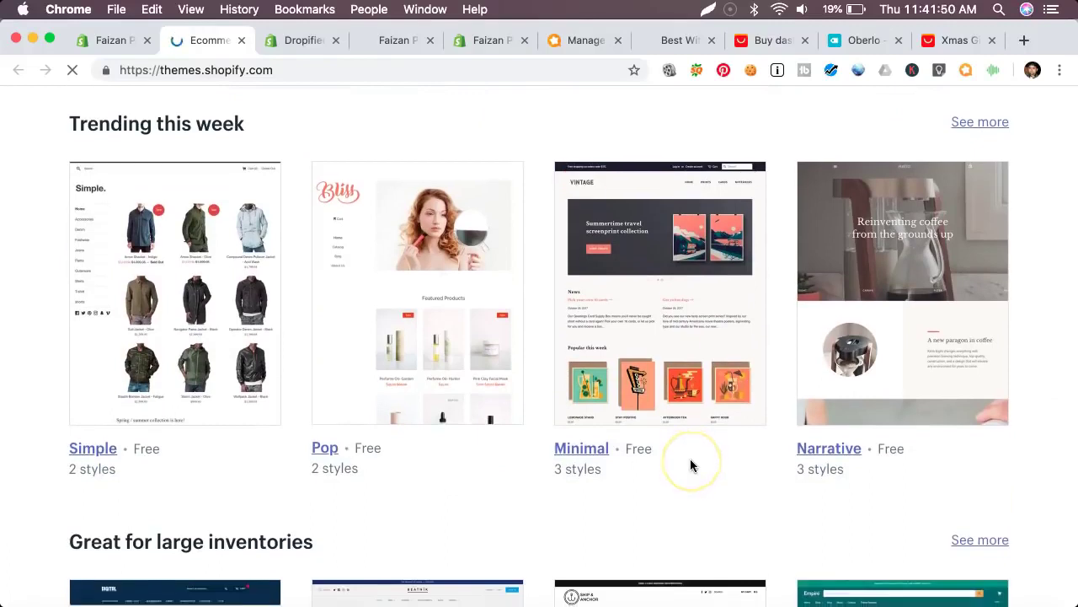
pyautogui.scroll(-5, 690, 459)
pyautogui.scroll(-6, 690, 465)
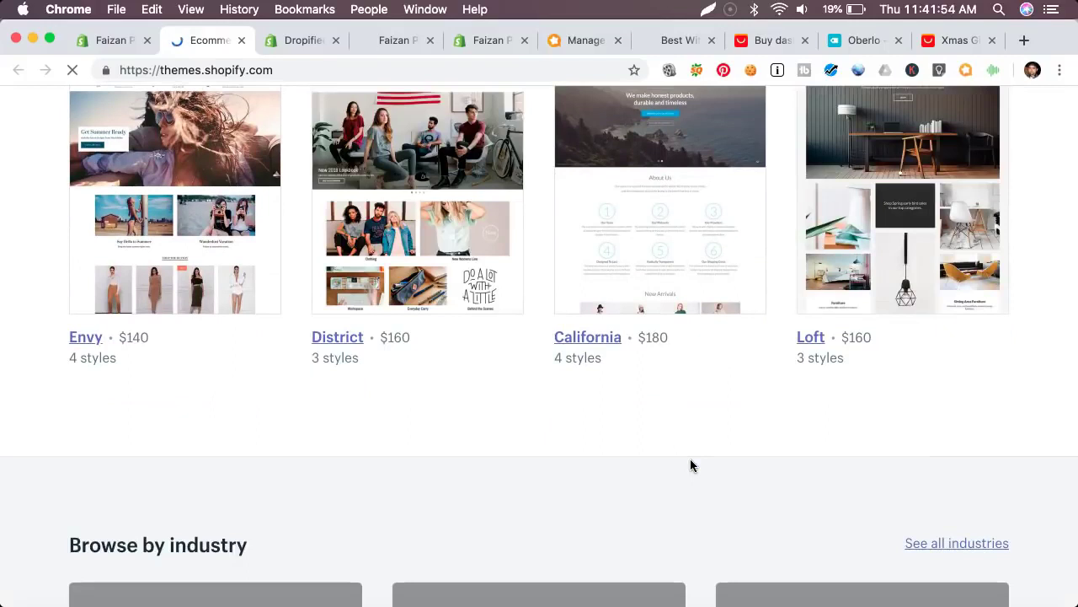
pyautogui.scroll(-5, 690, 465)
pyautogui.scroll(15, 690, 461)
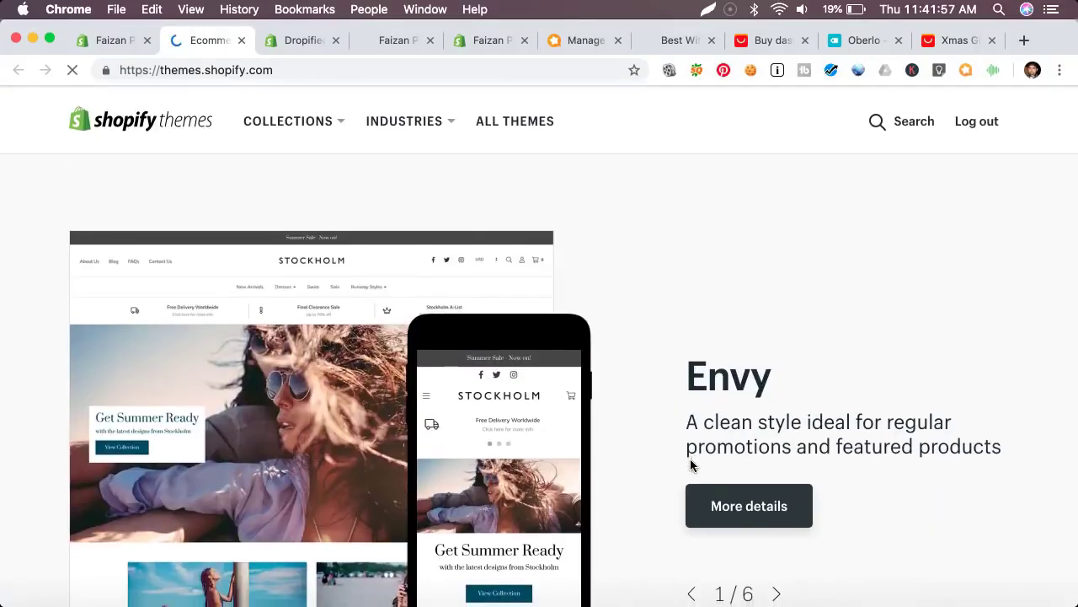
# Filter the Theme Store's themes to show only free ones.
pyautogui.click(902, 120)
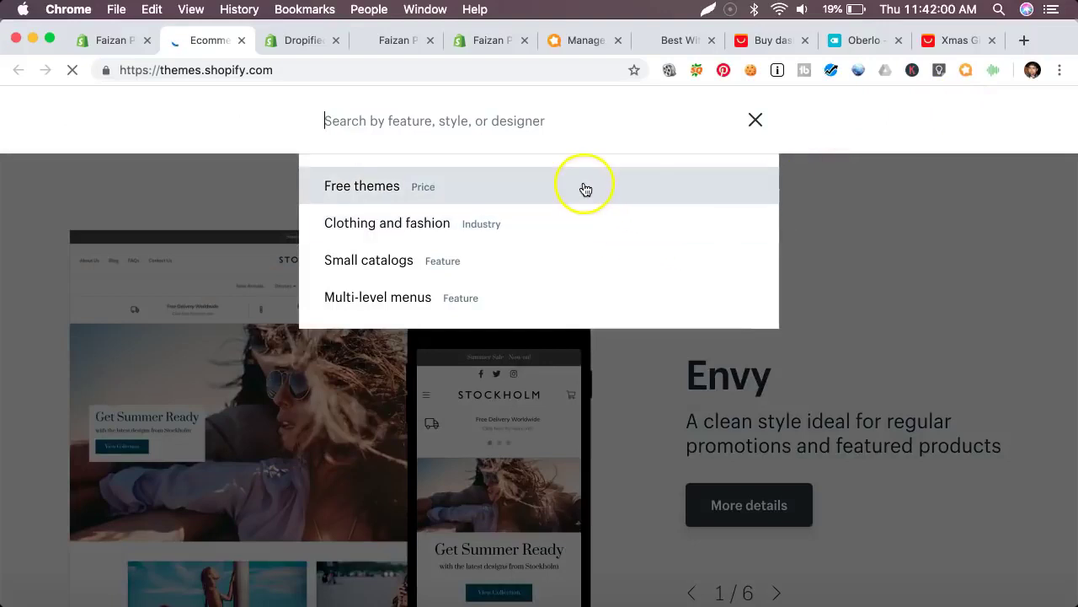
pyautogui.click(495, 186)
pyautogui.scroll(-5, 602, 291)
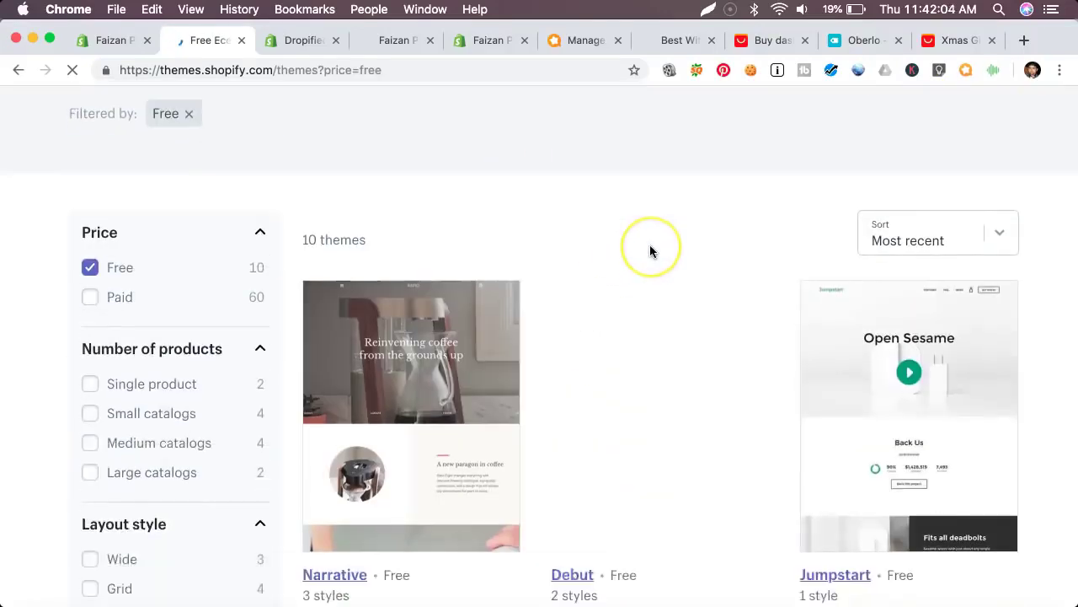
# Find the Brooklyn theme among the free themes and add it to the store.
pyautogui.scroll(-5, 650, 246)
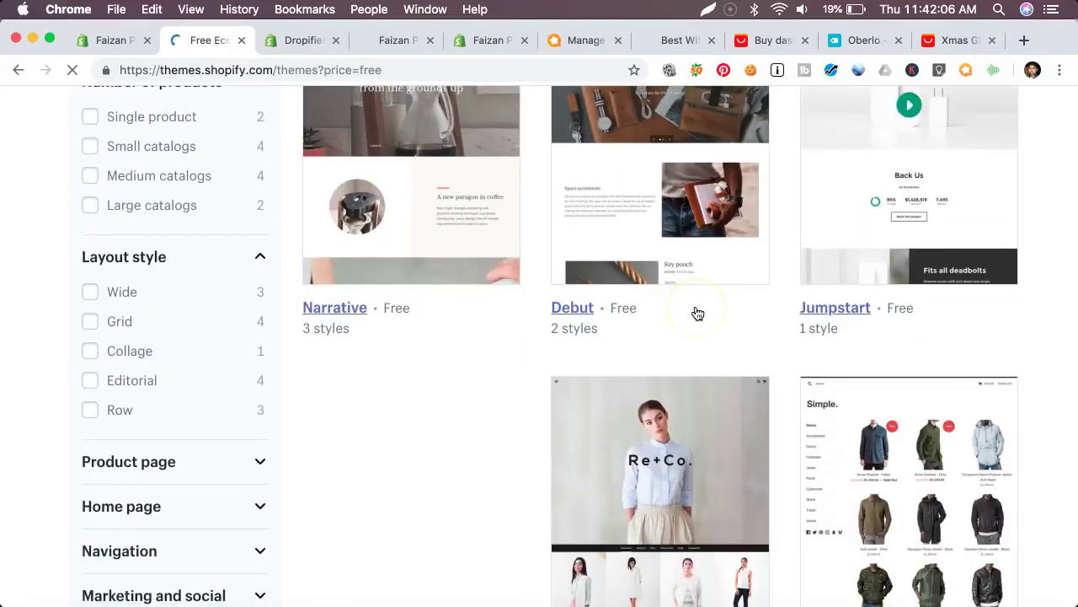
pyautogui.scroll(-3, 698, 313)
pyautogui.scroll(-4, 698, 313)
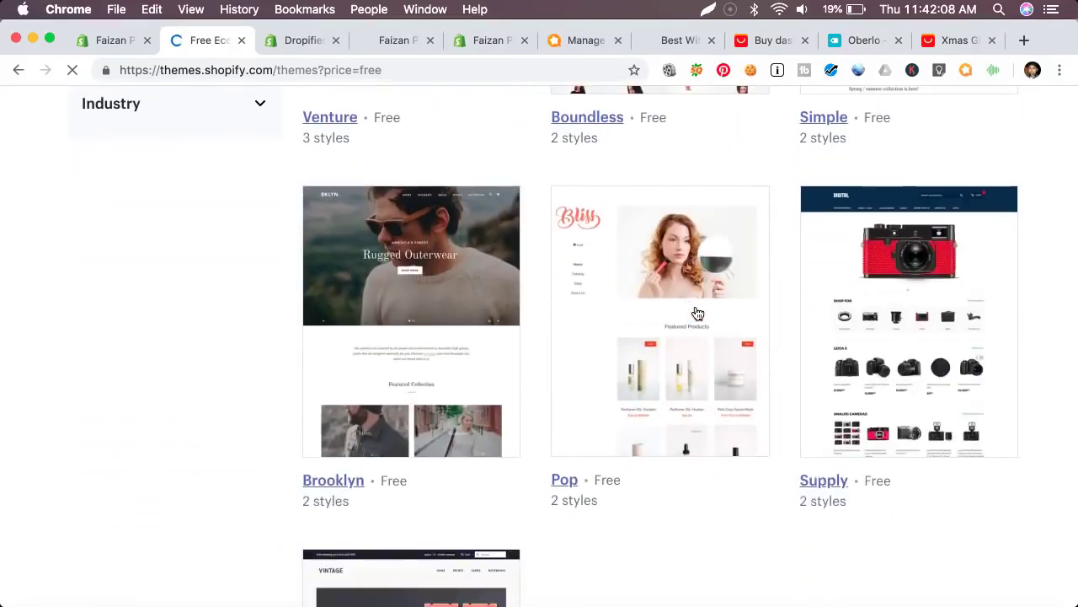
pyautogui.click(449, 364)
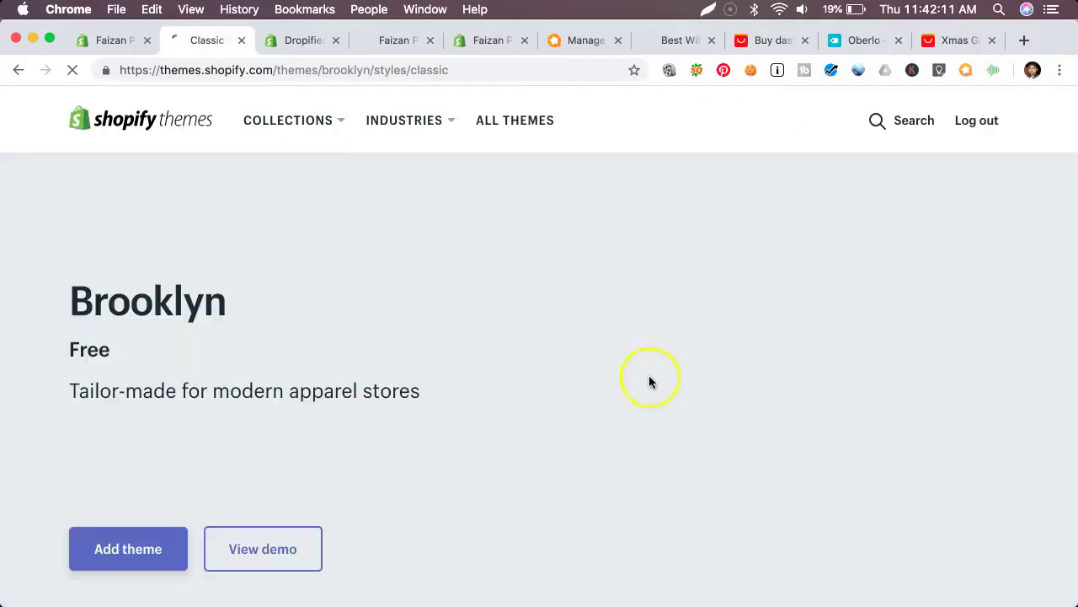
pyautogui.click(101, 556)
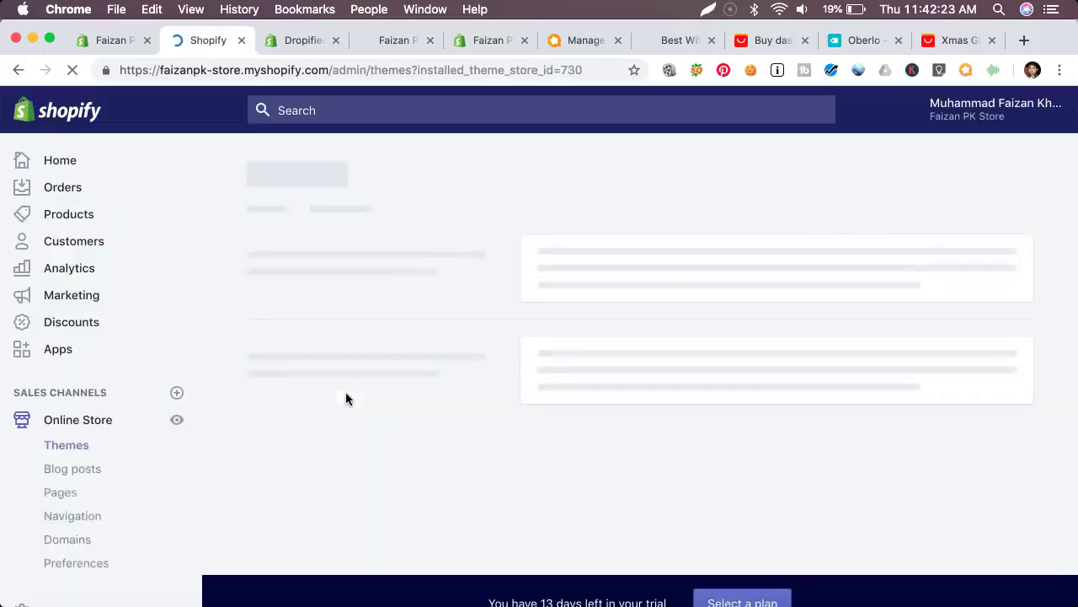
# Publish the newly added Brooklyn theme to replace Debut as the store's current theme.
pyautogui.click(480, 401)
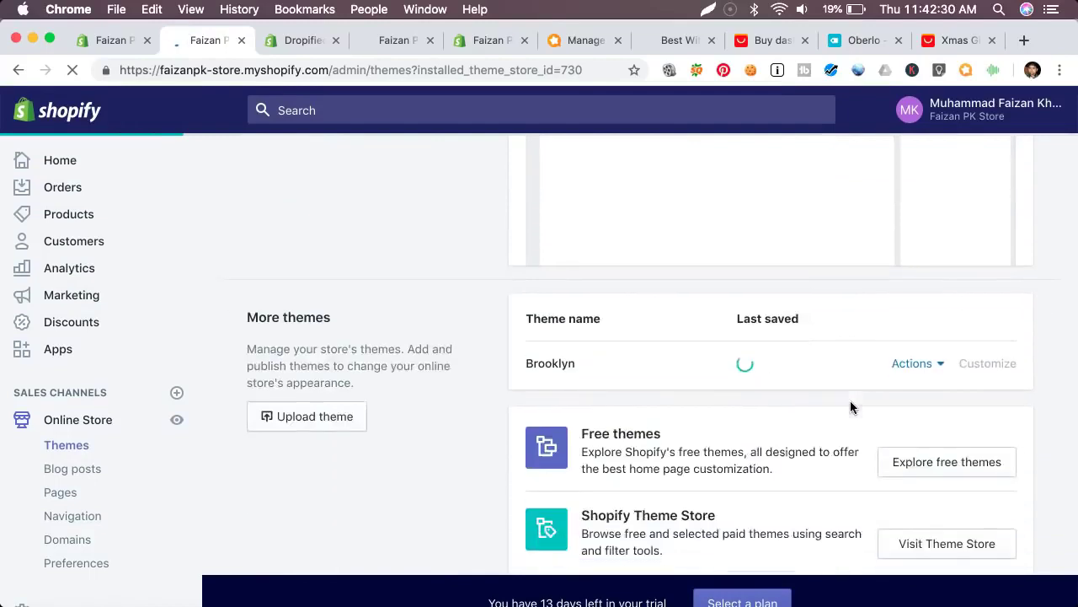
pyautogui.click(914, 364)
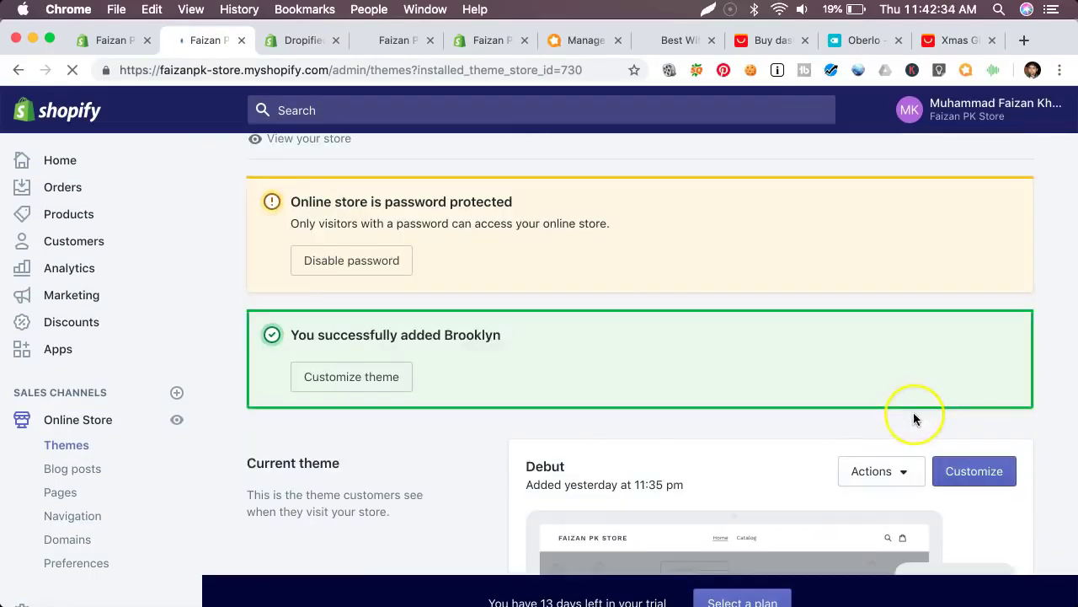
pyautogui.scroll(-3, 913, 412)
pyautogui.scroll(2, 913, 411)
pyautogui.scroll(-5, 913, 412)
pyautogui.scroll(1, 915, 279)
pyautogui.click(912, 310)
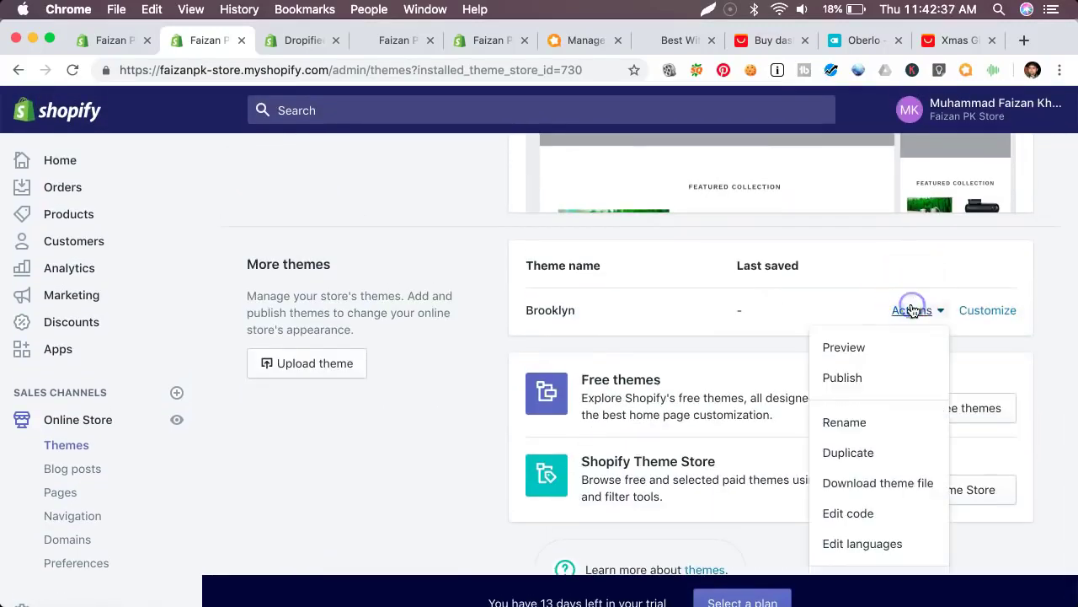
pyautogui.click(871, 378)
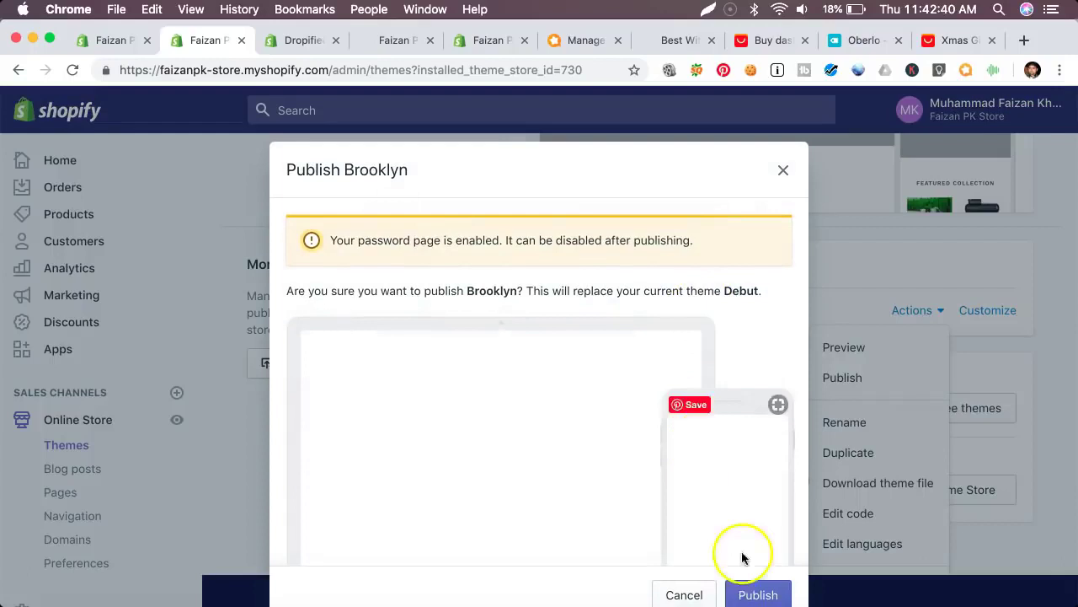
pyautogui.click(755, 594)
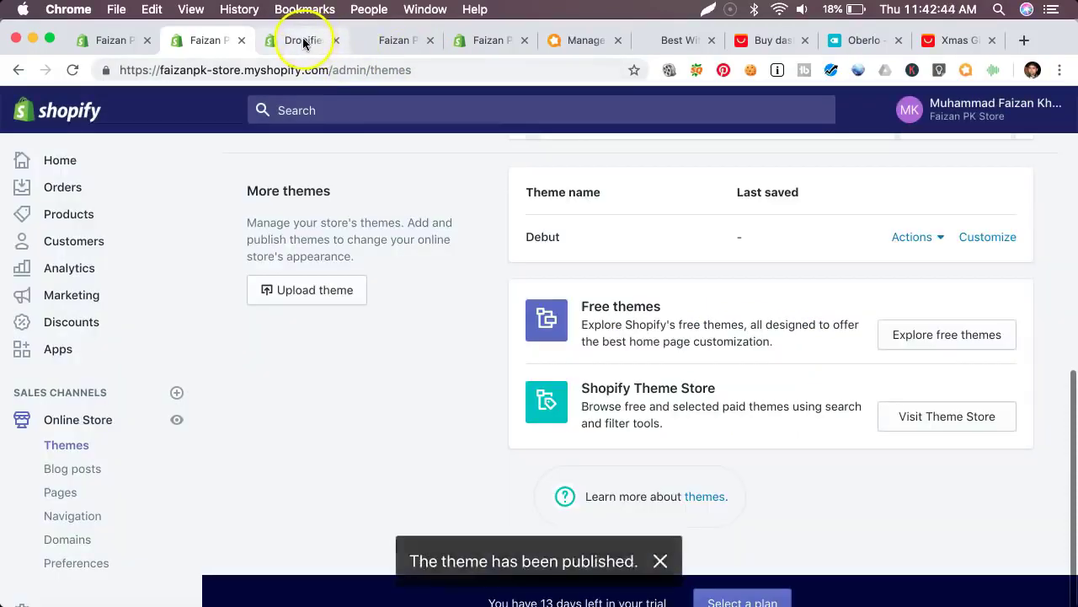
# Reload the storefront's home page and look through its sections in the Brooklyn theme.
pyautogui.click(296, 45)
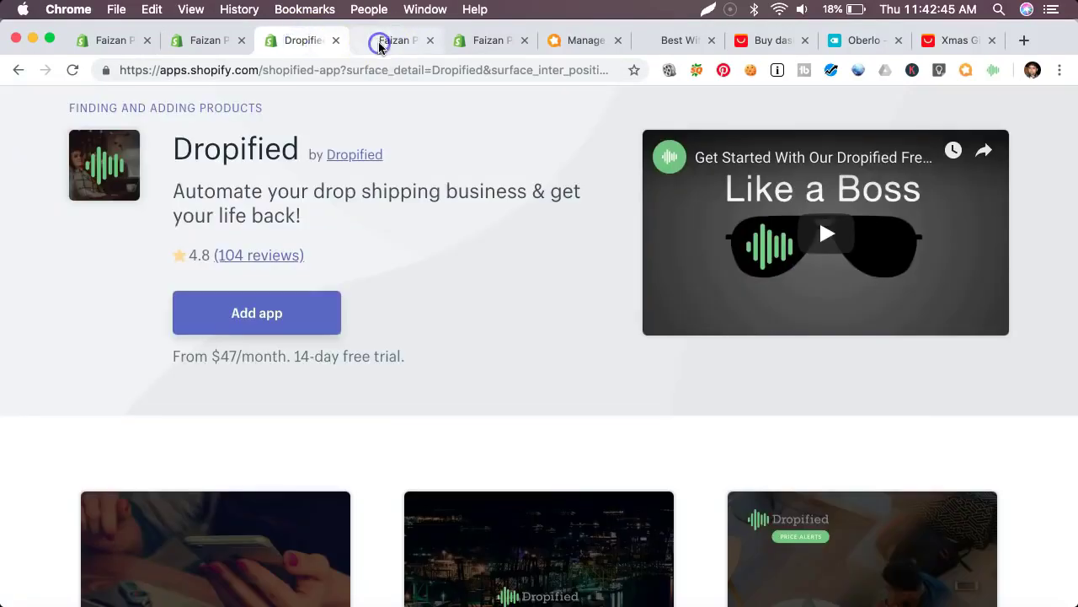
pyautogui.click(379, 40)
pyautogui.click(59, 69)
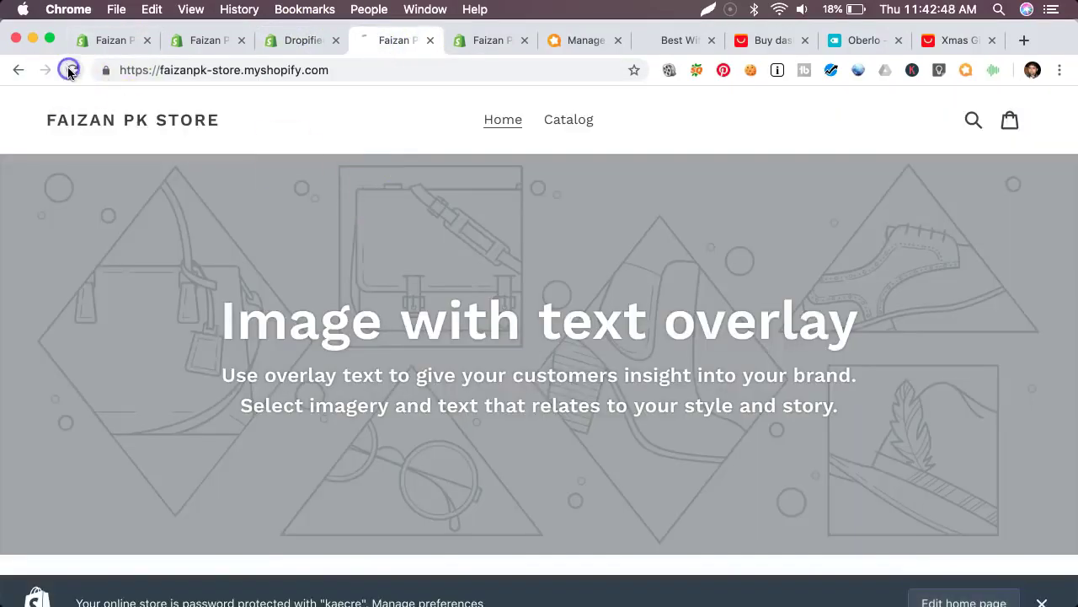
pyautogui.scroll(-5, 231, 310)
pyautogui.scroll(-10, 234, 314)
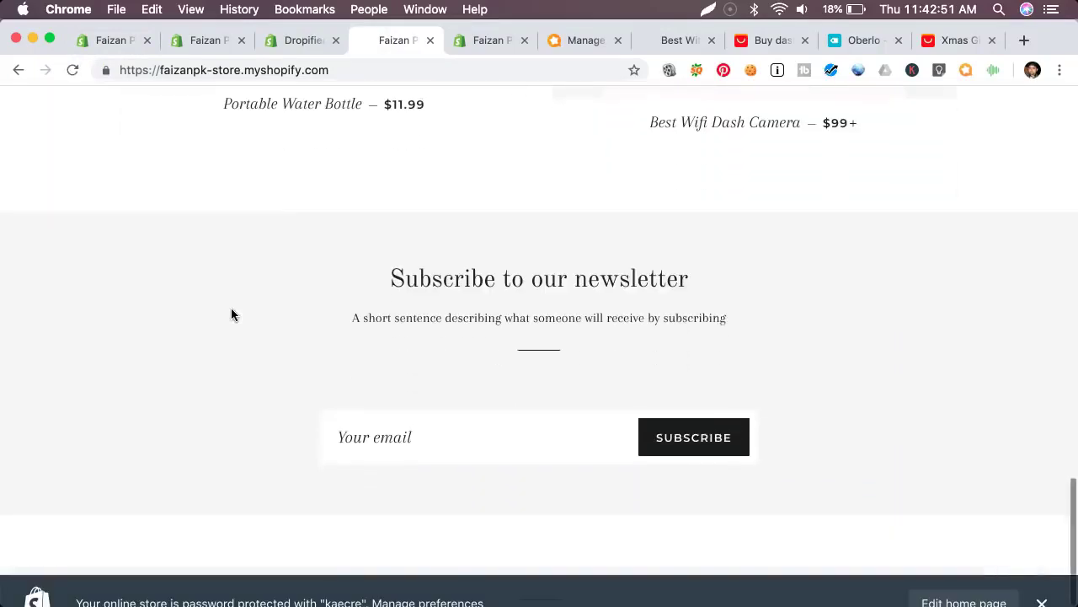
pyautogui.scroll(3, 233, 314)
pyautogui.scroll(2, 233, 313)
# Open the Portable Water Bottle product page and examine its images, options and description layout.
pyautogui.click(255, 294)
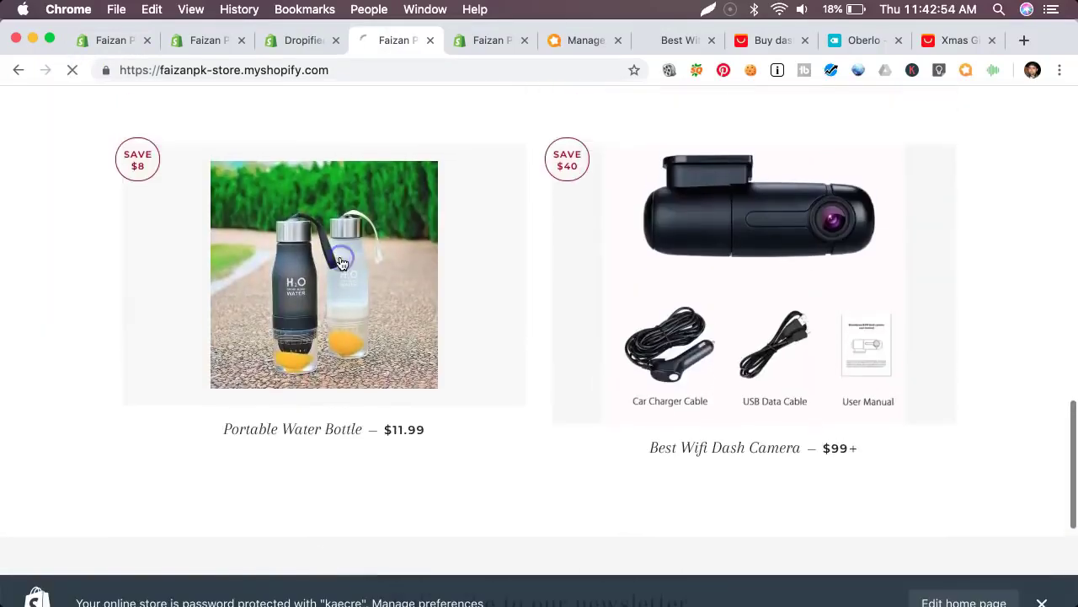
pyautogui.scroll(-15, 862, 513)
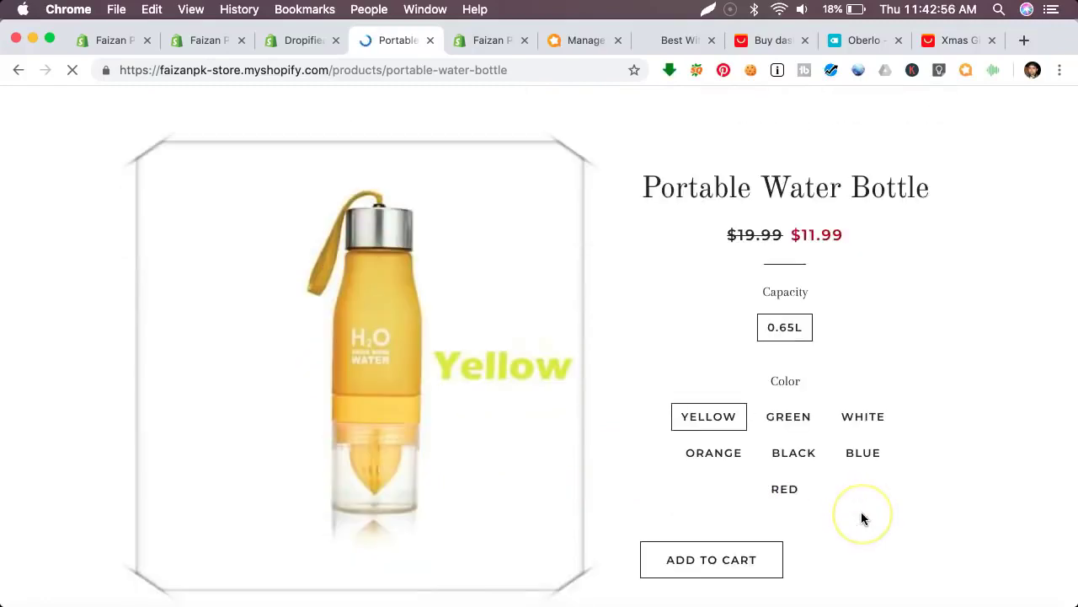
pyautogui.scroll(-15, 862, 514)
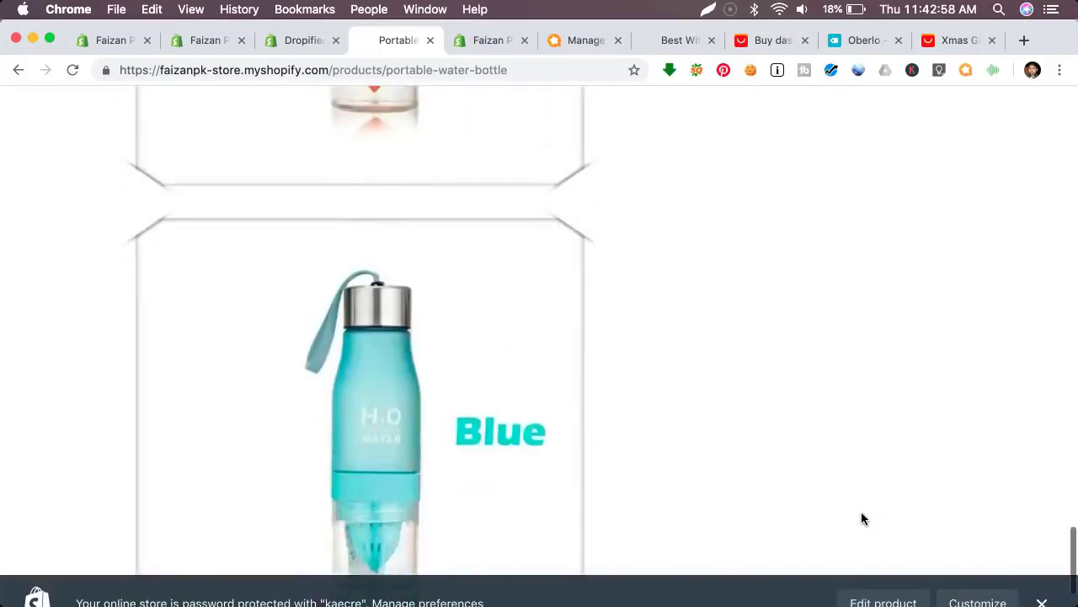
pyautogui.scroll(20, 861, 511)
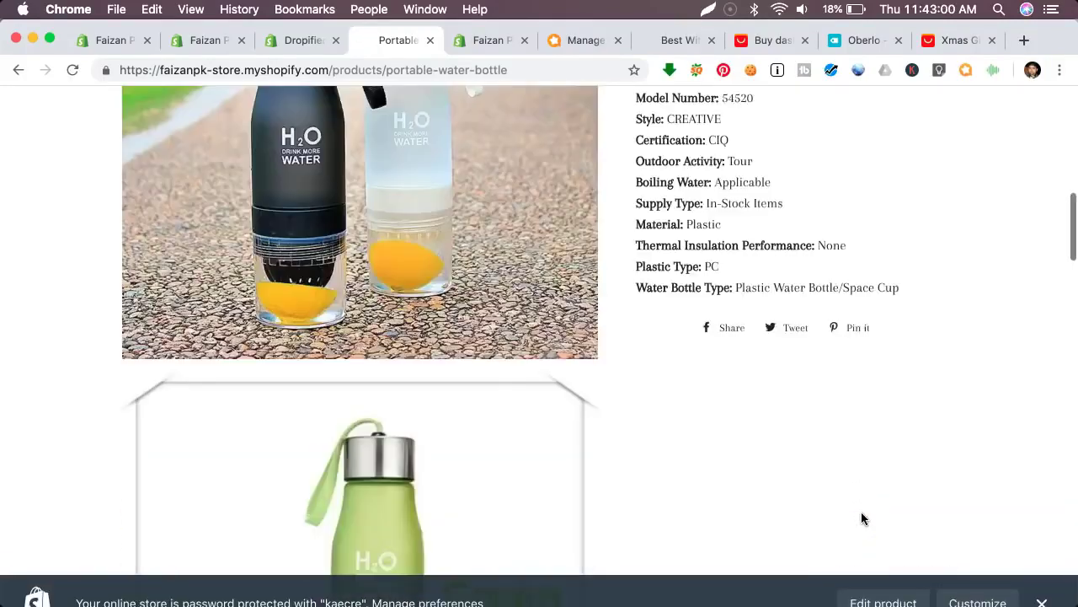
pyautogui.scroll(-20, 861, 516)
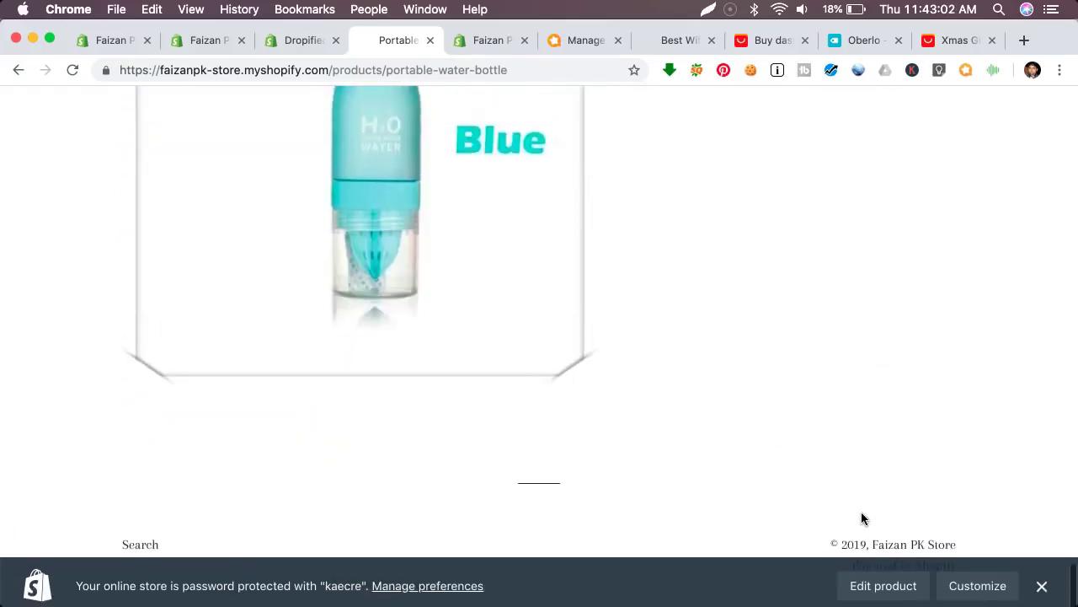
pyautogui.scroll(20, 868, 386)
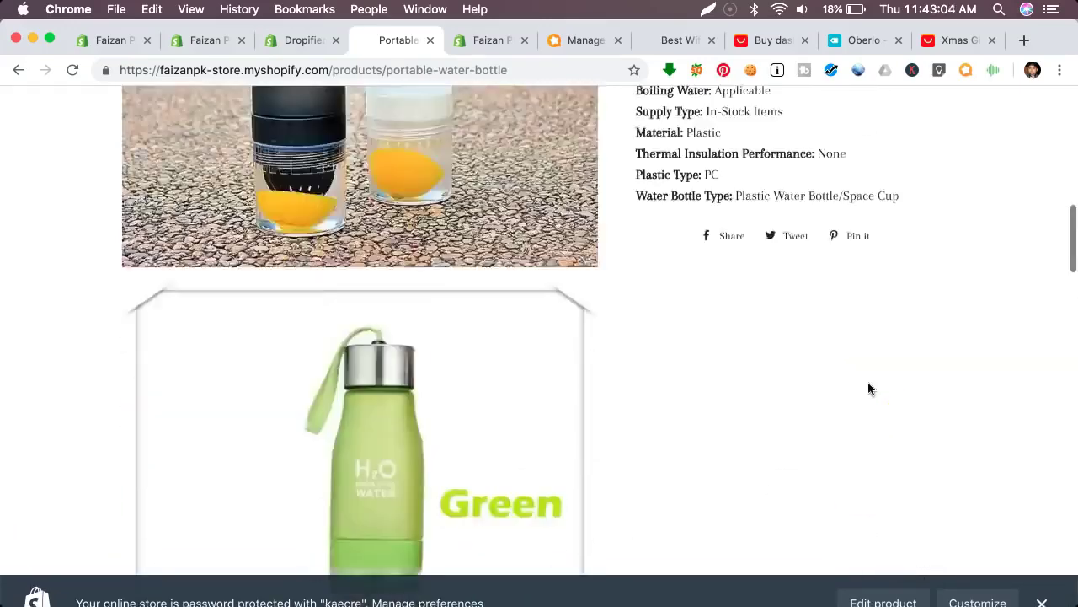
pyautogui.scroll(3, 869, 387)
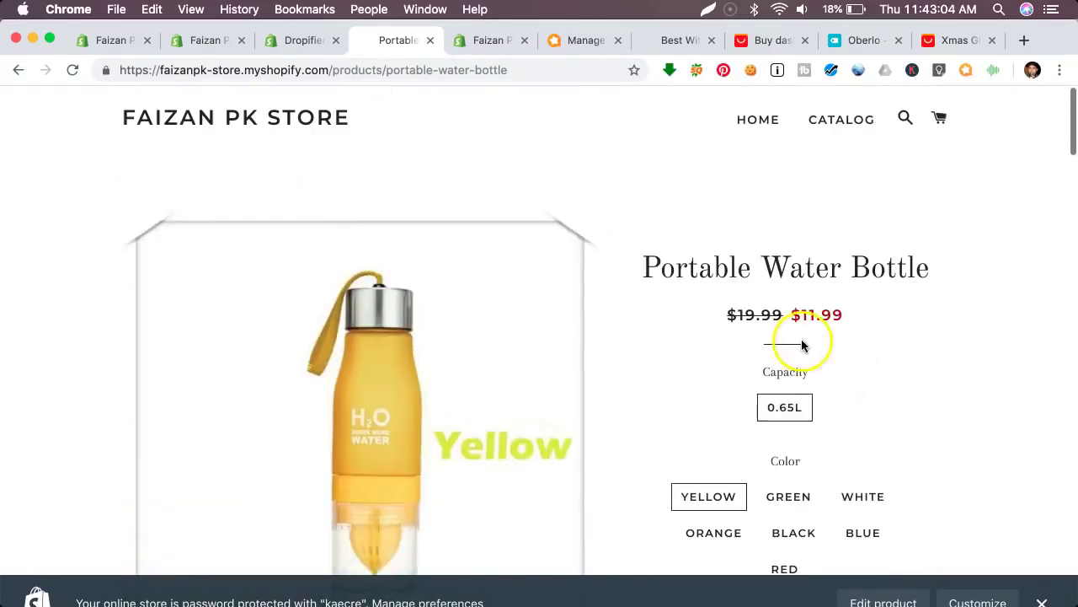
# Return to the home page, open the Best Wifi Dash Camera product and examine its images, options and description.
pyautogui.click(19, 70)
pyautogui.click(698, 300)
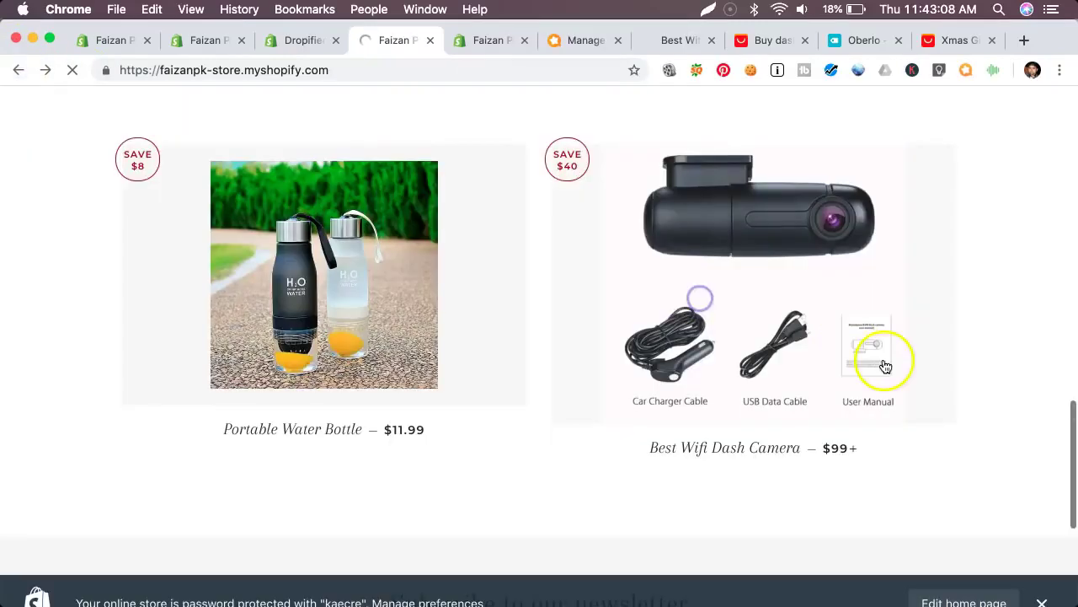
pyautogui.scroll(-20, 1035, 401)
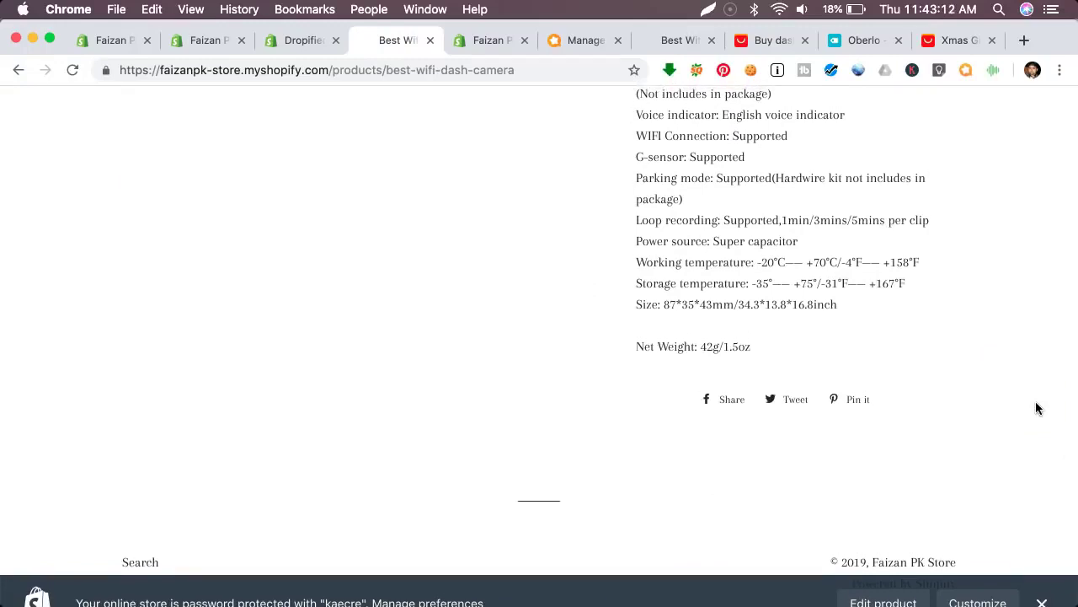
pyautogui.scroll(20, 1035, 401)
pyautogui.scroll(-4, 1035, 401)
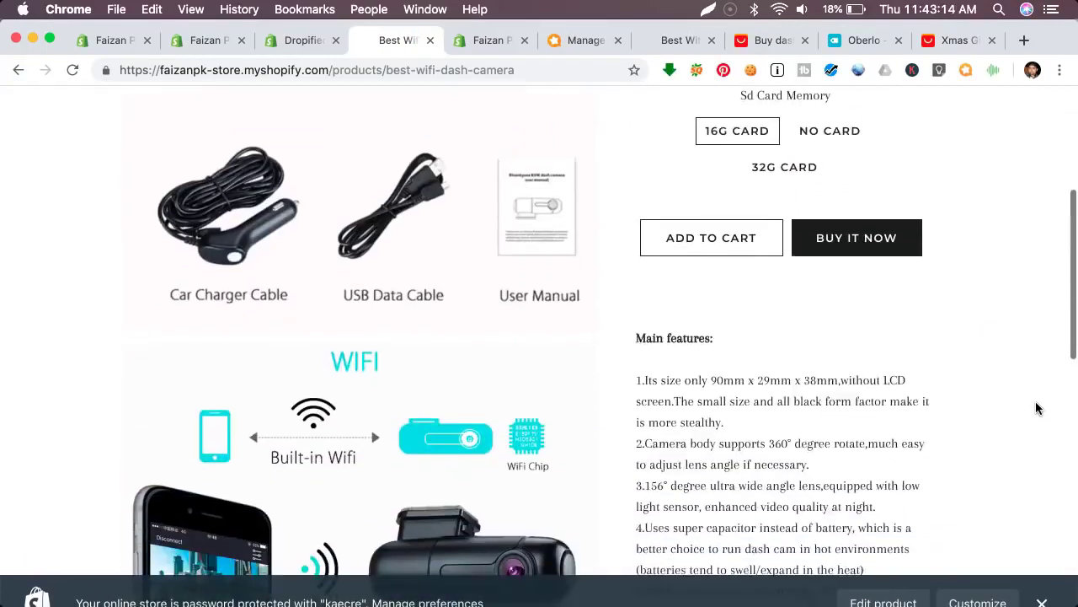
pyautogui.scroll(-5, 1036, 401)
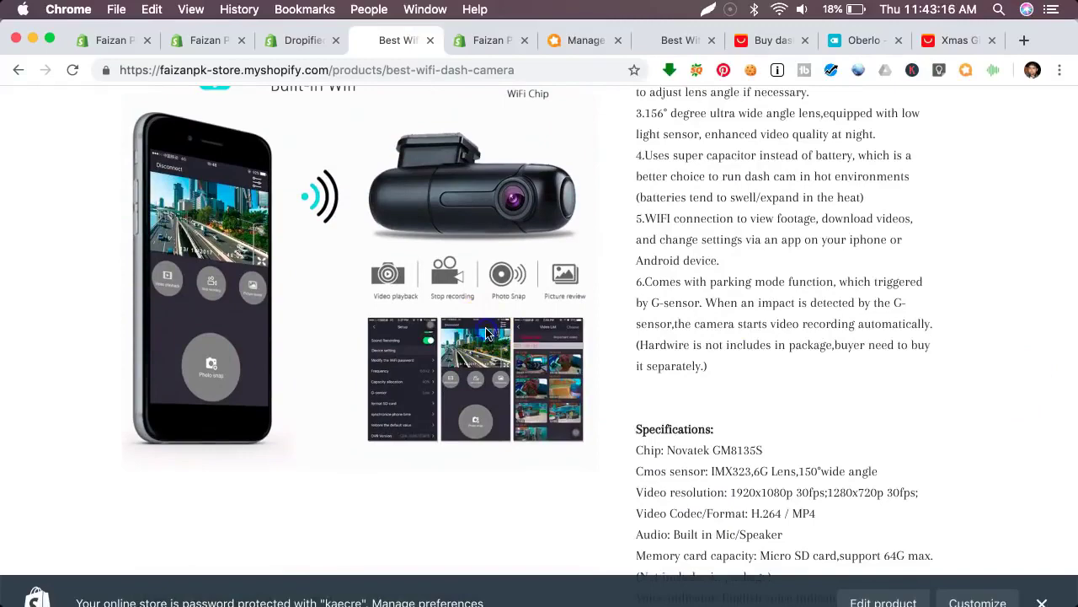
pyautogui.scroll(4, 486, 333)
pyautogui.scroll(3, 434, 216)
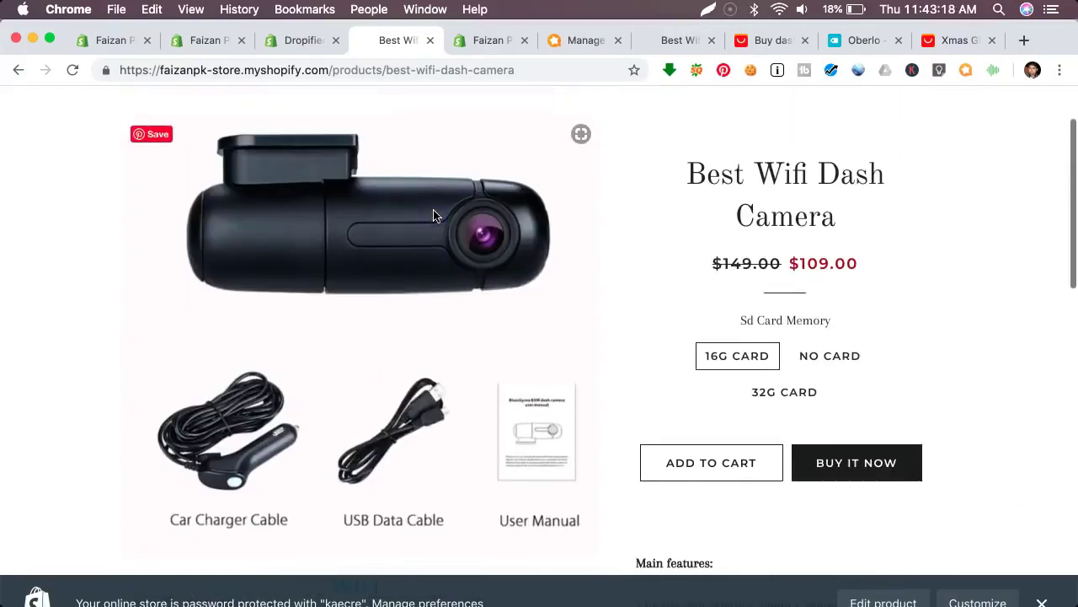
pyautogui.scroll(-10, 433, 210)
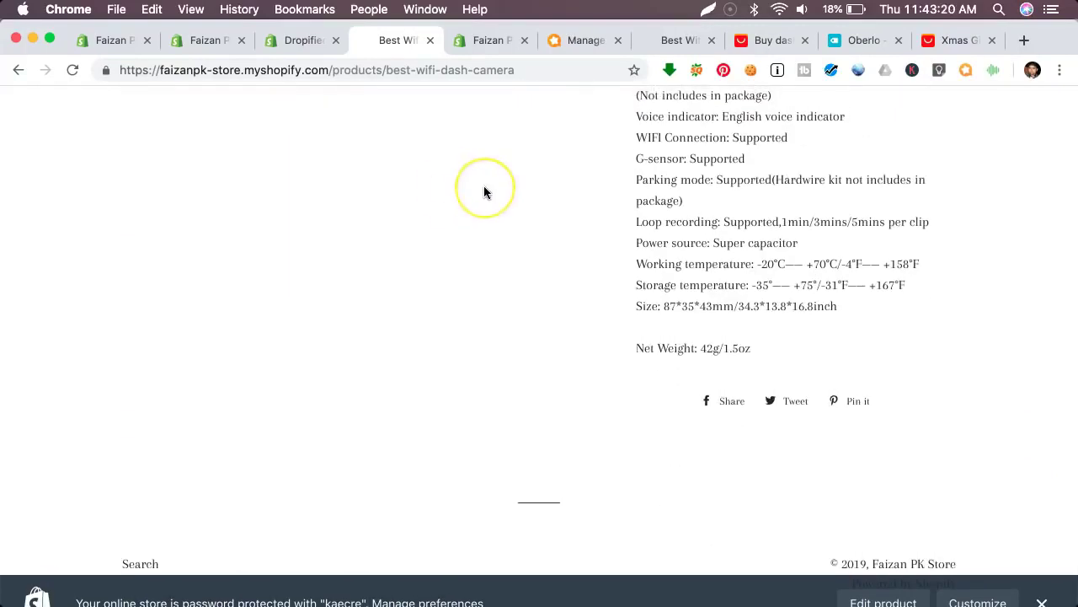
pyautogui.scroll(10, 484, 192)
# Return to the storefront's home page and open it for editing in the Brooklyn theme editor.
pyautogui.click(241, 123)
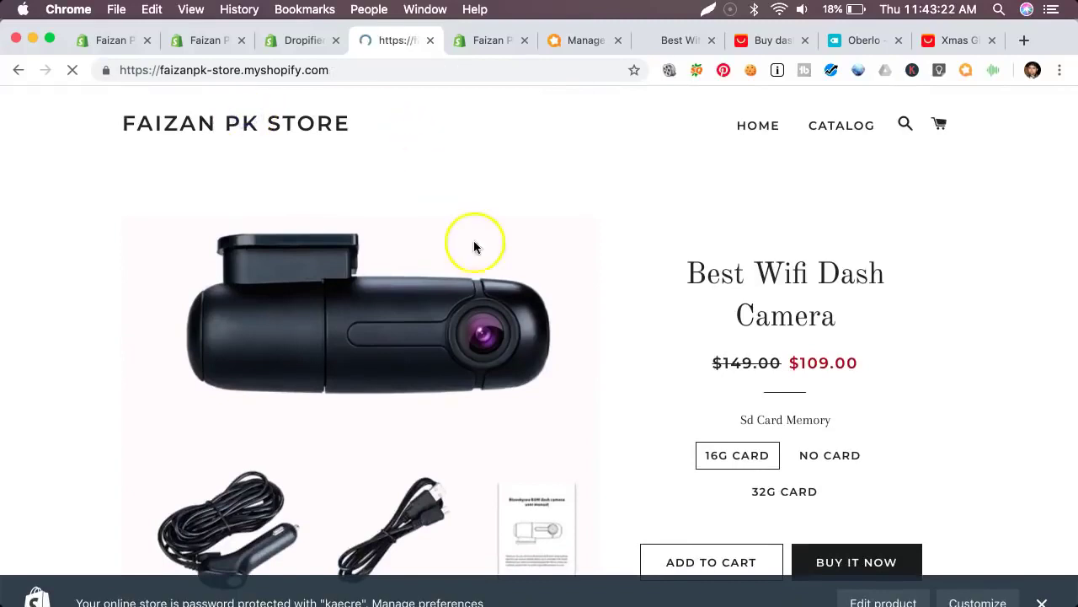
pyautogui.scroll(-10, 462, 233)
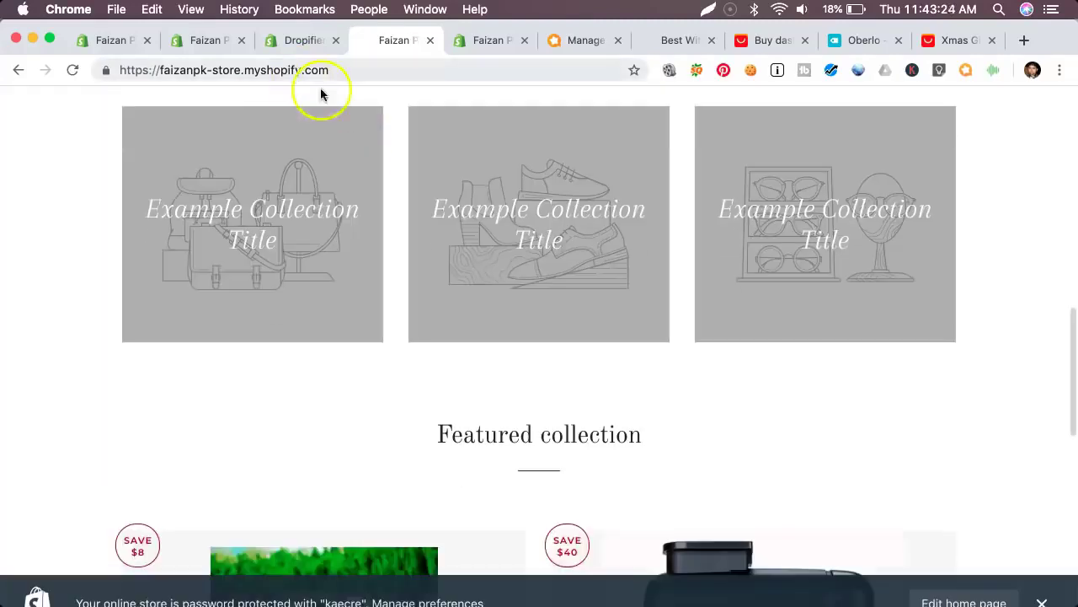
pyautogui.click(963, 600)
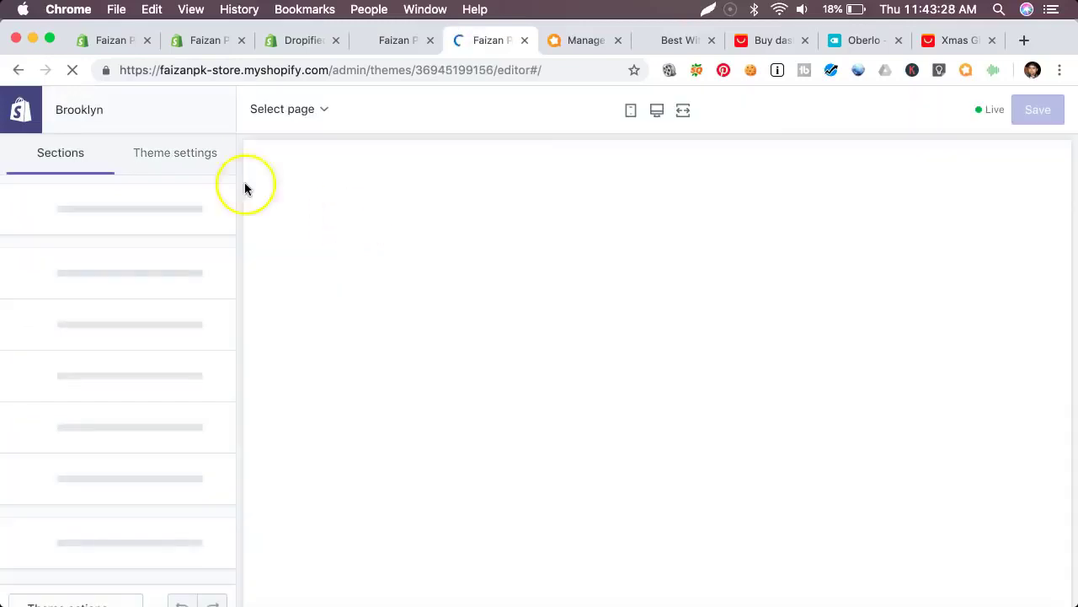
# Browse the categories of general theme settings available for Brooklyn.
pyautogui.click(196, 162)
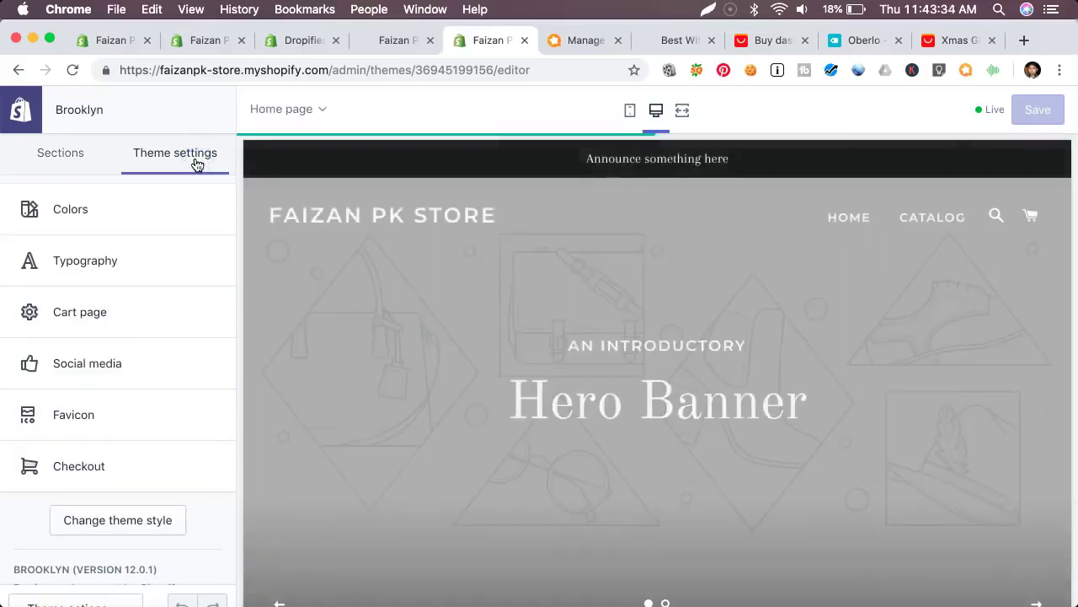
pyautogui.click(179, 314)
pyautogui.scroll(-2, 177, 313)
pyautogui.scroll(2, 175, 313)
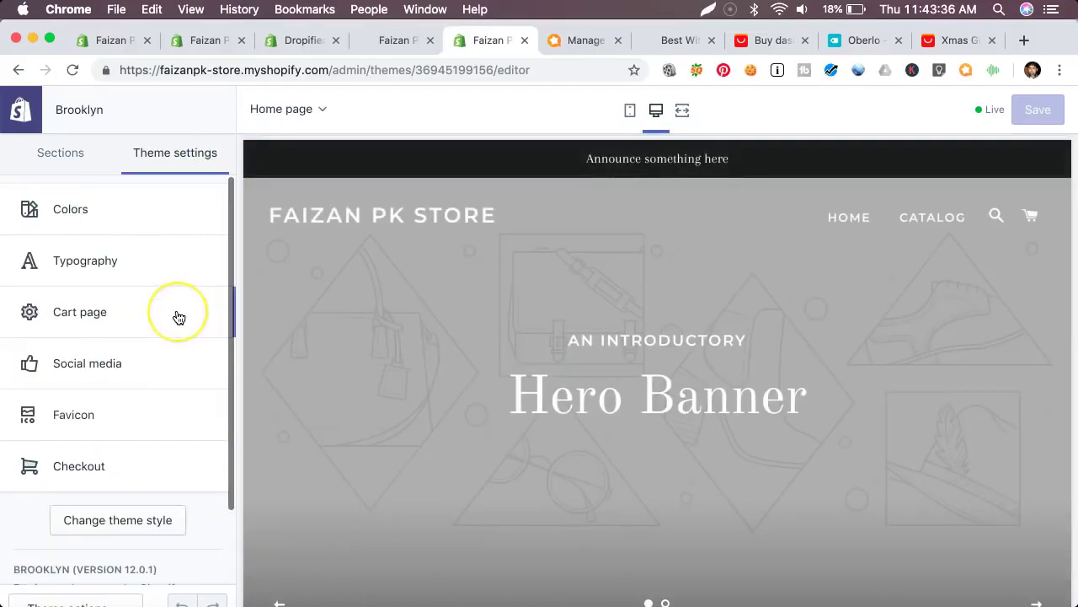
# Open the home page's Slideshow section and examine its slide height options and the first slide's settings.
pyautogui.click(87, 167)
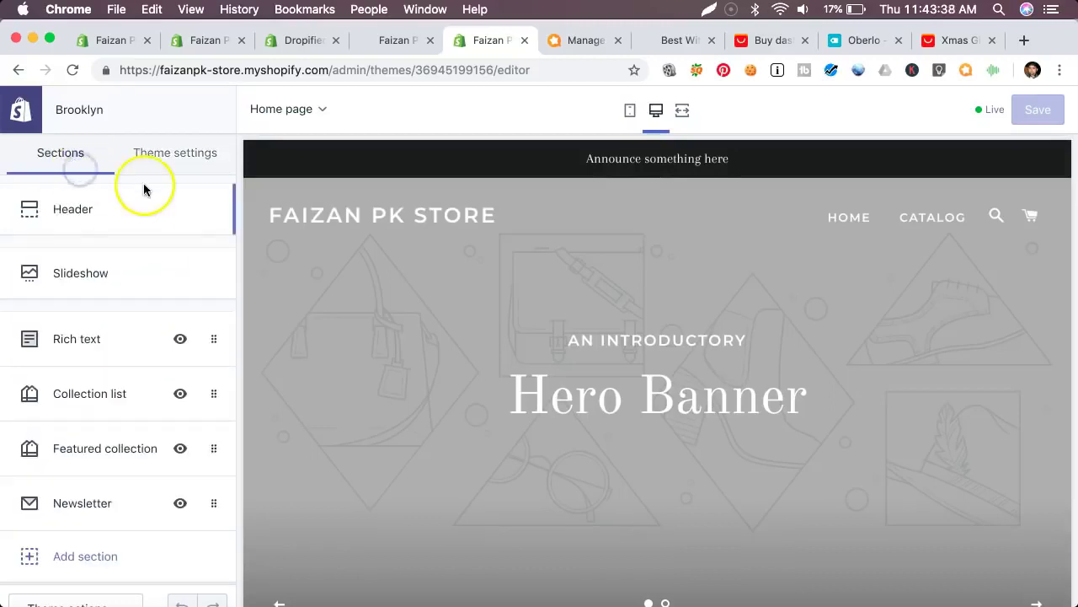
pyautogui.scroll(-1, 152, 273)
pyautogui.click(140, 248)
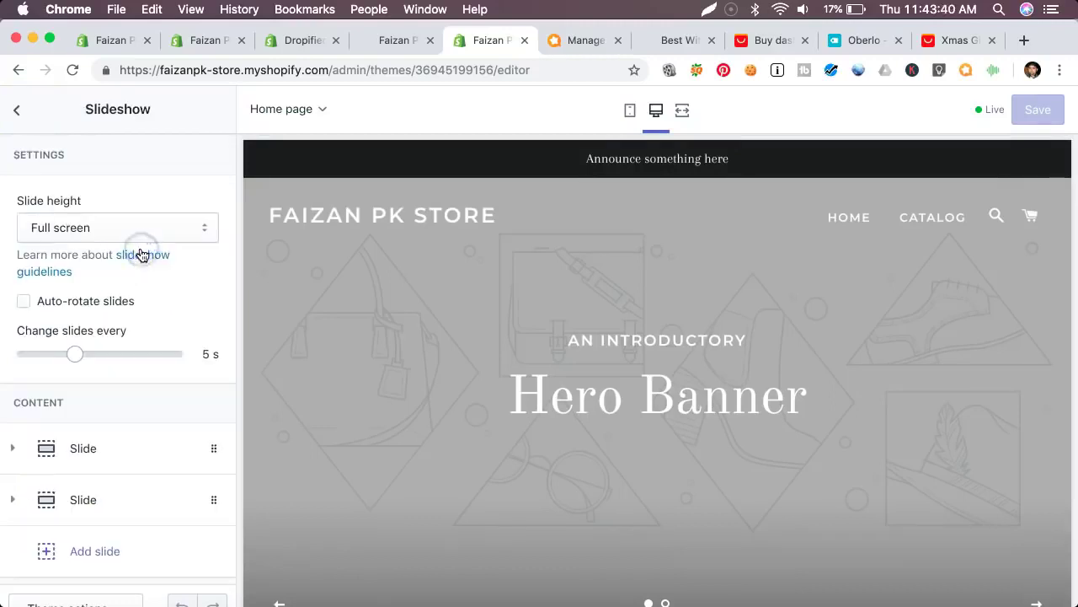
pyautogui.scroll(-3, 509, 393)
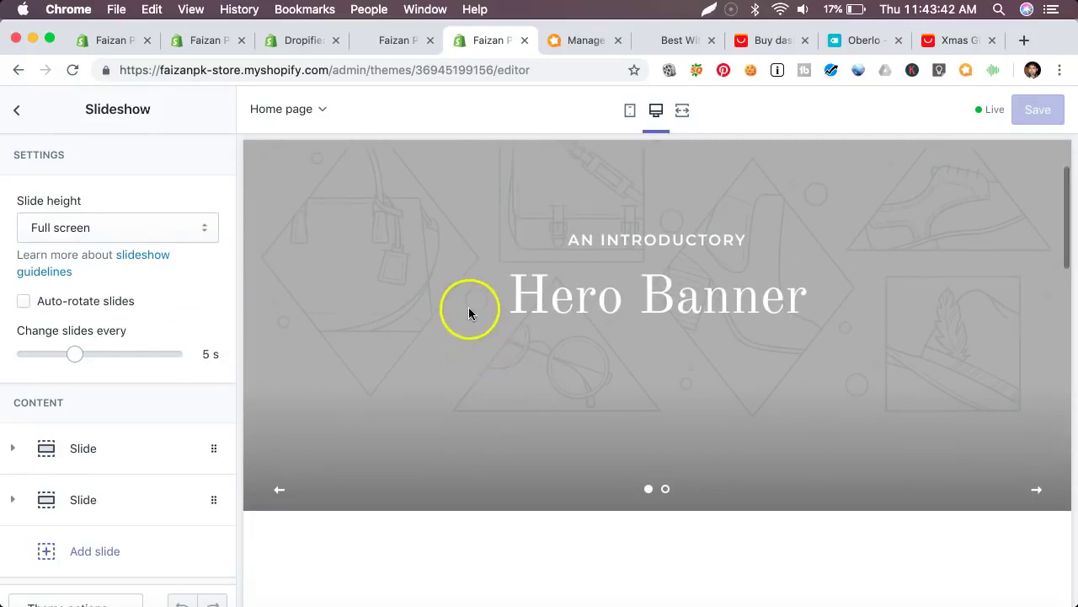
pyautogui.scroll(-1, 469, 307)
pyautogui.click(120, 224)
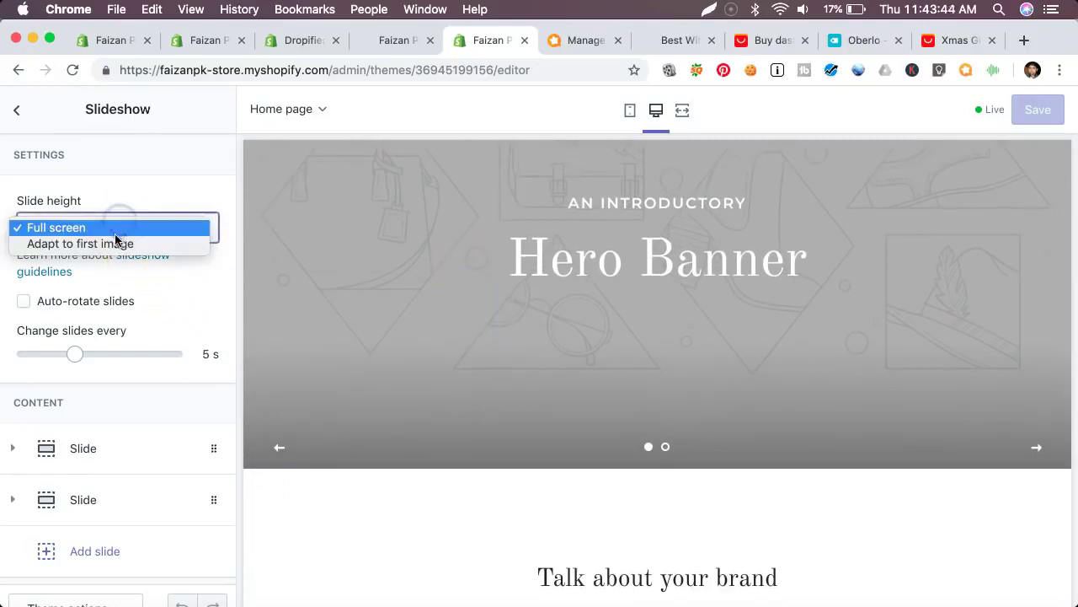
pyautogui.click(144, 174)
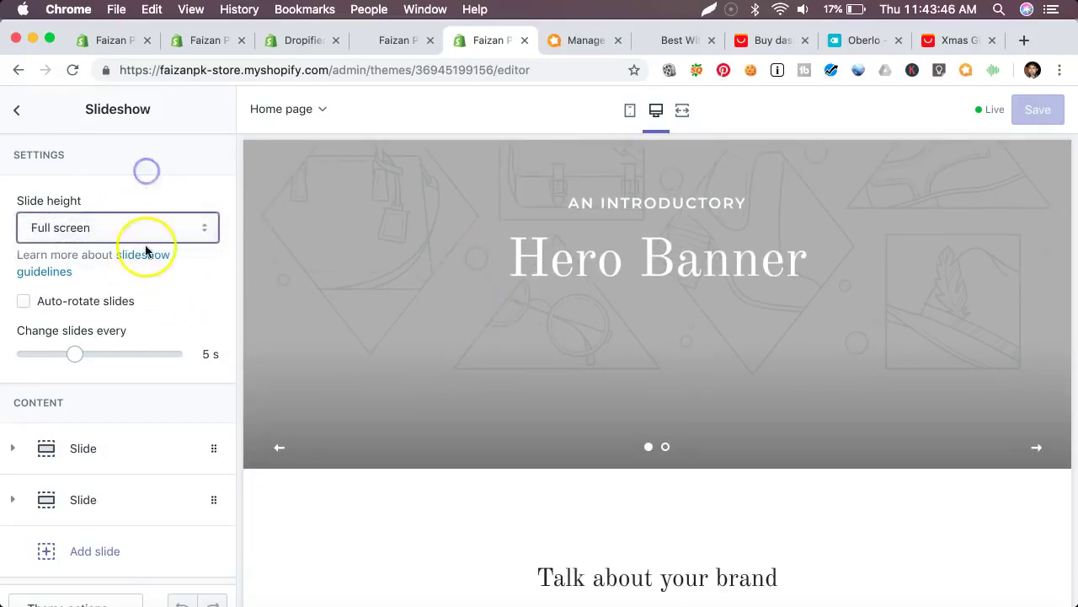
pyautogui.scroll(-1, 146, 246)
pyautogui.click(115, 431)
pyautogui.scroll(-8, 118, 433)
pyautogui.scroll(8, 181, 404)
pyautogui.scroll(2, 26, 241)
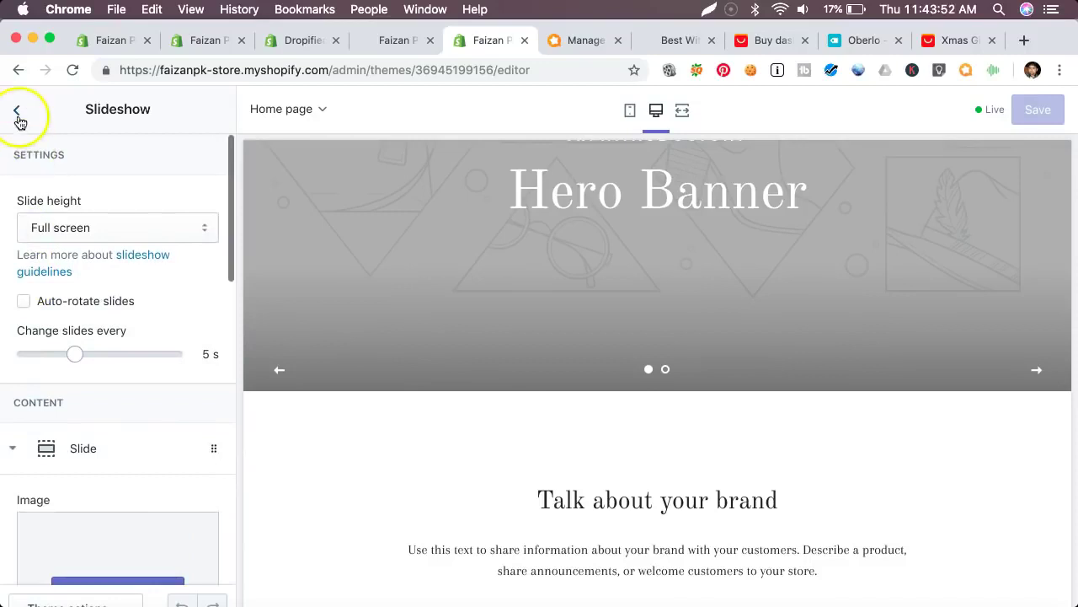
# Assign the Best Sellers collection to the first entry of the home page's Collection list section.
pyautogui.click(16, 112)
pyautogui.scroll(-1, 139, 364)
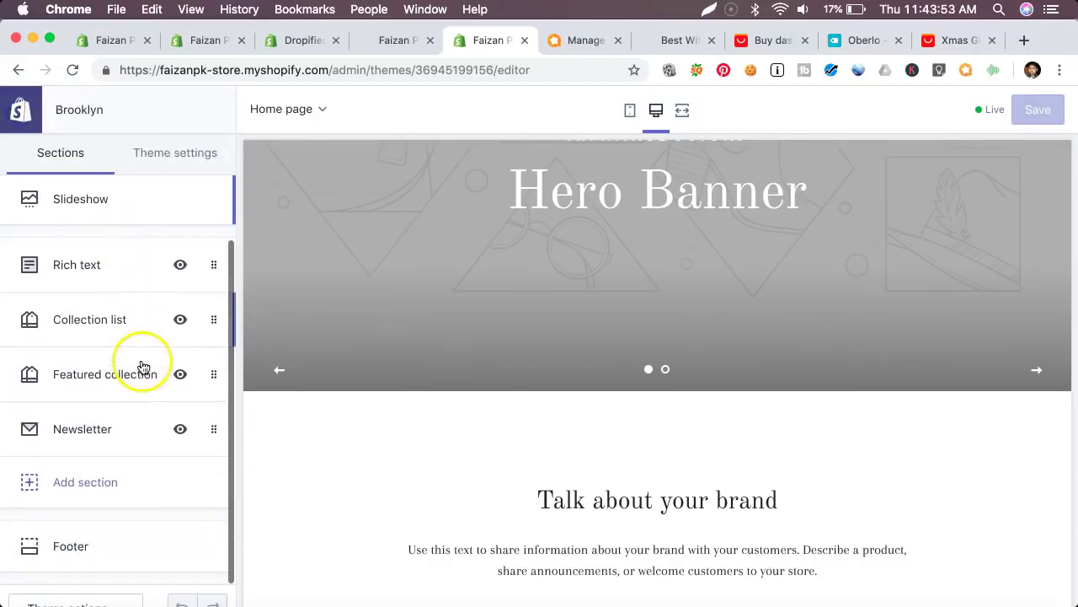
pyautogui.click(99, 329)
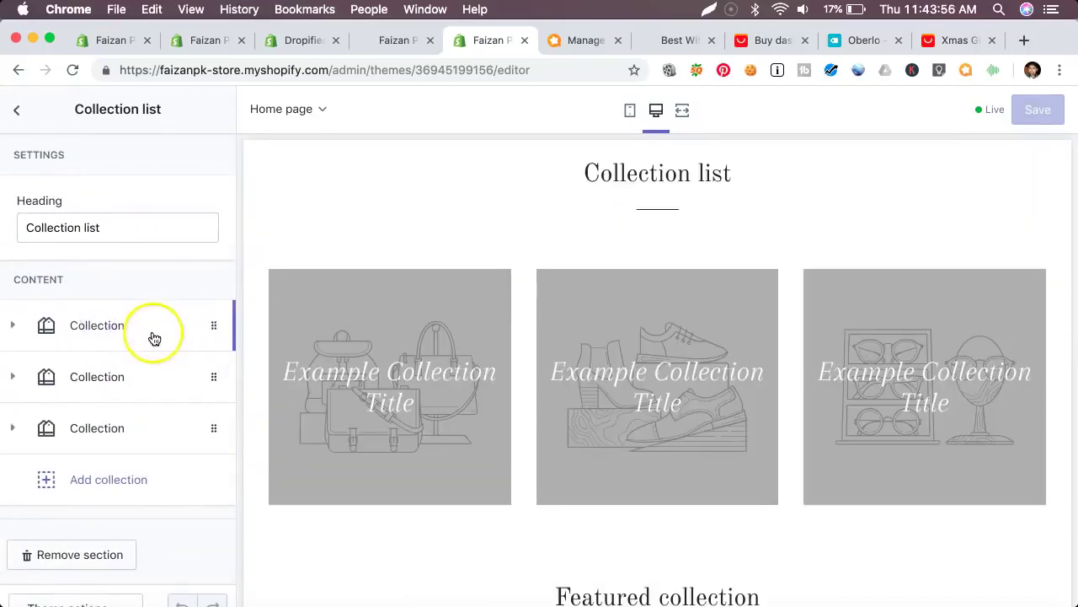
pyautogui.click(155, 336)
pyautogui.click(133, 432)
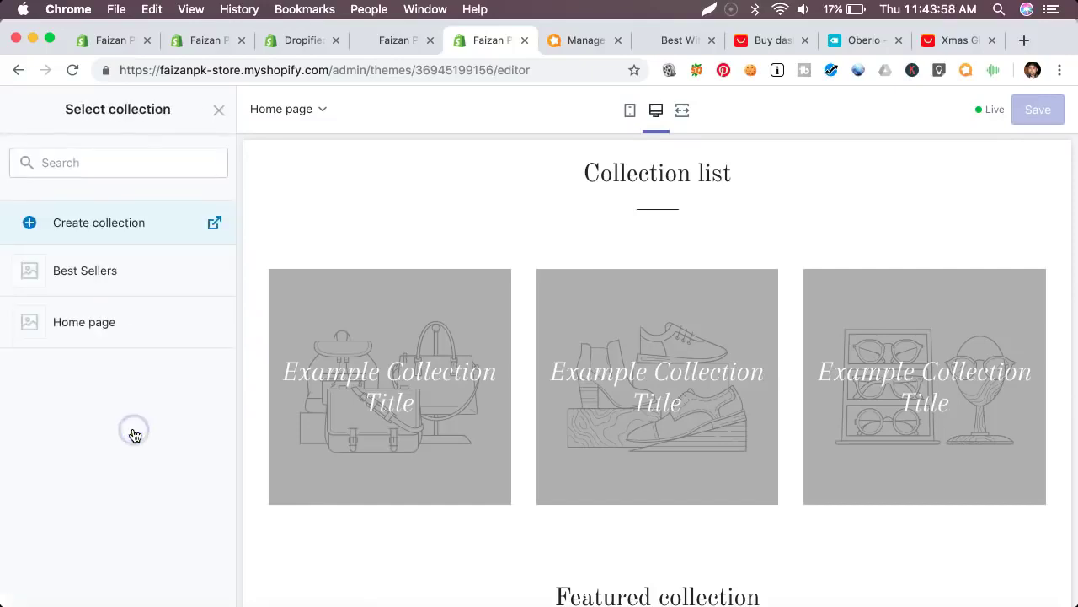
pyautogui.click(108, 270)
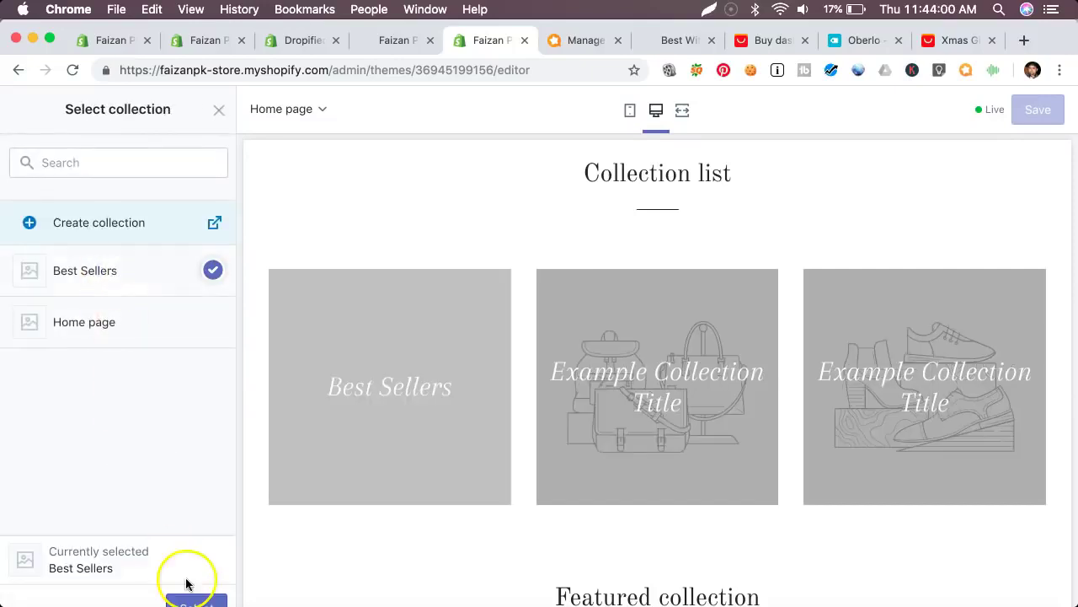
pyautogui.click(192, 599)
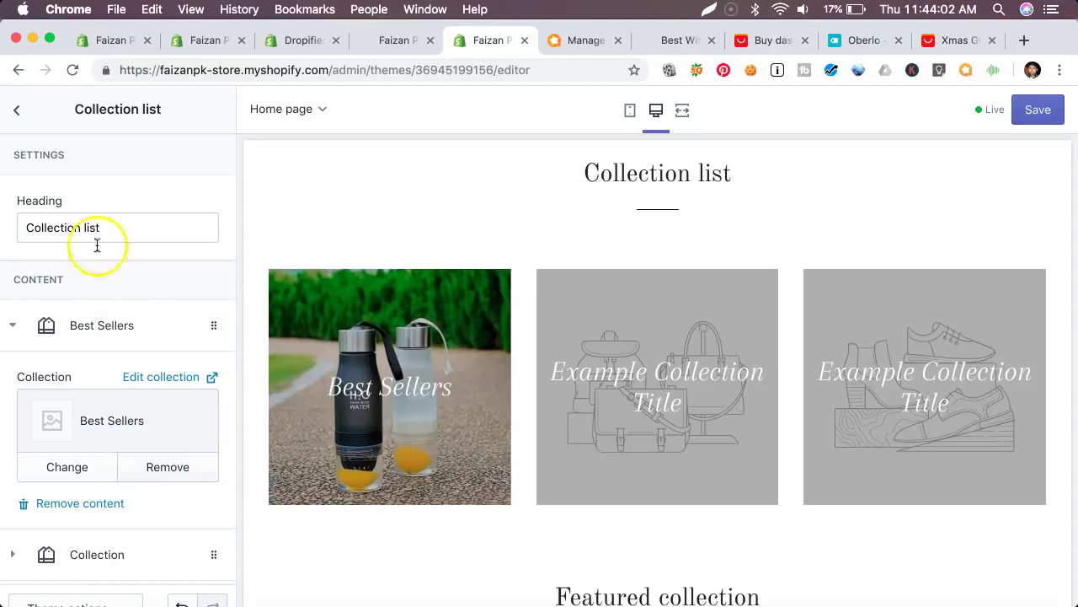
pyautogui.scroll(-3, 107, 337)
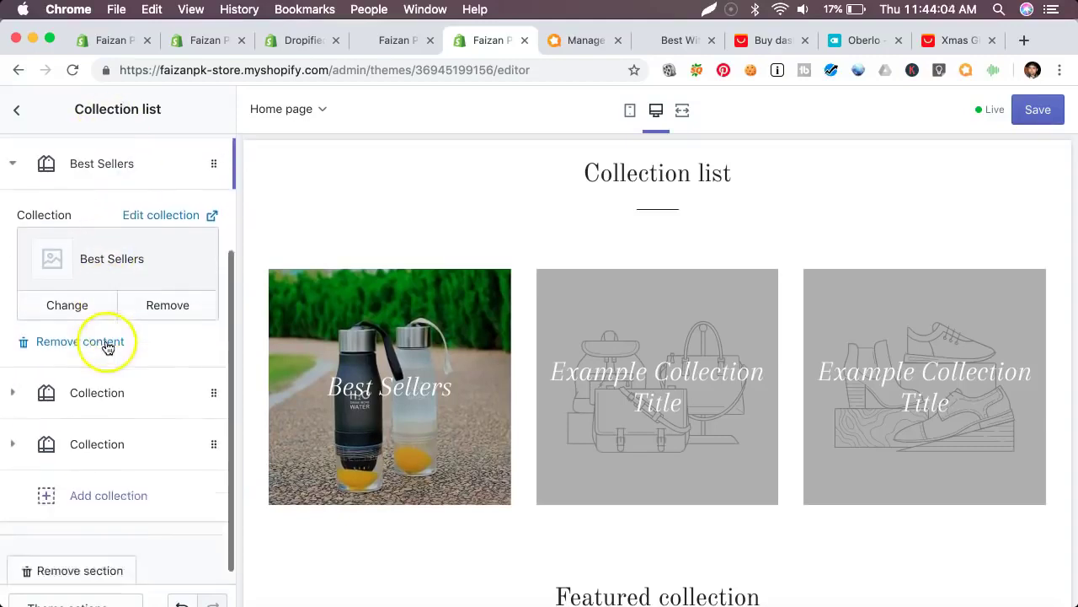
pyautogui.click(118, 396)
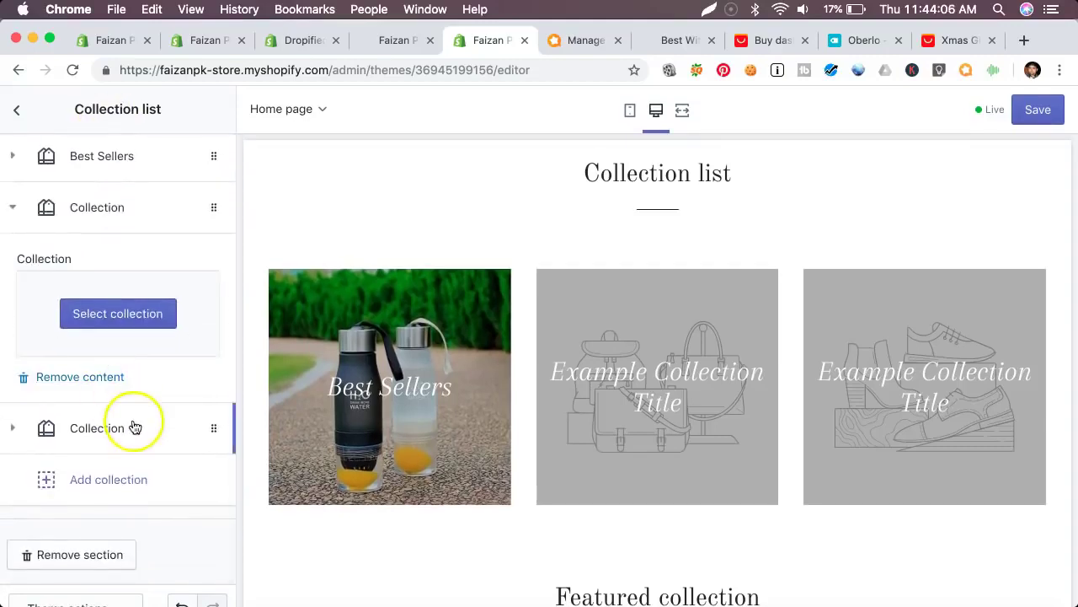
pyautogui.click(118, 312)
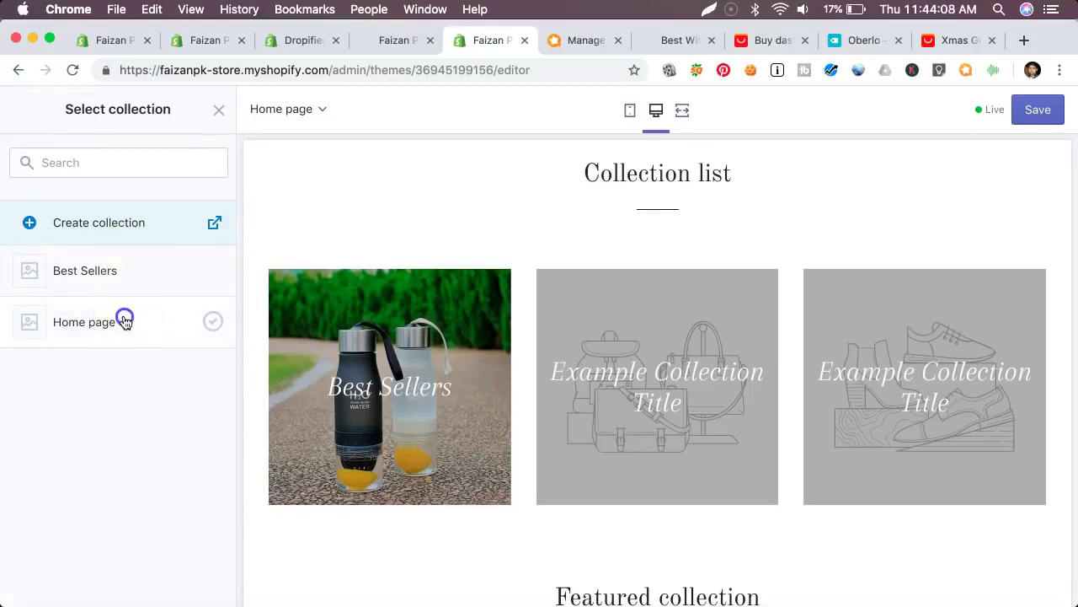
pyautogui.click(125, 321)
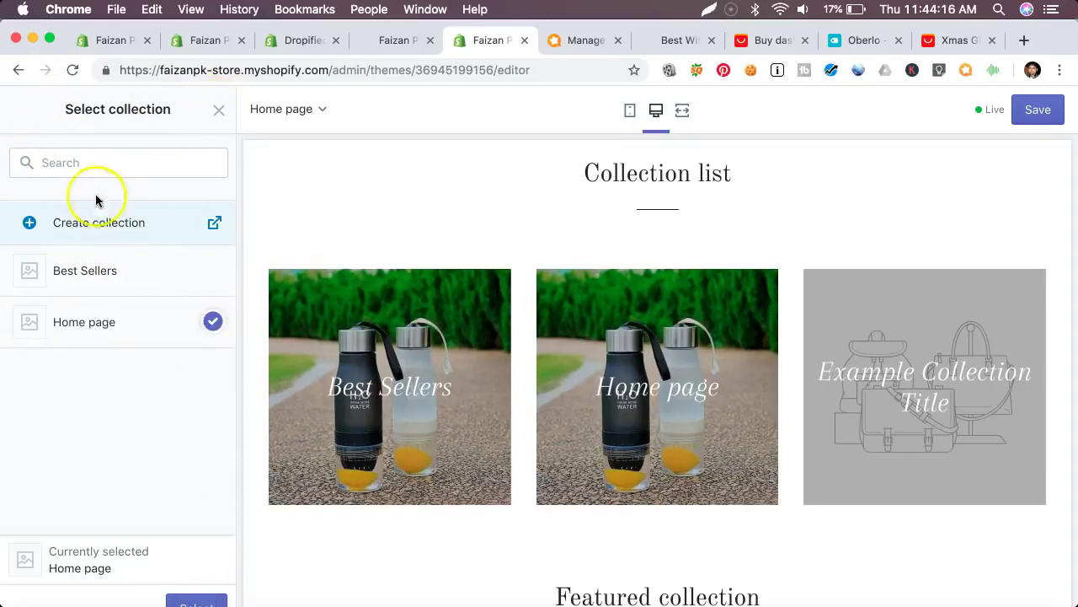
pyautogui.click(219, 110)
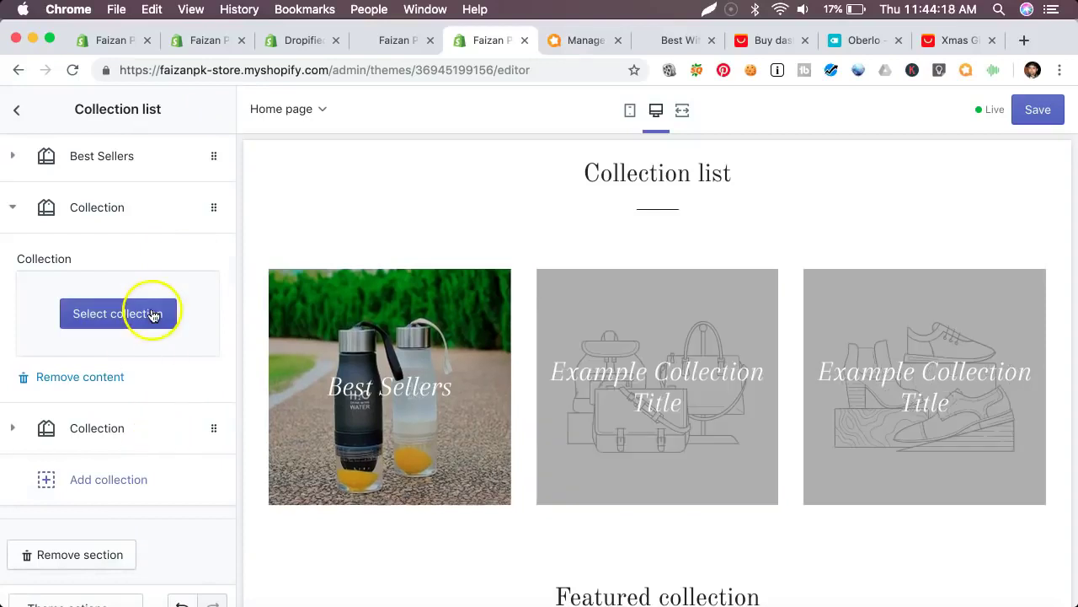
# Look at the remaining collection entries and examine the home page preview from the announcement bar to the footer.
pyautogui.scroll(2, 152, 316)
pyautogui.click(136, 297)
pyautogui.click(125, 428)
pyautogui.scroll(-4, 127, 428)
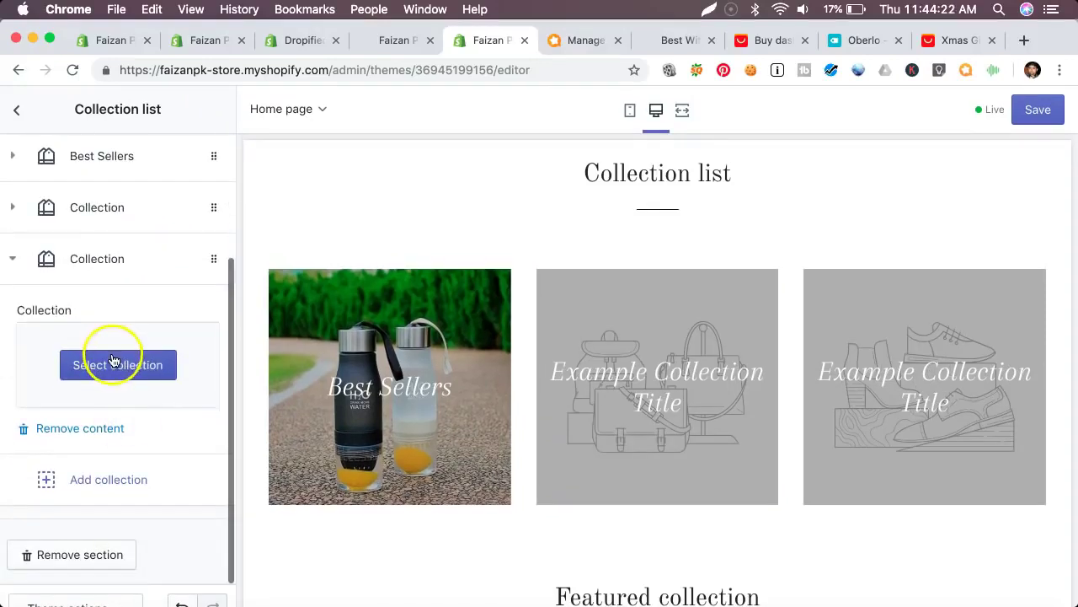
pyautogui.scroll(3, 294, 390)
pyautogui.scroll(4, 556, 396)
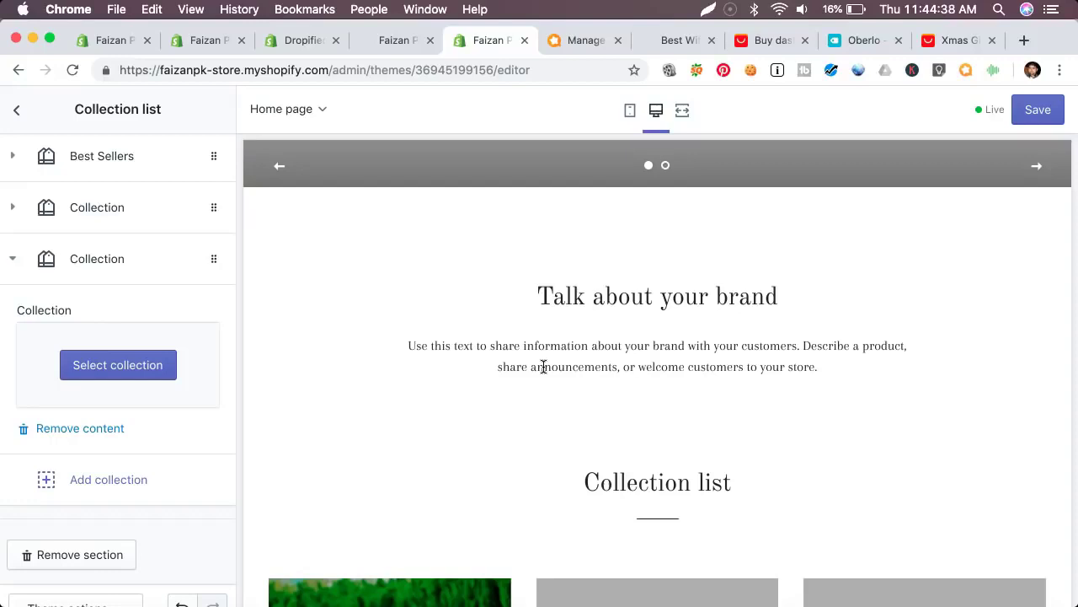
pyautogui.scroll(-10, 544, 367)
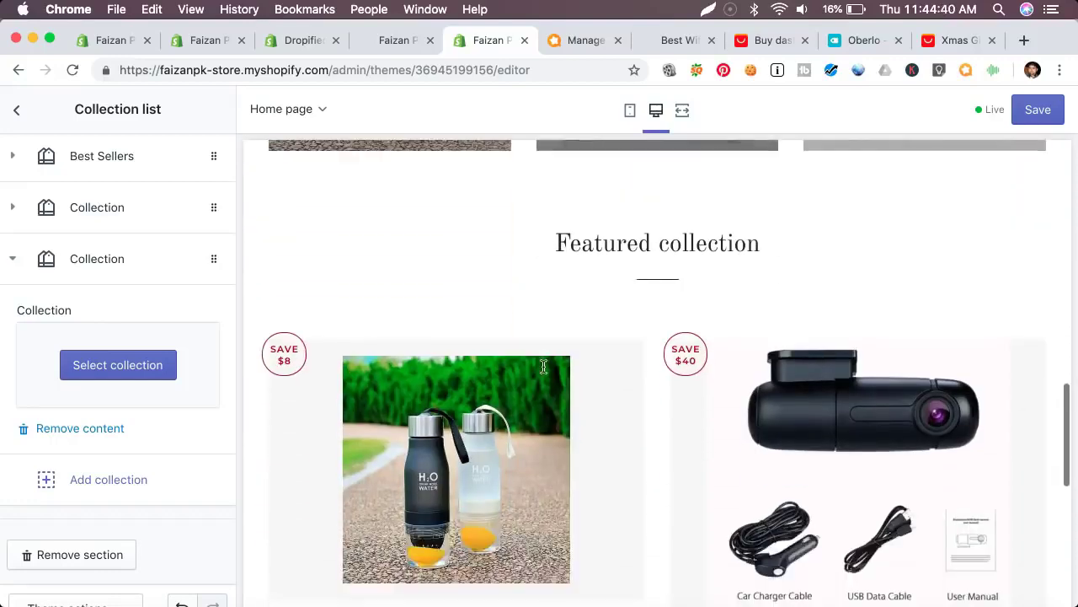
pyautogui.scroll(-10, 543, 366)
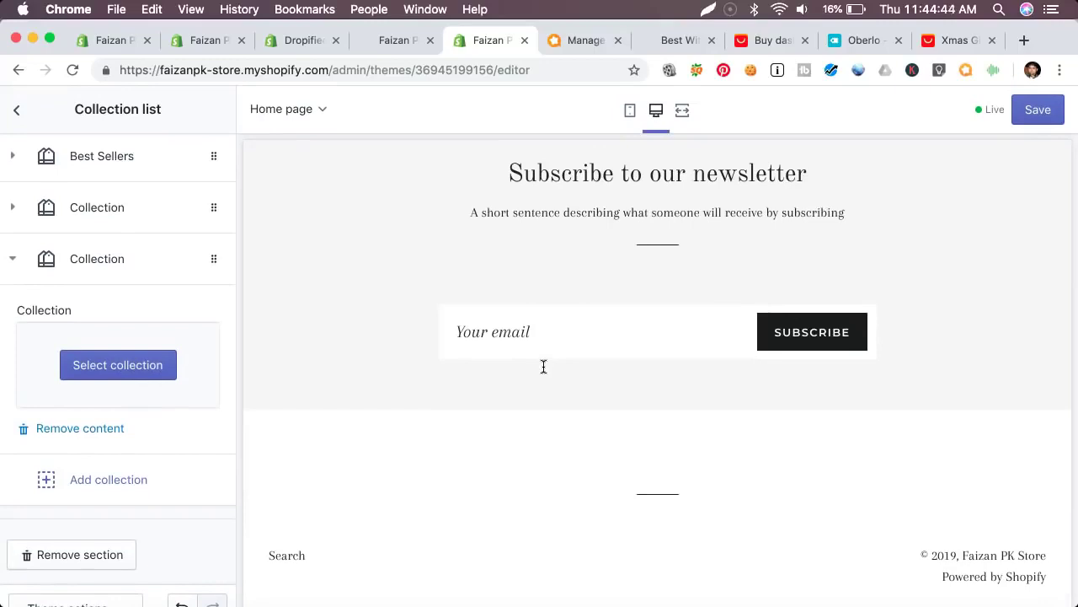
pyautogui.scroll(20, 397, 329)
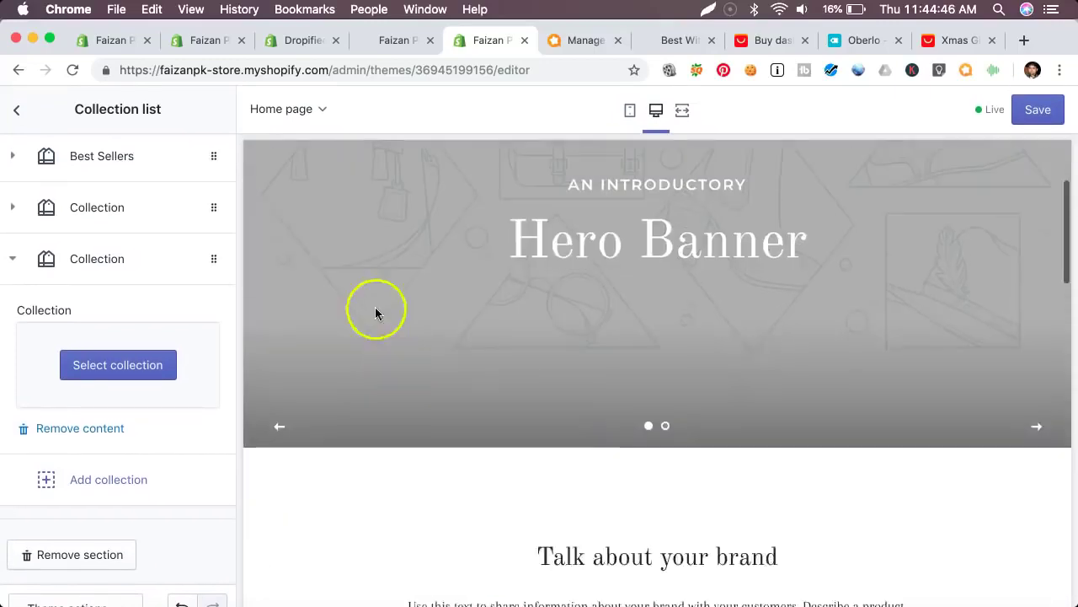
pyautogui.scroll(3, 254, 230)
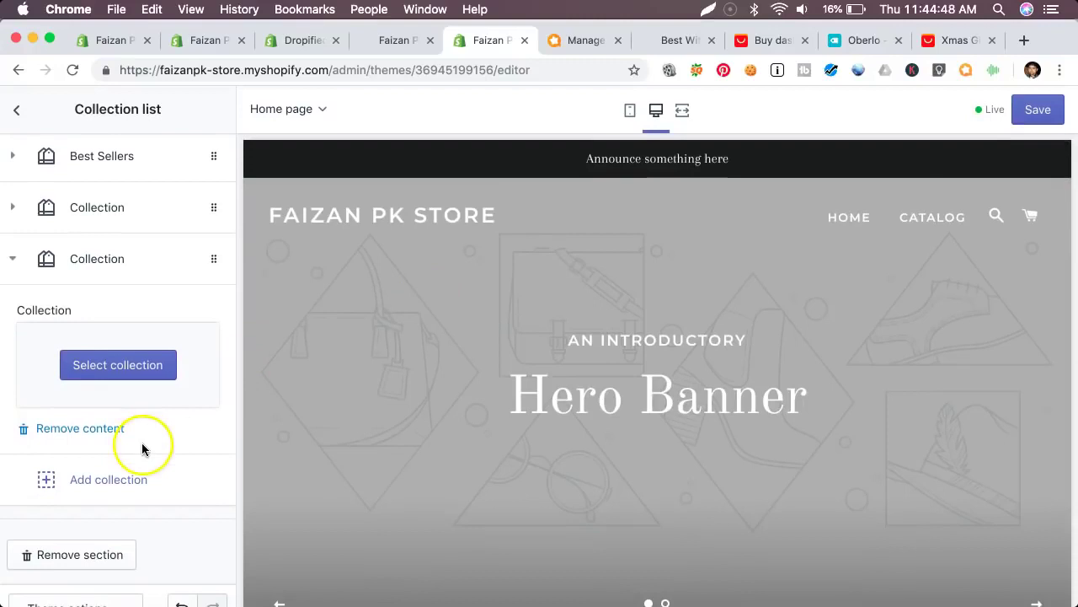
pyautogui.scroll(-10, 453, 459)
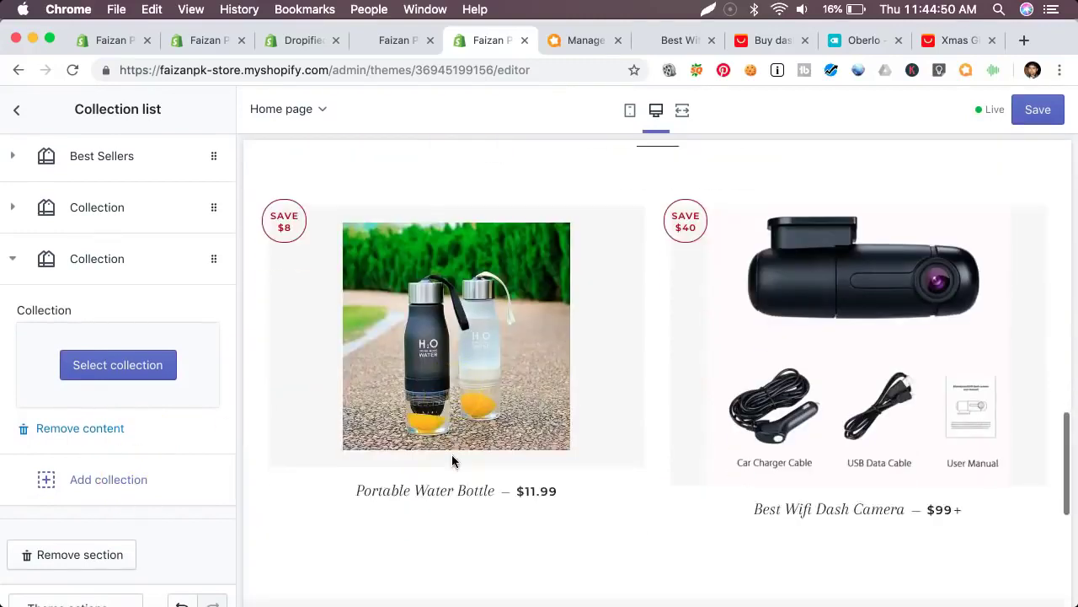
pyautogui.scroll(-3, 452, 461)
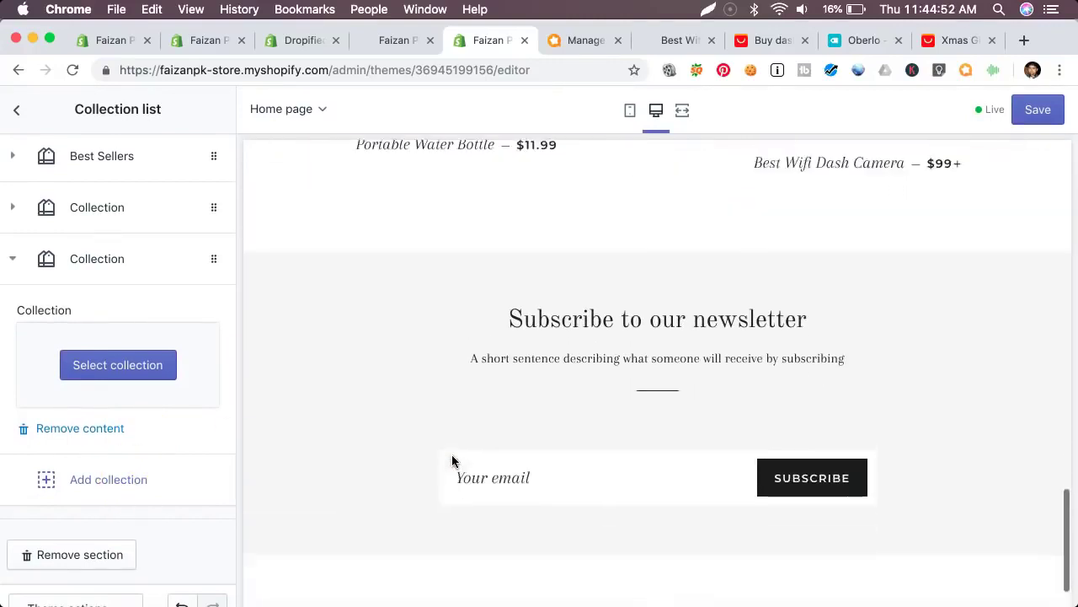
pyautogui.scroll(5, 452, 459)
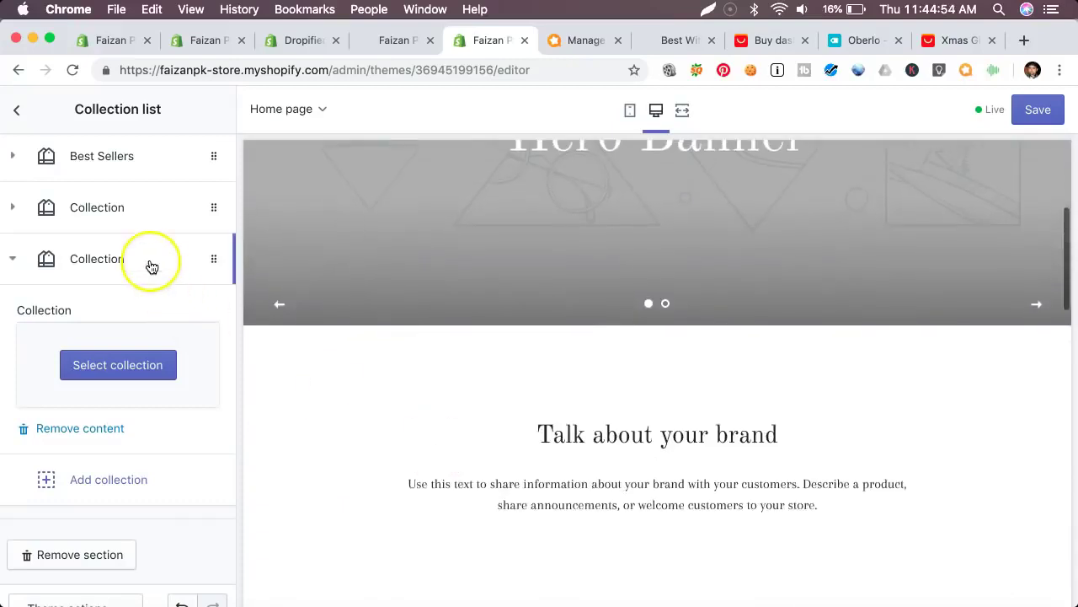
pyautogui.click(152, 263)
pyautogui.scroll(5, 489, 345)
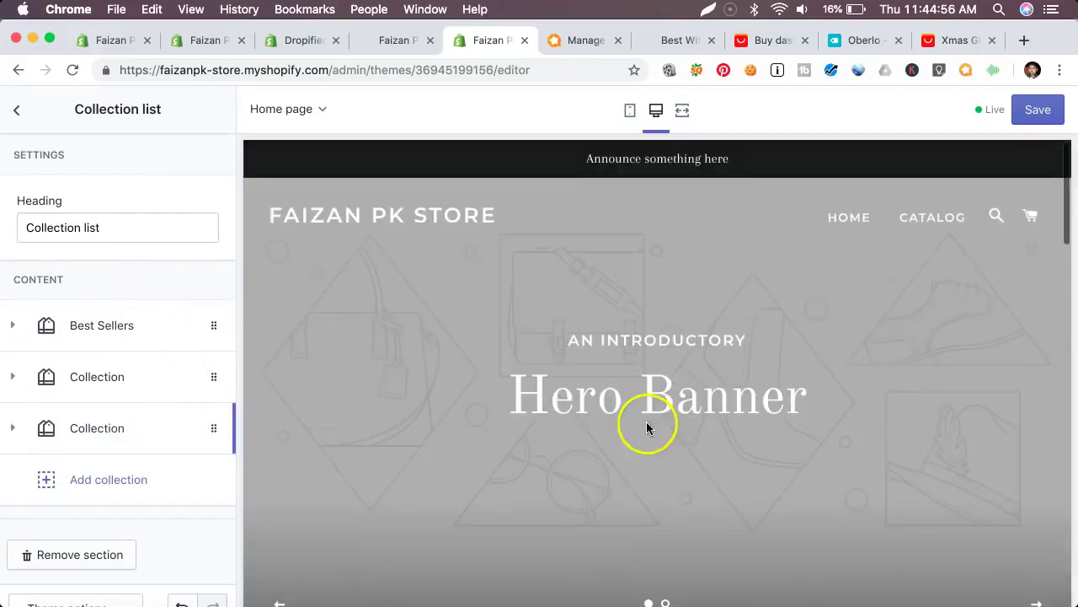
# Return to the list of home page sections and compare it with the page preview down to the newsletter and footer.
pyautogui.click(17, 109)
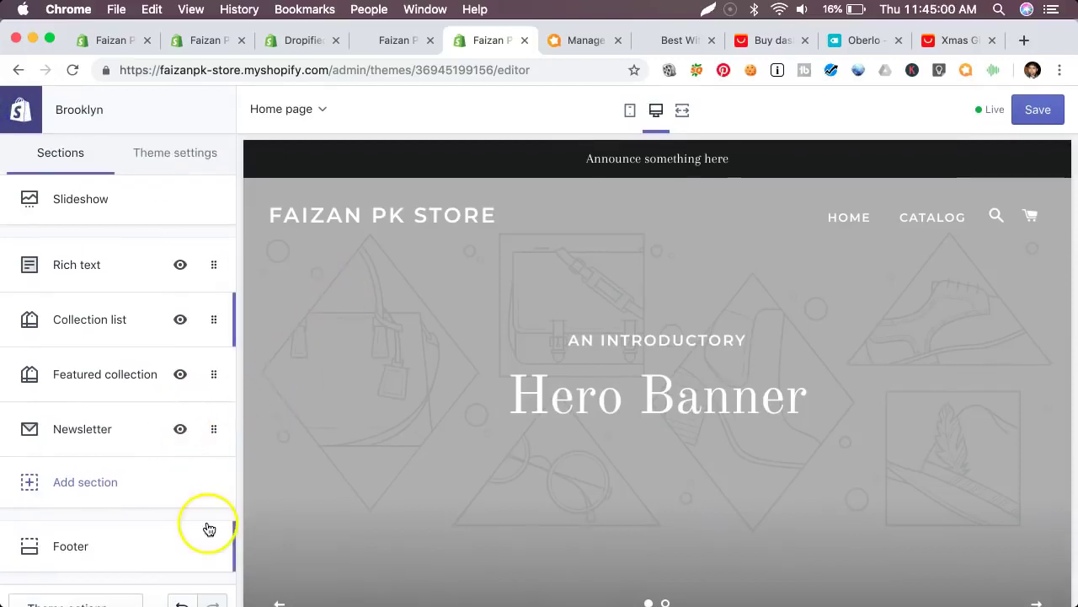
pyautogui.scroll(-1, 178, 300)
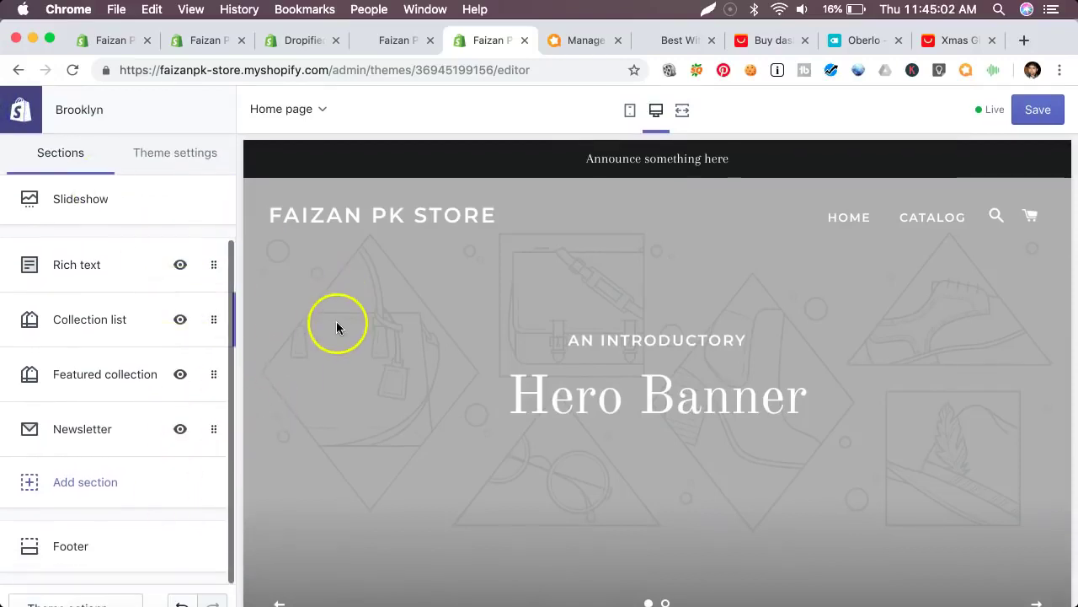
pyautogui.scroll(-1, 337, 323)
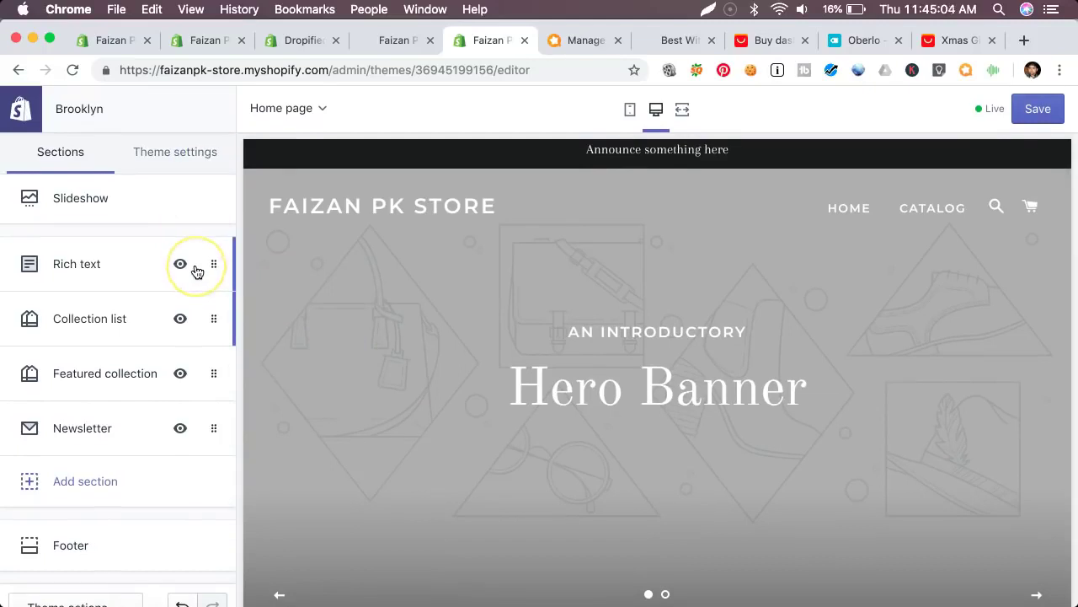
pyautogui.scroll(3, 197, 270)
pyautogui.scroll(-15, 543, 341)
pyautogui.click(597, 326)
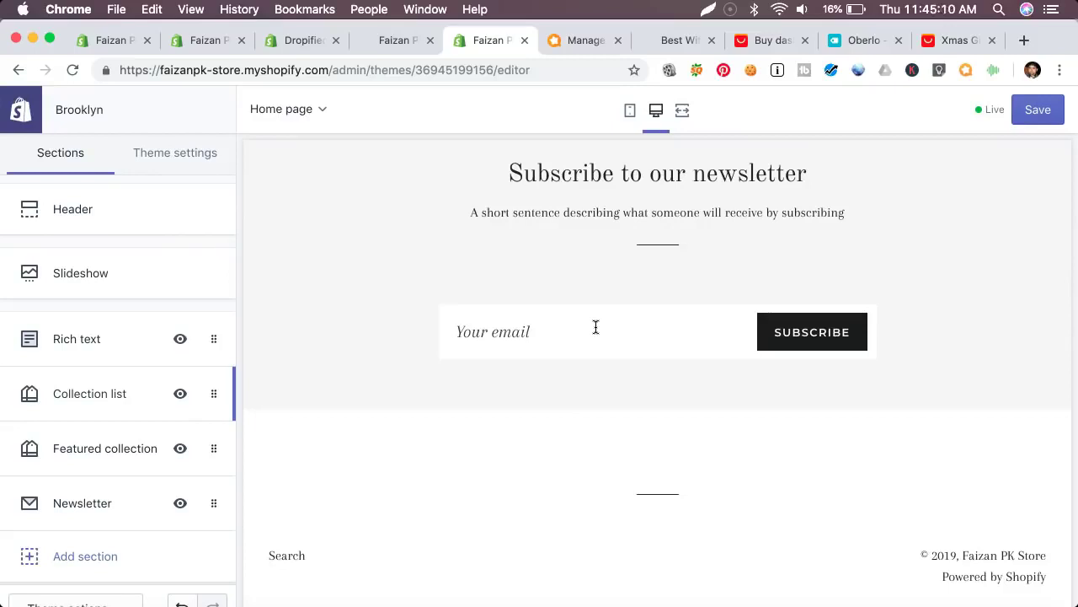
pyautogui.scroll(15, 596, 329)
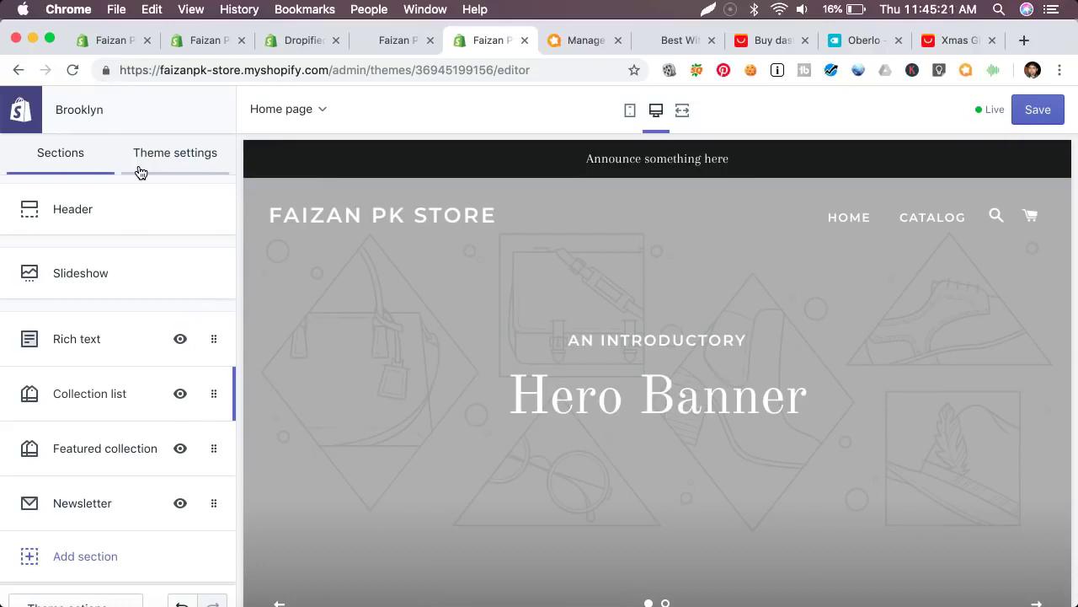
# Save the Brooklyn theme changes and exit the theme editor to the Themes page.
pyautogui.click(18, 110)
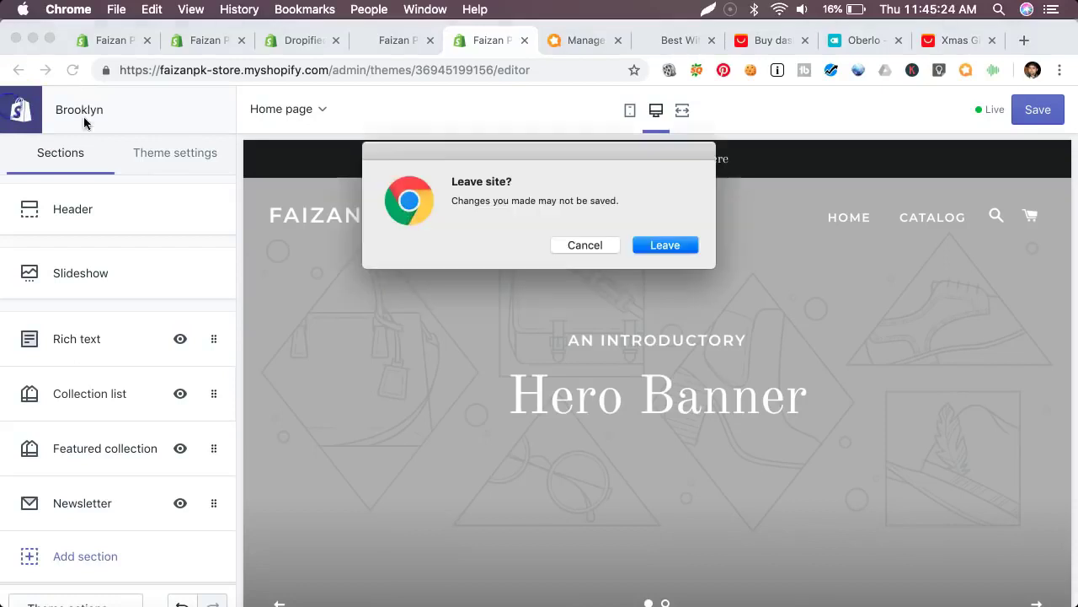
pyautogui.click(587, 245)
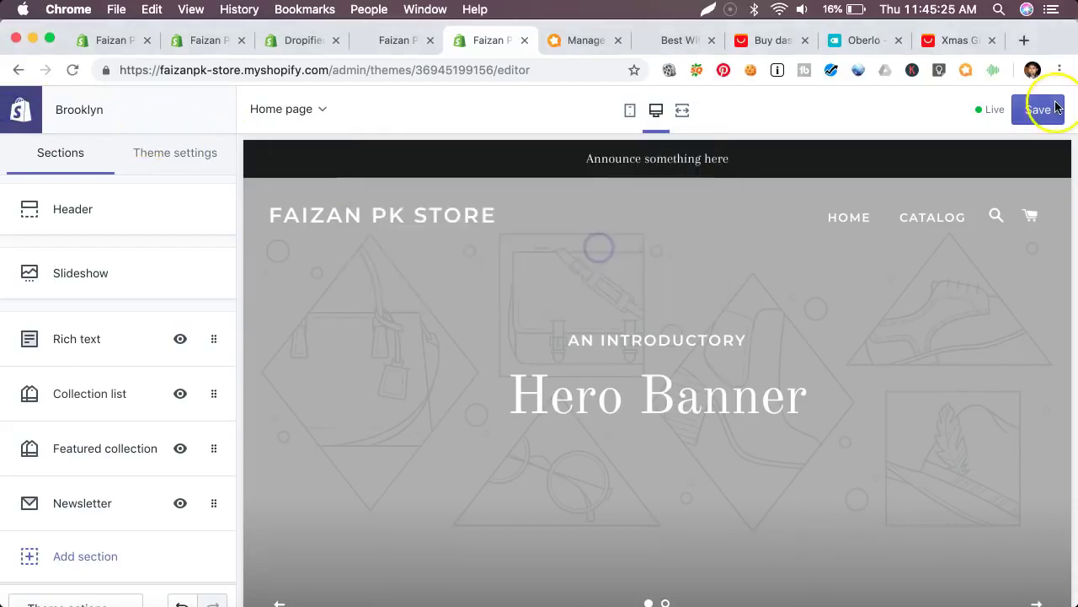
pyautogui.click(1038, 109)
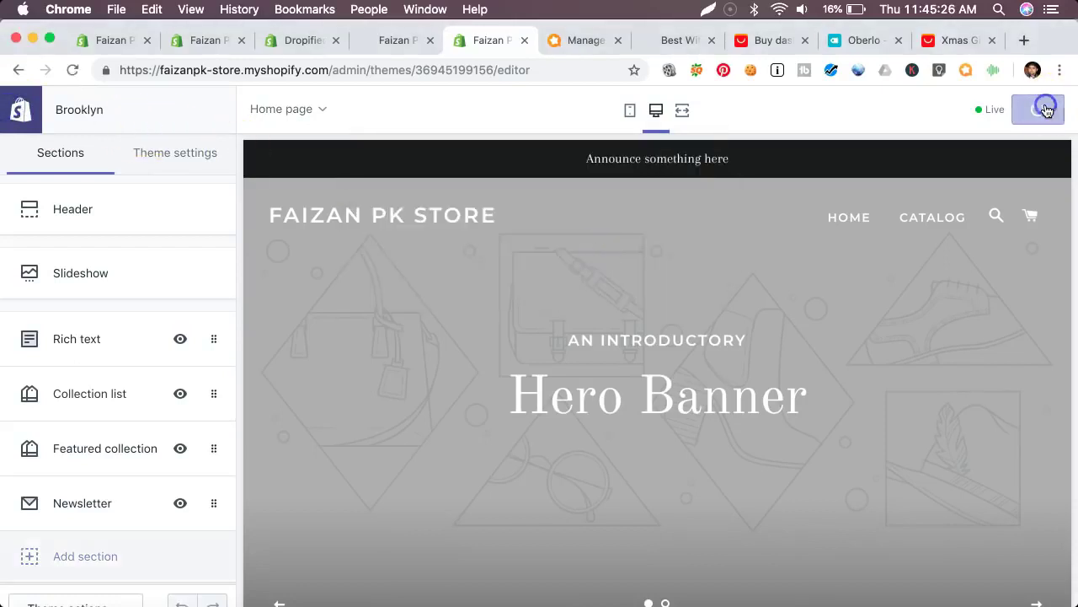
pyautogui.click(19, 110)
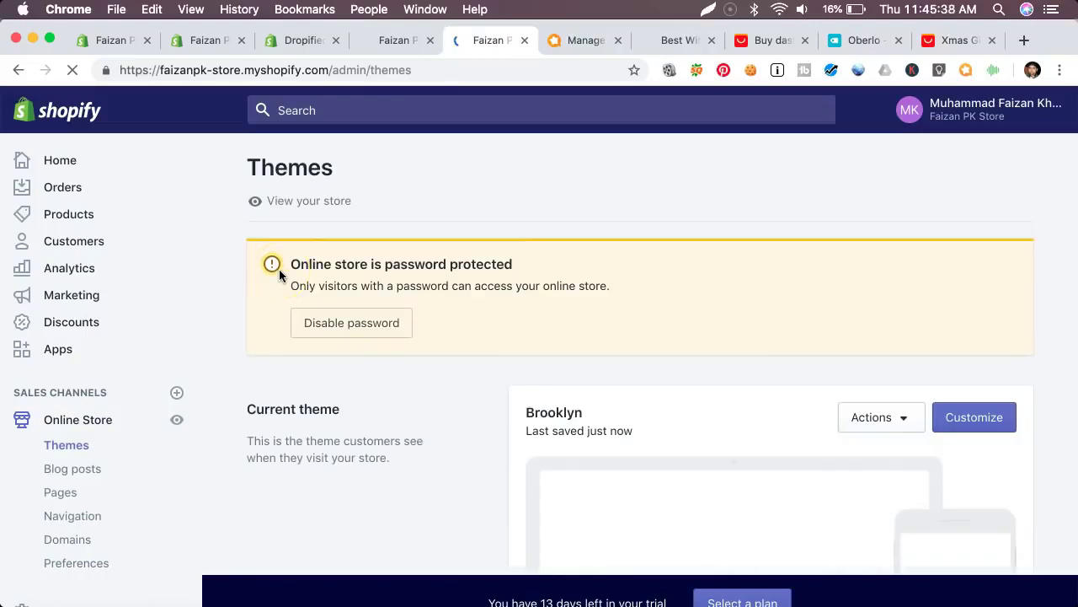
# Examine the current theme and the other theme options, and open the Blog posts page.
pyautogui.scroll(-5, 433, 365)
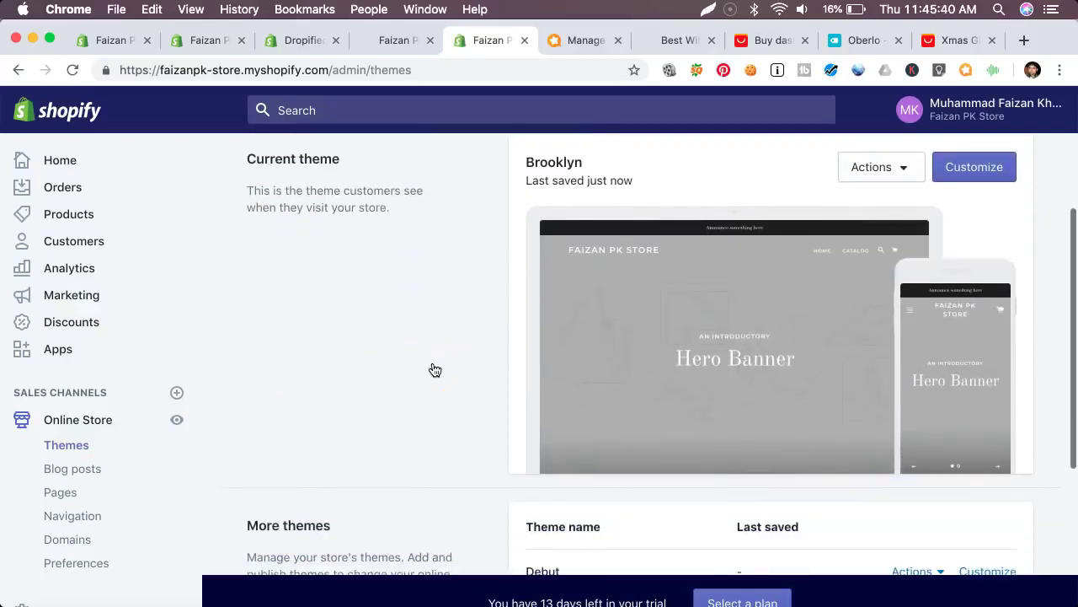
pyautogui.scroll(-7, 434, 370)
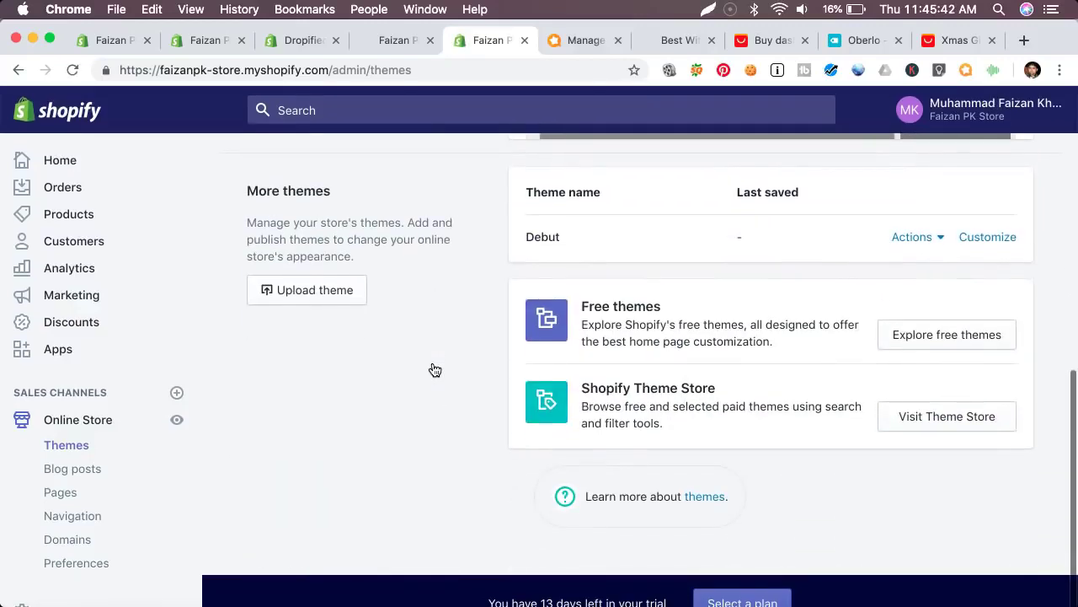
pyautogui.click(89, 469)
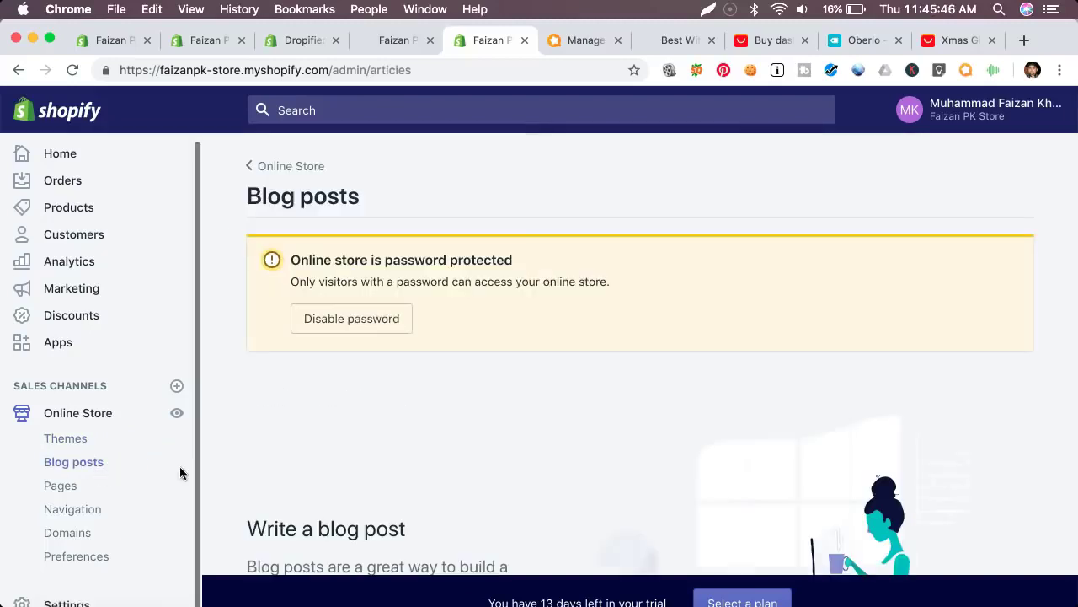
# Add a new page to the online store and title it "Contact".
pyautogui.click(72, 486)
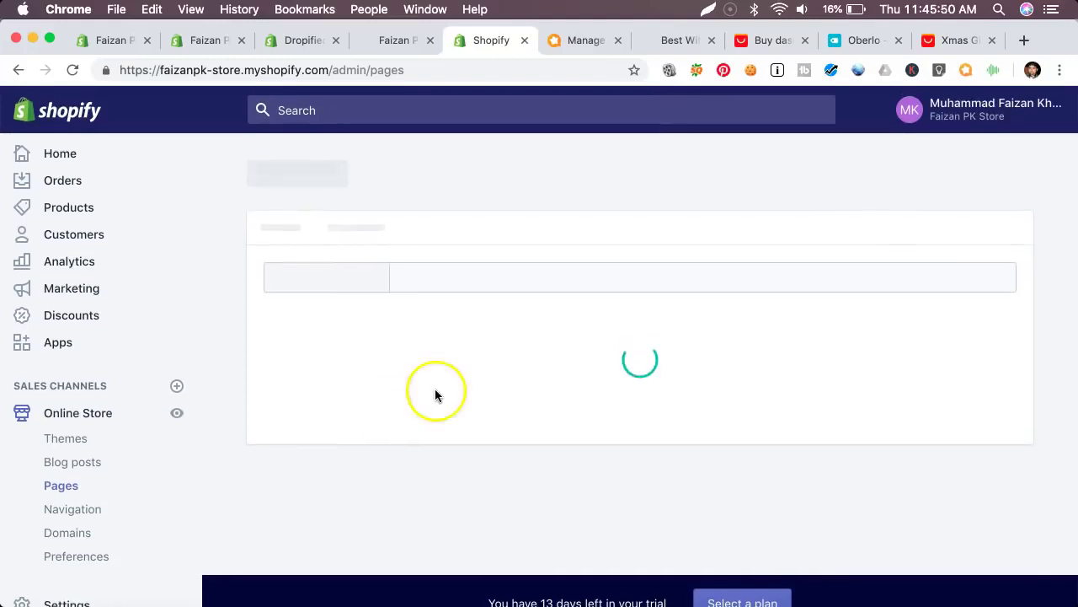
pyautogui.scroll(-3, 464, 388)
pyautogui.scroll(3, 624, 354)
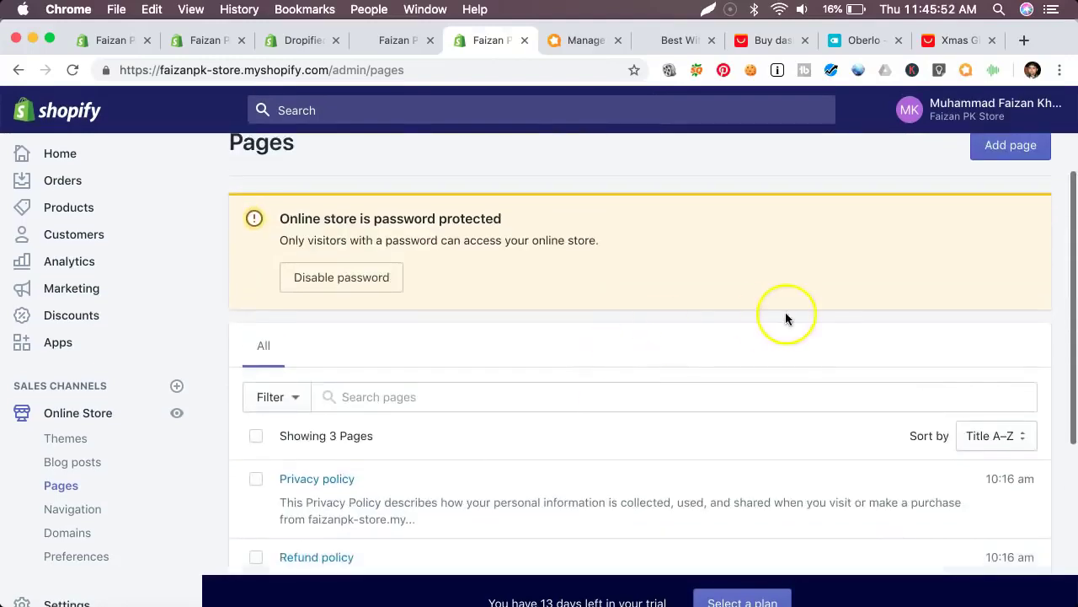
pyautogui.click(1011, 145)
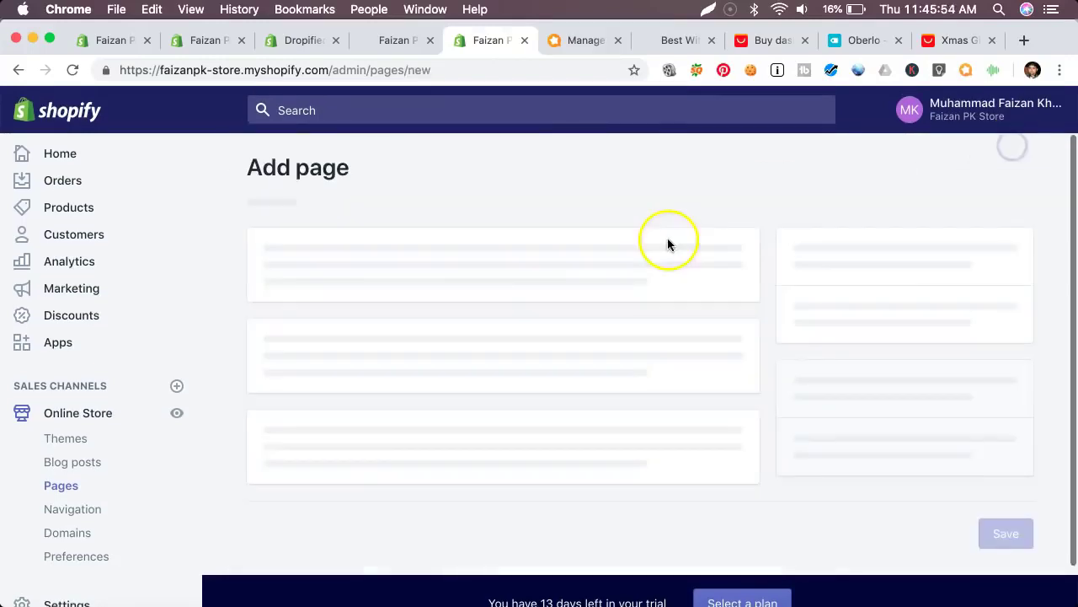
pyautogui.click(378, 344)
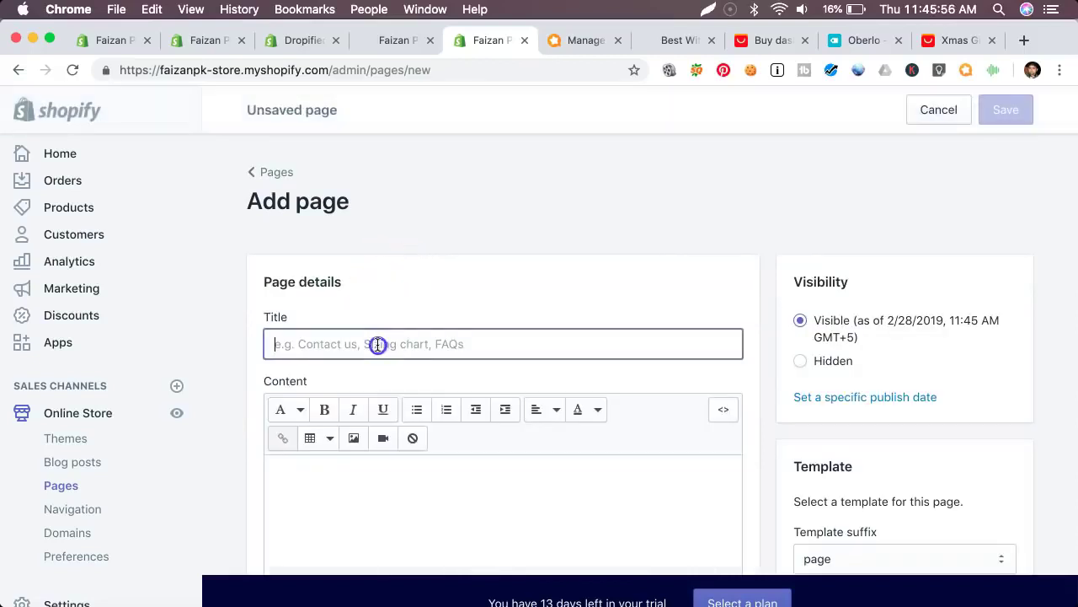
pyautogui.write('Contact')
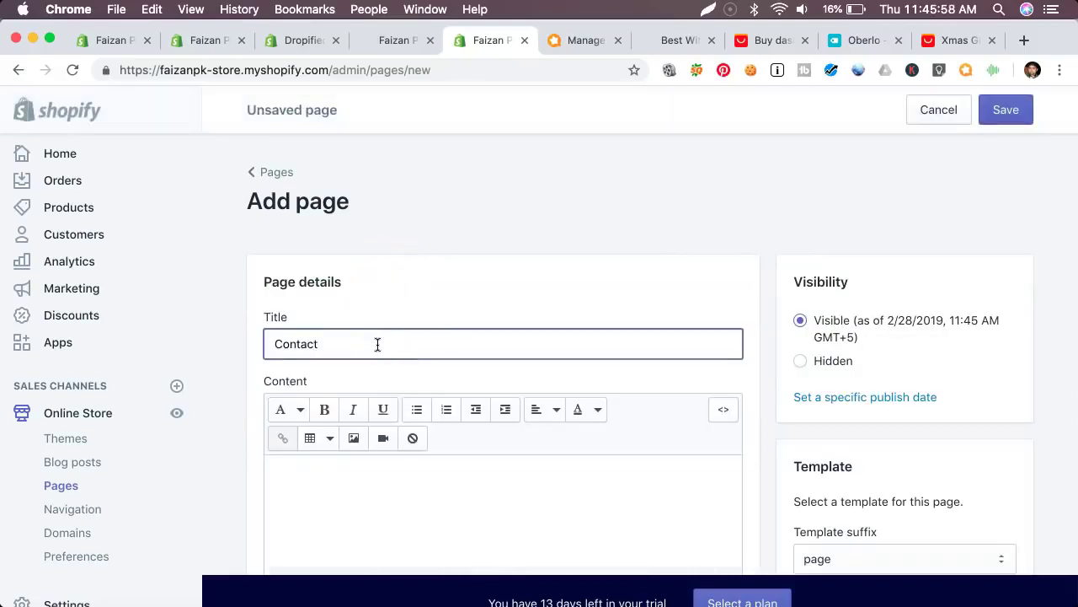
# Write "You can email us :" followed by the contact e-mail address as the page content and save the page.
pyautogui.scroll(-3, 397, 400)
pyautogui.click(402, 344)
pyautogui.write('You can reach us')
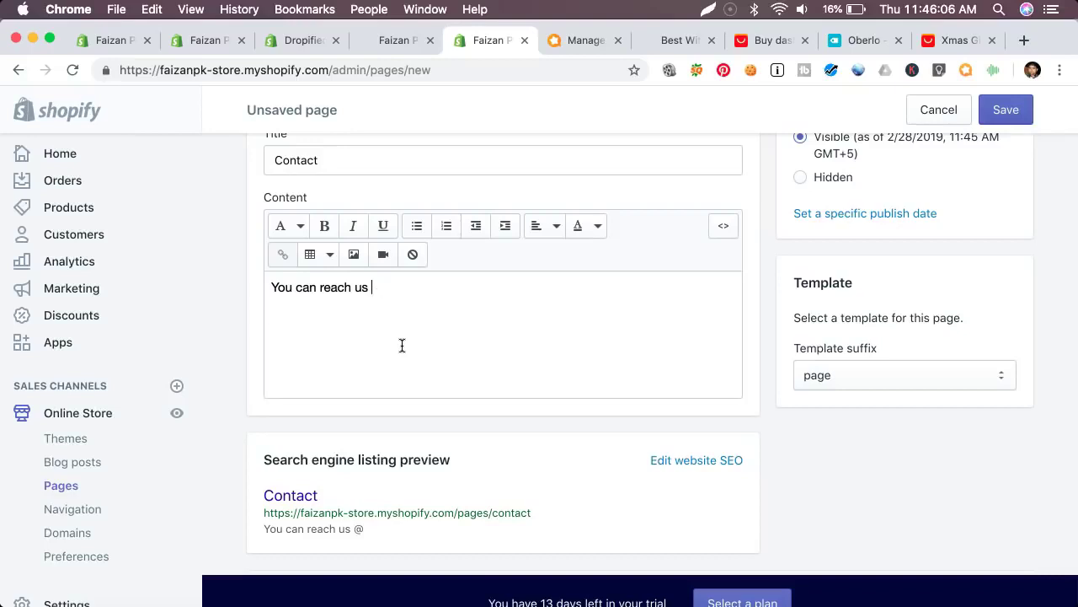
pyautogui.moveTo(322, 289); pyautogui.dragTo(358, 346)
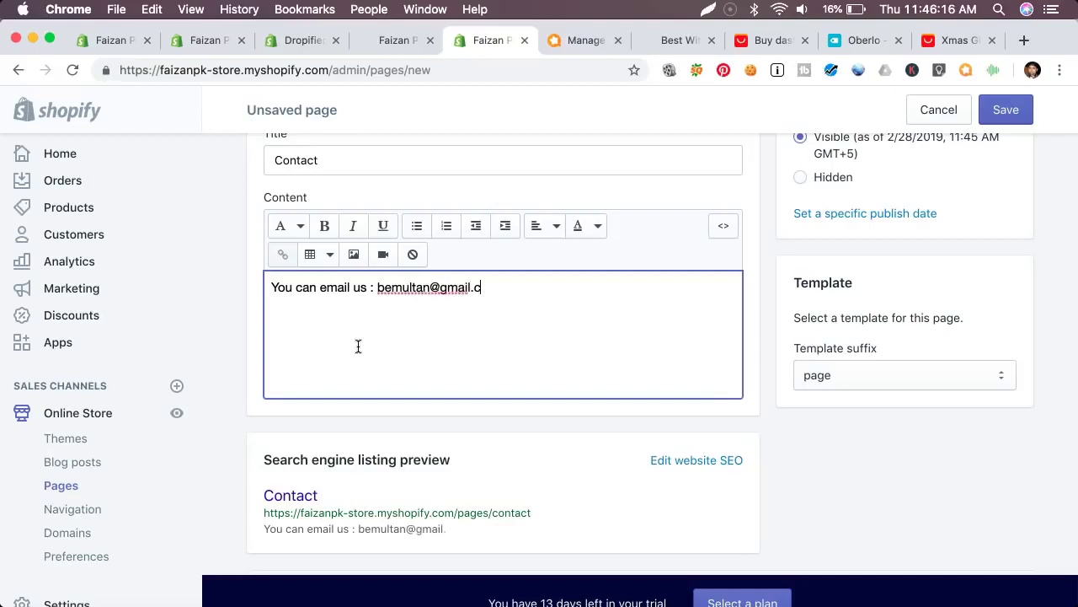
pyautogui.scroll(-1, 428, 396)
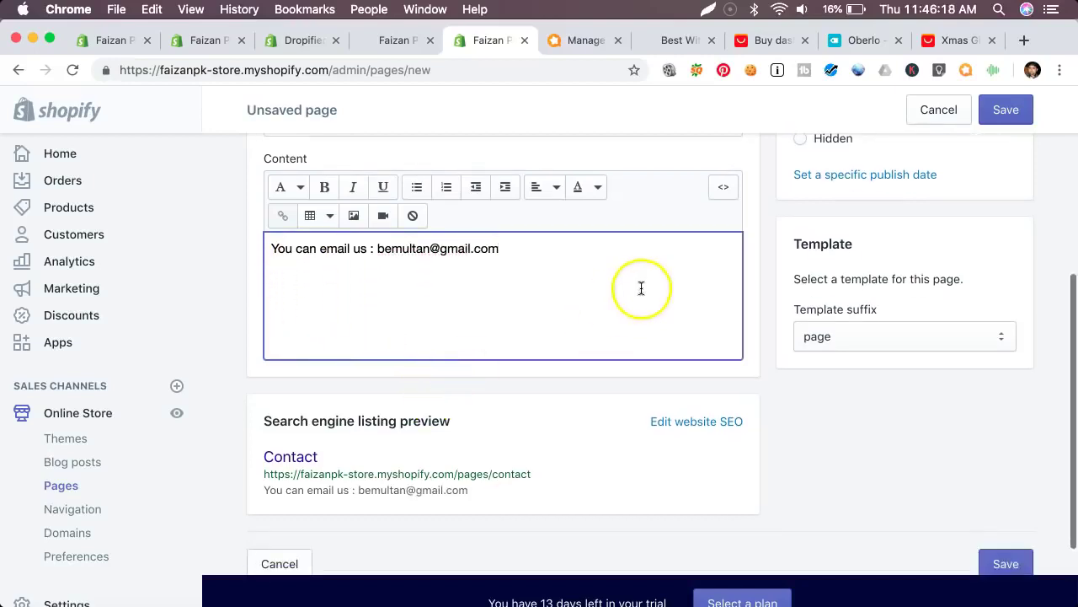
pyautogui.click(979, 112)
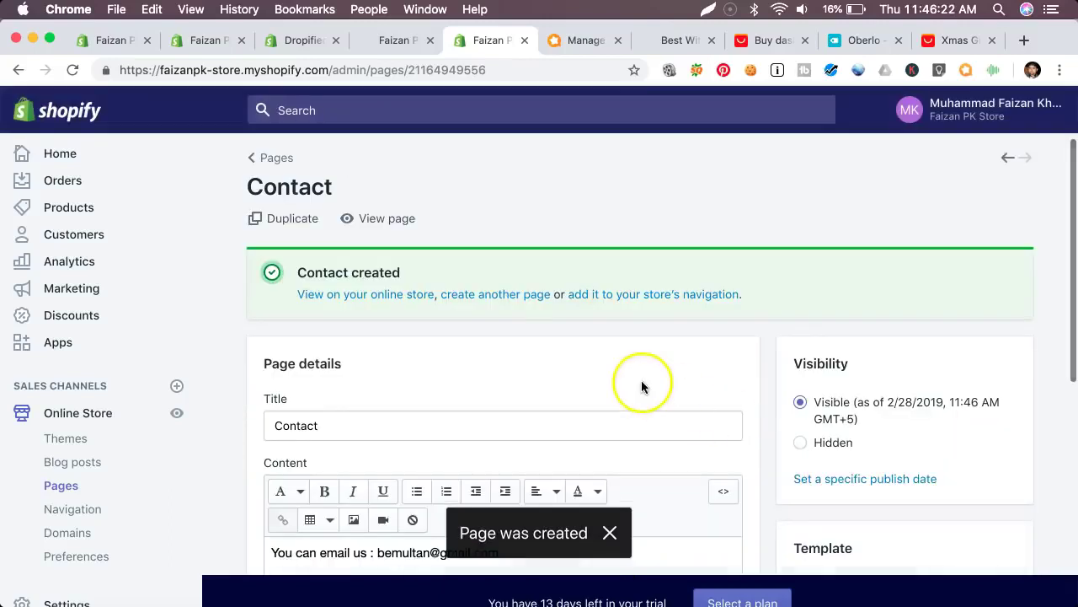
pyautogui.scroll(-5, 641, 380)
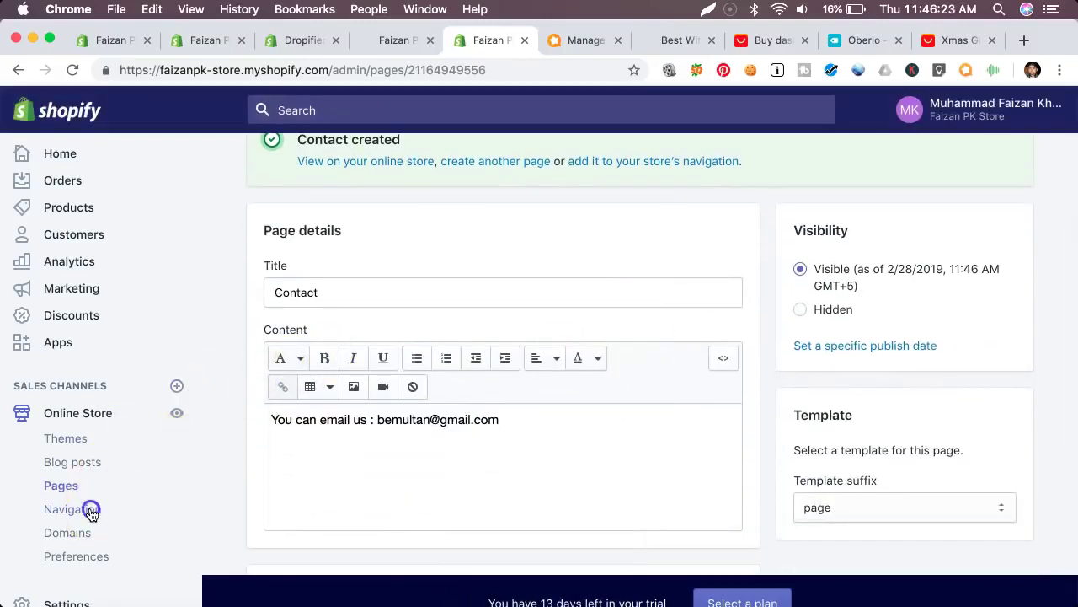
pyautogui.click(89, 508)
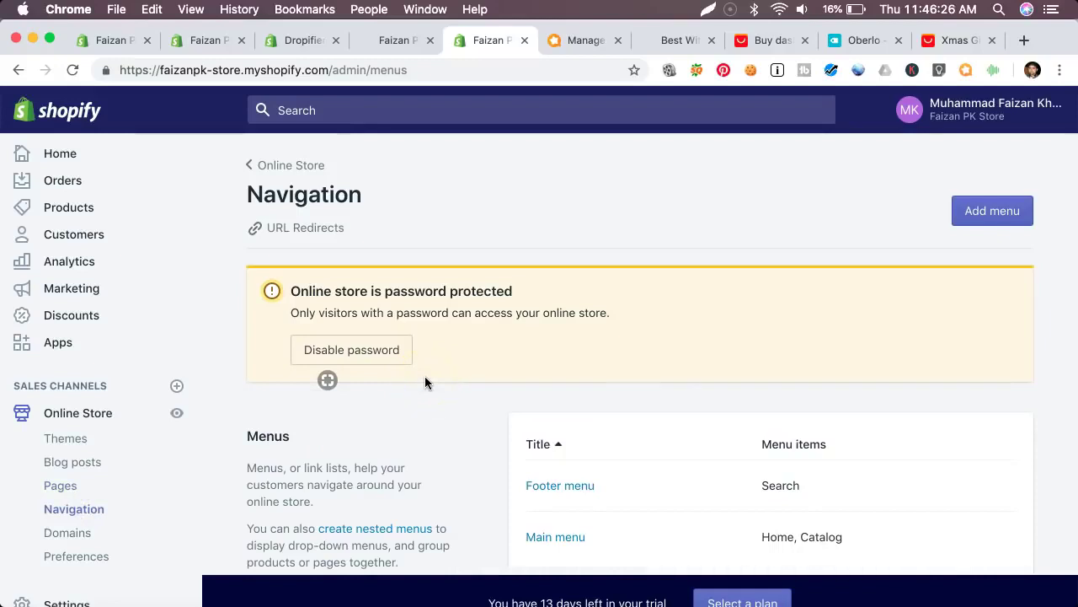
pyautogui.scroll(-2, 424, 379)
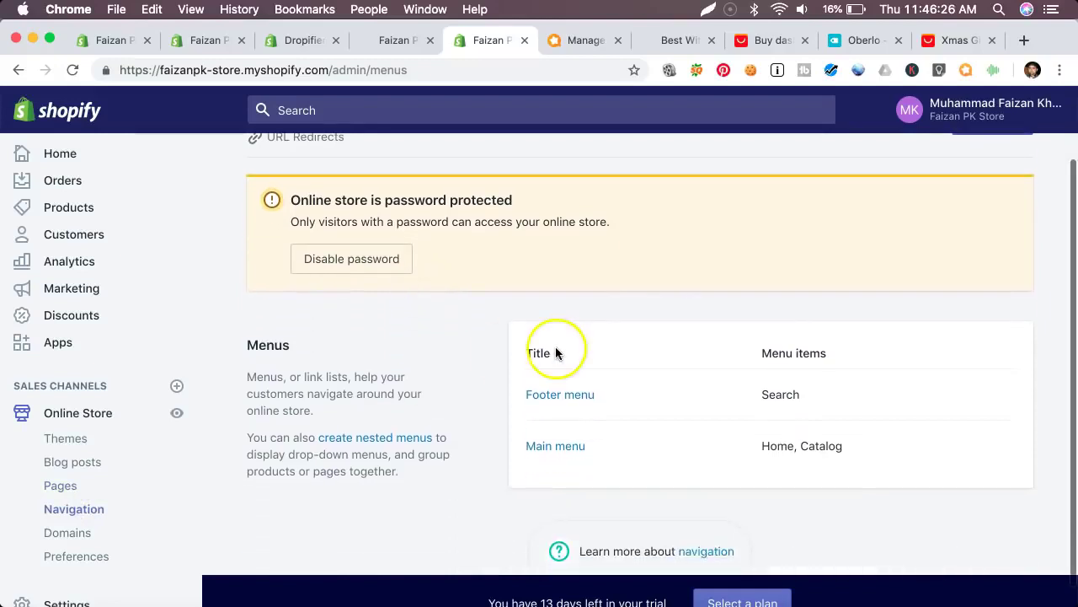
pyautogui.click(560, 447)
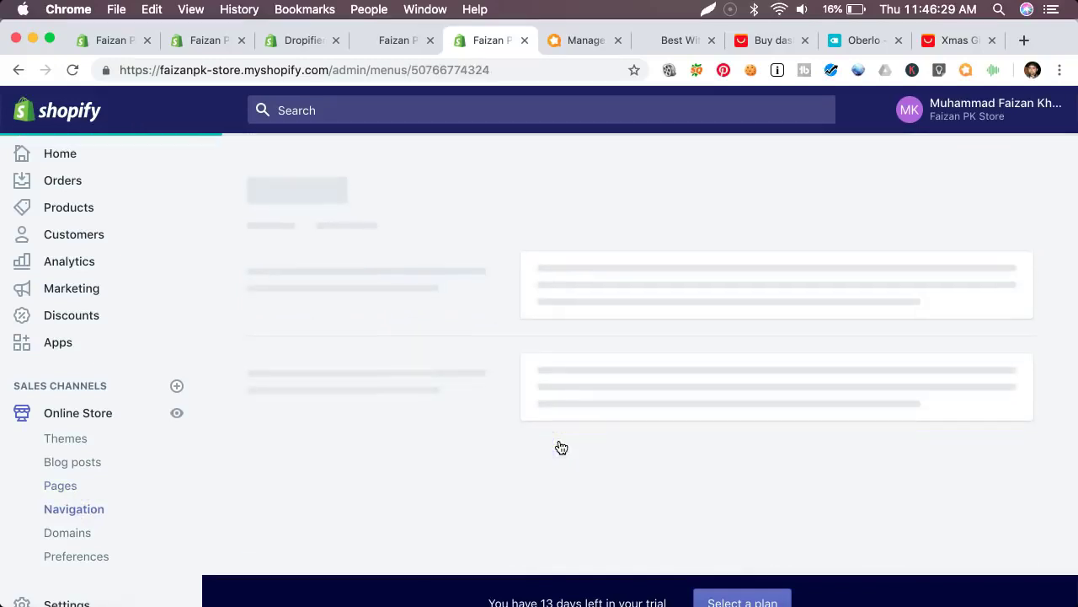
pyautogui.scroll(-2, 560, 446)
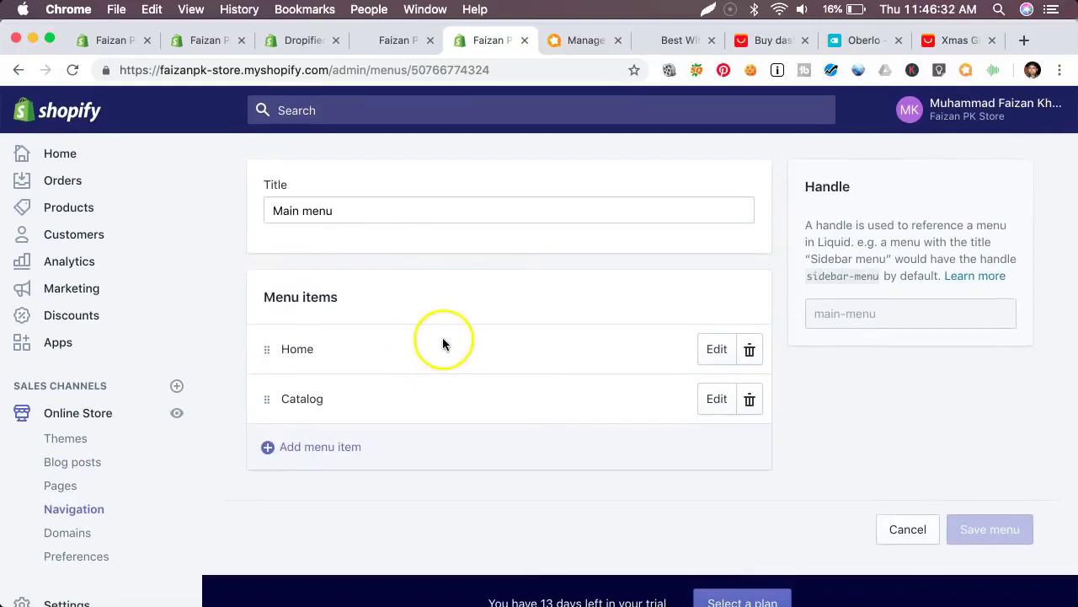
pyautogui.click(299, 452)
pyautogui.click(371, 359)
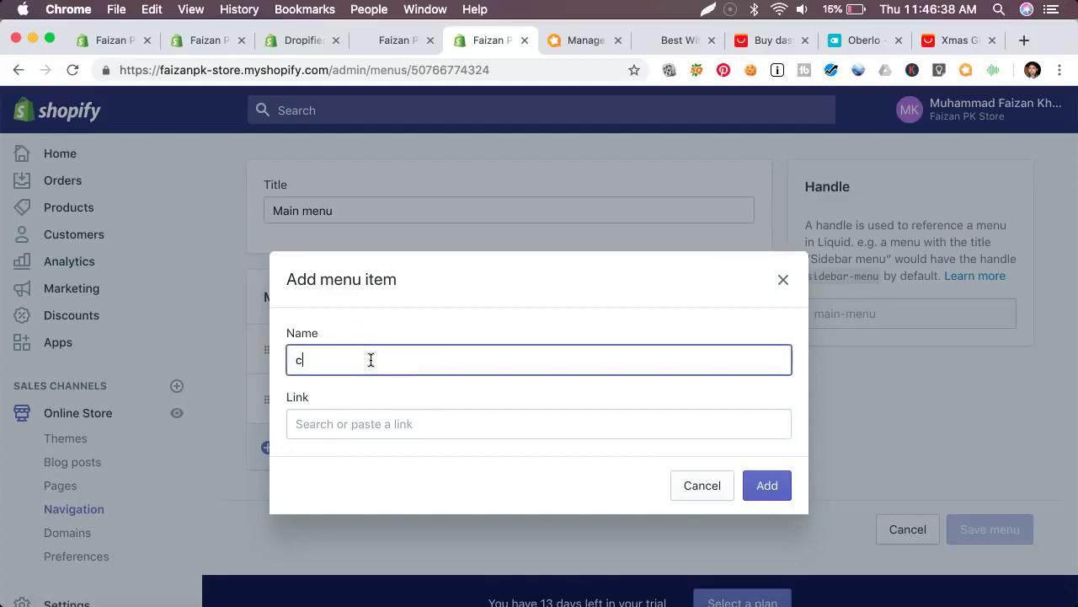
pyautogui.write('Contact')
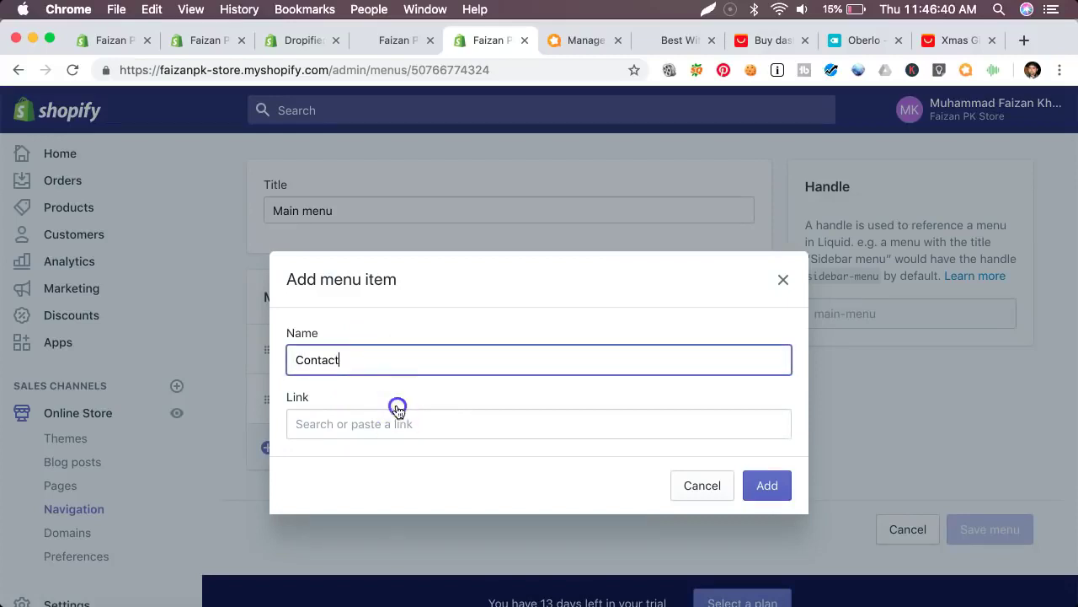
pyautogui.click(397, 412)
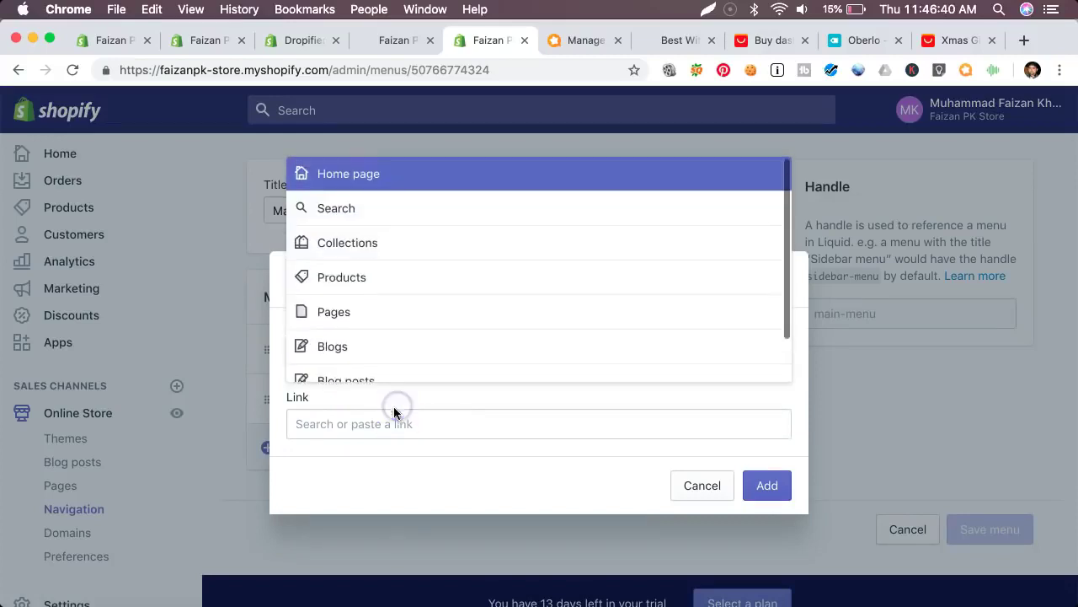
pyautogui.click(362, 312)
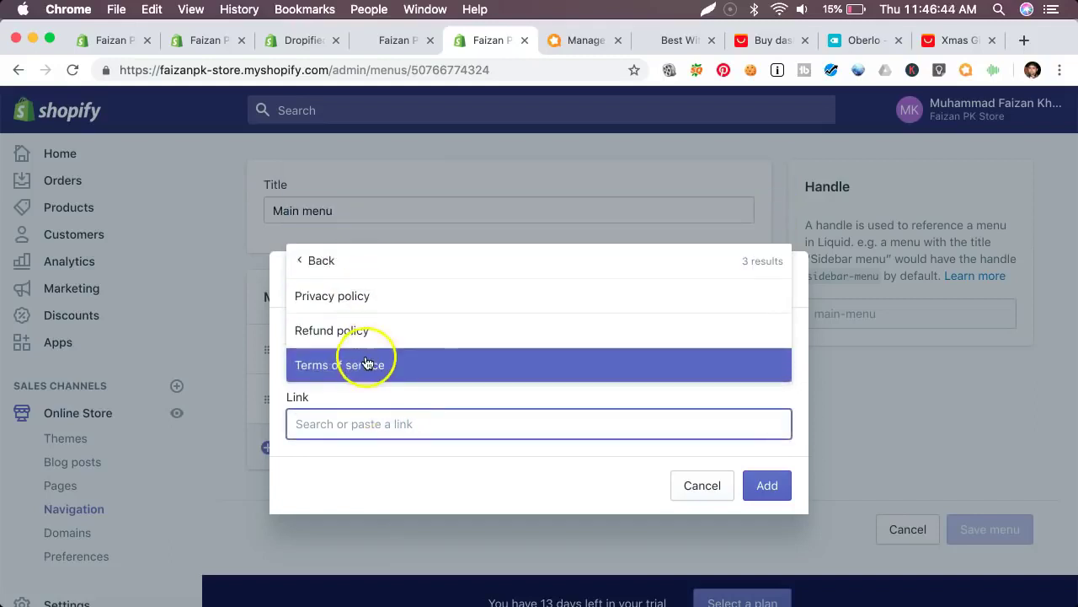
pyautogui.click(352, 260)
pyautogui.scroll(-2, 404, 326)
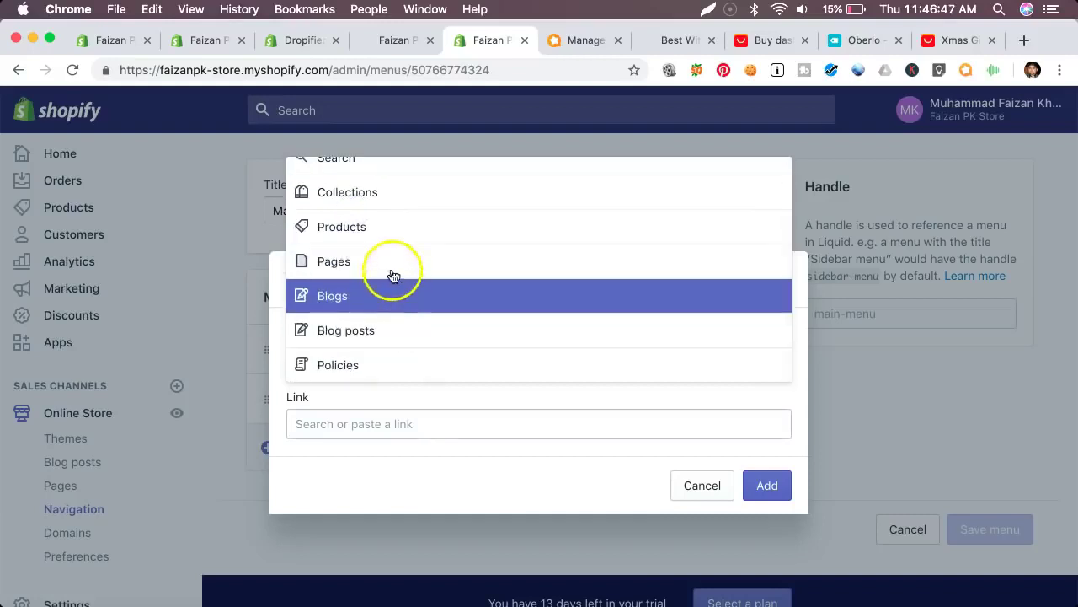
pyautogui.click(393, 268)
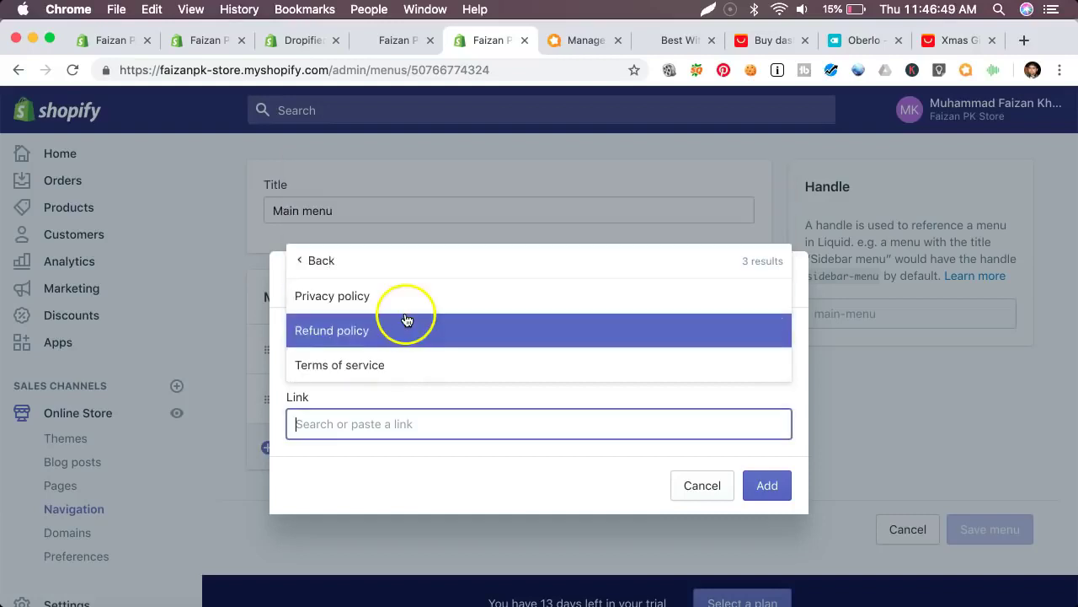
pyautogui.click(391, 266)
pyautogui.click(213, 432)
pyautogui.click(700, 484)
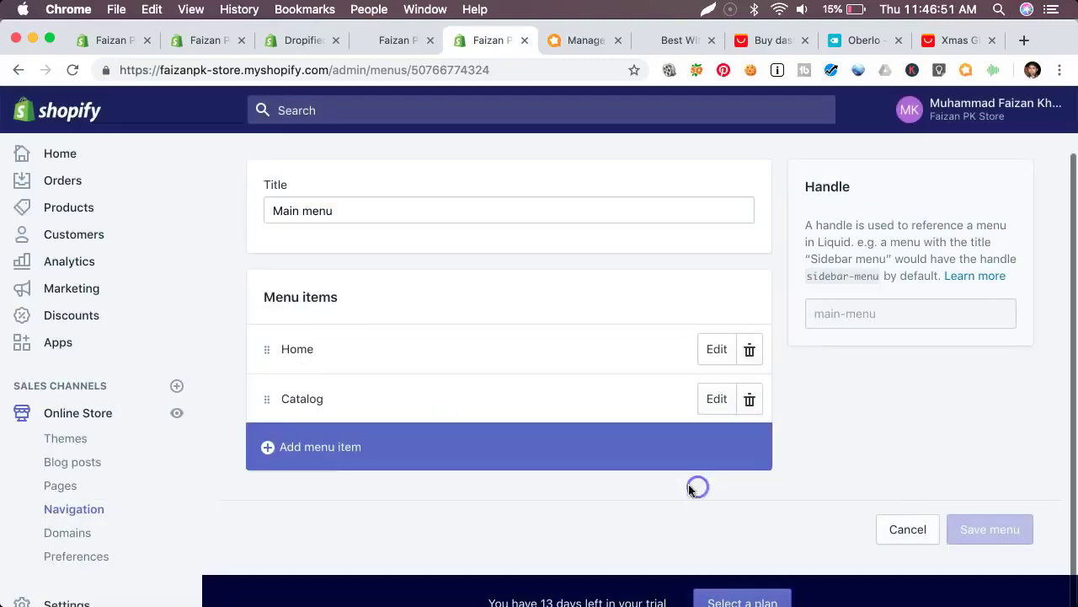
# Check the store's page list for the Contact page and reopen the main menu from the navigation settings.
pyautogui.click(74, 485)
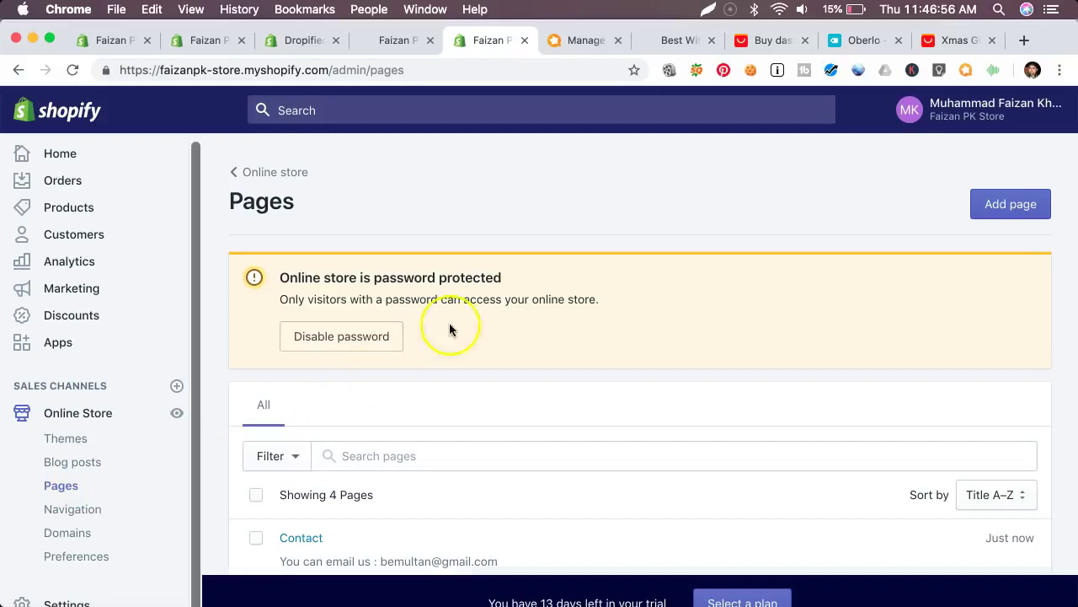
pyautogui.scroll(-5, 851, 287)
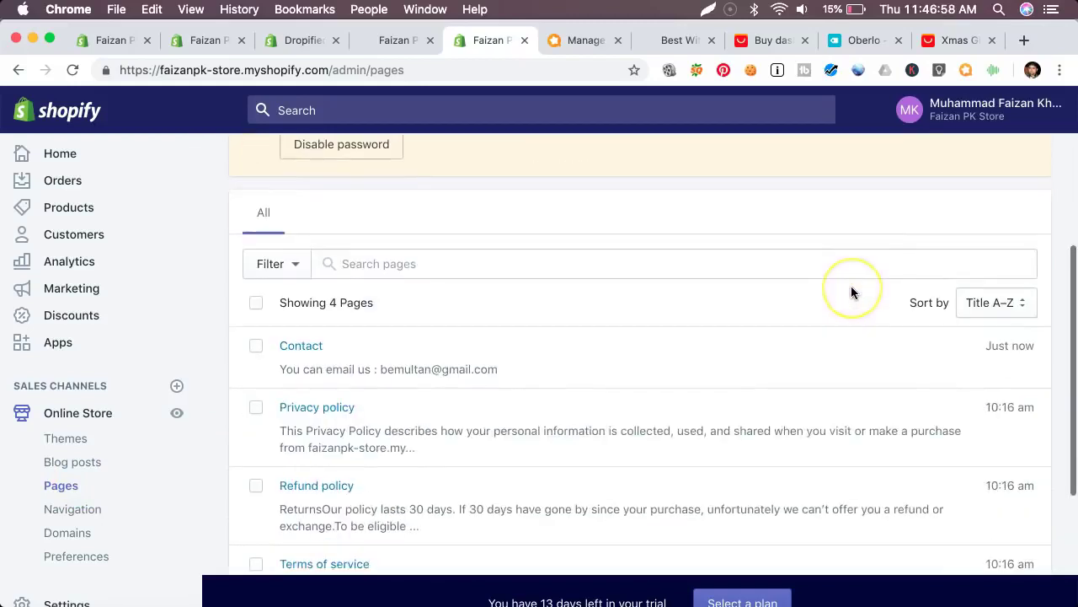
pyautogui.scroll(-2, 851, 291)
pyautogui.scroll(5, 849, 291)
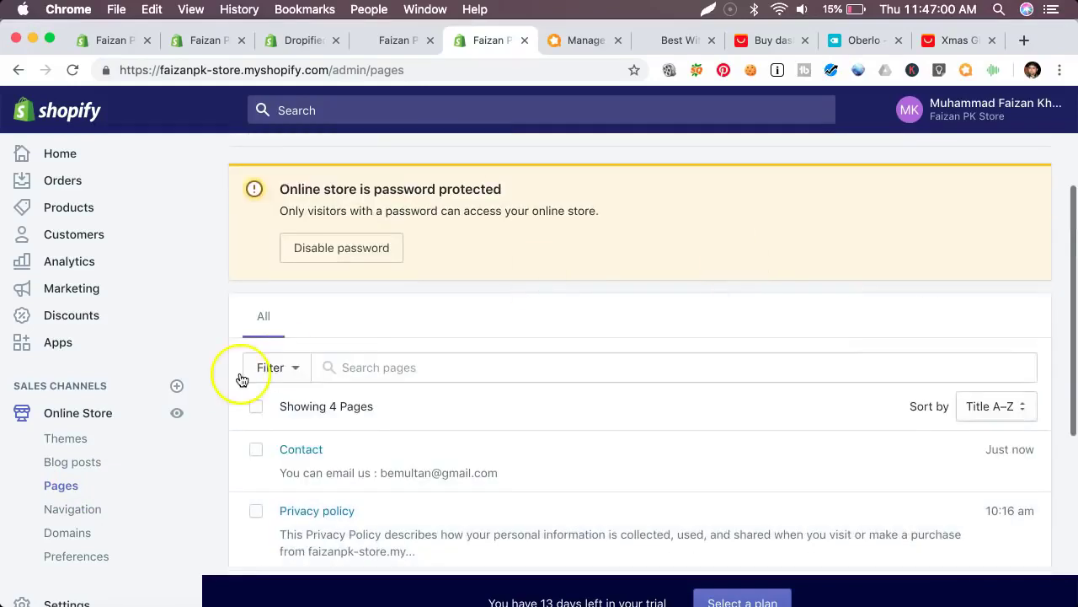
pyautogui.click(84, 509)
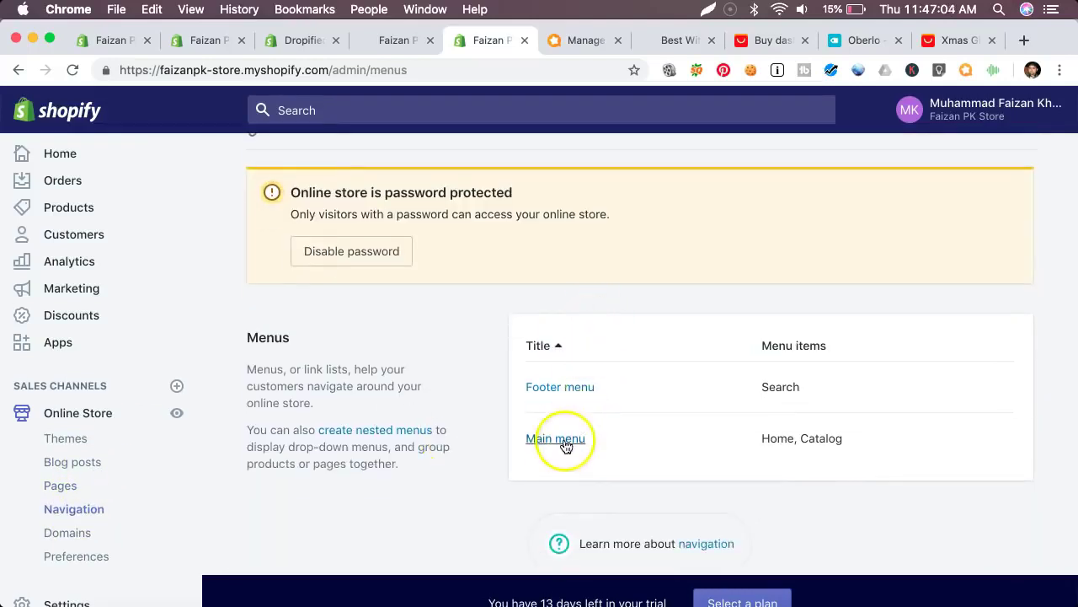
pyautogui.click(558, 438)
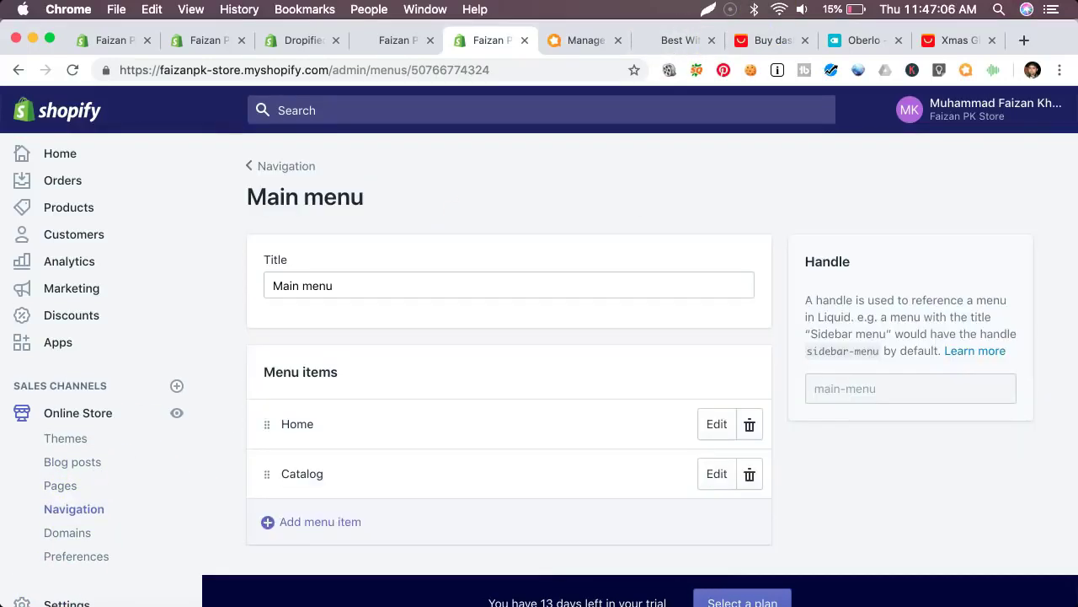
pyautogui.click(341, 524)
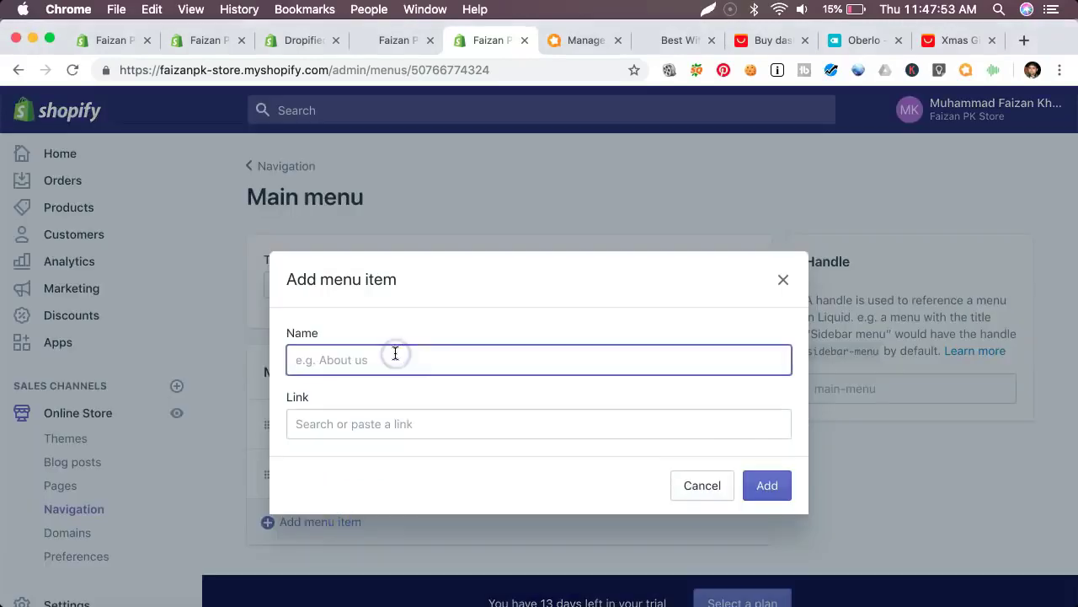
pyautogui.click(331, 432)
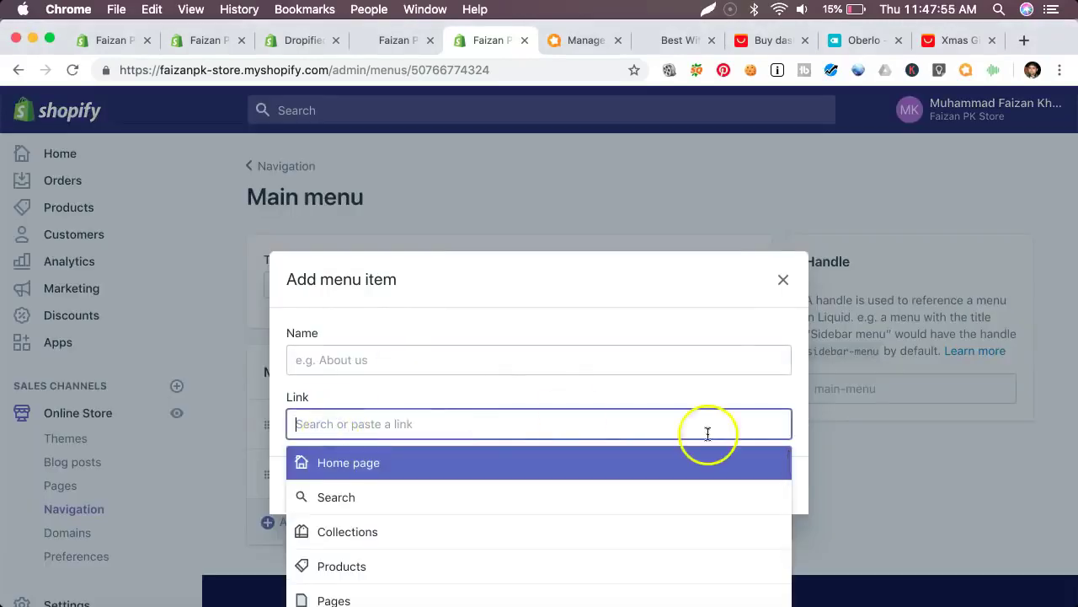
pyautogui.click(783, 279)
# Reload the admin page and add a main menu item named "Contact" that links to the Contact page.
pyautogui.click(65, 68)
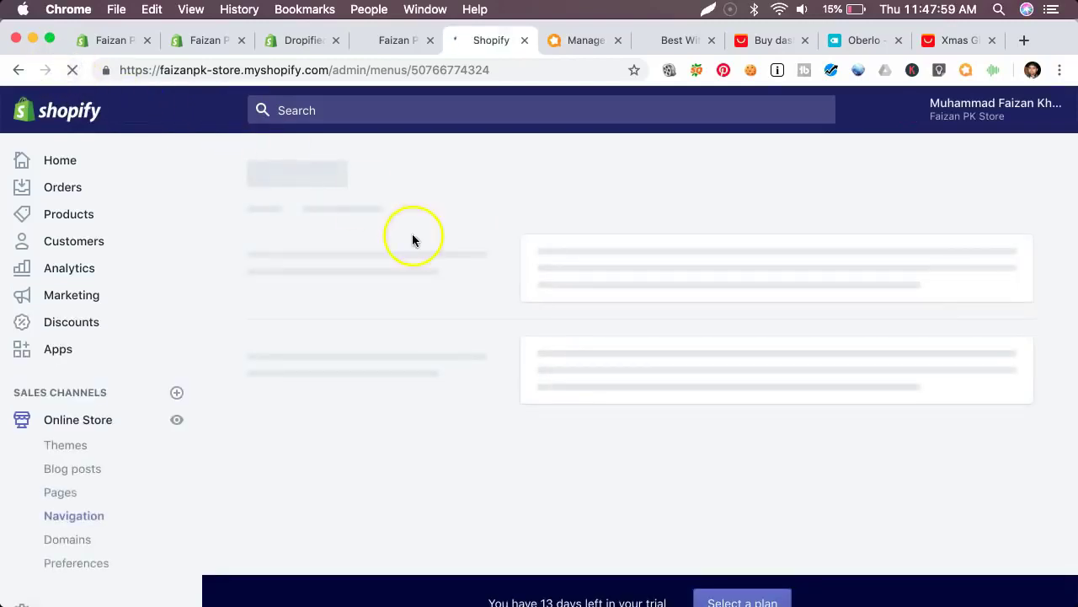
pyautogui.click(578, 444)
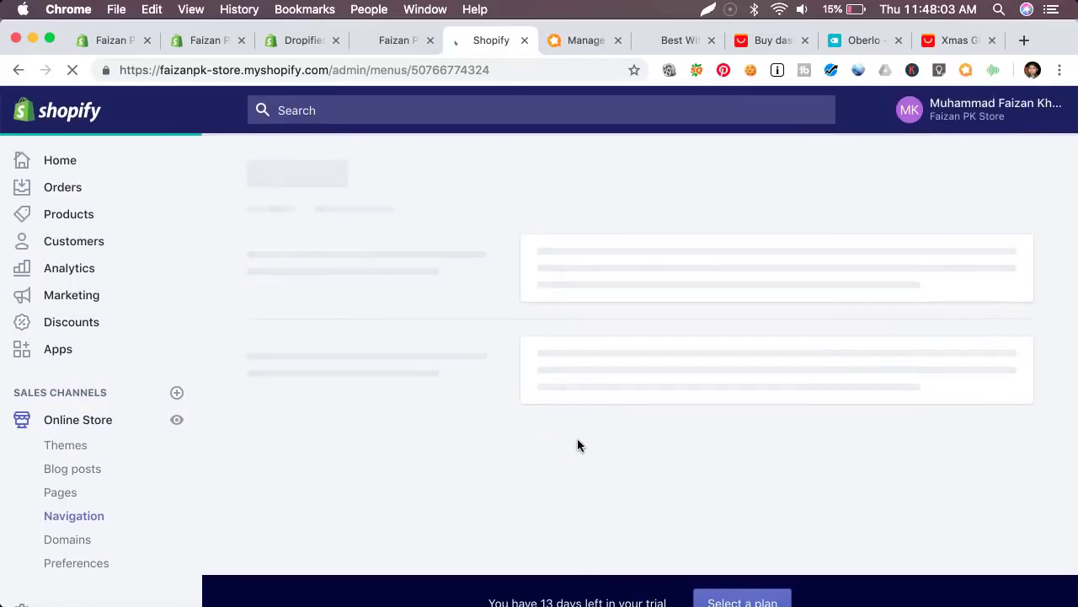
pyautogui.scroll(-2, 577, 445)
pyautogui.click(337, 428)
pyautogui.click(342, 418)
pyautogui.click(354, 313)
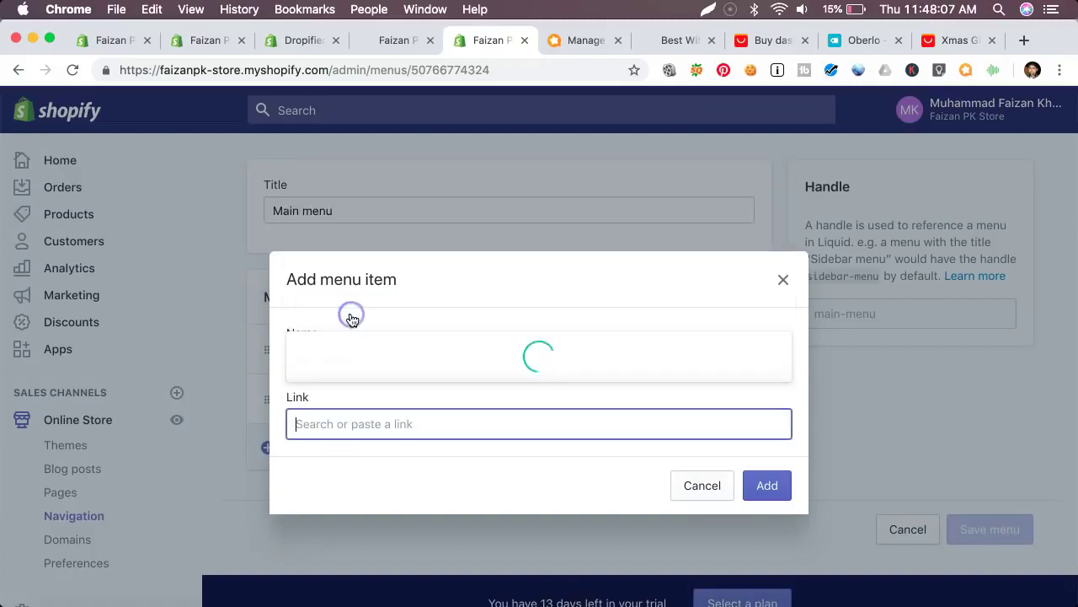
pyautogui.click(379, 265)
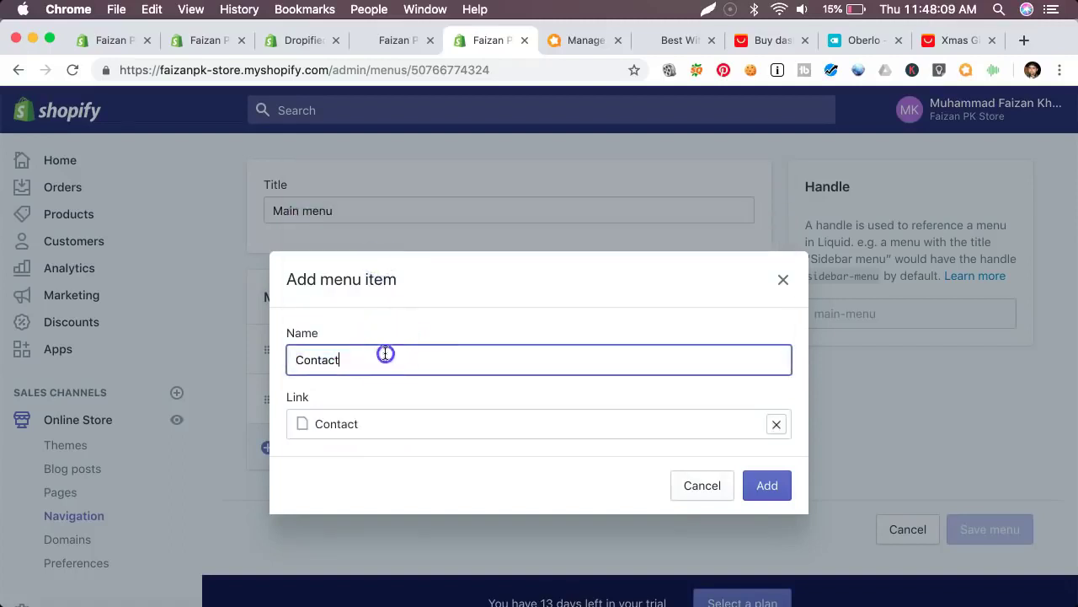
pyautogui.click(762, 486)
# Save the main menu and return to the Navigation page.
pyautogui.scroll(-1, 957, 516)
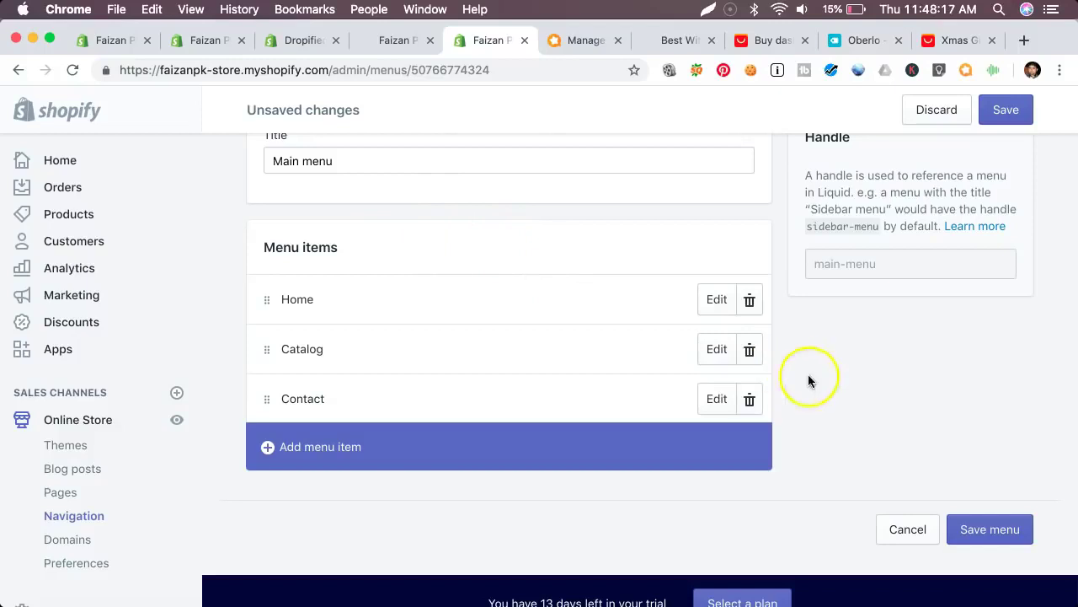
pyautogui.click(988, 534)
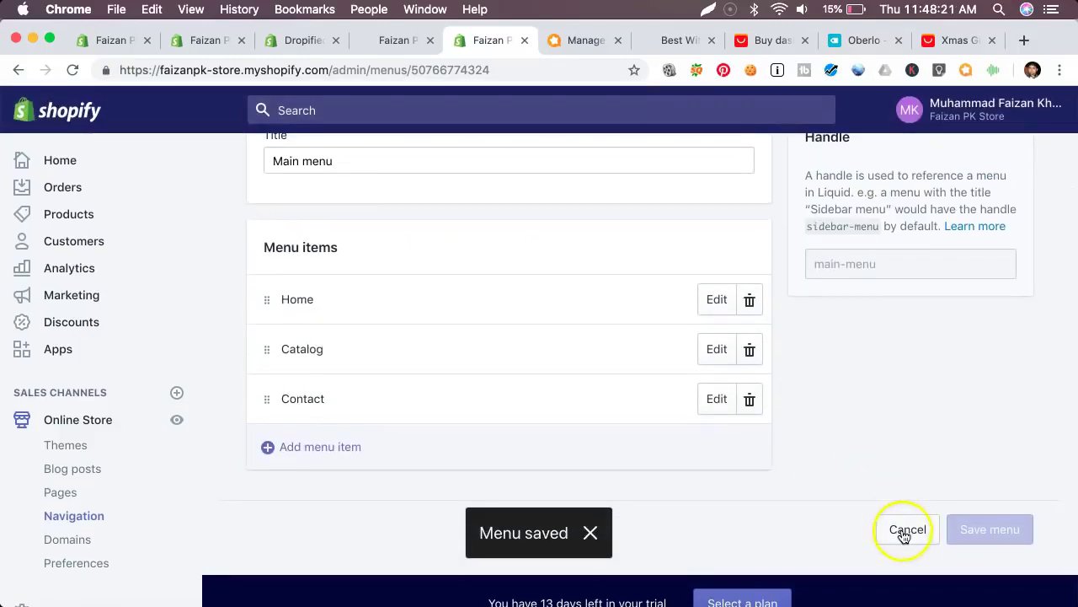
pyautogui.click(88, 516)
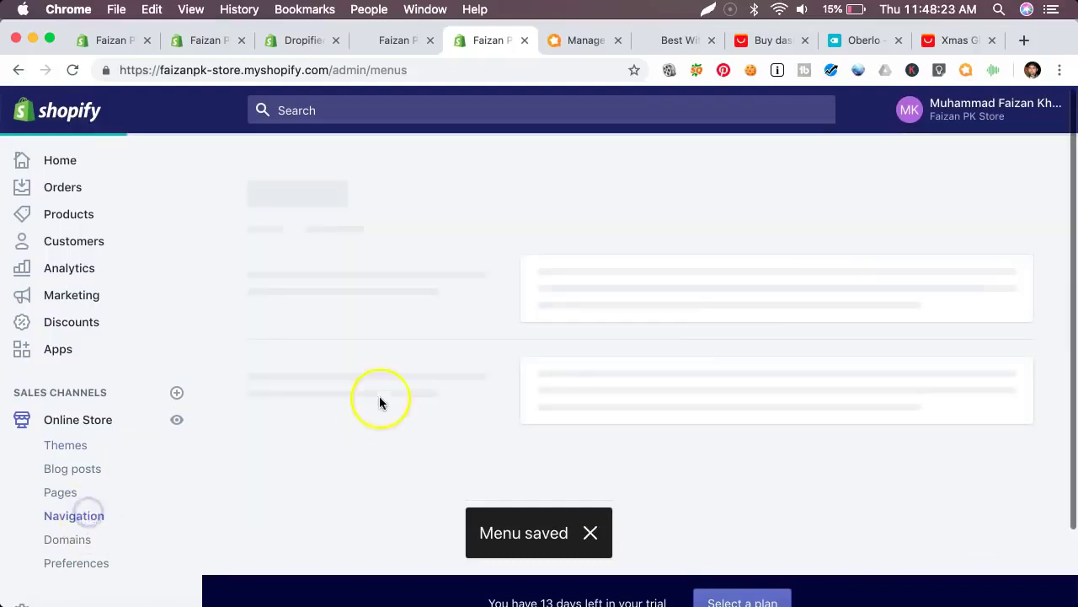
# Open the footer menu and add a "Refund policy" menu item linked to the Refund policy page.
pyautogui.scroll(-3, 556, 341)
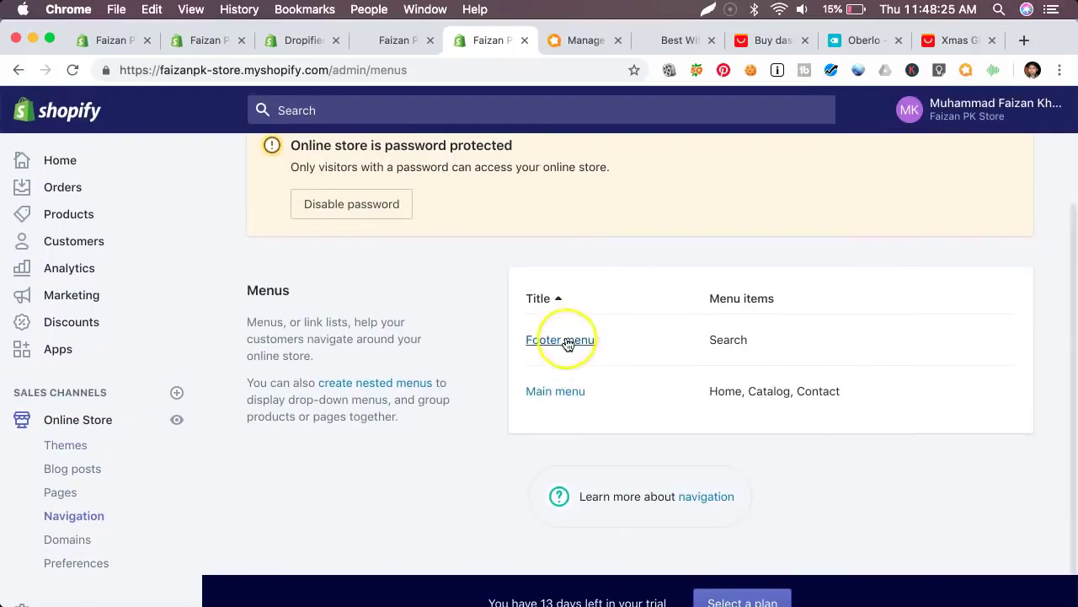
pyautogui.click(565, 339)
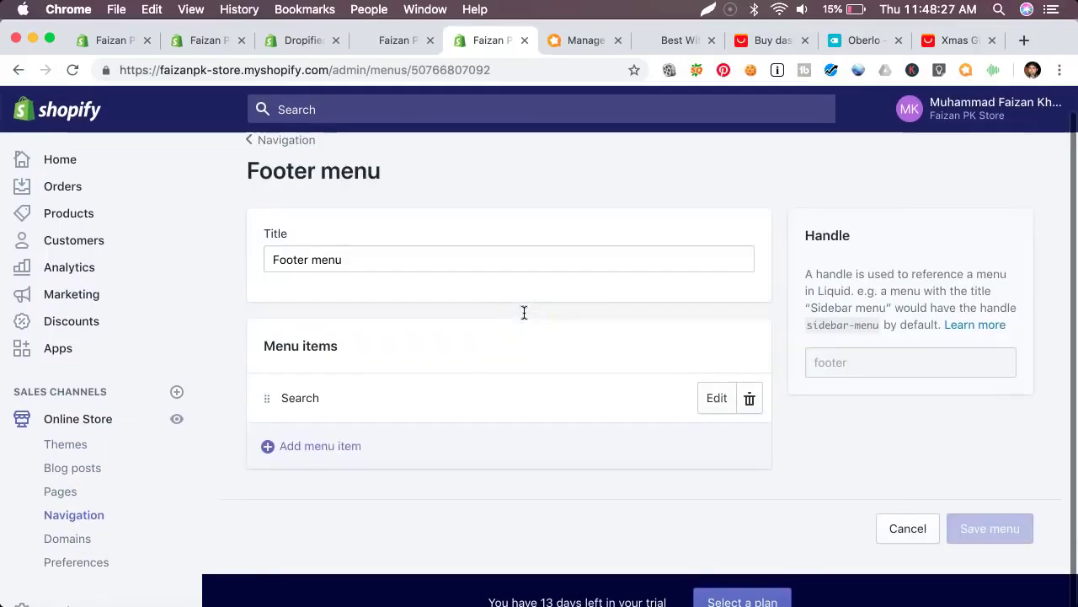
pyautogui.click(340, 446)
pyautogui.click(349, 358)
pyautogui.click(340, 410)
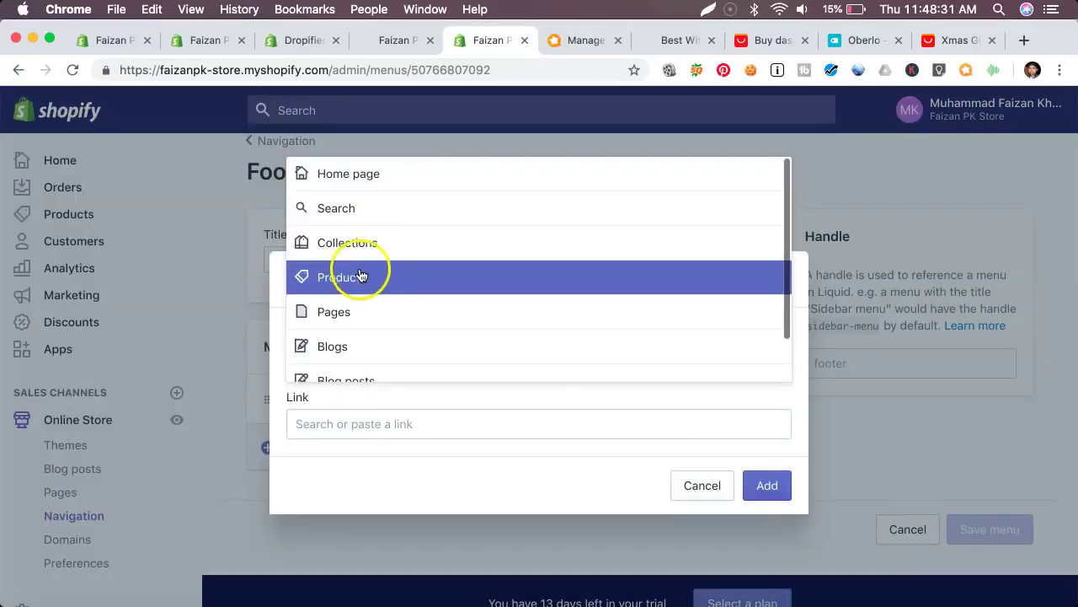
pyautogui.click(357, 313)
pyautogui.click(366, 327)
pyautogui.click(766, 486)
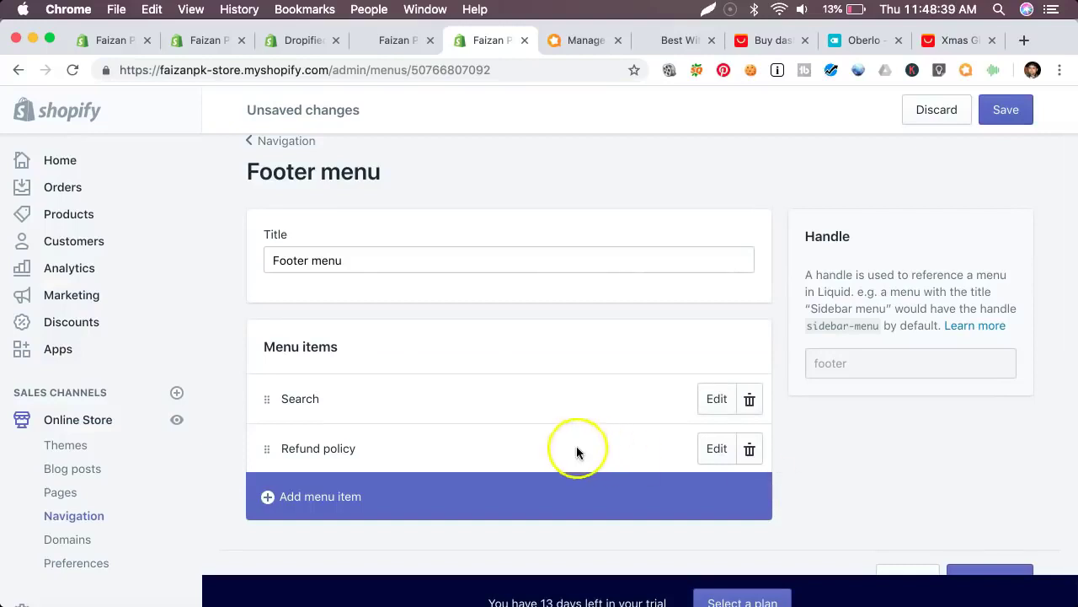
# Add a "Terms of service" item linked to the Terms of service page, and save the footer menu.
pyautogui.click(453, 495)
pyautogui.click(360, 416)
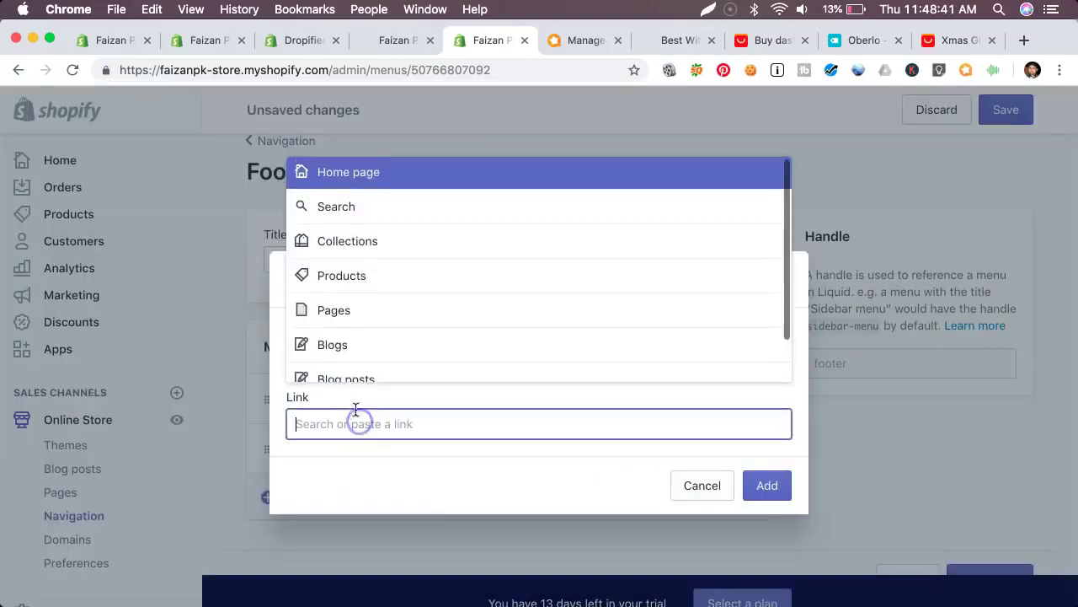
pyautogui.click(348, 324)
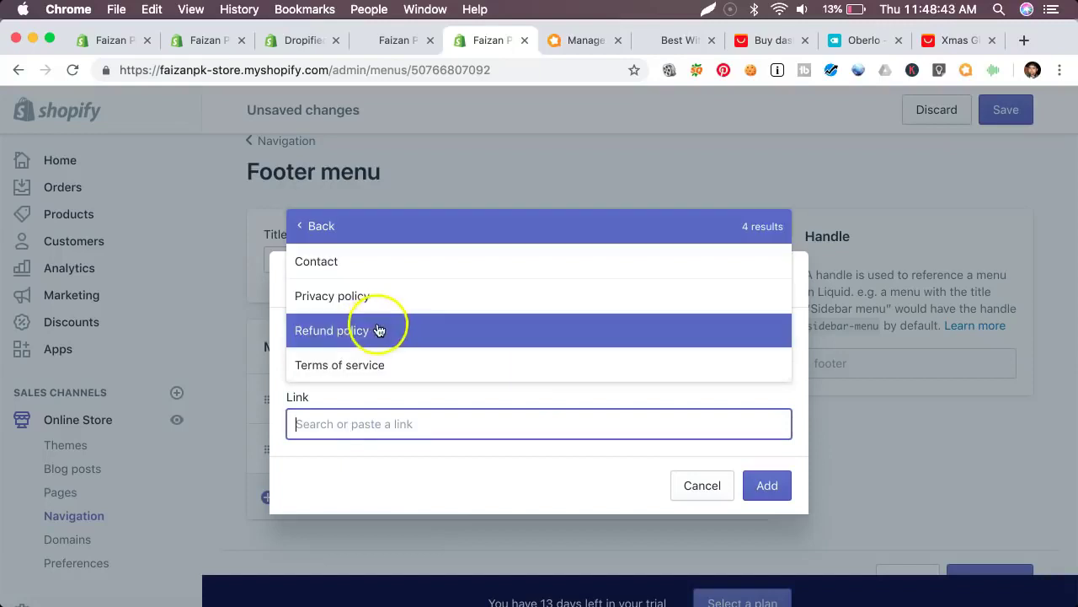
pyautogui.click(368, 363)
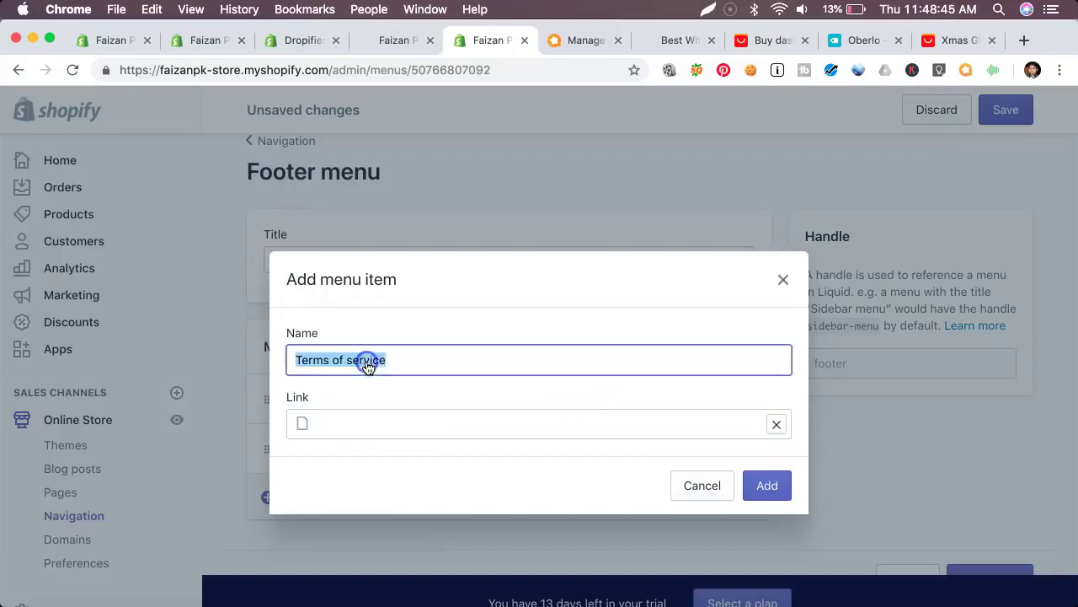
pyautogui.click(763, 486)
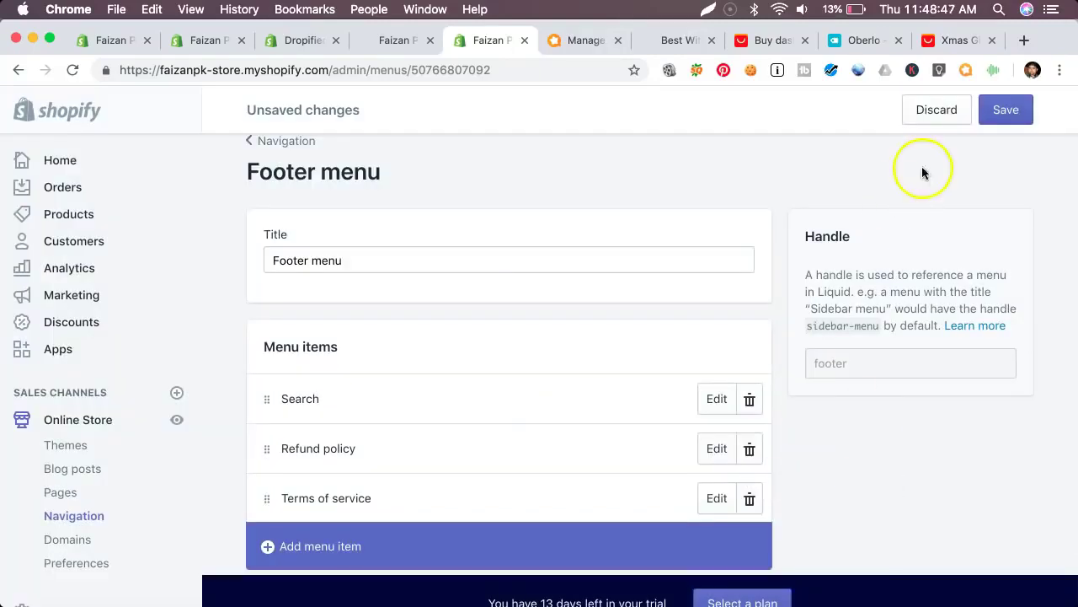
pyautogui.click(1006, 110)
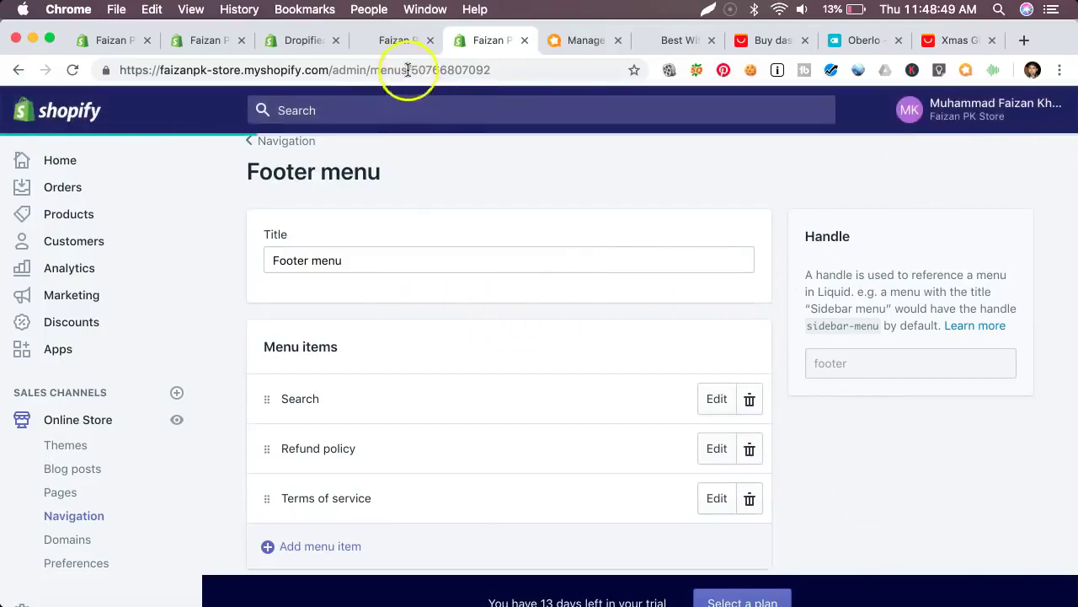
pyautogui.scroll(-2, 380, 323)
pyautogui.click(80, 527)
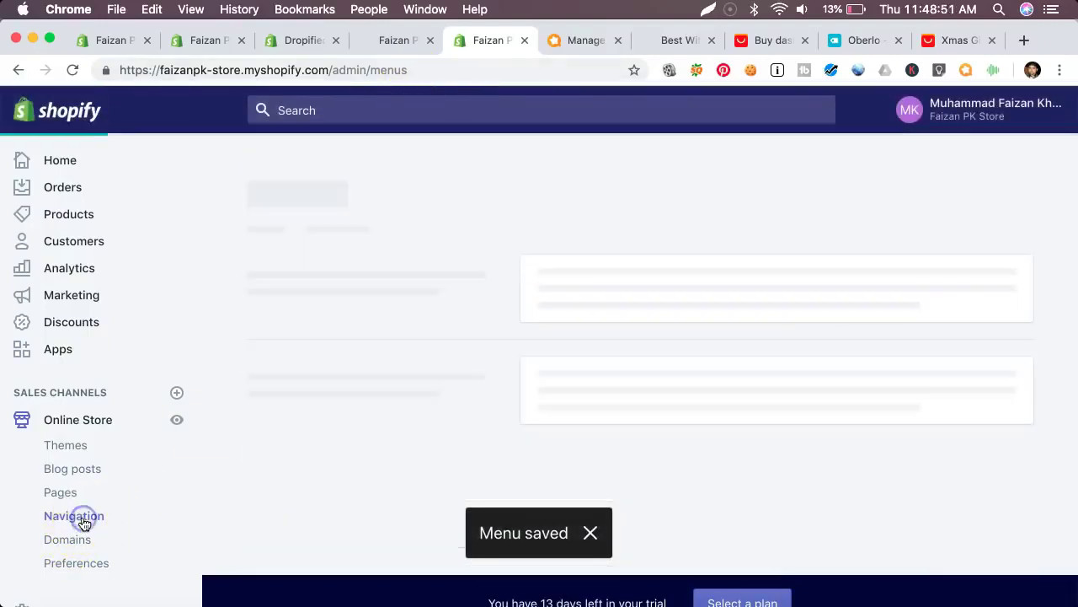
# Reload the storefront and check the Contact page from the header menu and the Refund policy page from the footer.
pyautogui.click(393, 38)
pyautogui.scroll(10, 401, 179)
pyautogui.press('super+r')
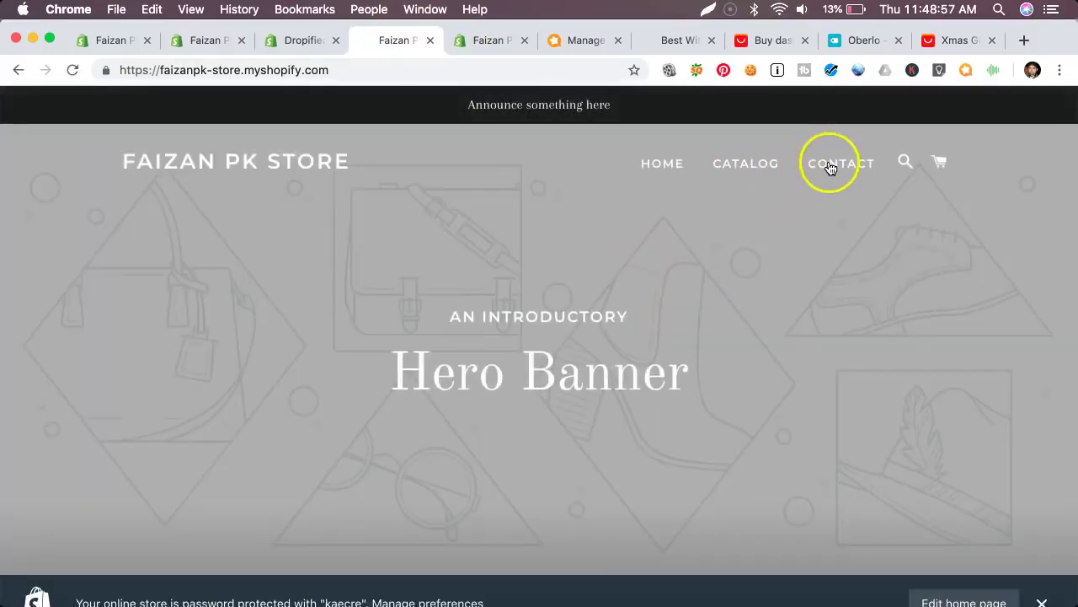
pyautogui.click(830, 165)
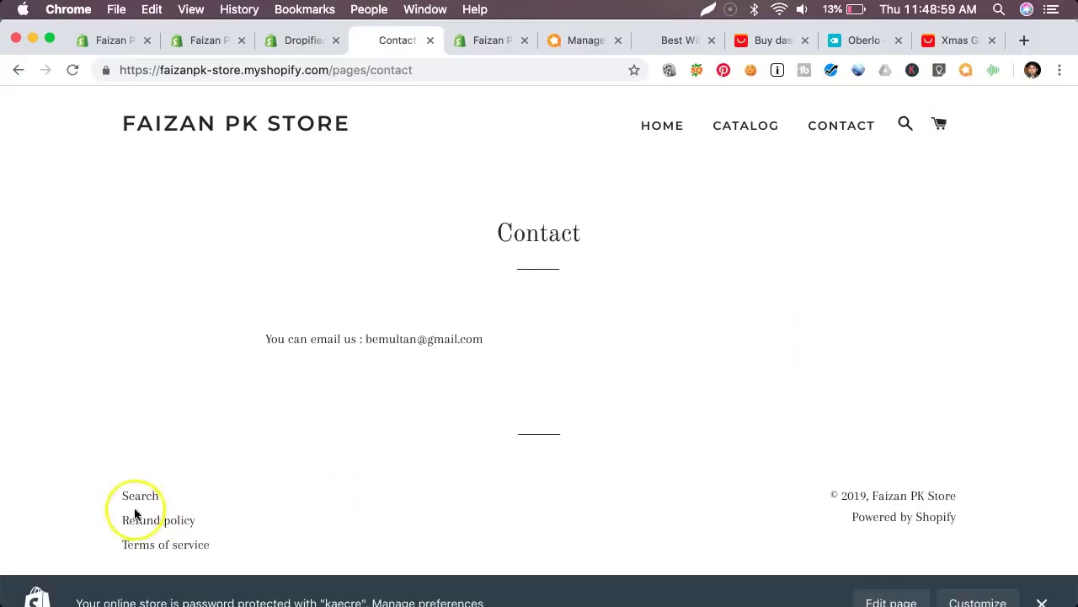
pyautogui.click(152, 523)
pyautogui.scroll(-15, 152, 525)
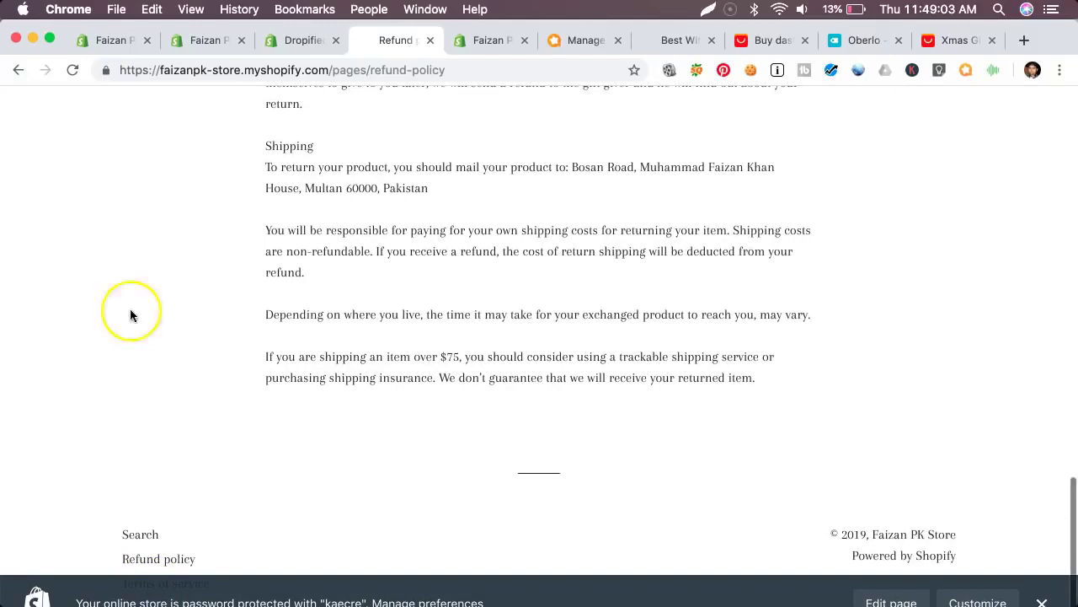
# Close the redundant Dropified and Shopify admin browser tabs and switch to the remaining store admin tab.
pyautogui.click(301, 40)
pyautogui.click(334, 40)
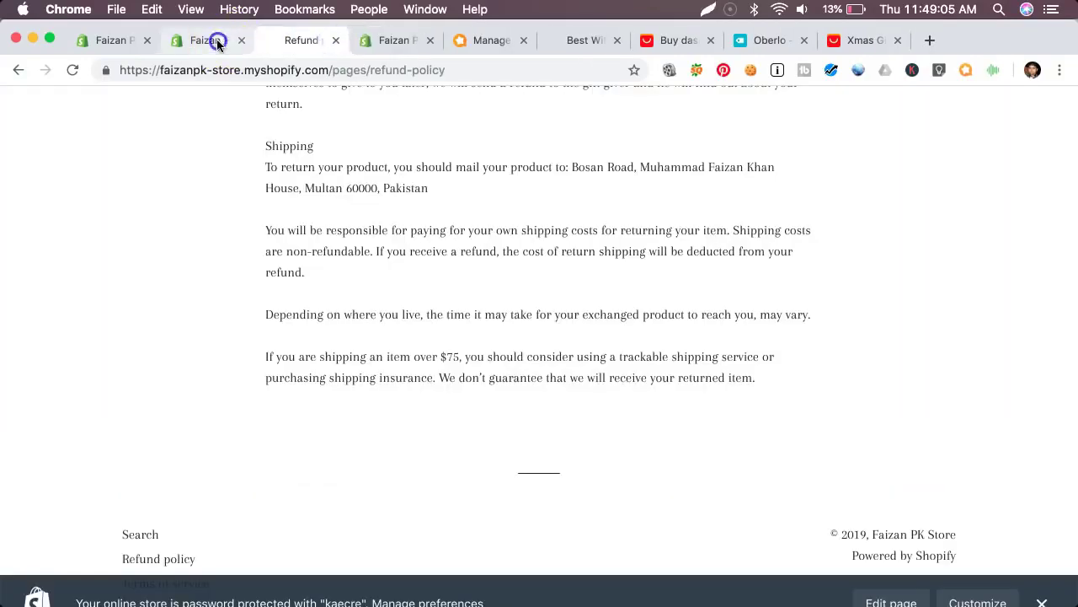
pyautogui.click(211, 40)
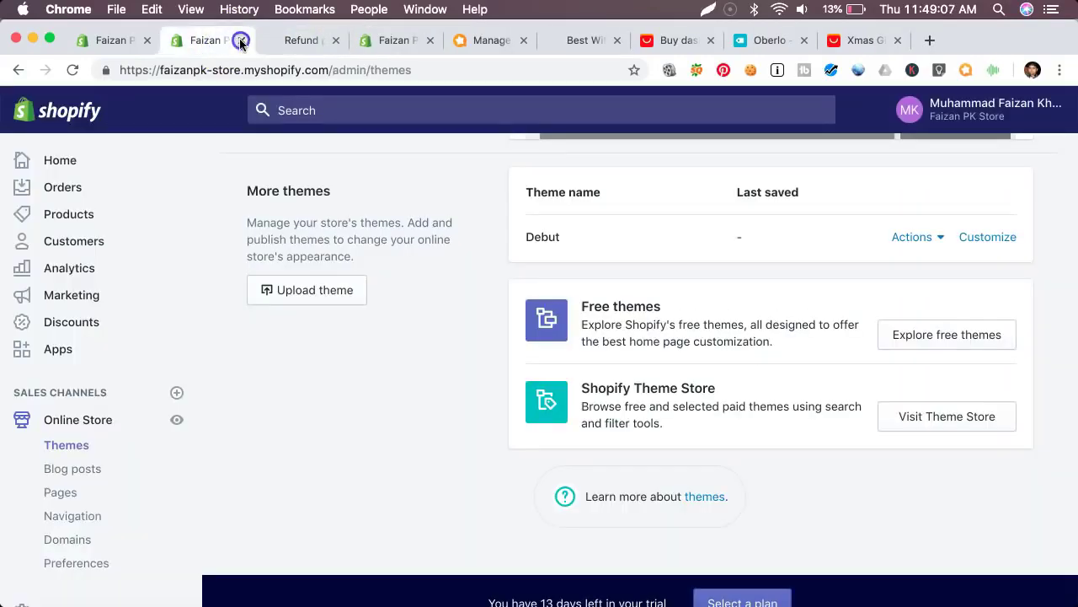
pyautogui.click(240, 40)
pyautogui.click(338, 40)
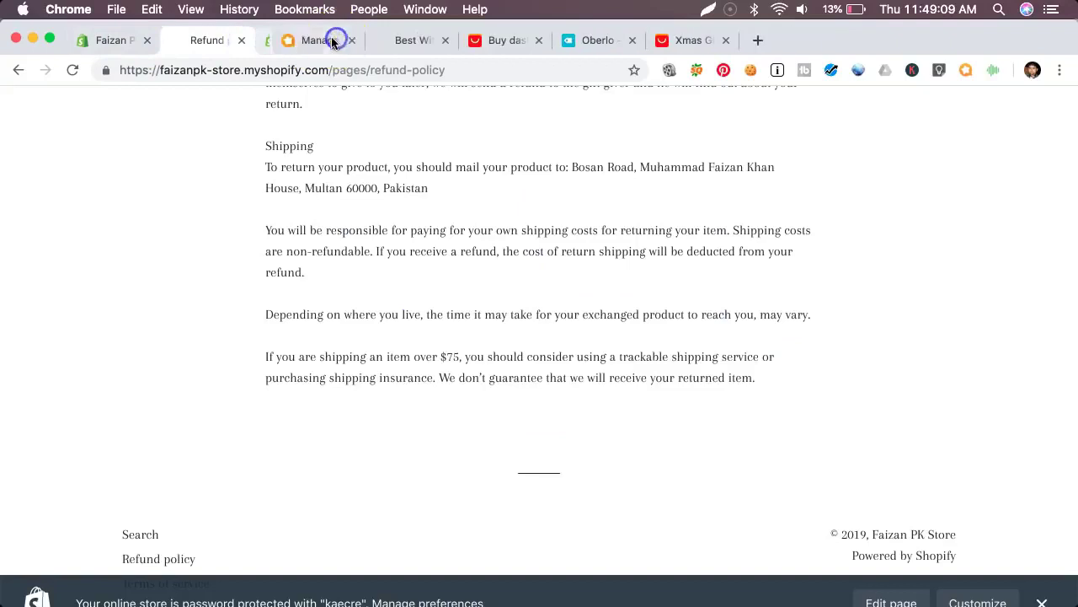
pyautogui.click(109, 40)
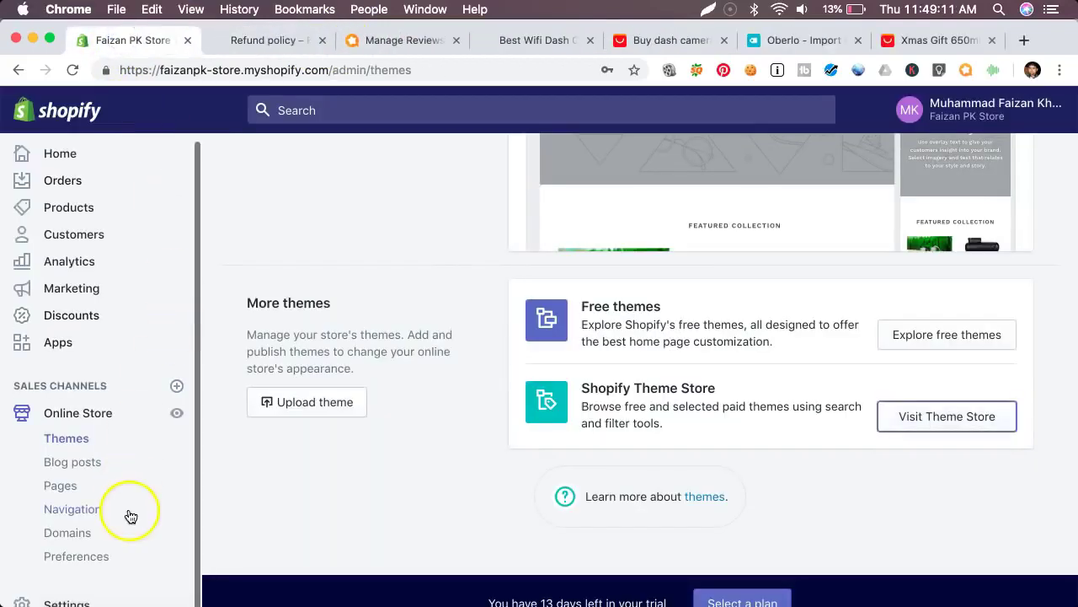
# Examine the store's domain settings, including the pages for connecting an existing domain and buying a new one.
pyautogui.click(85, 533)
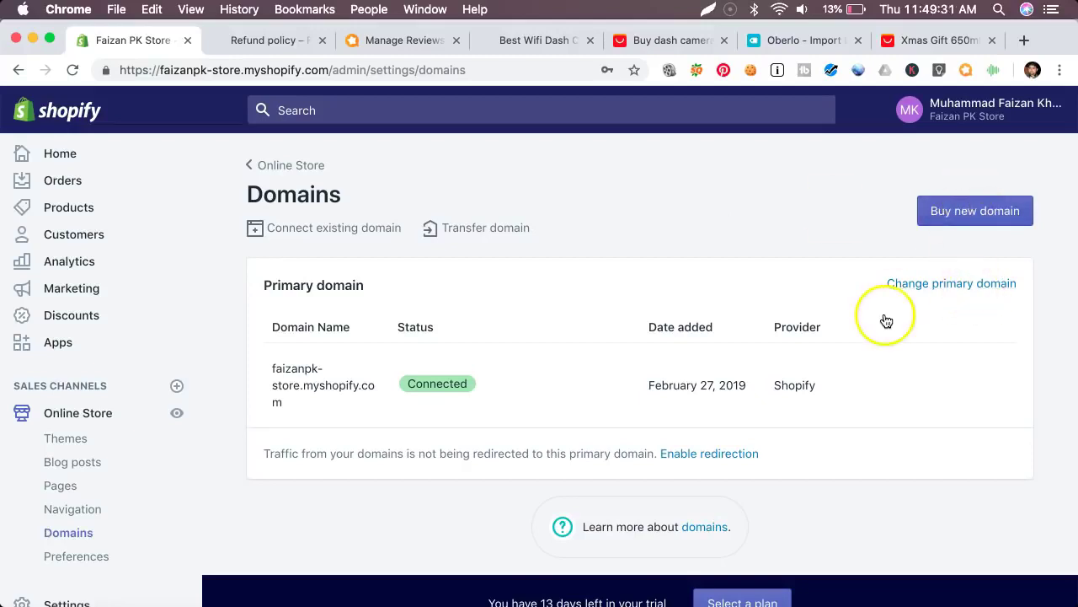
pyautogui.scroll(-2, 842, 337)
pyautogui.scroll(2, 691, 388)
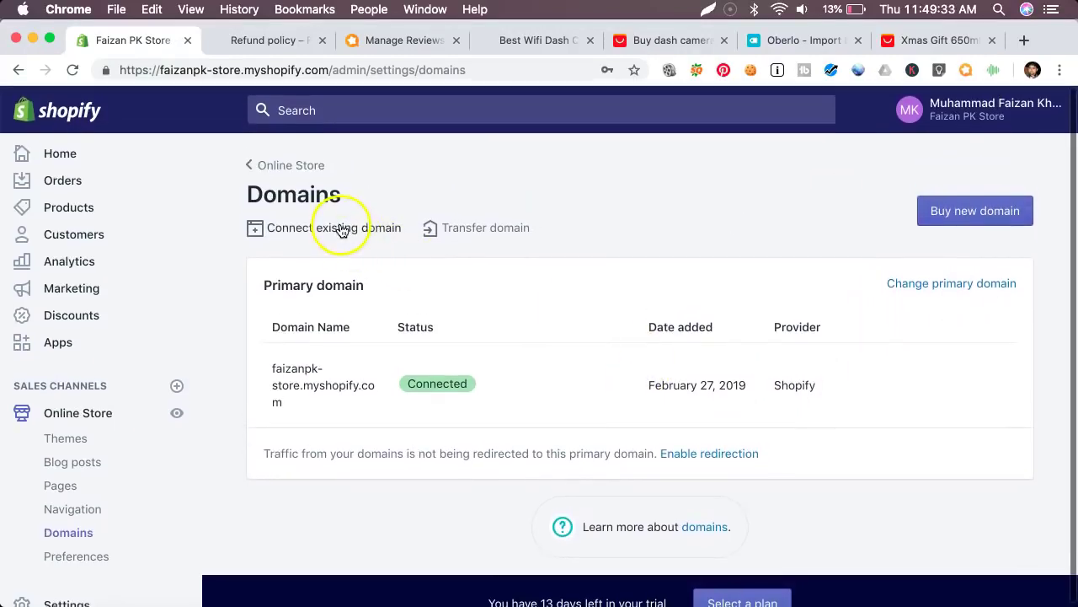
pyautogui.click(342, 231)
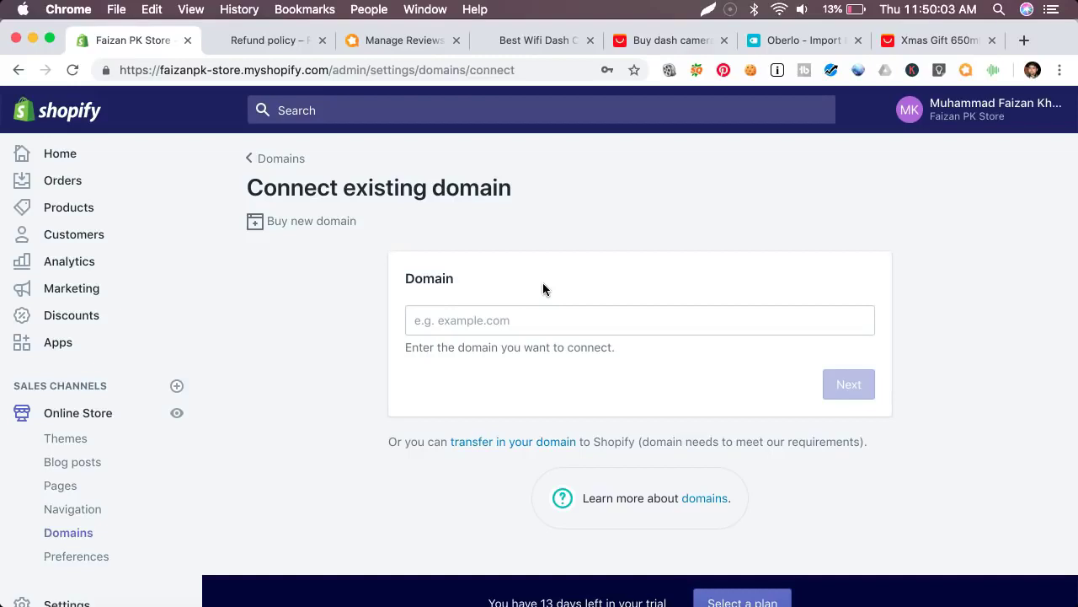
pyautogui.click(479, 313)
pyautogui.click(425, 253)
pyautogui.click(279, 158)
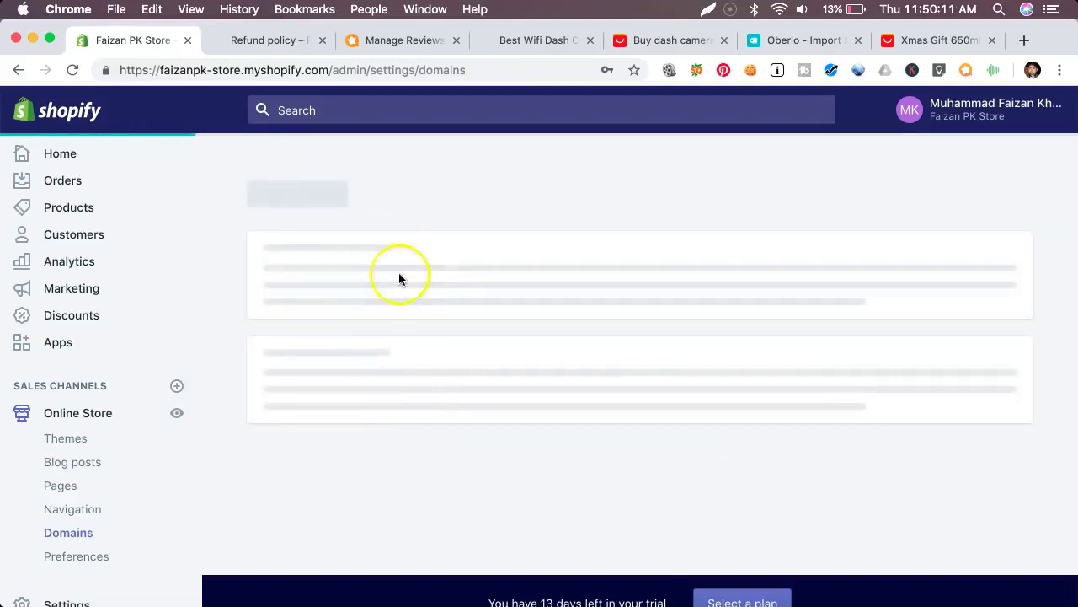
pyautogui.click(973, 220)
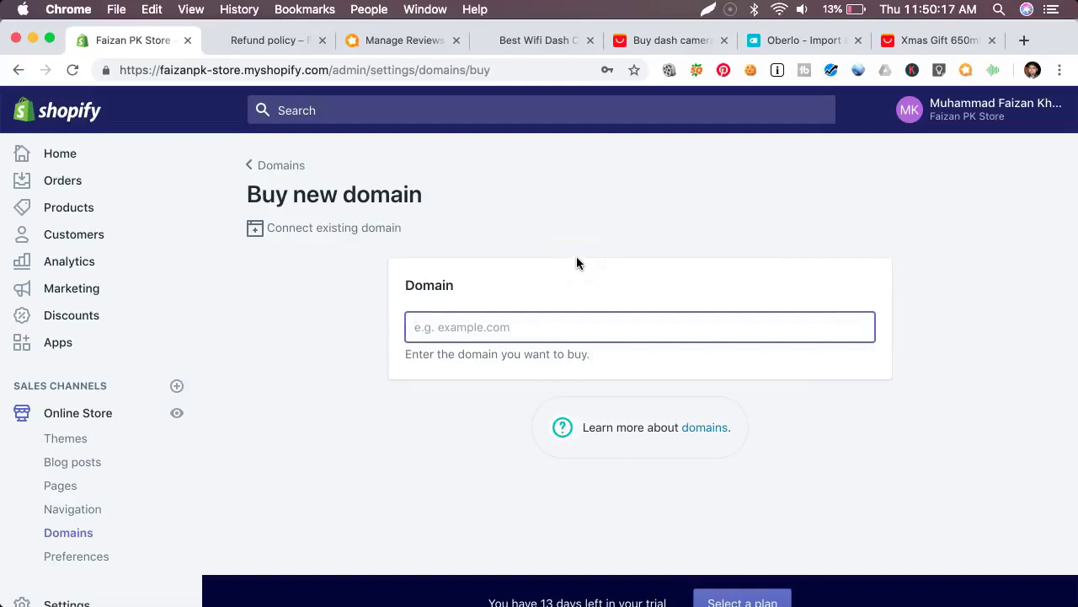
# In the online store preferences, set the homepage title to the owner's first name followed by "'s Store".
pyautogui.click(80, 557)
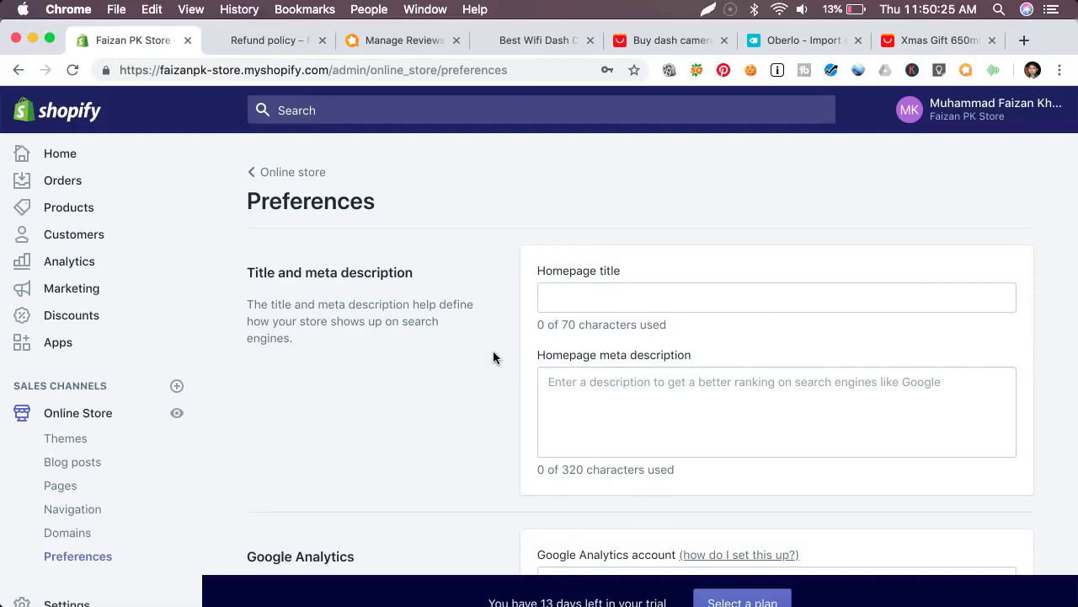
pyautogui.click(603, 304)
pyautogui.write('Faiu')
pyautogui.write('zan ')
pyautogui.write('St')
pyautogui.press('BackSpace')
pyautogui.press('BackSpace')
pyautogui.press('BackSpace')
pyautogui.write("'s Store")
pyautogui.scroll(-3, 621, 294)
# Examine the homepage meta description, Google Analytics and Facebook Pixel ID fields in the preferences.
pyautogui.click(624, 294)
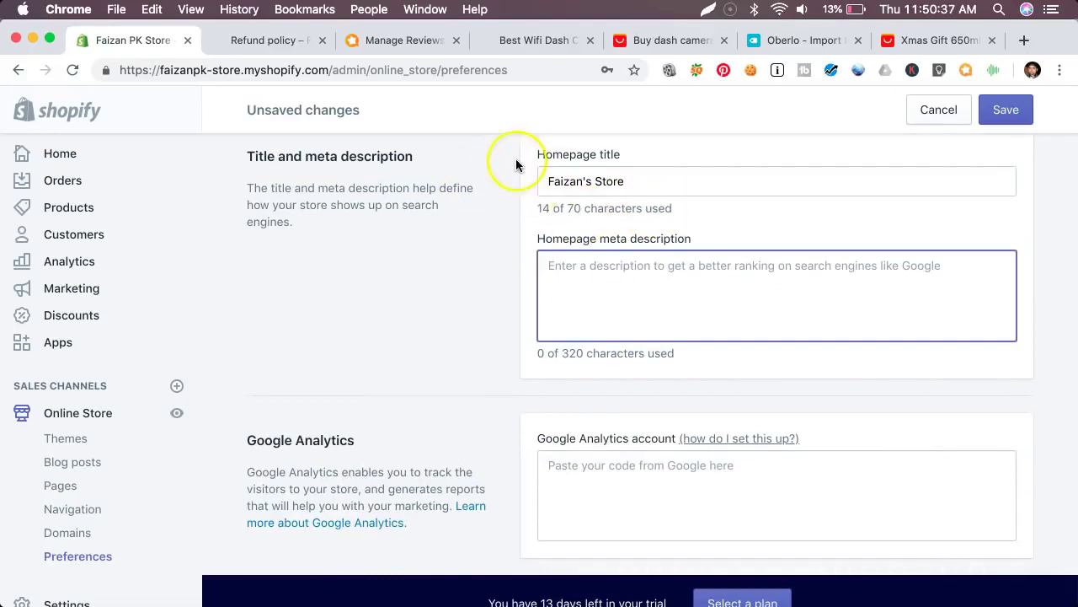
pyautogui.scroll(-2, 623, 266)
pyautogui.scroll(-7, 622, 265)
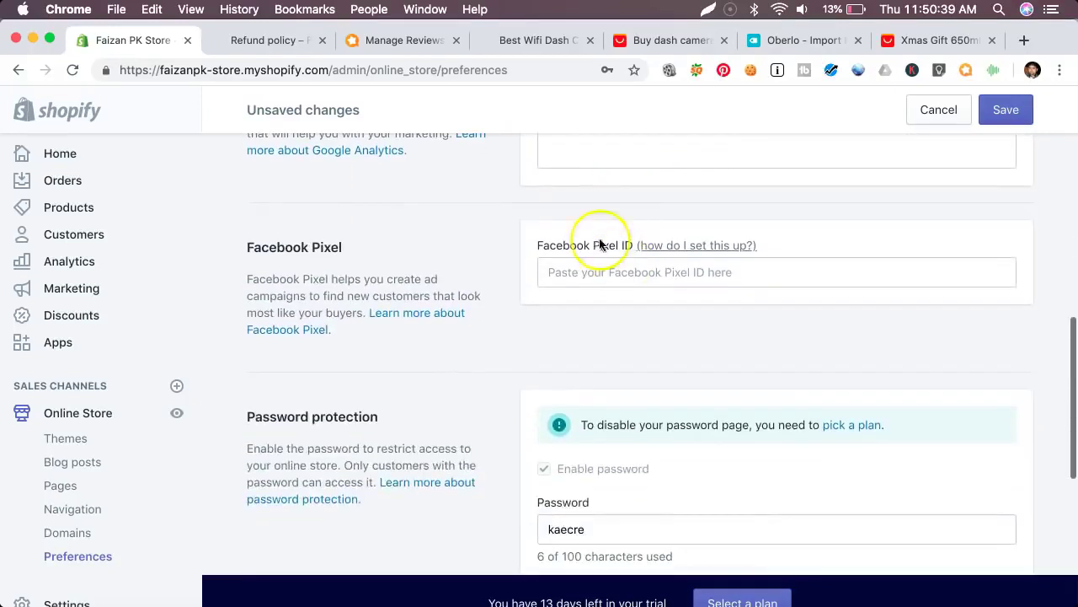
pyautogui.scroll(4, 614, 247)
pyautogui.scroll(-3, 584, 283)
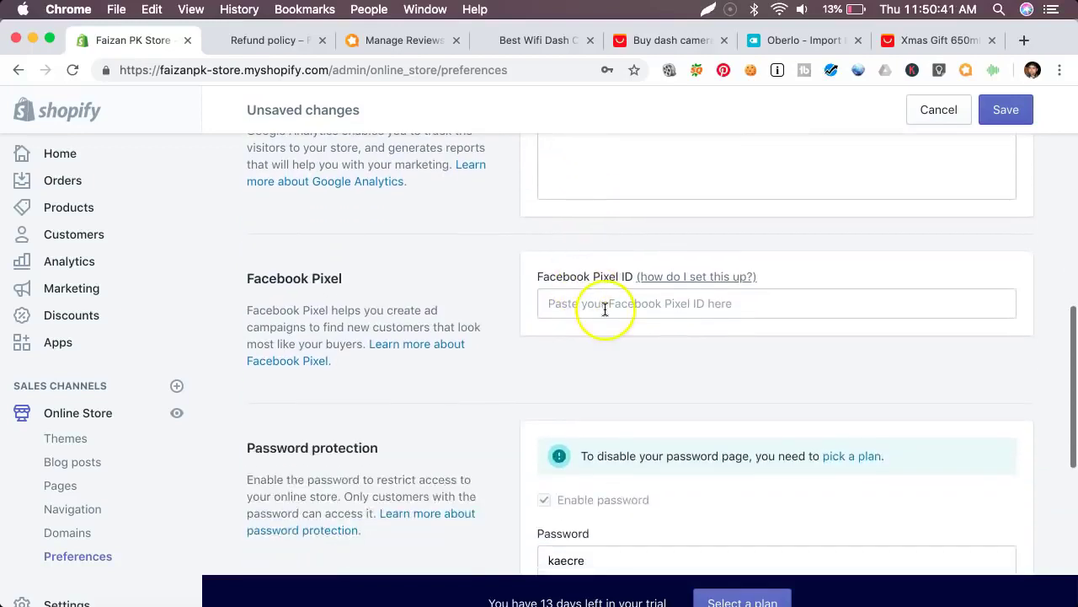
pyautogui.click(603, 306)
pyautogui.click(654, 308)
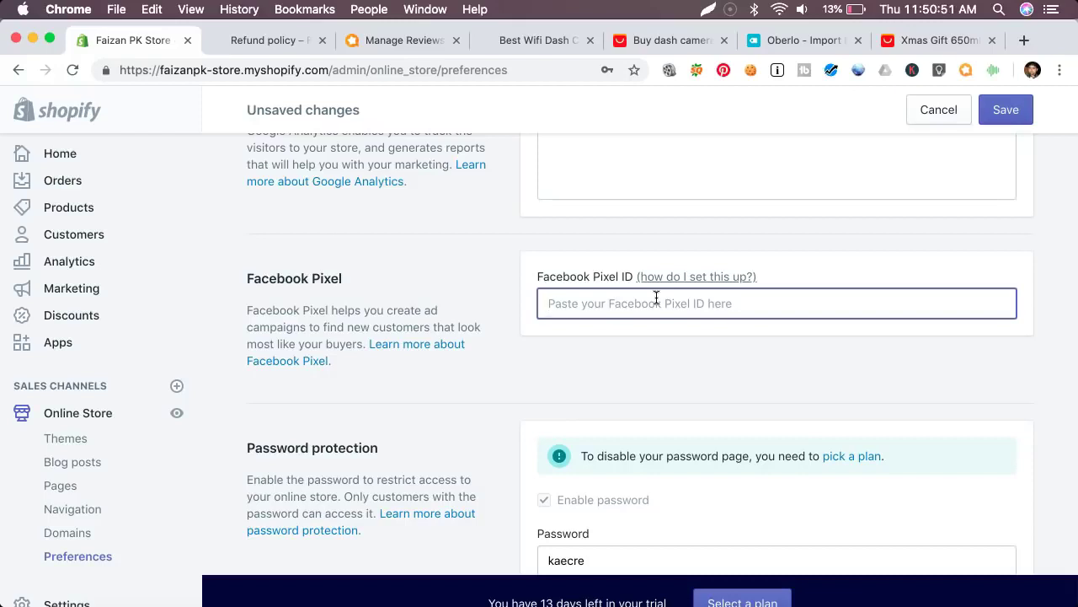
# Open the owner's YouTube channel in a new browser tab and view its uploaded videos.
pyautogui.click(1024, 42)
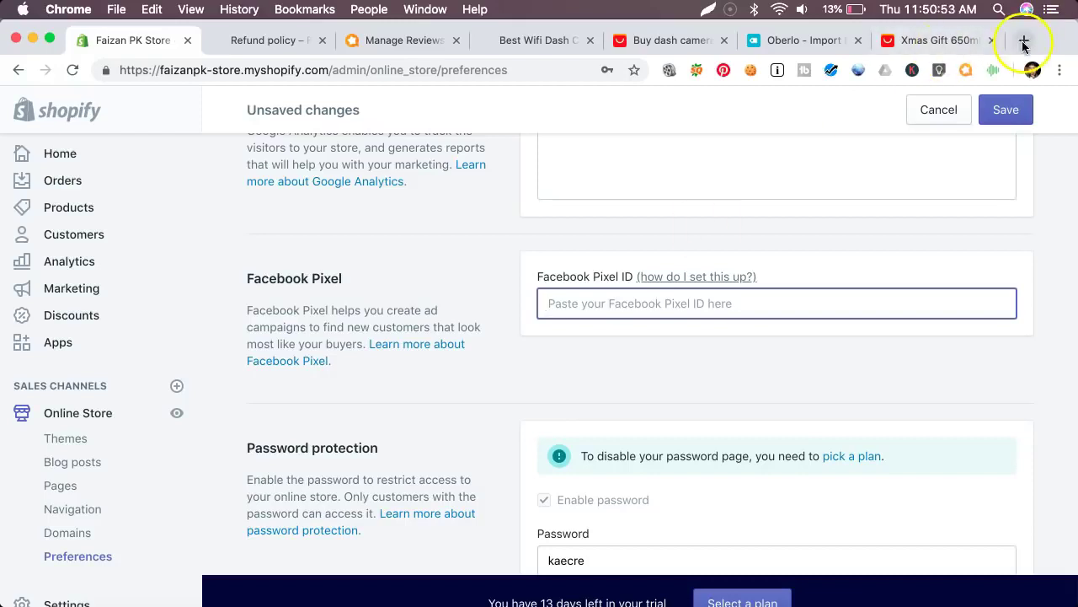
pyautogui.write('youtu')
pyautogui.press('Return')
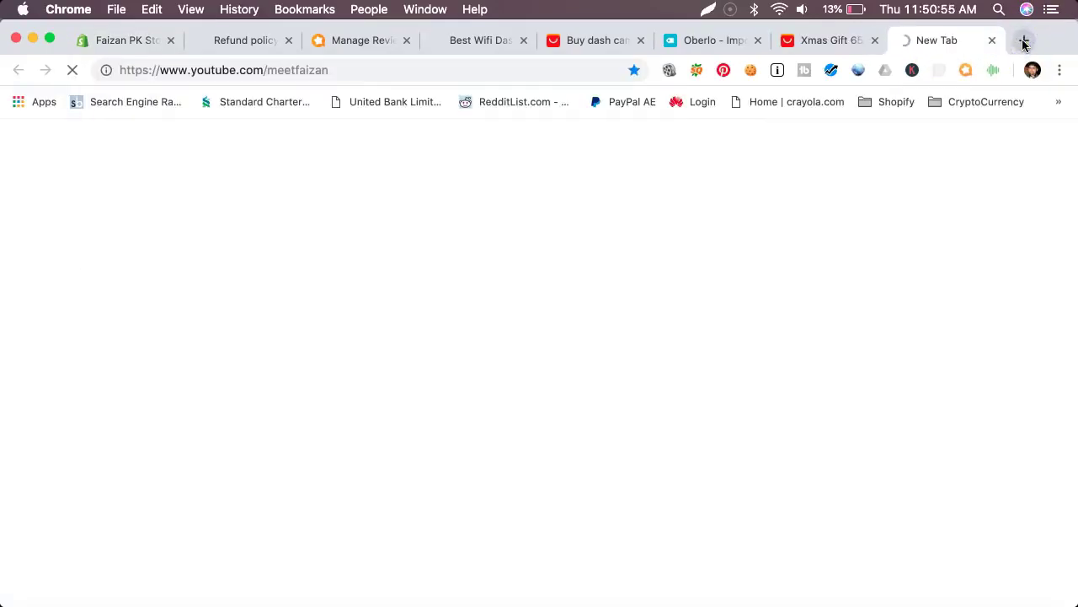
pyautogui.click(489, 335)
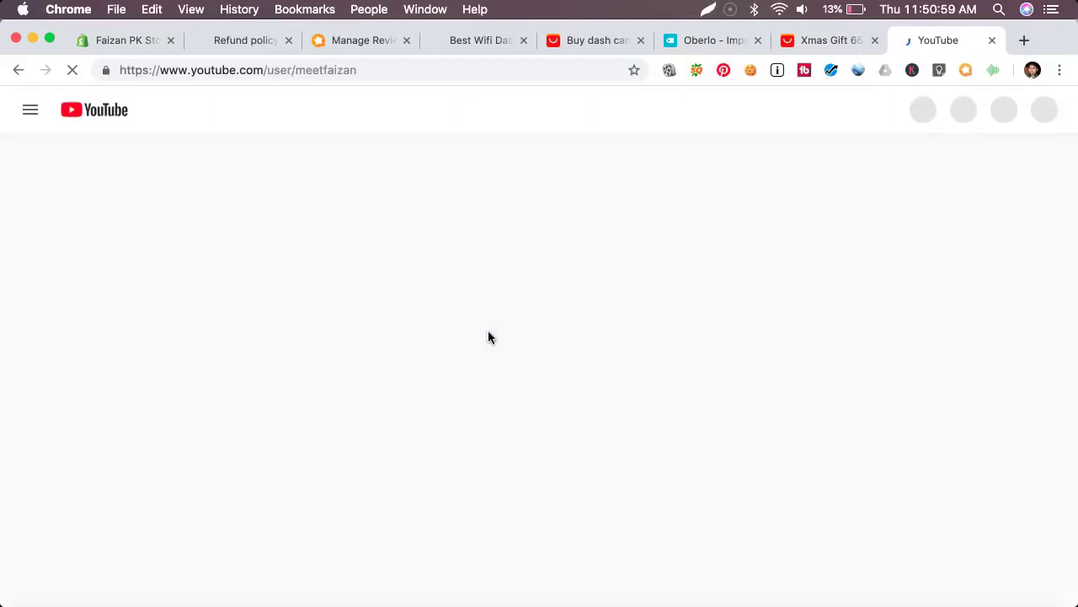
pyautogui.click(412, 305)
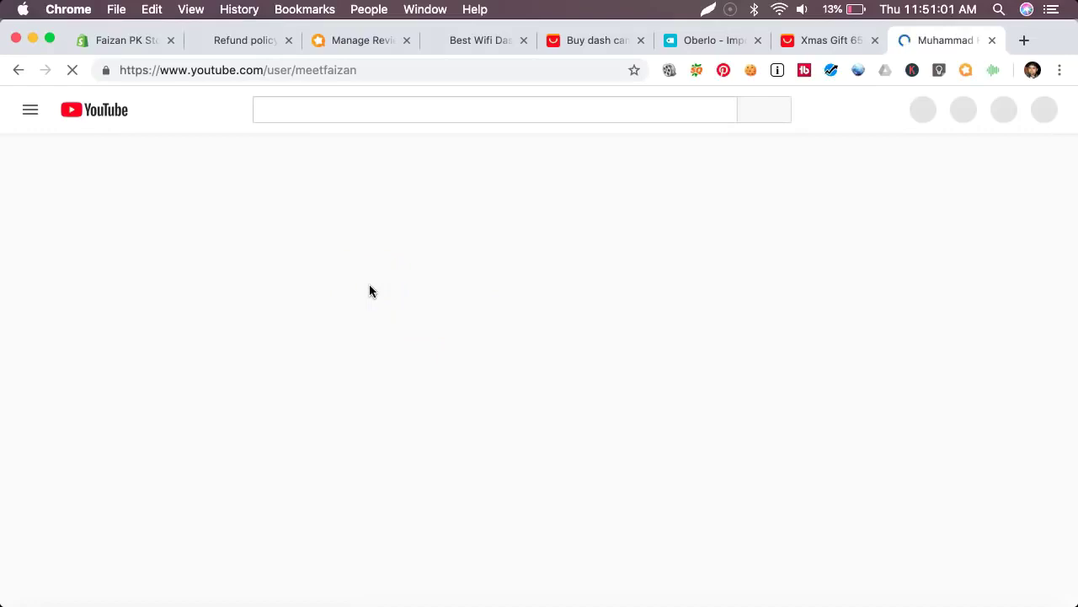
pyautogui.click(415, 354)
pyautogui.click(414, 375)
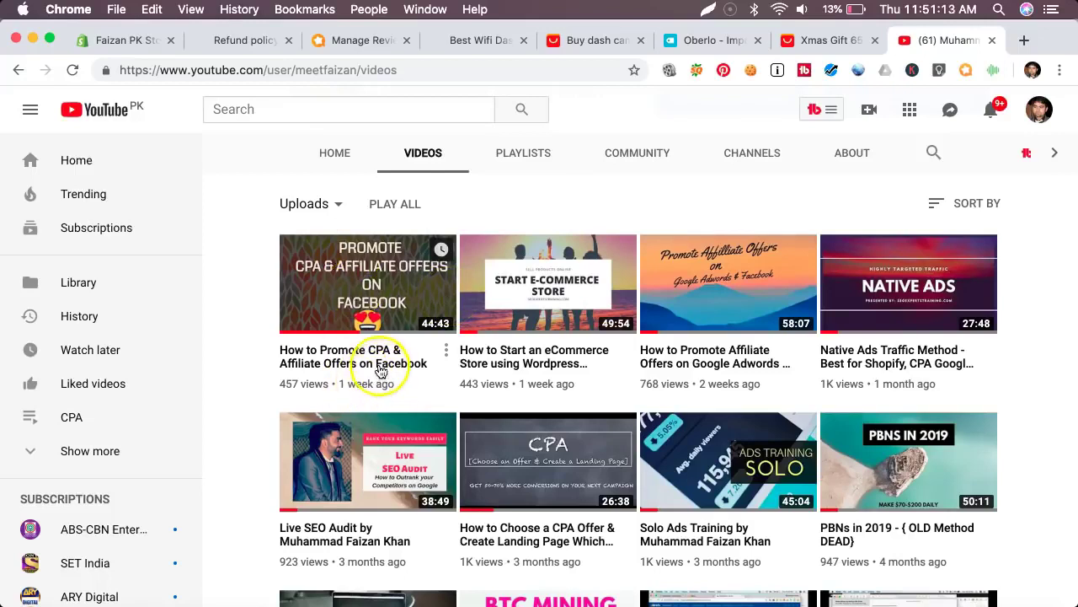
# Switch back to the Shopify preferences, save them and open the admin home page.
pyautogui.click(137, 43)
pyautogui.click(584, 302)
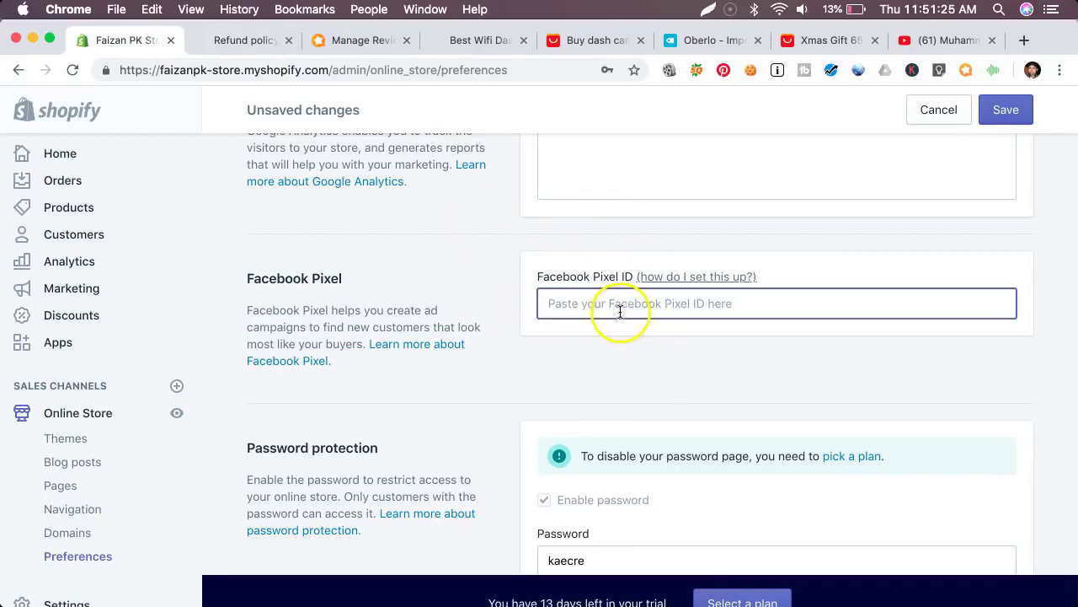
pyautogui.scroll(-5, 620, 312)
pyautogui.click(1005, 524)
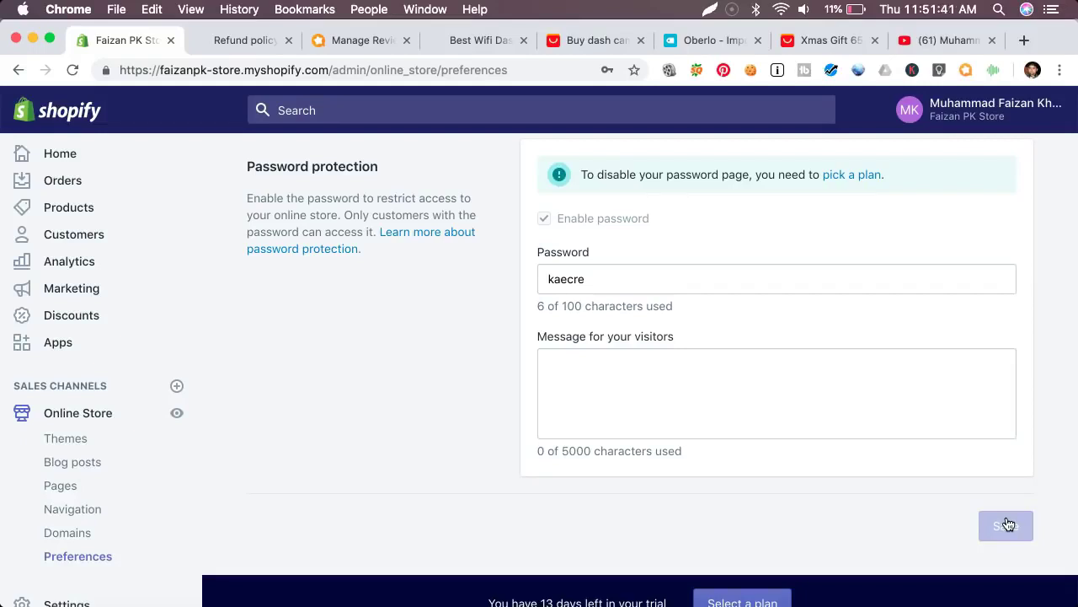
pyautogui.click(60, 153)
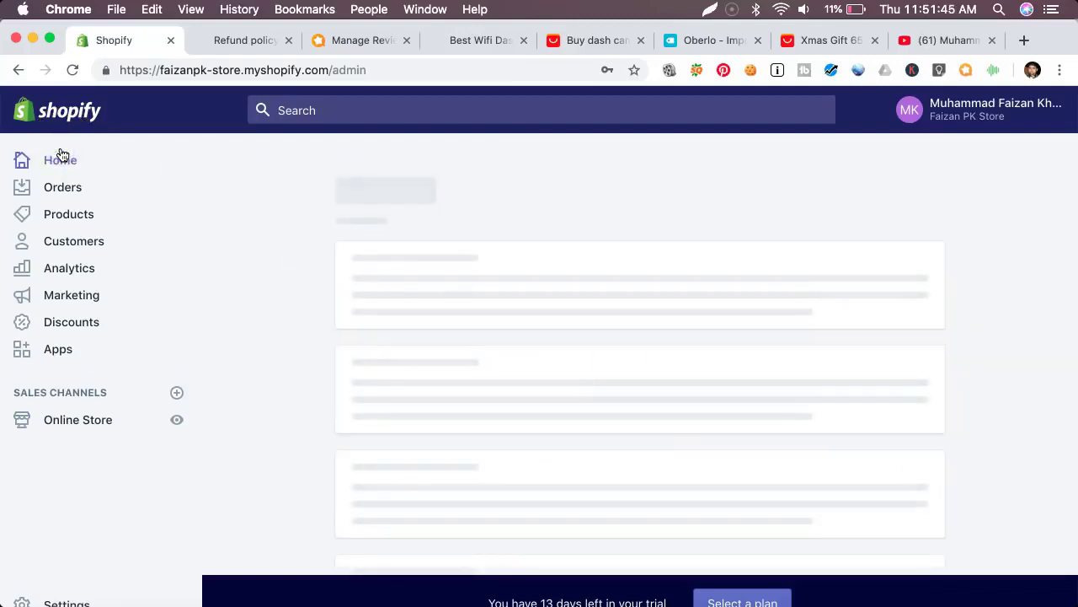